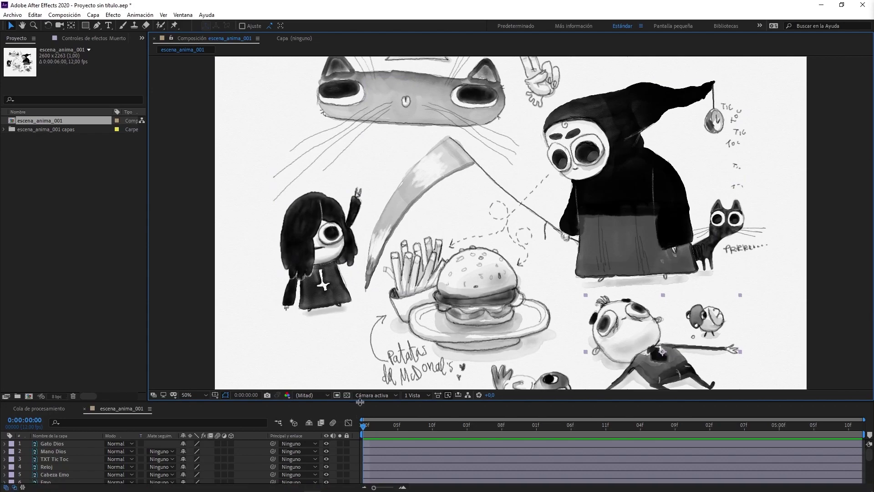
Enlarge the timeline and lock every layer except Cabeza Emo and Emo
left_click_drag(359, 402, 359, 419)
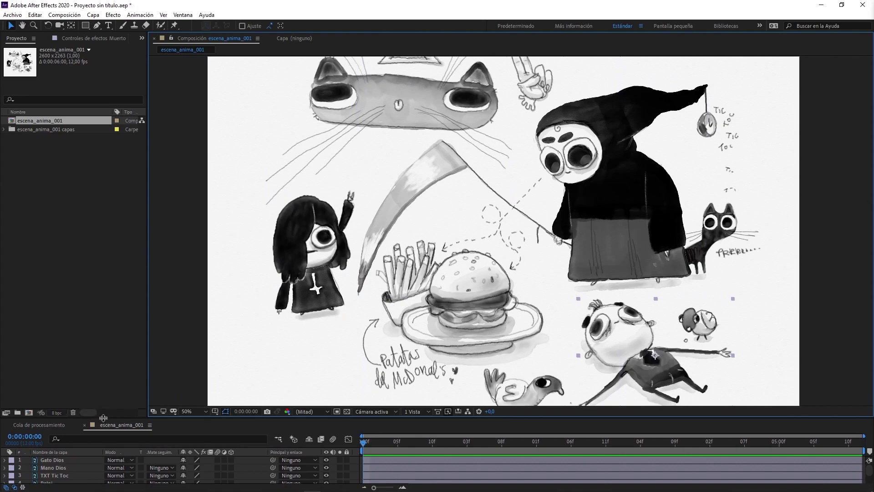
left_click_drag(103, 418, 96, 435)
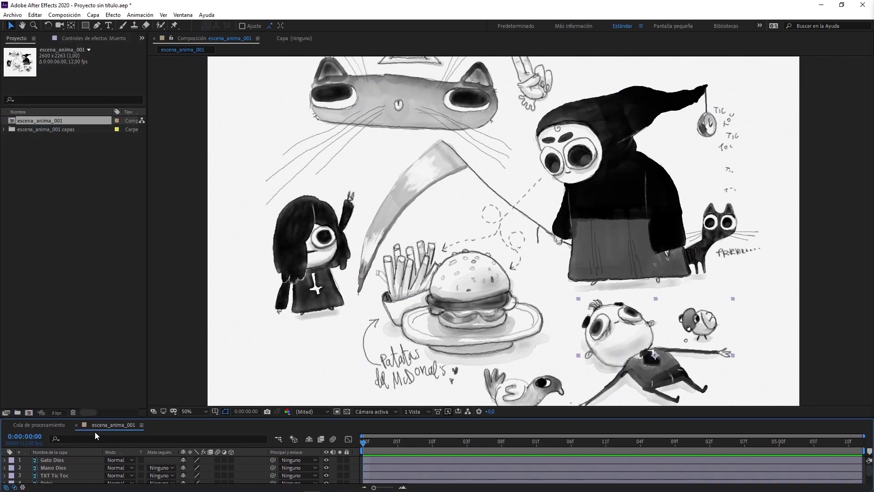
left_click_drag(157, 418, 154, 359)
left_click_drag(347, 401, 347, 478)
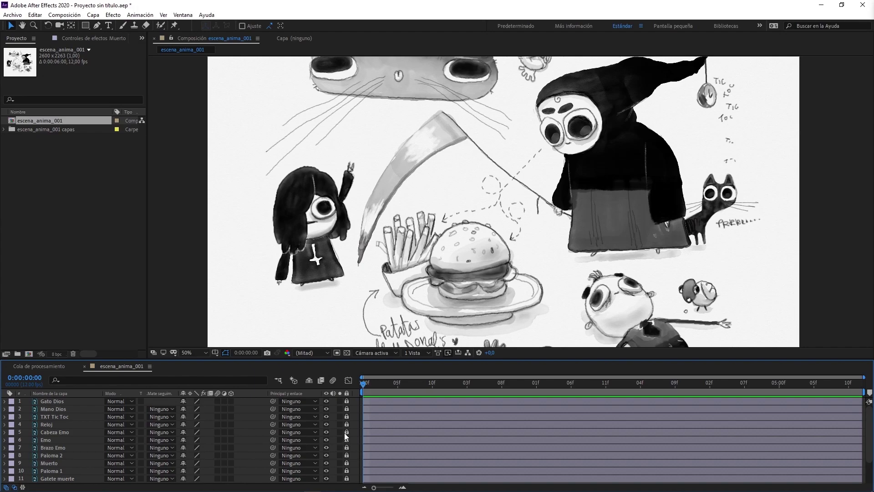
left_click_drag(346, 433, 346, 440)
Confirm the escena_anima_001 composition settings: 2600×2263, 12 fps, 6 seconds
right_click(110, 374)
left_click(154, 199)
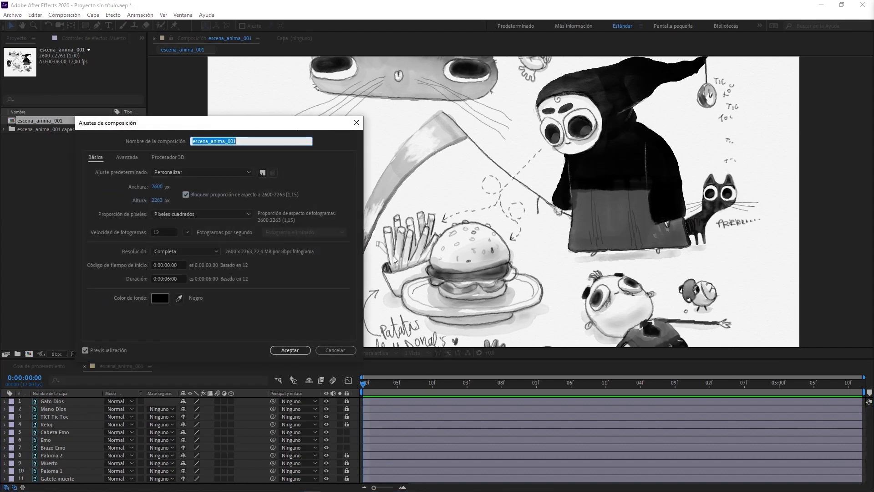
left_click(292, 351)
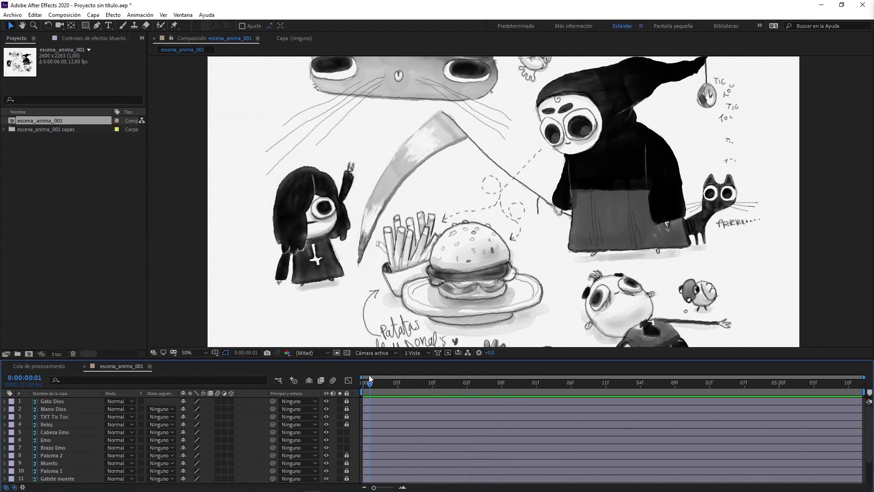
Move Brazo Emo's anchor point to the base of the arm
key("period")
left_click_drag(306, 190, 445, 187)
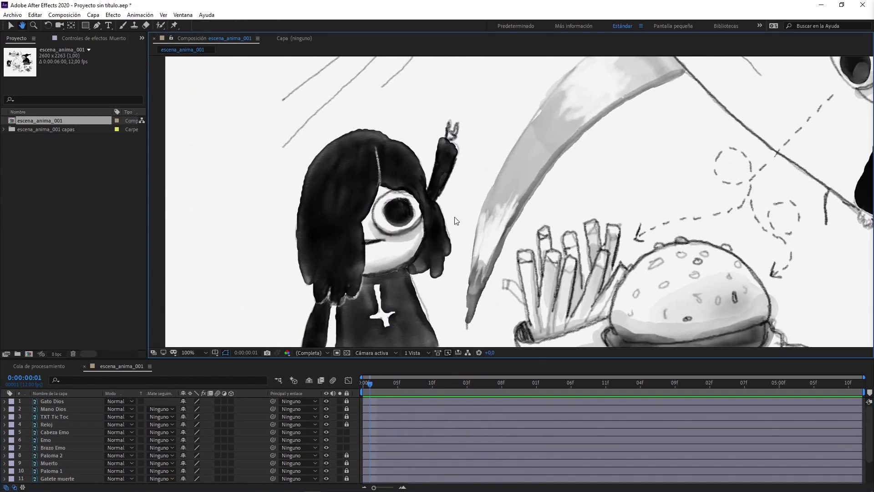
left_click(445, 188)
left_click(449, 133)
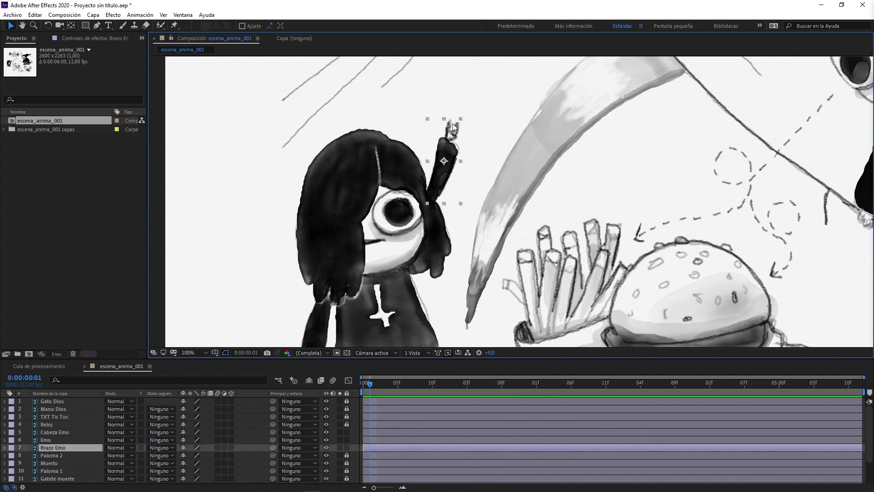
left_click(72, 26)
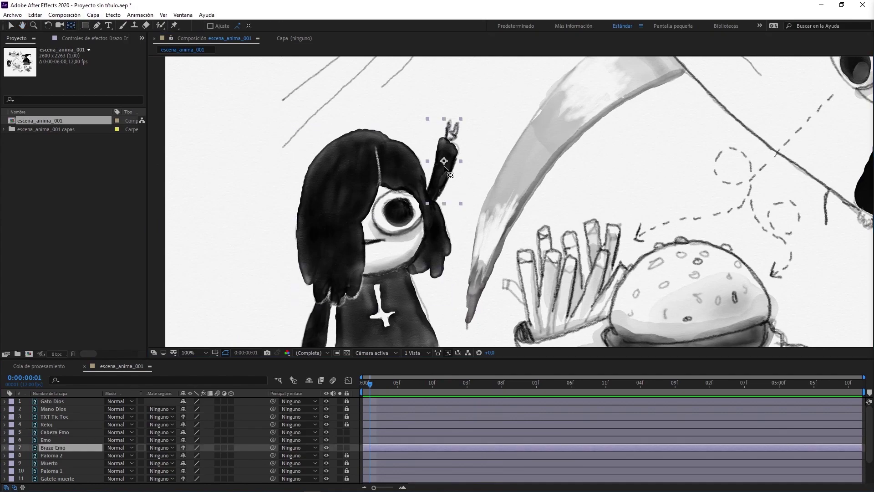
left_click_drag(444, 161, 401, 245)
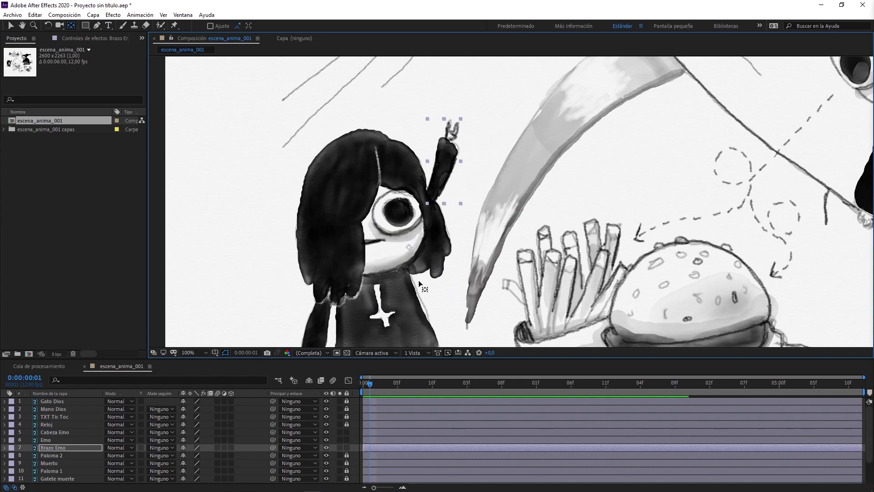
Keyframe Brazo Emo's rotation from 0° at the start to 7.2° at 1:03
key("Page_Up")
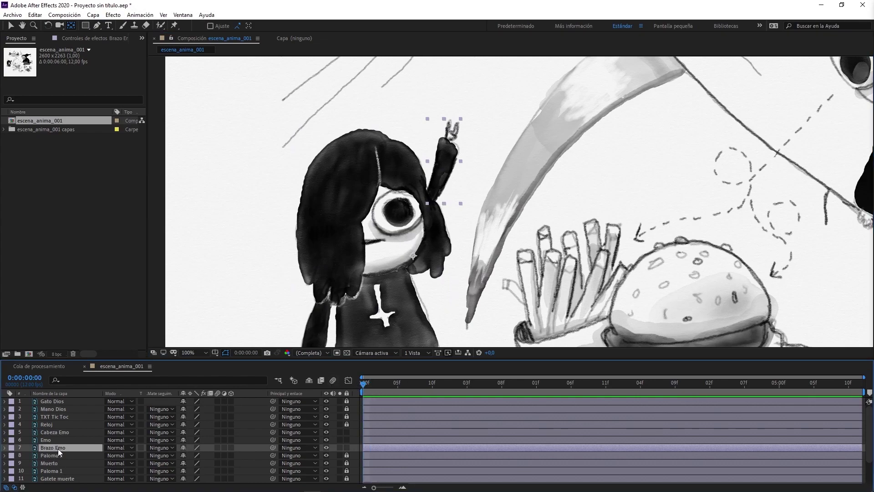
key("p")
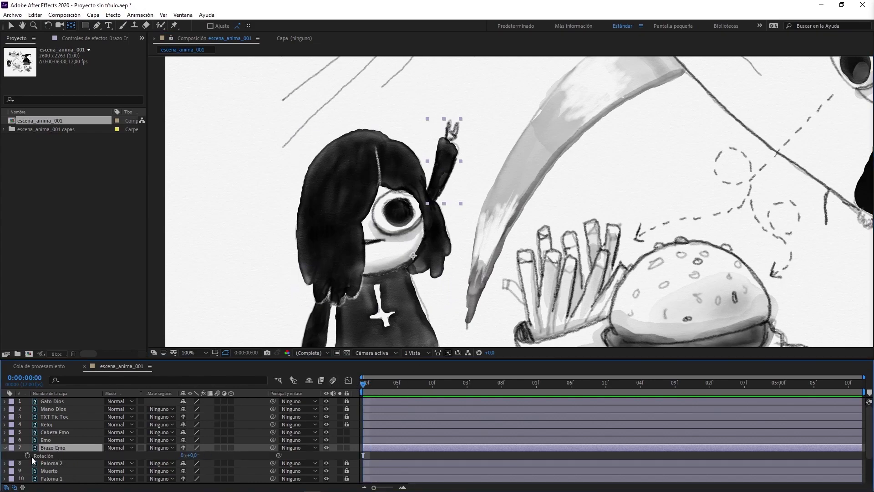
left_click(28, 455)
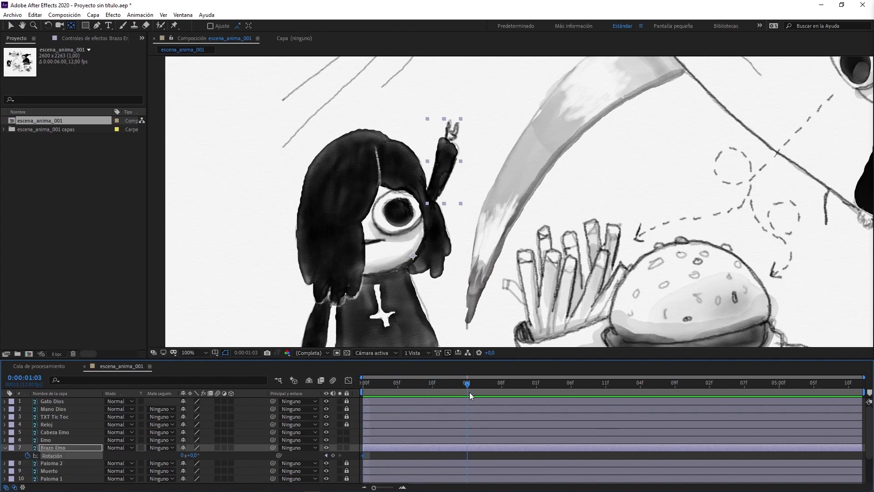
left_click_drag(194, 456, 348, 455)
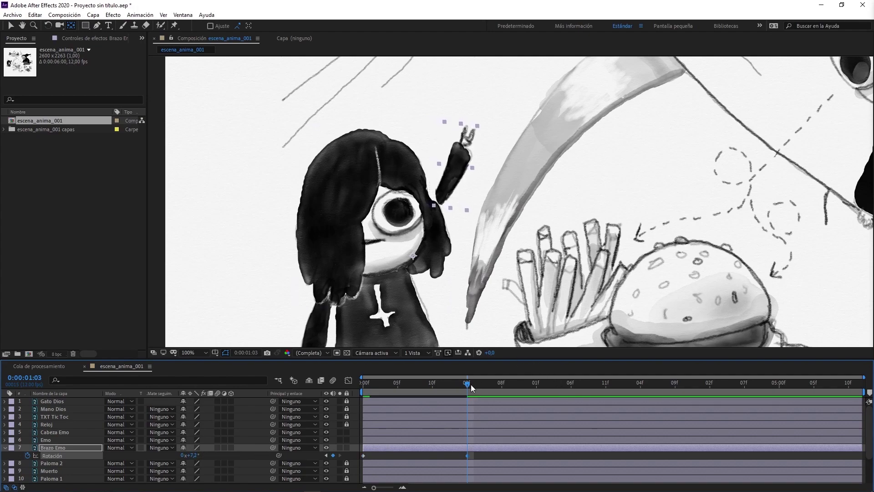
left_click_drag(468, 383, 363, 383)
left_click_drag(196, 458, 428, 401)
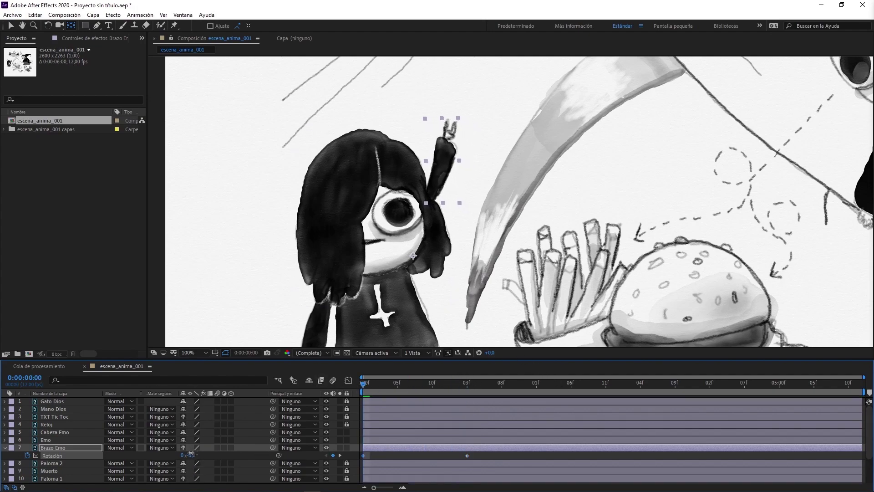
key("p")
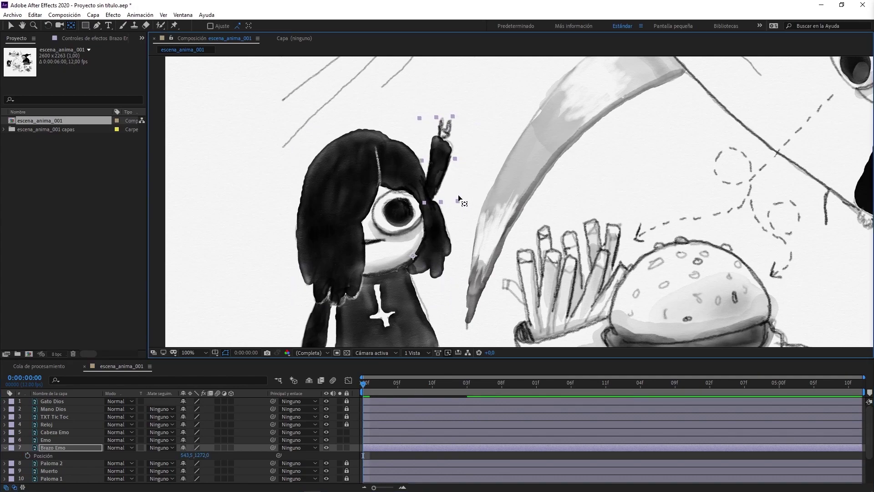
key("ctrl+z")
Apply Easy Ease to both of the arm's rotation keyframes
key("v")
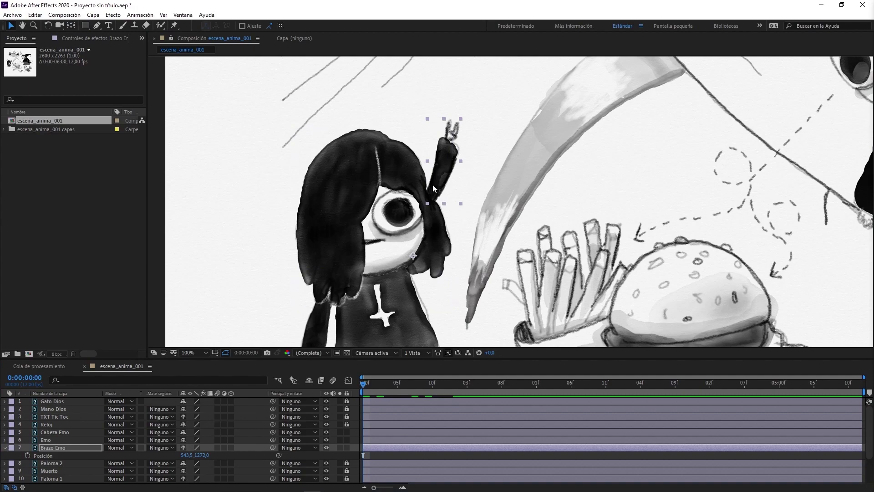
key("shift+r")
key("k")
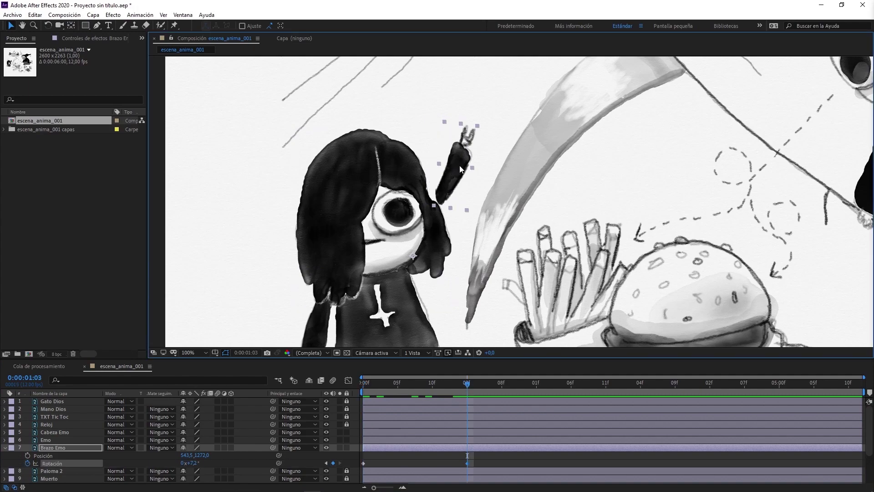
left_click(70, 450)
mouse_move(460, 384)
left_mouse_down()
mouse_move(487, 399)
mouse_move(363, 394)
left_mouse_up()
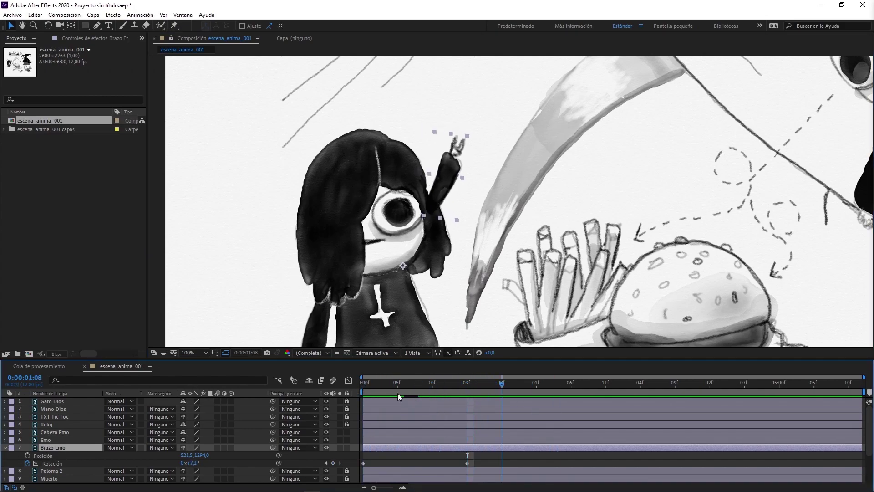
left_click_drag(486, 458, 357, 463)
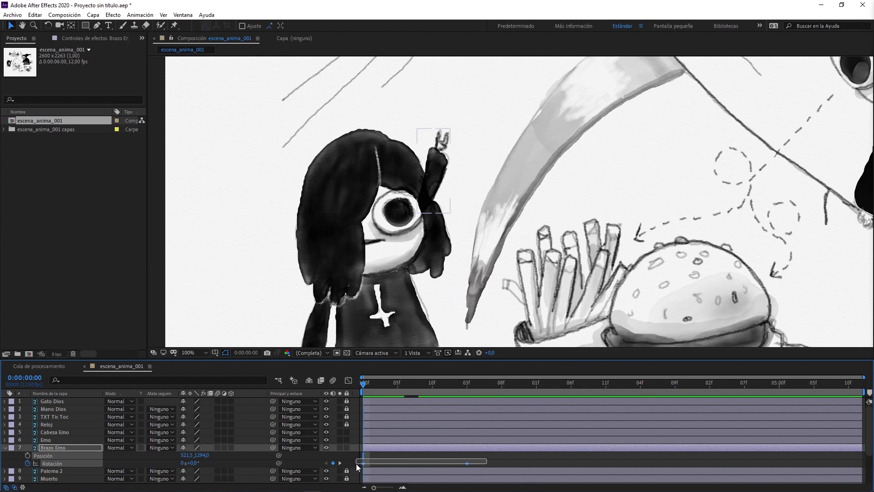
right_click(468, 463)
mouse_move(526, 460)
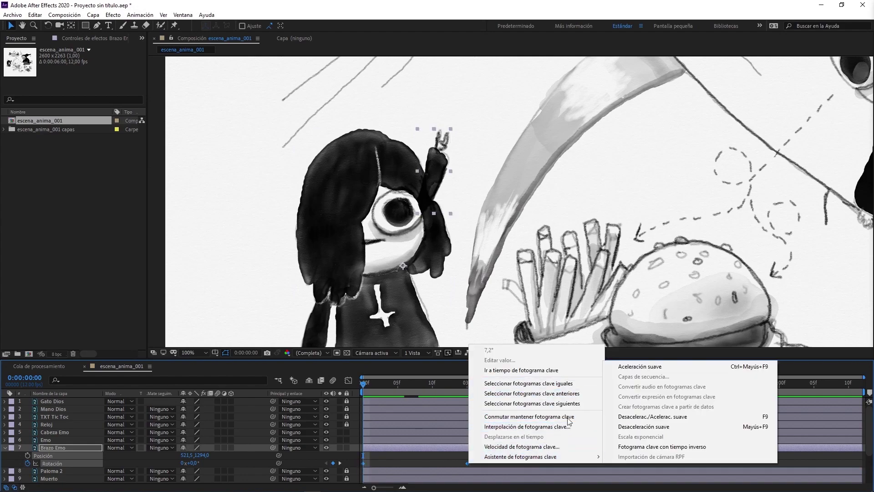
left_click(652, 417)
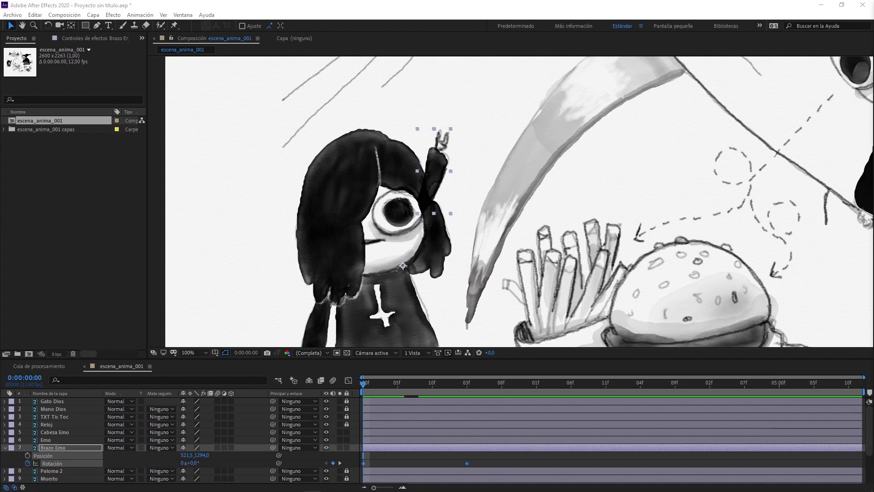
key("comma")
key("comma")
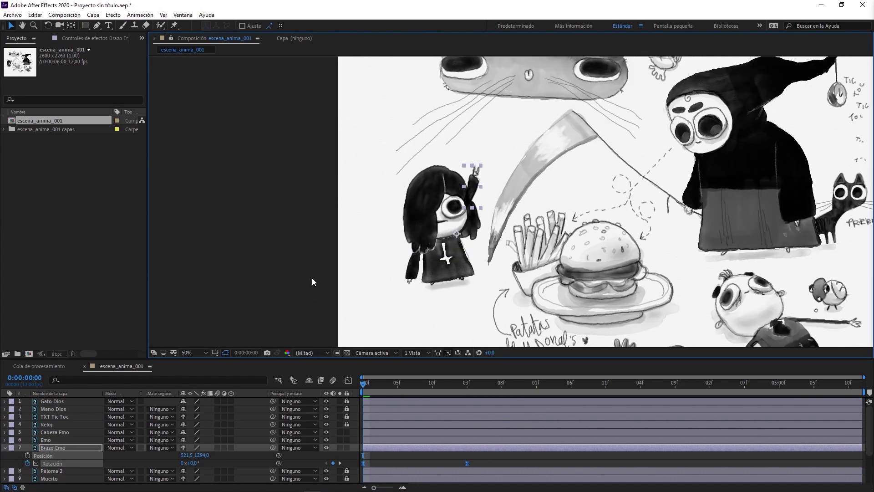
Add a loopOut("pingpong") expression to Brazo Emo's rotation
left_click_drag(460, 233, 394, 238)
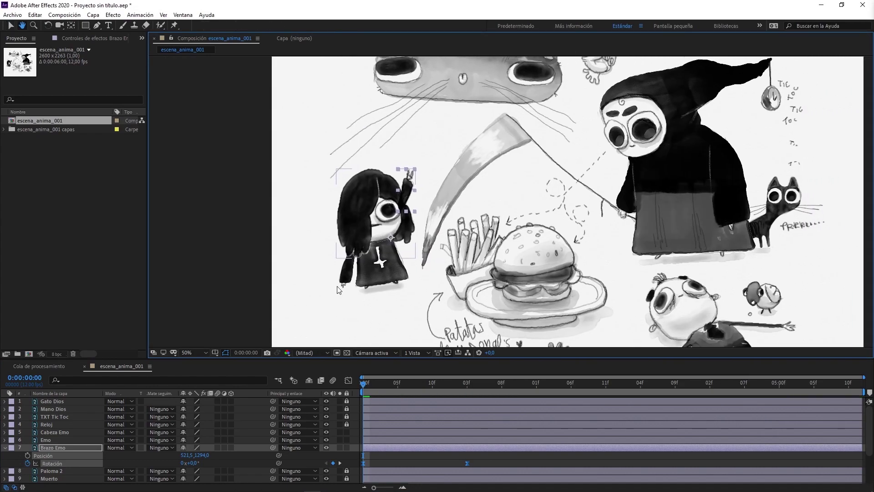
left_click(28, 463, "alt")
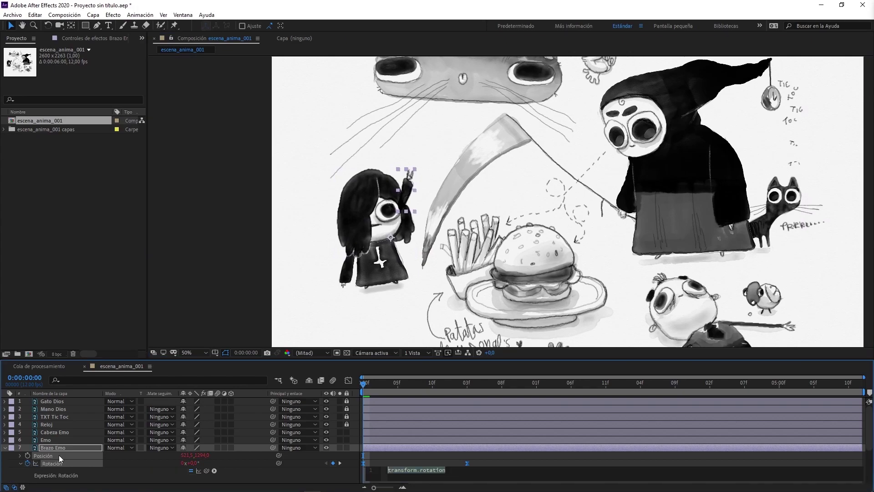
left_click(214, 471)
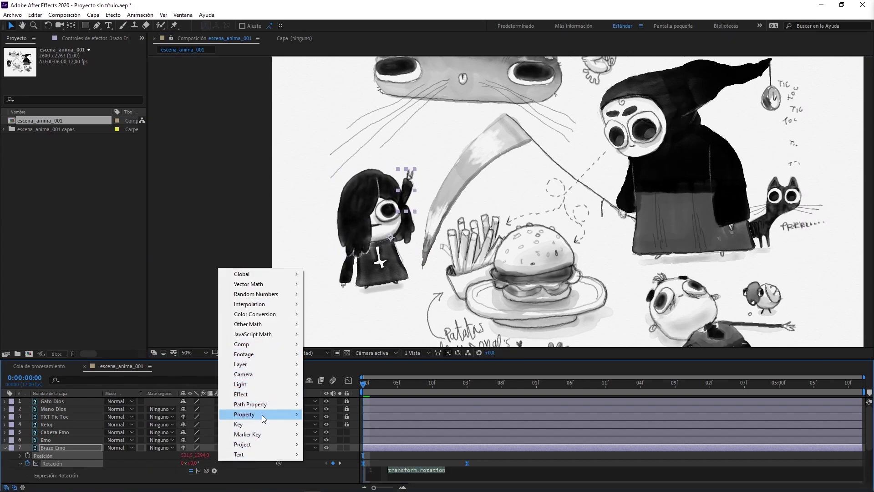
mouse_move(261, 415)
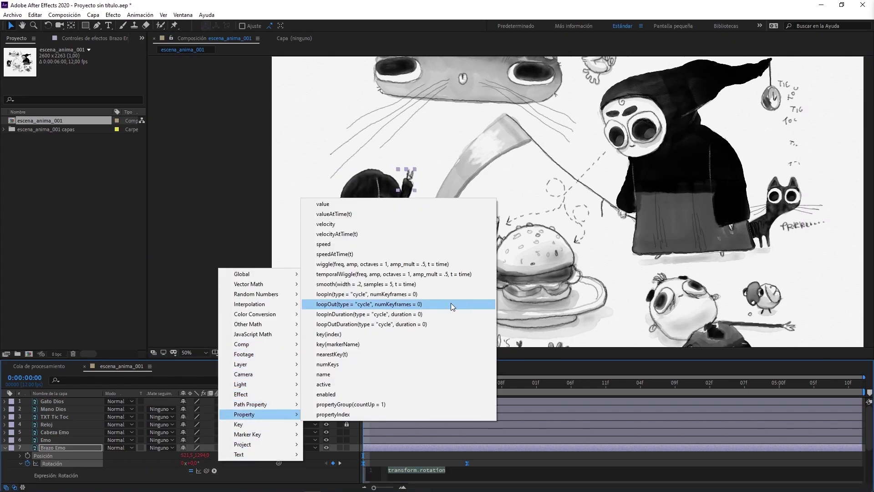
left_click(378, 304)
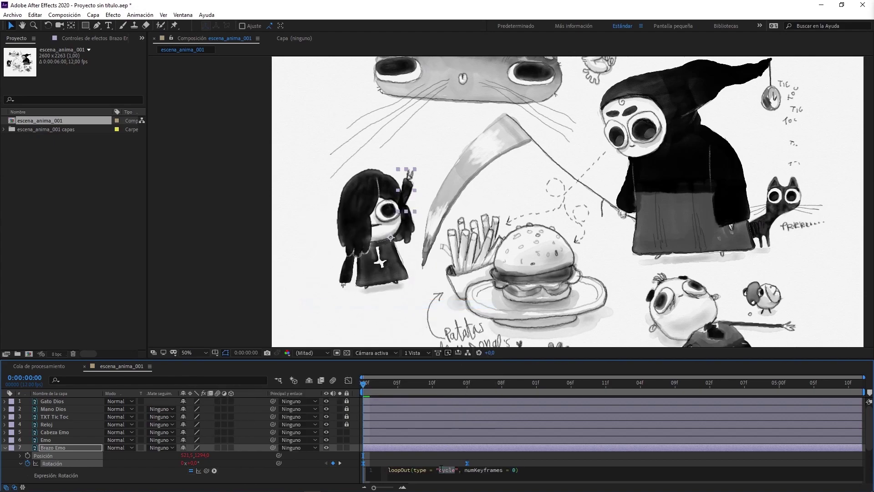
type("pingpong")
left_click(242, 277)
Move the second rotation keyframe earlier for a faster wave, then rewind to frame 0
key("space")
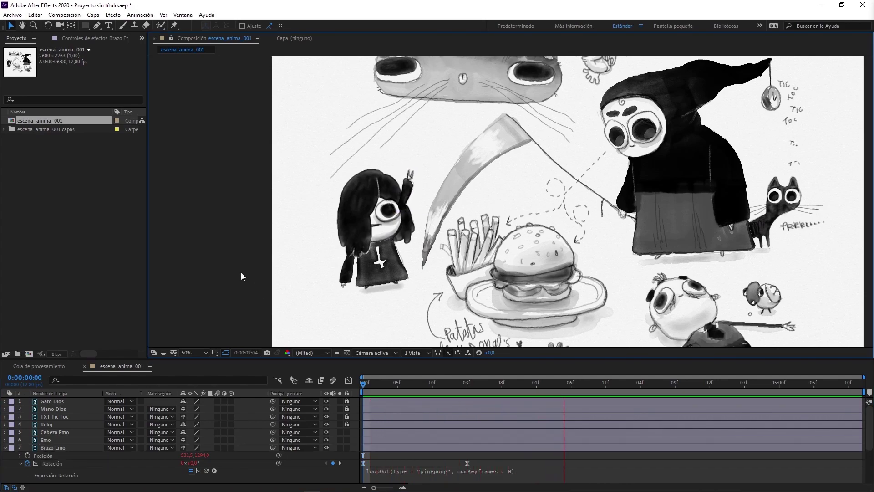
key("space")
left_click_drag(467, 463, 417, 389)
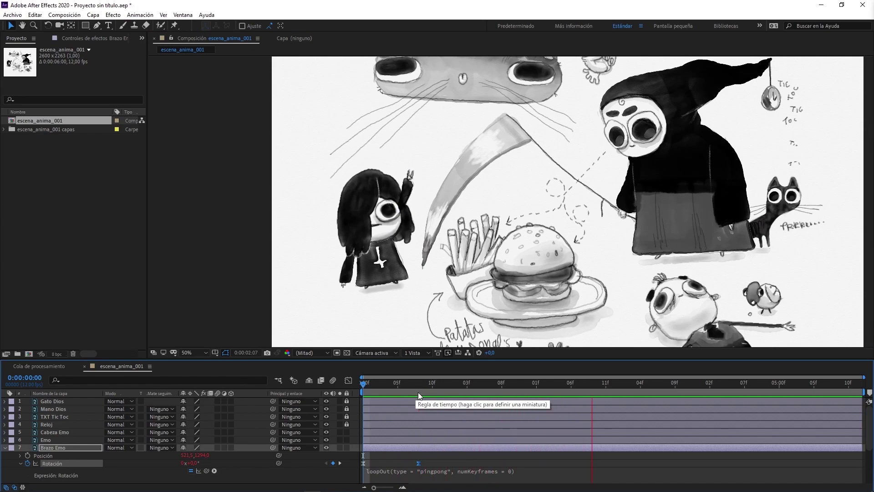
key("space")
left_click_drag(419, 465, 391, 464)
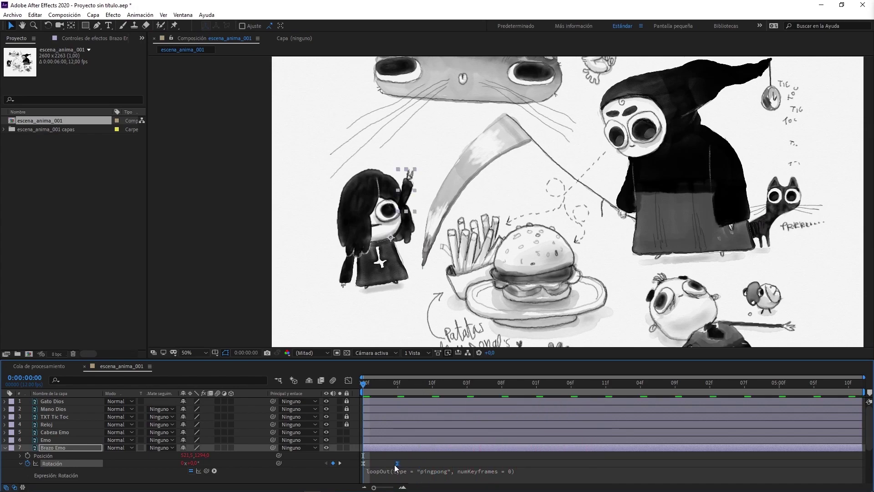
key("space")
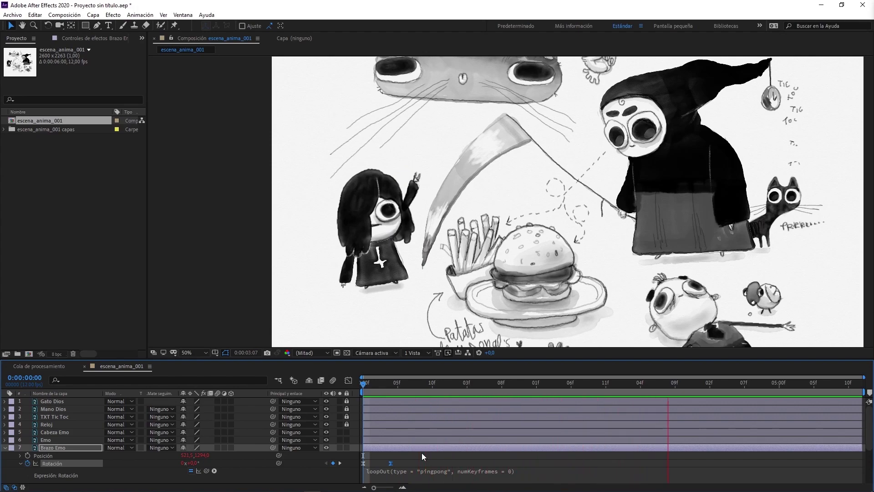
key("u")
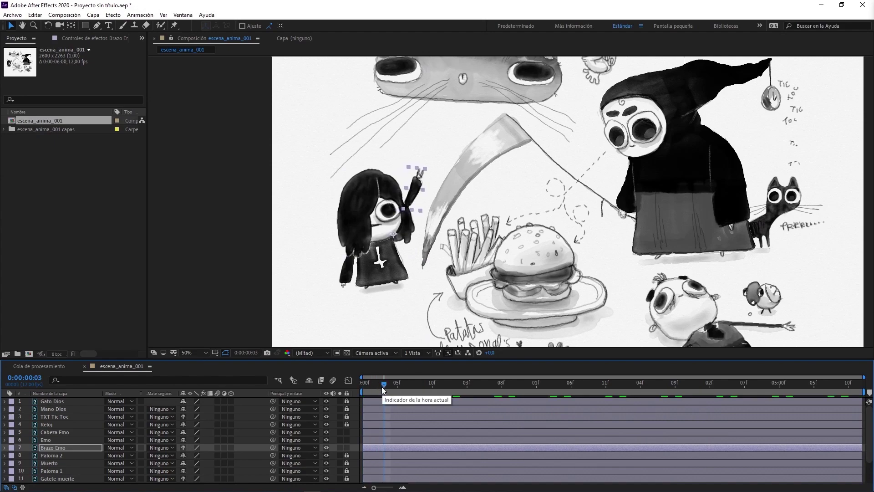
key("Home")
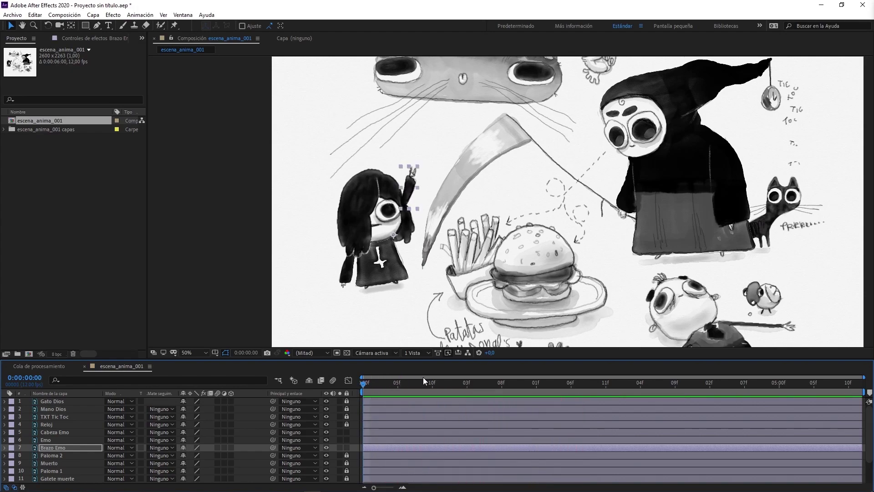
Try a downward position keyframe on Cabeza Emo at frame 4, then revert it
key("space")
key("u")
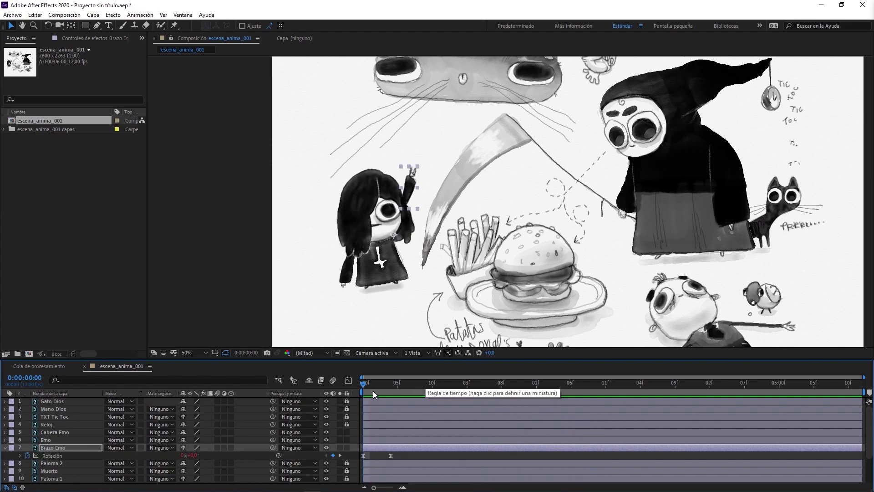
left_click(55, 432)
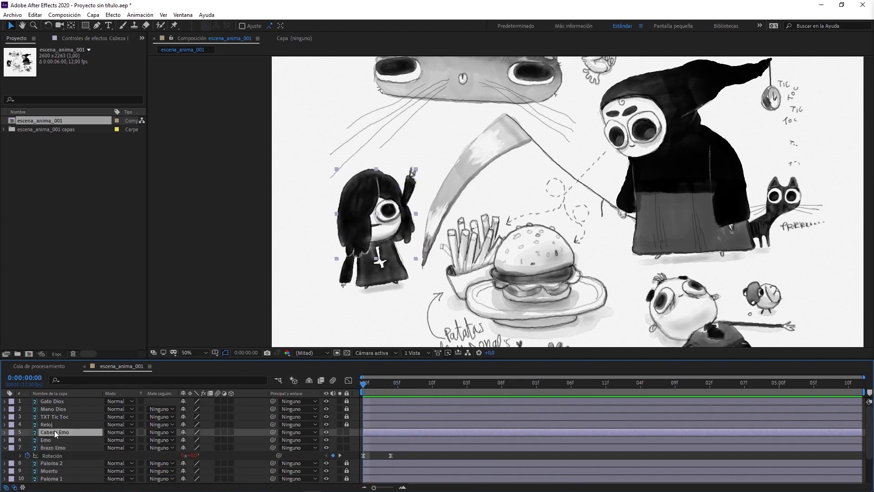
key("alt+shift+p")
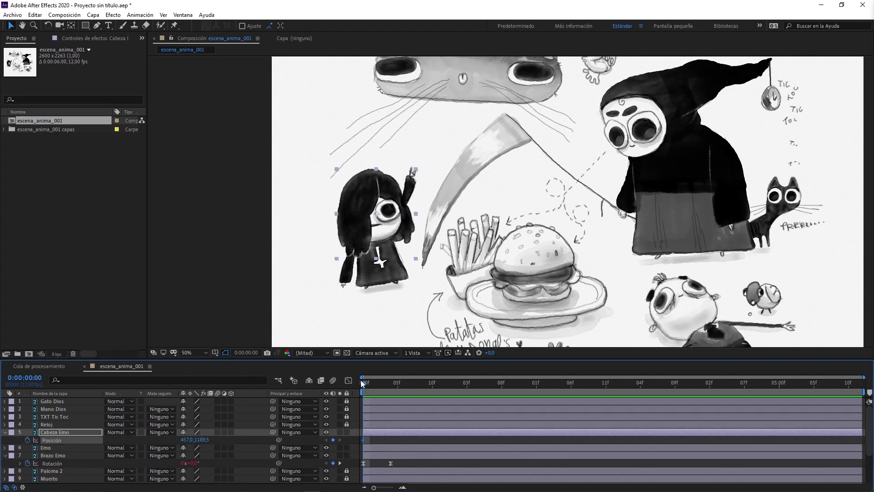
left_click_drag(364, 383, 392, 384)
key("shift+Down")
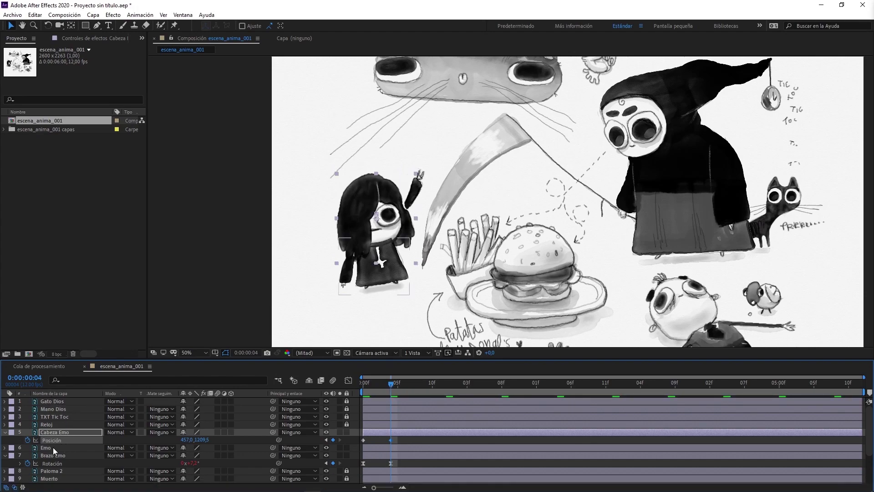
key("shift+Up")
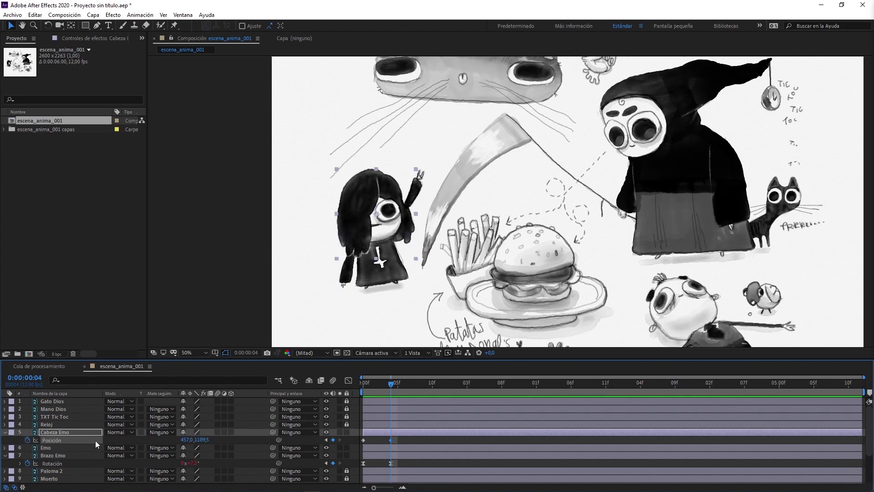
left_click_drag(400, 382, 343, 387)
Pivot the head at the neck and keyframe its scale to 91,4% height at frame 4, eased
key("s")
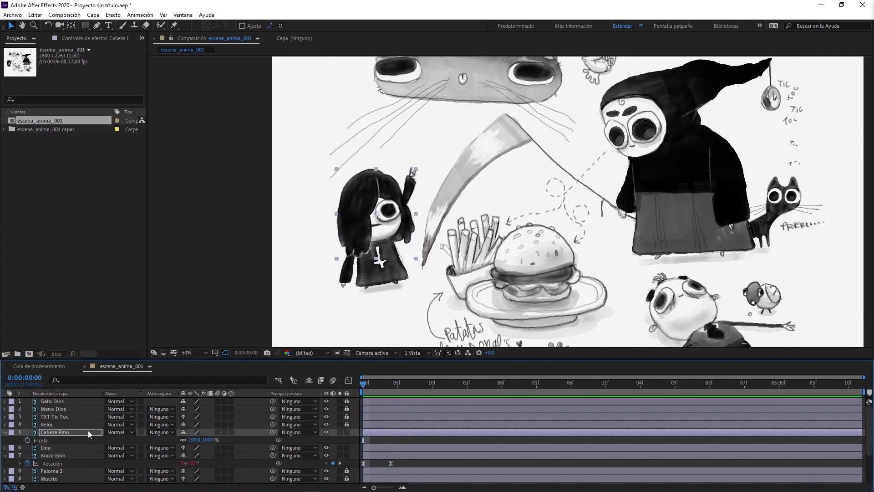
left_click(72, 26)
left_click_drag(376, 214, 380, 241)
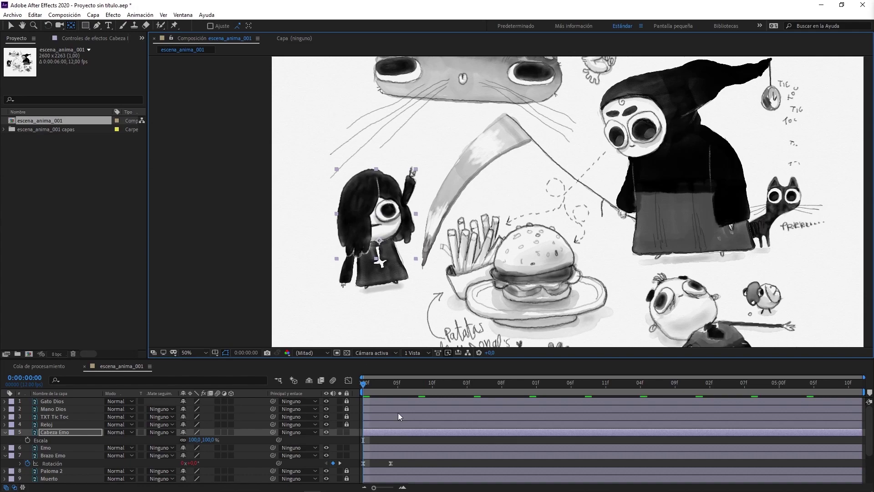
left_click(27, 440)
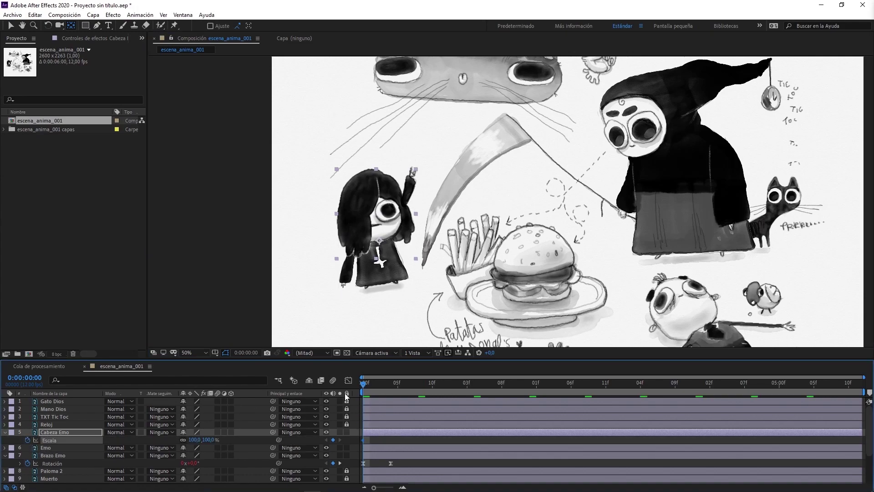
left_click(391, 384)
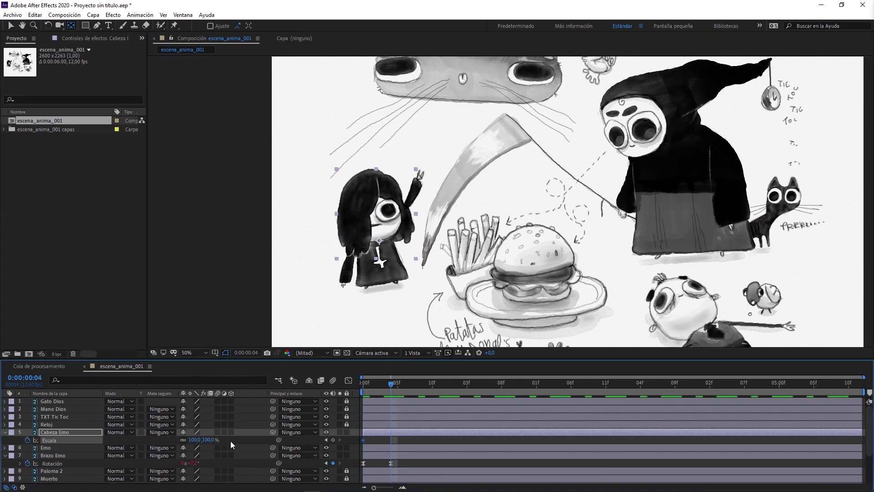
left_click_drag(209, 440, 177, 443)
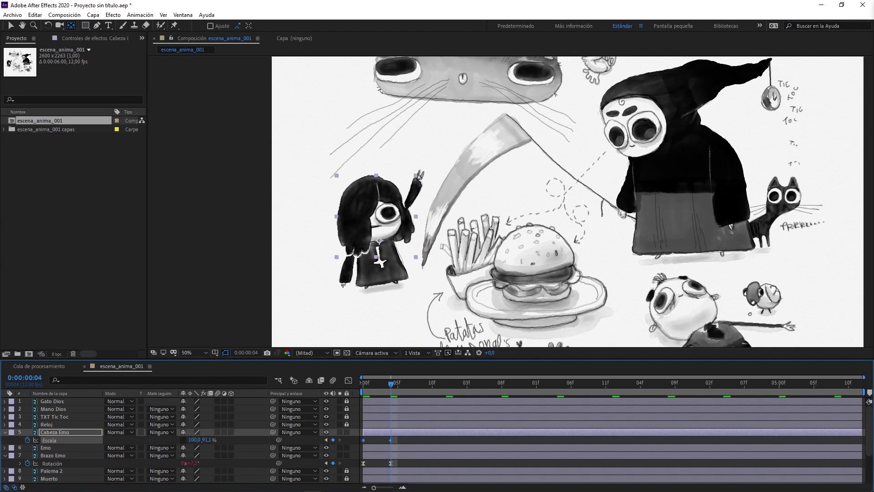
key("F9")
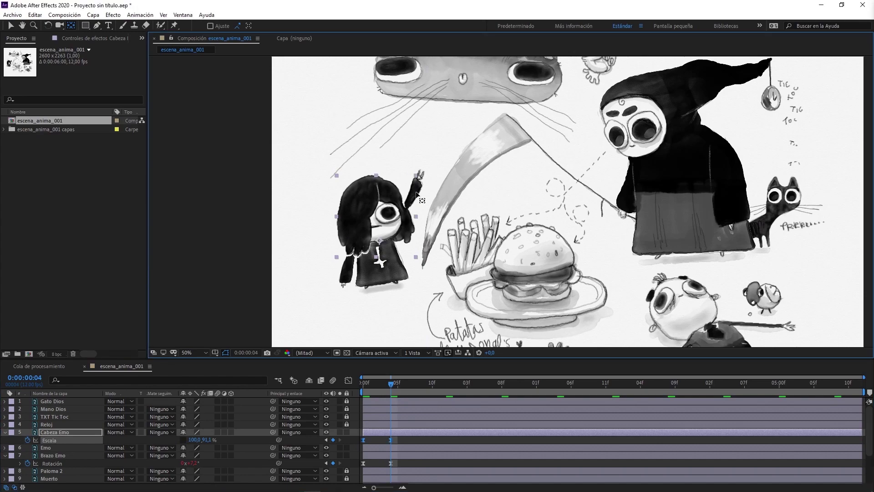
Start a scale expression on Cabeza Emo, then cancel it
left_click(28, 440, "alt")
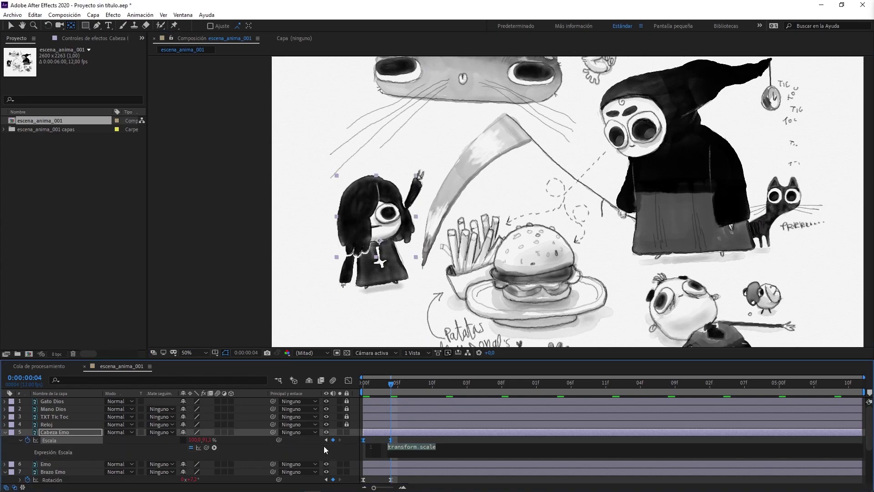
left_click(214, 448)
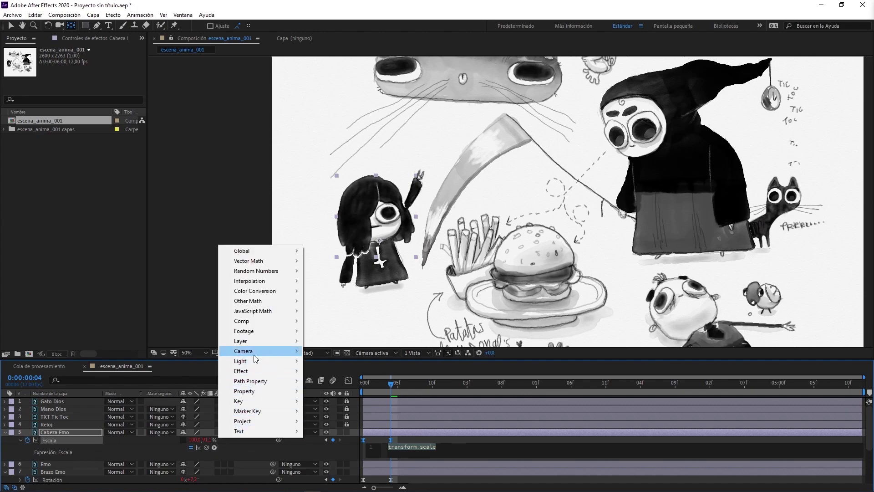
mouse_move(255, 351)
left_click(454, 447)
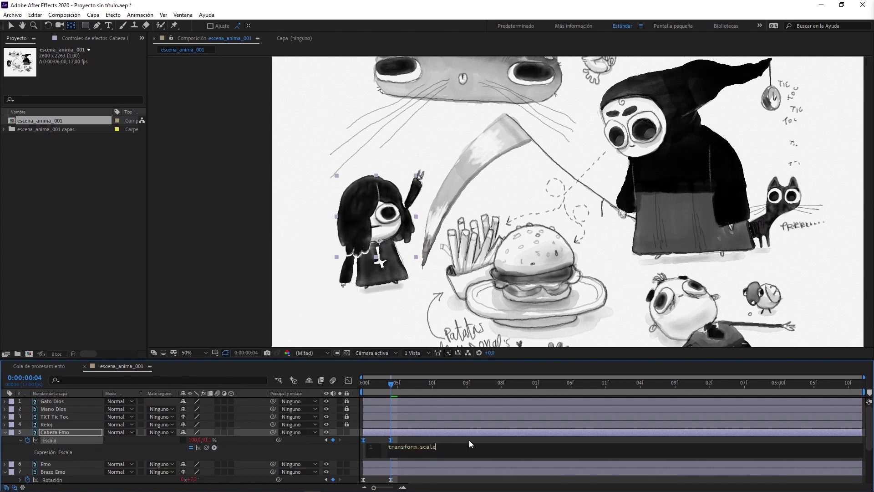
scroll(468, 441, "down", 3)
key("ctrl+z")
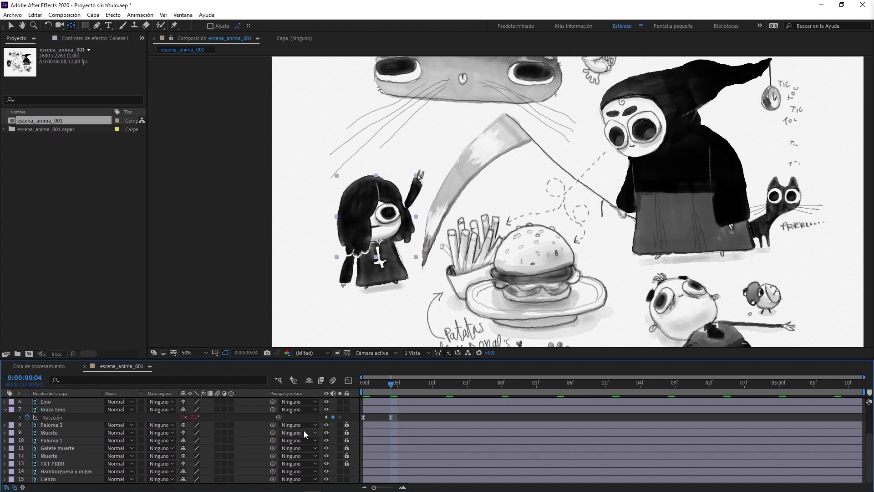
scroll(304, 431, "up", 3)
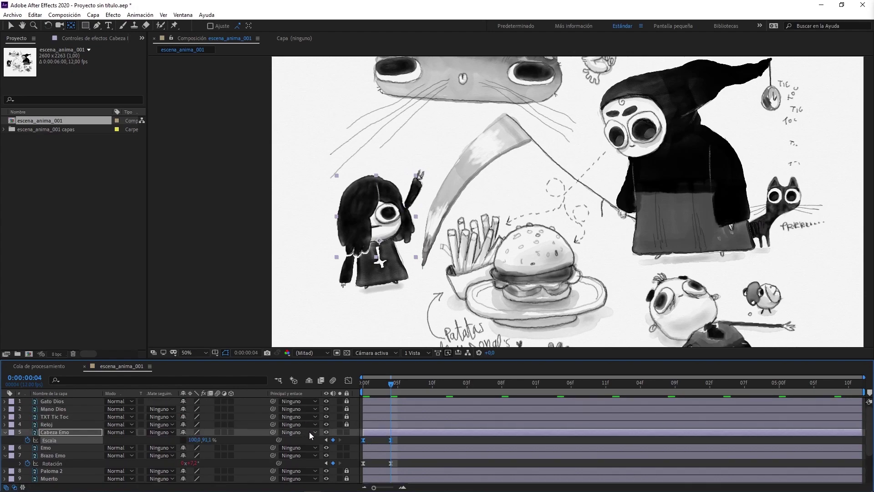
Add a loopOut("pingpong") expression to Cabeza Emo's scale and preview it
left_click(26, 440, "alt")
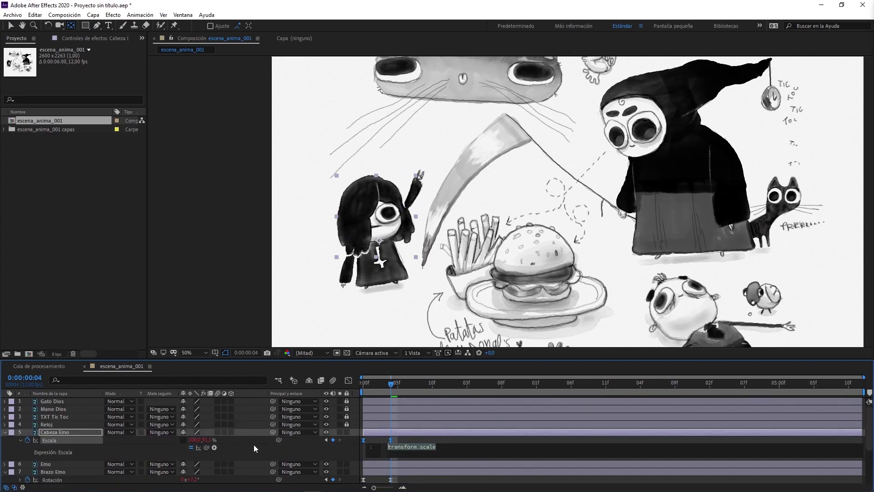
left_click(214, 447)
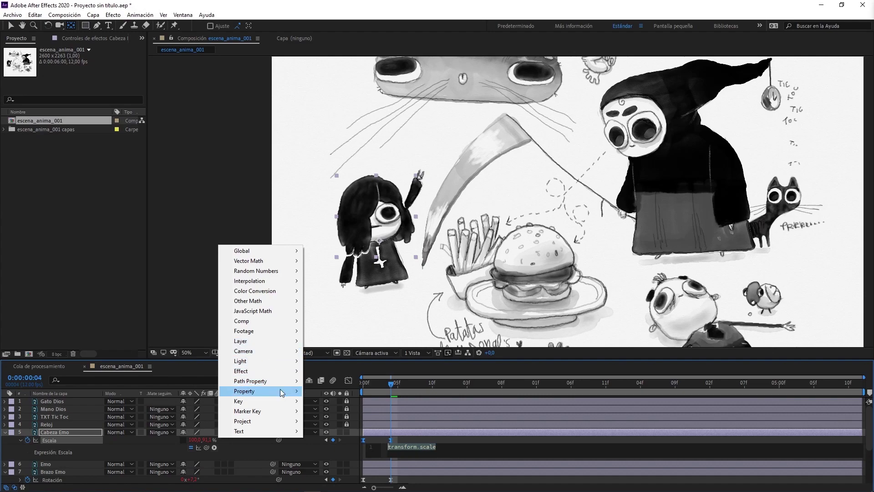
mouse_move(282, 393)
left_click(373, 291)
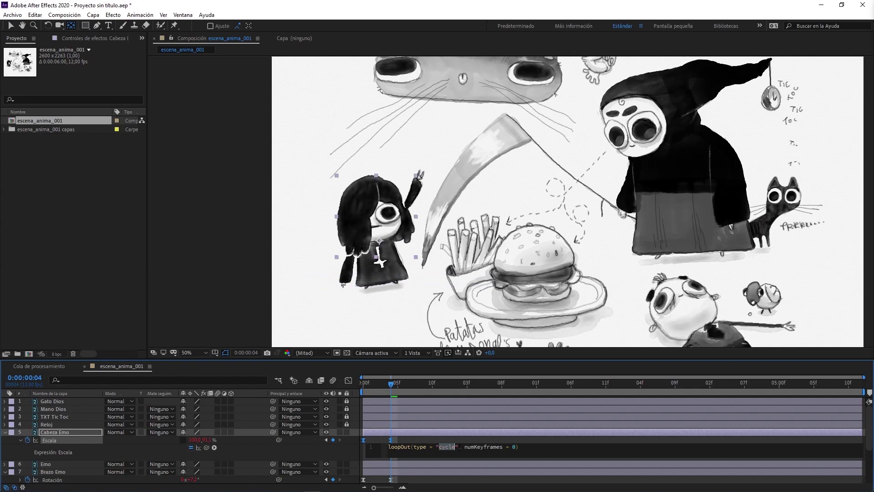
type("pingpon")
type("g")
left_click(223, 285)
key("space")
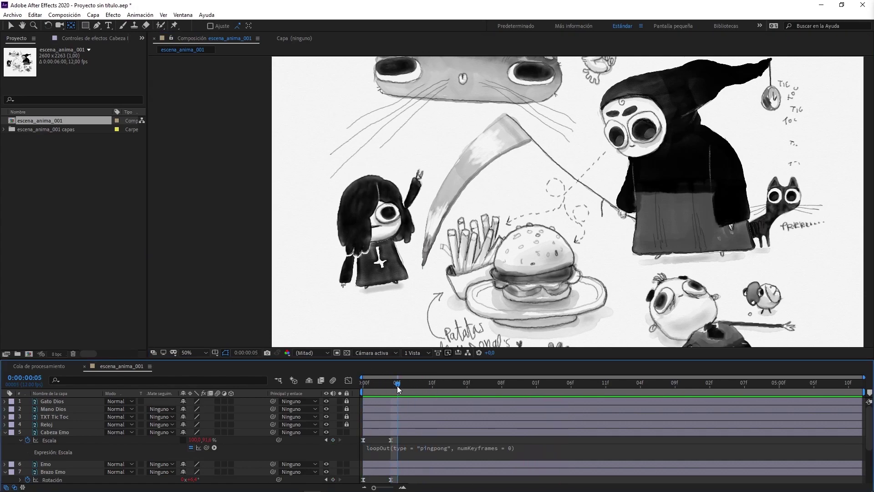
key("space")
Widen the head to 103,9% at frame 4 and collapse the head and arm layers
key("space")
left_click(236, 431)
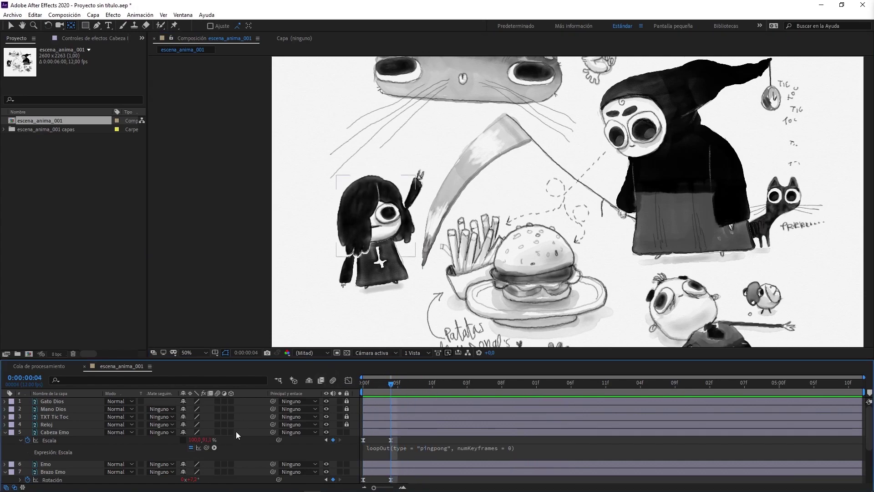
key("space")
left_click_drag(193, 439, 212, 434)
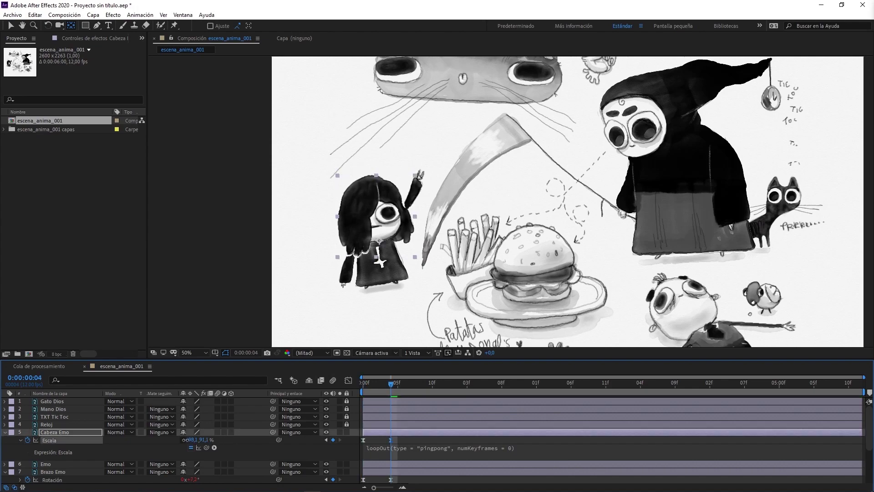
key("space")
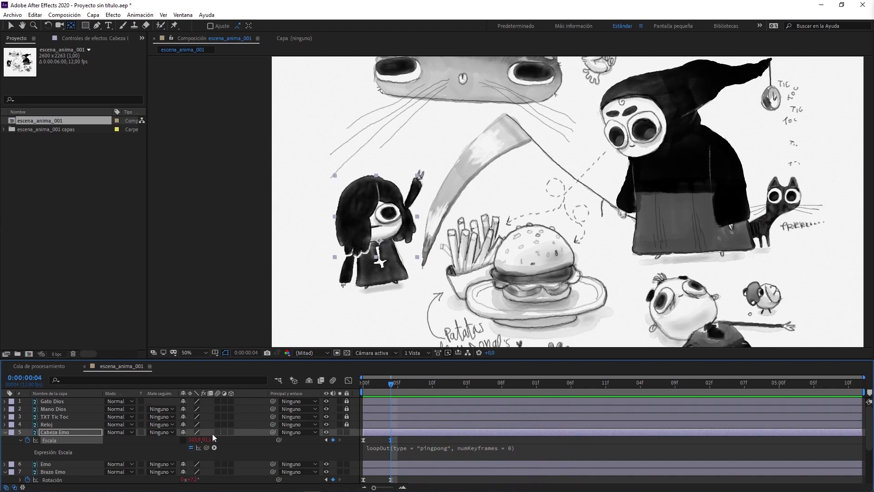
key("space")
left_click(5, 432)
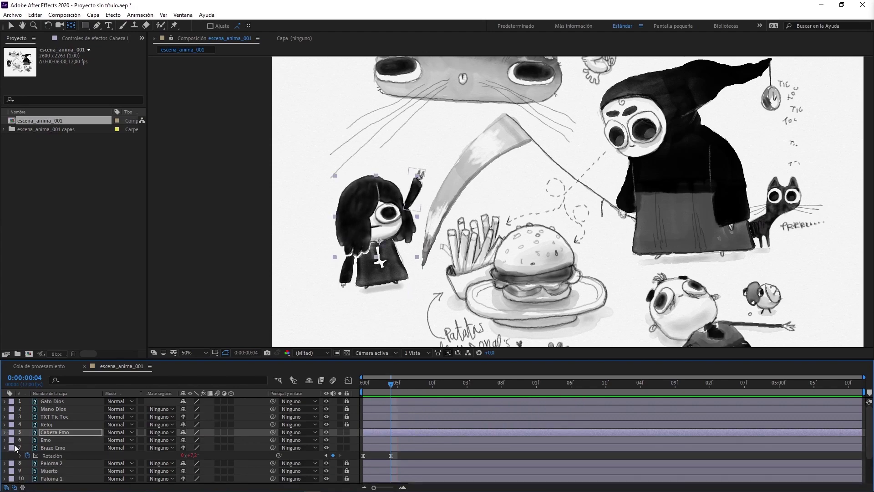
left_click(5, 447)
left_click(46, 440)
Preview the emo girl's animation, then select Emo, Cabeza Emo and Brazo Emo together
key("Return")
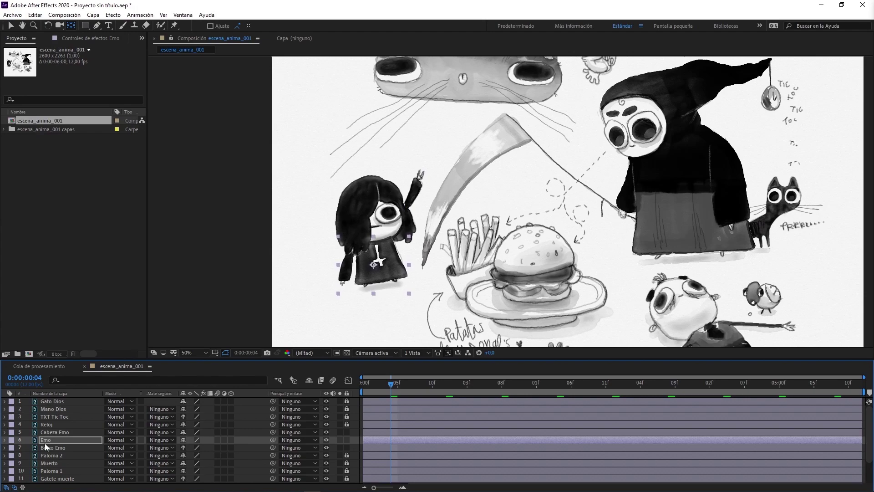
left_click(377, 383)
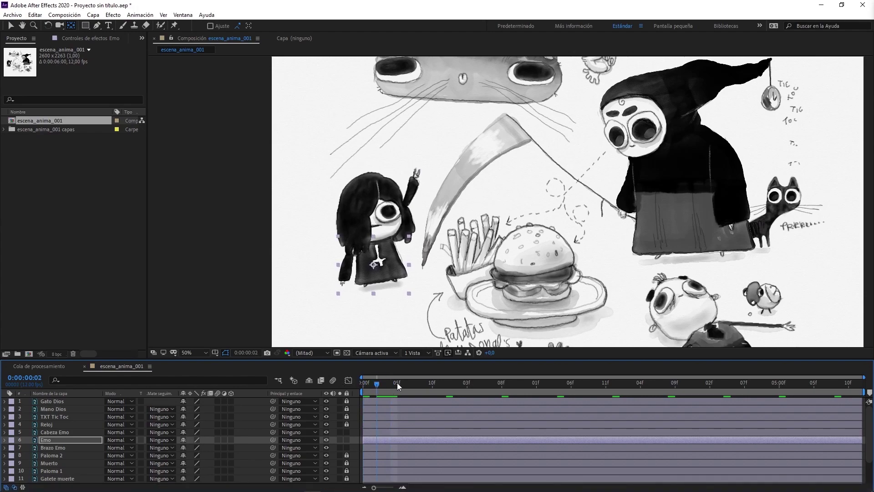
left_click(398, 383)
mouse_move(383, 390)
left_mouse_down()
mouse_move(327, 387)
mouse_move(364, 387)
left_mouse_up()
key("space")
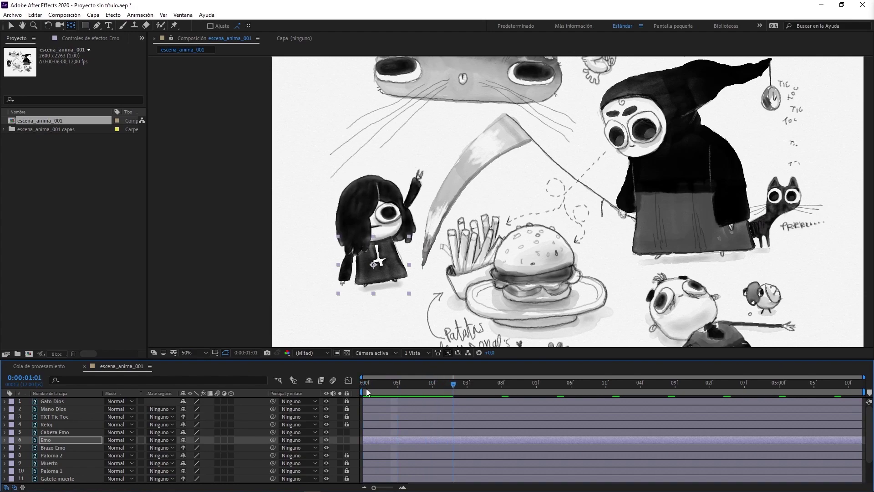
key("space")
left_click(363, 389)
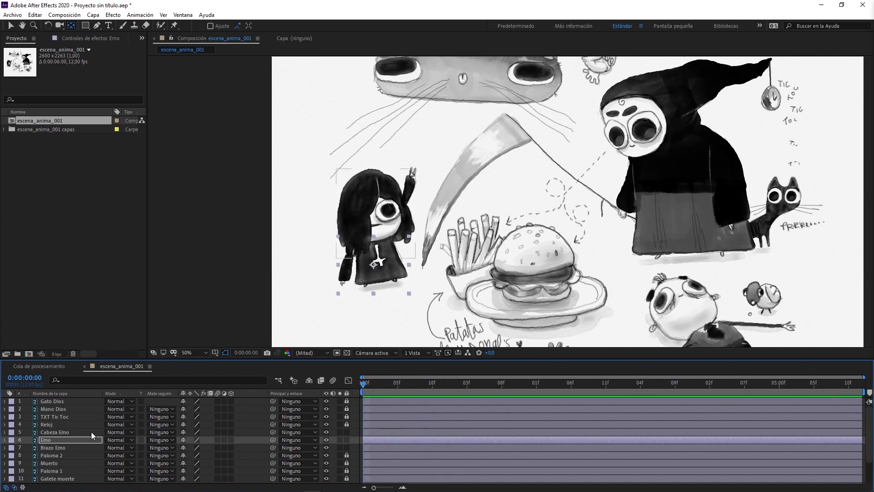
left_click(56, 433)
left_click(56, 447, "shift")
Precompose the three emo girl layers into a precomp named Emo
key("ctrl+shift+c")
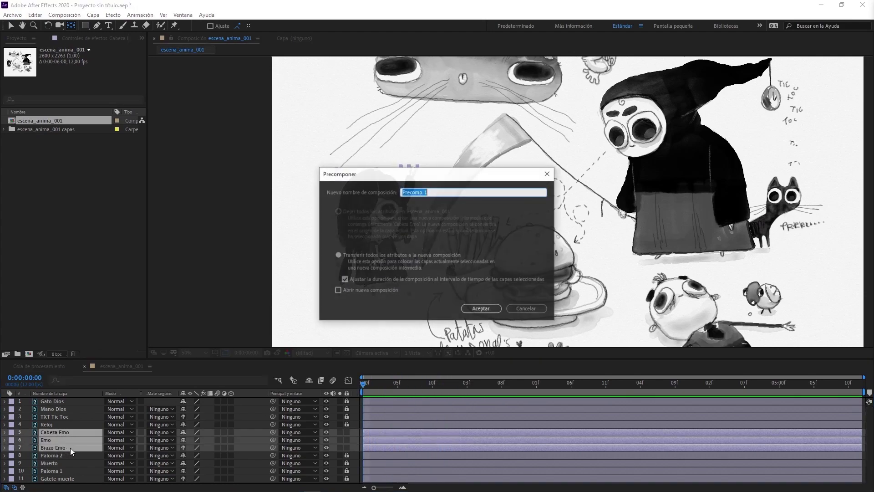
type("Emo")
key("Return")
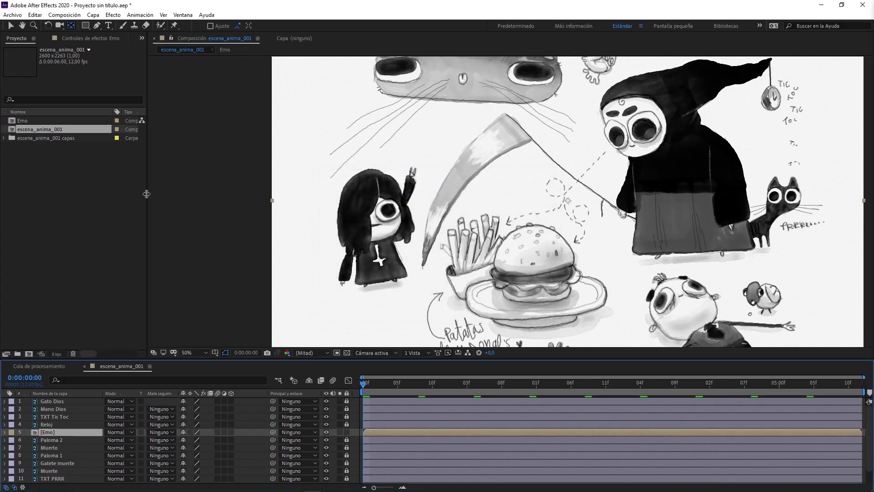
left_click(71, 25)
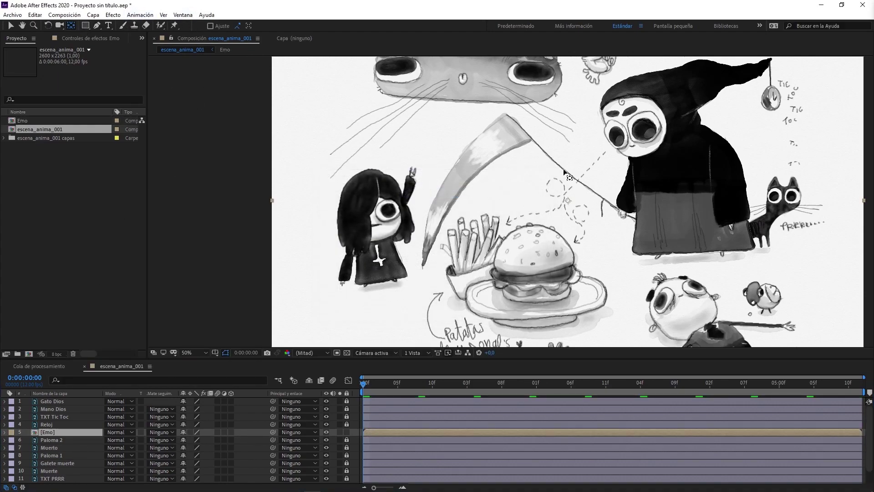
scroll(483, 193, "down", 2)
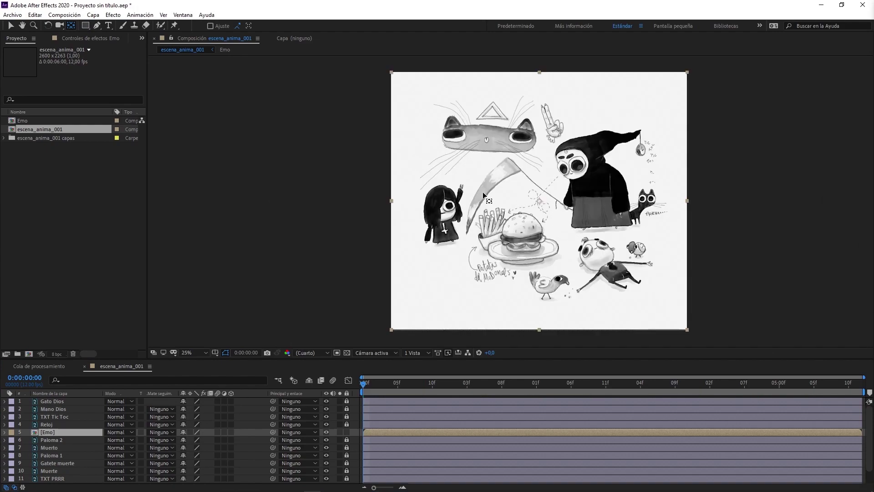
scroll(542, 190, "up", 2)
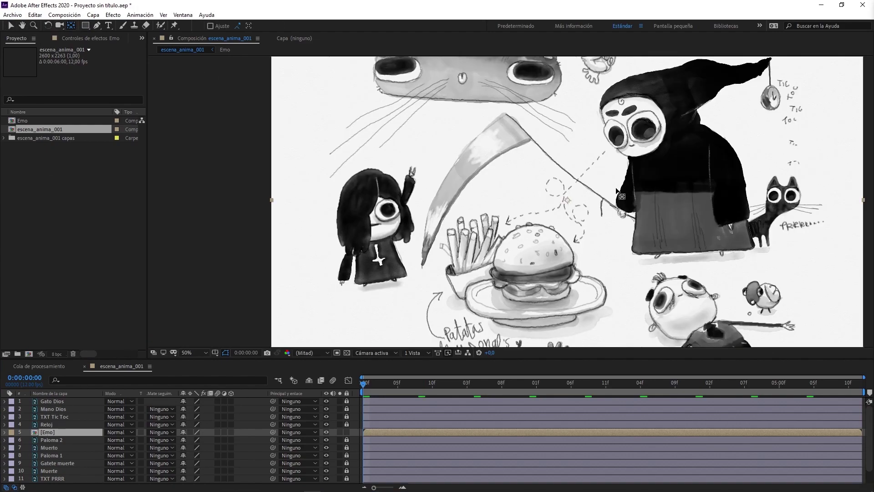
scroll(612, 186, "down", 2)
Check the Emo layer's visibility and frame the girl in a taller viewer
key("Return")
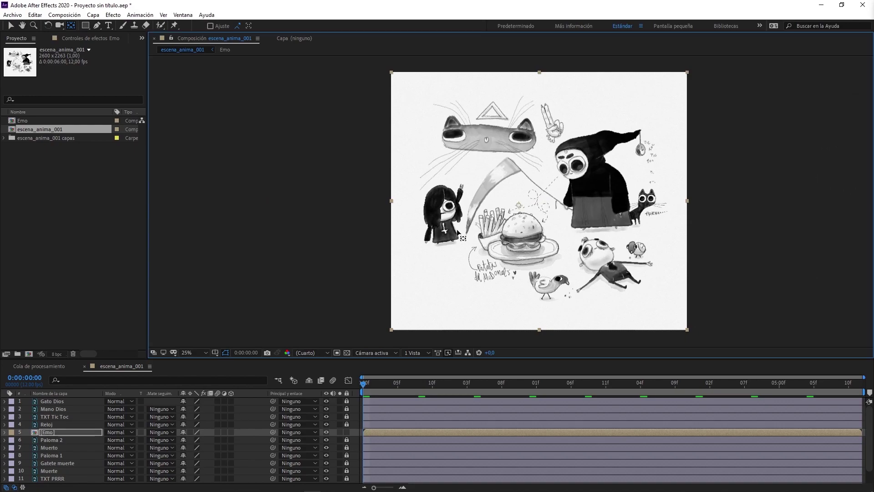
scroll(487, 198, "up", 2)
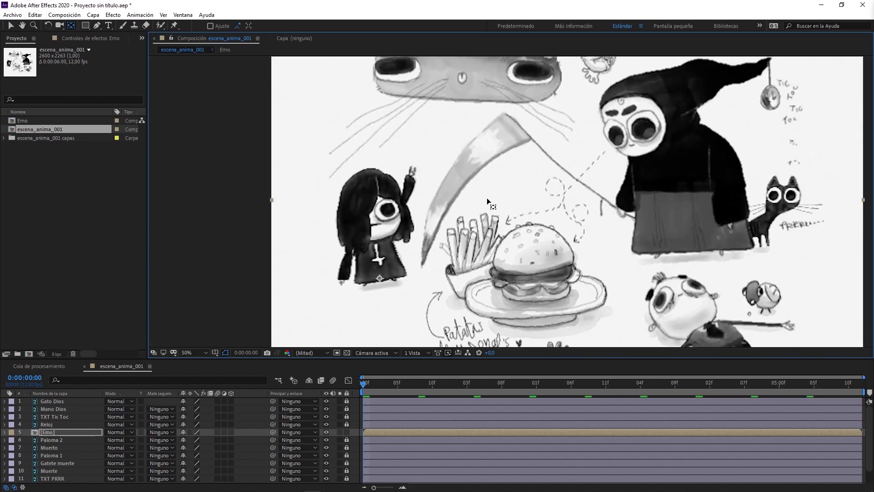
left_click(12, 25)
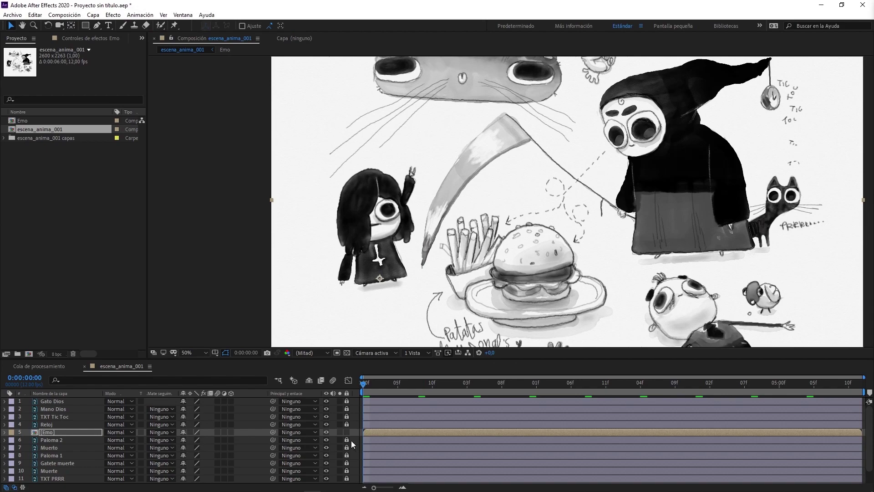
left_click(327, 434)
left_click(327, 434)
scroll(333, 282, "up", 2)
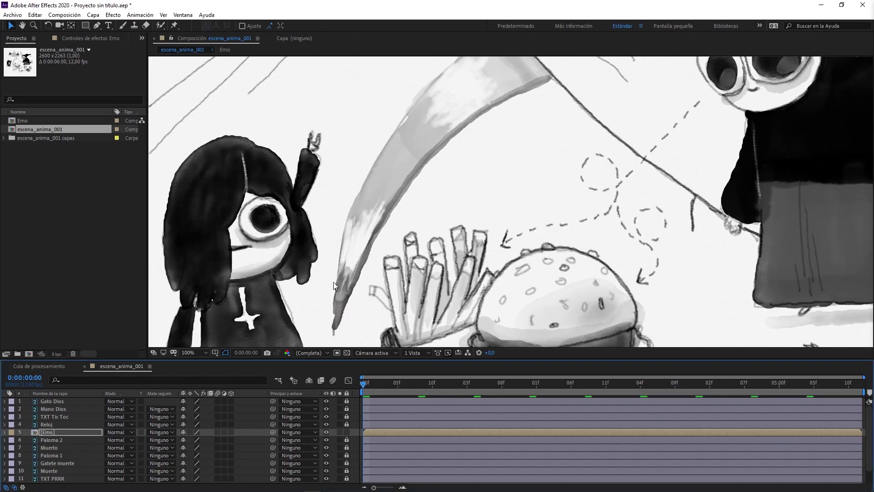
left_click_drag(333, 282, 464, 186)
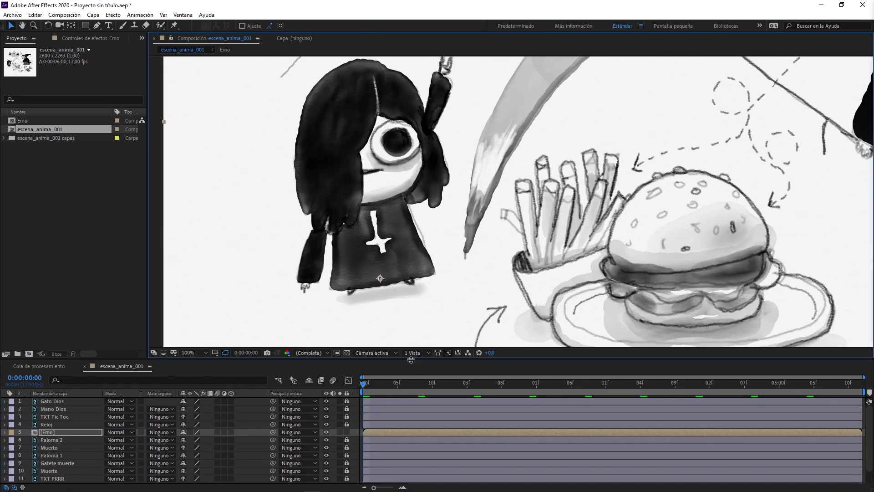
left_click_drag(412, 358, 411, 383)
Save the project as anima_01.aep in the Escena_anima folder
key("ctrl+m")
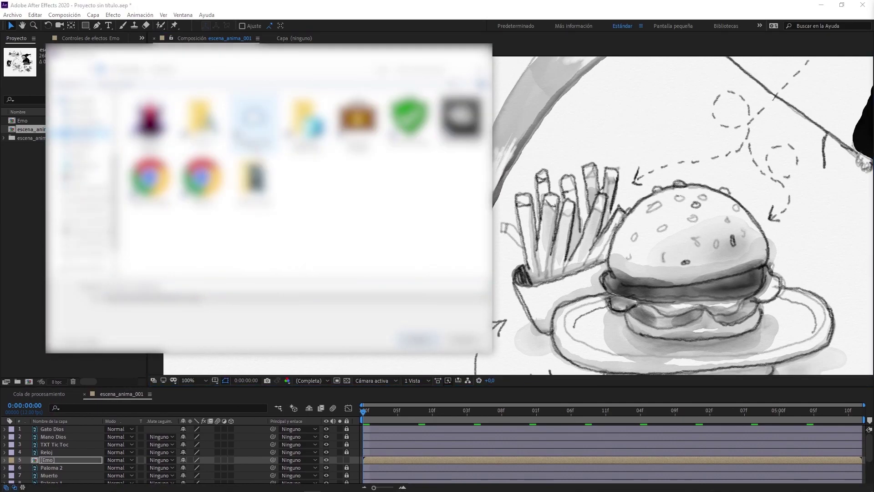
key("Return")
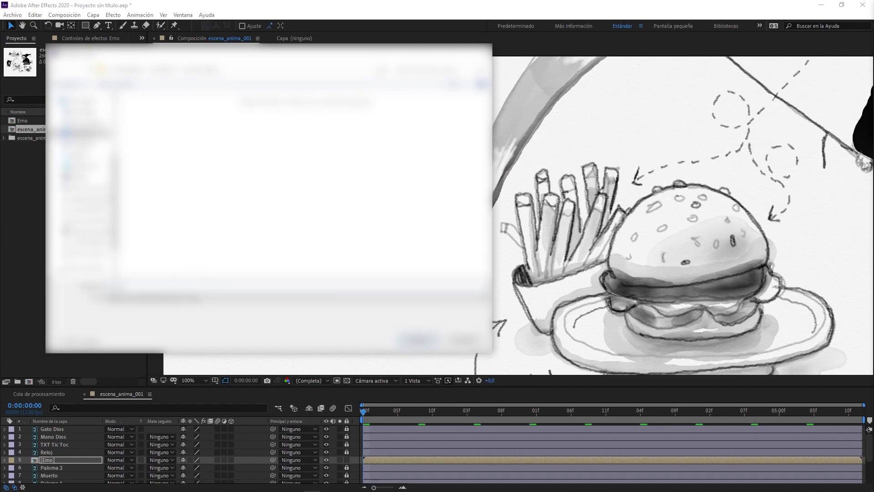
key("Return")
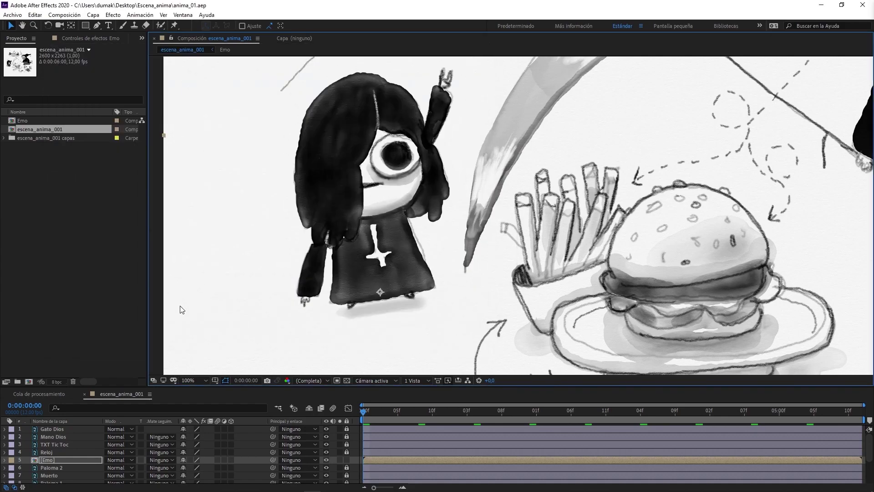
Place puppet pins on Emo's robe and both hem corners, with the mesh shown
left_click(174, 26)
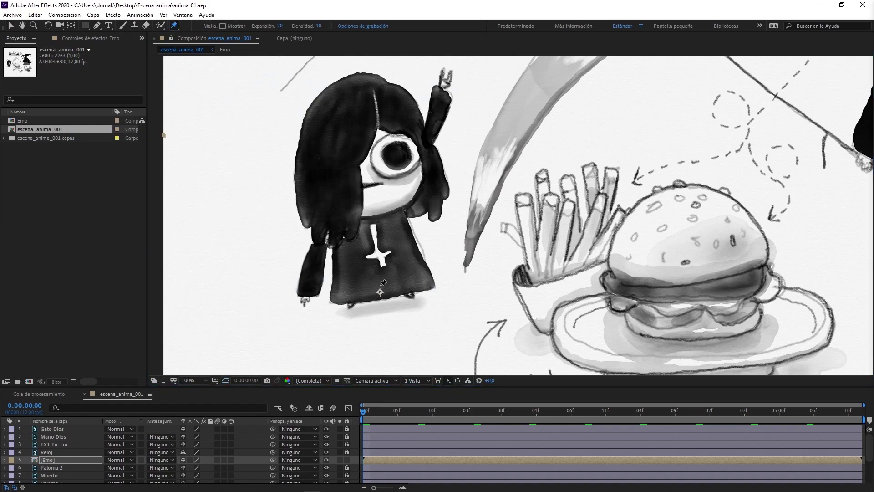
left_click(380, 292)
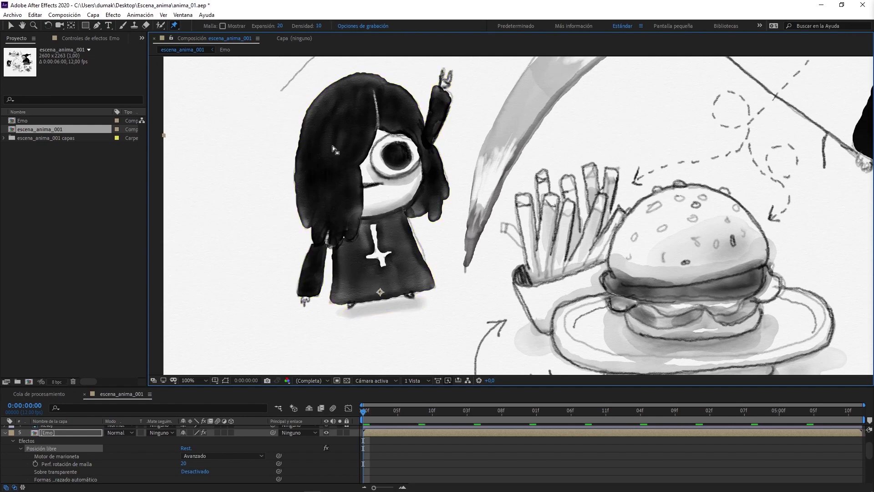
left_click(233, 26)
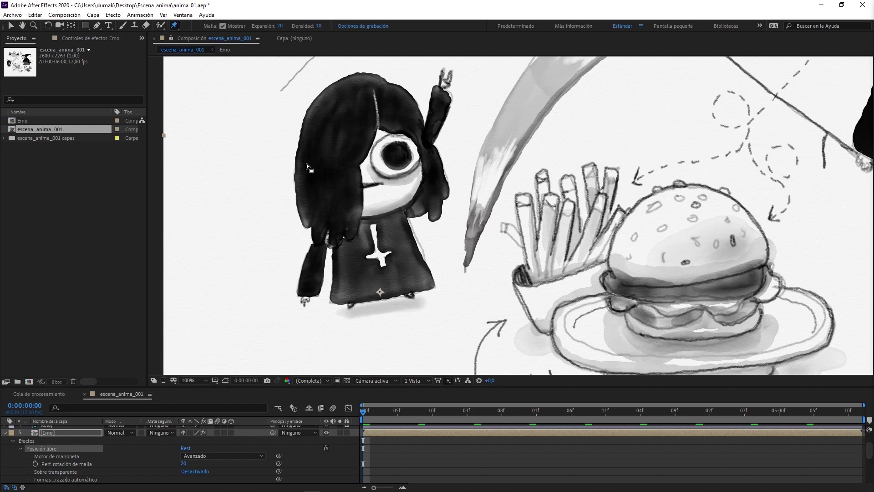
left_click(339, 293)
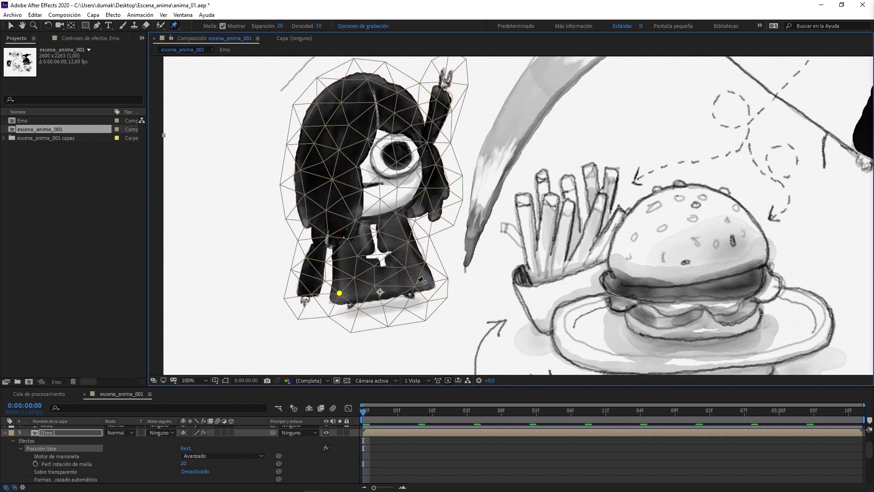
left_click(415, 282)
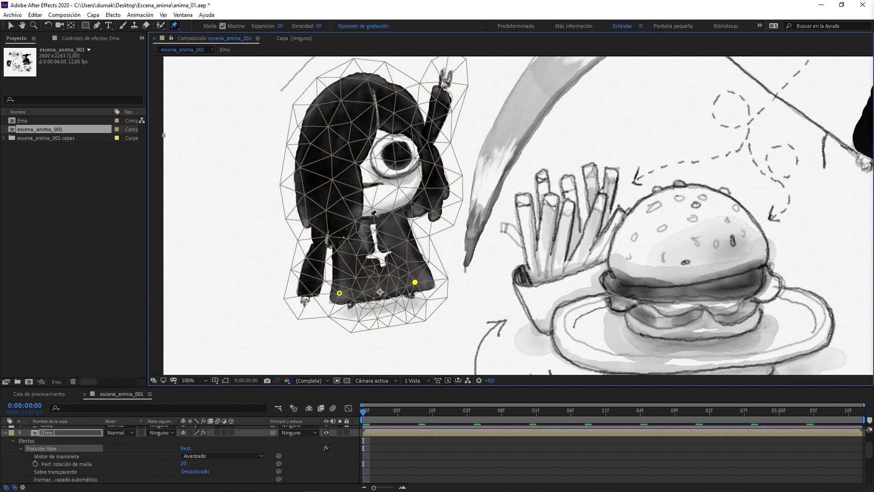
Pin Emo's neck, face, shoulder, raised hand, left foot and left leg
left_click(373, 218)
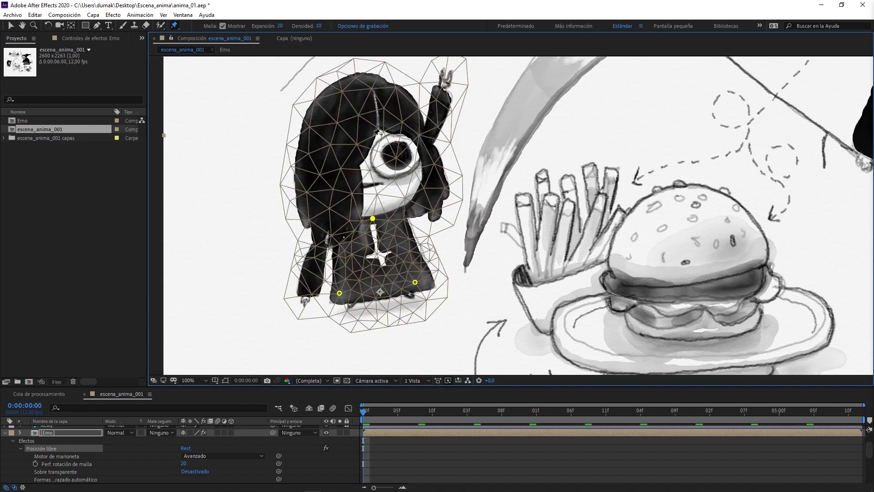
left_click(368, 149)
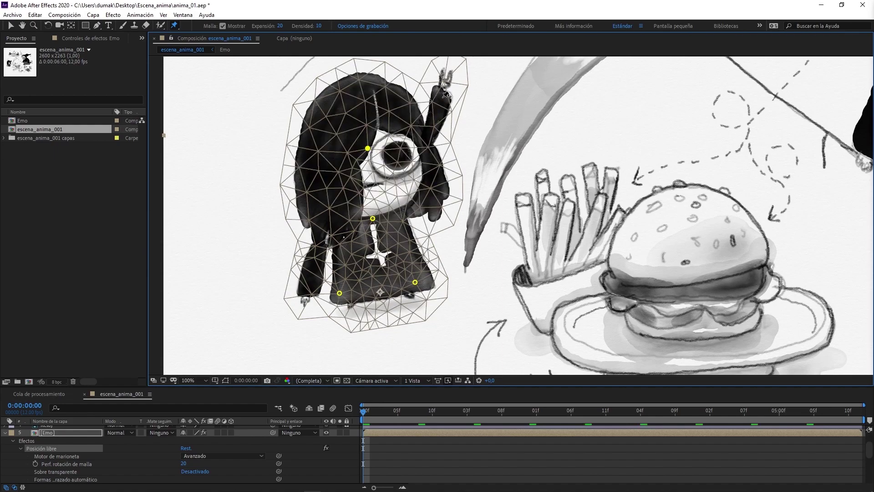
left_click(427, 148)
left_click(444, 82)
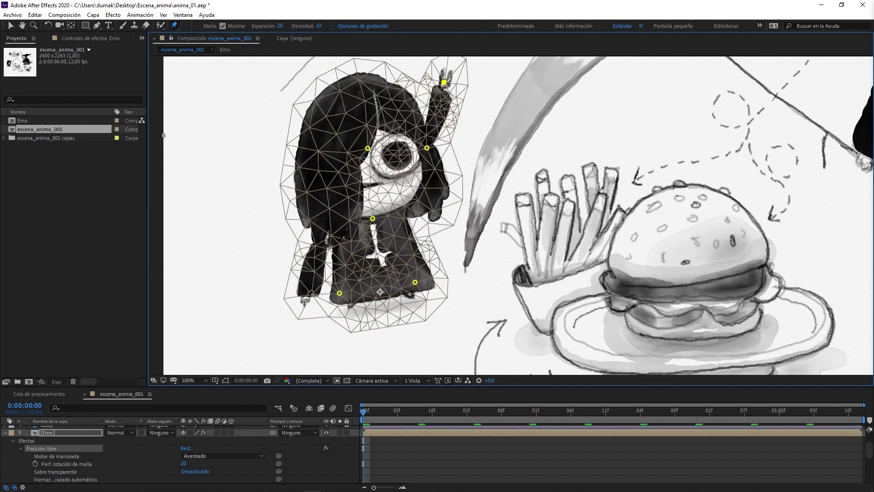
left_click(311, 295)
left_click(323, 230)
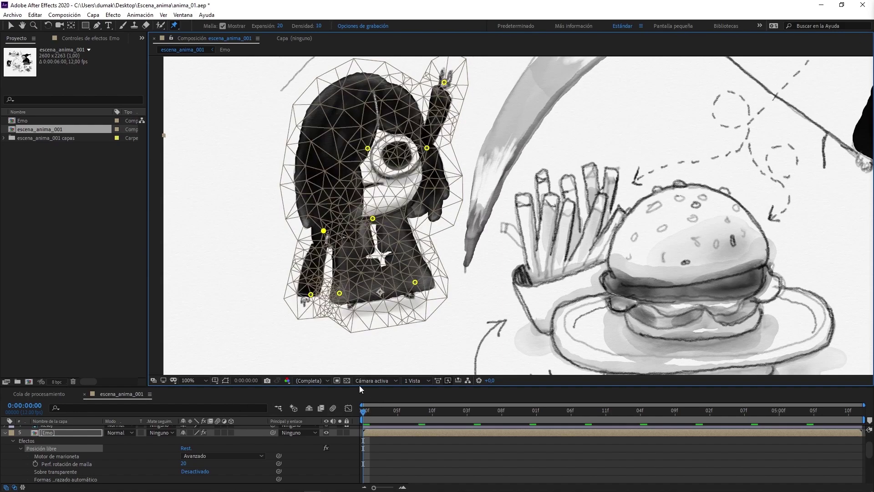
left_click_drag(358, 387, 360, 357)
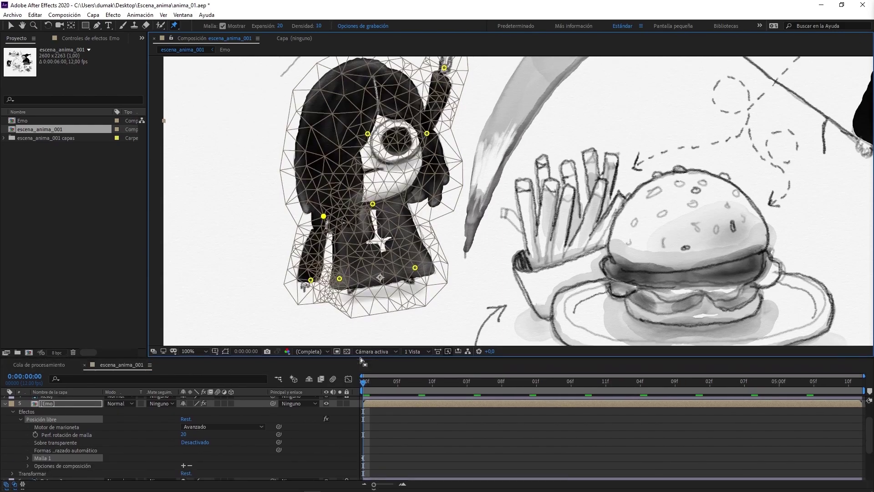
double_click(34, 406)
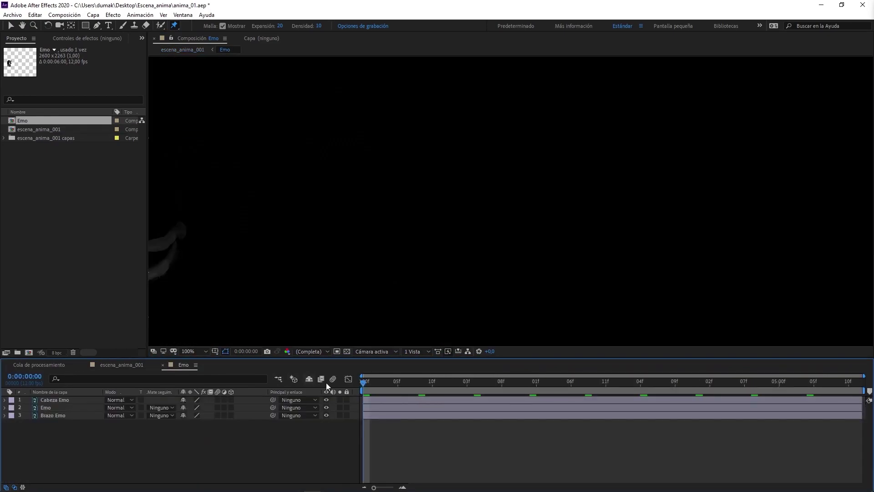
left_click(56, 415)
left_click(56, 406)
key("r")
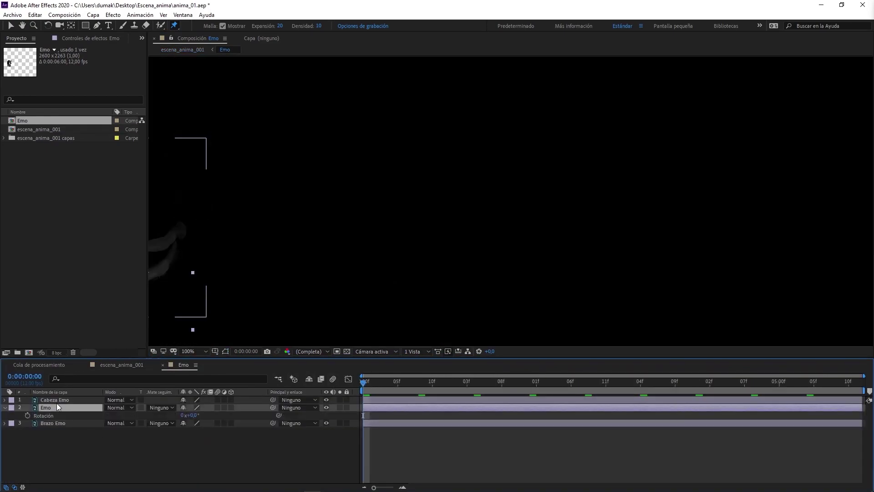
left_click(70, 423)
key("r")
left_click_drag(381, 384, 392, 382)
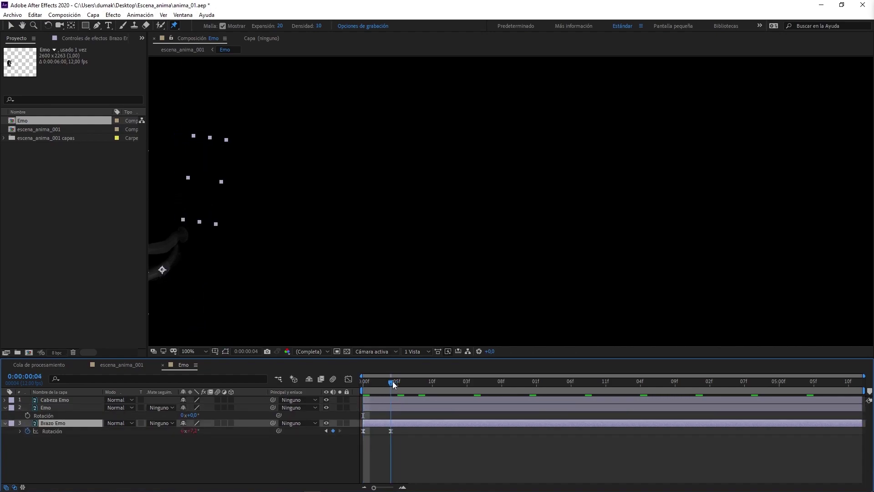
left_click(108, 367)
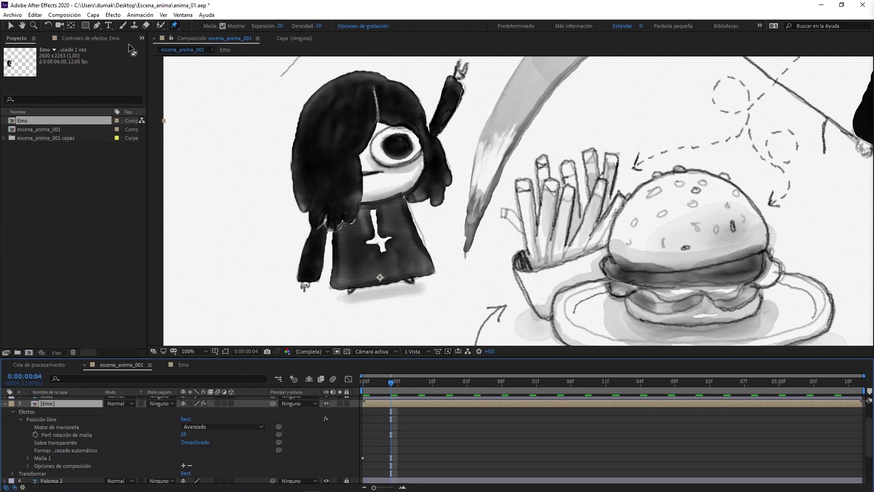
left_click(11, 25)
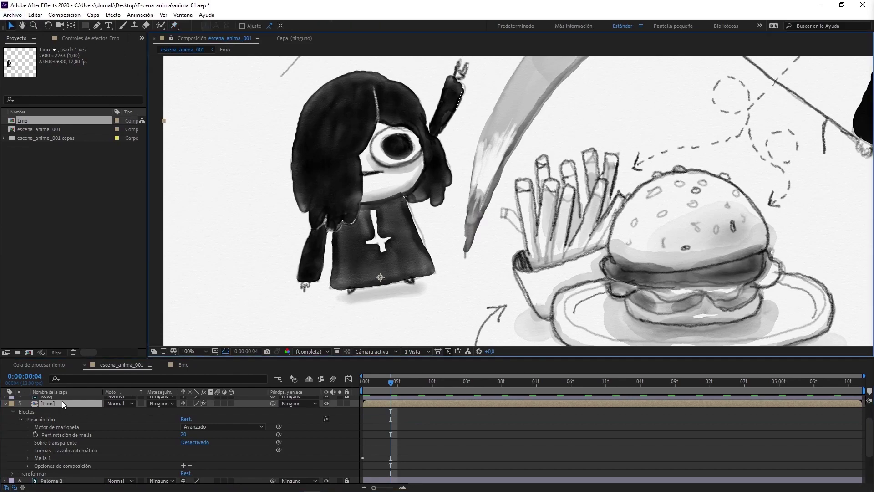
left_click(36, 419)
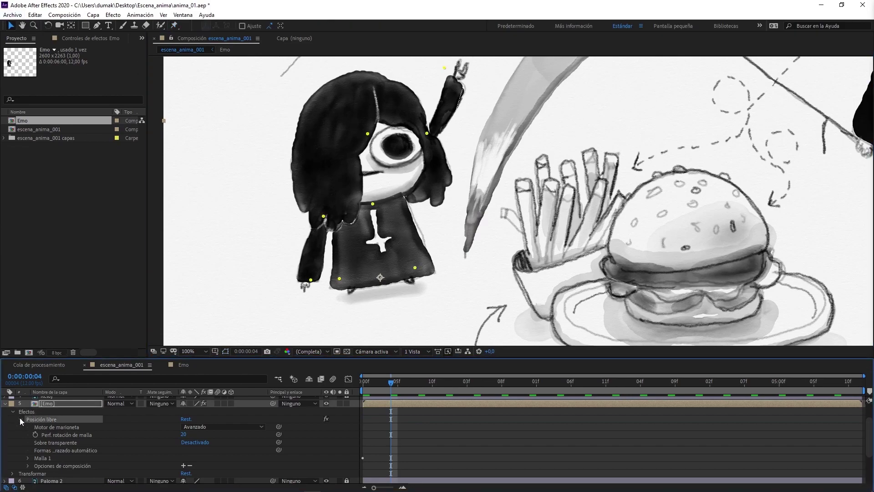
Try nudging the eye and top pins at frame 4, then undo both moves
left_click(368, 135)
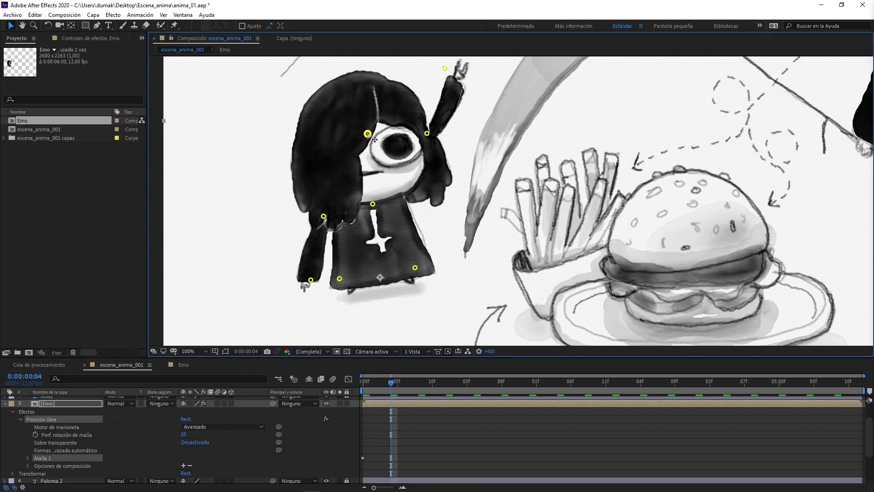
left_click_drag(368, 135, 370, 136)
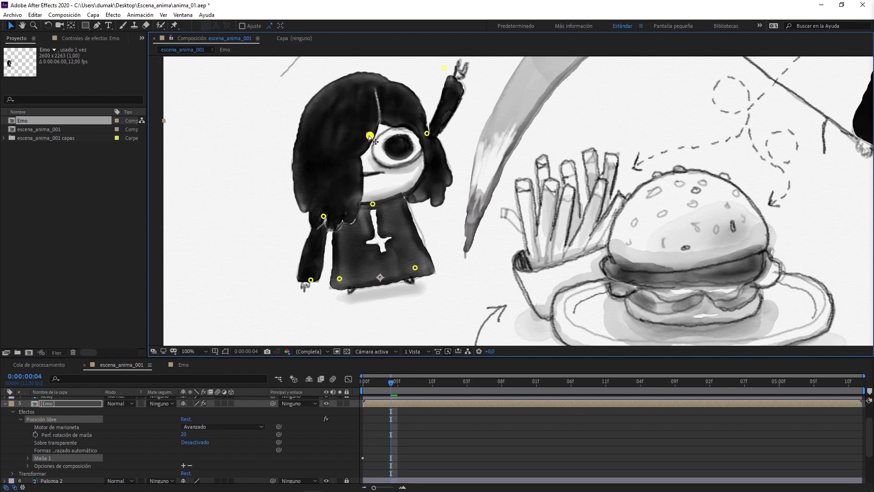
key("ctrl+z")
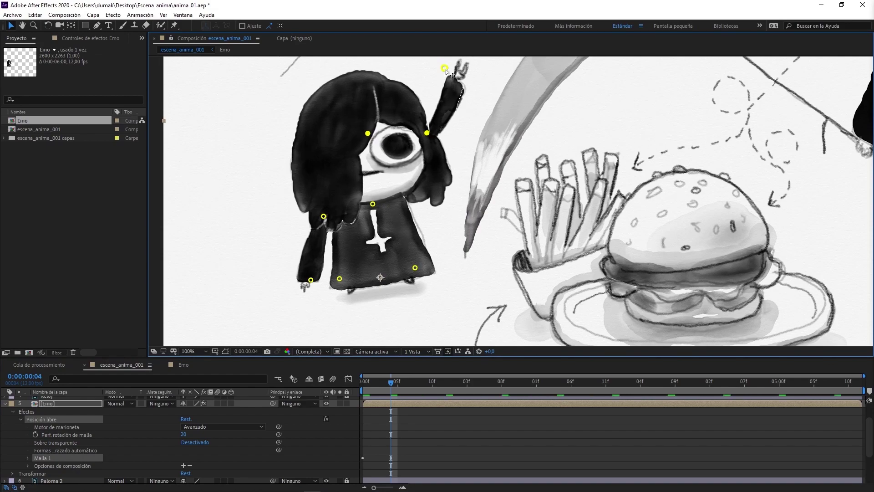
left_click_drag(446, 69, 453, 77)
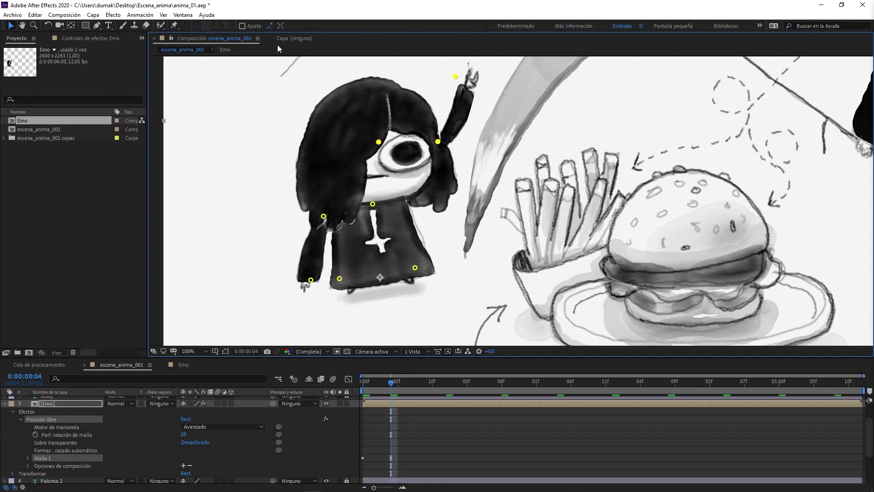
key("ctrl+z")
Expand the puppet mesh to 51 and reposition the hand, lower-left leg and left-side pins
left_click(172, 26)
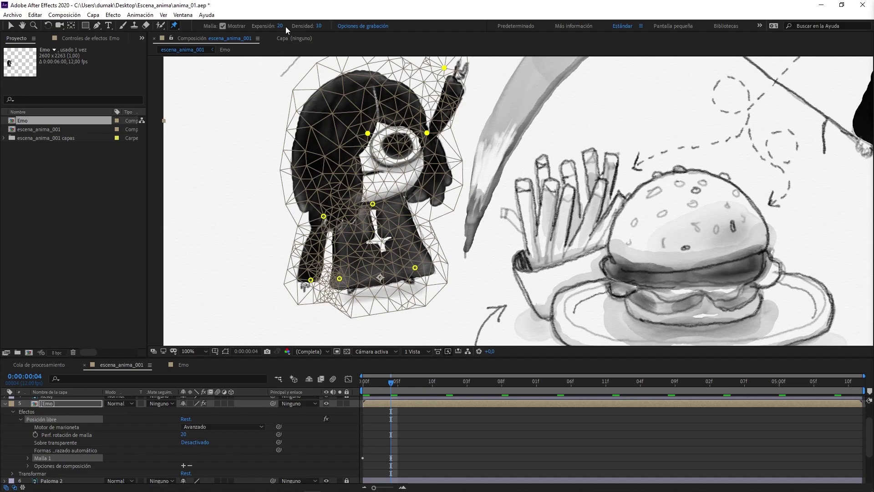
left_click_drag(280, 26, 292, 25)
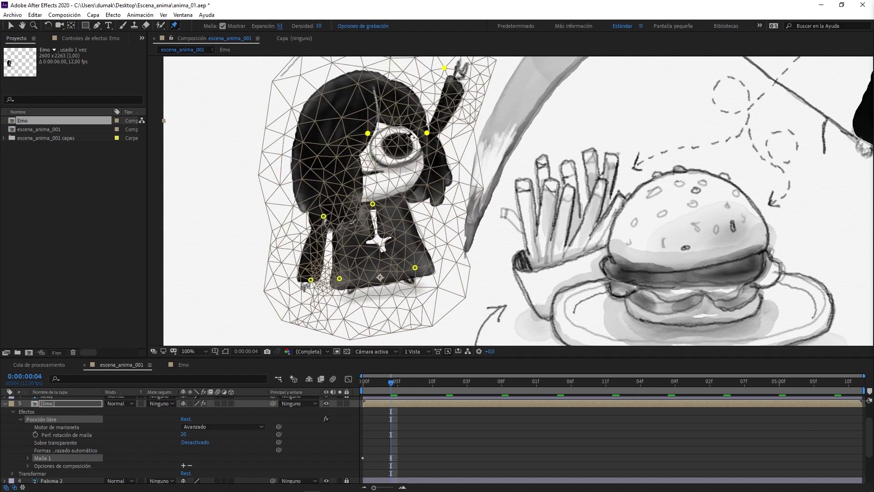
left_click_drag(427, 133, 442, 140)
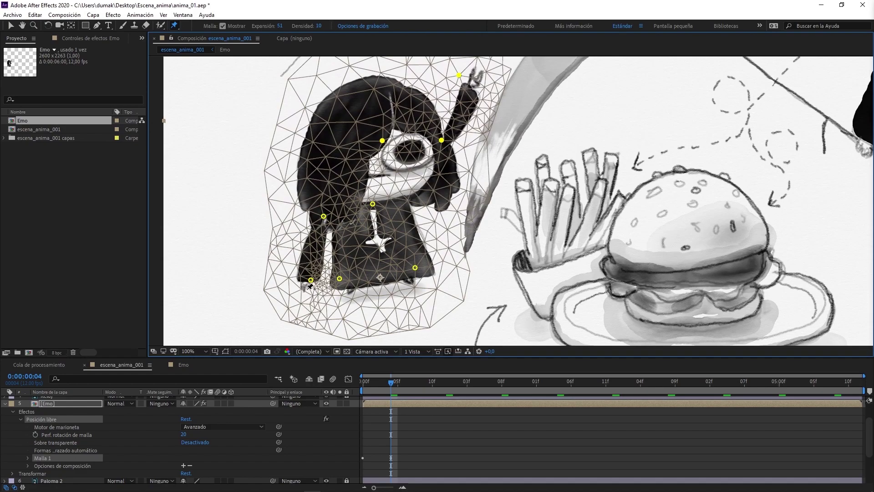
left_click_drag(311, 281, 318, 281)
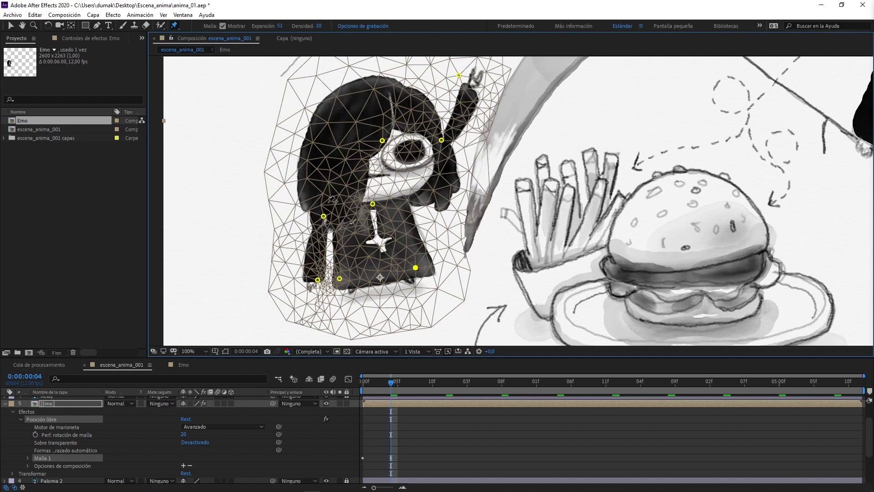
left_click_drag(323, 216, 324, 213)
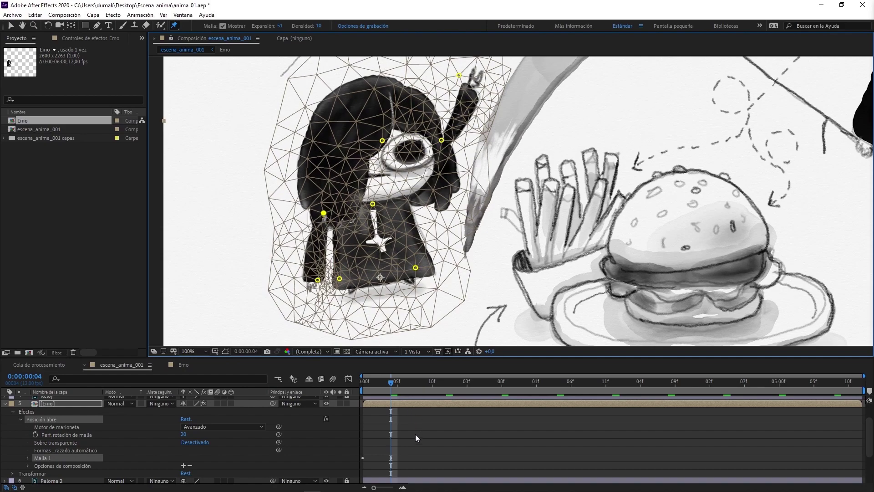
left_click_drag(401, 357, 393, 286)
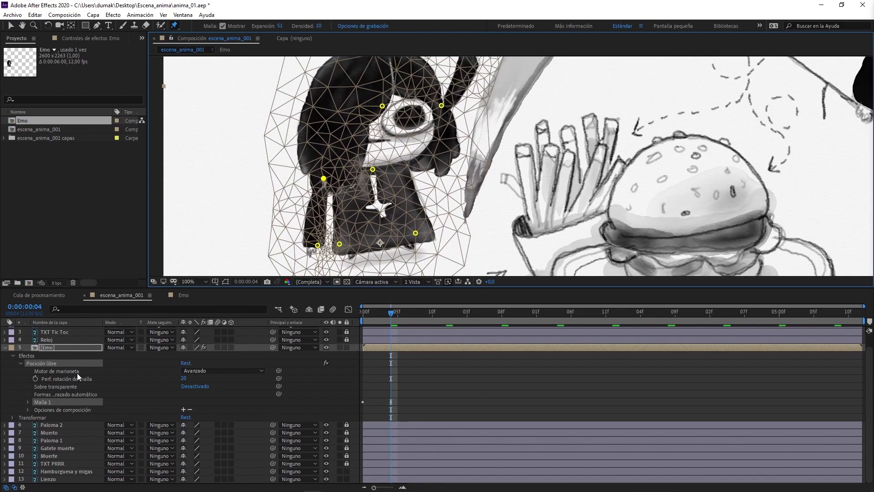
Expand Malla 1 > Deformación on Emo to list the puppet pins, then scrub between frames 0 and 4
left_click(28, 402)
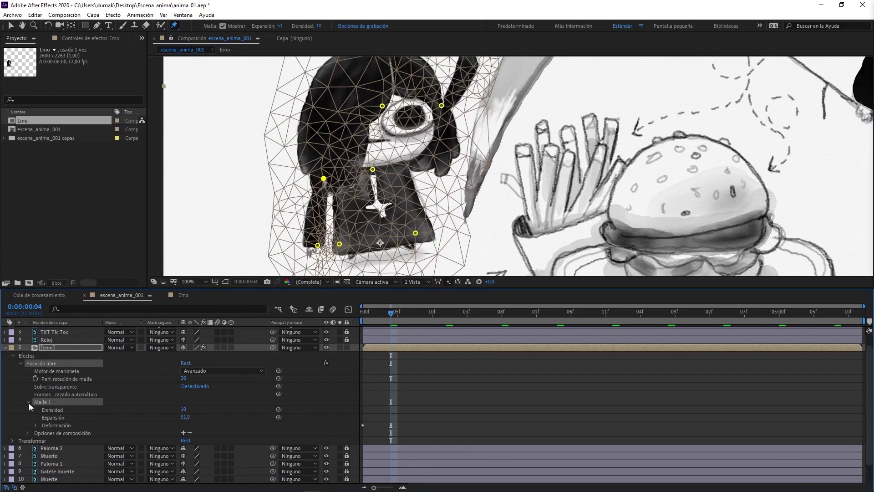
left_click(35, 425)
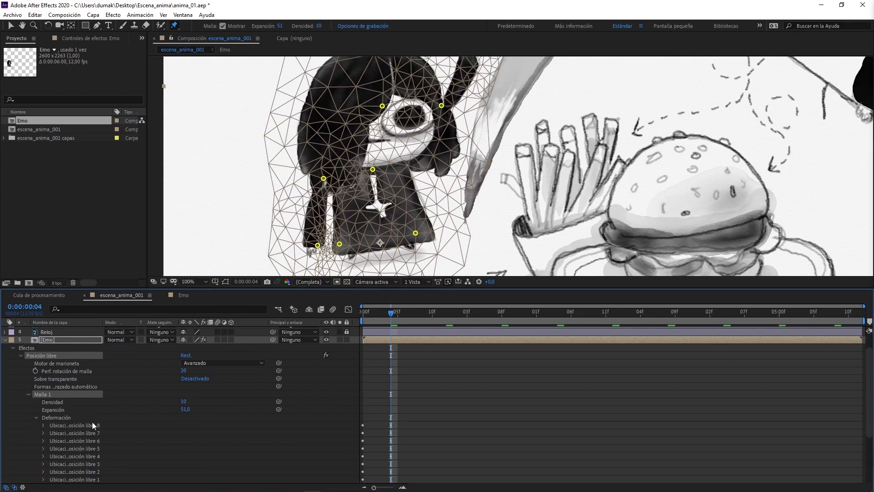
scroll(361, 435, "down", 4)
left_click(418, 399)
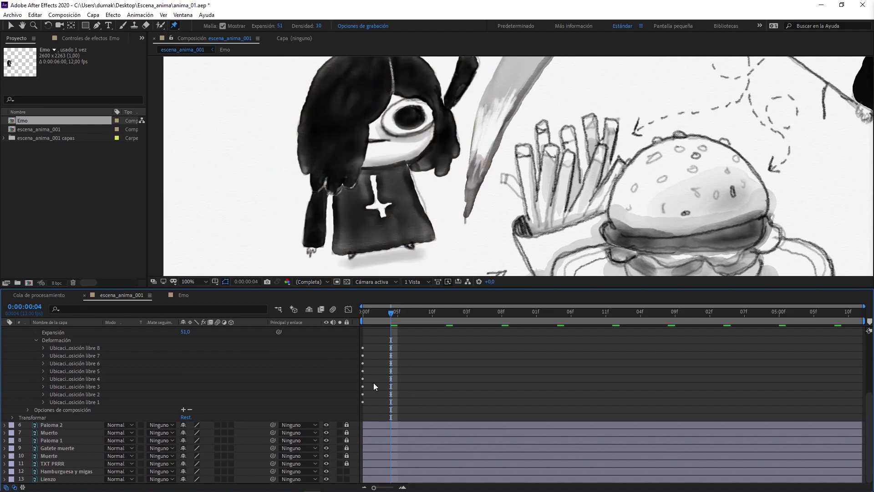
left_click(64, 371)
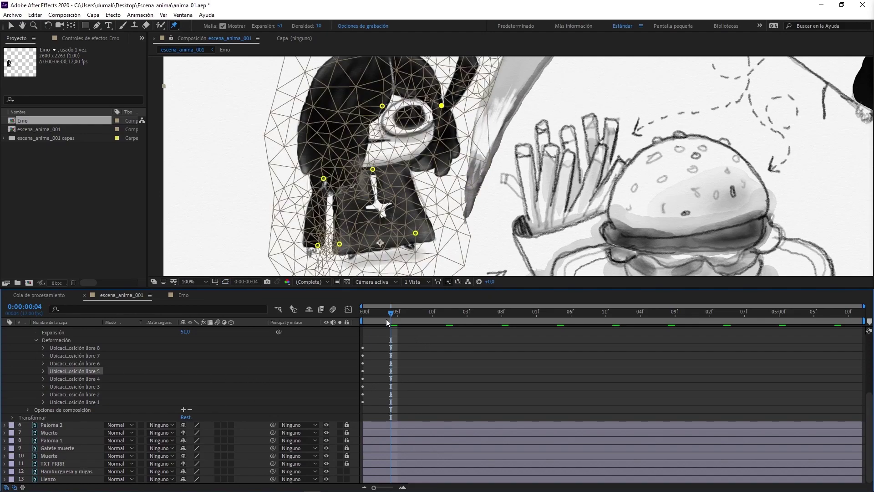
left_click(365, 312)
left_click(387, 314)
left_click_drag(387, 314, 362, 324)
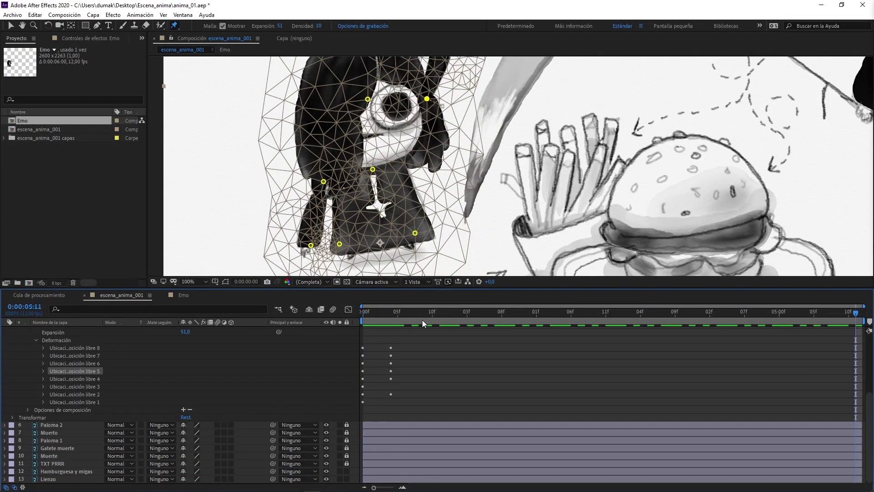
Select puppet pins 8 through 4 plus pin 2 and reveal their Posición keyframes
left_click(73, 348)
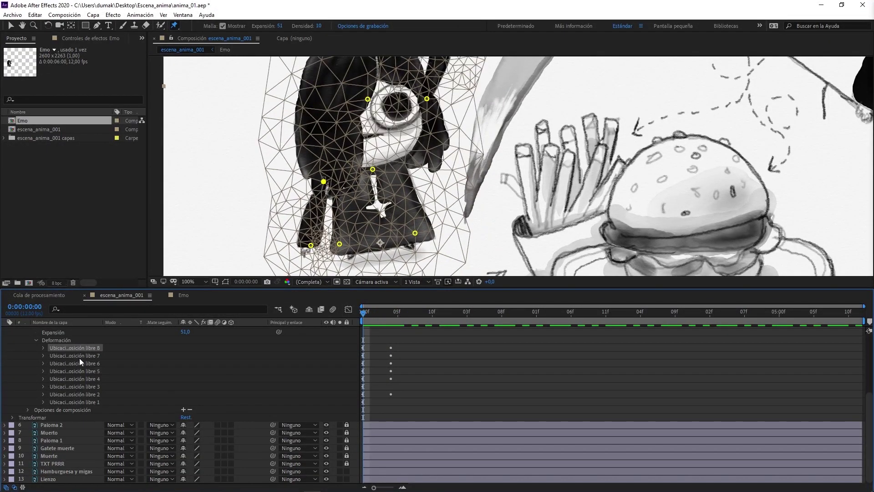
left_click(83, 381, "shift")
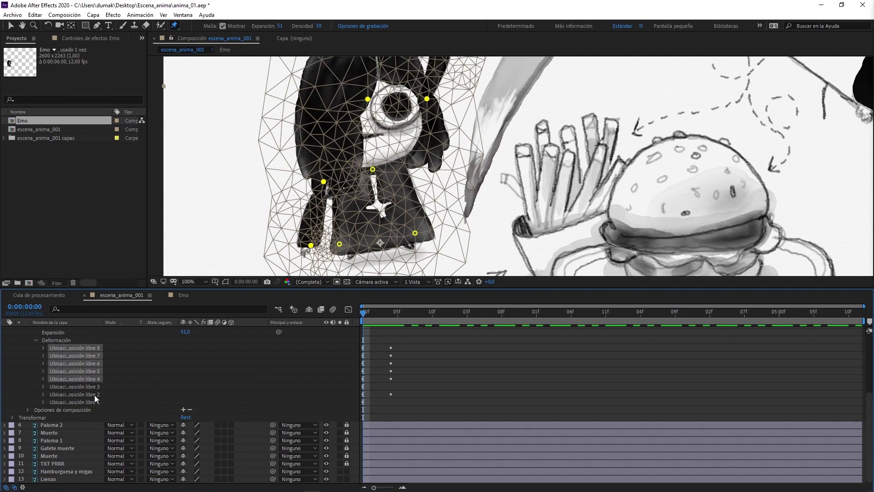
left_click(43, 394)
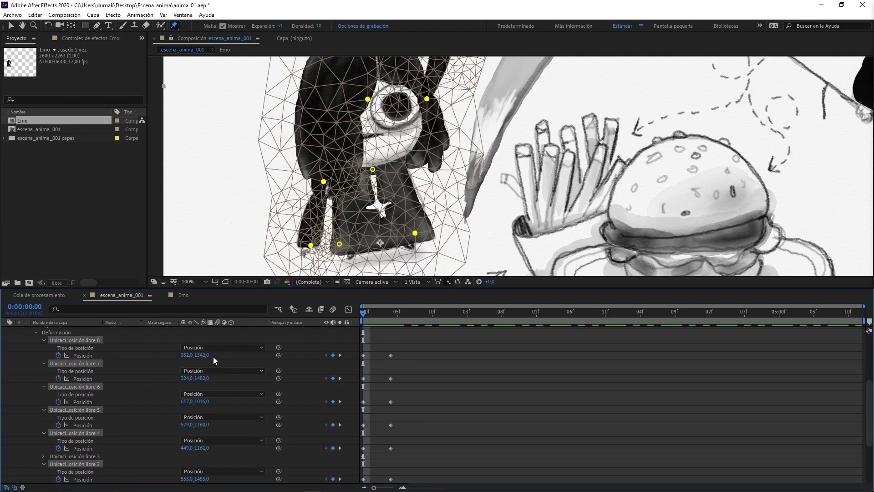
Give pin 8's Posición a loopOut("pingpong") expression and select the expression text to copy
left_click(63, 354, "alt")
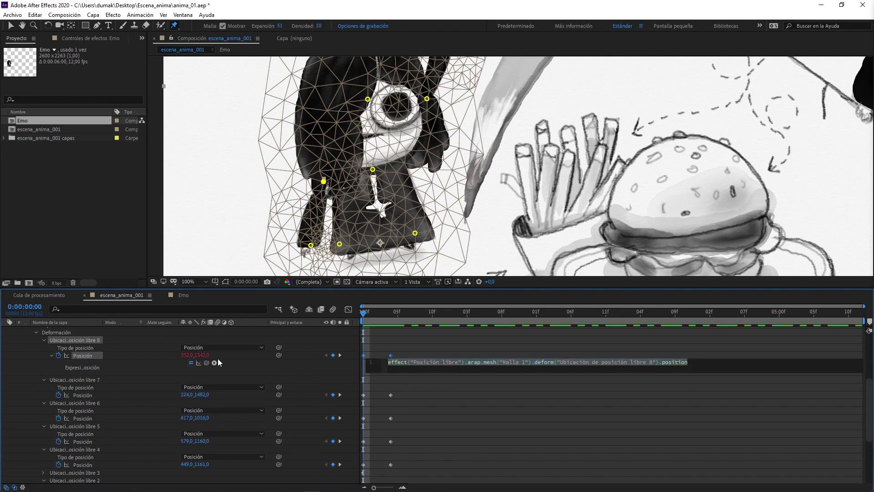
left_click(215, 363)
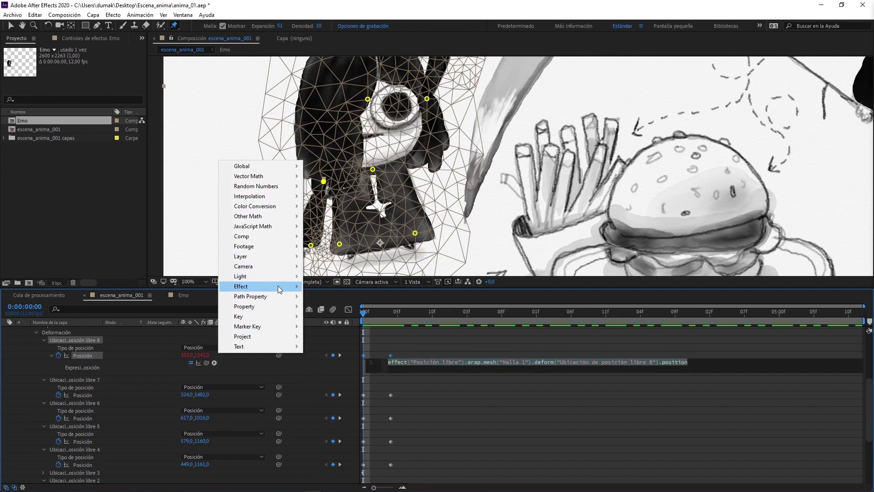
mouse_move(280, 309)
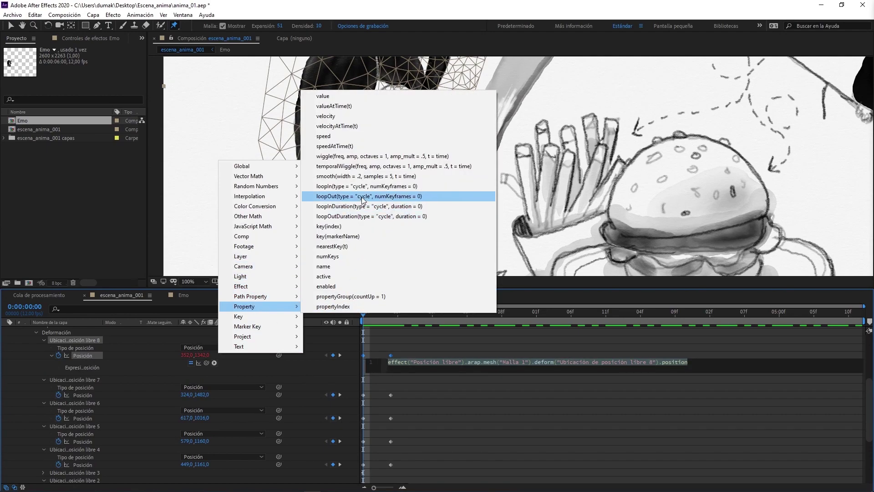
left_click(363, 196)
left_click_drag(439, 362, 454, 362)
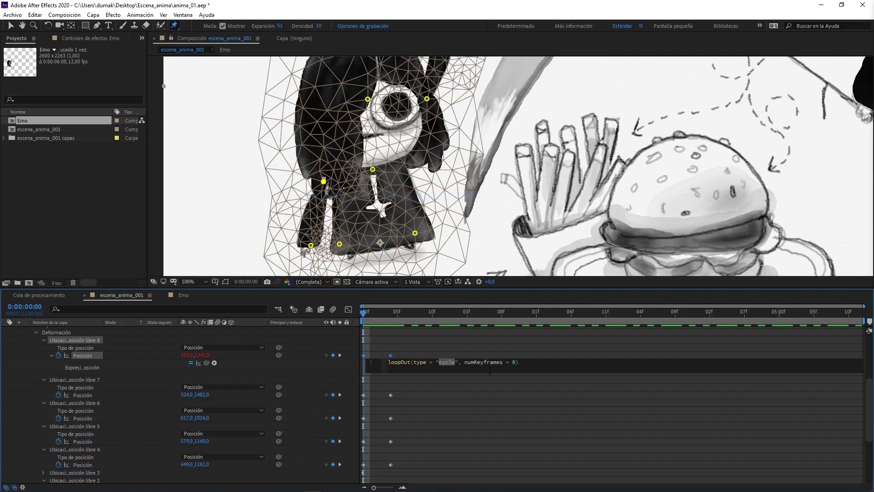
type("pingpong")
left_click(123, 244)
left_click(453, 372)
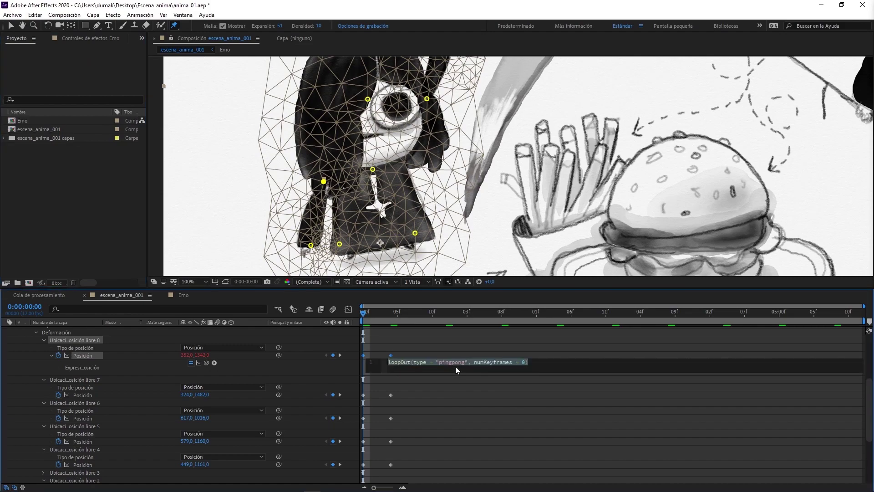
Paste the pingpong loopOut expression onto the Posición of pins 7, 6, 5, 4 and 2
left_click(62, 394, "alt")
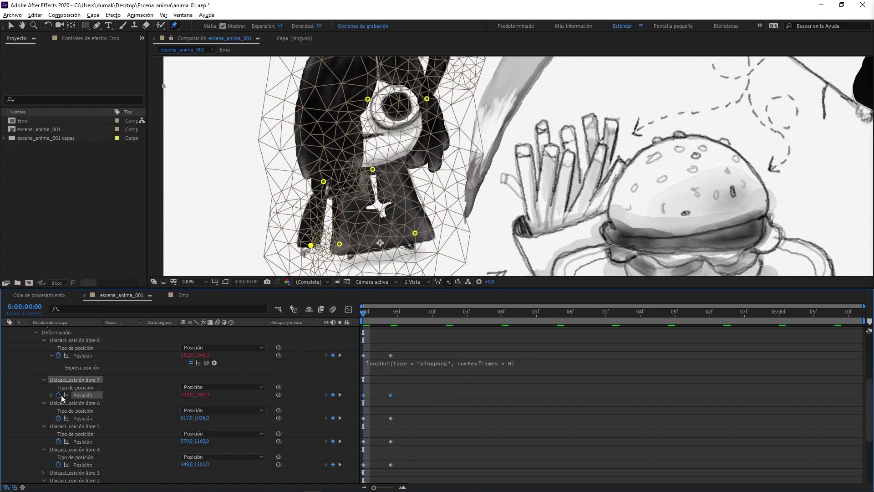
type("loopOut(type = \"pingpong\", numKeyframes = 0)")
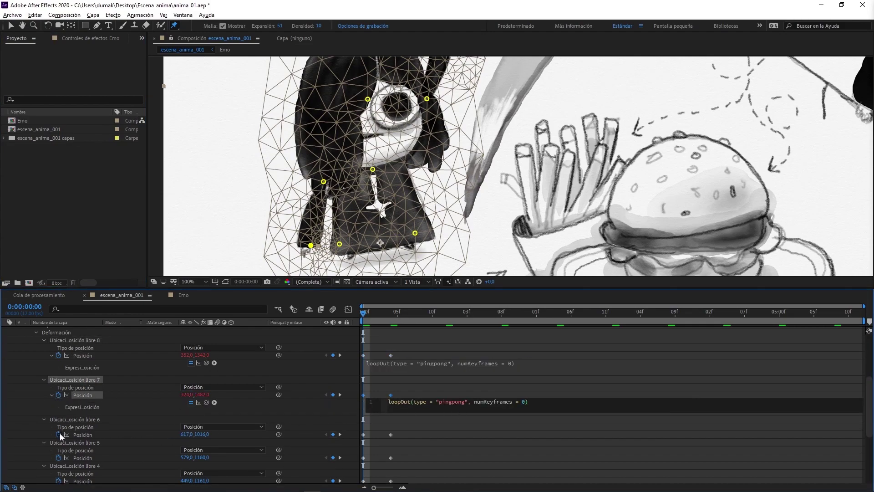
left_click(61, 435, "alt")
type("loopOut(type = \"pingpong\", numKeyframes = 0)")
scroll(271, 394, "down", 3)
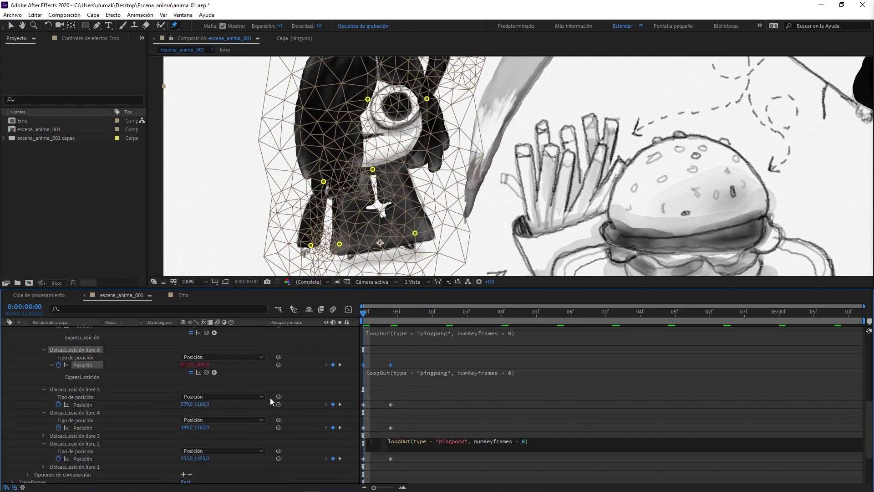
left_click(59, 404, "alt")
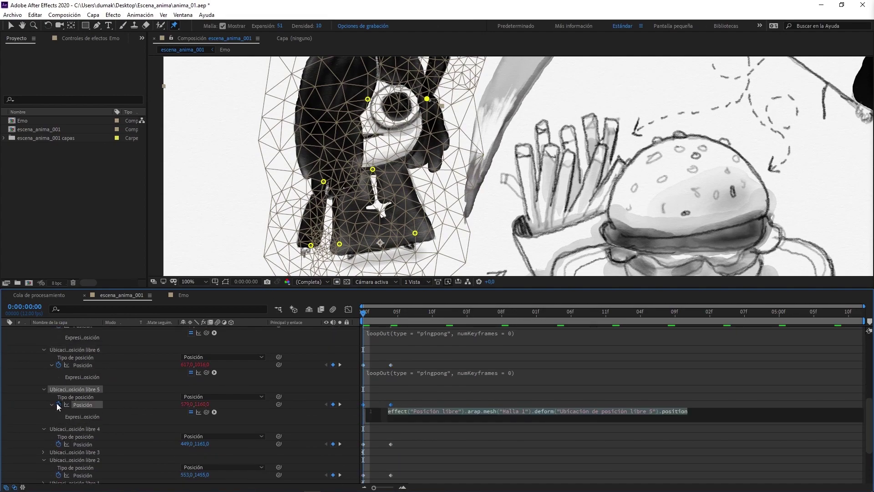
type("loopOut(type = \"pingpong\", numKeyframes = 0)")
left_click(58, 444, "alt")
type("loopOut(type = \"pingpong\", numKeyframes = 0)")
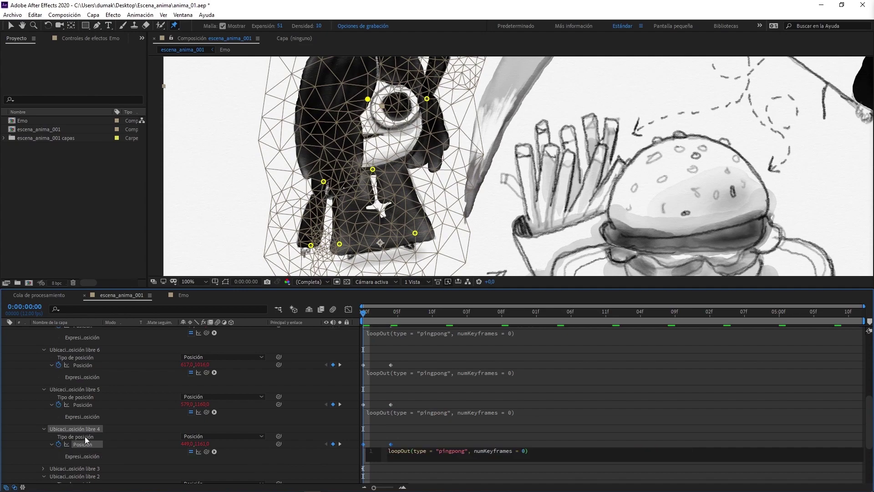
scroll(87, 430, "down", 2)
left_click(58, 444, "alt")
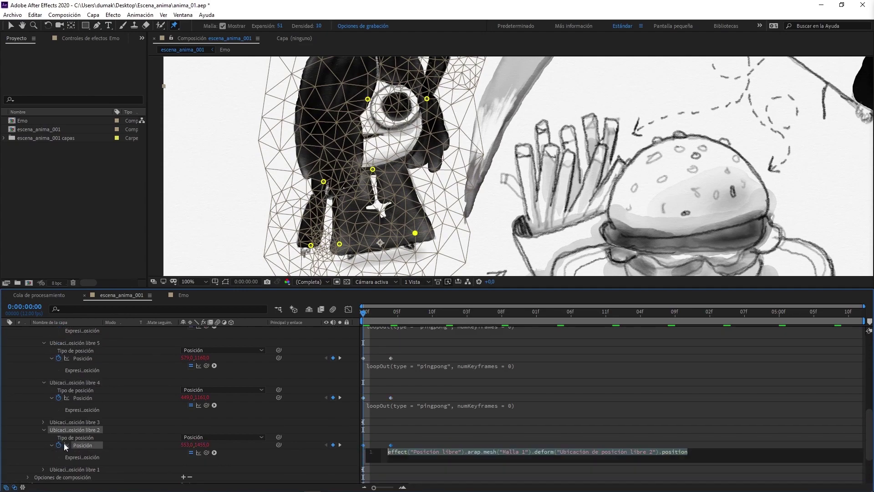
type("loopOut(type = \"pingpong\", numKeyframes = 0)")
left_click(516, 421)
scroll(501, 178, "down", 2)
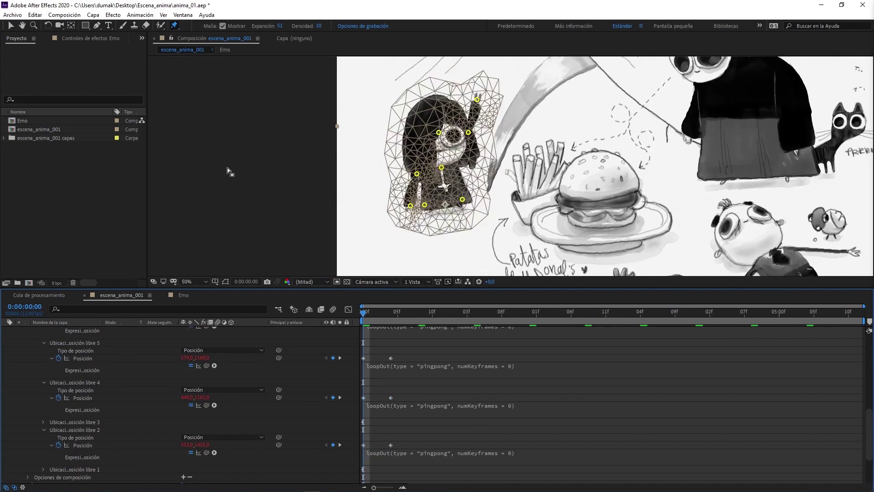
key("space")
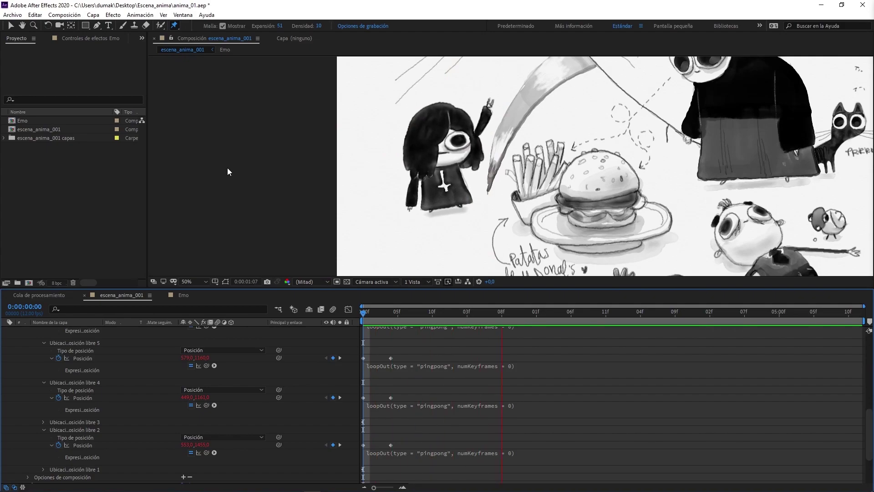
key("space")
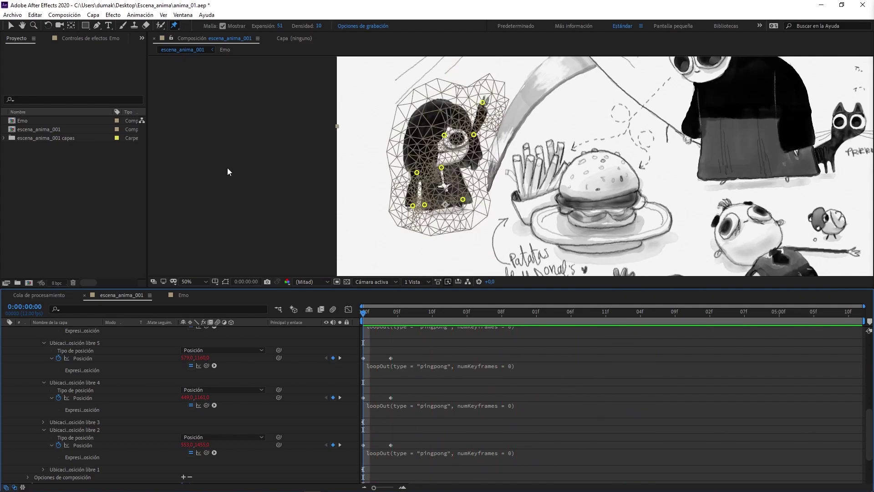
scroll(47, 338, "up", 5)
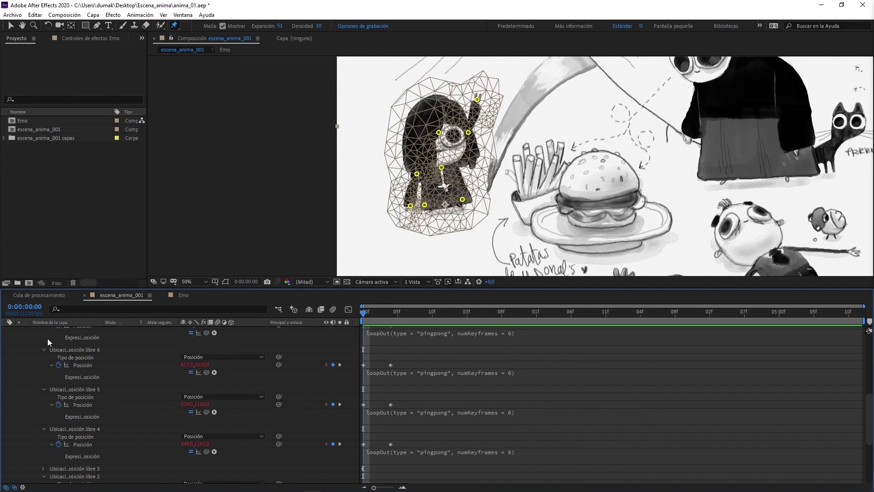
scroll(43, 348, "up", 5)
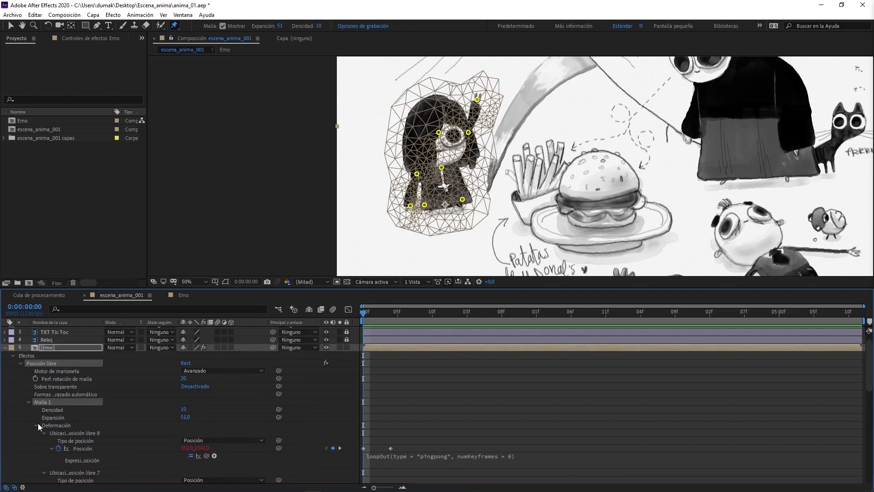
scroll(490, 392, "down", 3)
left_click(416, 173)
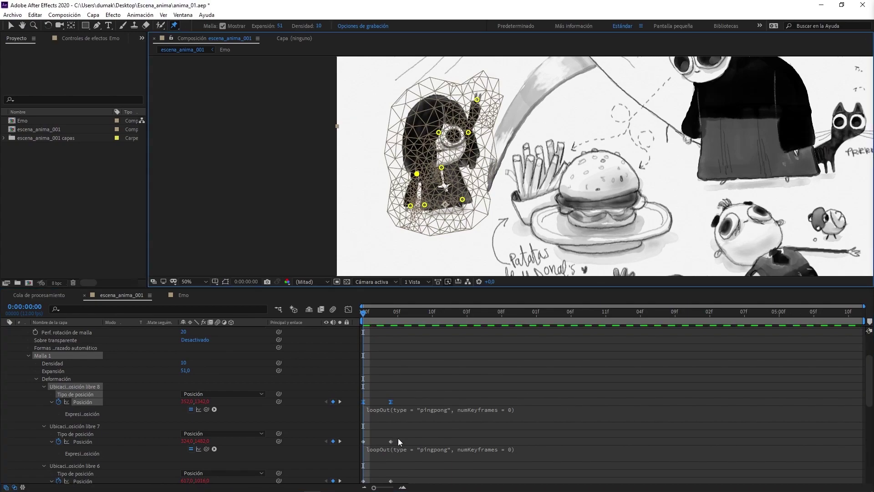
Apply Easy Ease to the position keyframes of pins 7, 6 and 5
left_click_drag(398, 438, 361, 443)
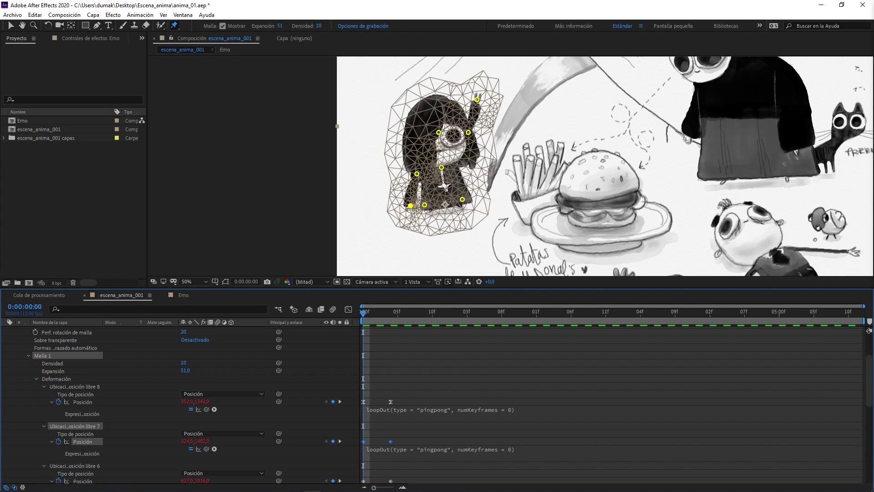
key("F9")
scroll(425, 429, "down", 2)
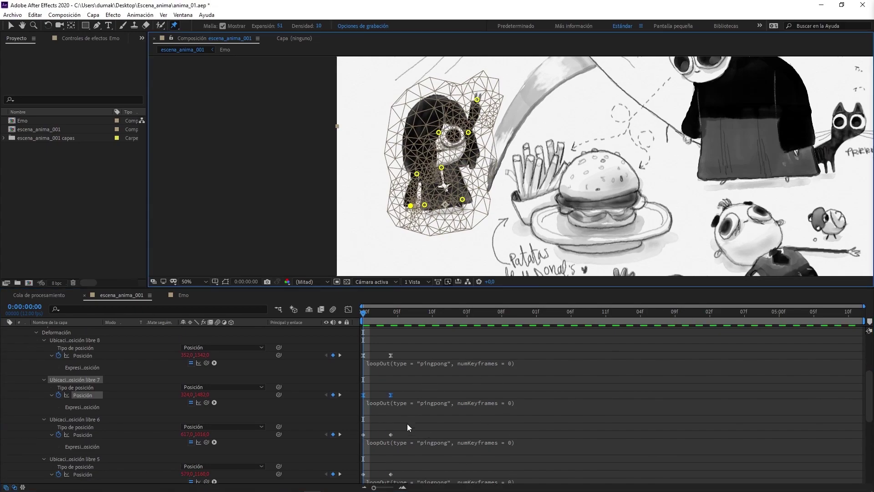
left_click_drag(403, 430, 362, 439)
left_click_drag(398, 473, 362, 481)
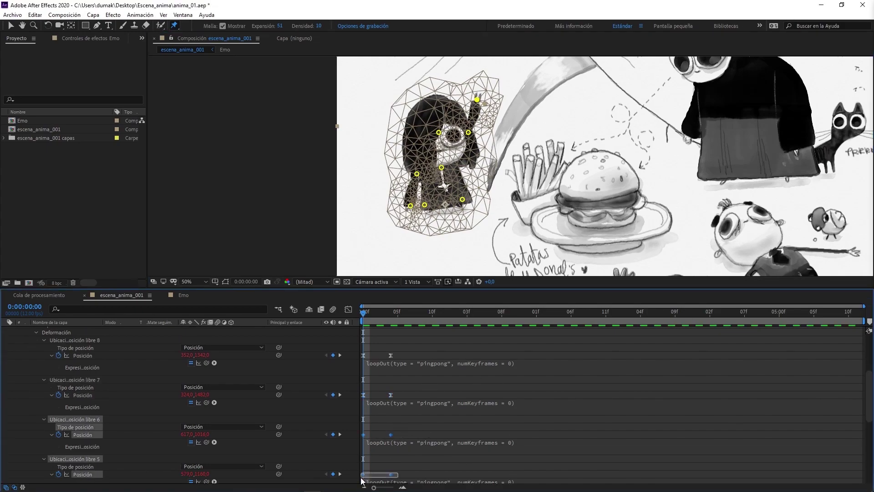
key("F9")
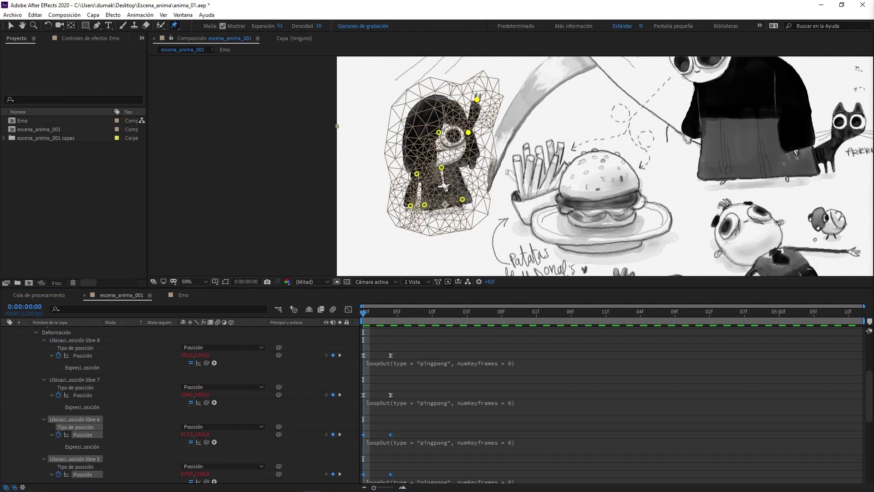
Apply Easy Ease to the position keyframes of pins 4 and 2
scroll(570, 400, "down", 1)
scroll(569, 400, "down", 2)
scroll(373, 420, "down", 1)
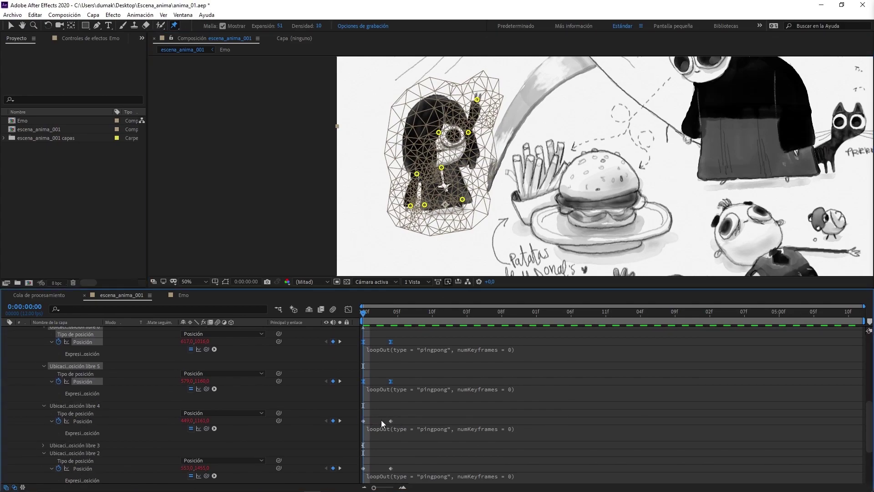
left_click_drag(399, 416, 362, 426)
left_click_drag(393, 471, 364, 466)
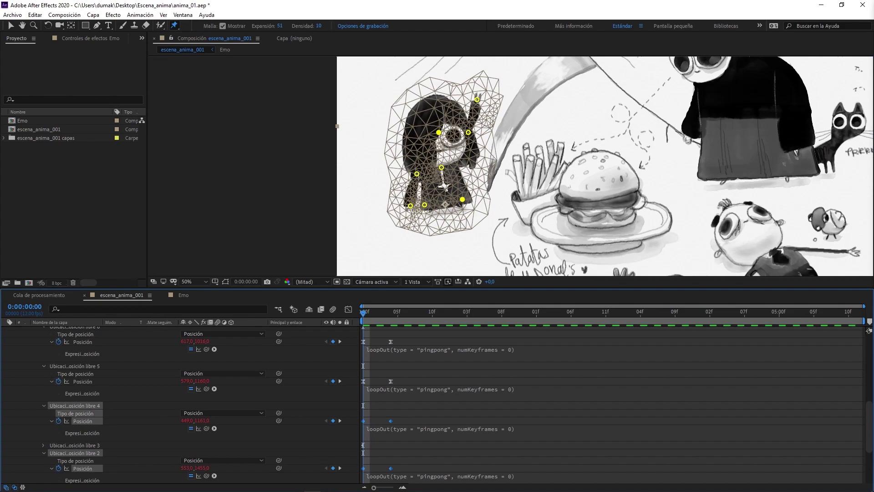
key("F9")
Deselect everything and preview the eased puppet animation
scroll(450, 415, "down", 2)
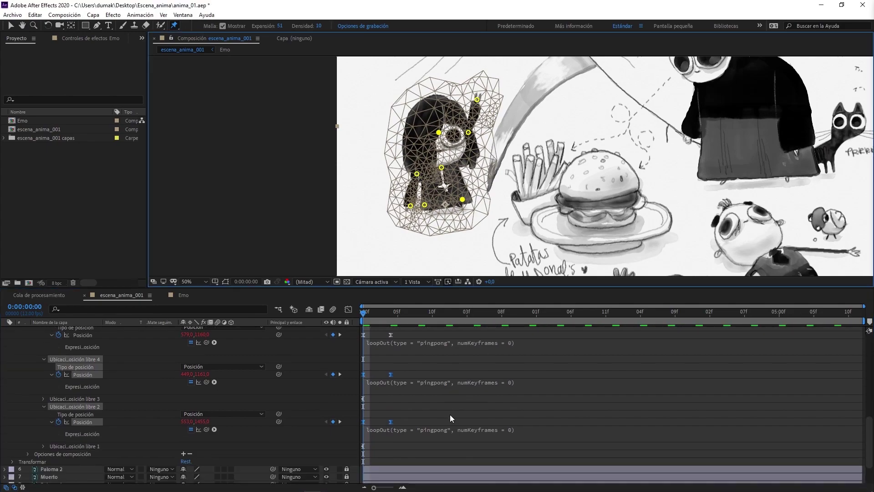
scroll(452, 412, "up", 2)
left_click(262, 174)
key("space")
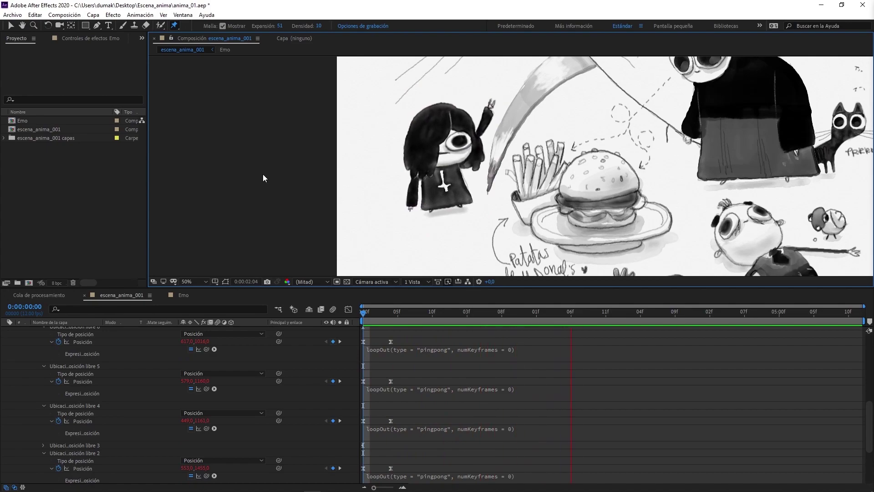
key("space")
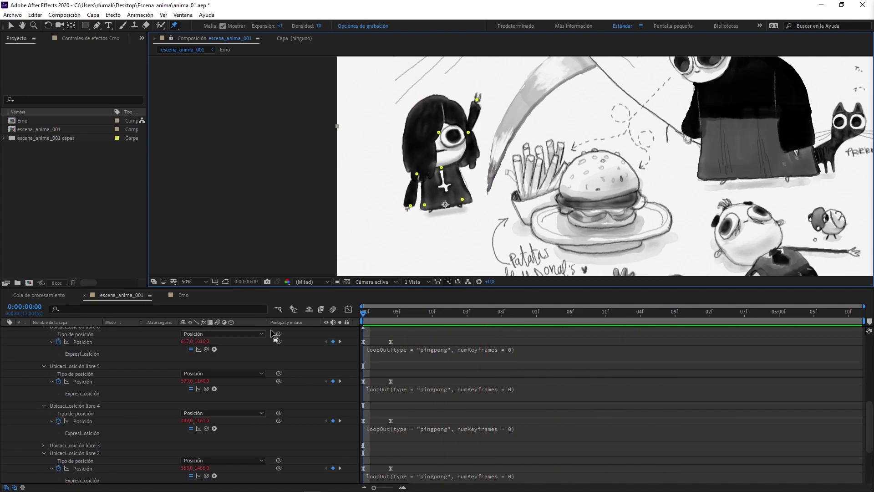
Close the Cola de procesamiento render queue and the Emo composition timeline
key("ctrl+alt+0")
left_click(121, 296)
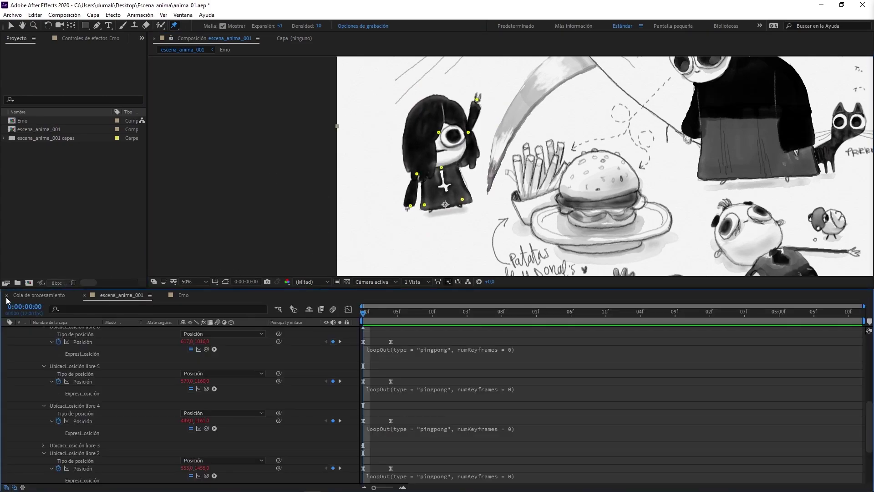
left_click(6, 295)
left_click(83, 295)
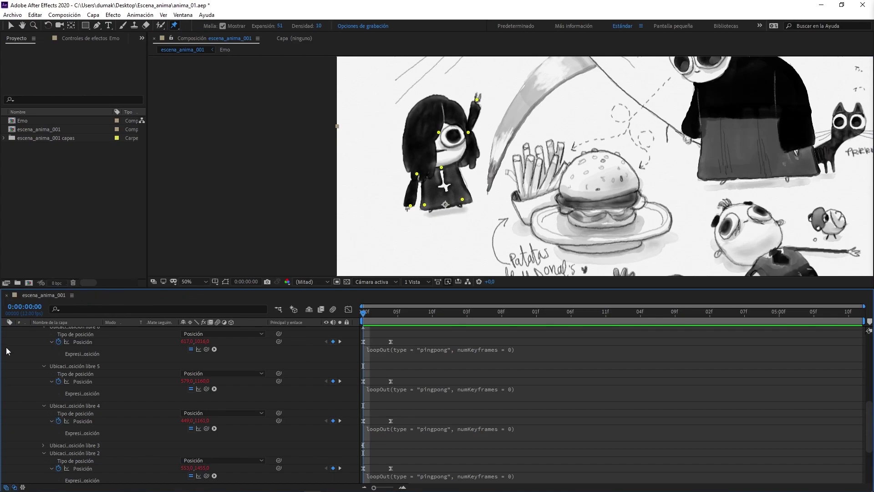
Collapse pin 8's properties and select Emo's pin 8 position keyframes
scroll(50, 374, "up", 5)
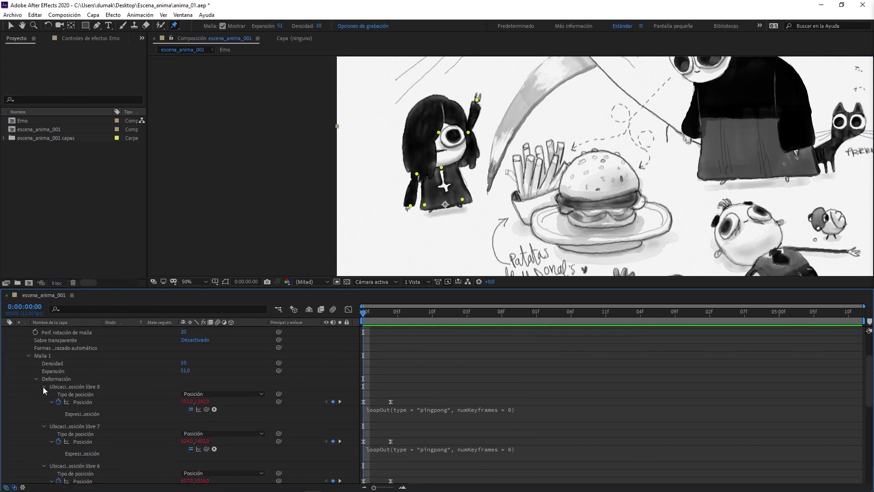
left_click(44, 387)
scroll(459, 388, "down", 5)
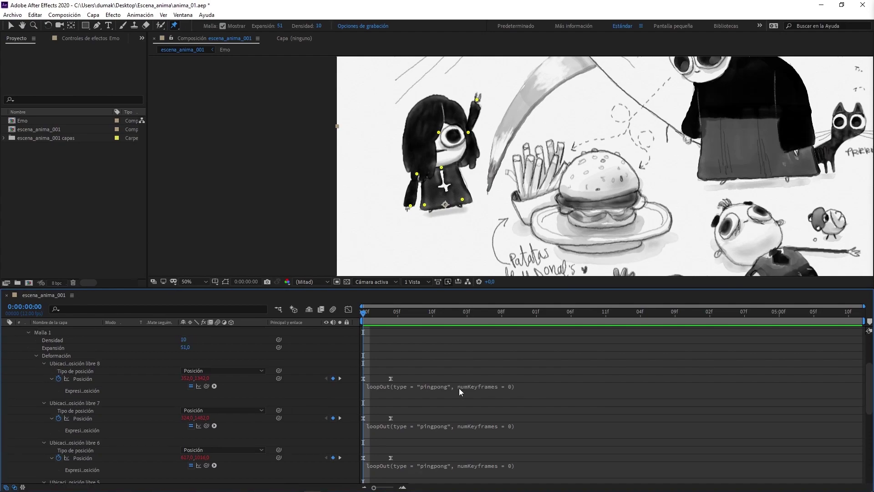
scroll(436, 428, "down", 3)
left_click_drag(400, 442, 398, 438)
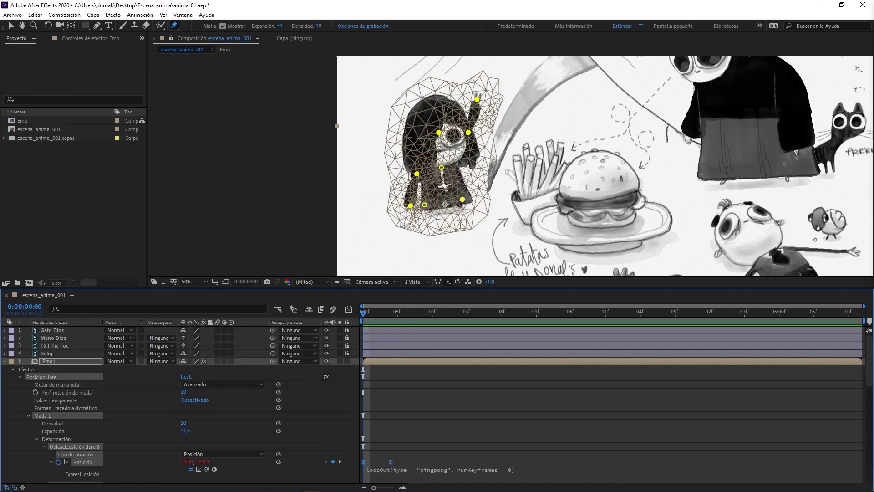
Preview the scene animation several times in the composition viewer
left_click(623, 212)
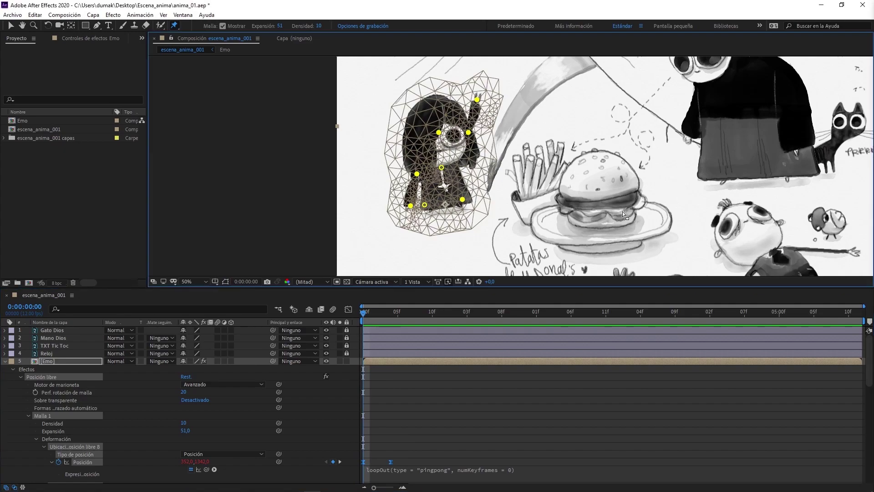
key("space")
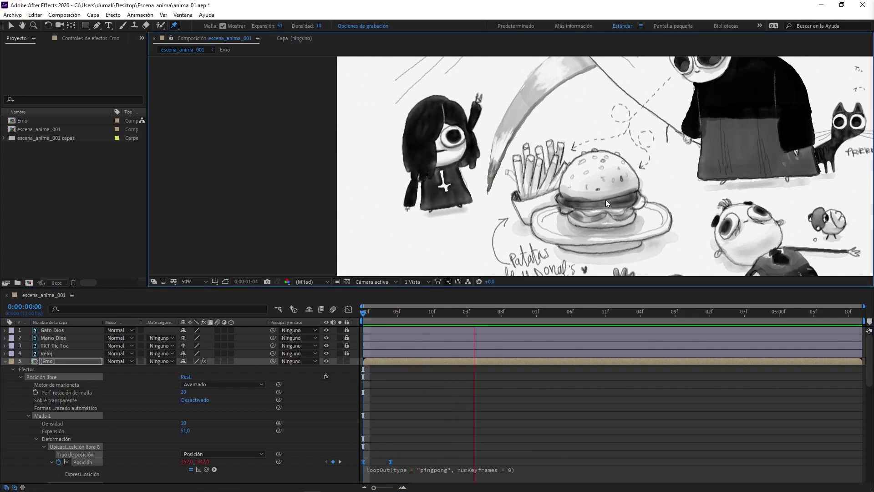
key("space")
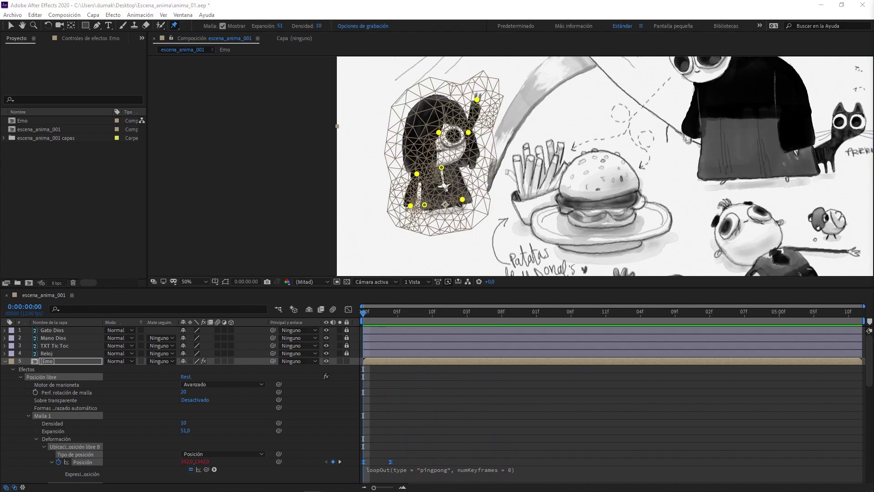
key("space")
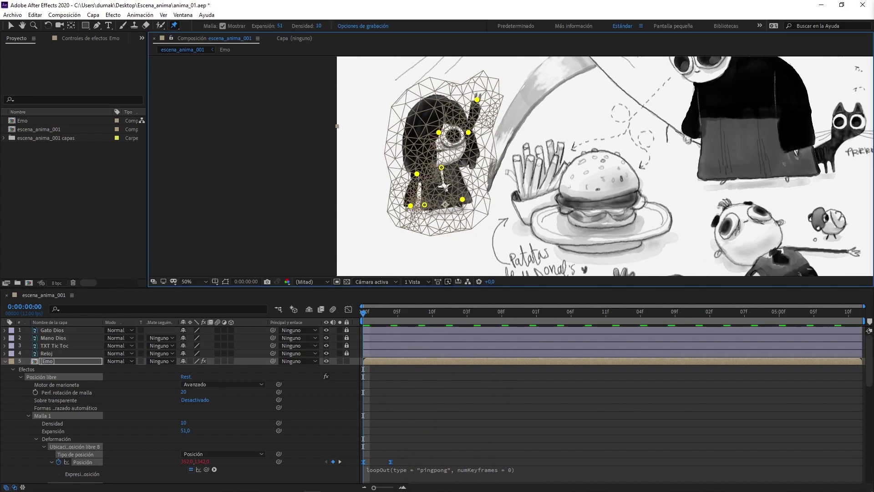
key("space")
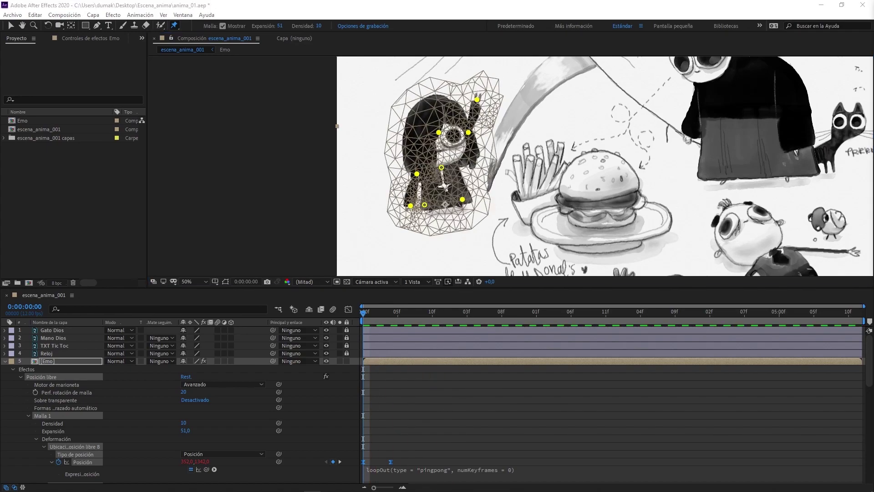
key("space")
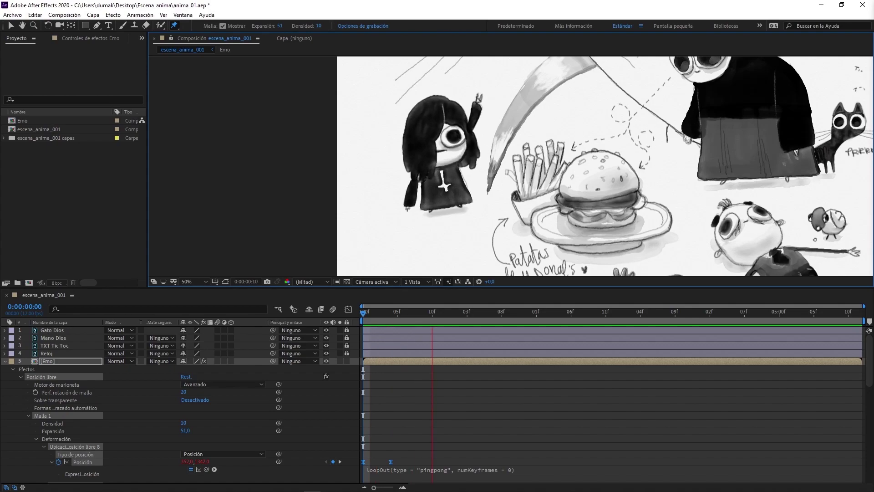
key("space")
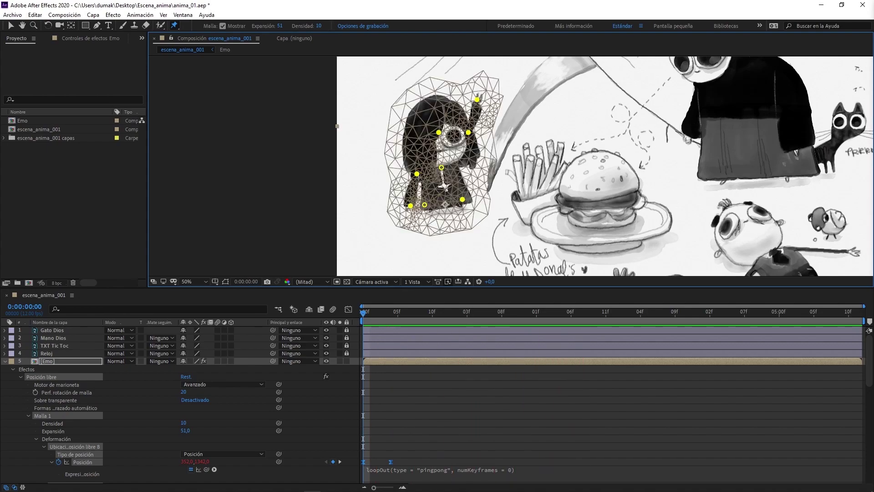
scroll(275, 130, "down", 2)
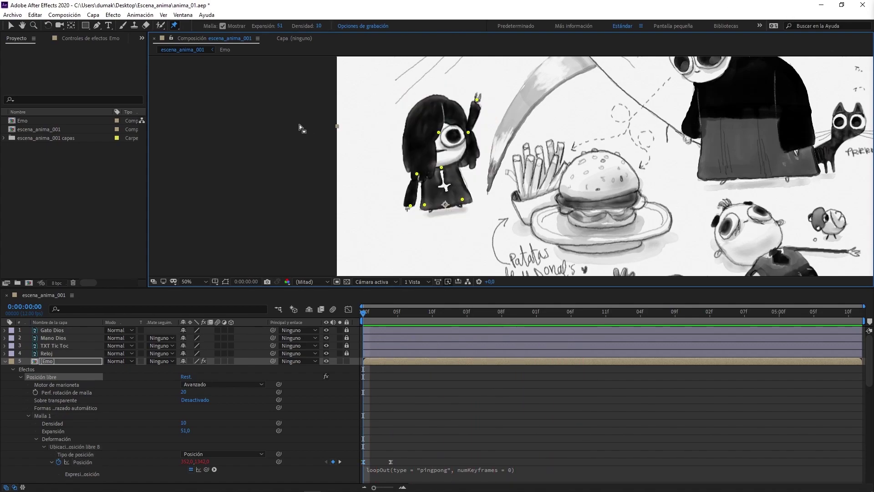
scroll(299, 125, "down", 2)
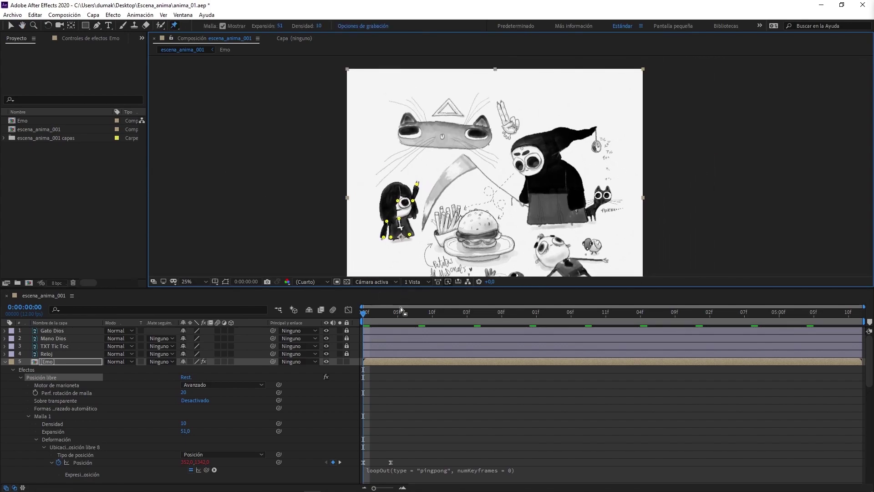
Switch the Emo layer to Multiplicar blend mode, return to the Selection tool, and lock the layer
left_click_drag(404, 291, 406, 375)
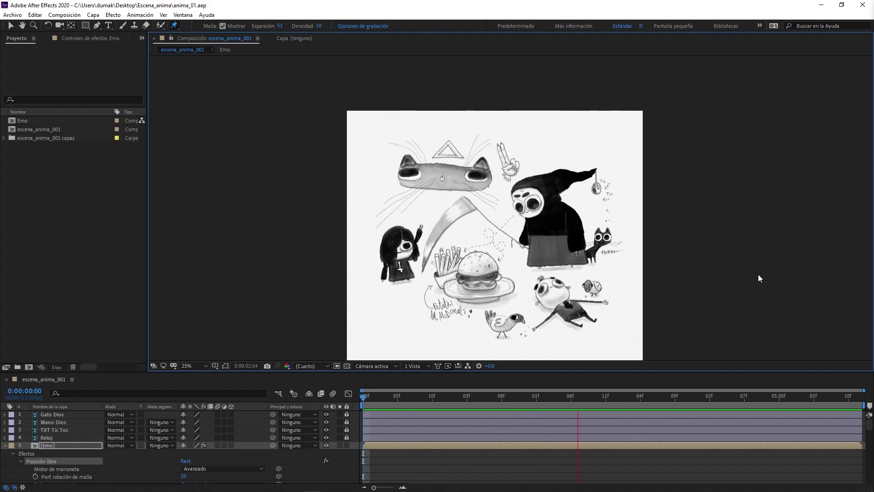
key("space")
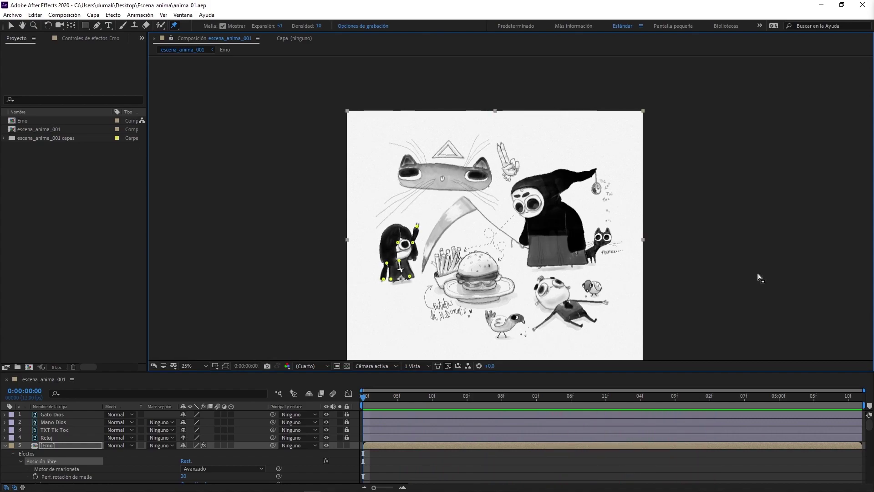
left_click(6, 445)
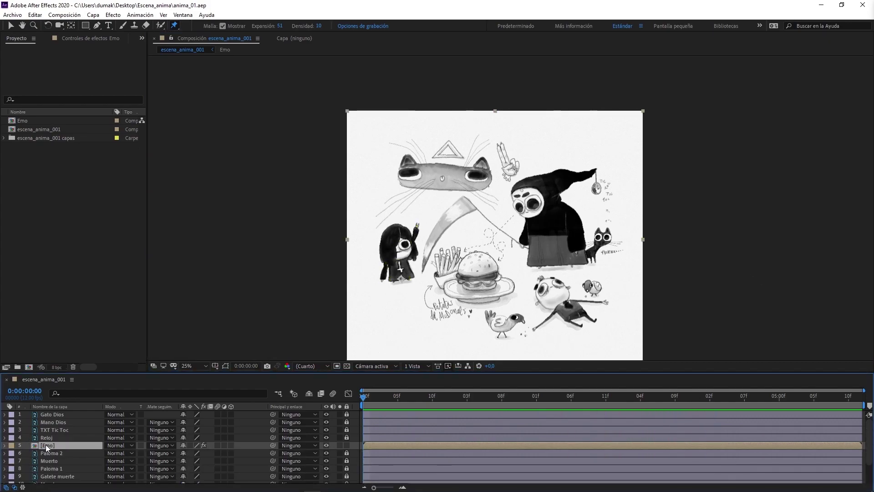
left_click(119, 445)
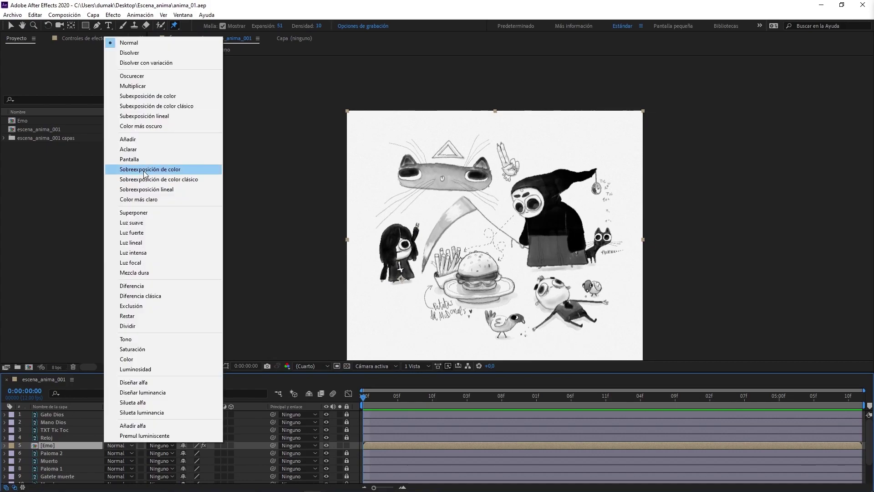
left_click(150, 86)
key("v")
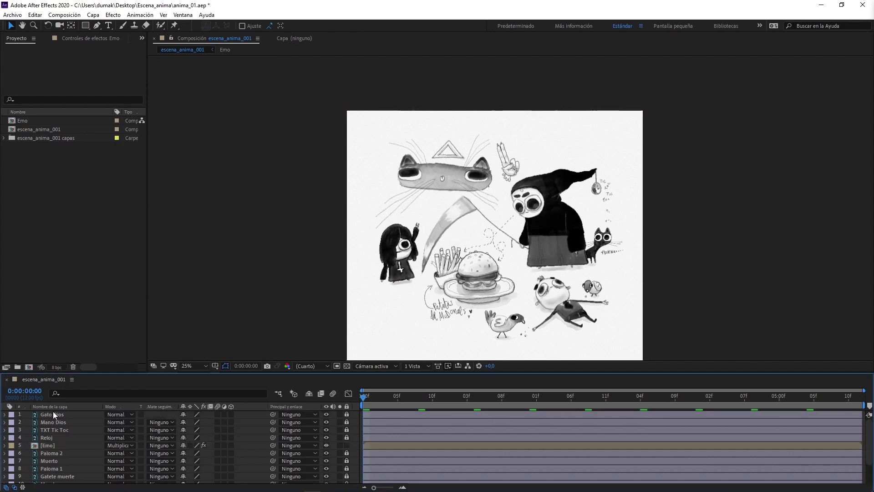
key("ctrl+l")
Select the Gato Dios layer and apply the Distorsionar > Deformación warp effect to it
left_click(53, 413)
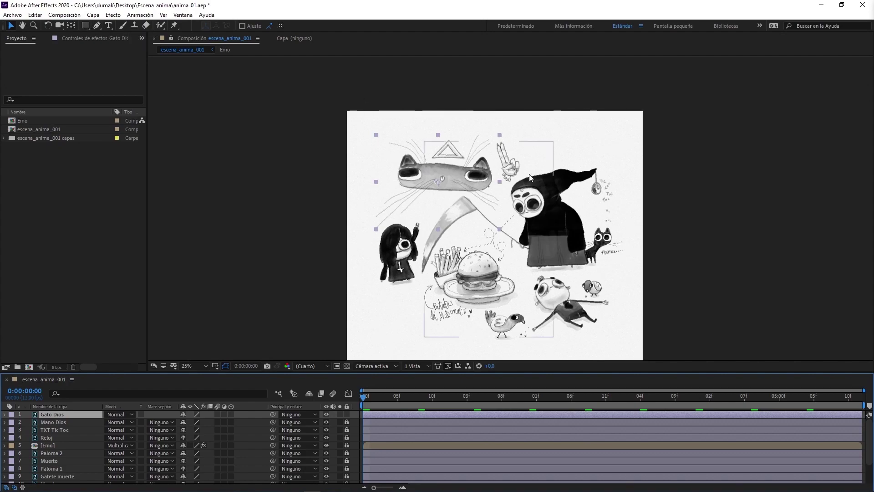
scroll(530, 177, "up", 2)
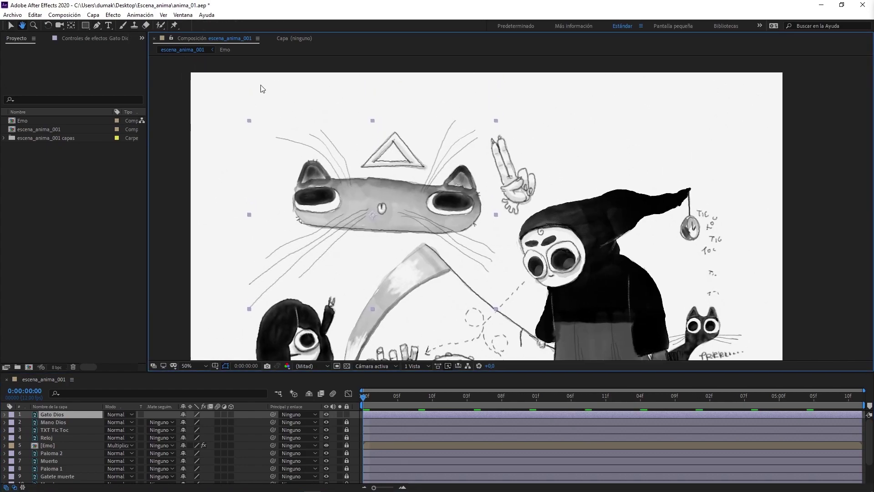
key("v")
left_click(71, 25)
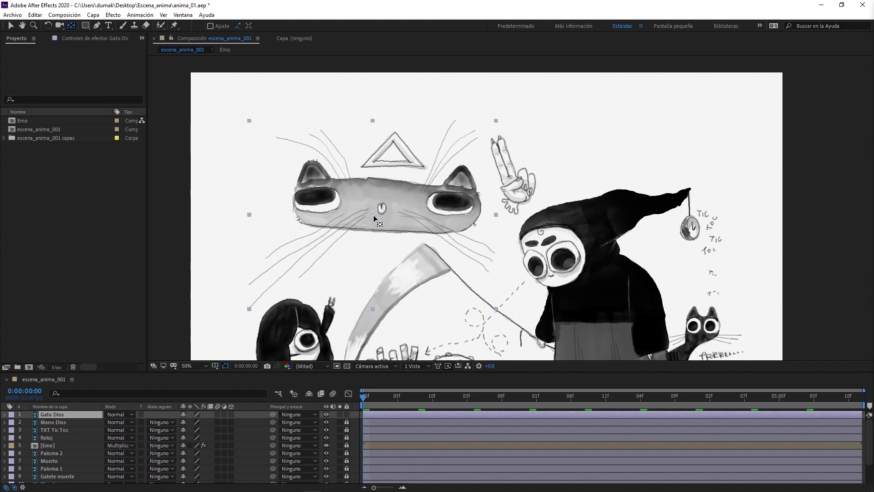
left_click(368, 403)
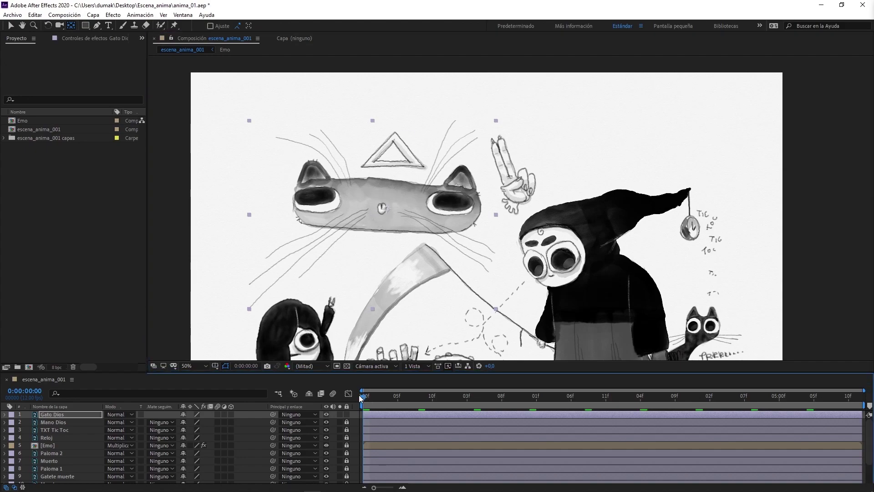
left_click(113, 15)
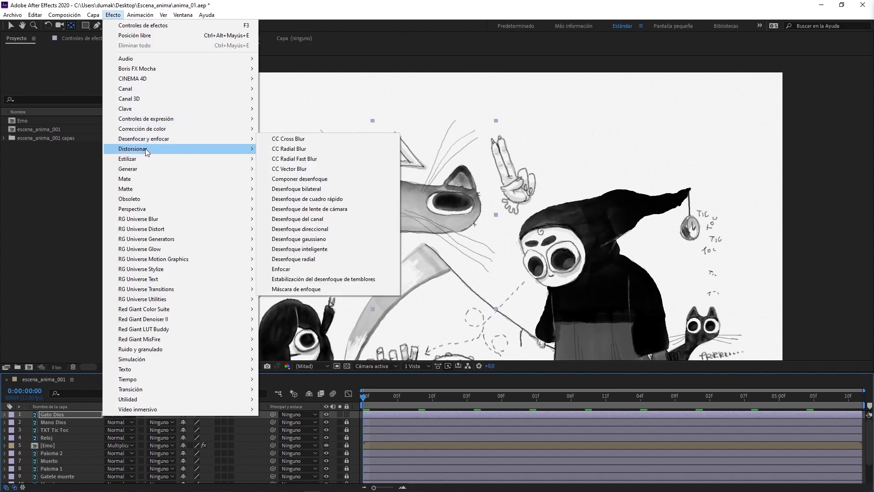
mouse_move(146, 149)
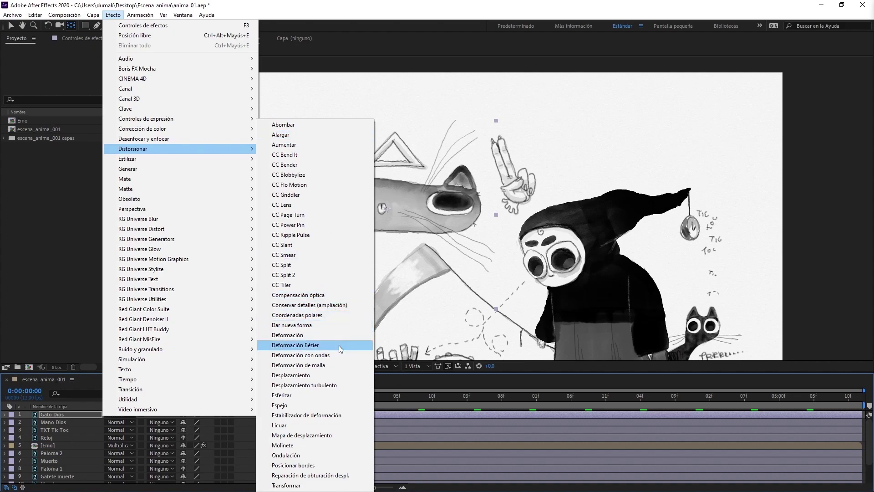
left_click(335, 334)
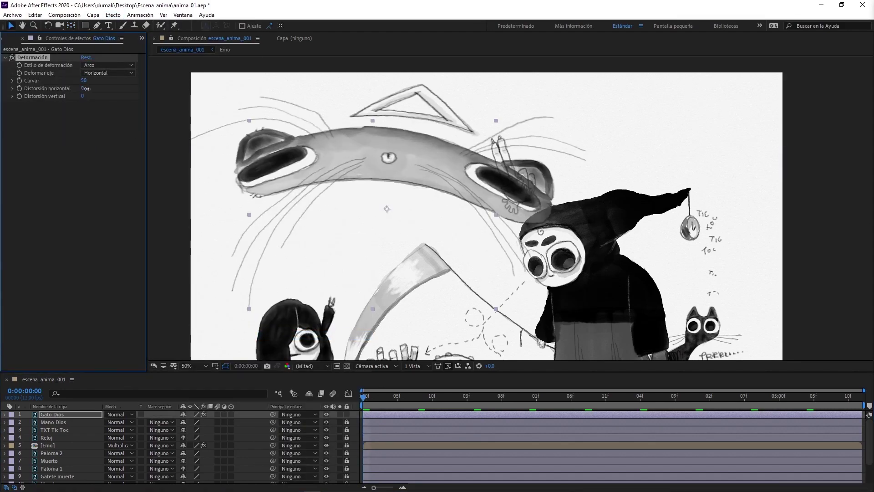
Move the Gato Dios anchor point up to the cat's nose with the Anchor Point tool
mouse_move(87, 89)
left_mouse_down()
mouse_move(126, 96)
mouse_move(84, 89)
left_mouse_up()
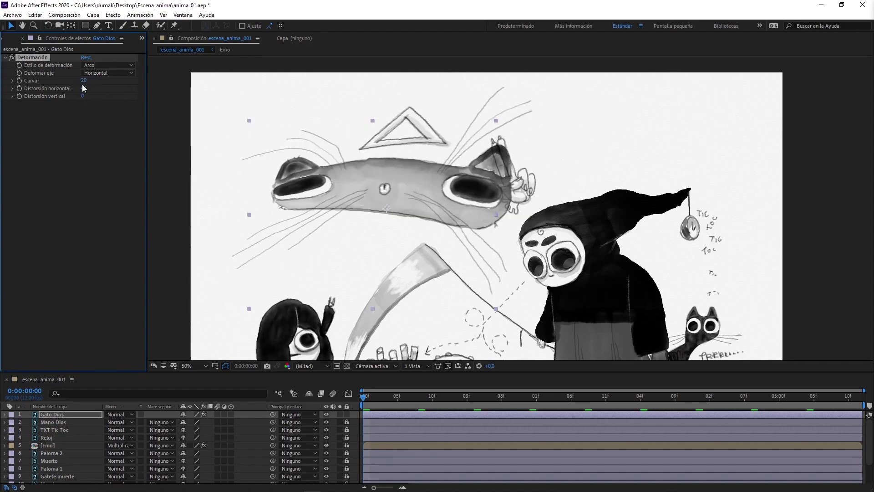
key("y")
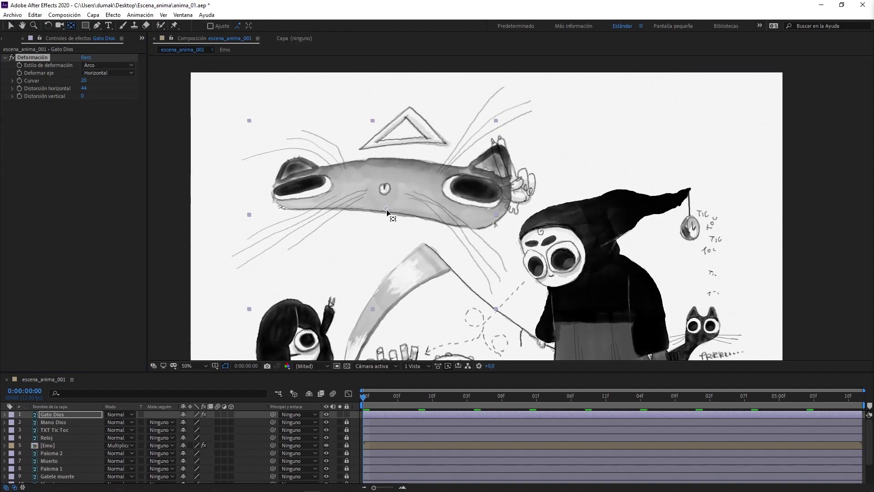
left_click_drag(386, 210, 385, 190)
key("v")
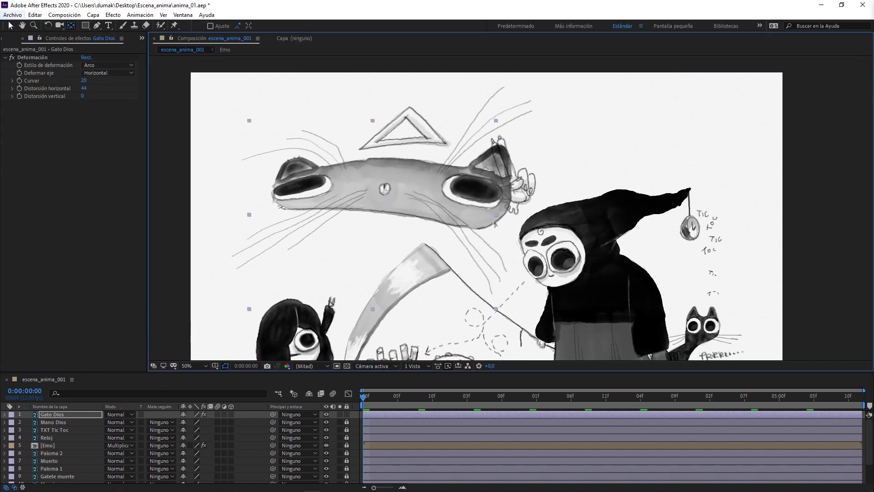
Keep the bend axis horizontal, zero Curvar and Distorsión horizontal, then set Curvar to -10
left_click(99, 72)
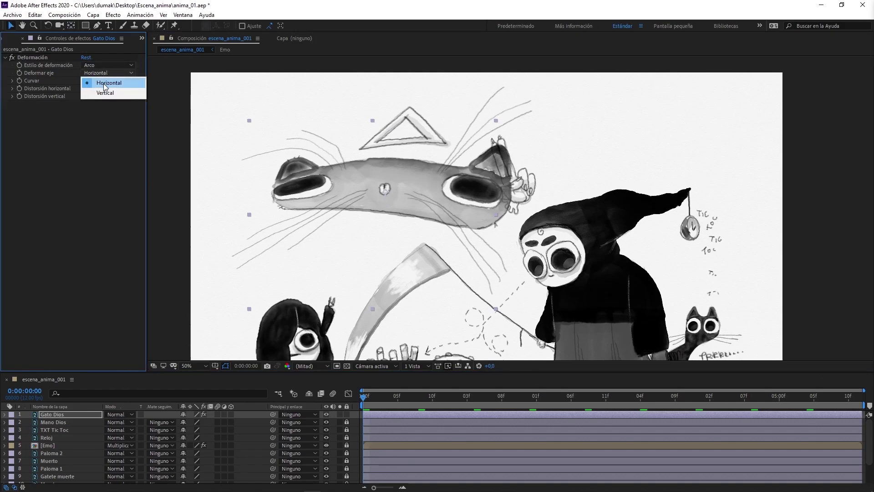
left_click(103, 82)
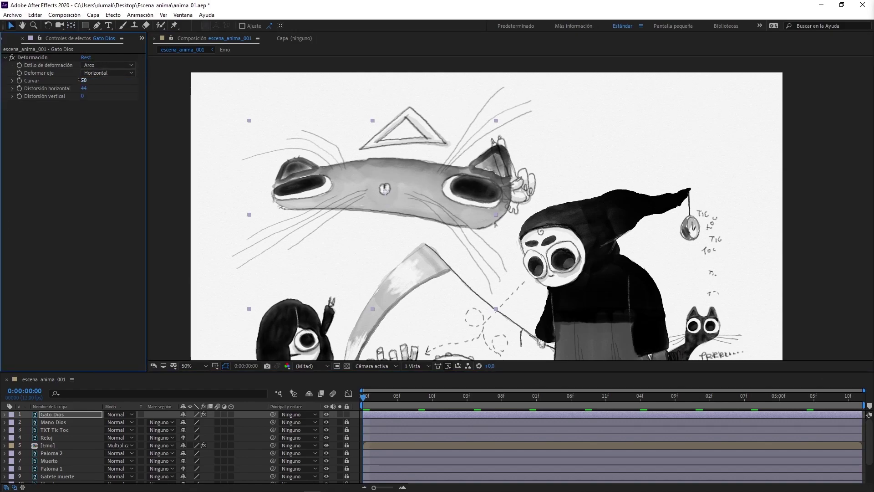
left_click(82, 80)
type("0")
key("Return")
left_click(84, 88)
type("0")
key("Return")
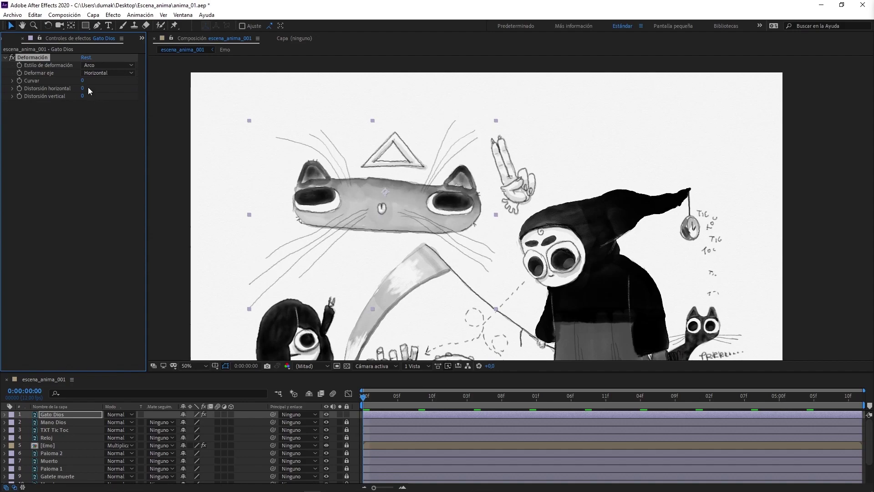
mouse_move(83, 80)
left_mouse_down()
mouse_move(64, 60)
mouse_move(67, 75)
left_mouse_up()
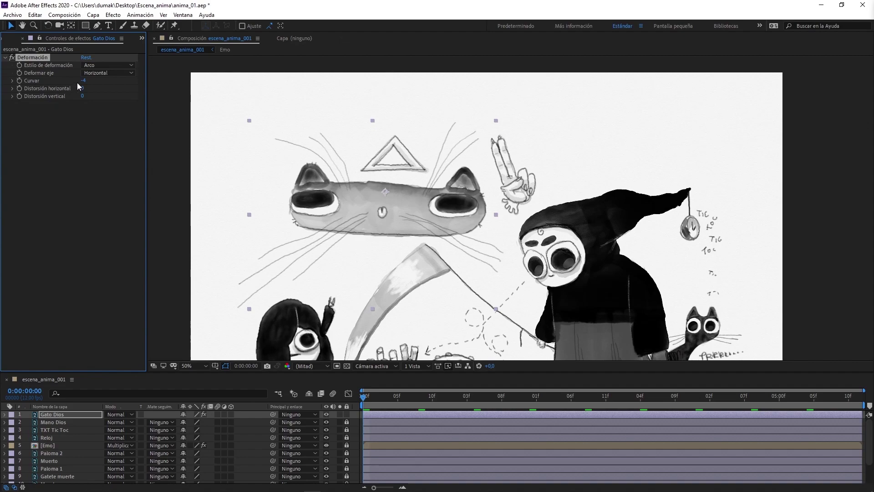
left_click_drag(84, 80, 81, 79)
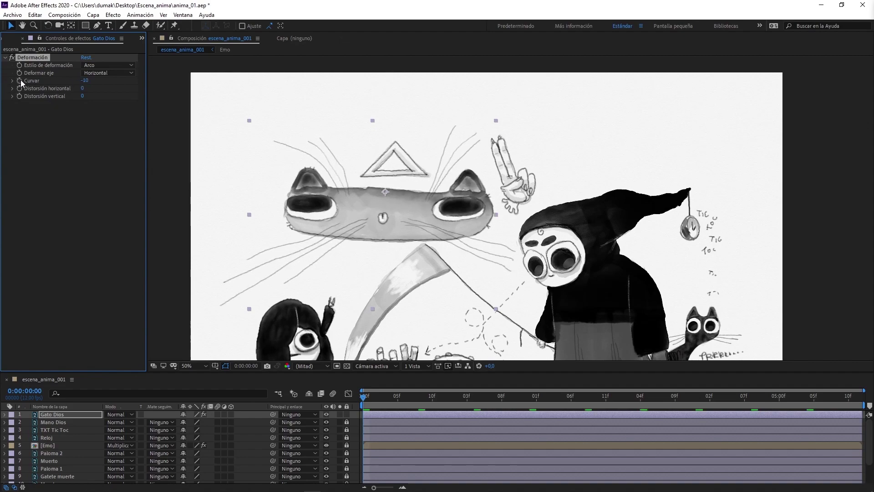
At frame 6, raise the Gato Dios Curvar bend to 13
left_click_drag(381, 399, 394, 401)
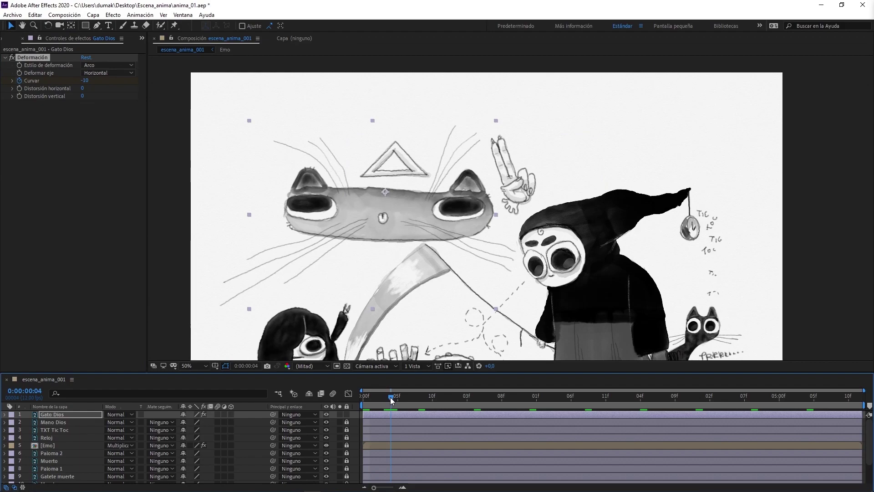
left_click_drag(392, 400, 405, 401)
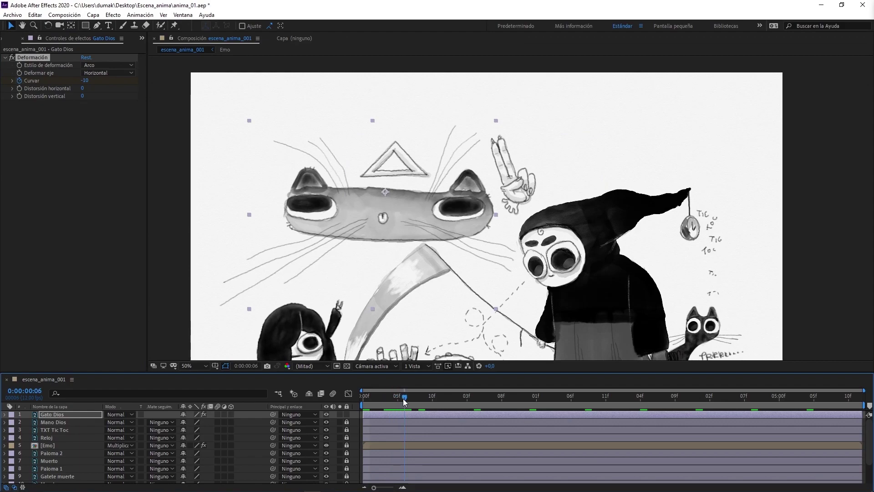
left_click_drag(86, 81, 86, 80)
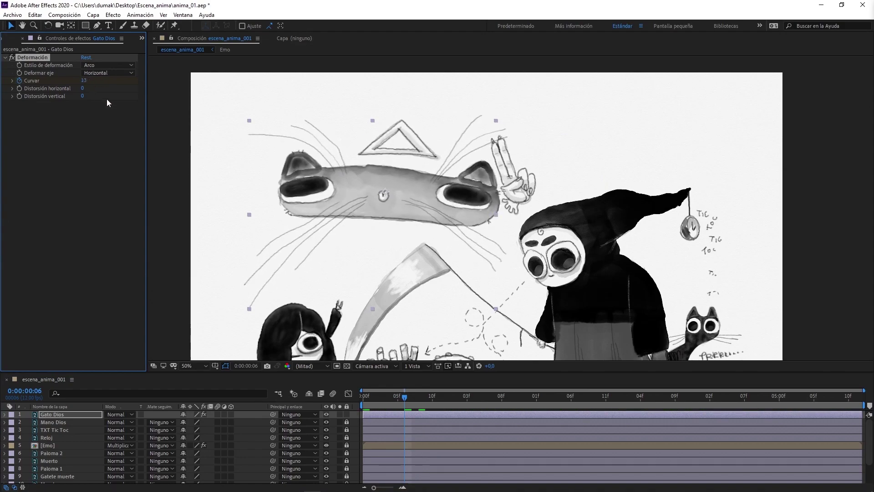
Expand Gato Dios > Efectos > Deformación in the timeline and select both Curvar keyframes
left_click(5, 414)
left_click(13, 423)
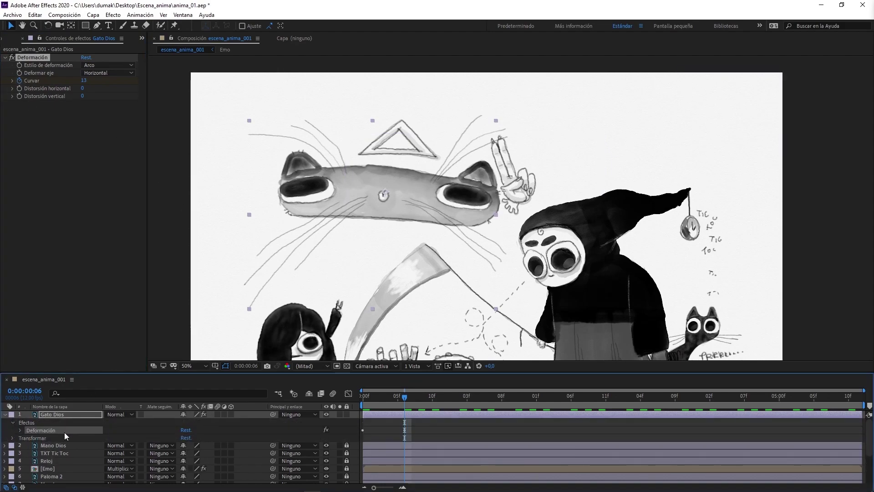
left_click_drag(420, 425, 348, 435)
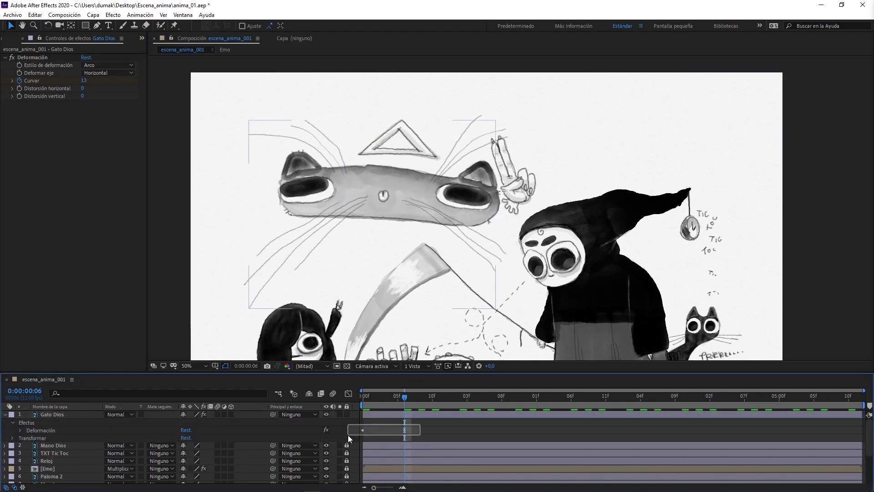
left_click(21, 429)
left_click_drag(413, 431, 370, 463)
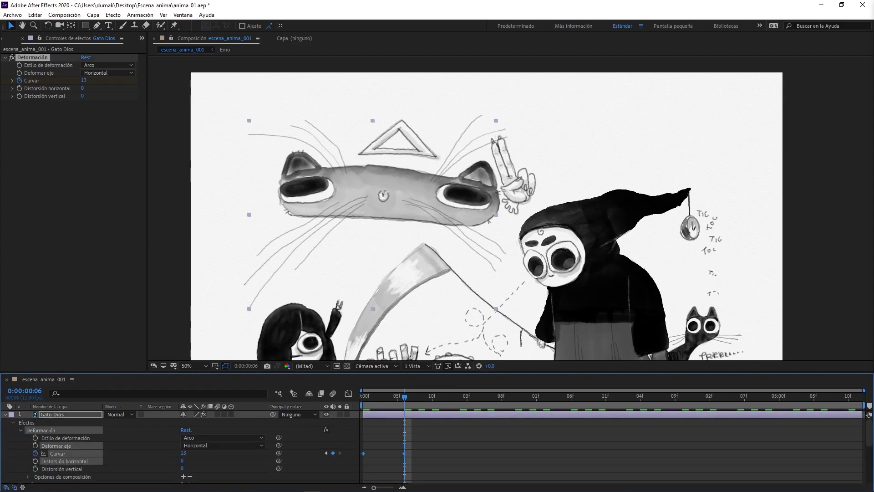
Easy Ease the Curvar keyframes, add a loopOut("pingpong") expression, and preview the looping bend
key("F9")
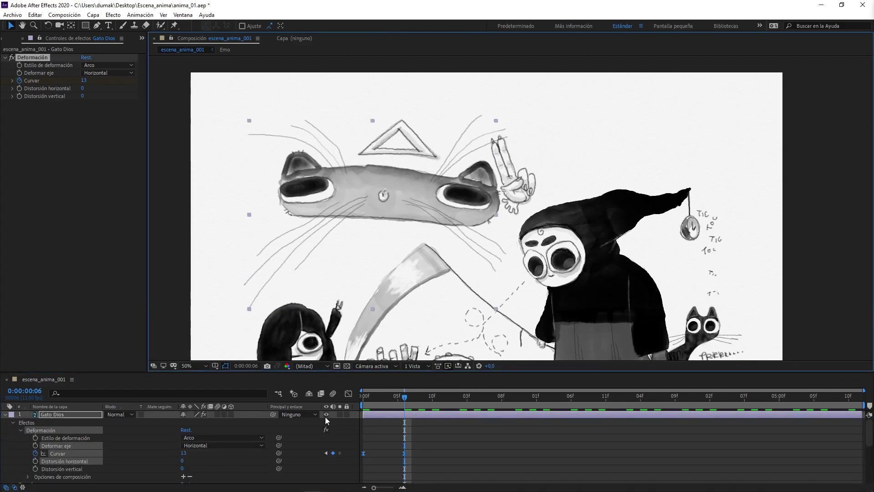
left_click(36, 453, "alt")
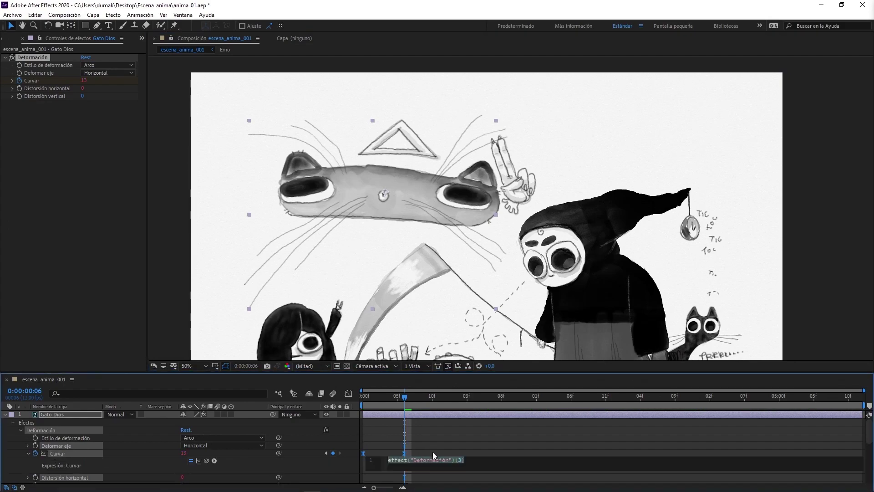
left_click(214, 460)
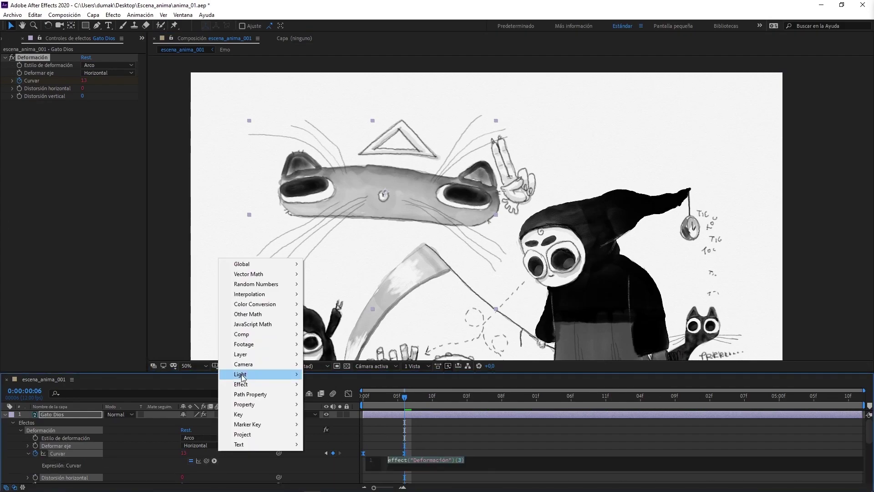
mouse_move(280, 404)
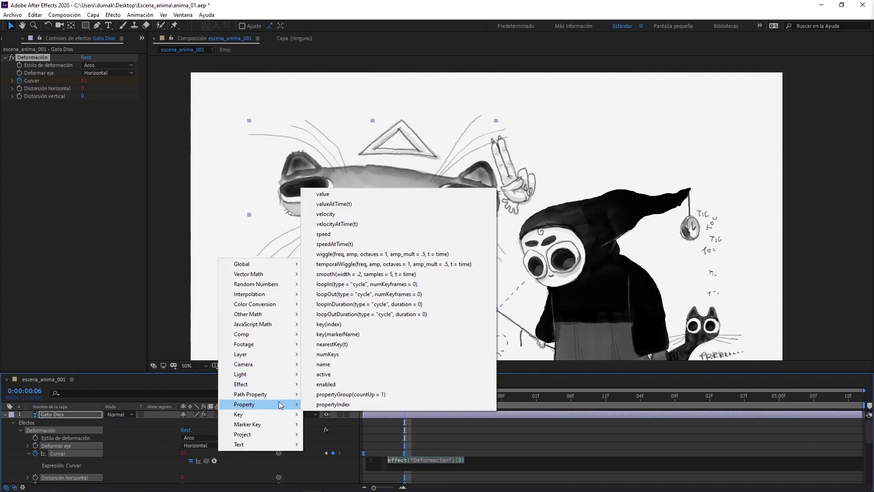
left_click(369, 294)
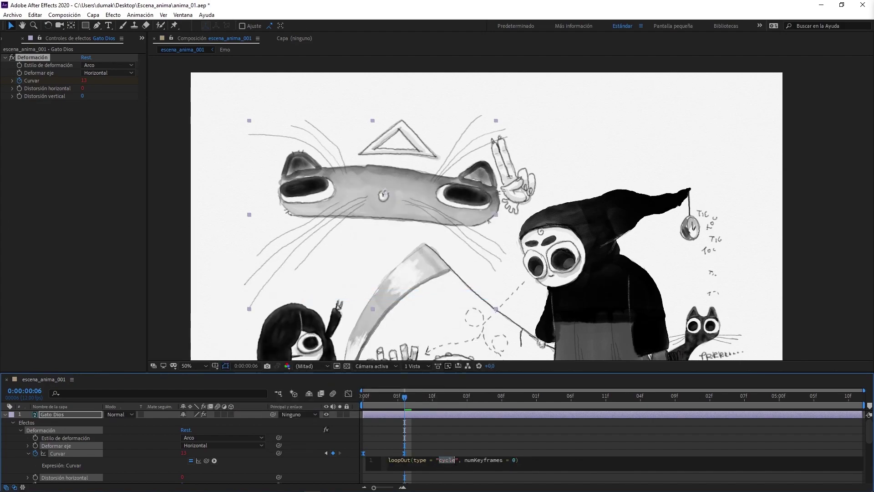
type("pingpong")
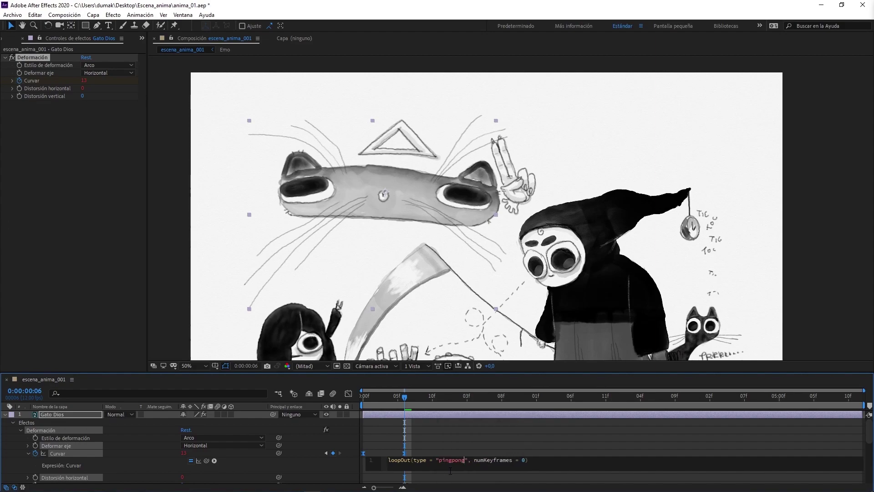
left_click(709, 206)
scroll(709, 206, "down", 1)
key("space")
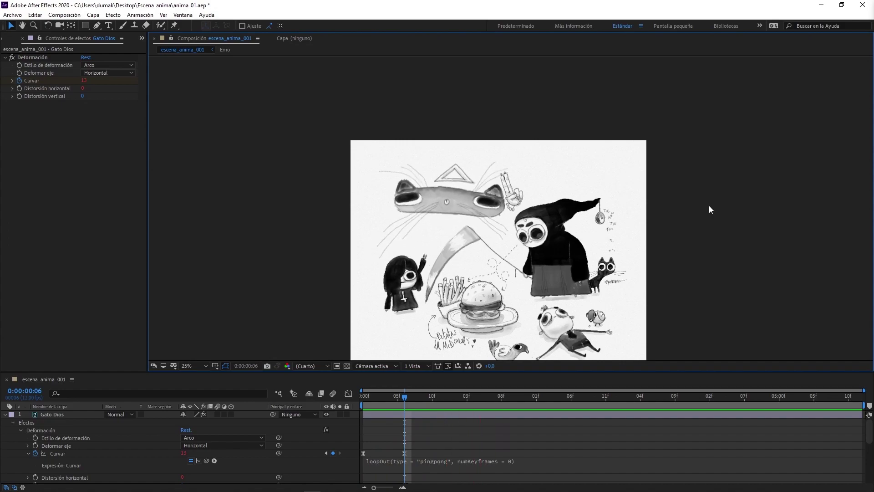
Collapse Gato Dios, resize the timeline and viewer, and zoom the view in on the emo girl
left_click(5, 414)
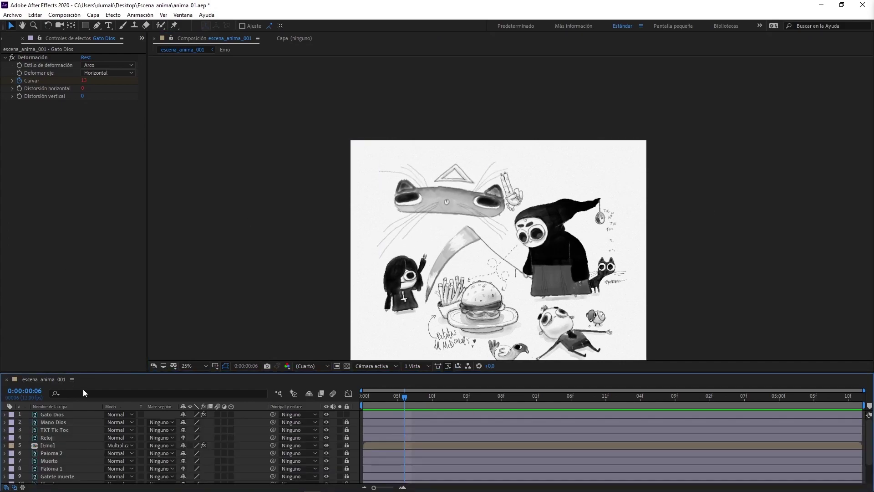
left_click_drag(97, 371, 94, 302)
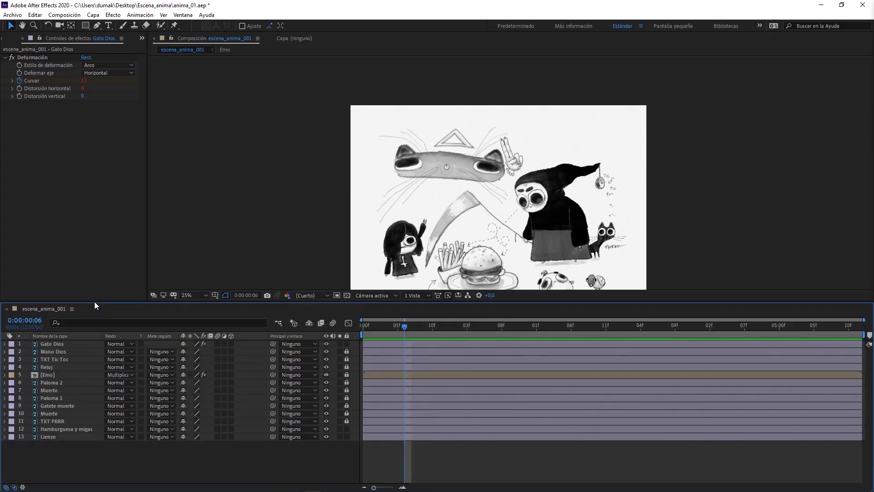
key("period")
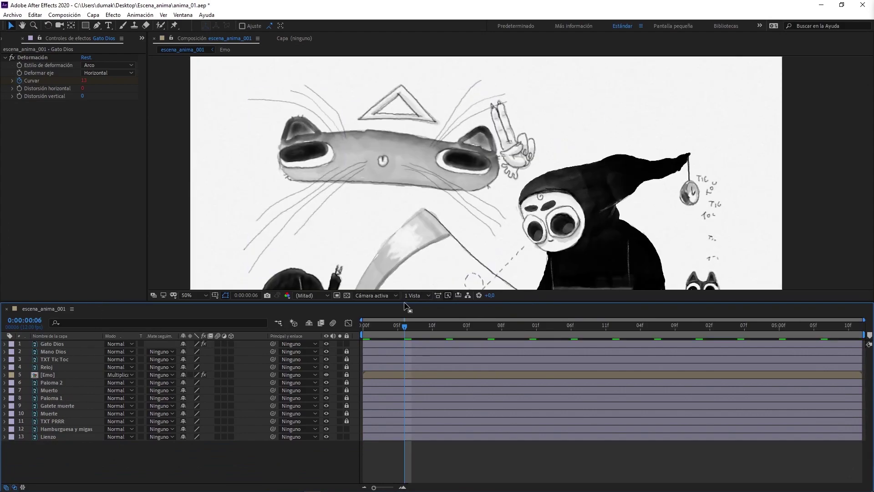
left_click_drag(403, 302, 364, 436)
key("z")
left_click(365, 268)
left_click(370, 280)
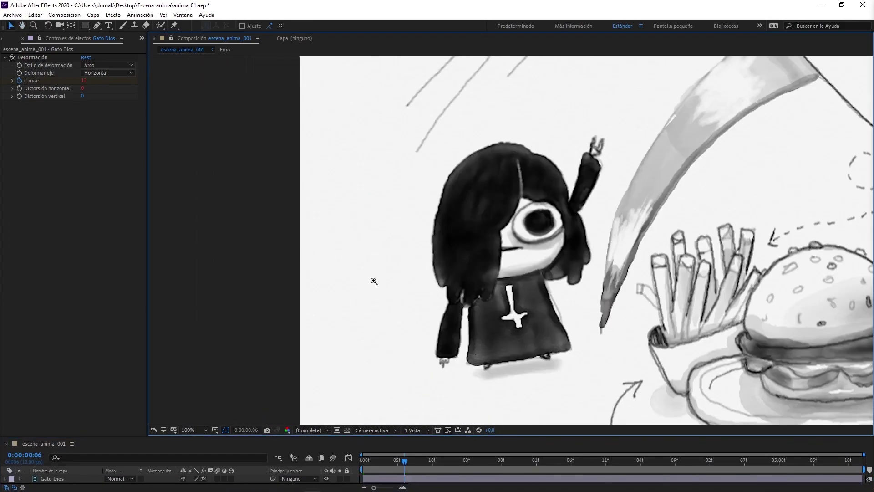
Enlarge the timeline to list all layers and select the Emo layer
left_click_drag(189, 436, 178, 338)
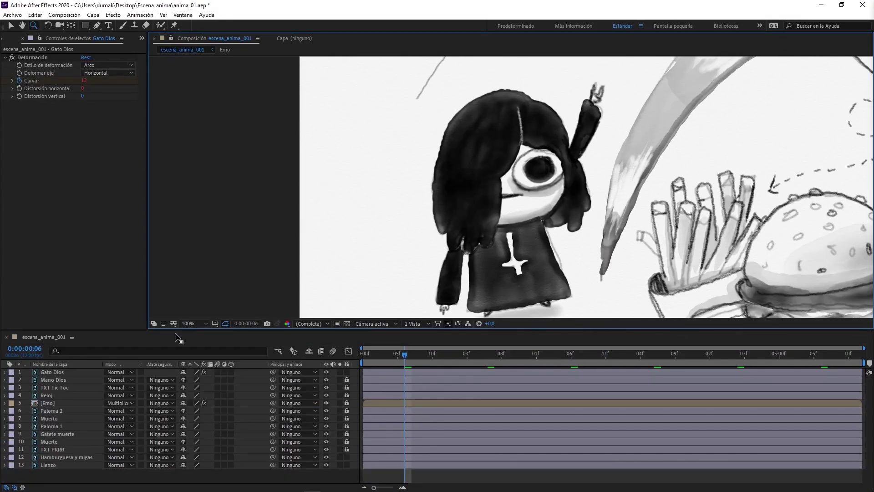
left_click(34, 403)
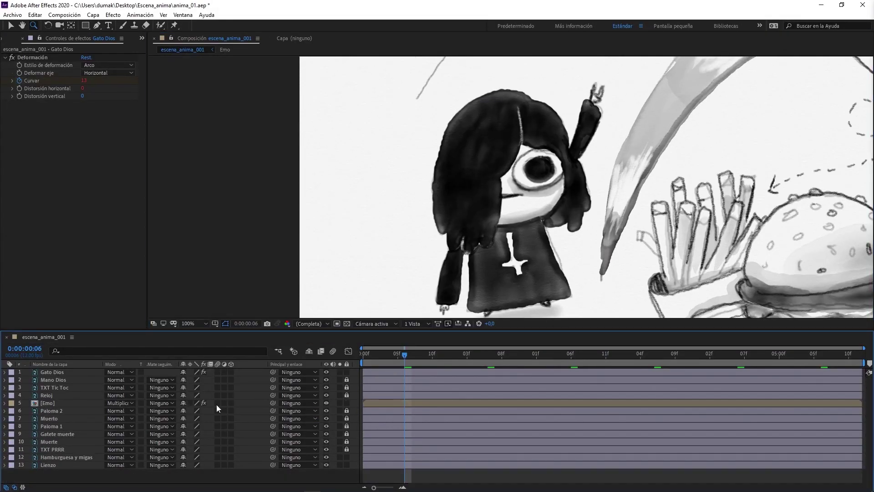
left_click(26, 404)
Reveal Emo's animated pin properties and switch between graph view and keyframe bars
key("u")
key("u")
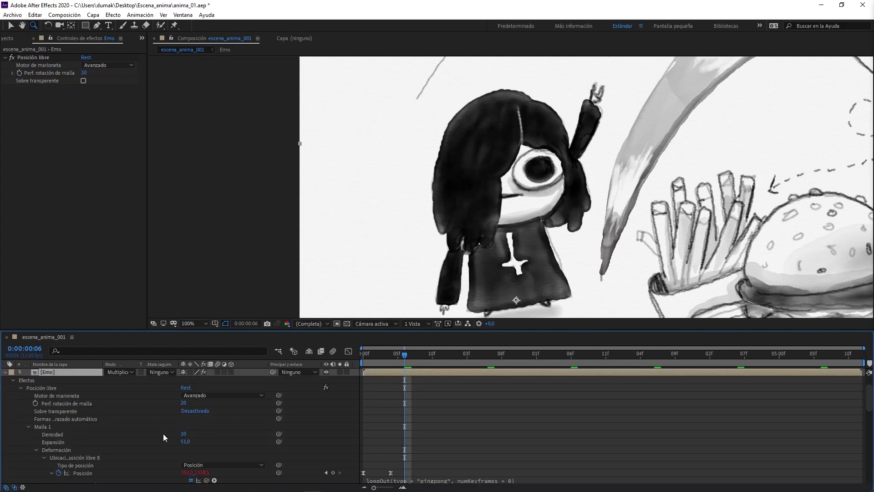
scroll(165, 438, "down", 3)
left_click(349, 351)
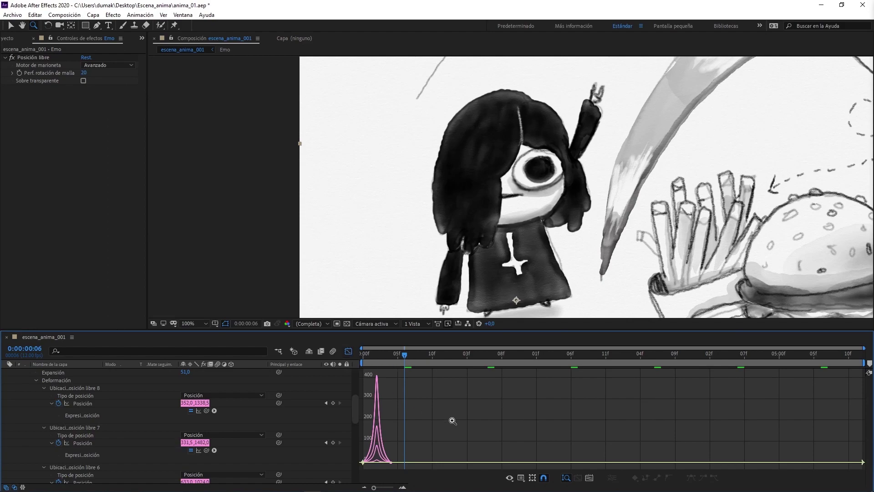
key("shift+F3")
scroll(422, 398, "down", 3)
scroll(423, 412, "down", 3)
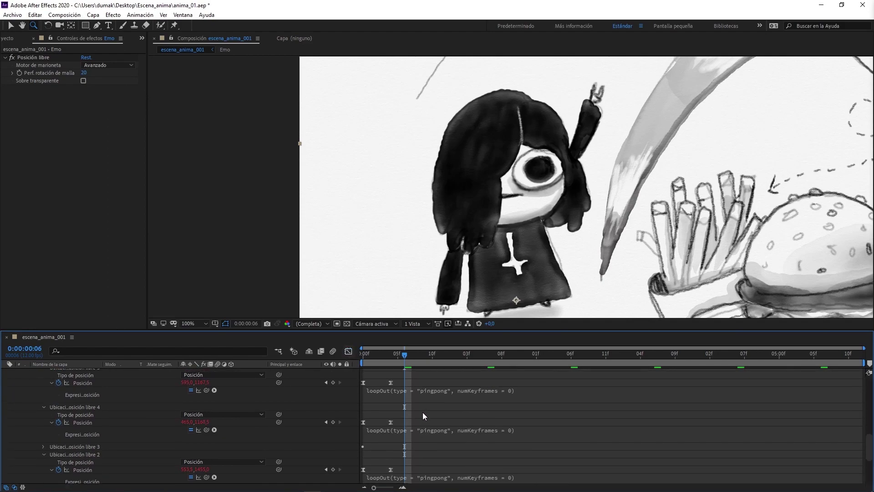
scroll(415, 419, "down", 3)
scroll(414, 421, "up", 2)
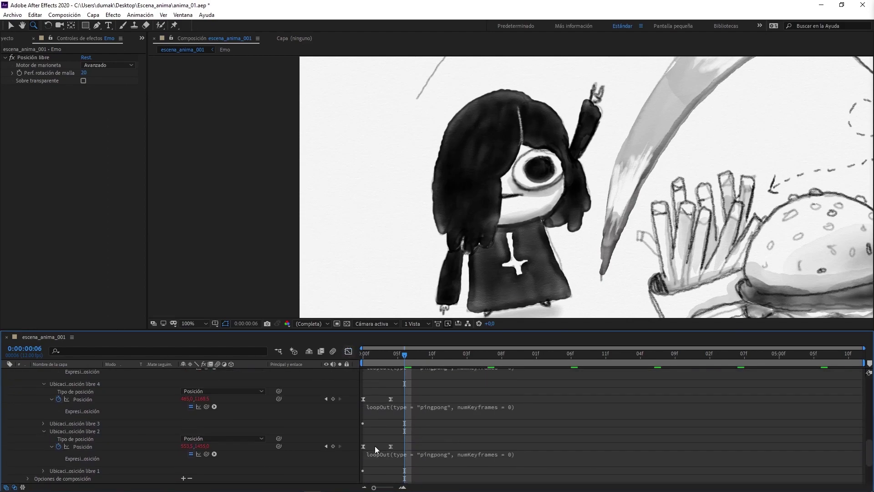
Select both position keyframes of pin 2 and check them as curves
left_click_drag(375, 446, 391, 450)
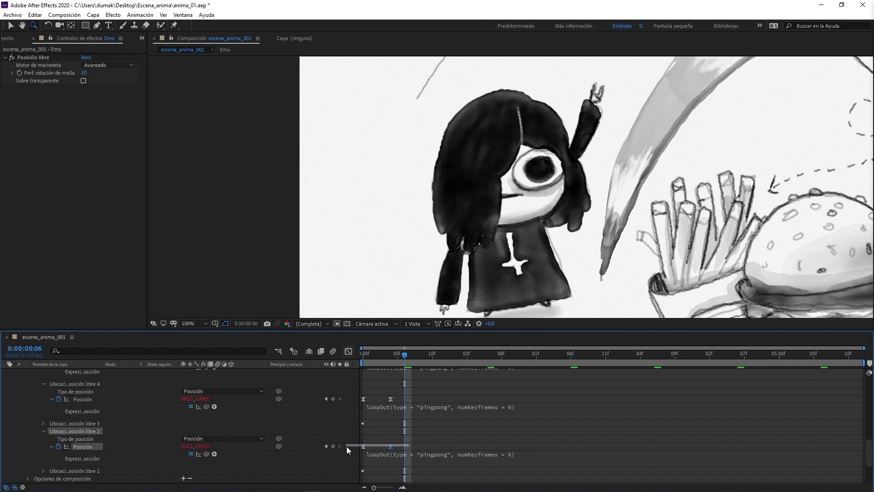
left_click(348, 352)
left_click(348, 351)
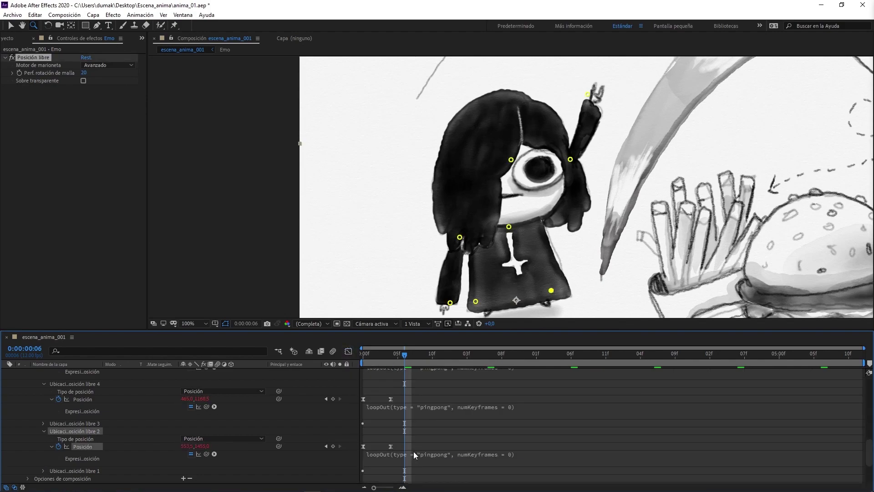
left_click_drag(412, 457, 347, 443)
left_click(350, 352)
left_click(349, 351)
left_click_drag(403, 448, 363, 444)
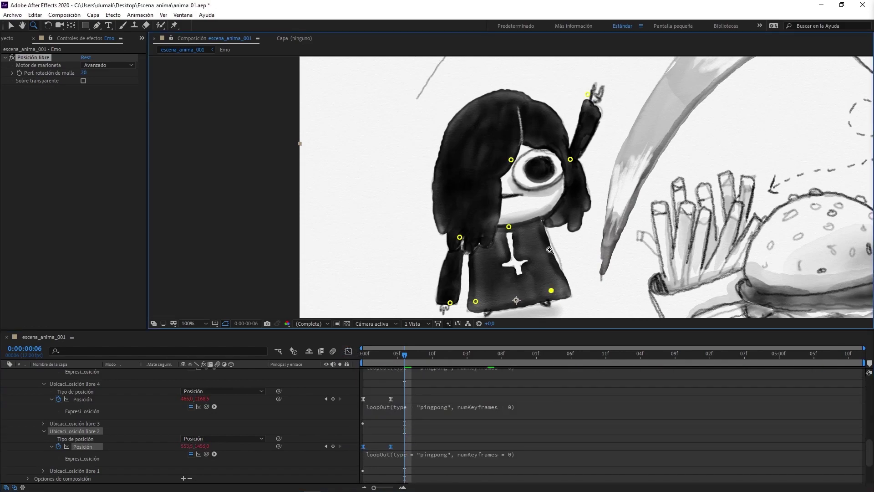
Preview the girl's looping waving-arm animation
key("space")
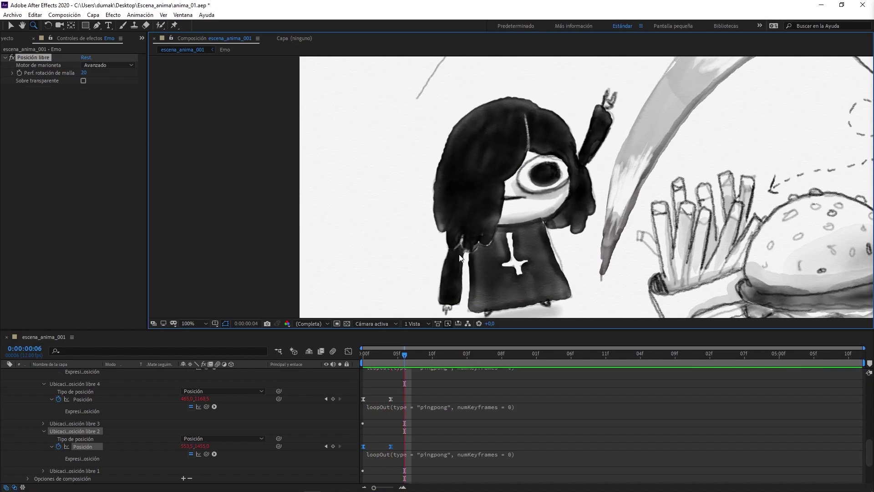
key("space")
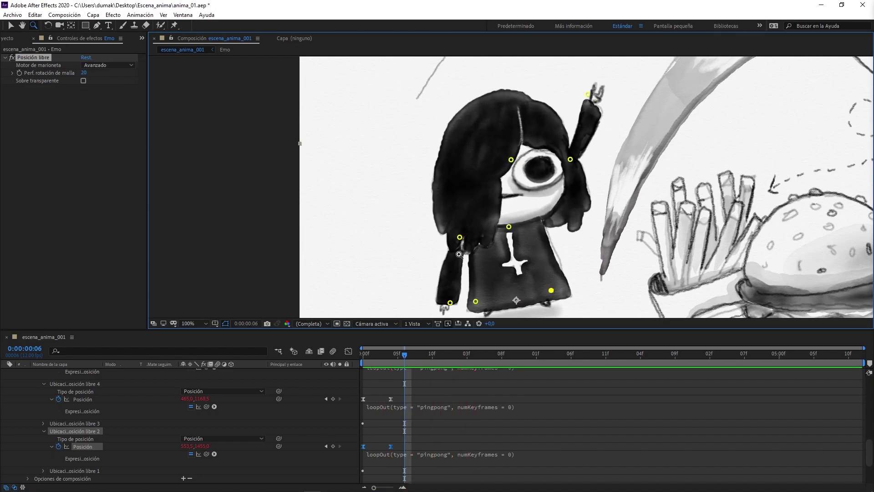
scroll(308, 434, "up", 8)
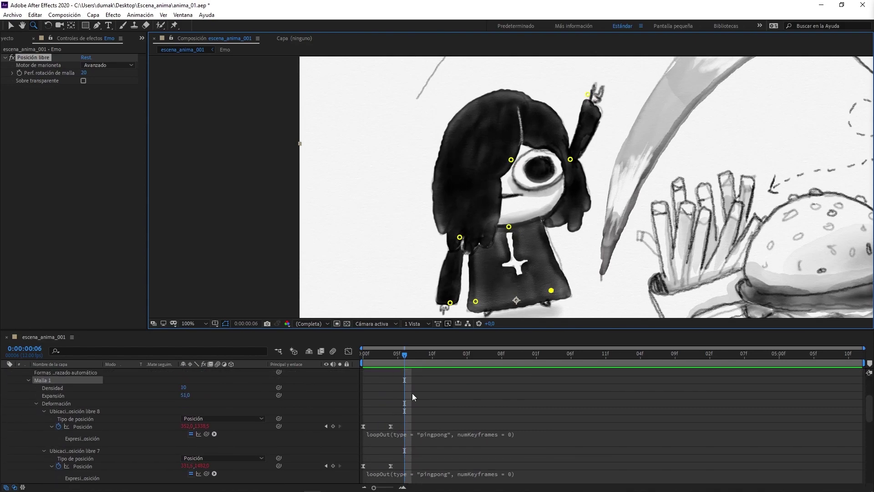
Deselect the puppet pins and zoom the viewer to 200% on her face
key("v")
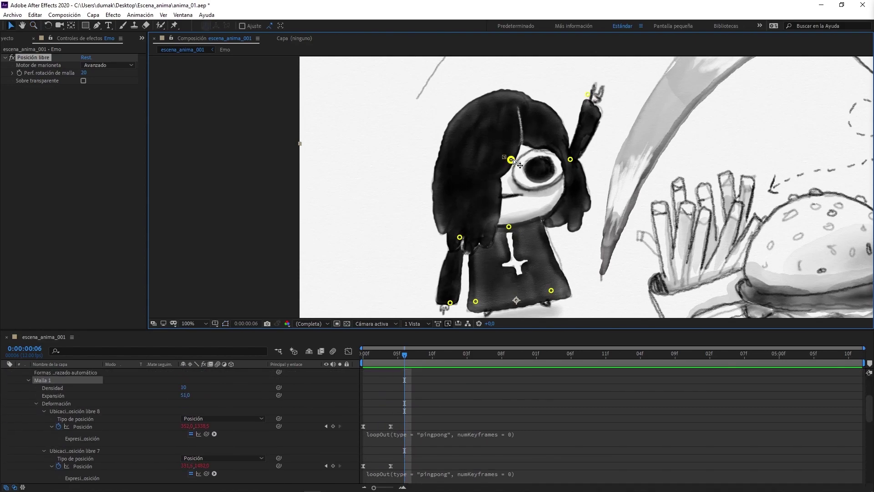
left_click(292, 196)
key("period")
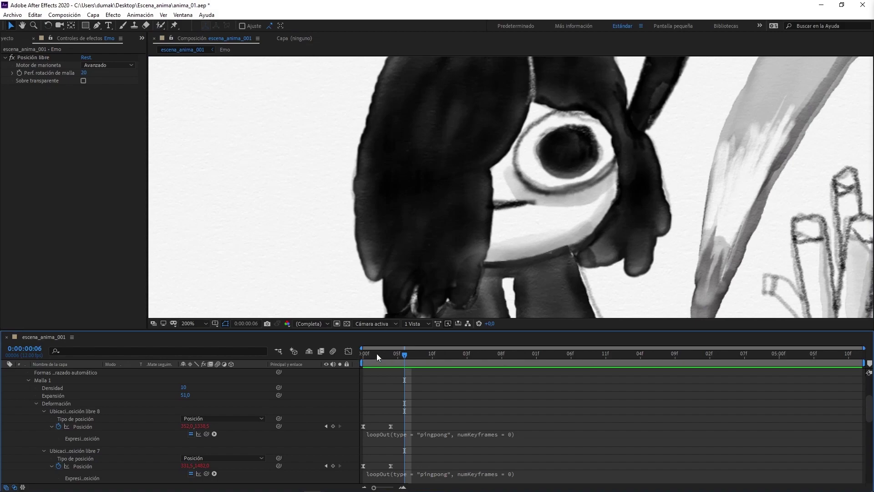
Return to frame 0, show the puppet mesh and pins, and step to frame 4
left_click_drag(376, 353, 355, 370)
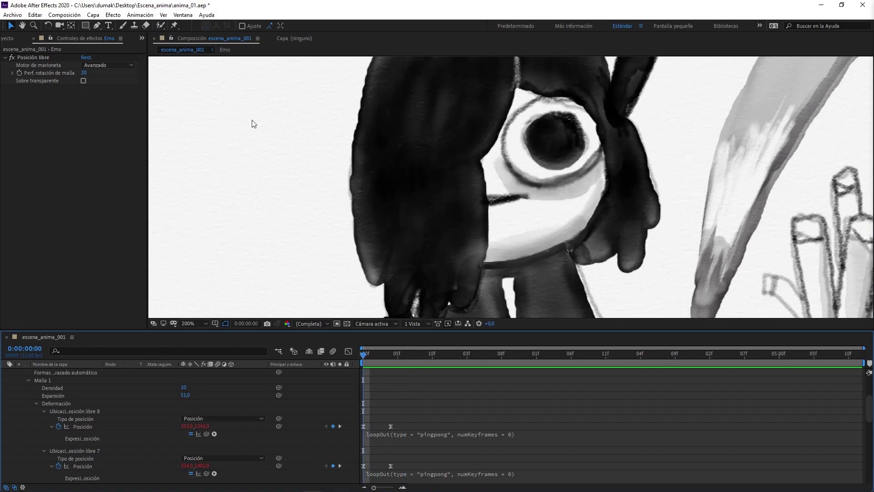
left_click(175, 28)
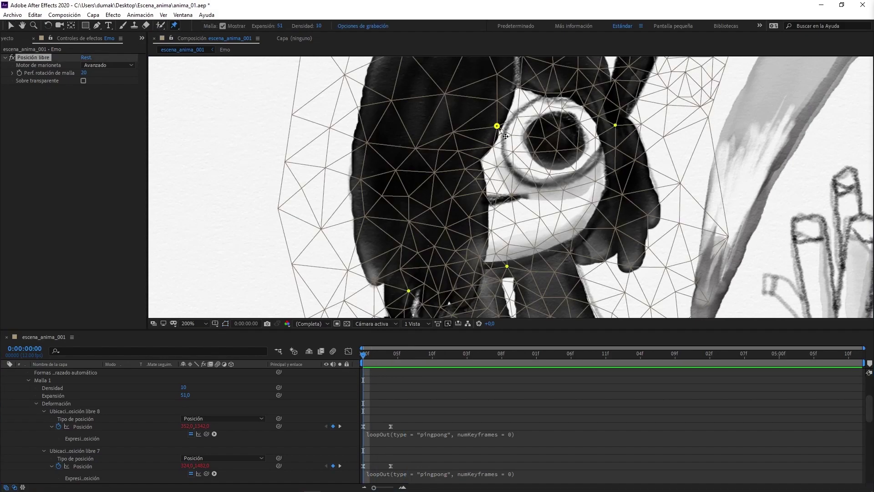
key("space")
At frame 4, nudge the raised-hand pin slightly right to bend the arm
left_click(526, 140)
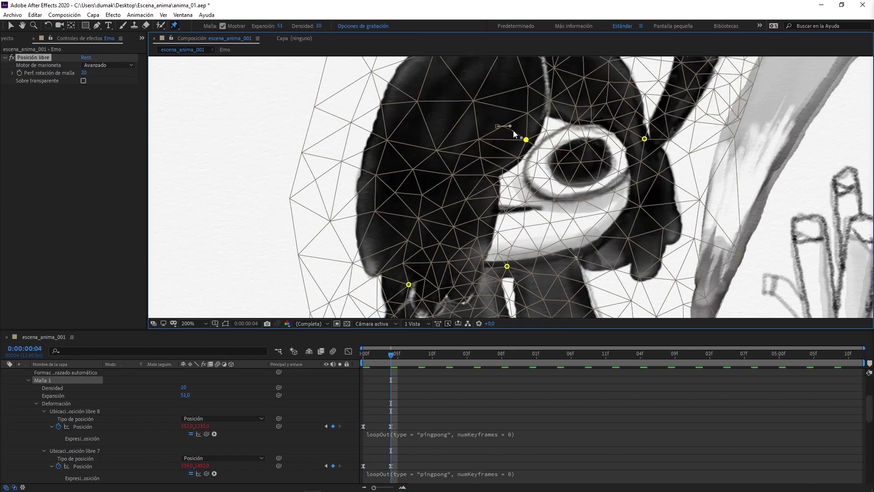
left_click(644, 138)
scroll(640, 136, "up", 5)
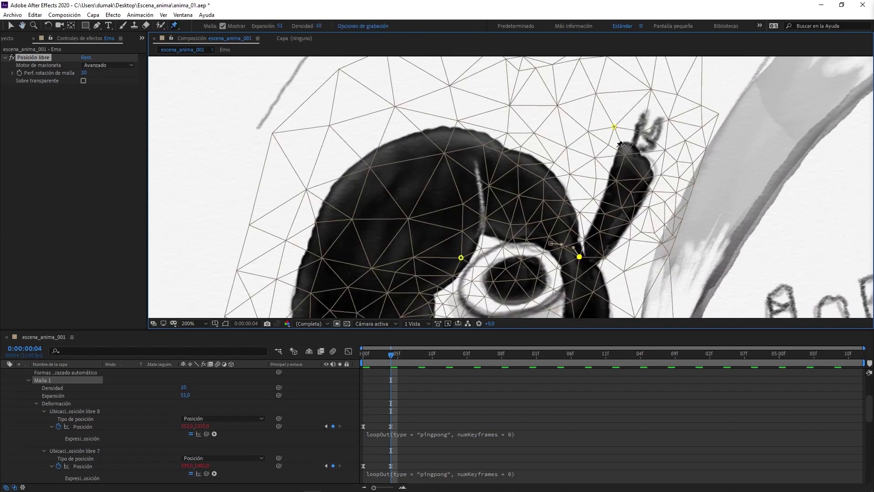
scroll(628, 132, "right", 3)
left_click(614, 127)
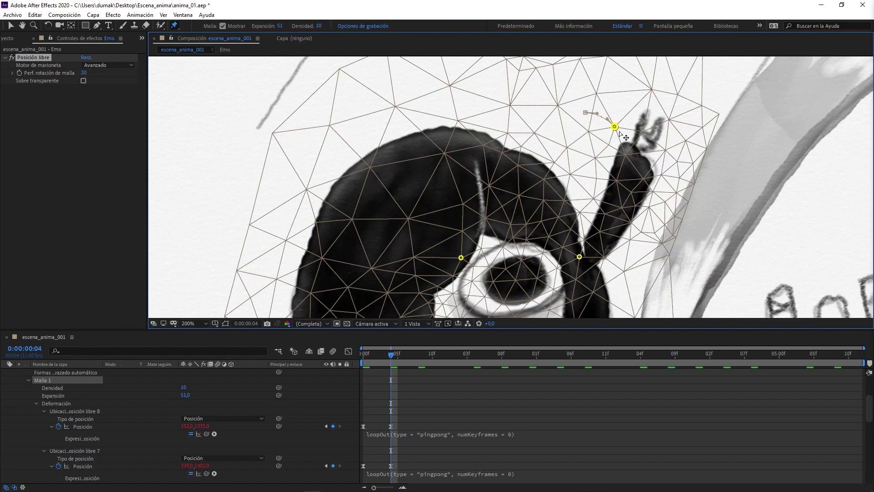
left_click_drag(615, 127, 625, 132)
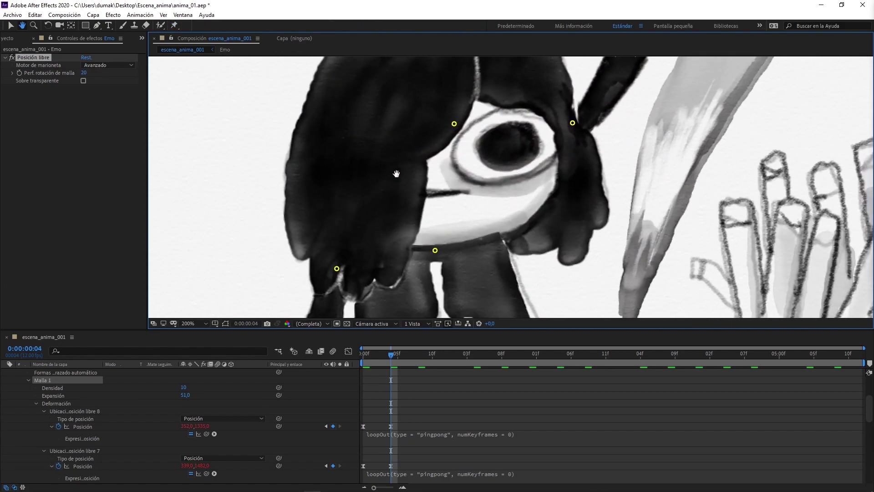
Jump to the frame-4 keyframe and select the pin at the bottom of her hair
scroll(389, 254, "down", 10)
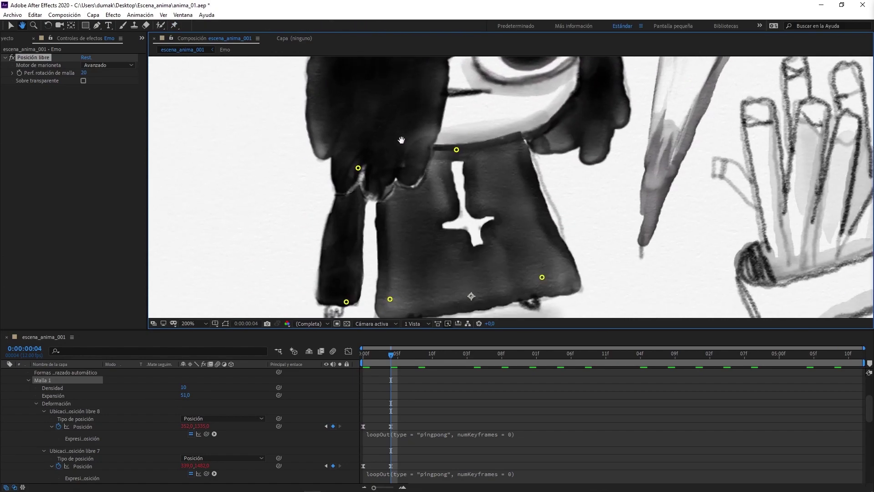
key("Home")
key("k")
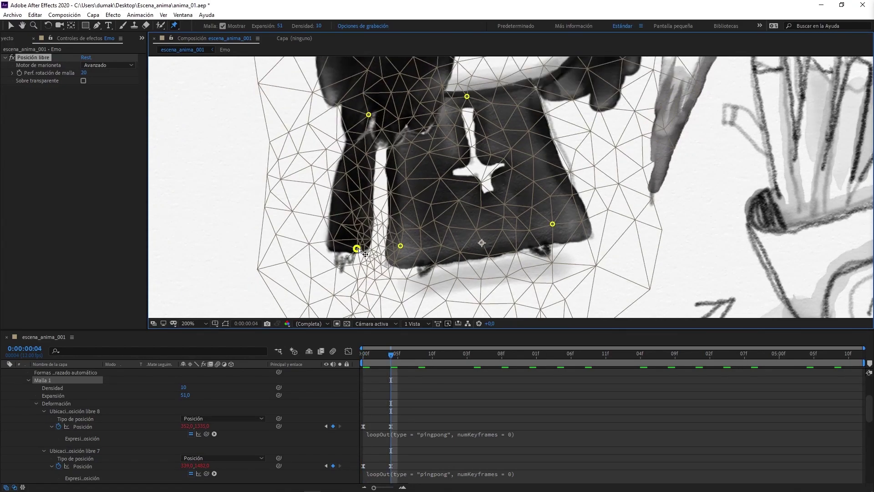
left_click(343, 249)
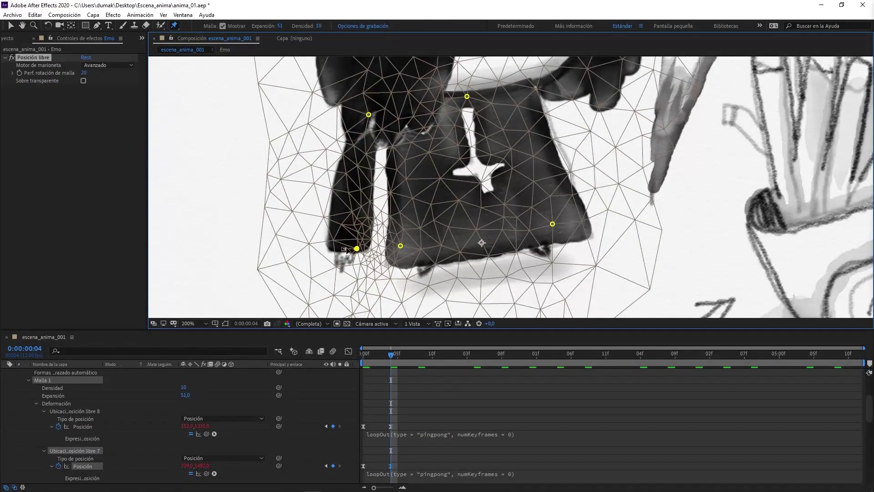
Zoom out, deselect the puppet pins, and save anima_01.aep
key("comma")
key("comma")
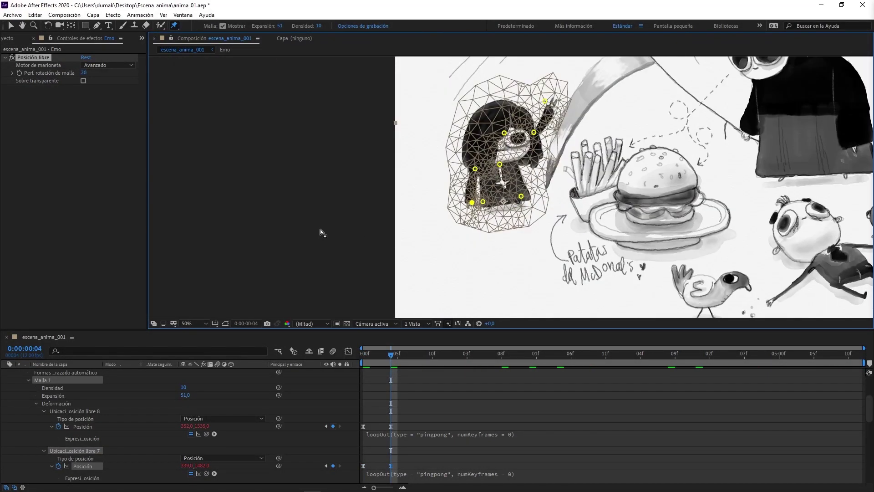
left_click(312, 193)
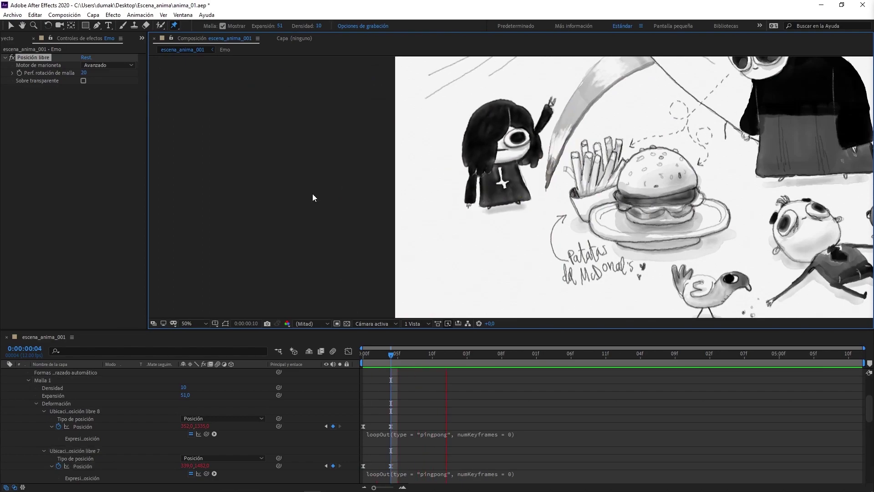
key("space")
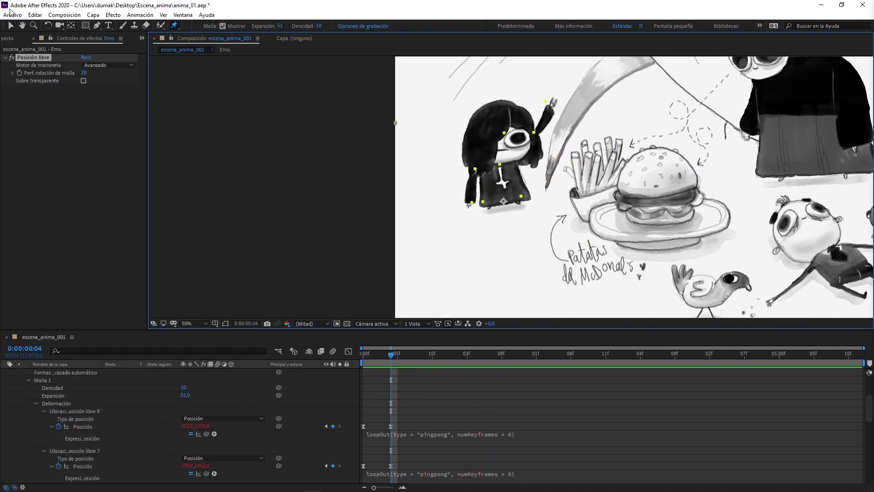
left_click(10, 12)
left_click(27, 94)
Enlarge the viewer, set magnification to Fit, and preview the whole scene
mouse_move(322, 133)
left_mouse_down()
mouse_move(172, 193)
mouse_move(140, 231)
left_mouse_up()
scroll(140, 230, "down", 2)
key("v")
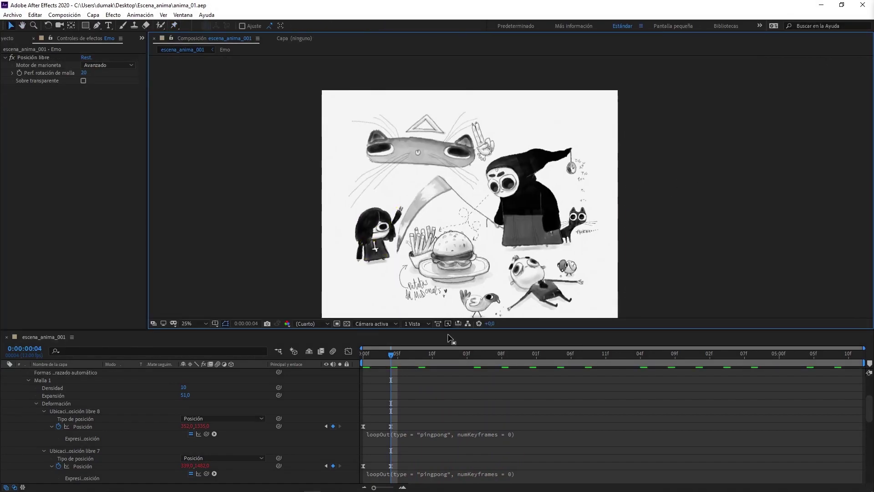
left_click_drag(450, 339, 446, 387)
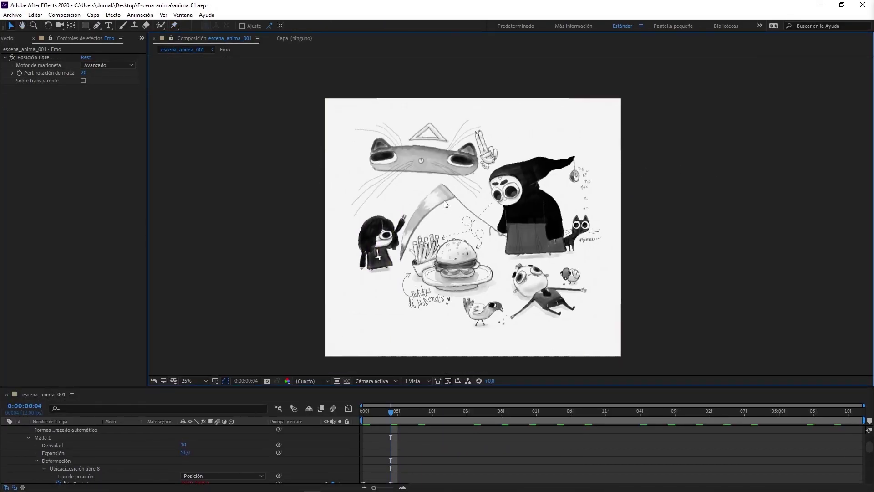
scroll(313, 282, "down", 2)
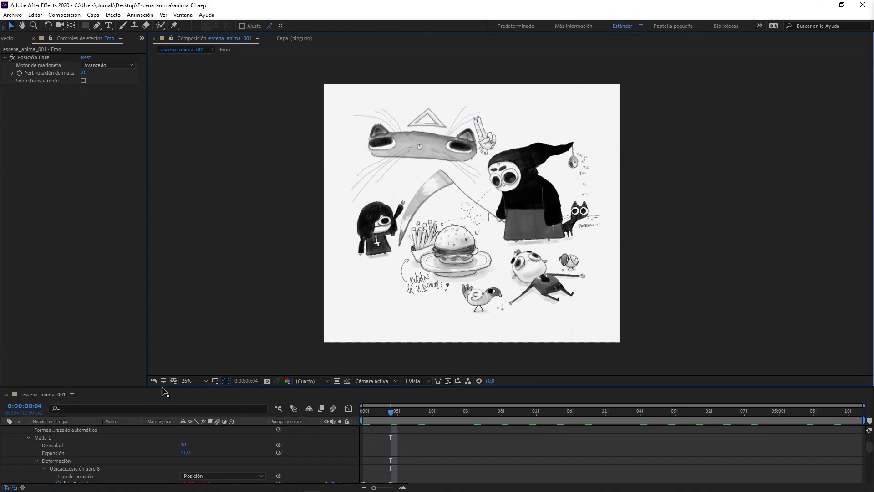
left_click(191, 381)
left_click(220, 226)
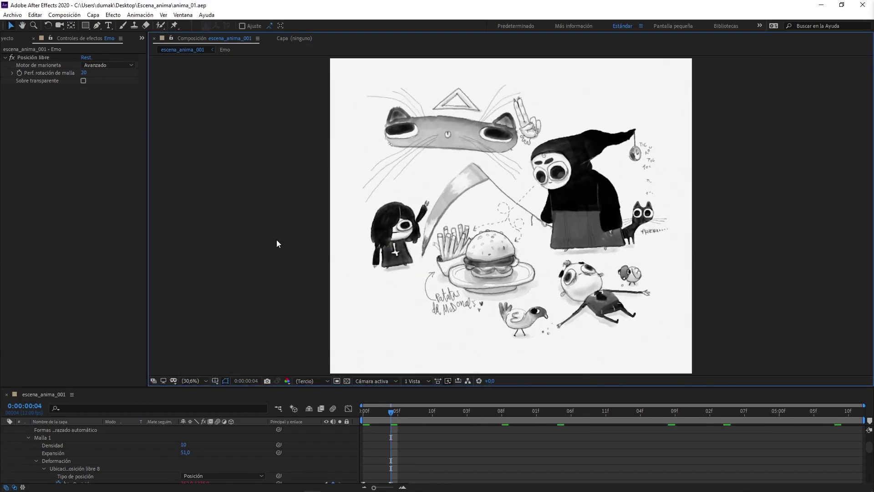
key("space")
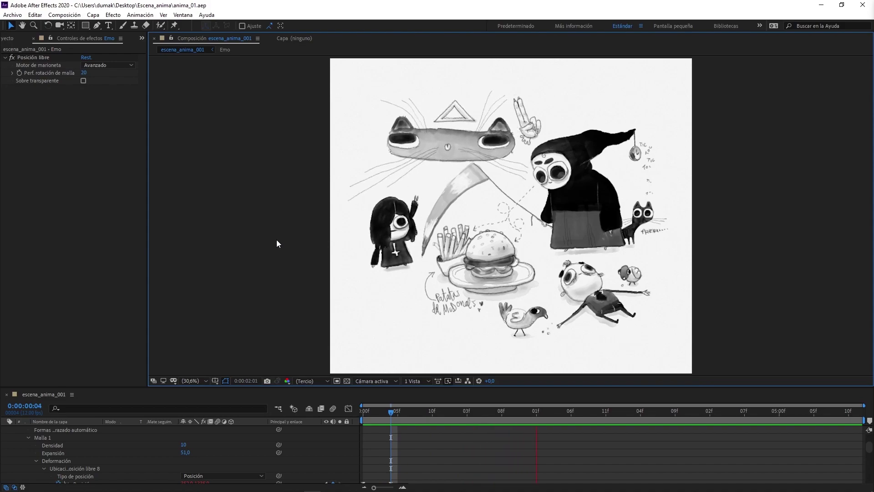
key("space")
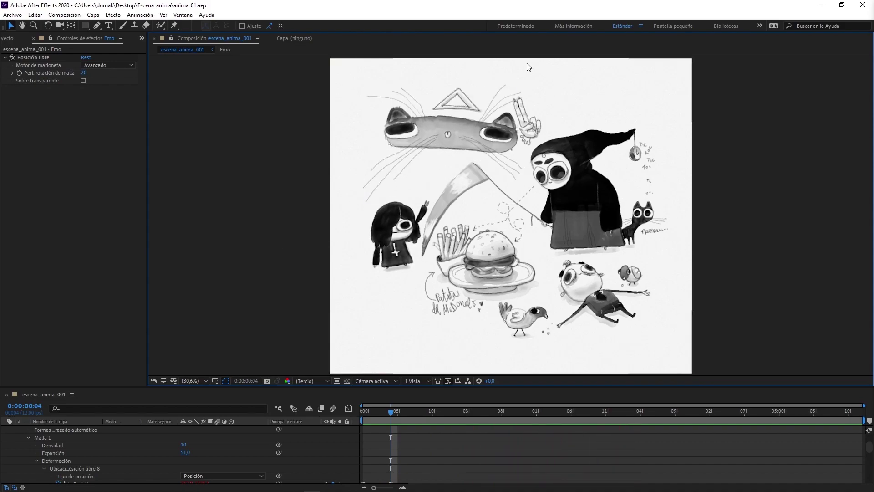
Check Gato Dios's Bend effect, collapse Gato Dios and Emo, and lock Gato Dios
scroll(91, 444, "up", 5)
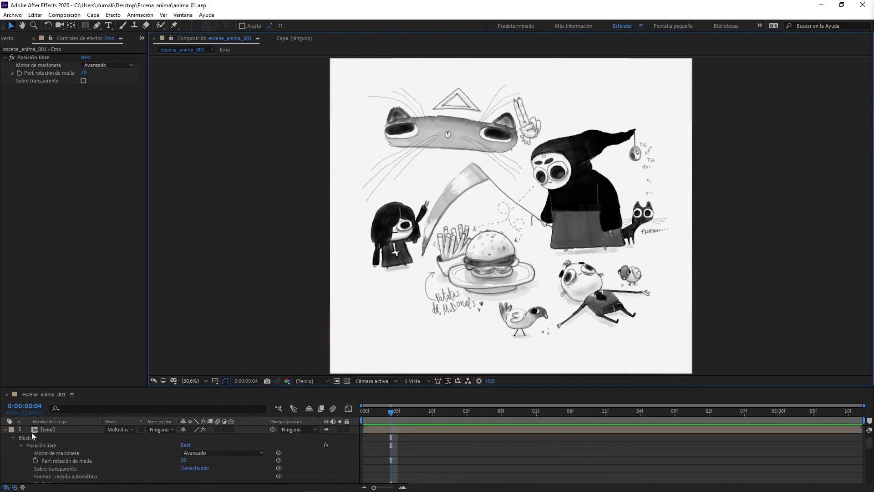
left_click(4, 430)
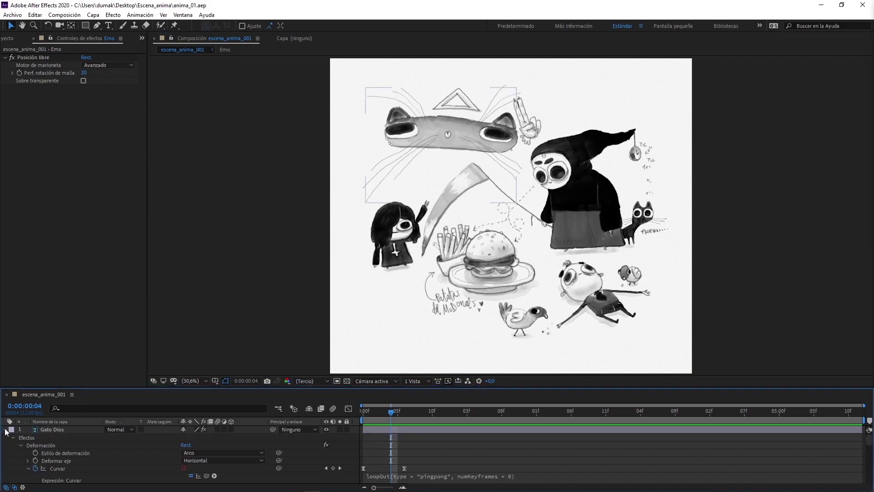
left_click(5, 430)
left_click(11, 460)
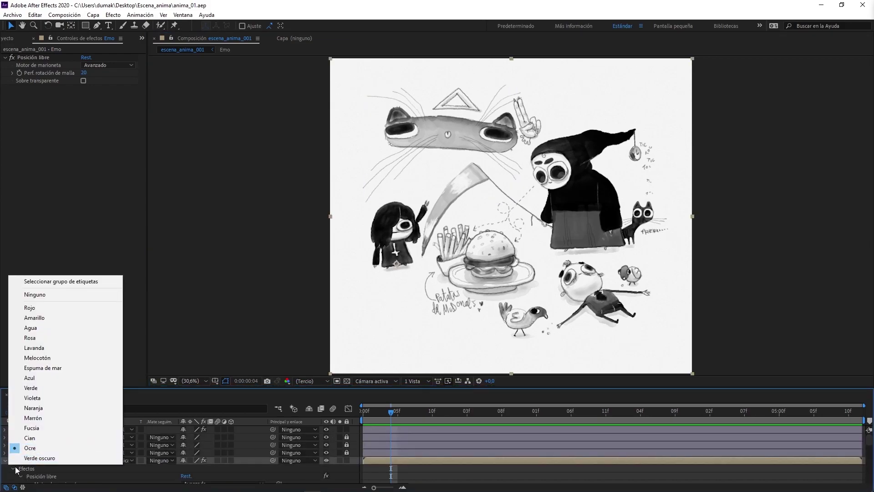
left_click(5, 460)
left_click(5, 461)
left_click(346, 429)
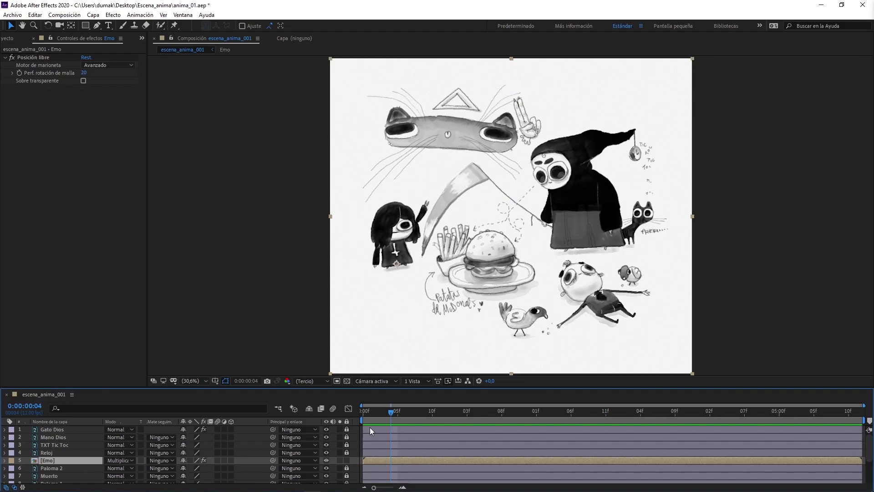
key("alt+Tab")
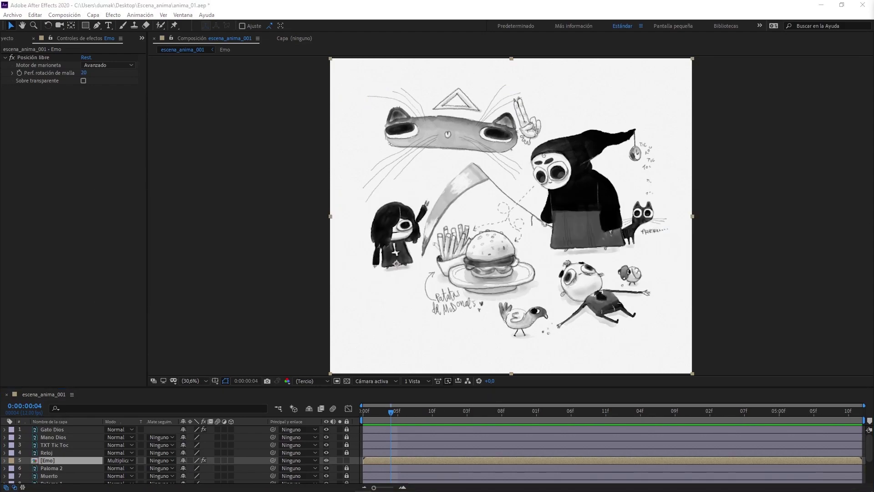
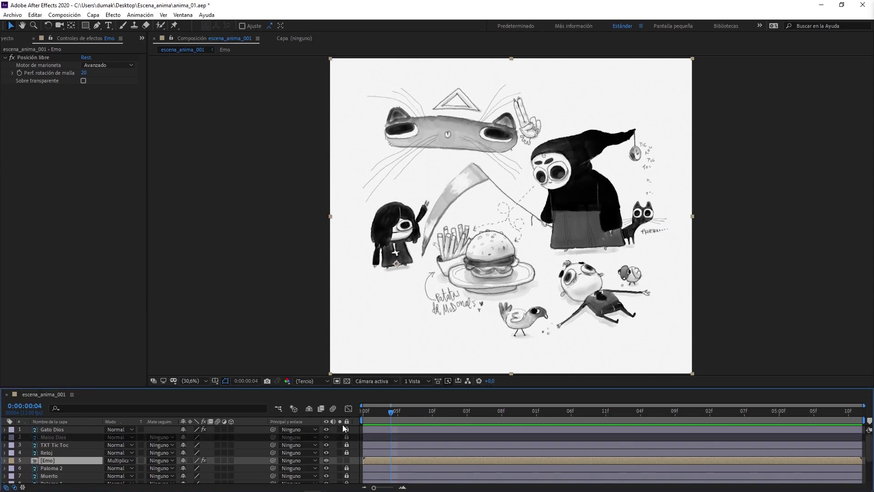
Unlock and select the Mano Dios hand layer, then save the project
left_click(347, 437)
left_click(538, 136)
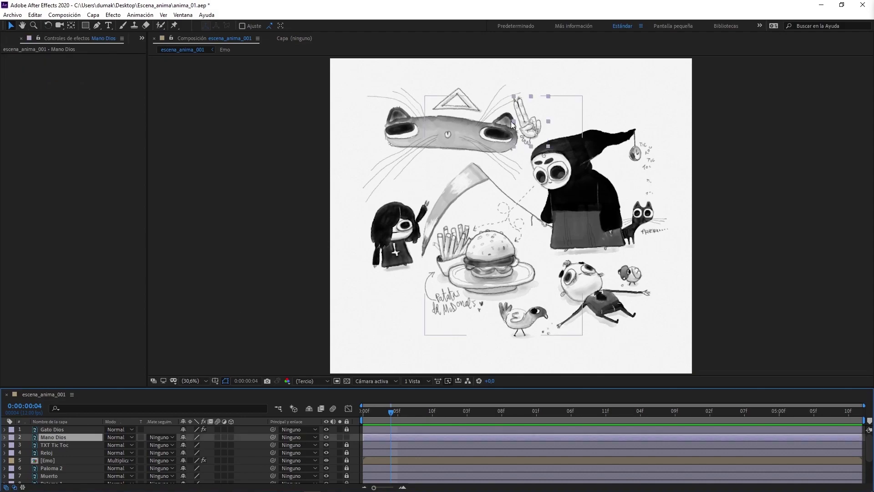
key("ctrl+s")
left_click_drag(542, 113, 492, 144)
left_click(492, 144)
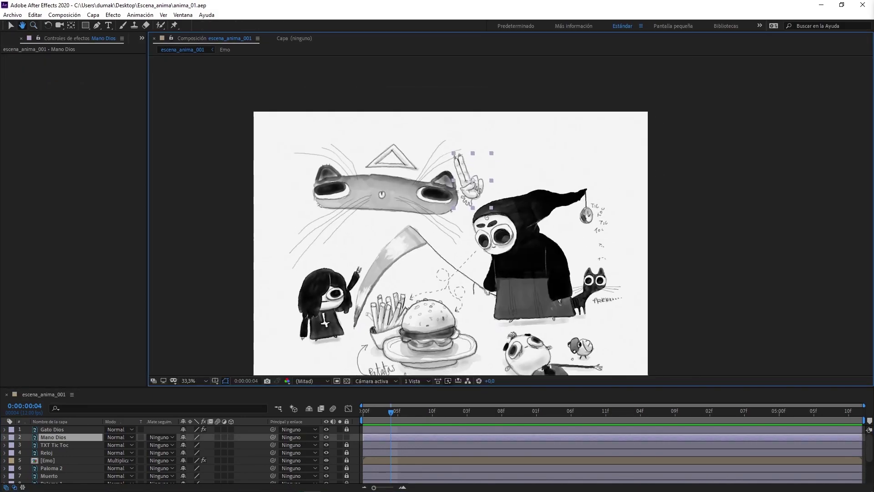
Move the Mano Dios anchor point with Pan Behind and scrub its motion
left_click(71, 25)
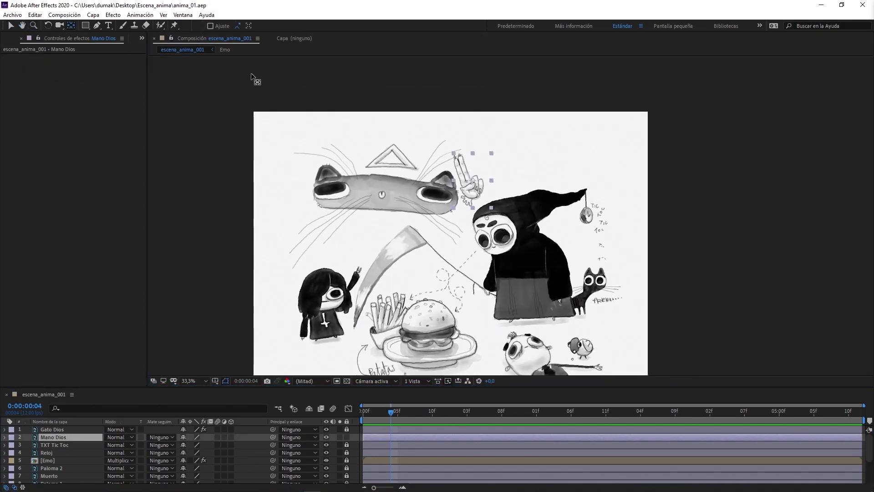
left_click_drag(473, 184, 477, 209)
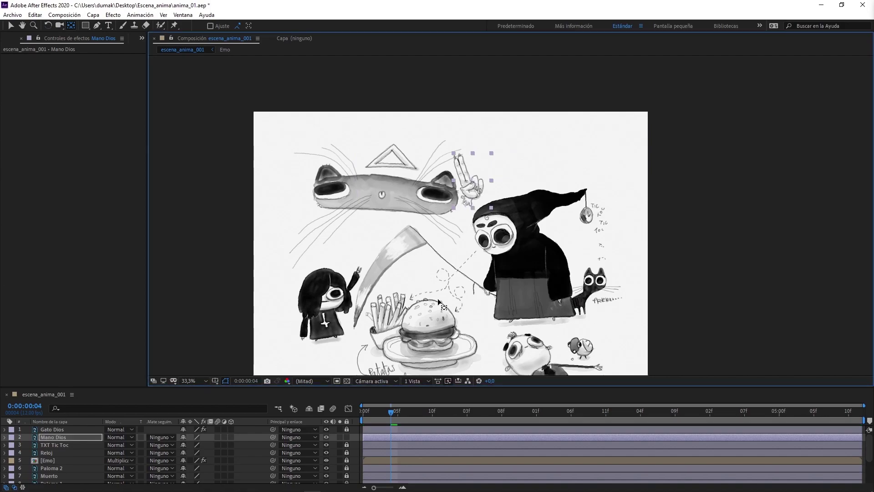
left_click_drag(385, 414, 397, 414)
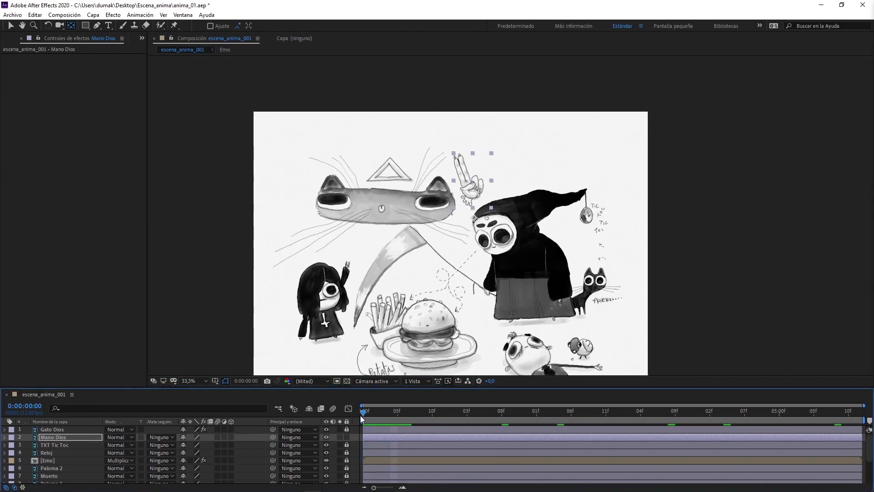
key("Home")
Zoom in on the hand's raised fingers, then zoom back out to the full frame
key("z")
left_click(477, 153)
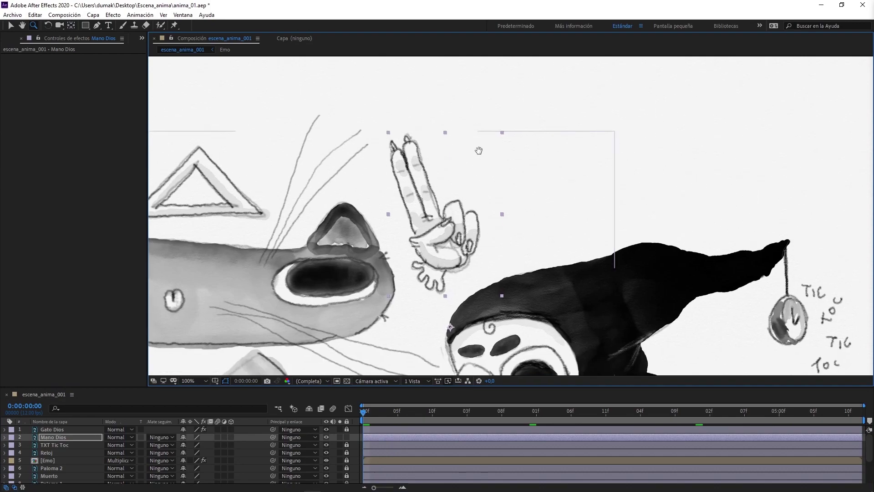
left_click(477, 153)
left_click(460, 187)
left_click(461, 187)
left_click(442, 200, "alt")
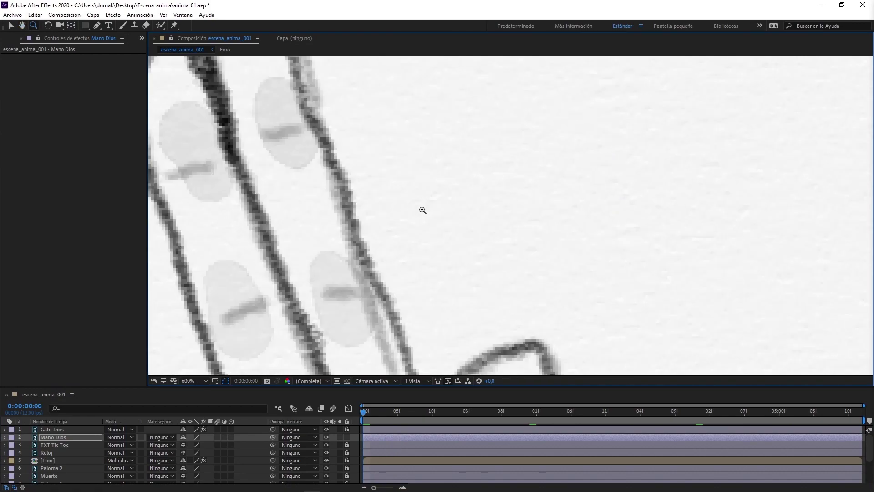
left_click(422, 211, "alt")
left_click(472, 227, "alt")
Apply a Deformación warp on the vertical axis and shift the hand's anchor left
key("v")
left_click(113, 14)
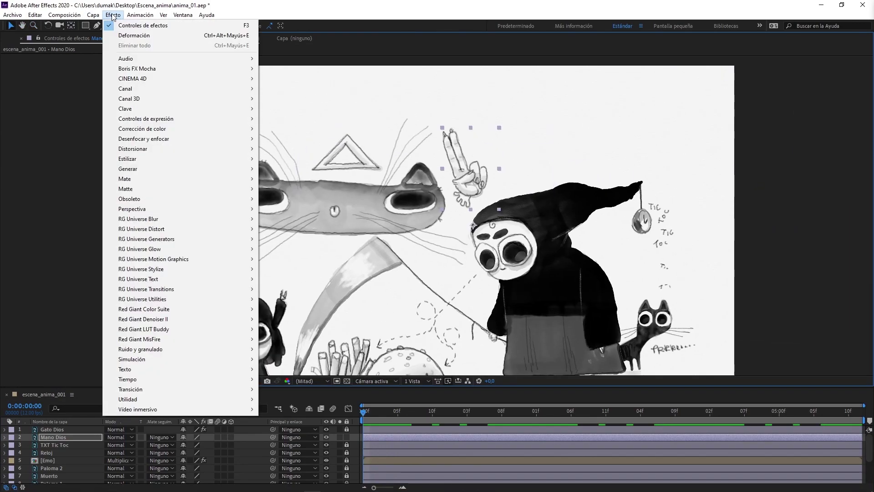
left_click(117, 38)
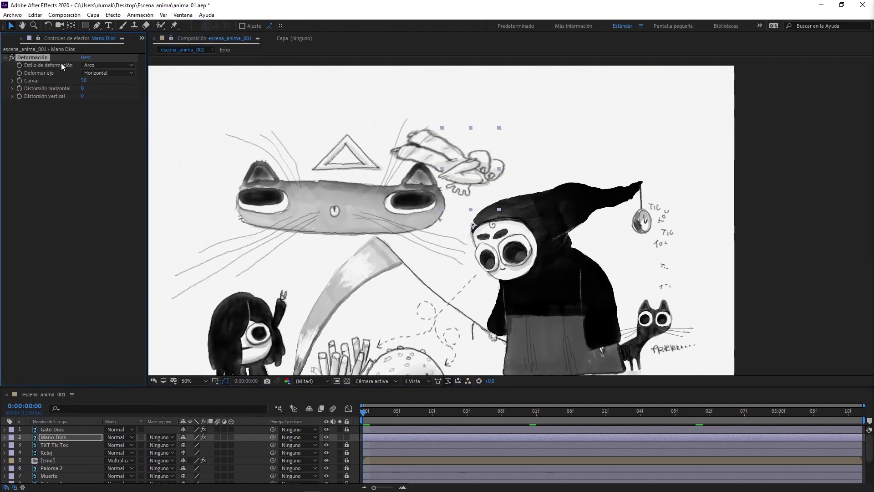
left_click(99, 73)
left_click(103, 92)
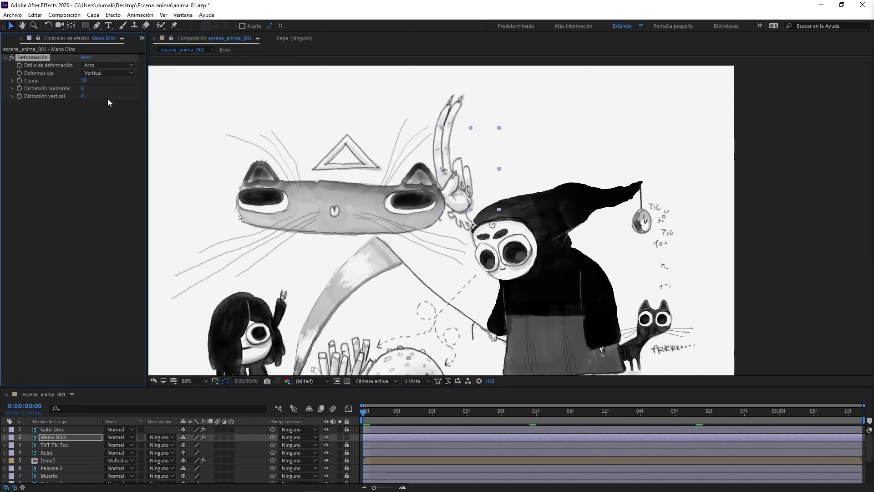
left_click(73, 25)
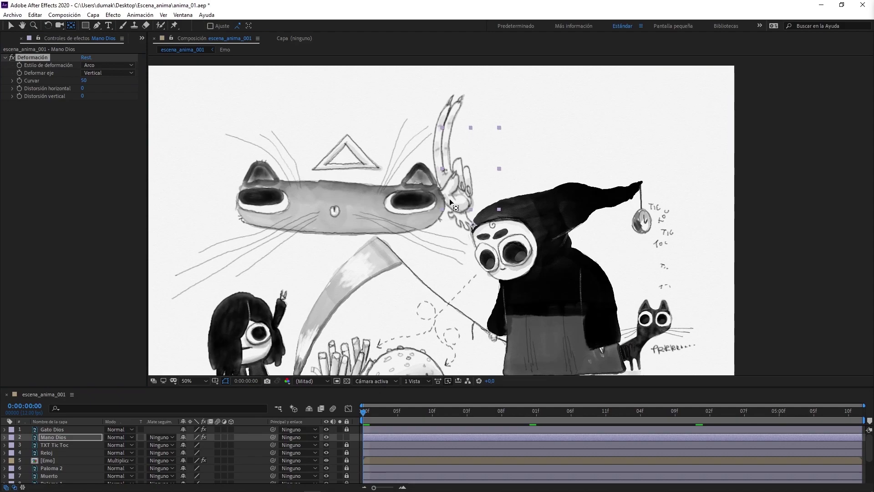
left_click_drag(473, 225, 460, 225)
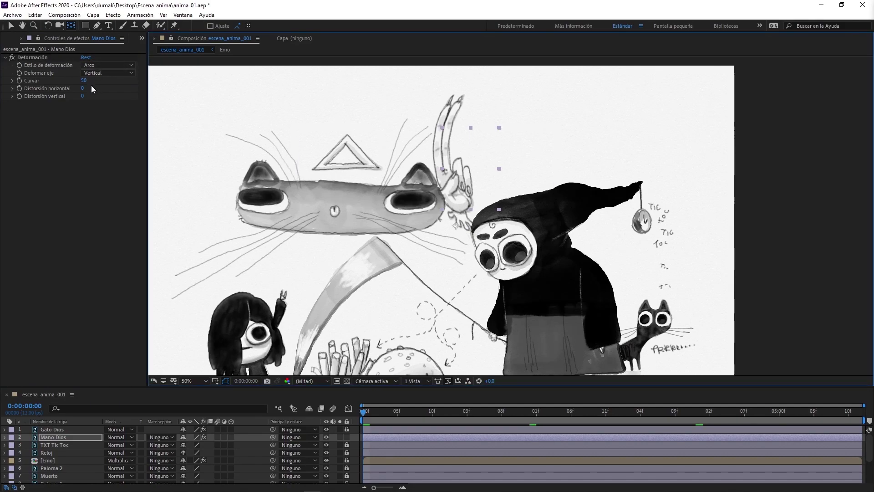
Try Arco inferior warp with Curvar 37 and distortion tweaks, then delete the Deformación effect
mouse_move(82, 88)
left_mouse_down()
mouse_move(93, 84)
mouse_move(82, 87)
left_mouse_up()
left_click(103, 65)
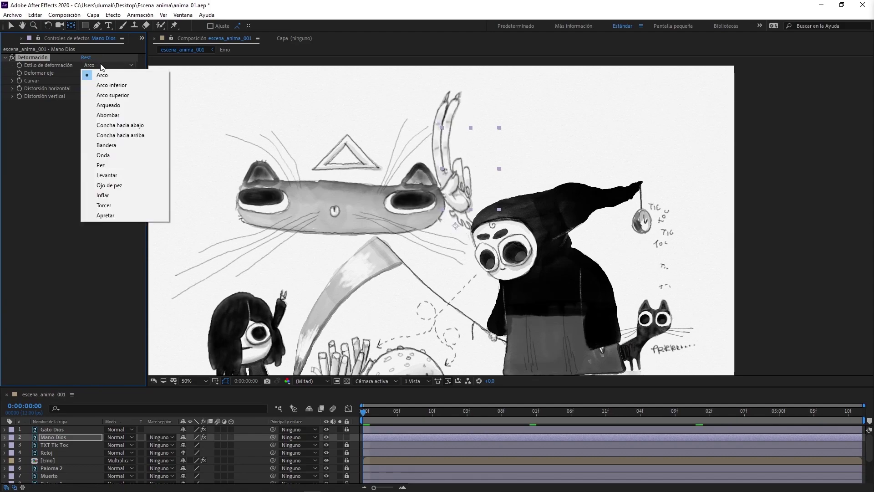
left_click(105, 86)
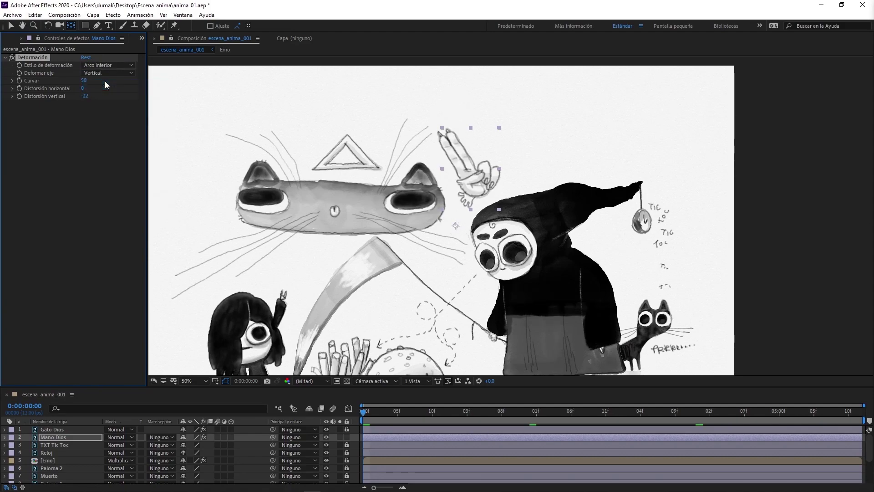
mouse_move(85, 96)
left_mouse_down()
mouse_move(102, 107)
mouse_move(81, 81)
left_mouse_up()
left_click_drag(85, 80, 102, 80)
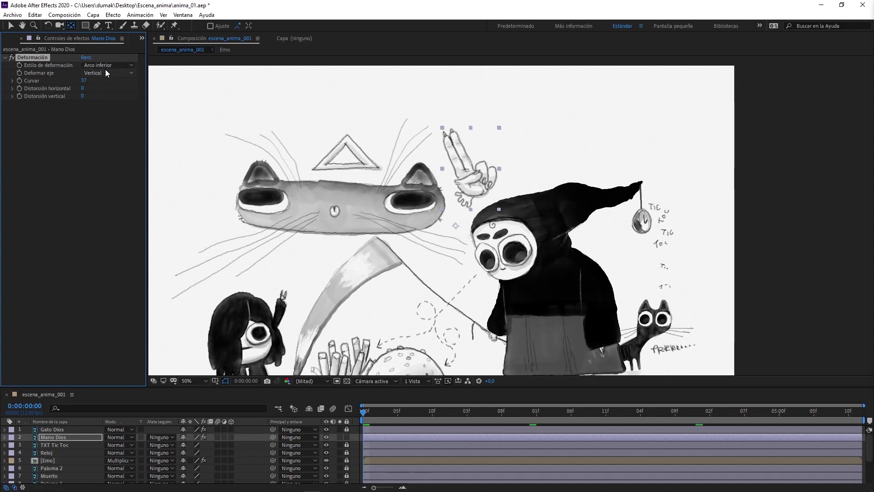
left_click(106, 65)
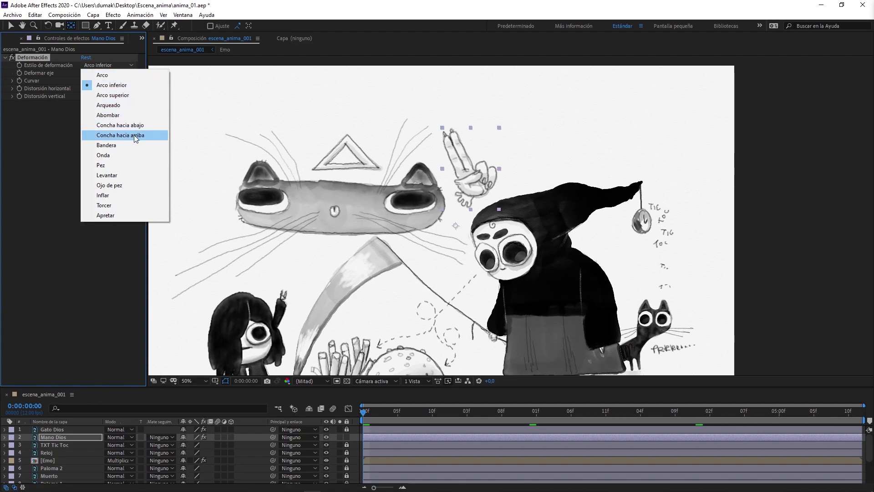
left_click(58, 108)
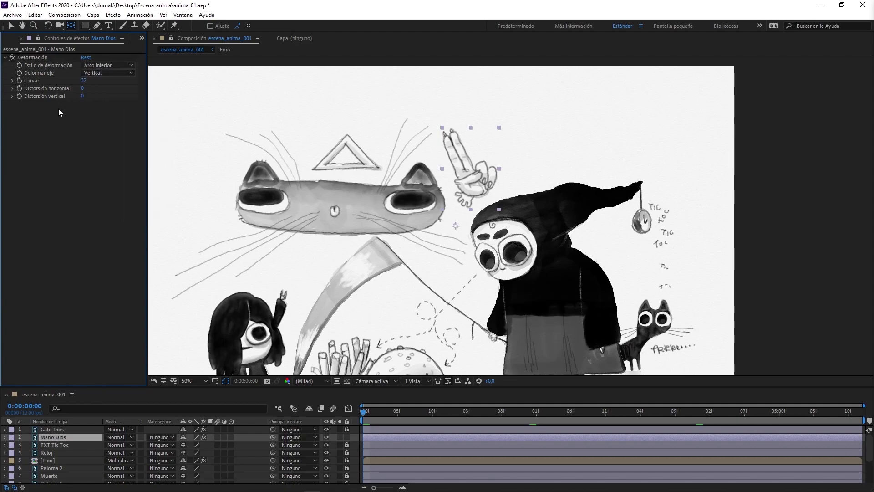
left_click(37, 57)
key("Delete")
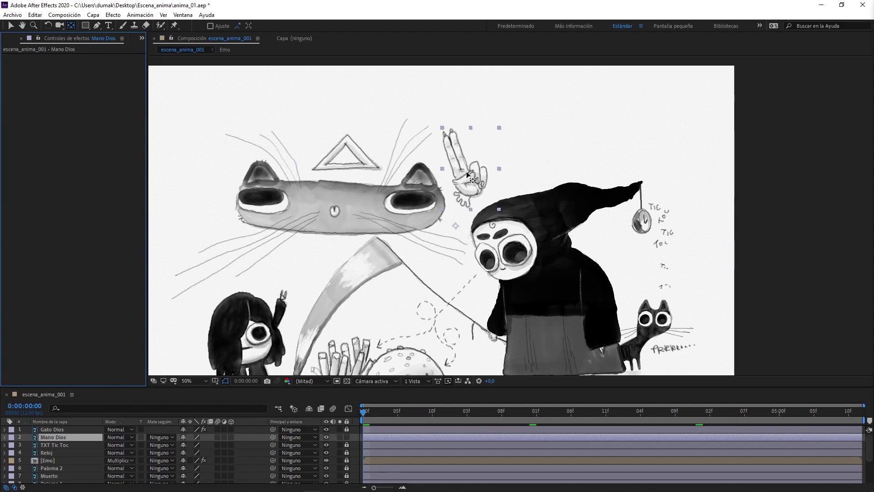
Place four puppet pins on the hand and bend the fingertips at a later frame
left_click(174, 25)
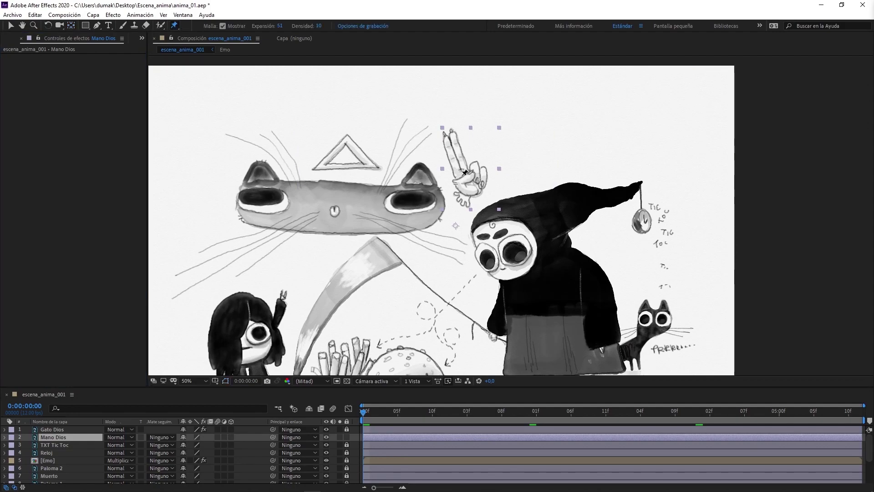
left_click(463, 201)
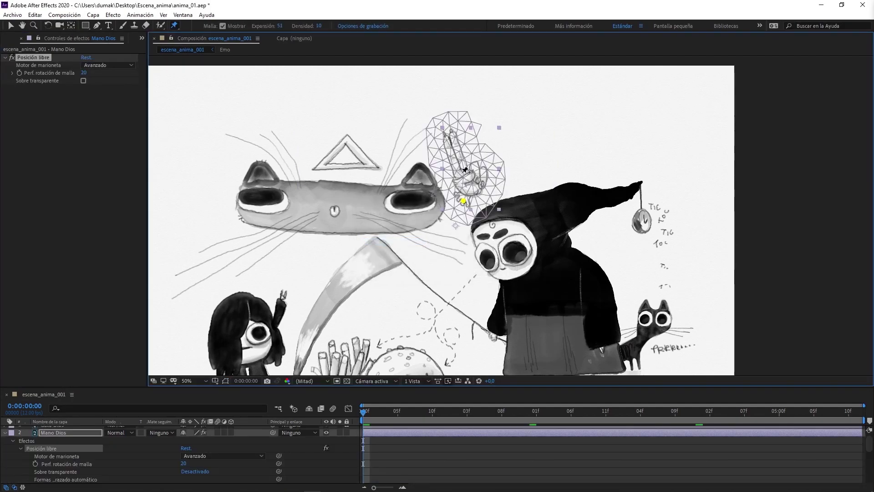
left_click(464, 176)
left_click(479, 164)
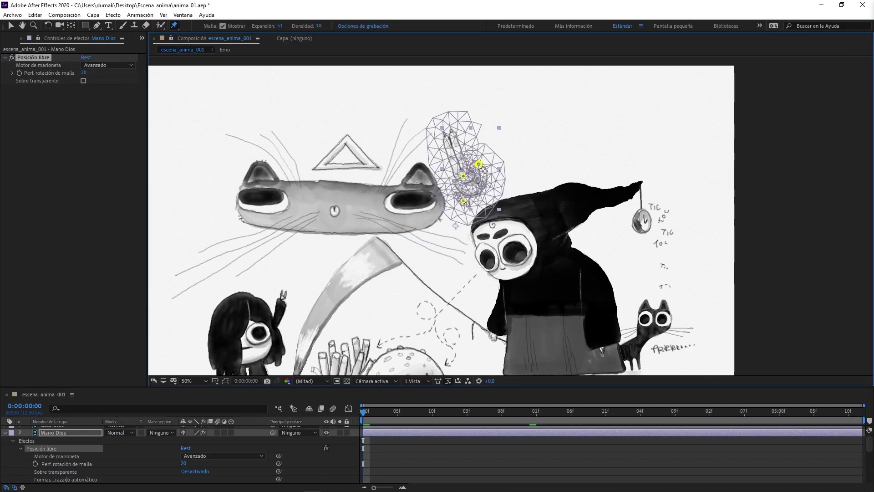
left_click(449, 134)
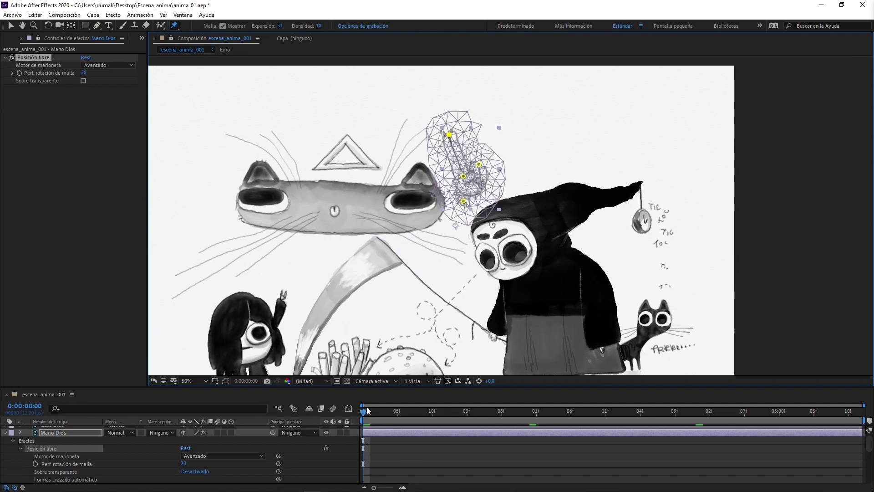
left_click_drag(364, 413, 390, 413)
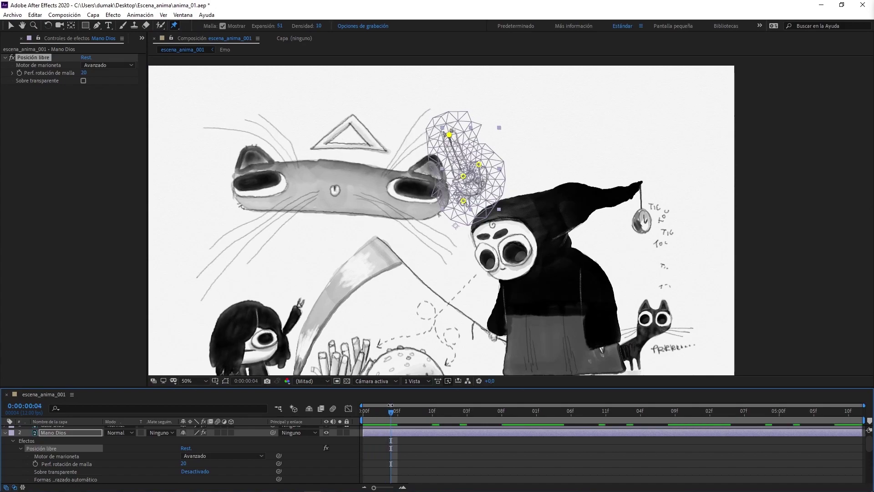
left_click_drag(450, 134, 466, 133)
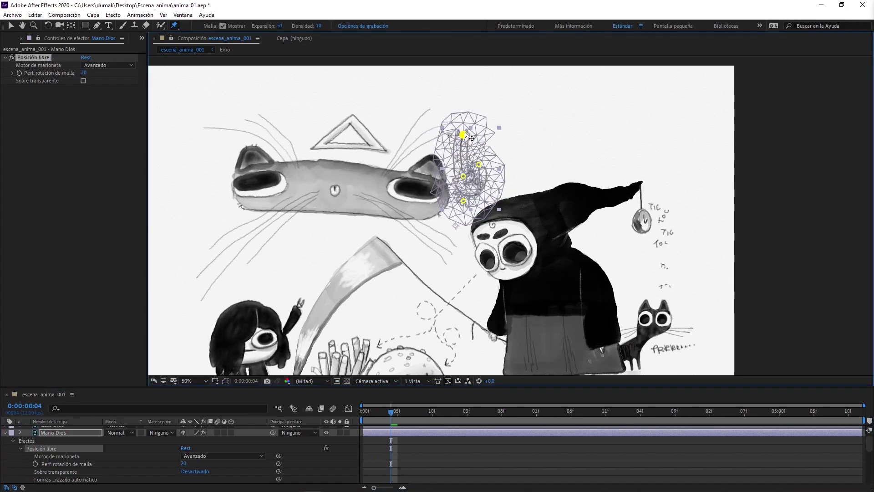
left_click_drag(465, 133, 466, 135)
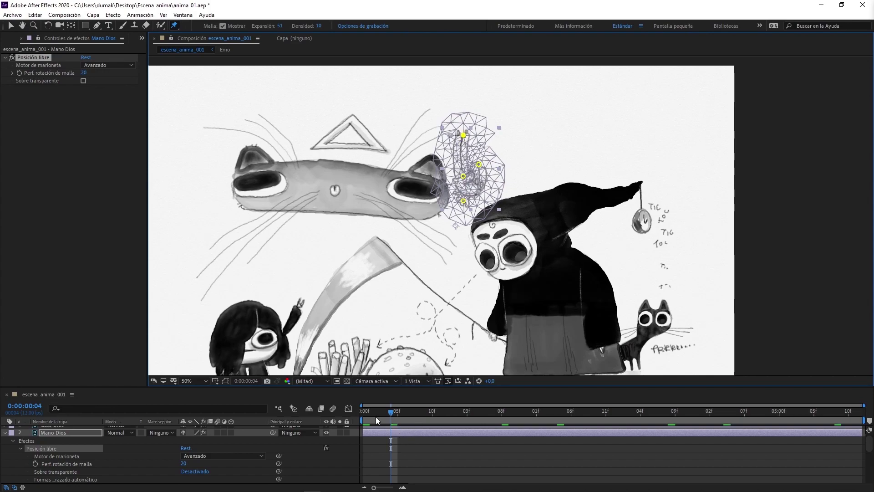
Reveal puppet pin 4's position keyframes in Malla 1 and Easy Ease them
scroll(20, 447, "down", 2)
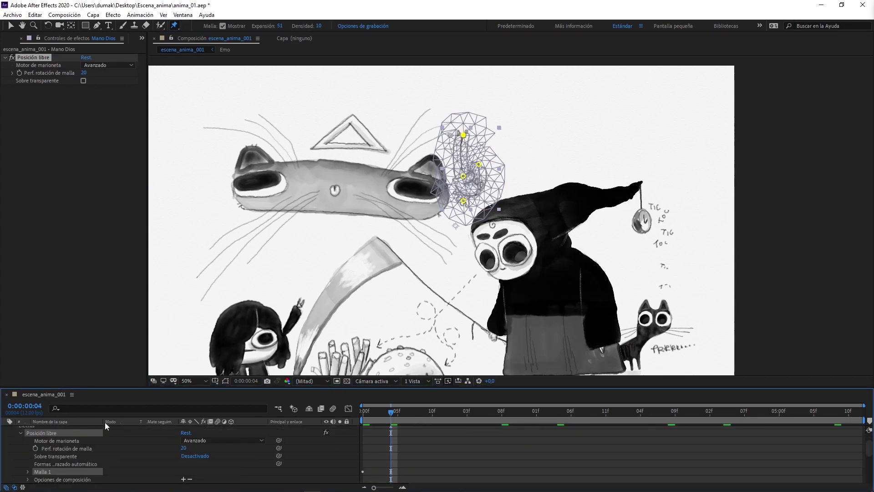
left_click_drag(233, 386, 250, 328)
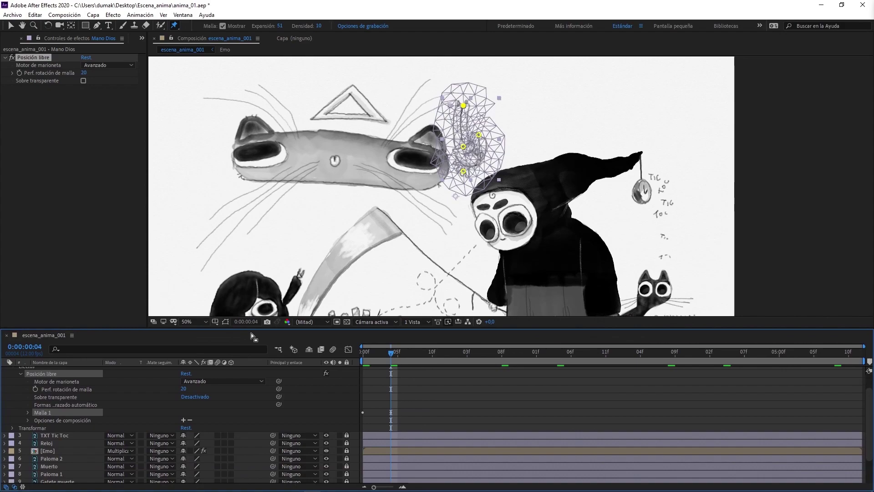
left_click(28, 412)
left_click(36, 436)
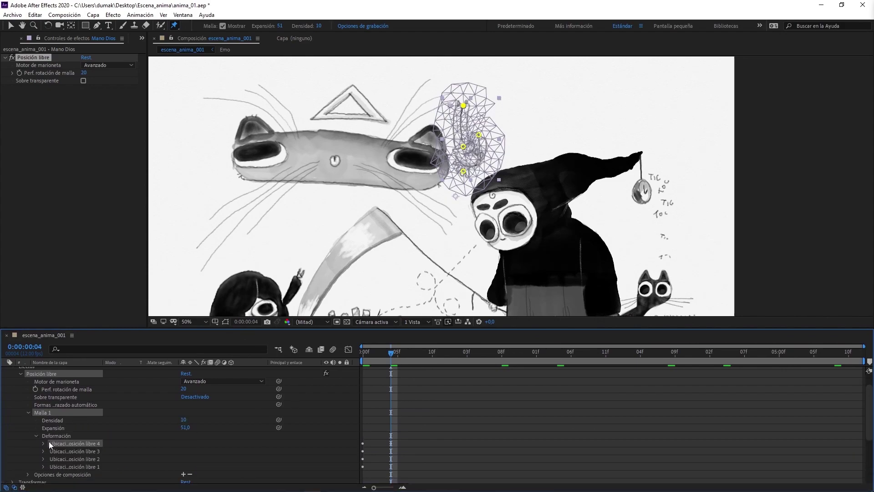
left_click(43, 444)
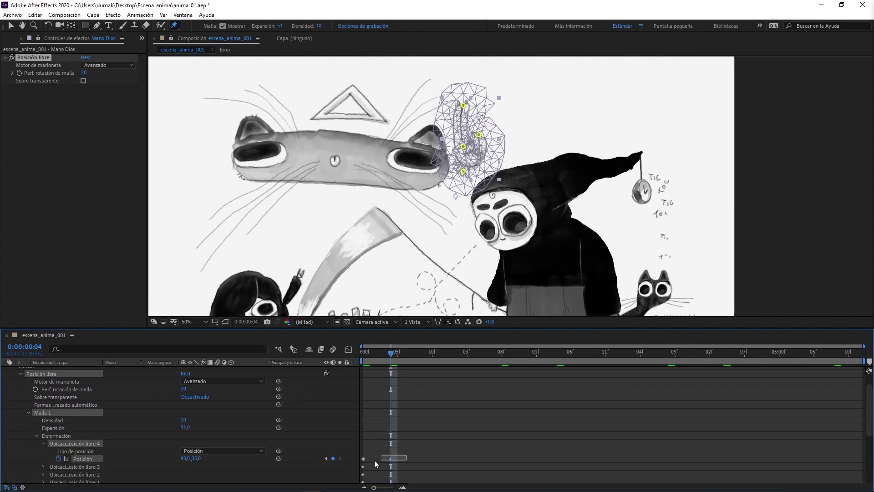
left_click_drag(374, 460, 360, 461)
key("F9")
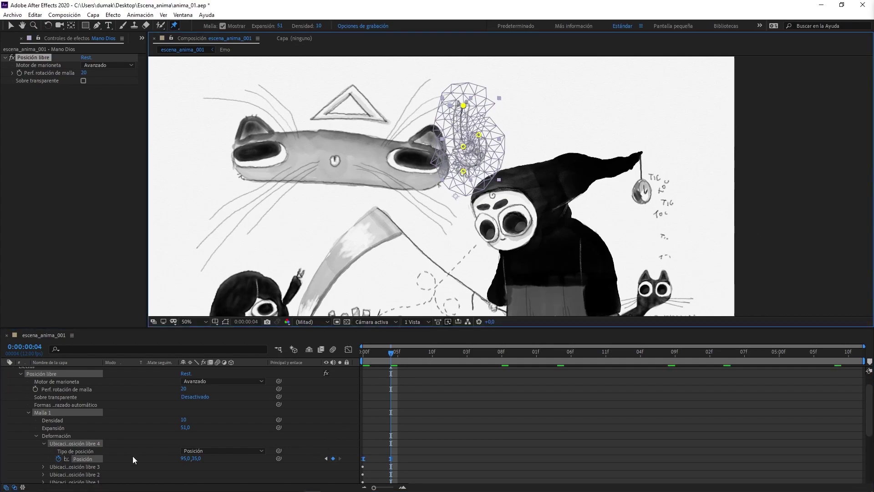
Add a loopOut expression to pin 4's position, changing cycle to pingpong
left_click(58, 458, "alt")
left_click(214, 465)
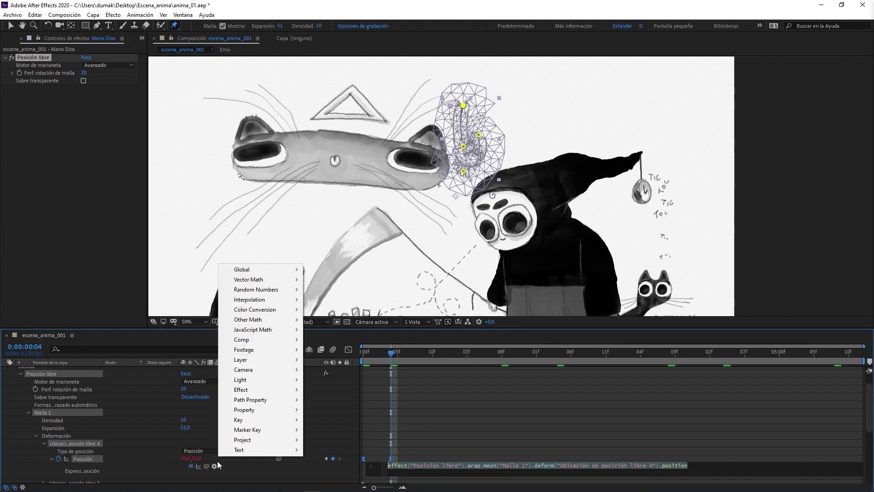
mouse_move(266, 410)
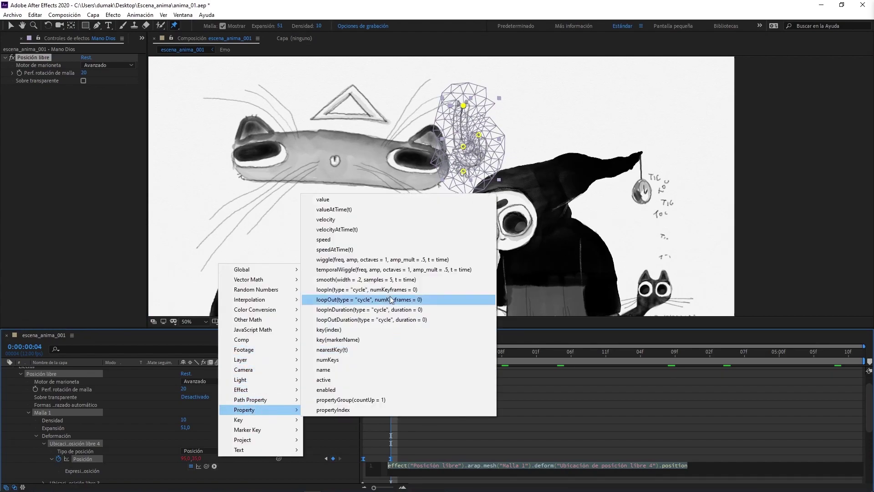
left_click(346, 298)
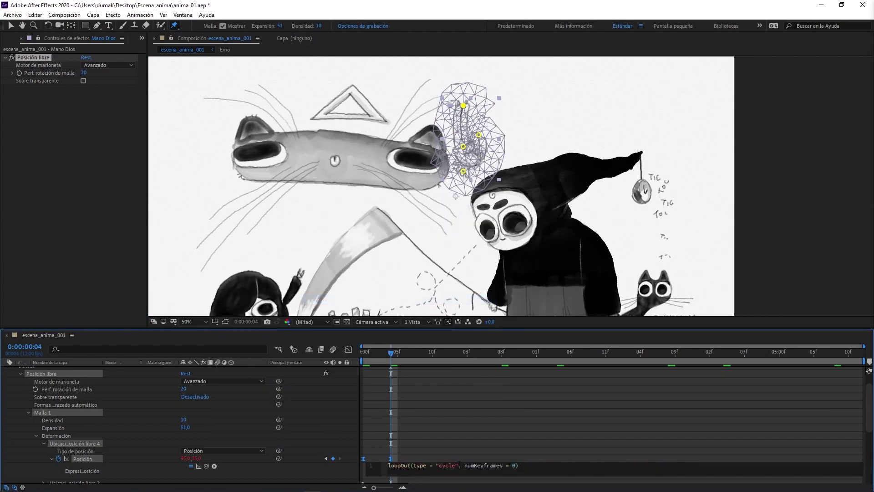
double_click(455, 465)
type("p")
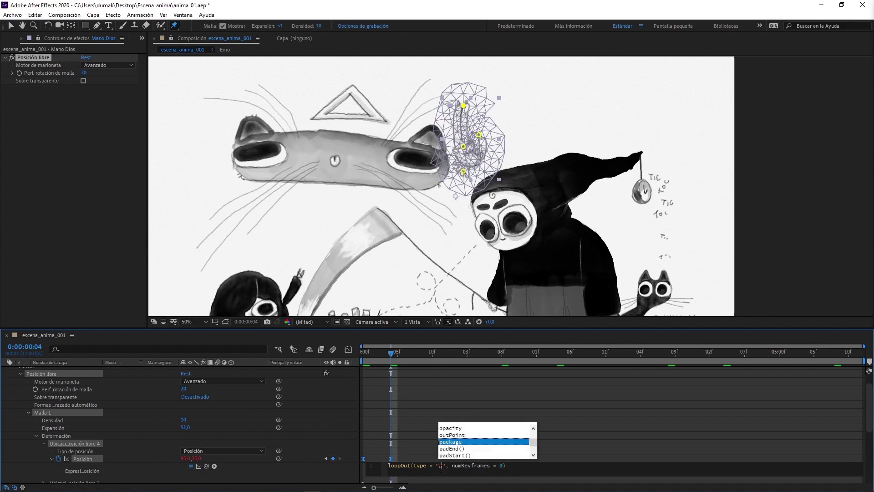
type("ingpong")
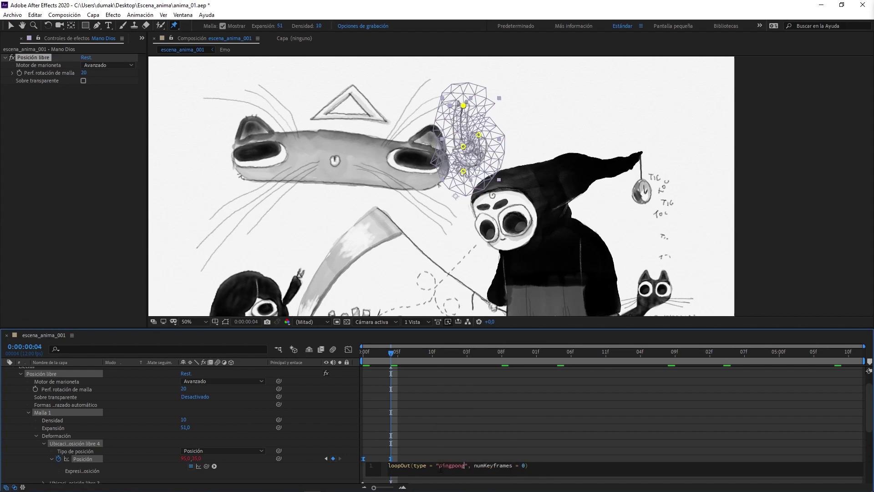
left_click(782, 245)
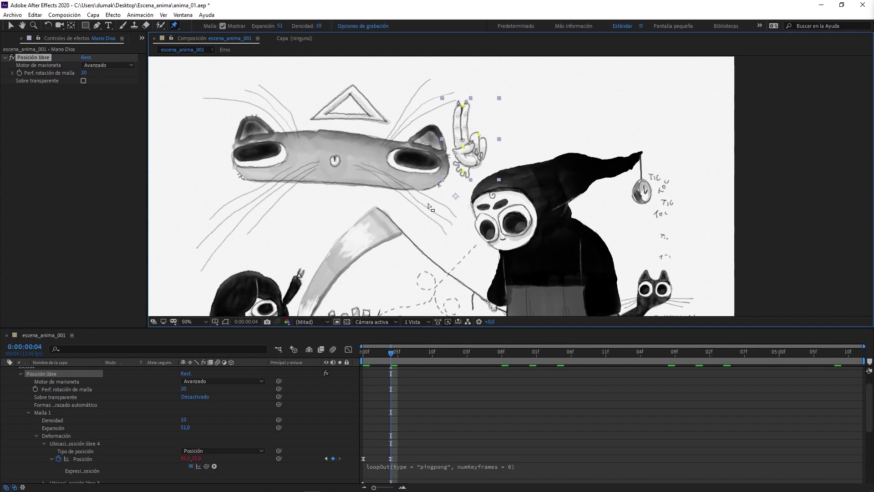
Preview the looping hand and move its pivot point to the wrist
key("space")
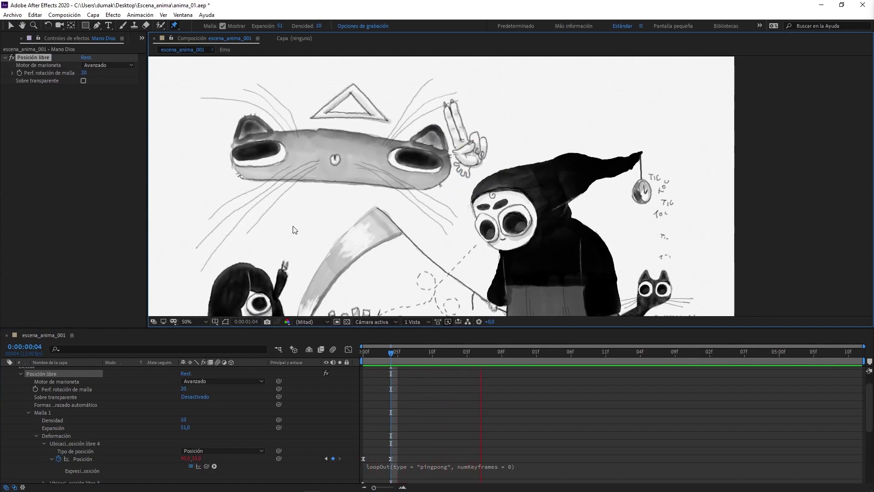
key("space")
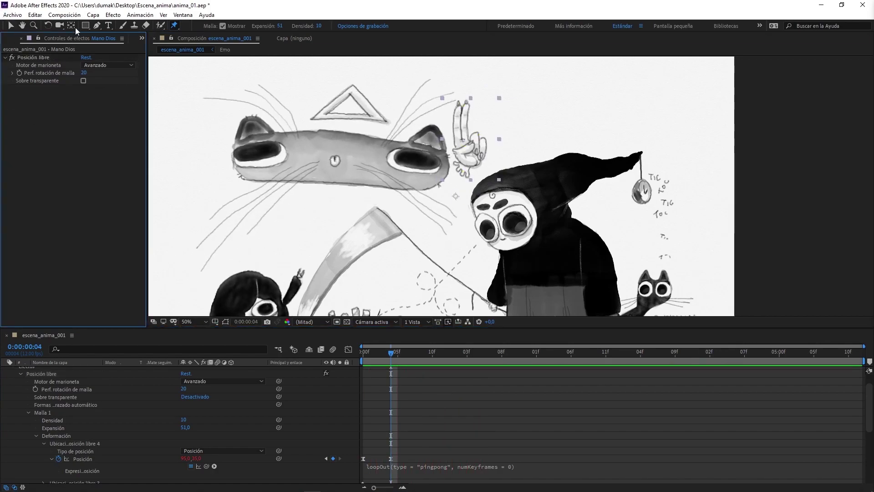
left_click(71, 25)
left_click_drag(455, 196, 462, 172)
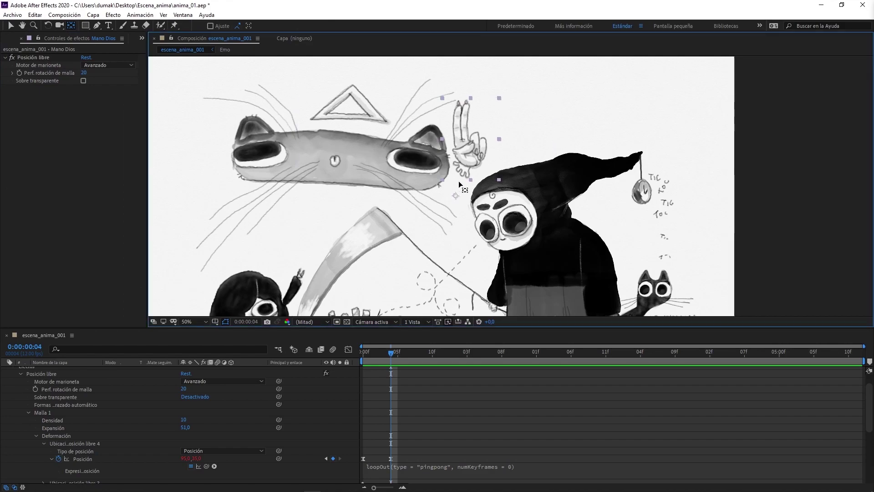
Keyframe the hand's rotation at 0° on frame 0 and 44° on frame 4
scroll(7, 379, "up", 1)
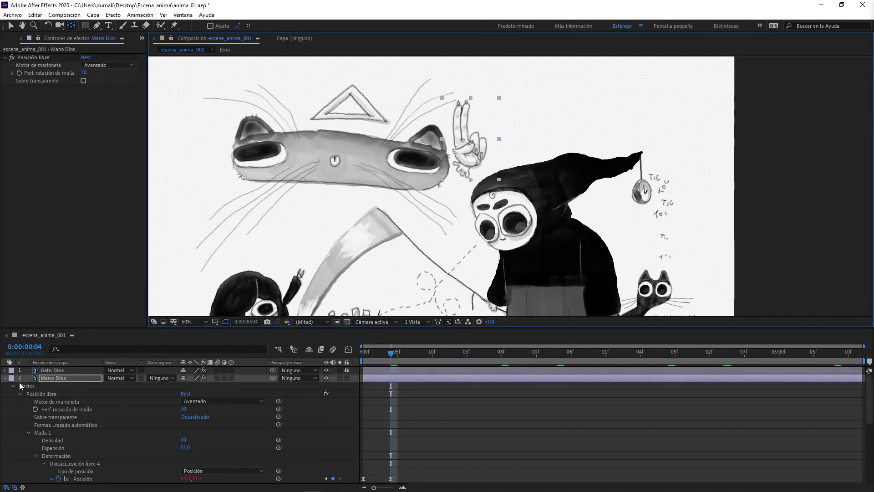
left_click(5, 378)
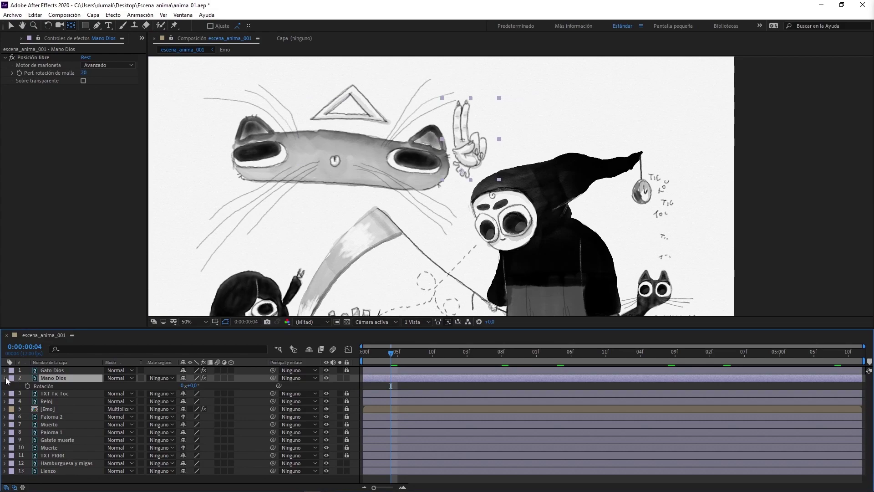
left_click_drag(392, 352, 356, 352)
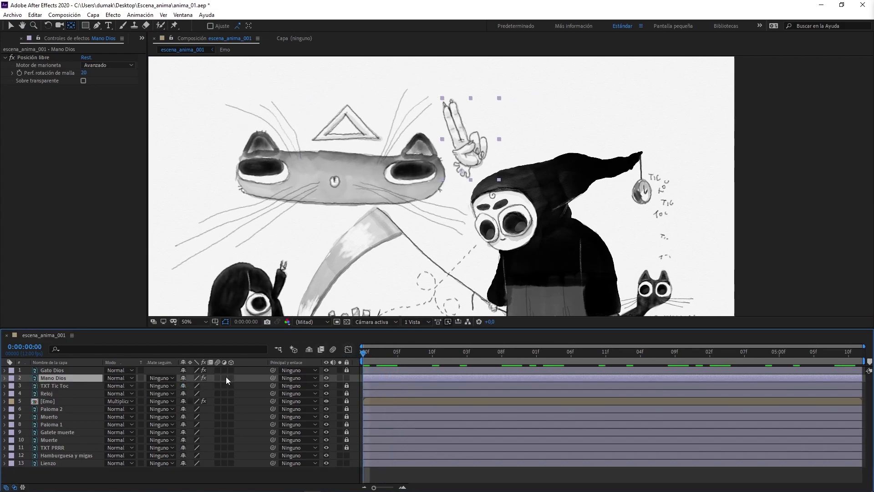
key("r")
left_click(27, 386)
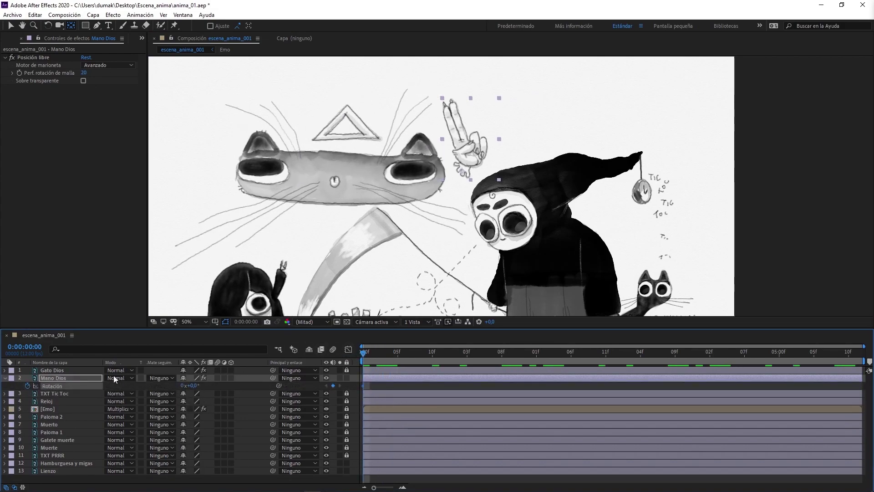
left_click_drag(364, 352, 391, 352)
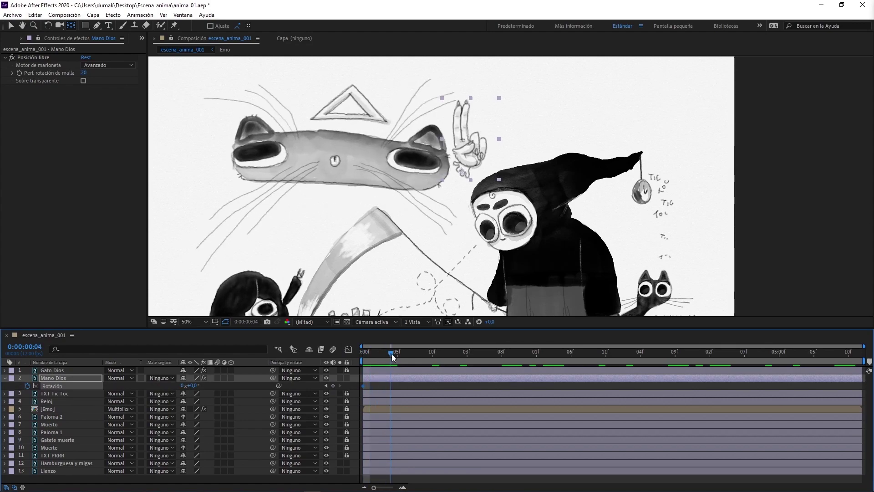
left_click_drag(193, 385, 215, 384)
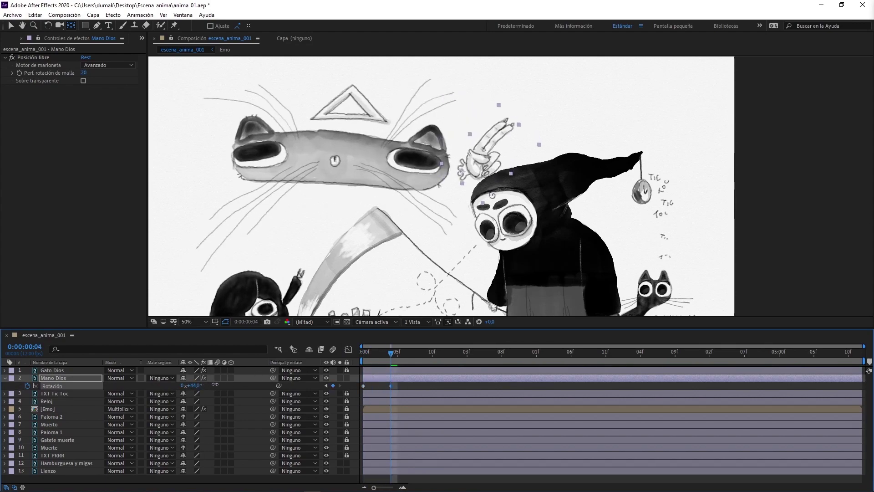
Easy Ease both rotation keyframes and paste the pingpong loopOut expression into Rotation
left_click_drag(403, 391, 360, 382)
key("F9")
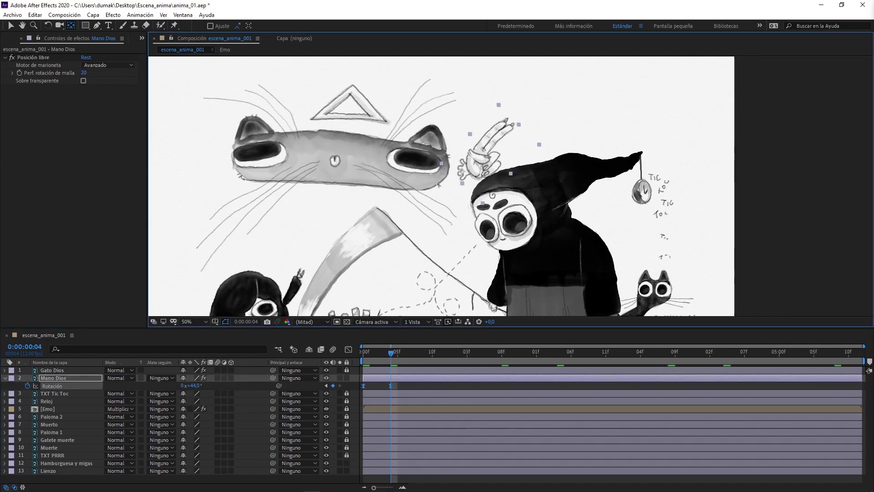
key("space")
key("space")
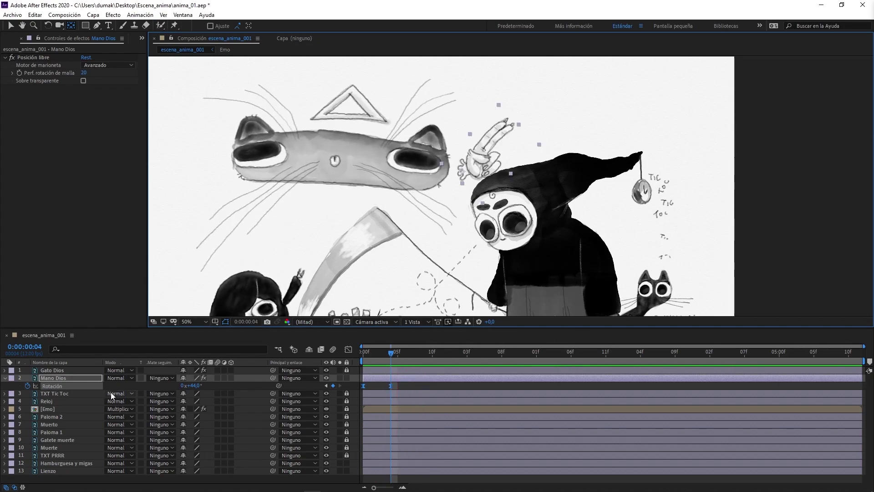
left_click(29, 385, "alt")
type("loopOut(type = \"pingpong\", numKeyframes = 0)")
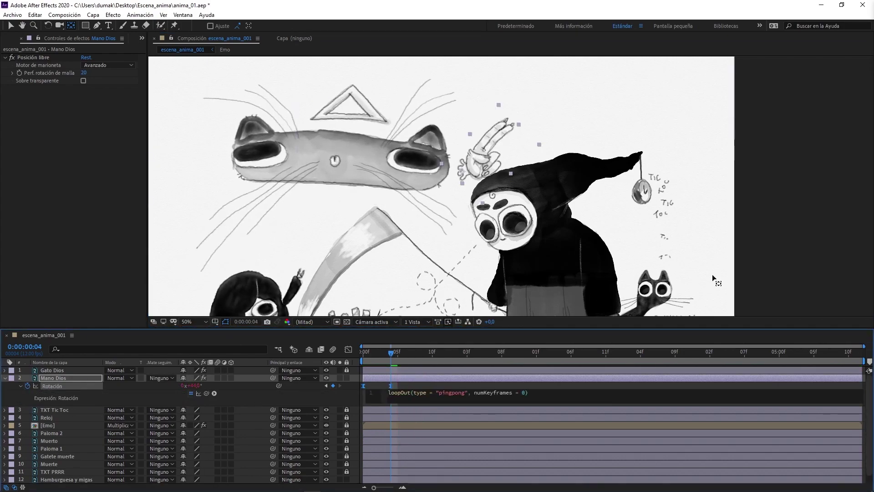
left_click(788, 242)
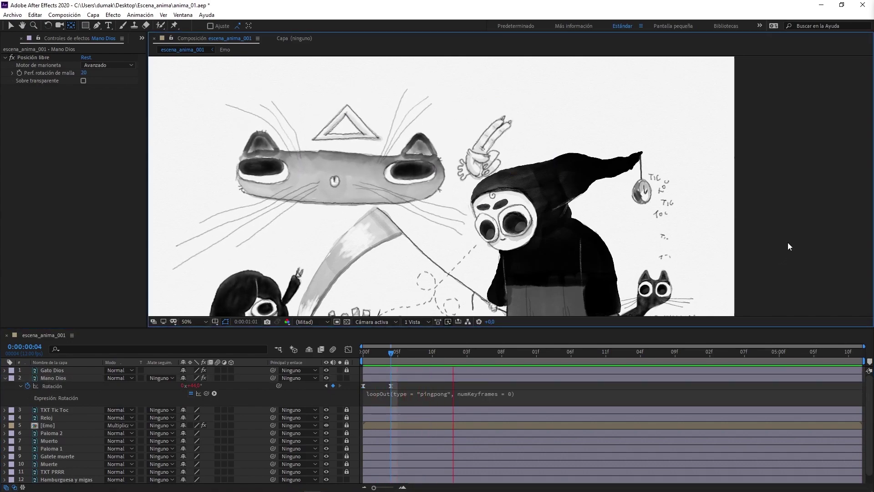
key("space")
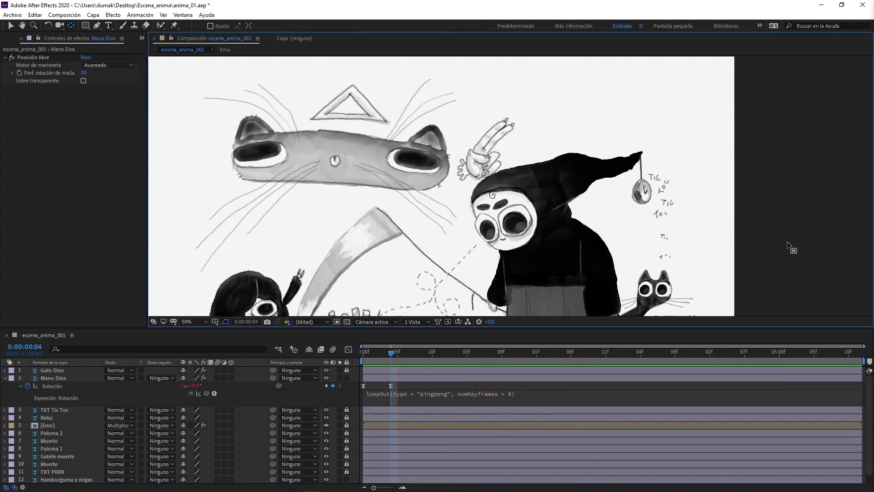
At frame 4, move the Mano Dios hand up and to the right, then save
left_click_drag(392, 354, 342, 357)
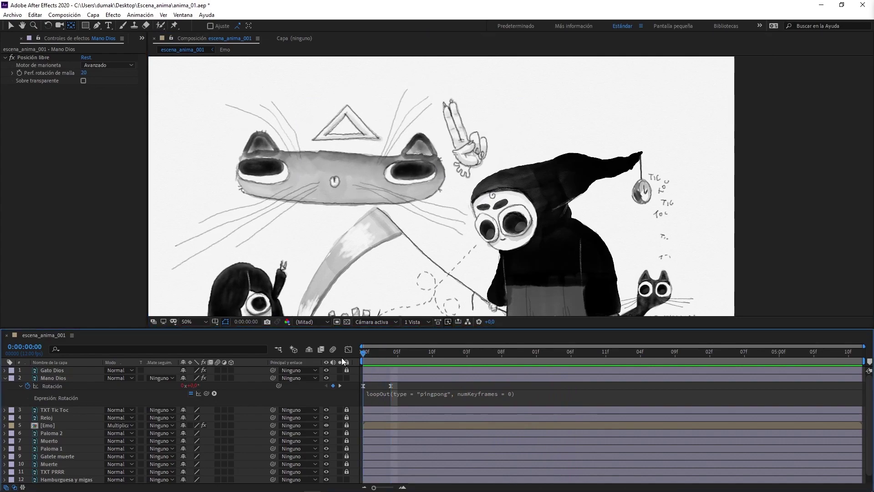
key("p")
left_click(475, 110)
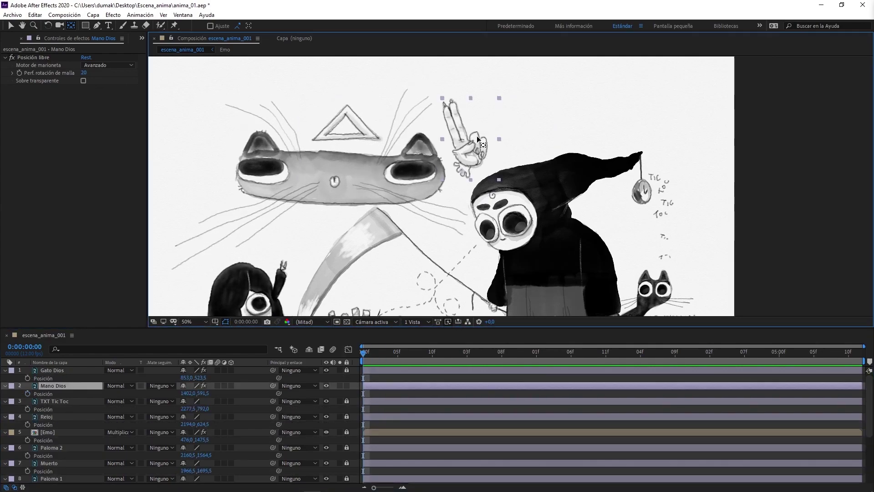
left_click(11, 25)
key("Page_Down")
key("Page_Down")
key("Page_Down")
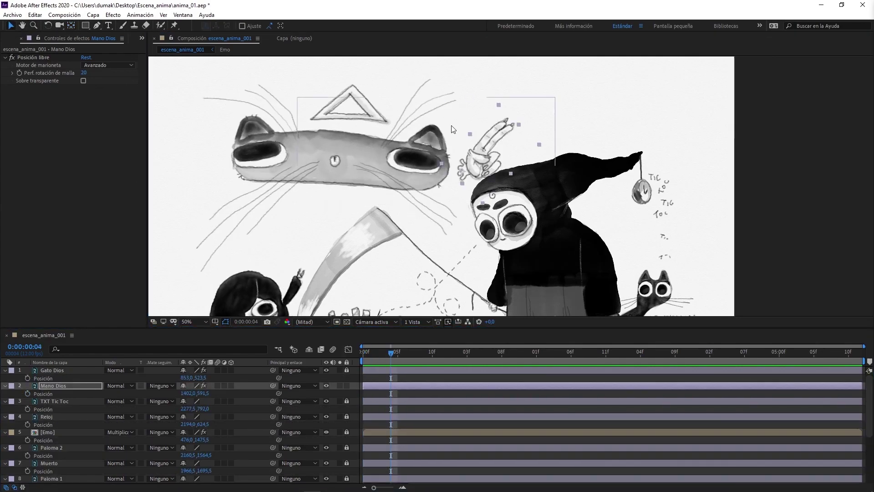
left_click_drag(482, 156, 489, 140)
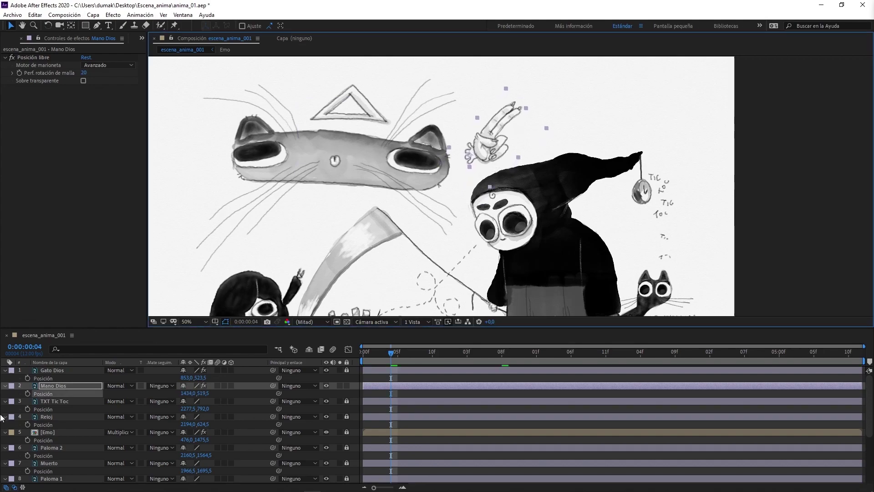
key("ctrl+s")
Collapse the Gato Dios, Mano Dios, Muerto, Paloma 2 and Paloma 1 properties
left_click(5, 370)
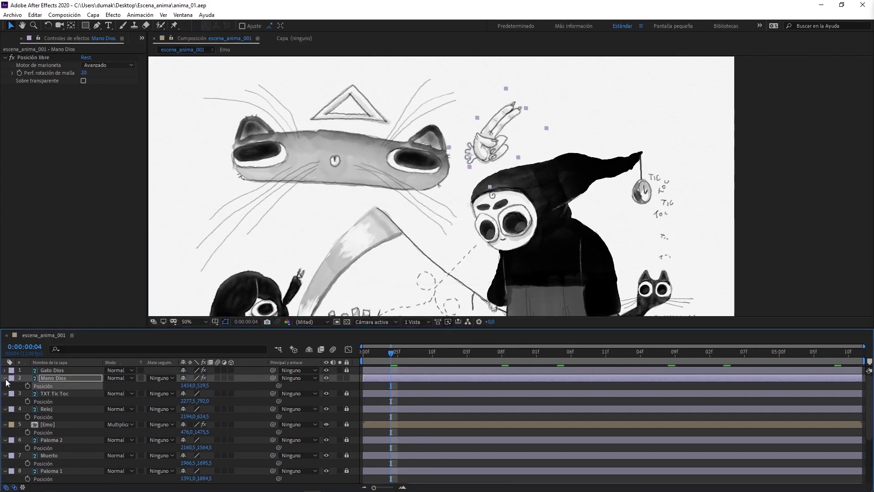
left_click(5, 378)
scroll(47, 382, "down", 2)
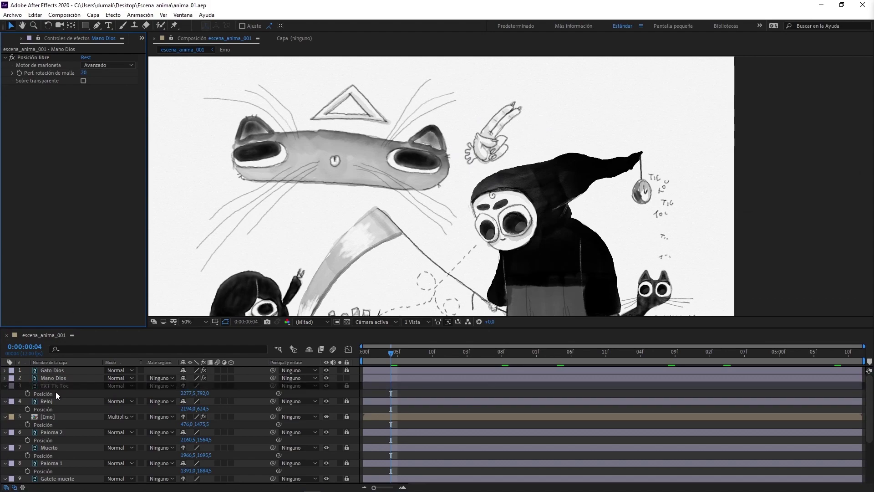
scroll(58, 396, "down", 2)
left_click(61, 472)
left_click(5, 378)
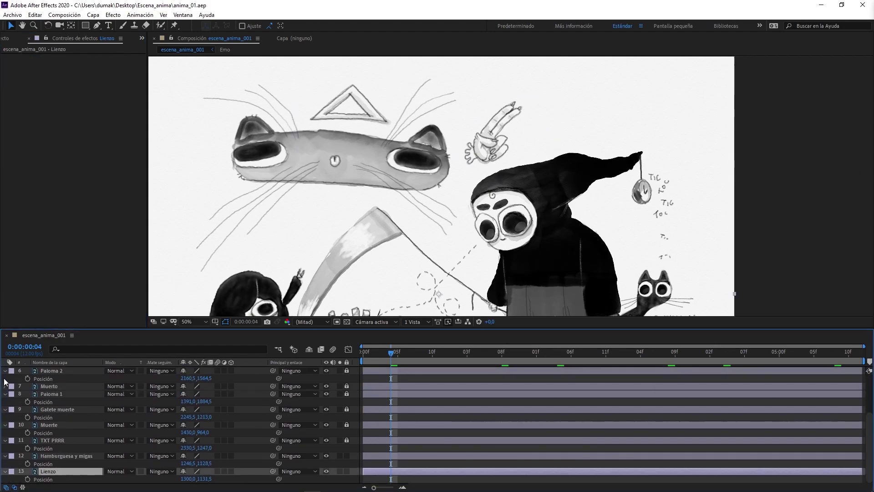
left_click(5, 370)
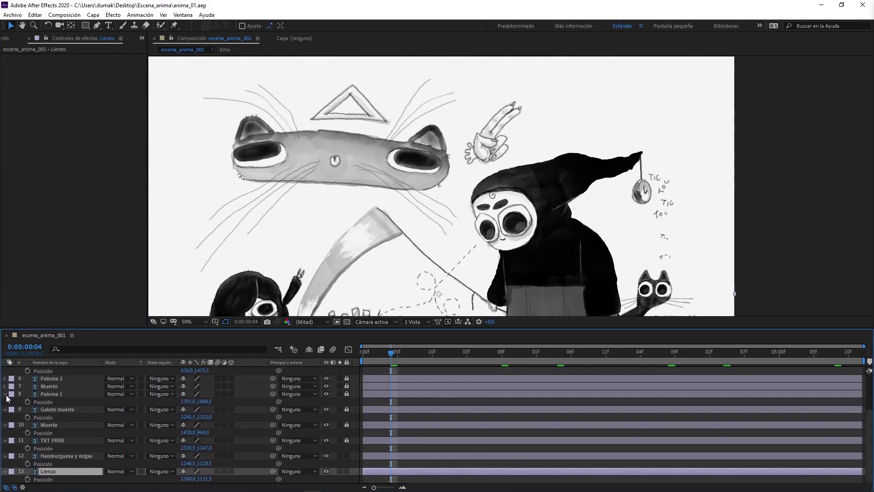
left_click(6, 394)
Hide the remaining layers' position rows and lock Hamburguesa y migas
left_click(6, 410)
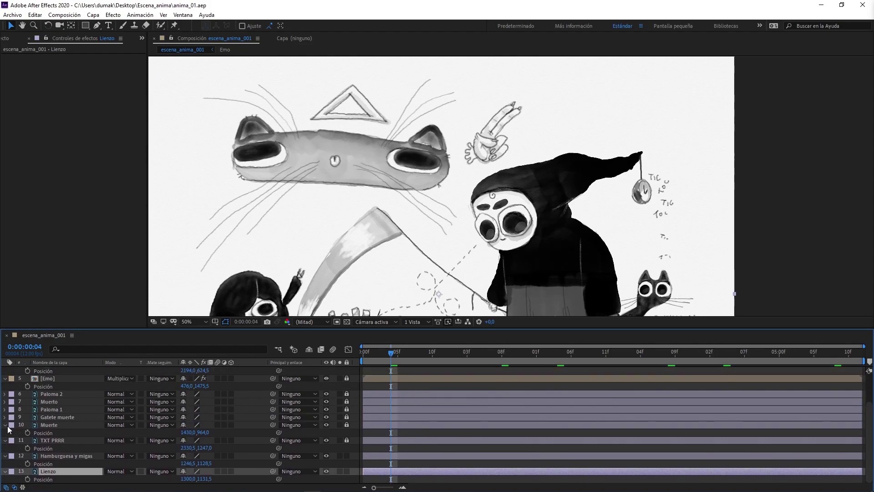
left_click(6, 424)
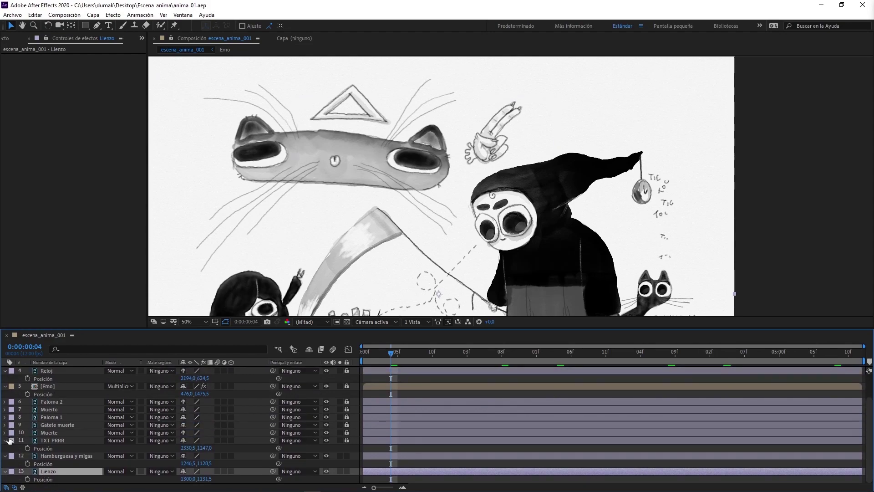
left_click(5, 440)
left_click(6, 455)
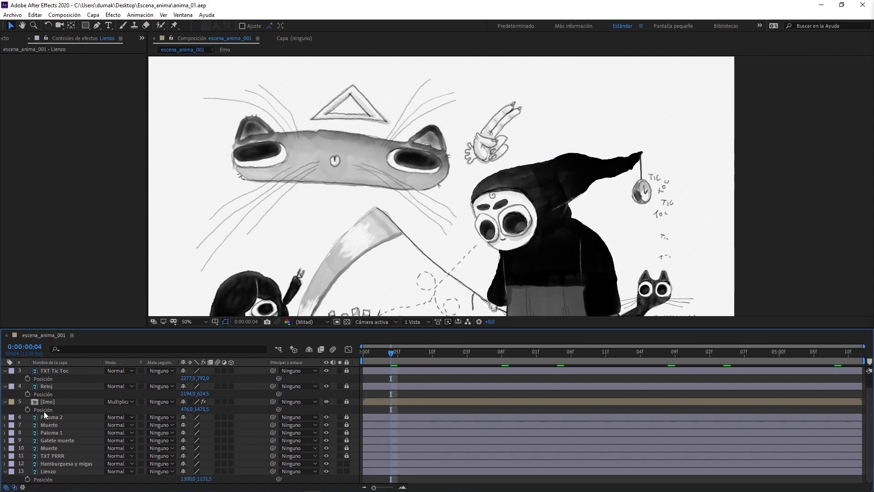
left_click(5, 386)
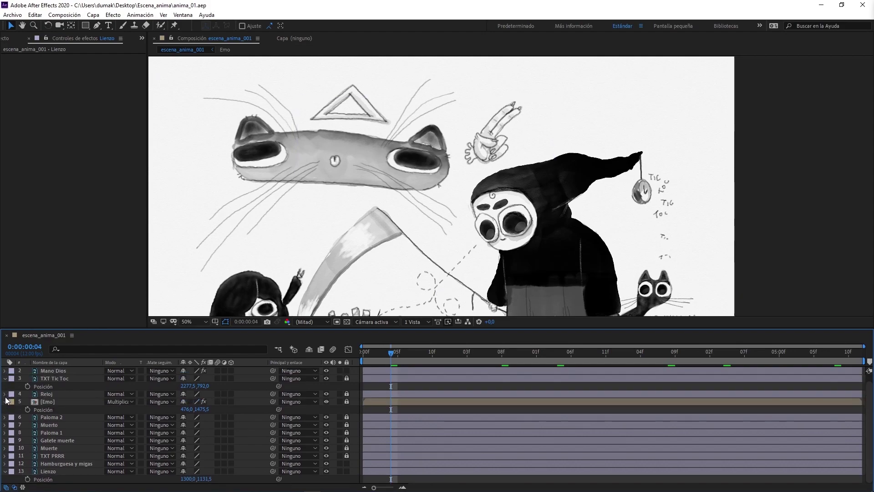
left_click(5, 401)
left_click(5, 386)
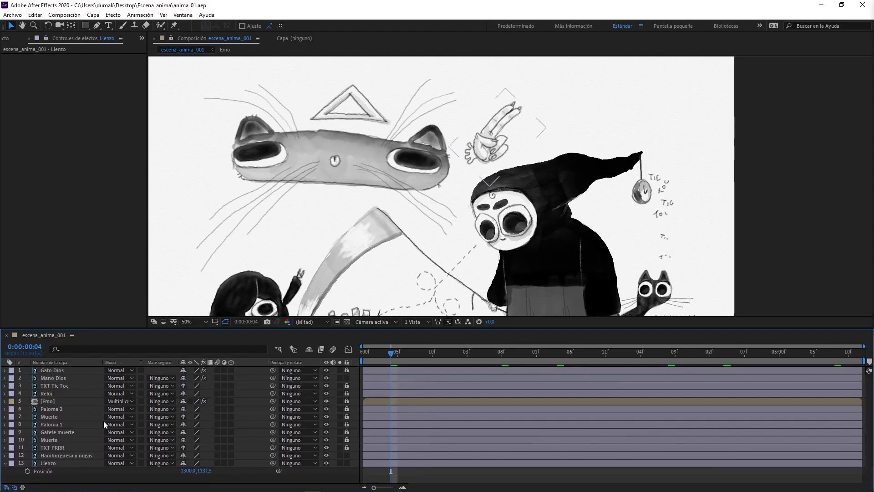
left_click(347, 455)
Lock Lienzo, then on frame 0 pull the hand's puppet pin left and down
left_click(347, 463)
left_click(61, 378)
left_click_drag(392, 353, 346, 356)
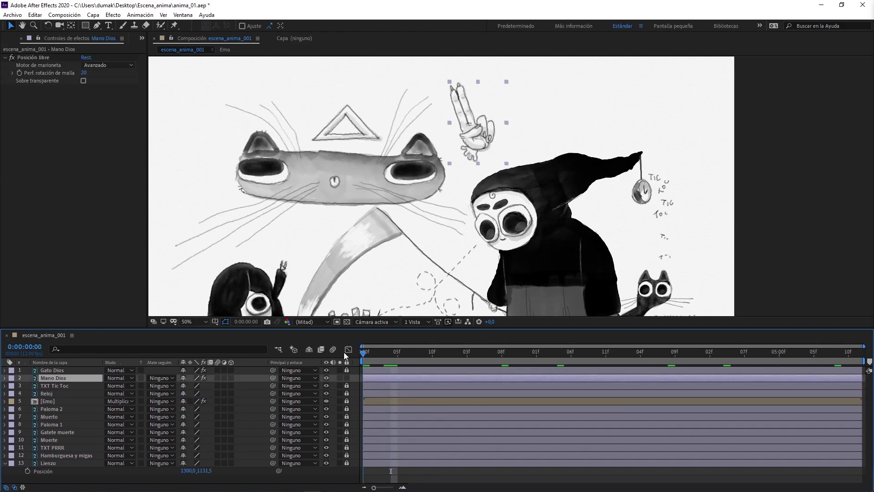
left_click(174, 25)
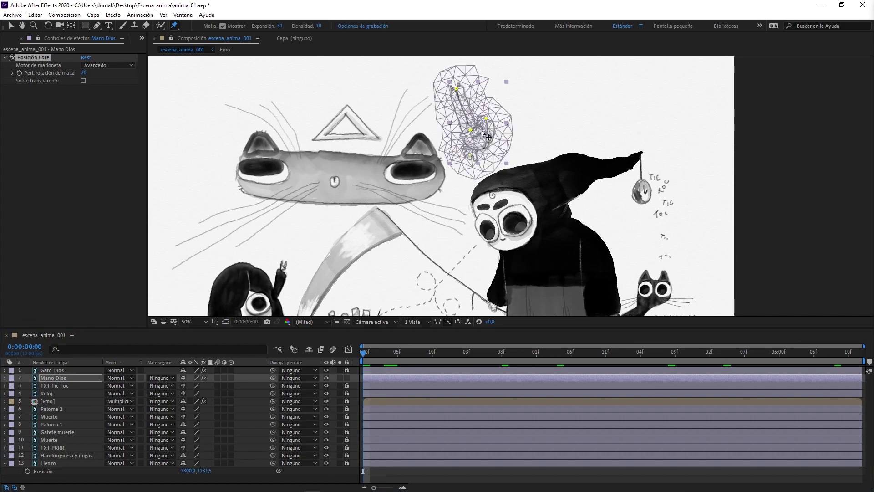
left_click(5, 378)
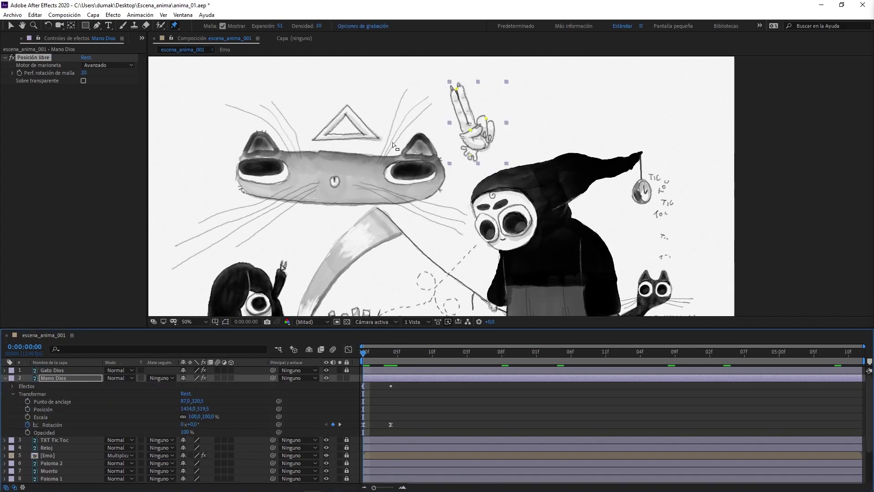
left_click_drag(457, 90, 442, 95)
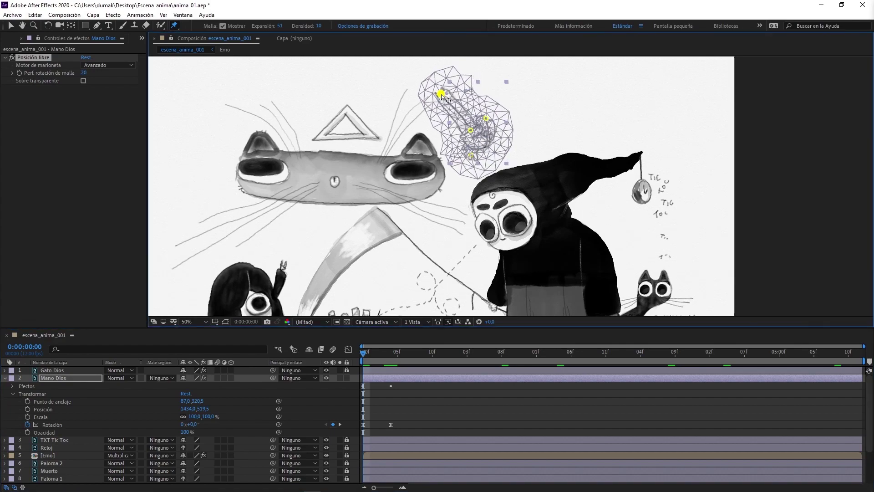
Zoom to 200% and drag the pin's motion-path handles up into an arc, then preview
scroll(442, 95, "up", 2)
key("z")
left_click(502, 194)
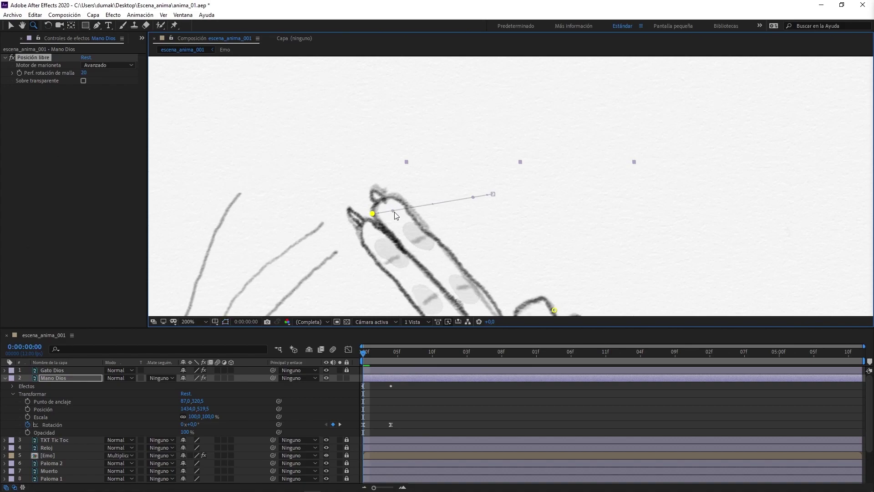
key("v")
left_click_drag(393, 211, 419, 190)
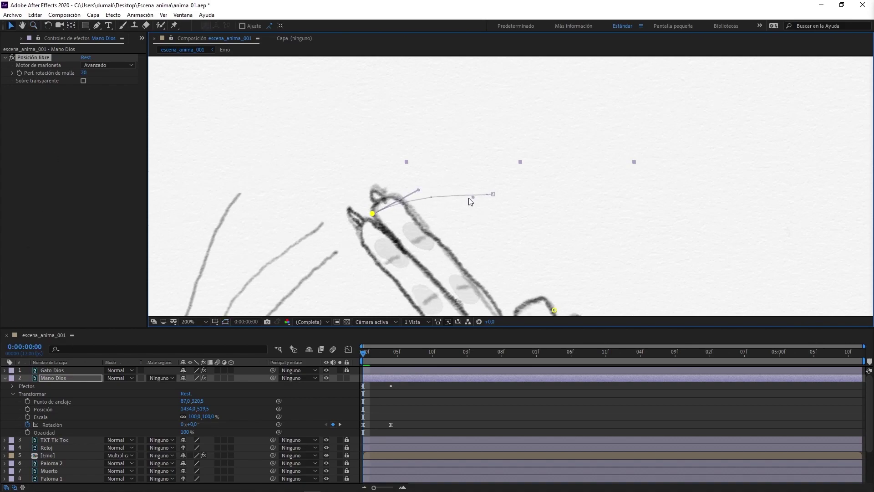
mouse_move(474, 196)
left_mouse_down()
mouse_move(462, 180)
mouse_move(405, 179)
left_mouse_up()
scroll(480, 200, "down", 4)
key("space")
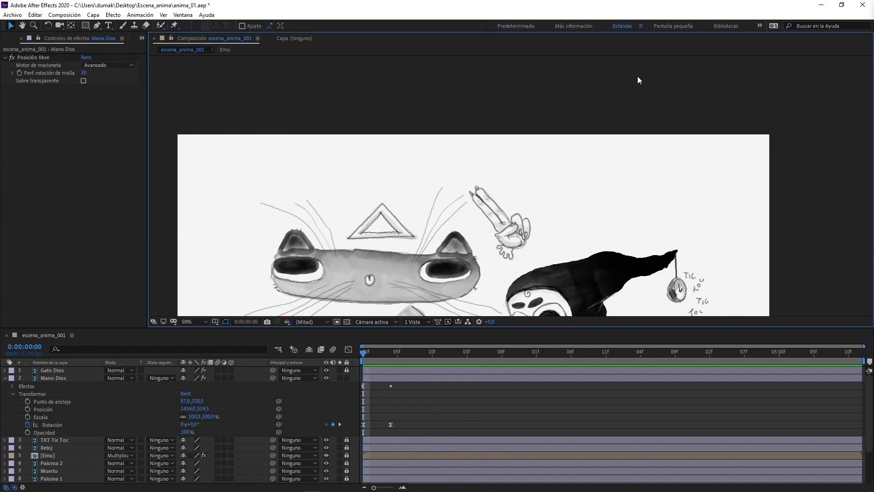
Paste the pingpong loopOut expression onto Mano Dios Rotation and save the project
left_click(59, 378)
key("u")
left_click(59, 387)
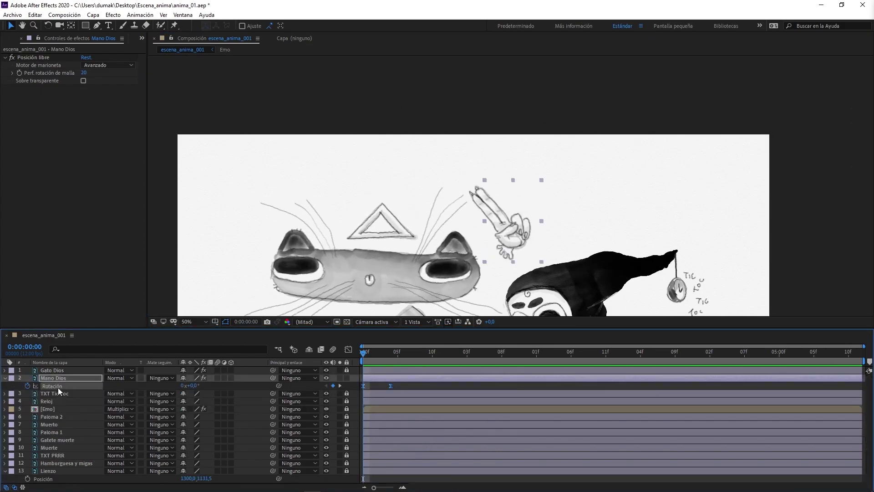
left_click(29, 387, "alt")
type("loopOut(type = \"pingpong\", numKeyframes = 0)")
left_click(89, 274)
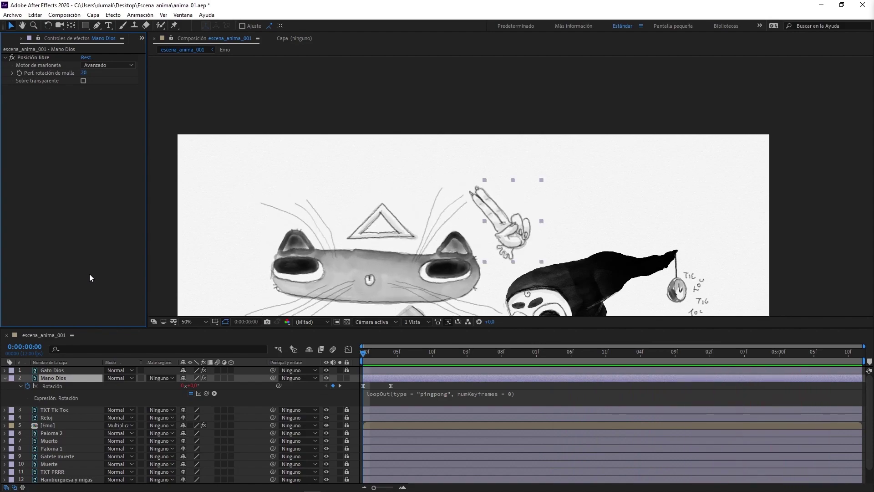
key("ctrl+s")
Pan over to the burger and lying figure, then select the Muerto layer
key("h")
left_click_drag(552, 279, 434, 93)
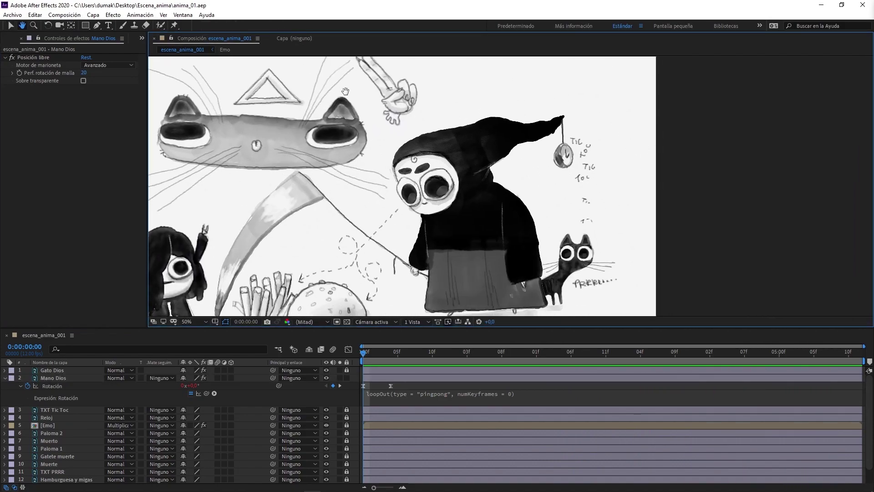
left_click_drag(503, 164, 585, 69)
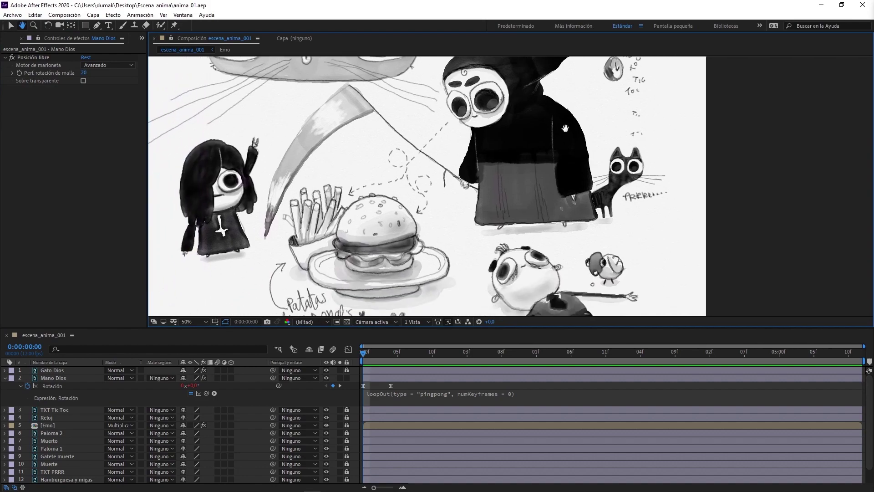
left_click_drag(590, 176, 552, 137)
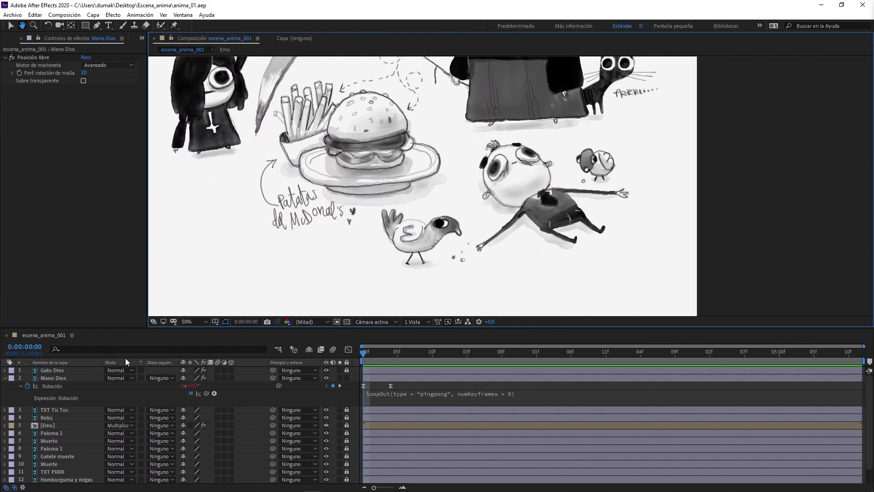
key("v")
left_click(6, 378)
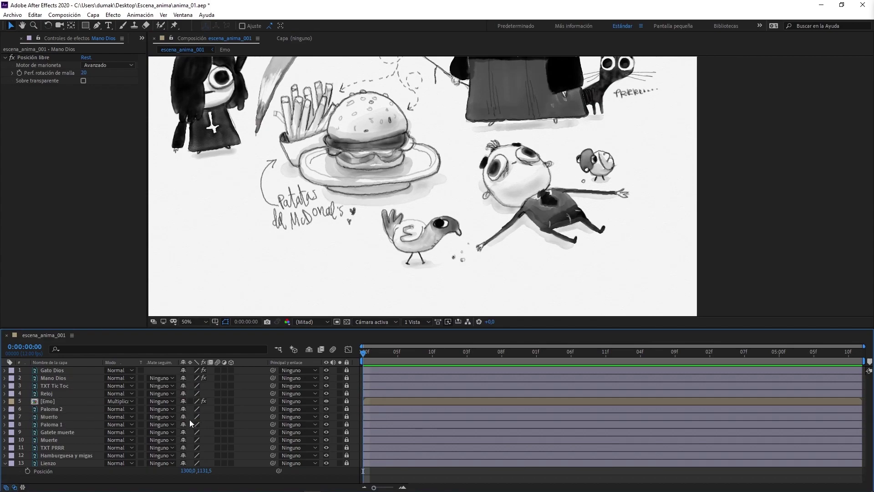
left_click(55, 416)
left_click_drag(571, 166, 456, 183)
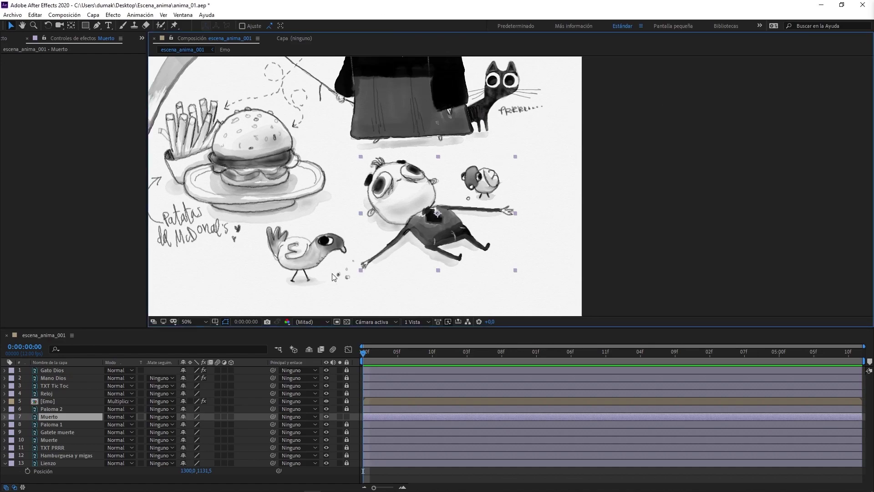
Place puppet pins on Muerto's body, two on his torso and one on each leg
scroll(452, 209, "up", 1)
scroll(452, 210, "up", 1)
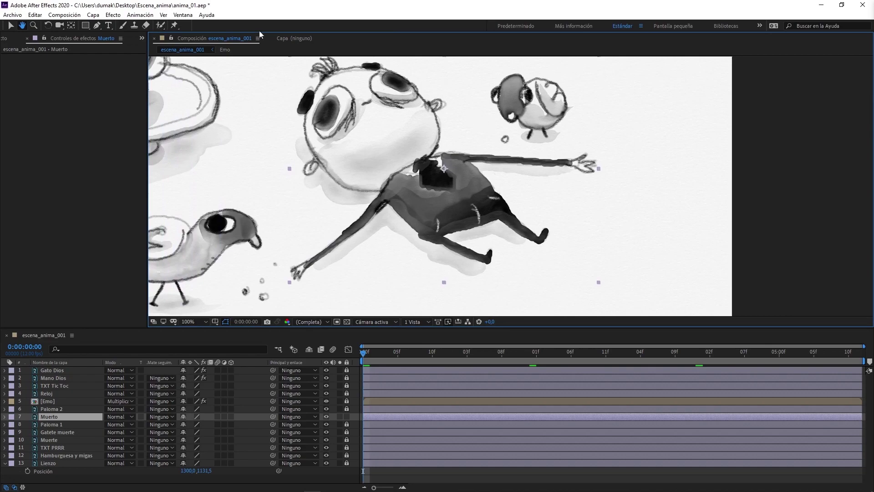
left_click(175, 25)
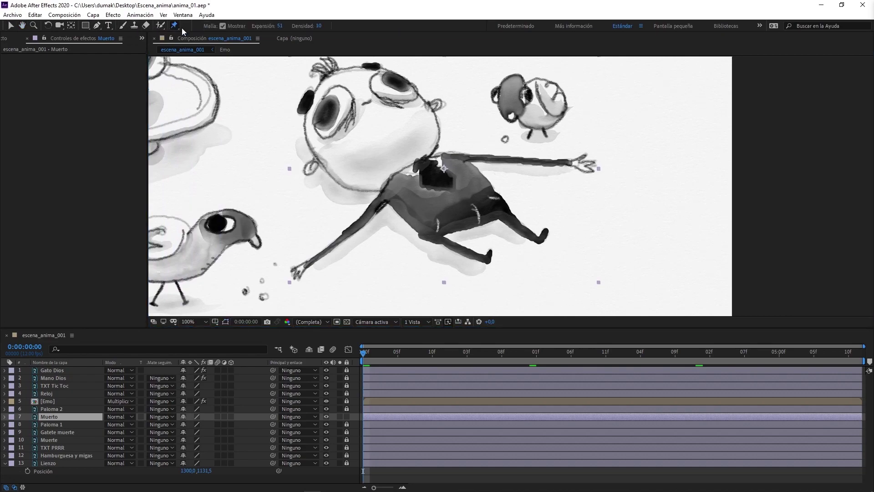
left_click(435, 230)
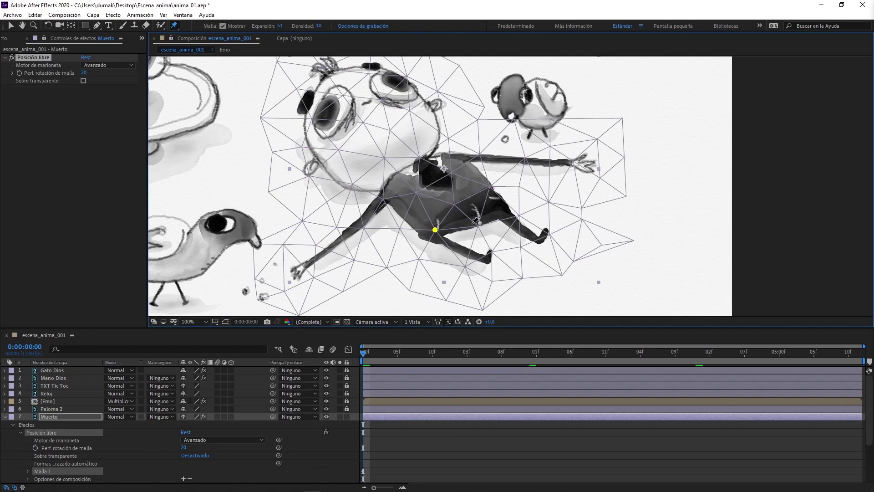
left_click(470, 219)
left_click(501, 211)
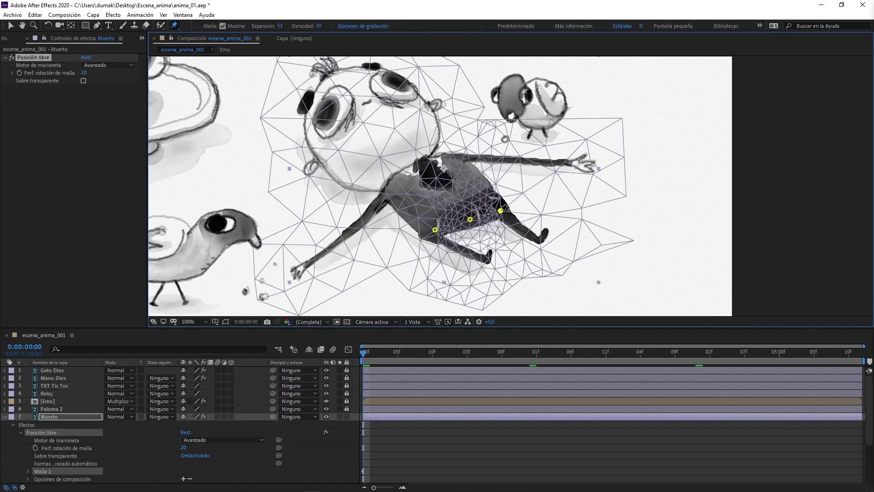
left_click(486, 260)
left_click(541, 242)
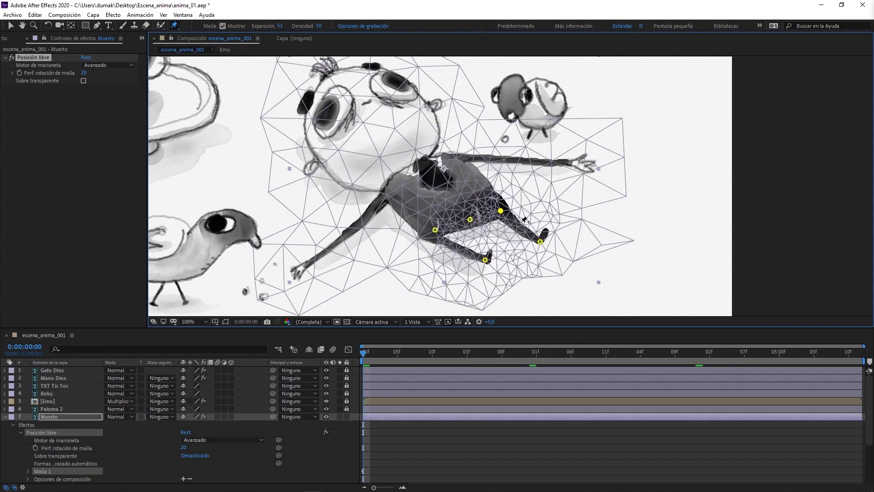
Pin Muerto's left arm, both shoulders, his right arm and the ends of both hands
left_click(426, 213)
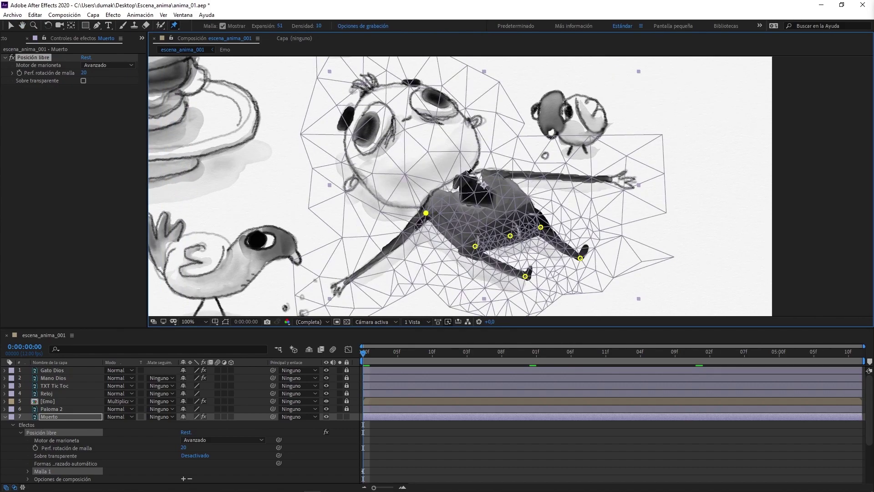
left_click(434, 195)
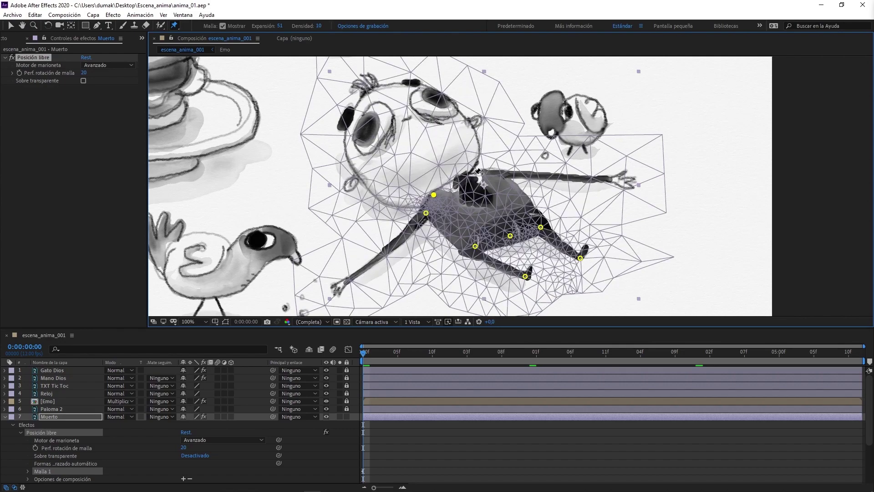
left_click(474, 173)
left_click(505, 174)
left_click(618, 180)
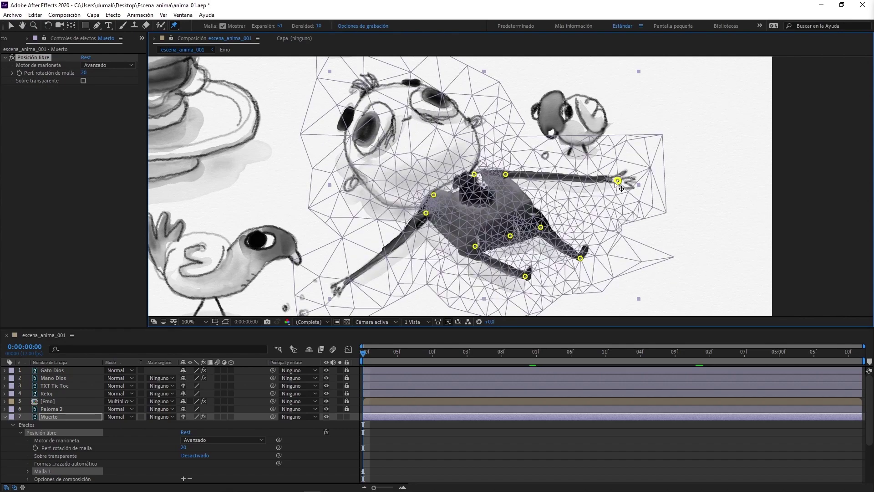
left_click(343, 286)
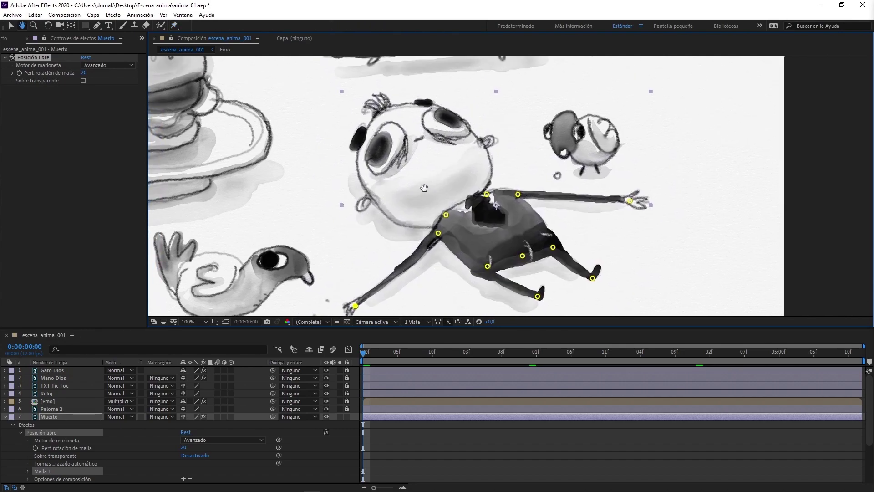
At frame 10, raise Muerto's left hand pin as a pose test, then return to frame 0
left_click_drag(411, 168, 391, 90)
left_click_drag(363, 352, 432, 352)
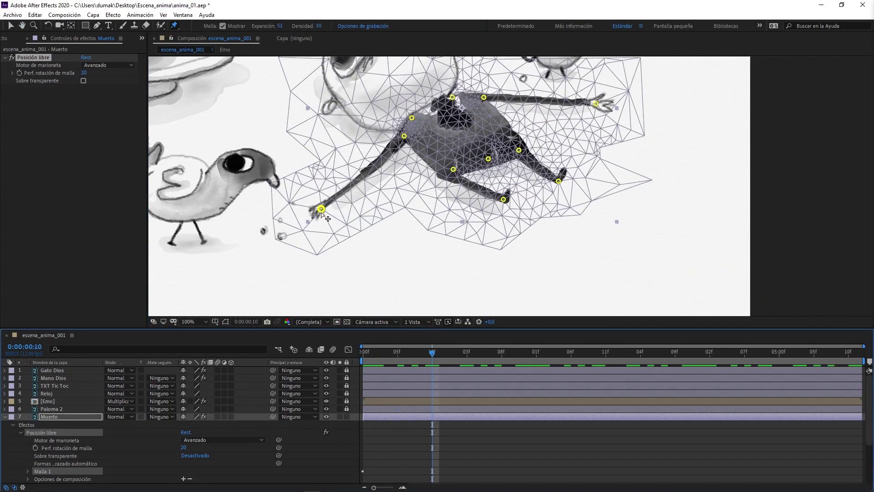
left_click_drag(322, 210, 395, 122, "ctrl")
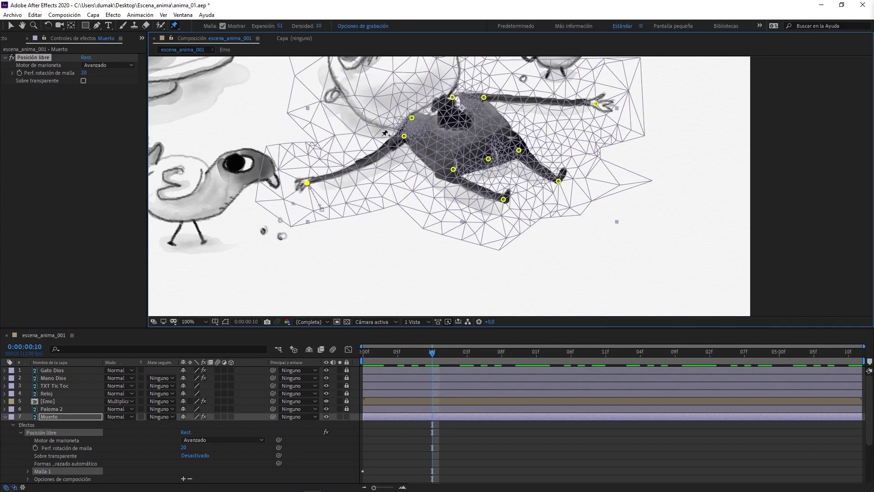
key("Home")
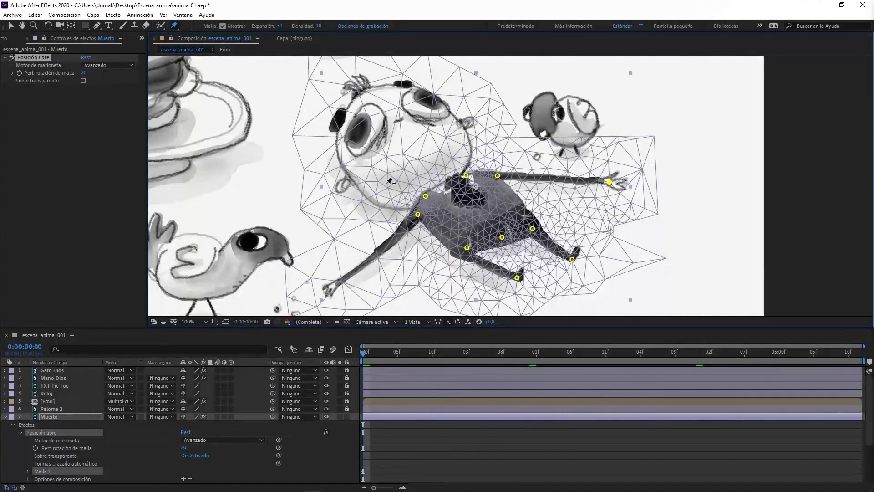
Add puppet pins to Muerto's body, the top of his head, his face and his left hand
left_click(346, 183)
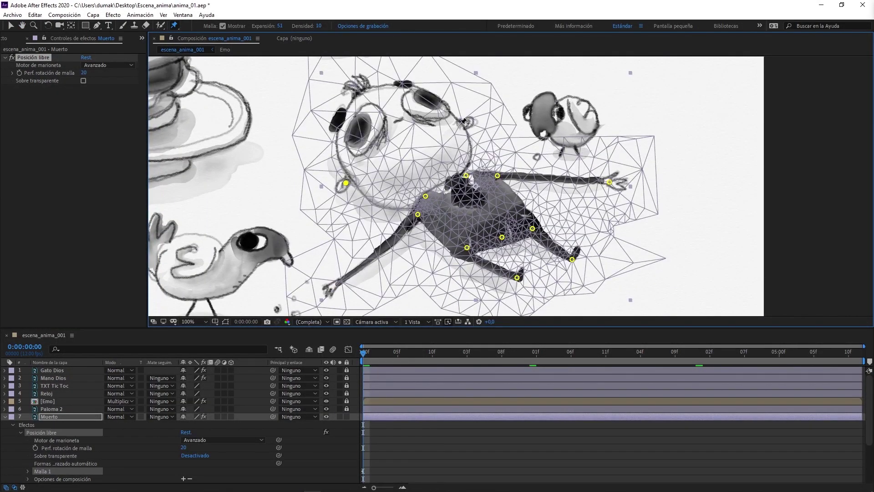
left_click(465, 124)
left_click(374, 93)
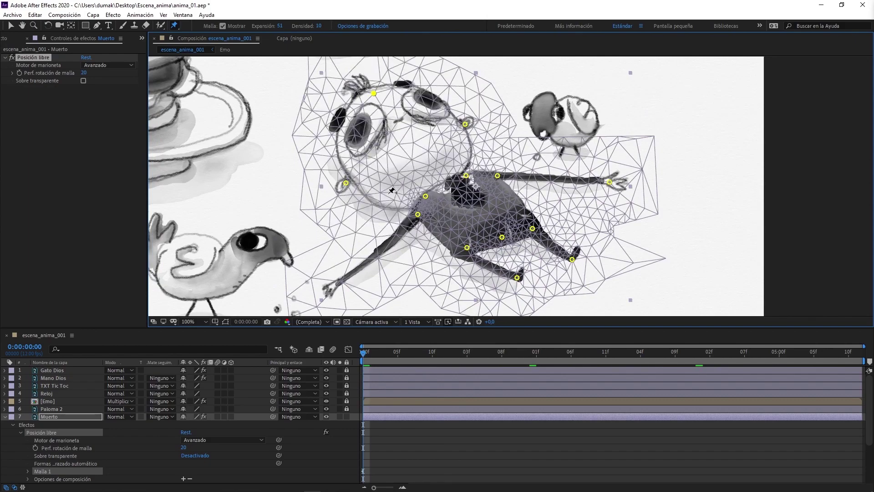
left_click(409, 136)
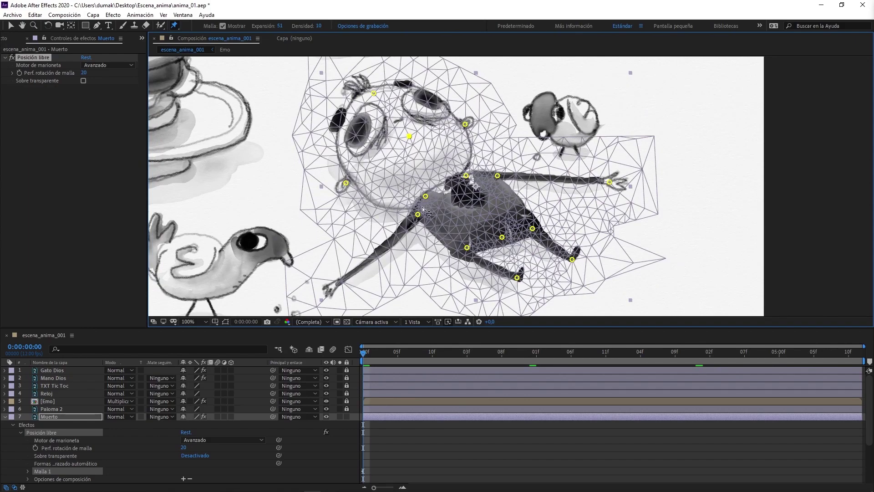
left_click(335, 286)
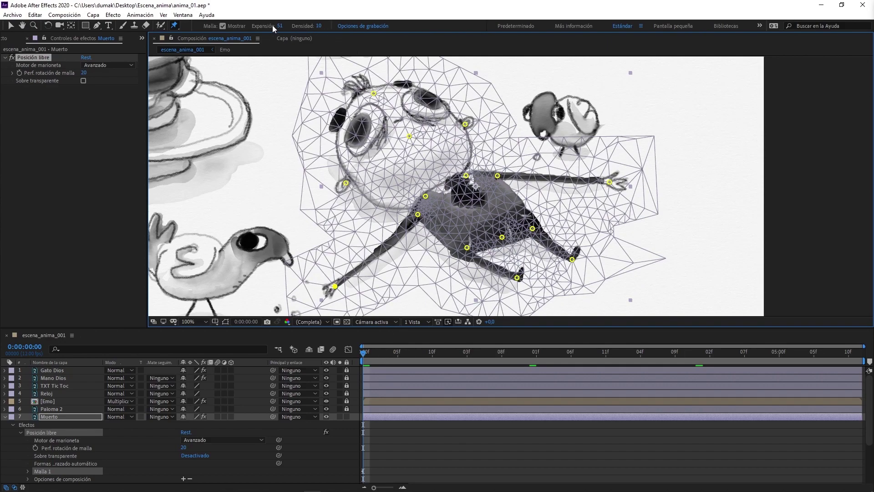
Set the puppet mesh Expansión to 10
left_click_drag(280, 26, 278, 26)
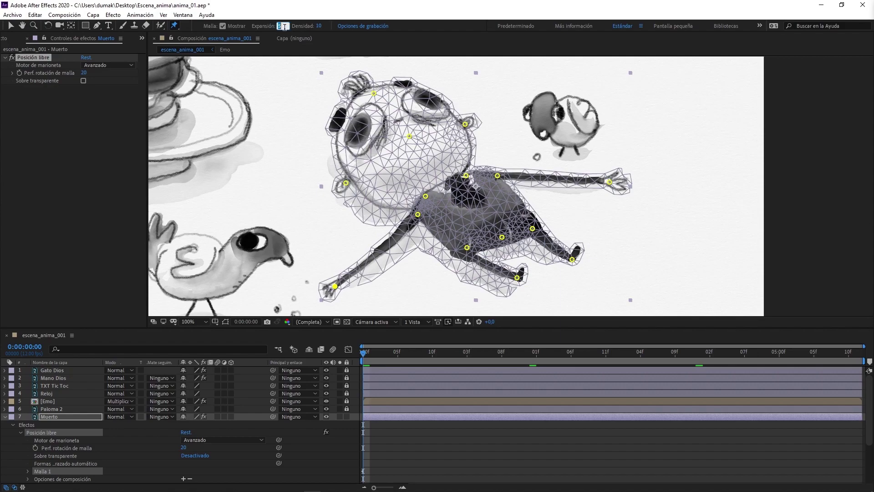
type("10")
key("Return")
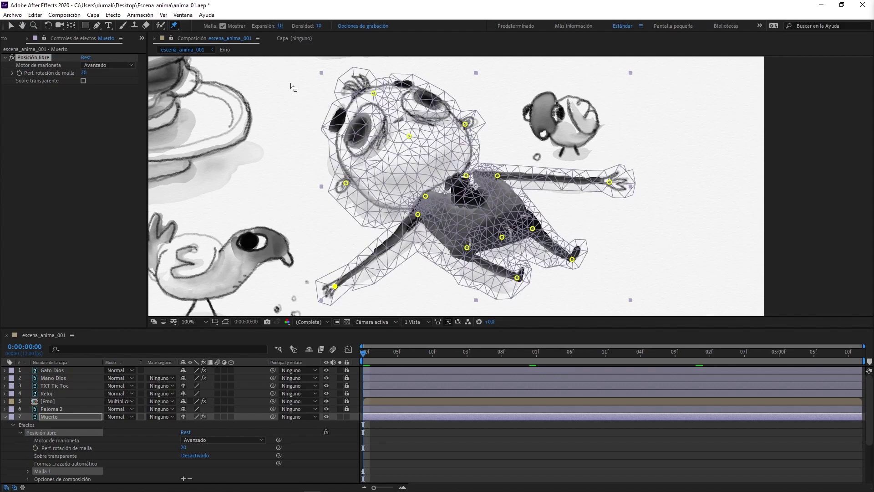
left_click(279, 26)
Try Expansión 20 and a left-arm bend at frame 10, then undo both and return to frame 0
type("20")
key("Return")
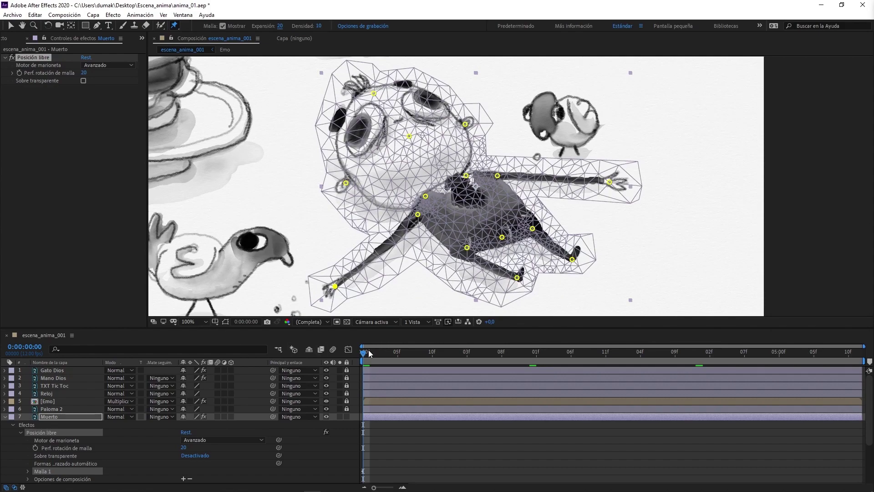
left_click_drag(370, 353, 435, 359)
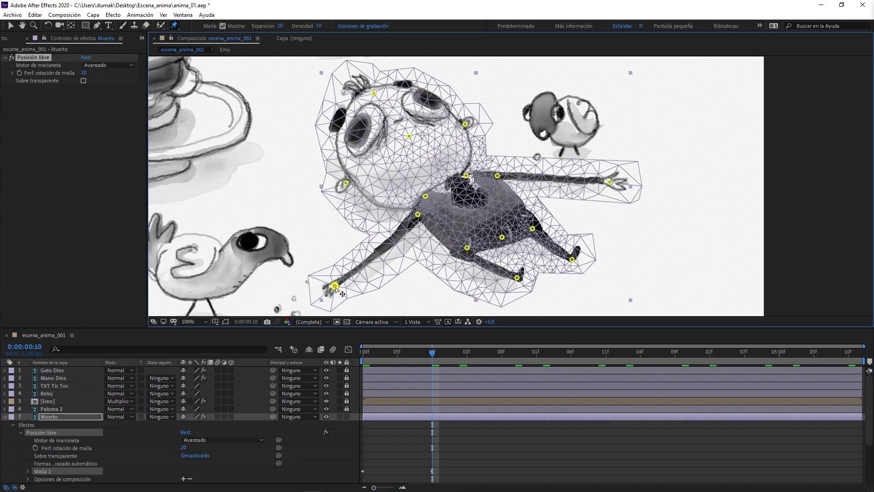
left_click_drag(336, 286, 325, 252)
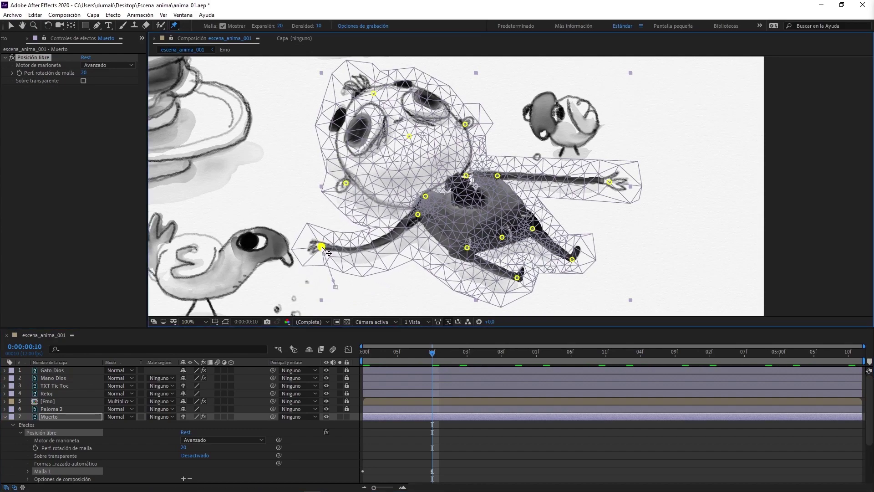
key("ctrl+z")
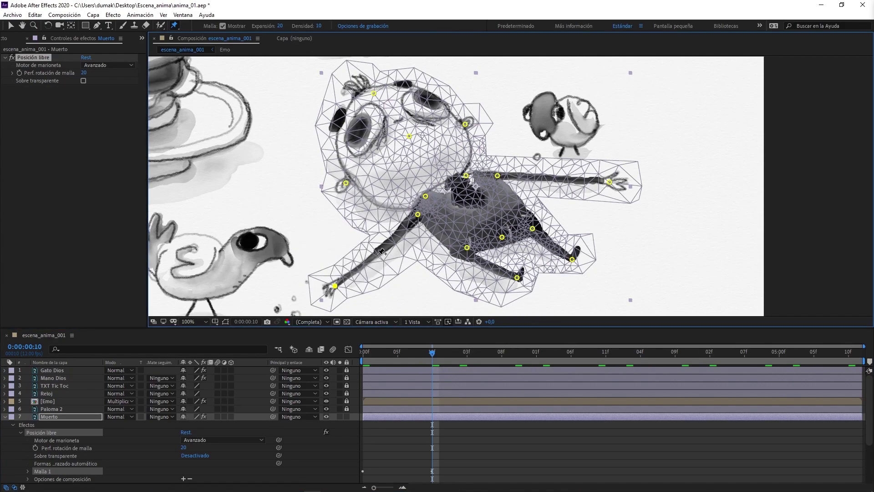
key("ctrl+z")
key("Home")
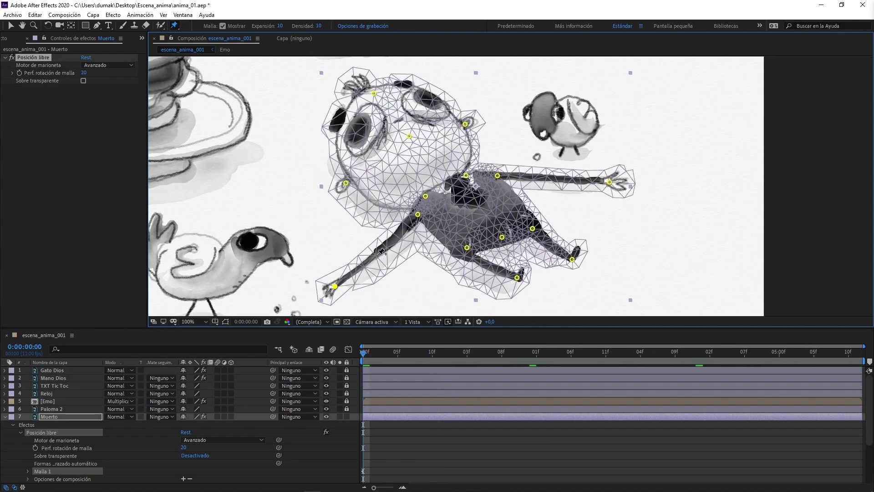
Add pins to Muerto's lower left arm, right arm and both legs, then go to frame 10
left_click(379, 253)
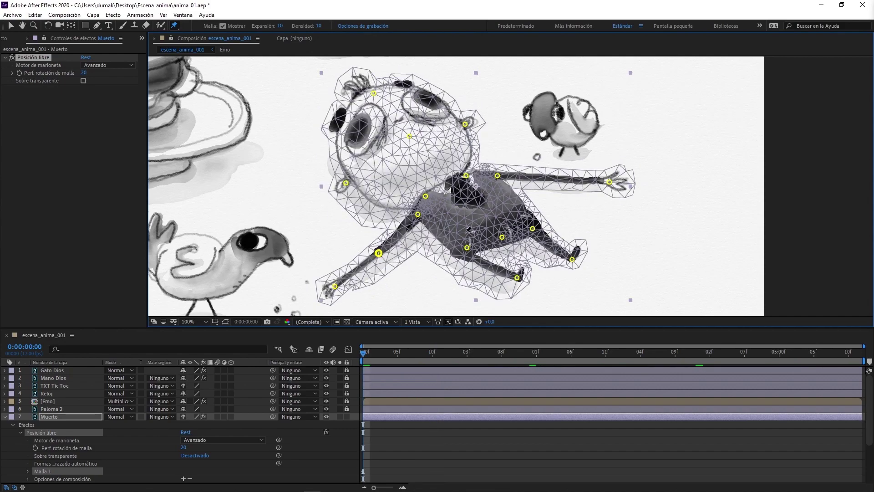
left_click(557, 178)
left_click(487, 264)
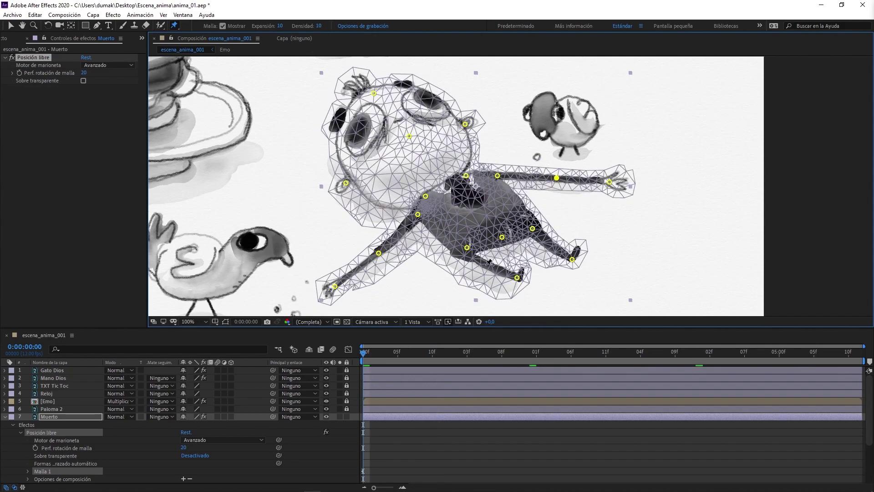
left_click(547, 242)
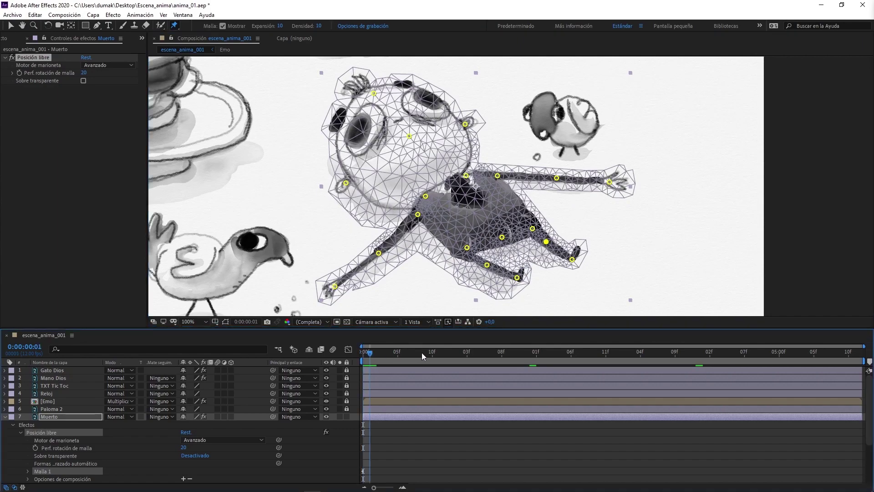
left_click_drag(362, 351, 432, 352)
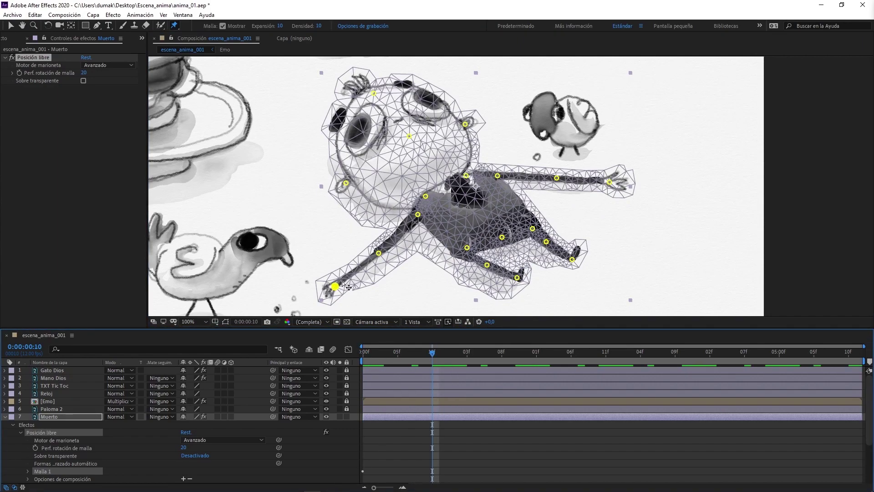
Raise Muerto's left hand and arm, then fine-tune the left elbow pin
left_click(378, 252)
left_click_drag(334, 287, 321, 270)
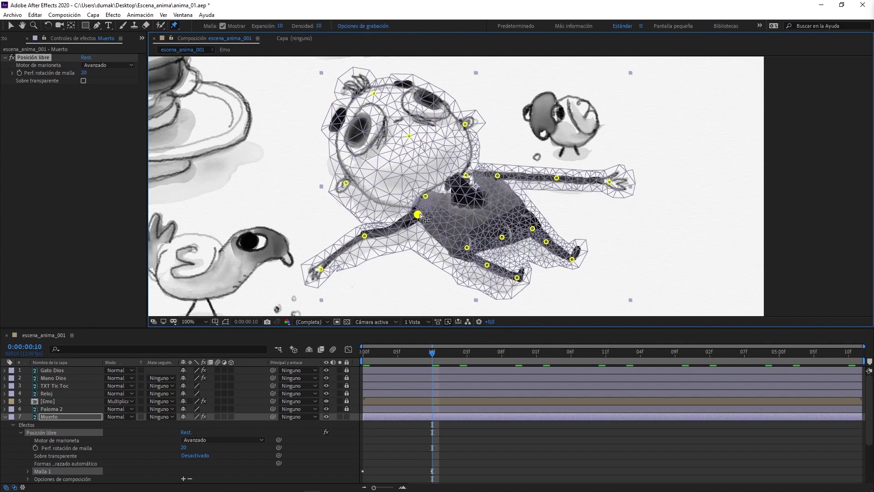
mouse_move(321, 269)
left_mouse_down()
mouse_move(318, 248)
mouse_move(367, 245)
left_mouse_up()
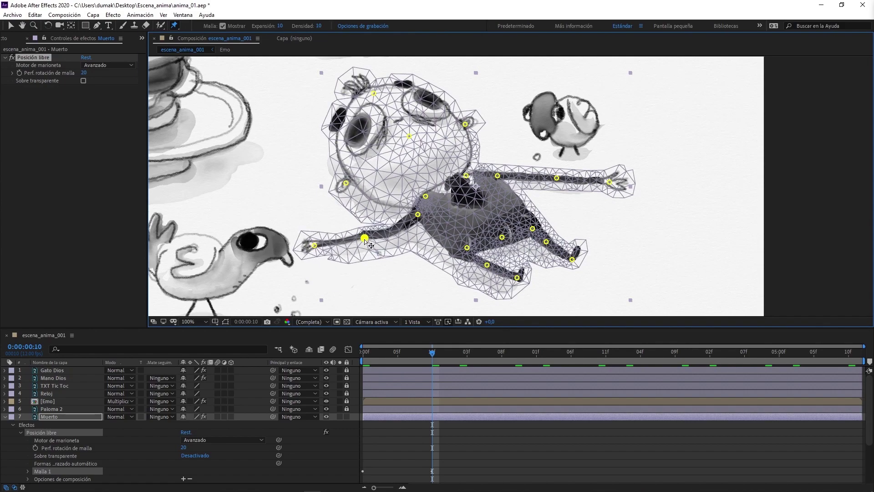
left_click(314, 245)
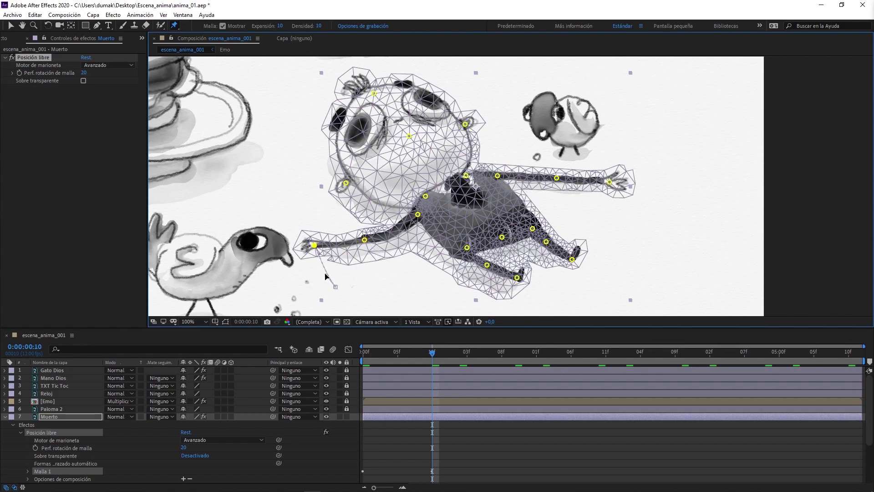
left_click(365, 240)
left_click_drag(369, 246, 370, 248)
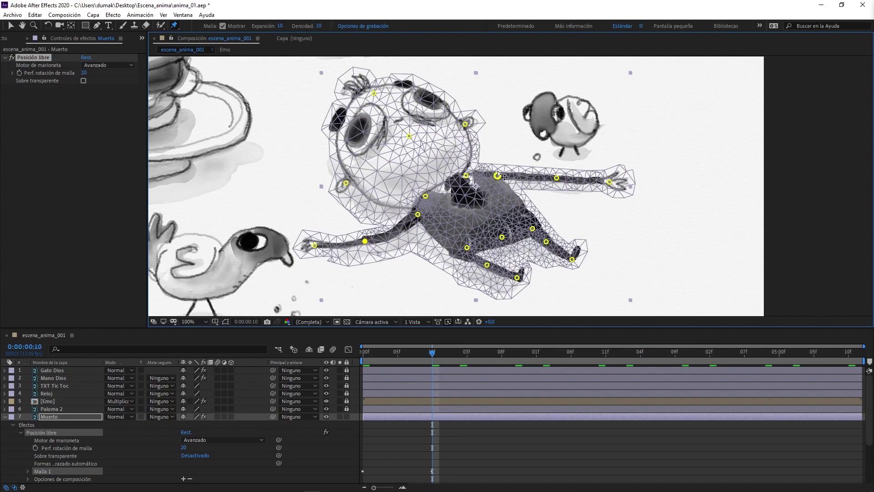
Swing Muerto's right arm and hand up toward the bird
left_click(557, 178)
left_click_drag(610, 183, 604, 165)
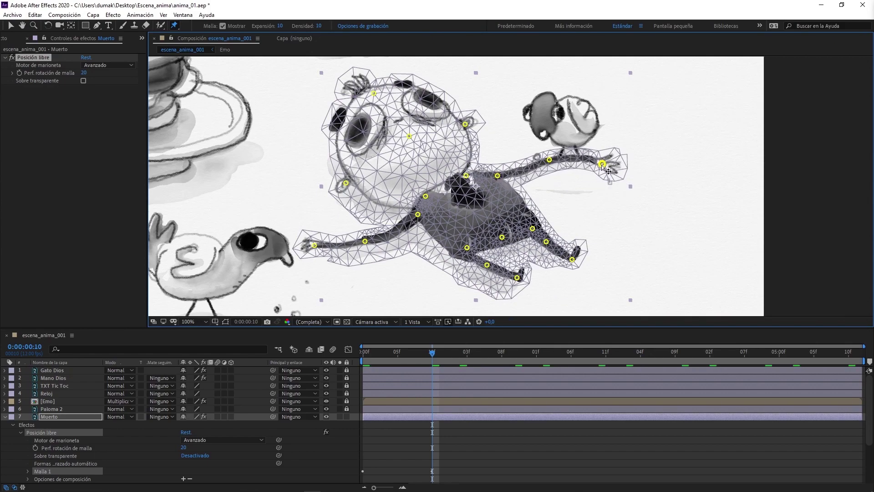
left_click_drag(602, 164, 587, 132)
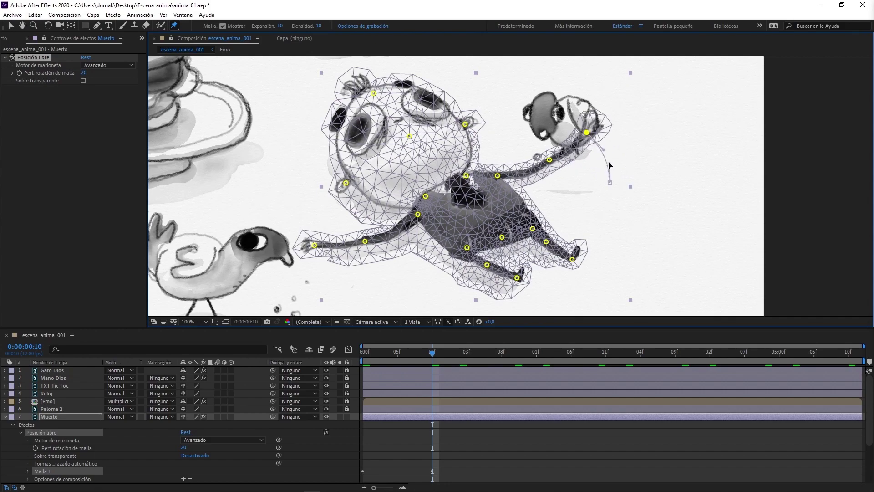
Move the foot and knee pins together to stretch the leg down-left
left_click(518, 278)
left_click(487, 264, "shift")
left_click_drag(517, 278, 502, 290)
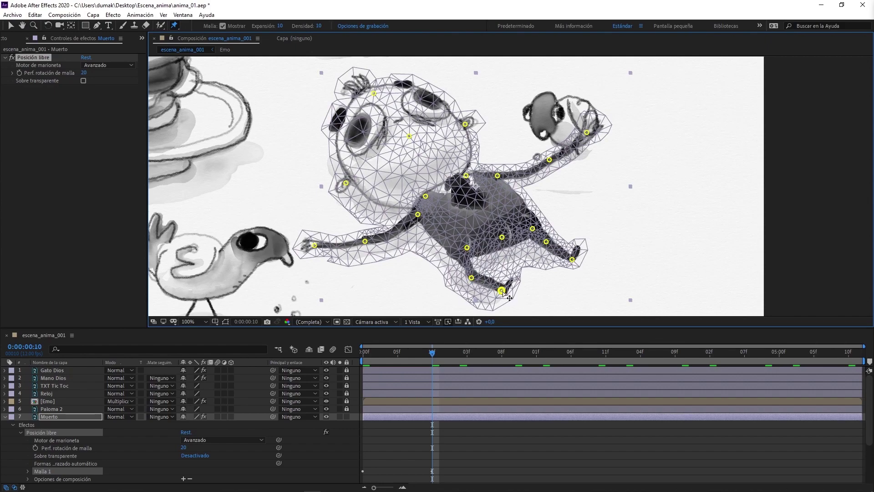
mouse_move(503, 292)
left_mouse_down()
mouse_move(489, 303)
mouse_move(476, 275)
left_mouse_up()
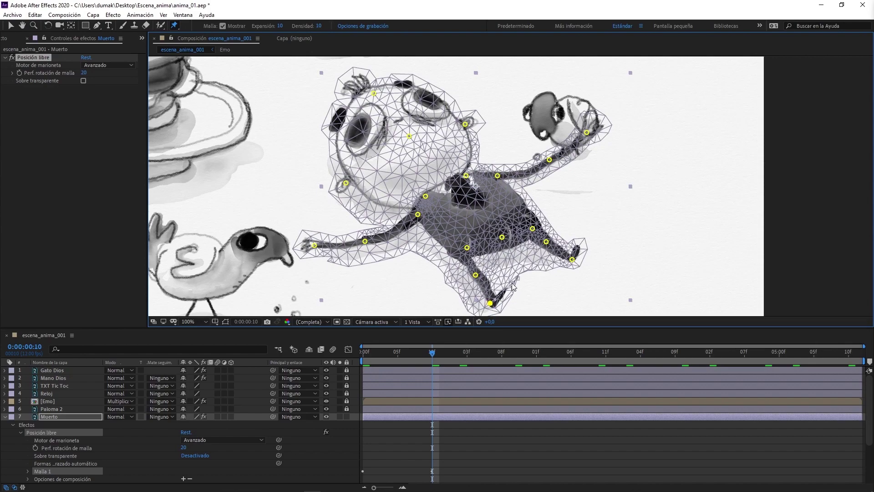
mouse_move(493, 300)
left_mouse_down()
mouse_move(501, 301)
mouse_move(486, 254)
mouse_move(493, 257)
left_mouse_up()
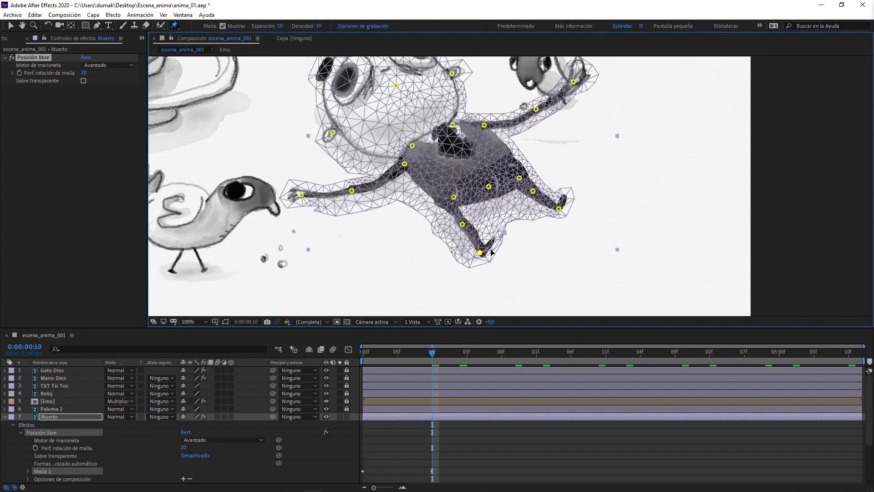
Shift the right hand and forearm pins up-right, then scrub the timeline to preview the pose
left_click(560, 209)
left_click(532, 192, "shift")
left_click_drag(533, 191, 543, 188)
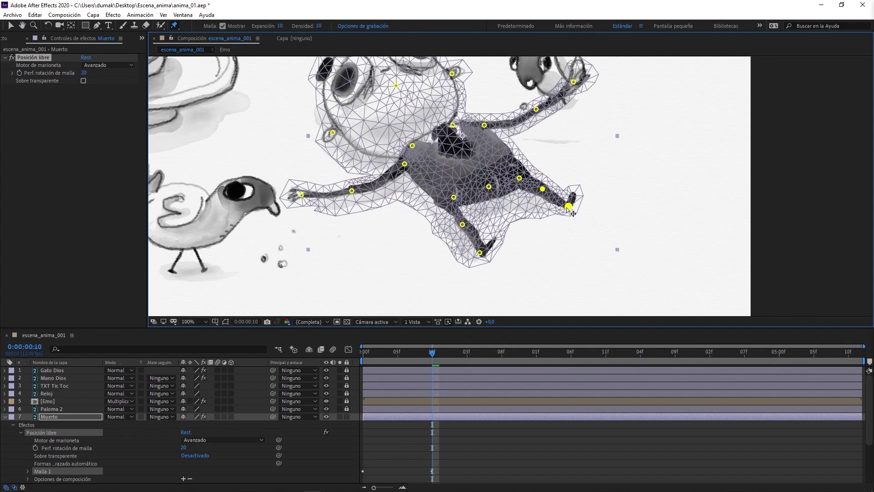
left_click(569, 207)
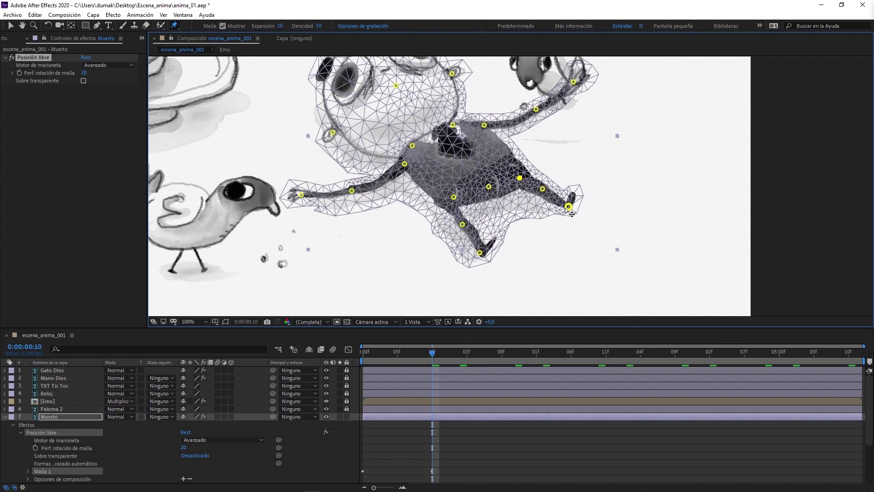
left_click_drag(570, 208, 572, 202)
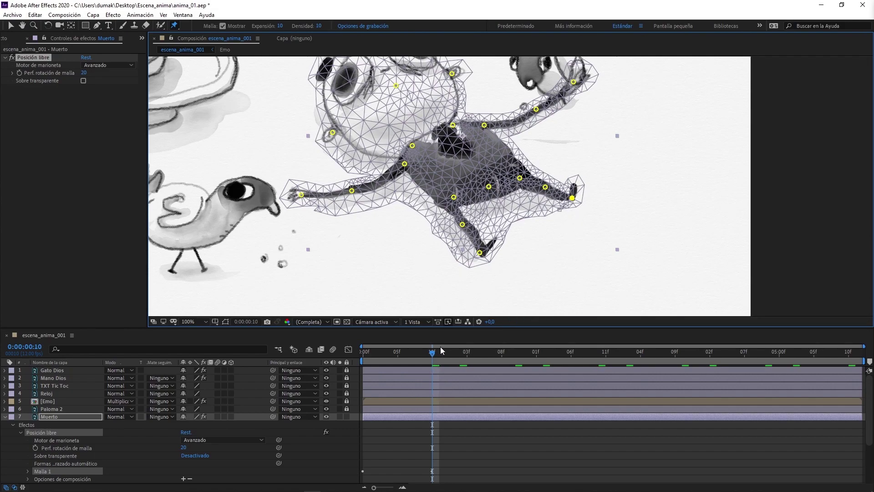
mouse_move(441, 349)
left_mouse_down()
mouse_move(404, 354)
mouse_move(440, 352)
left_mouse_up()
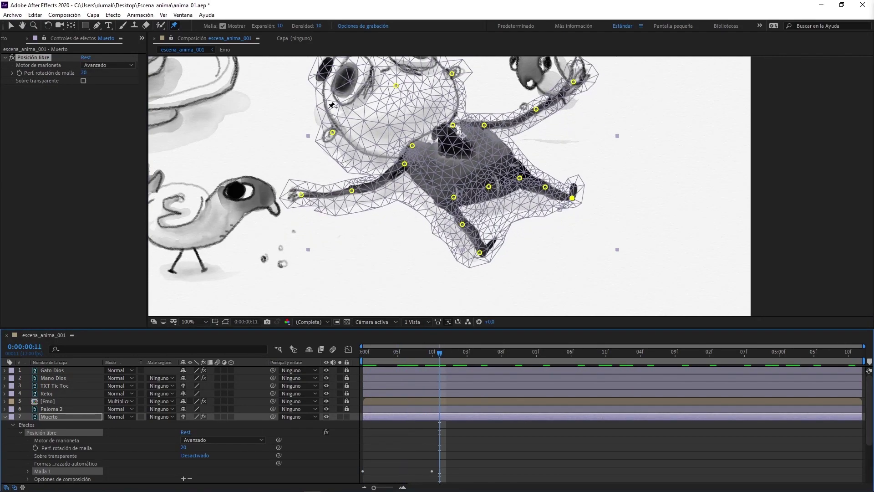
Raise the puppet mesh Expansión to 16
left_click(281, 26)
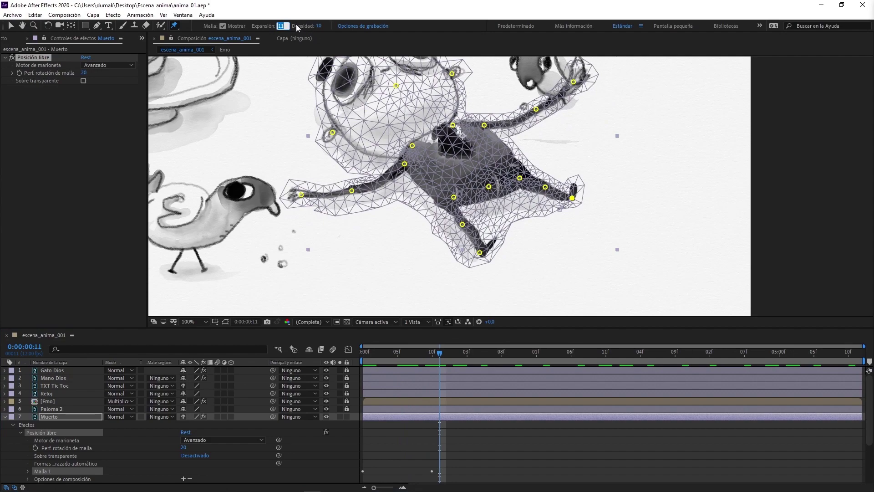
key("Up")
key("Up")
key("Return")
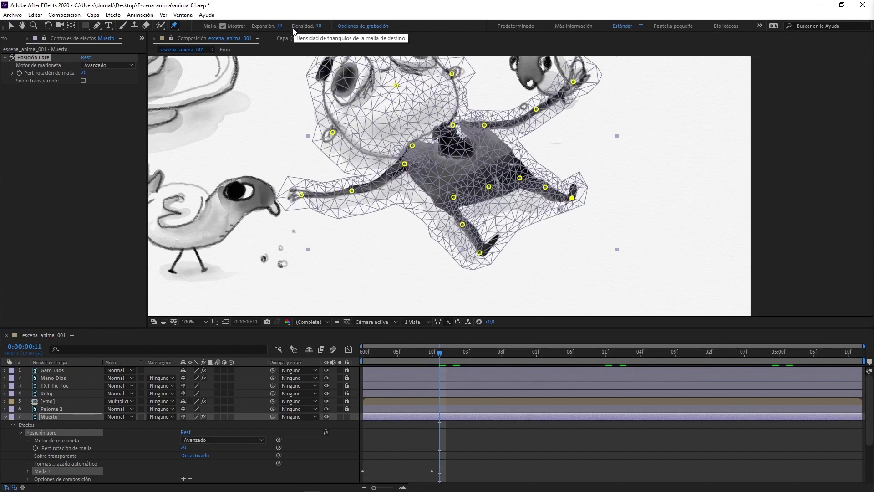
left_click_drag(278, 26, 281, 28)
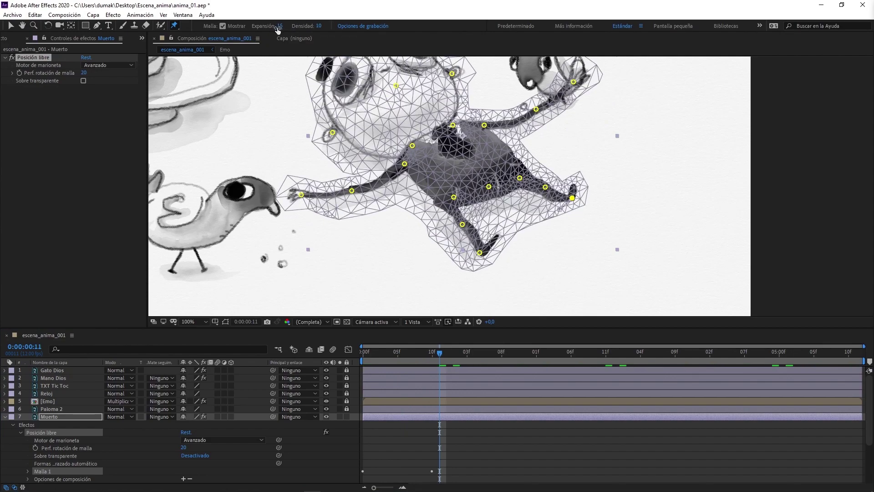
key("Return")
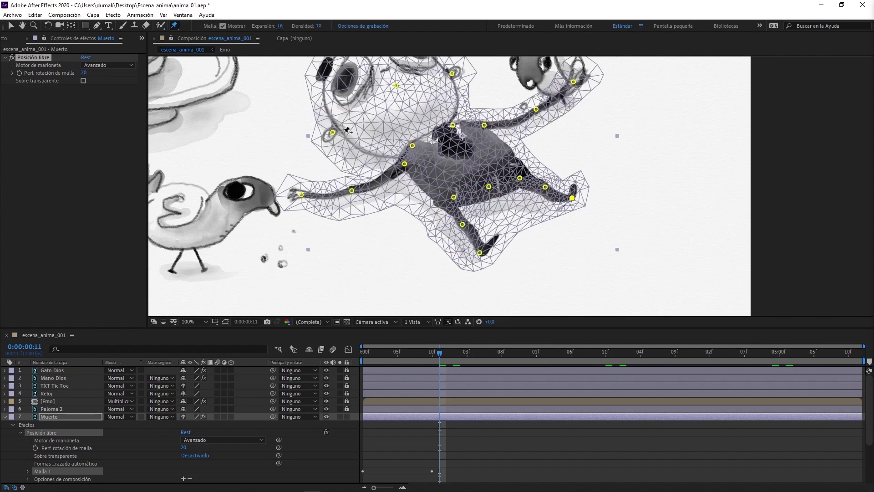
Nudge the upper-arm pin slightly left and lower the mesh Densidad to 8
left_click(352, 191)
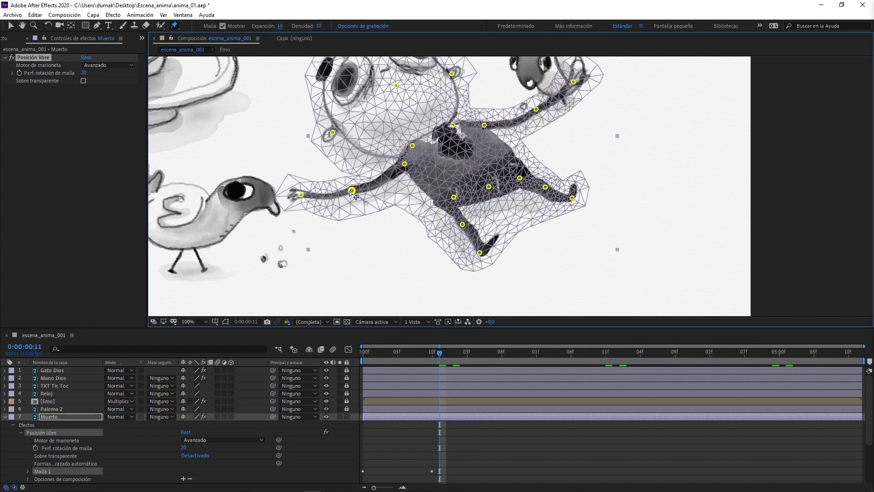
left_click_drag(536, 110, 531, 109)
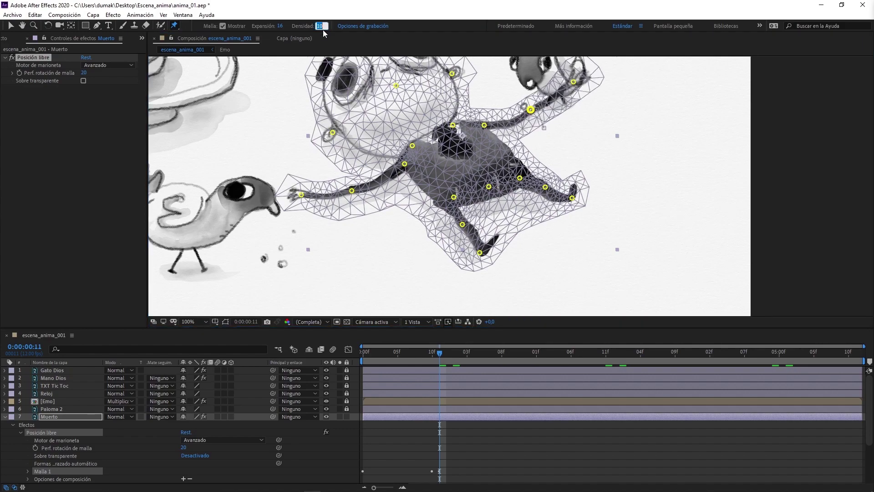
left_click_drag(321, 26, 317, 27)
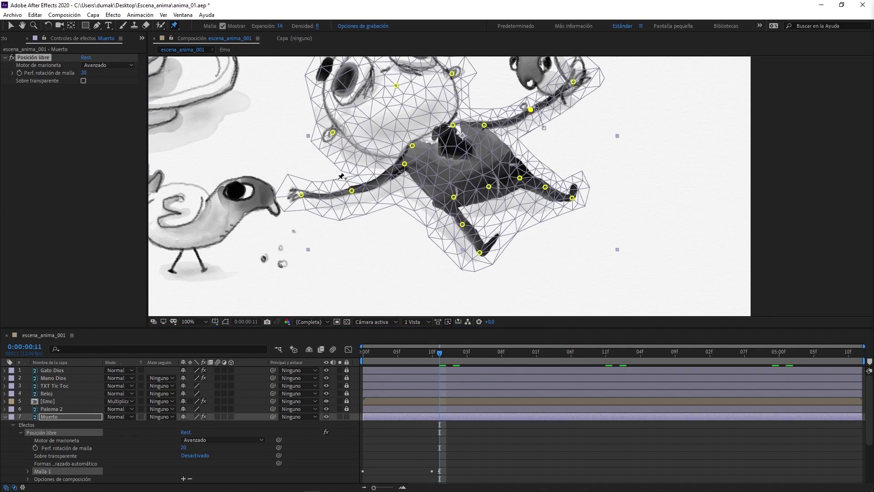
scroll(444, 192, "down", 2)
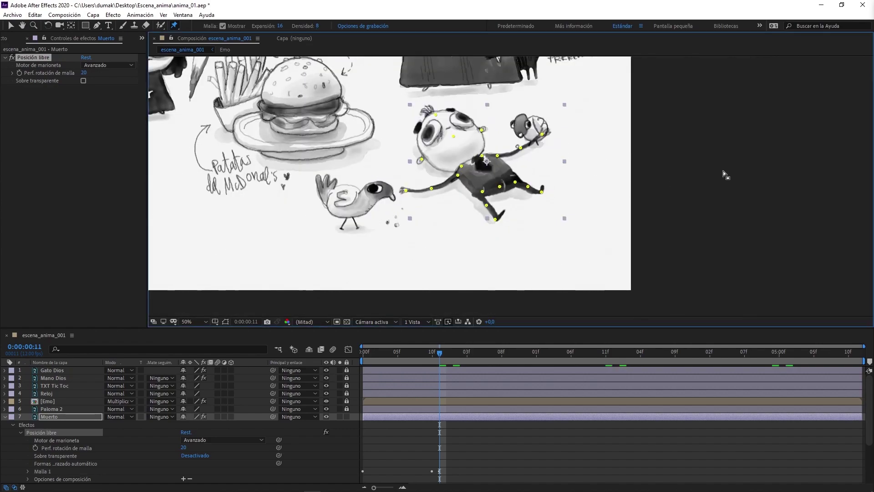
Preview the puppet animation and expand Malla 1 > Deformación in an enlarged timeline
key("space")
key("space")
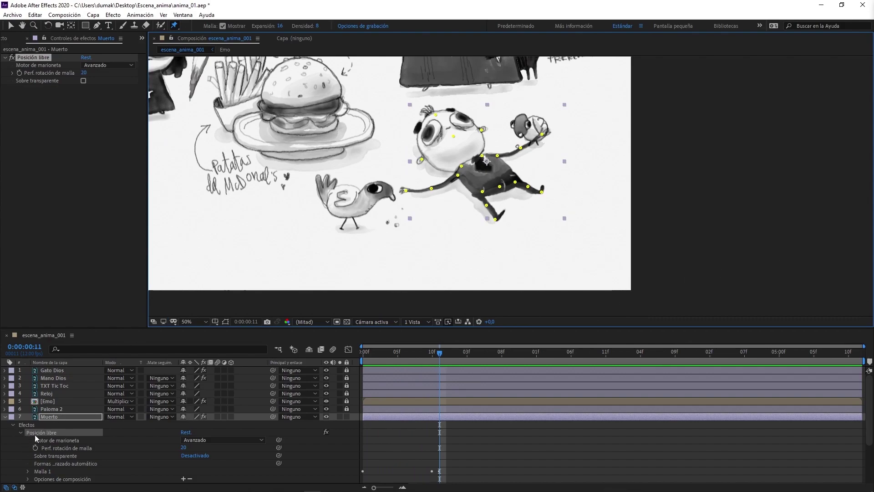
scroll(45, 446, "down", 3)
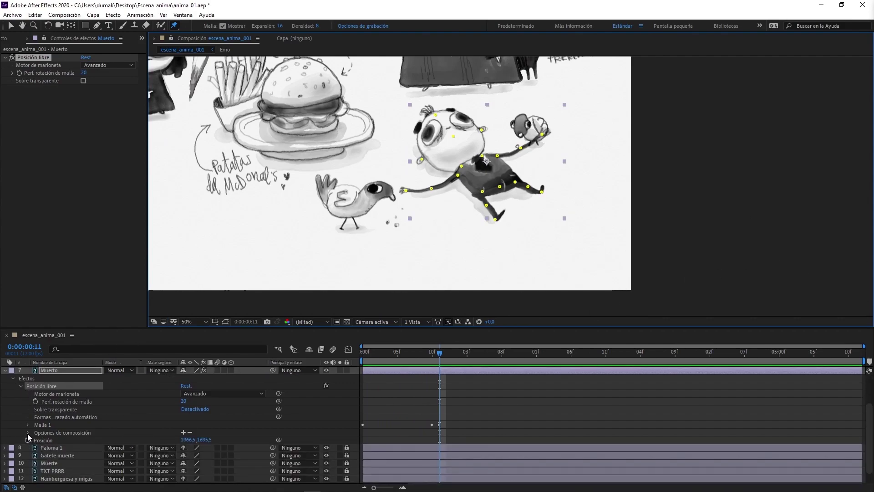
left_click(28, 425)
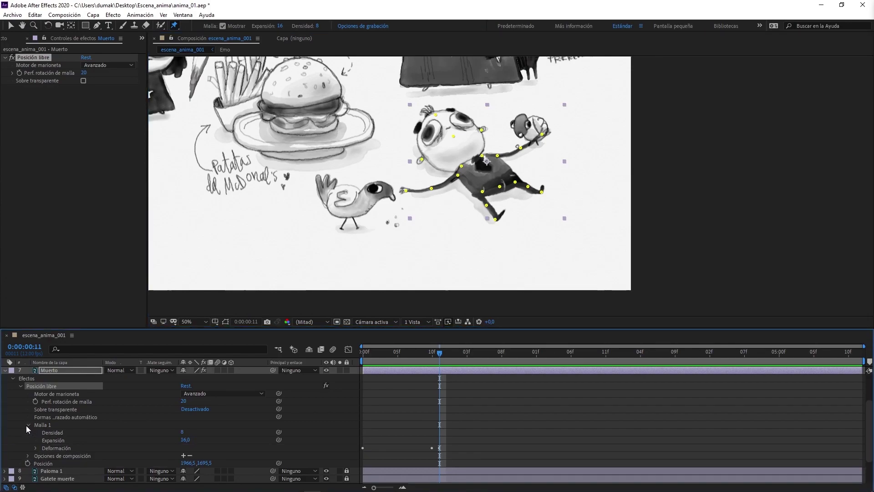
left_click(36, 448)
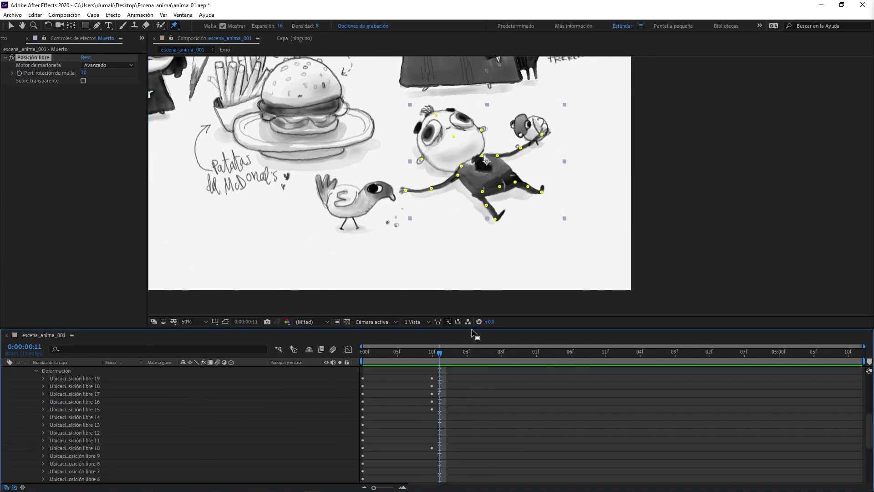
left_click_drag(477, 328, 477, 246)
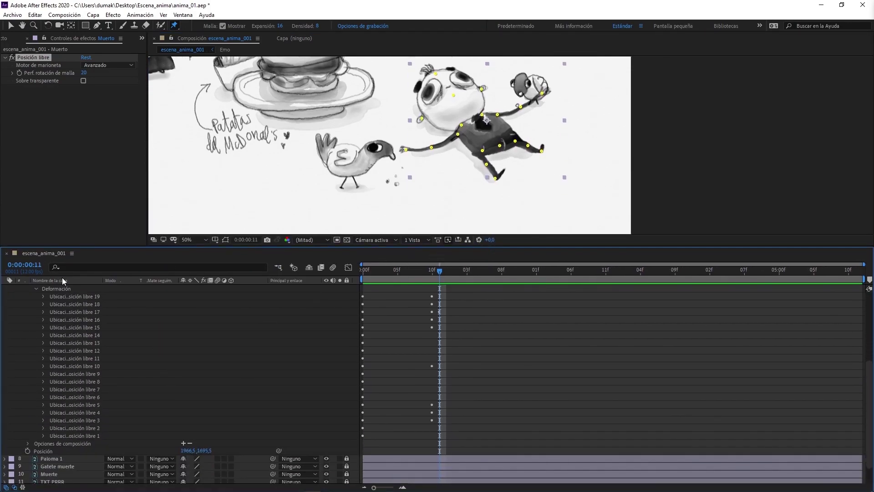
Select pin groups 19 through 1, reveal their Posición properties and marquee-select their keyframes
left_click(66, 297)
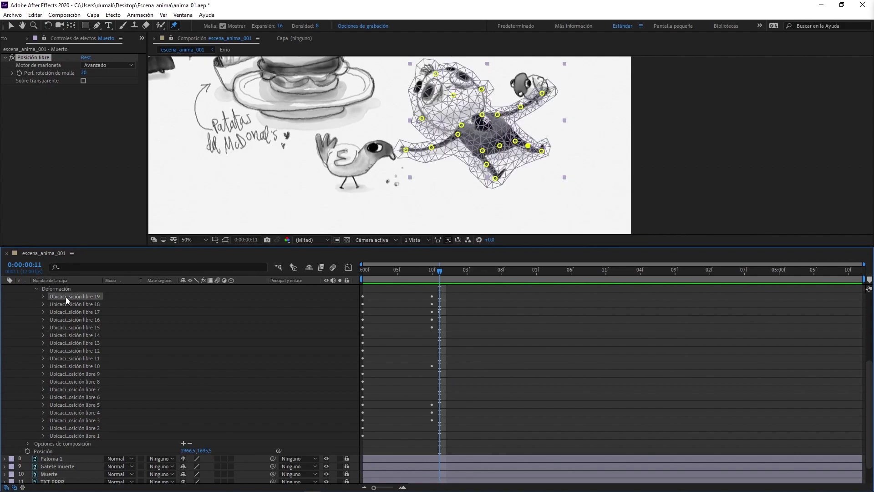
left_click(97, 435, "shift")
left_click(43, 297)
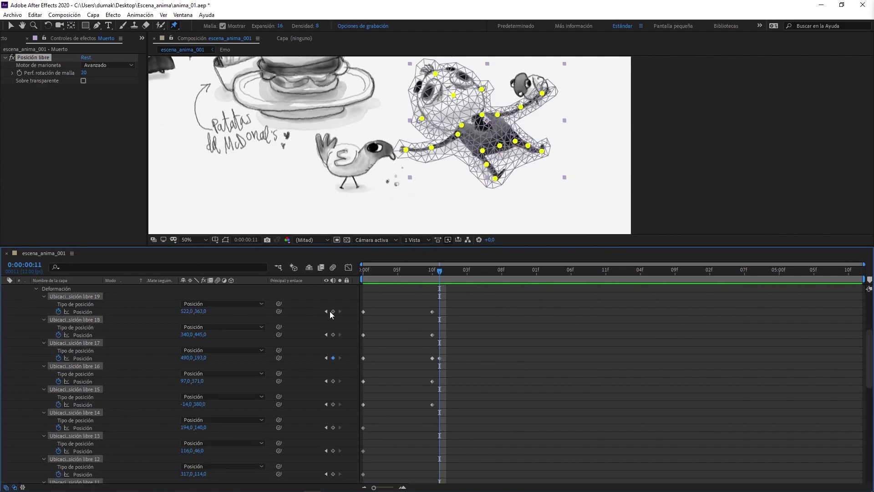
left_click_drag(475, 303, 347, 491)
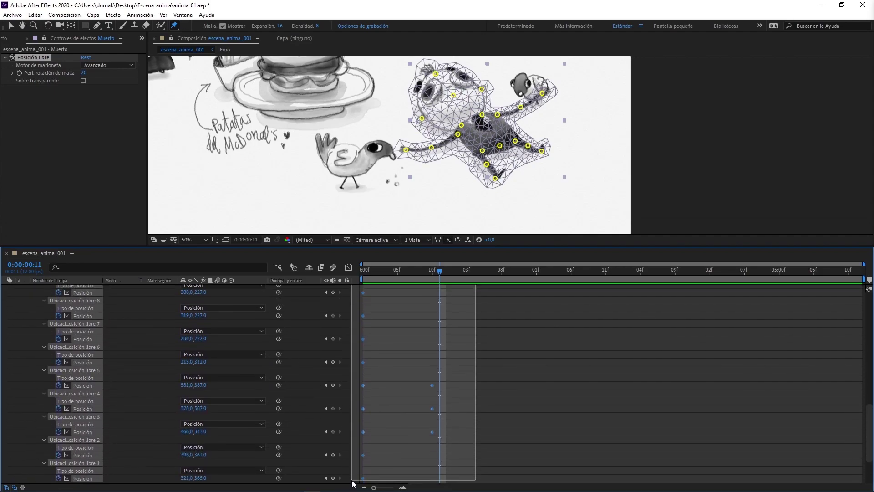
left_click_drag(347, 491, 362, 436)
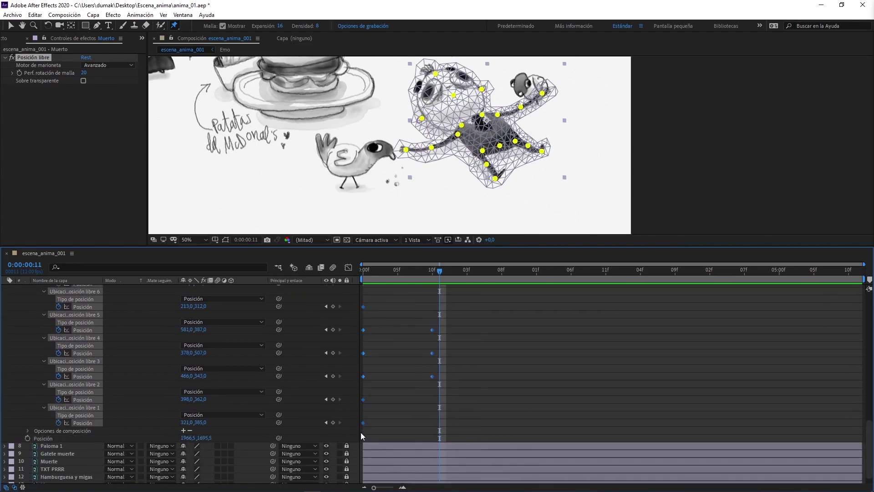
Paste the pingpong loopOut expression on pin 1's Posición, preview it, then undo and redo
left_click(58, 423, "alt")
type("loopOut(type = \"pingpong\", numKeyframes = 0)")
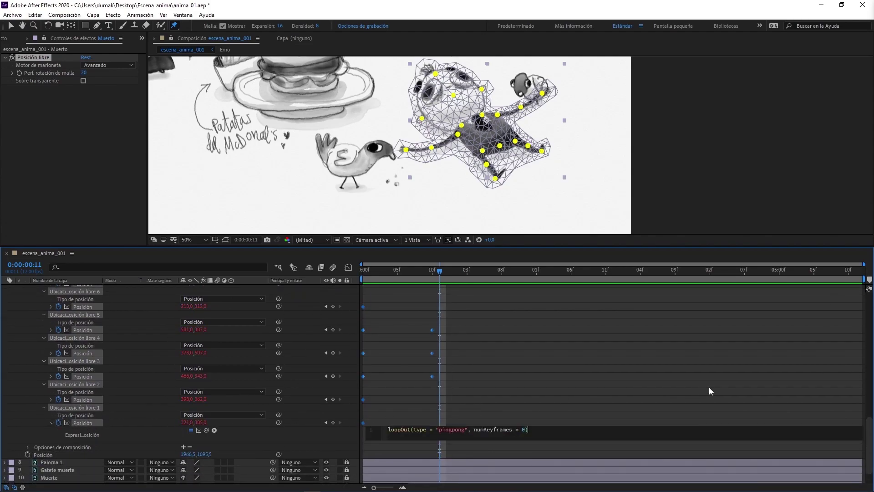
left_click(712, 391)
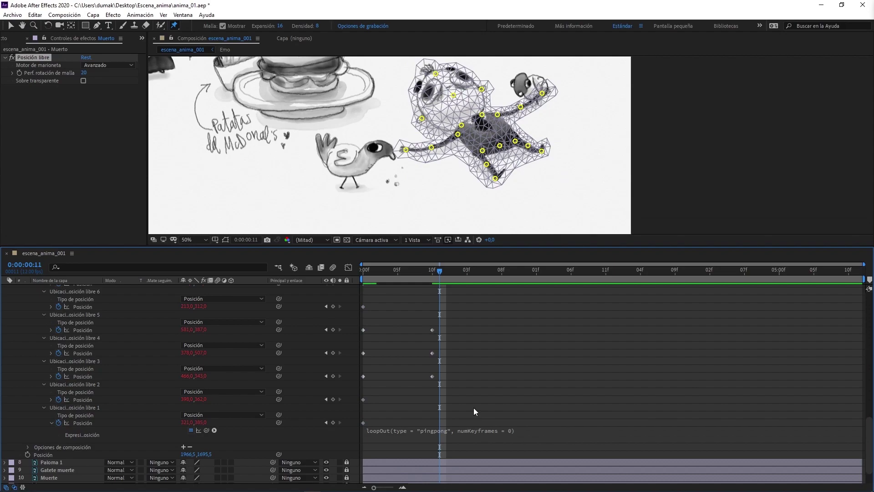
key("space")
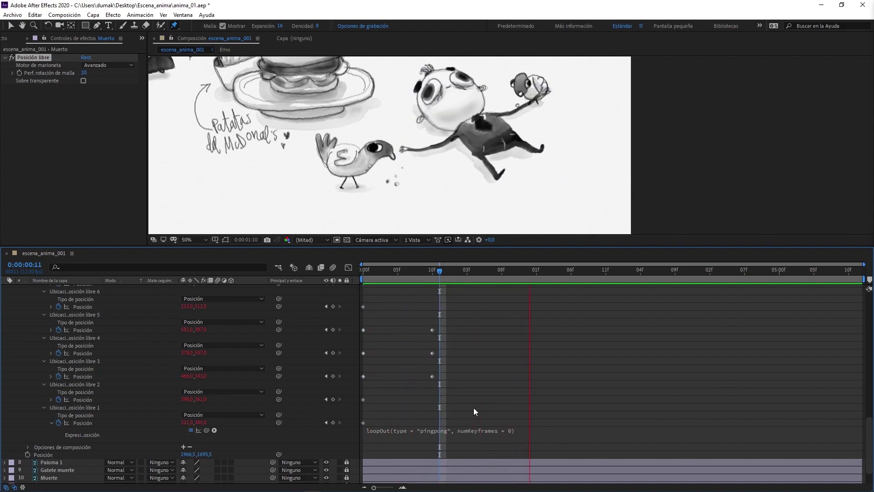
key("space")
key("ctrl+z")
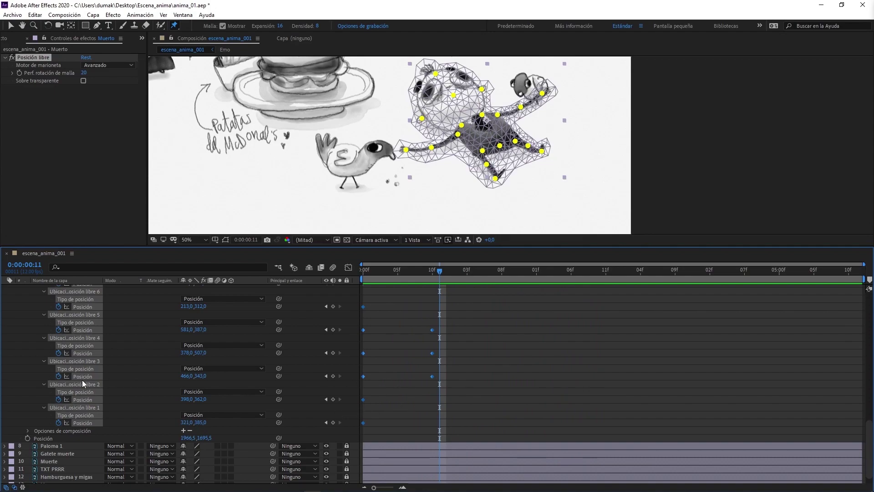
key("ctrl+shift+z")
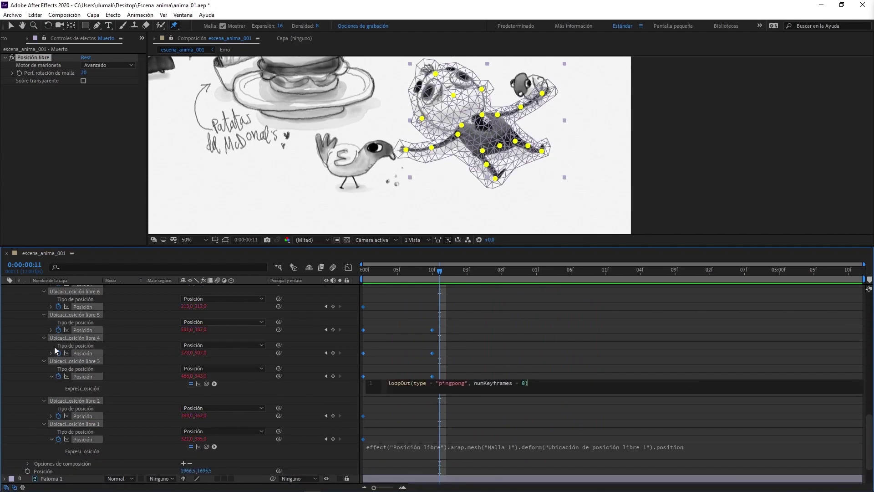
Work expressions on pins 4 and 3, leaving the pingpong loopOut on pin 3's Posición
left_click(58, 353, "alt")
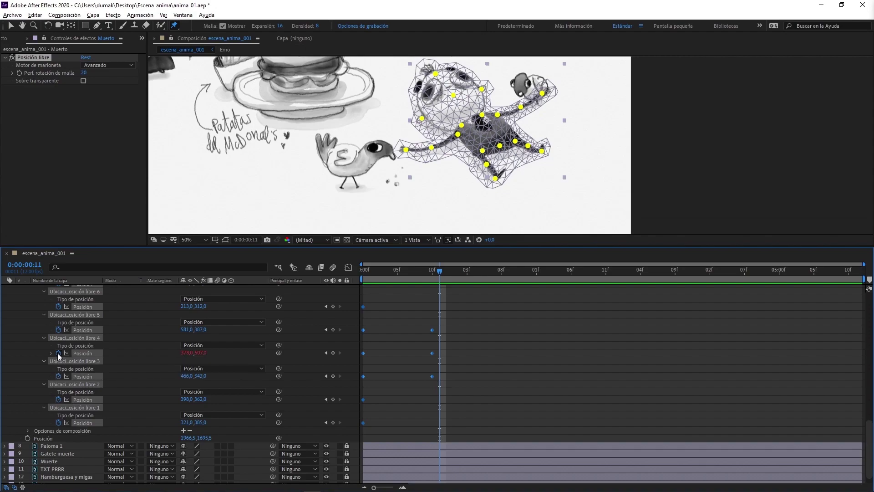
left_click(83, 357)
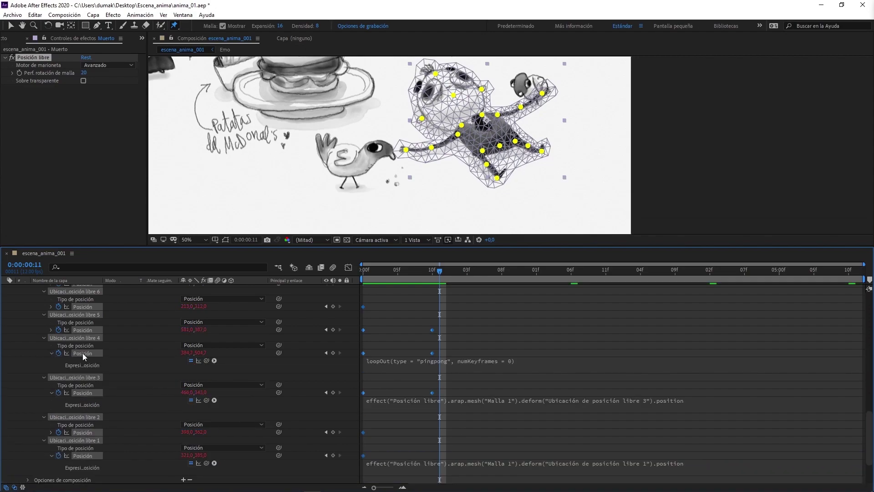
left_click(58, 393, "alt")
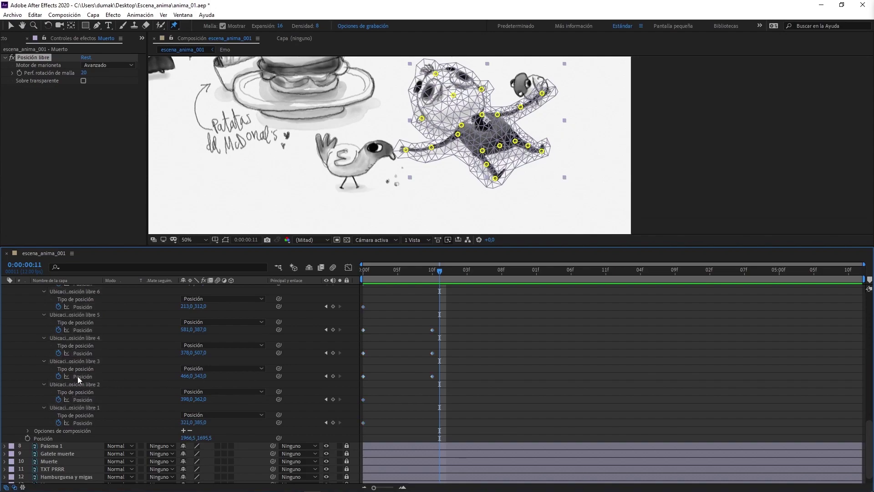
left_click(59, 376, "alt")
type("loopOut(type = \"pingpong\", numKeyframes = 0)")
left_click(75, 378)
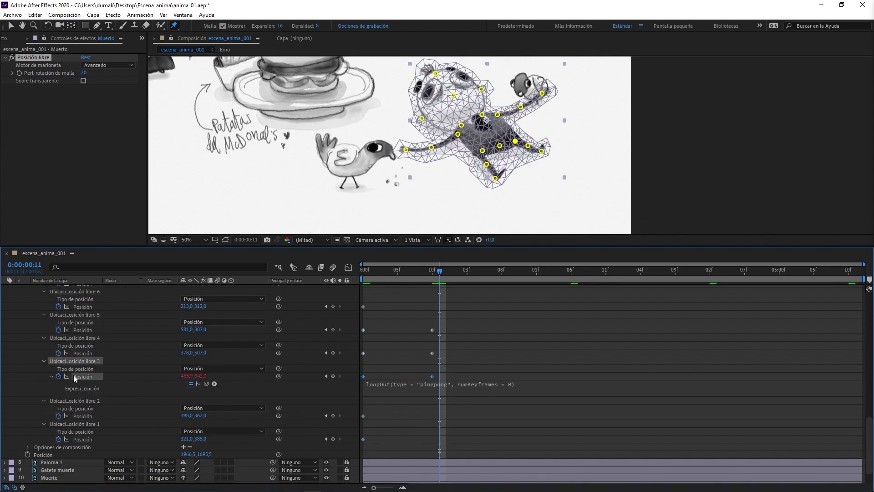
Apply the pingpong loopOut expression to the Posición of pins 5 and 10
left_click(89, 331)
left_click(58, 330, "alt")
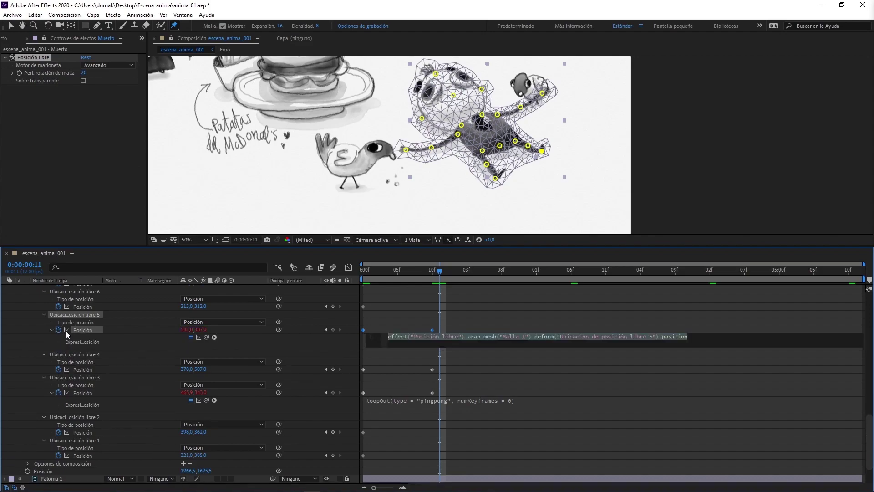
type("loopOut(type = \"pingpong\", numKeyframes = 0)")
left_click(69, 336)
scroll(172, 332, "up", 2)
scroll(172, 333, "up", 2)
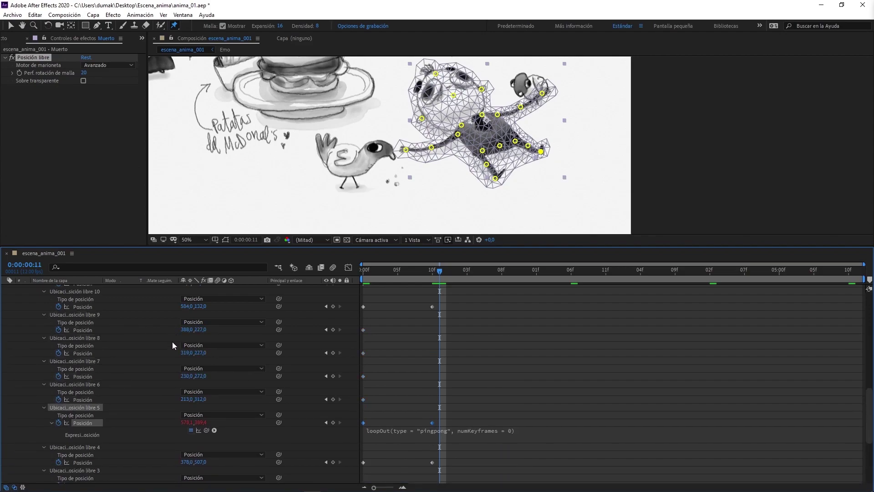
scroll(173, 345, "up", 3)
left_click(101, 377)
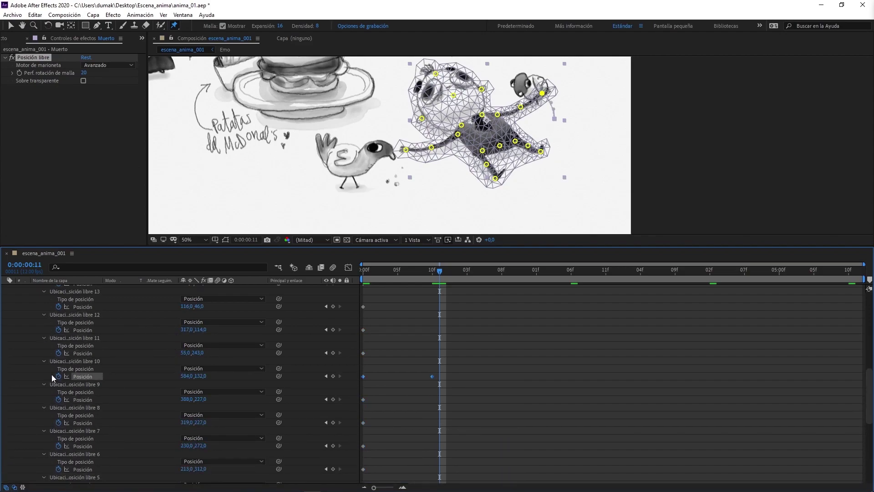
left_click(58, 377, "alt")
type("loopOut(type = \"pingpong\", numKeyframes = 0)")
left_click(109, 368)
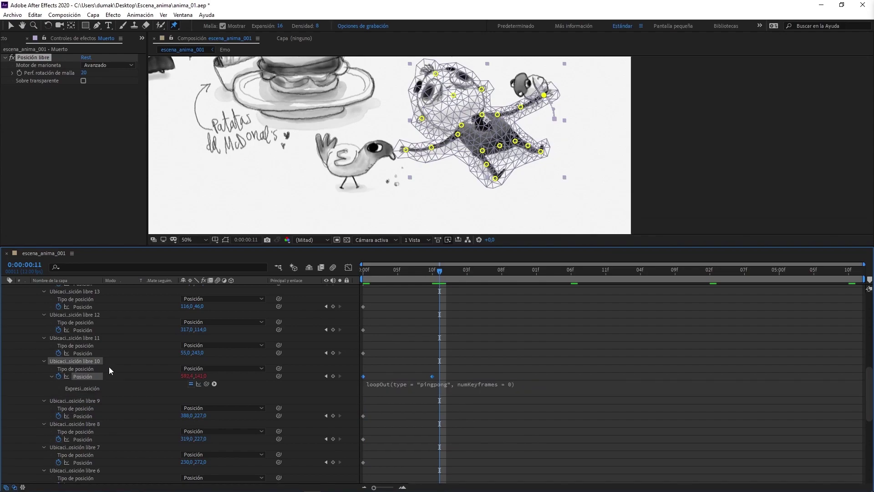
Apply the pingpong loopOut expression to the Posición of pins 15 and 16
scroll(111, 371, "up", 4)
scroll(111, 370, "up", 2)
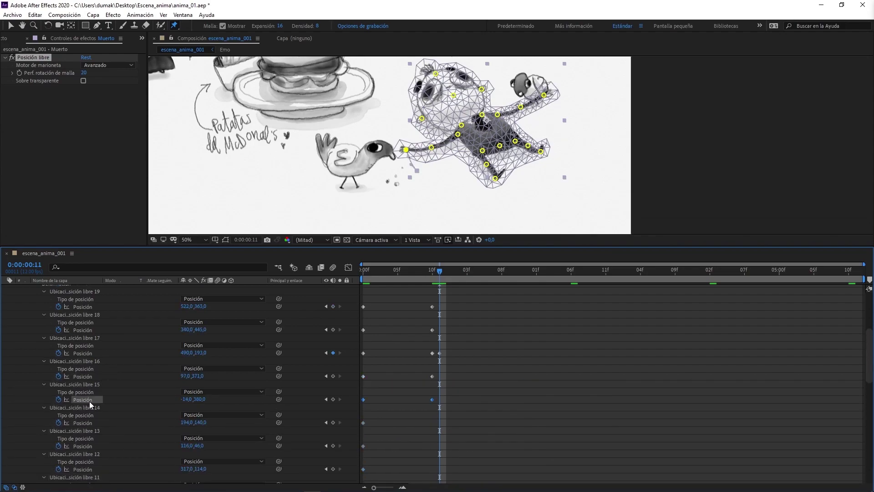
left_click(59, 399, "alt")
type("loopOut(type = \"pingpong\", numKeyframes = 0)")
left_click(83, 383)
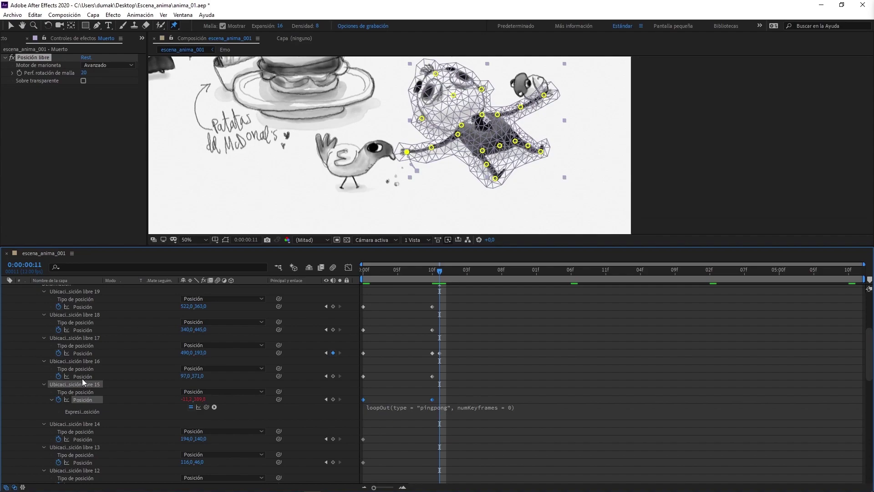
left_click(84, 370)
left_click(78, 377)
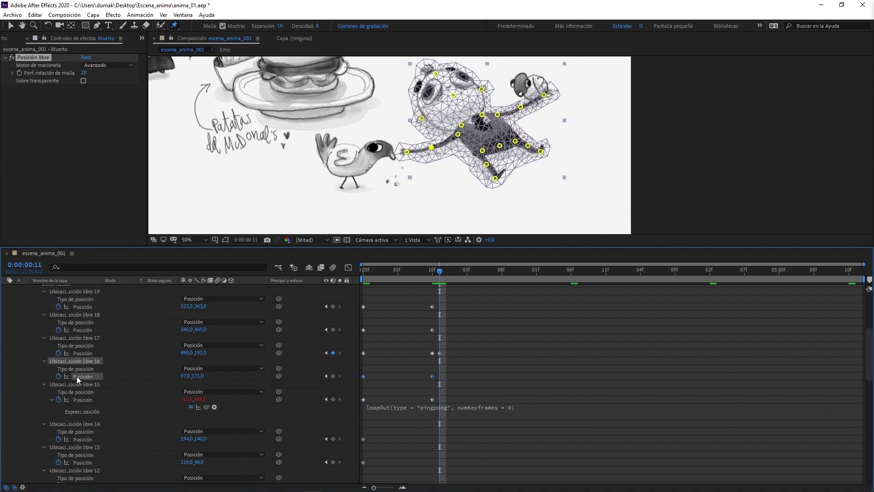
left_click(58, 376, "alt")
type("loopOut(type = \"pingpong\", numKeyframes = 0)")
left_click(94, 364)
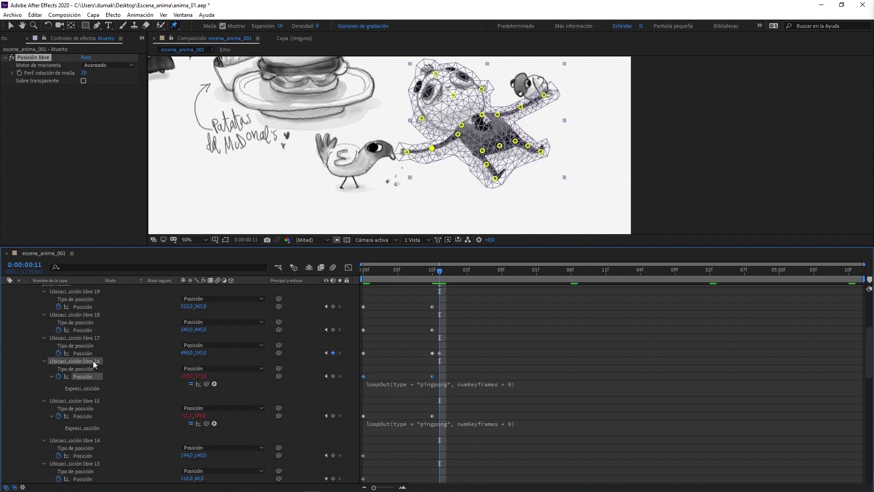
Add the pingpong loopOut expression to pins 17, 18 and 19, then preview the looping animation
left_click(85, 353)
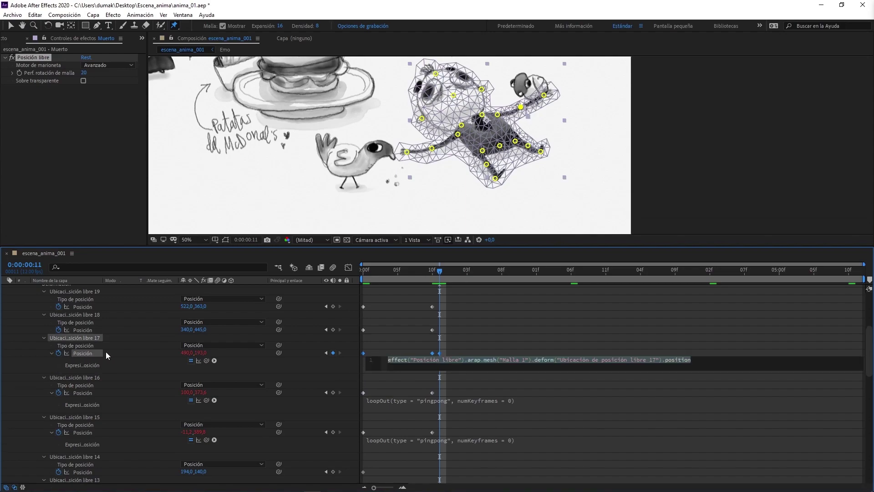
left_click(108, 356)
left_click(58, 330, "alt")
type("loopOut(type = \"pingpong\", numKeyframes = 0)")
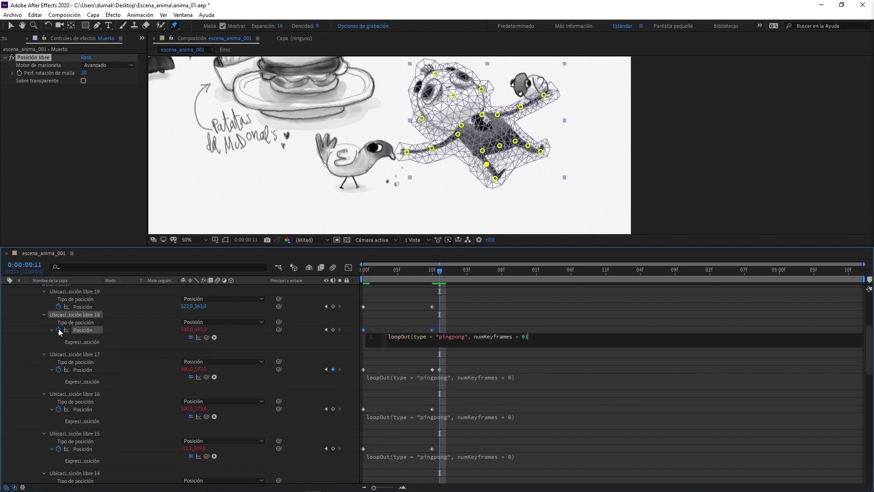
key("KP_Enter")
left_click(58, 306, "alt")
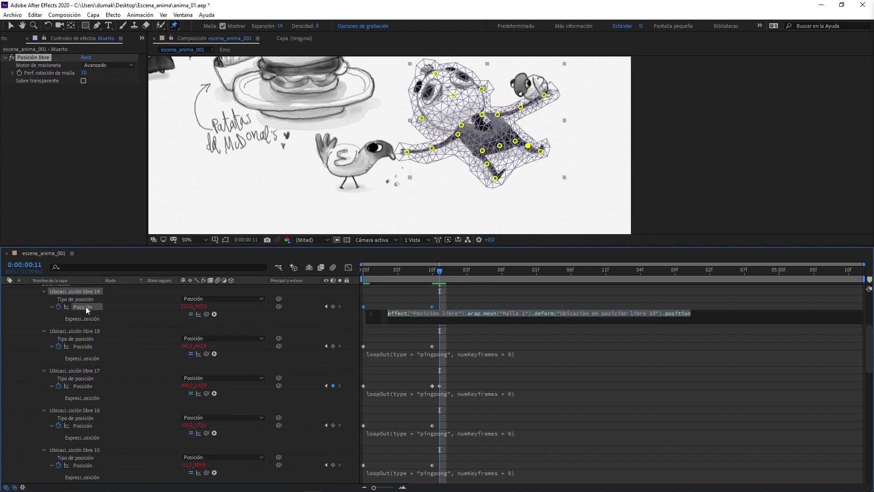
type("loopOut(type = \"pingpong\", numKeyframes = 0)")
key("KP_Enter")
scroll(159, 352, "up", 3)
scroll(159, 352, "up", 1)
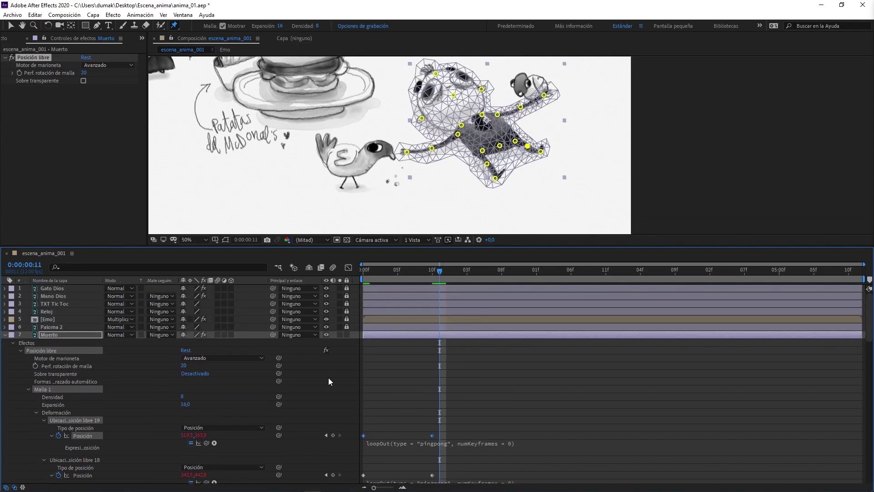
key("space")
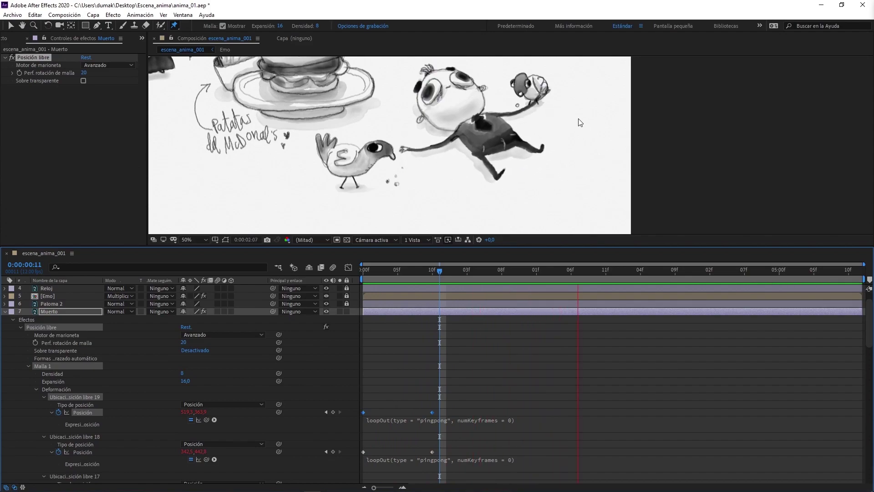
Deselect the extra puppet pin and replay the Muerto puppet animation
key("space")
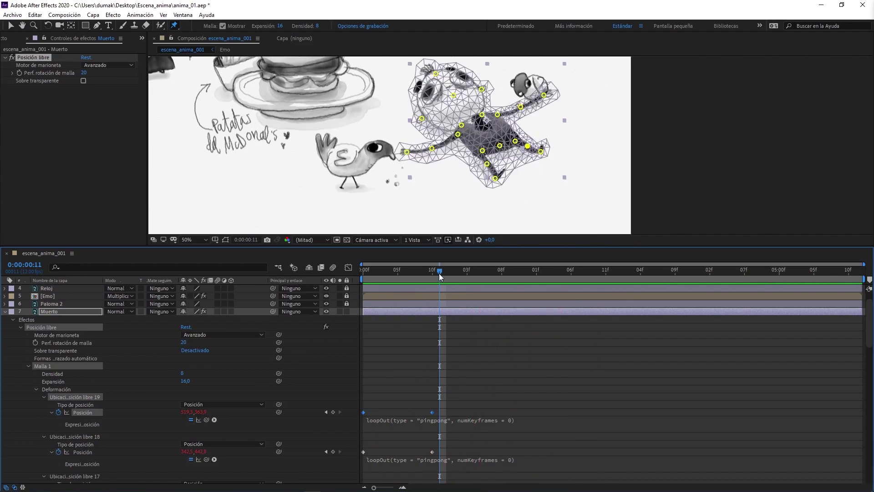
left_click(497, 180)
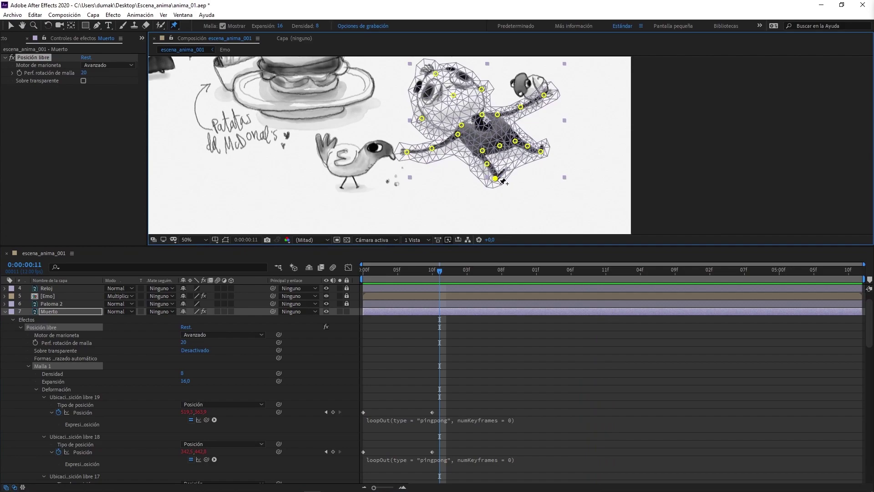
key("space")
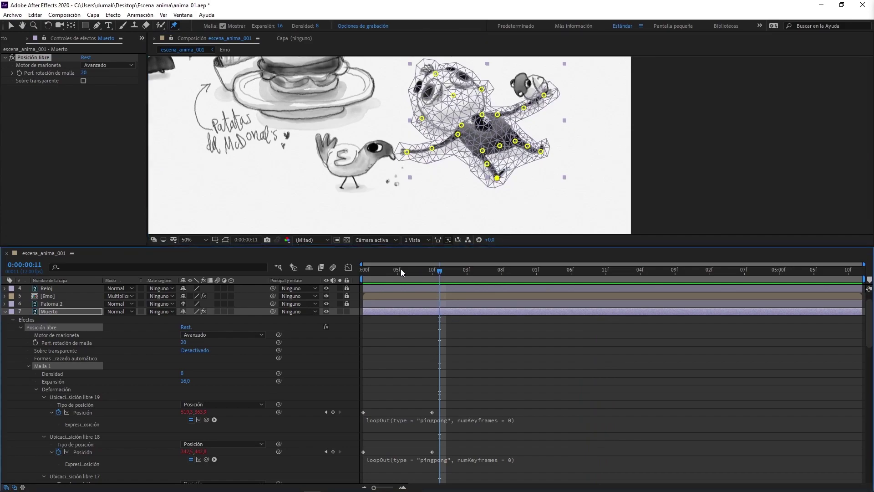
key("space")
key("space")
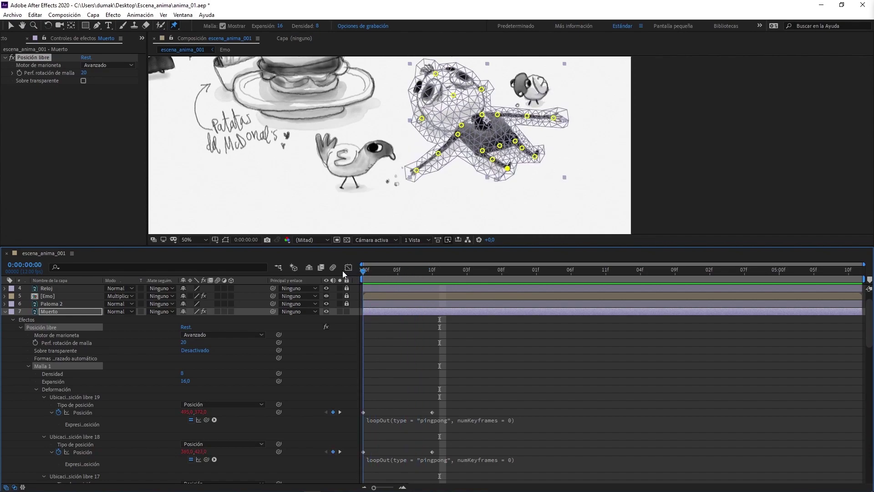
Add the pingpong loopOut expression to free pin 4's position and preview the loop
scroll(745, 390, "down", 6)
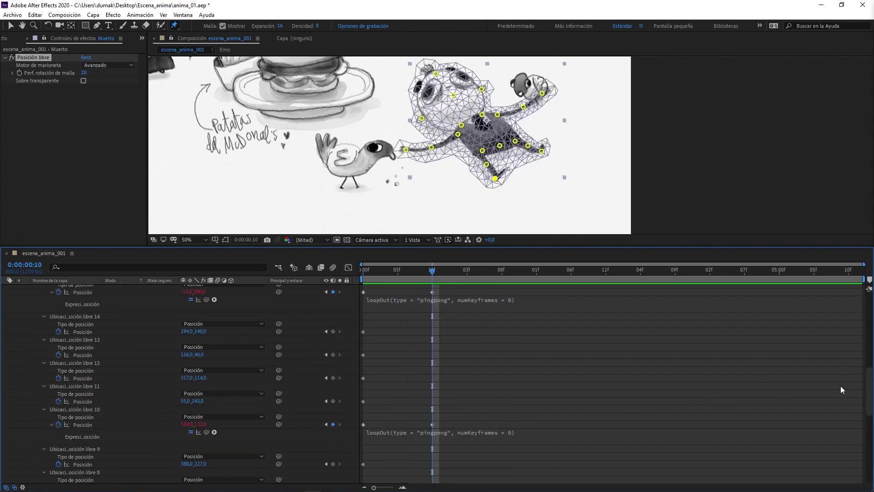
scroll(842, 390, "down", 2)
left_click_drag(870, 390, 862, 451)
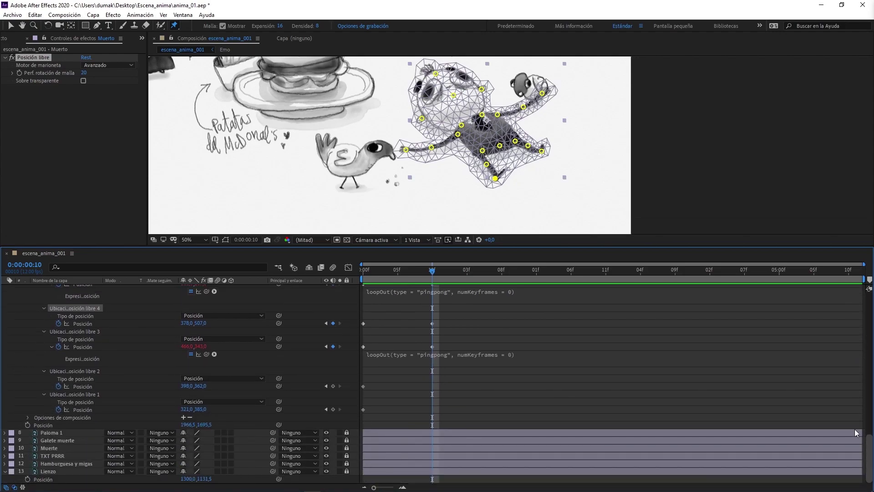
scroll(856, 434, "up", 3)
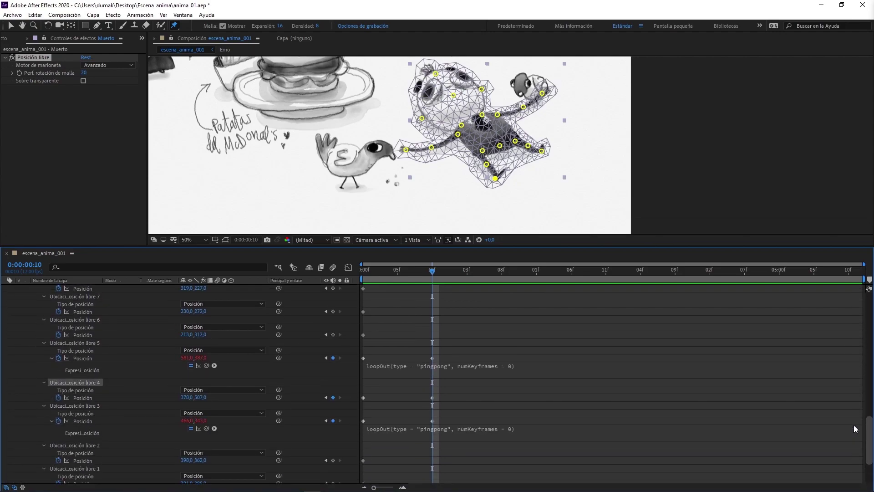
left_click(60, 398, "alt")
type("loopOut(type = \"pingpong\", numKeyframes = 0)")
left_click(655, 440)
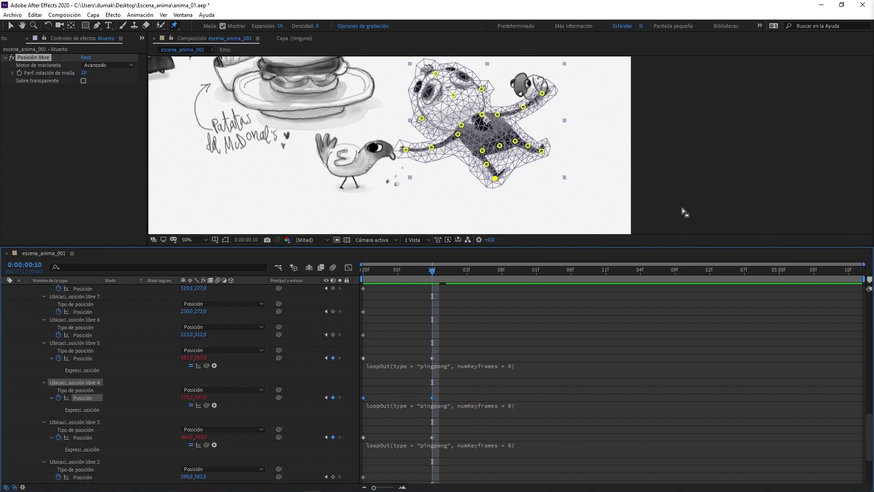
key("space")
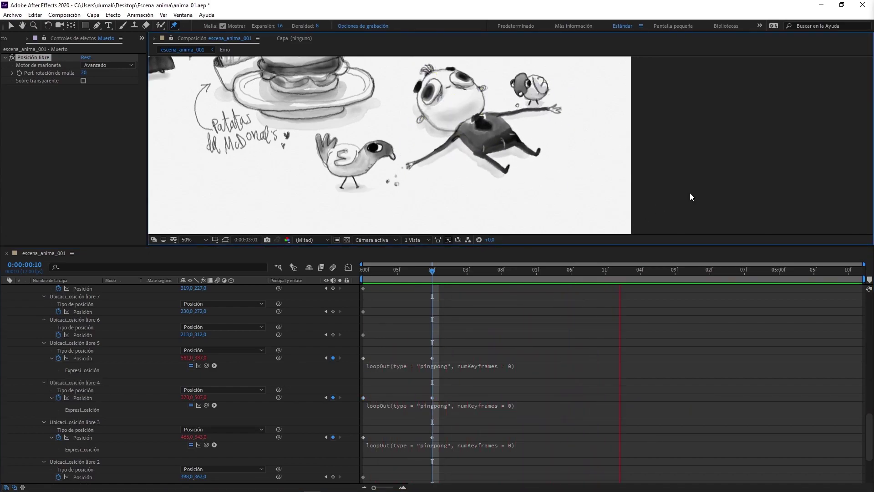
key("space")
Select all puppet pin keyframes, apply Easy Ease, and preview the eased motion
left_click(526, 317)
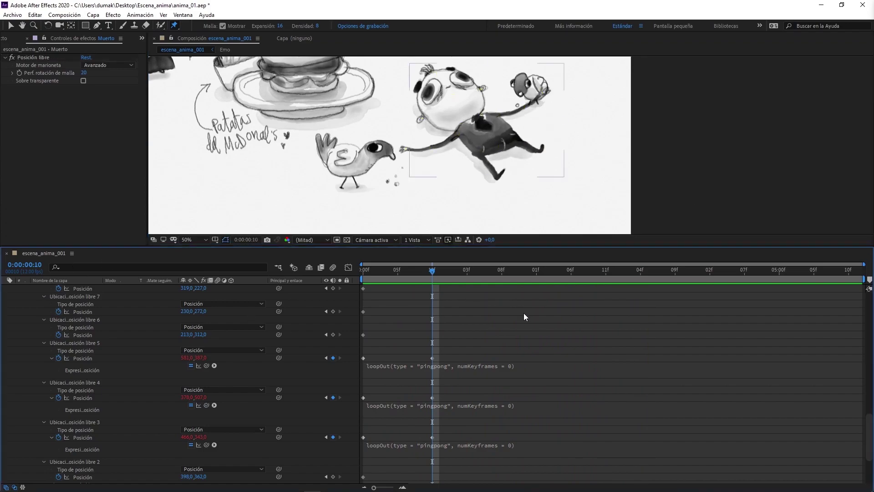
scroll(275, 357, "up", 4)
scroll(530, 344, "up", 3)
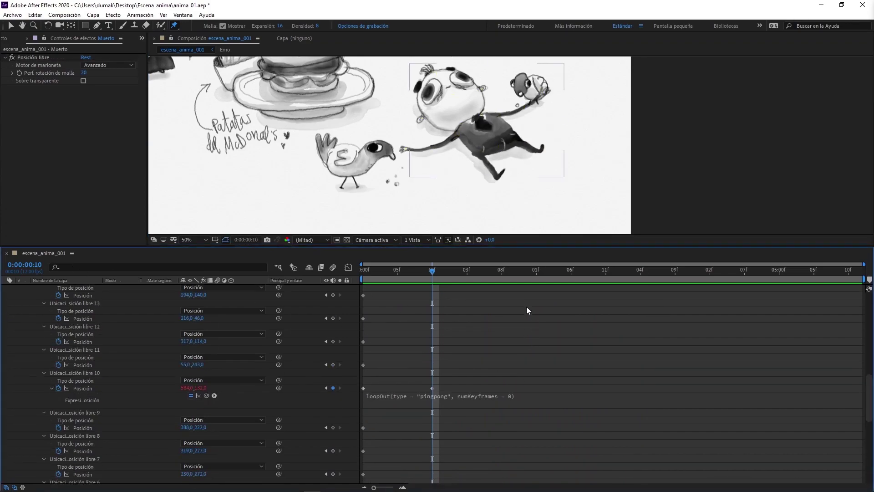
scroll(65, 316, "up", 10)
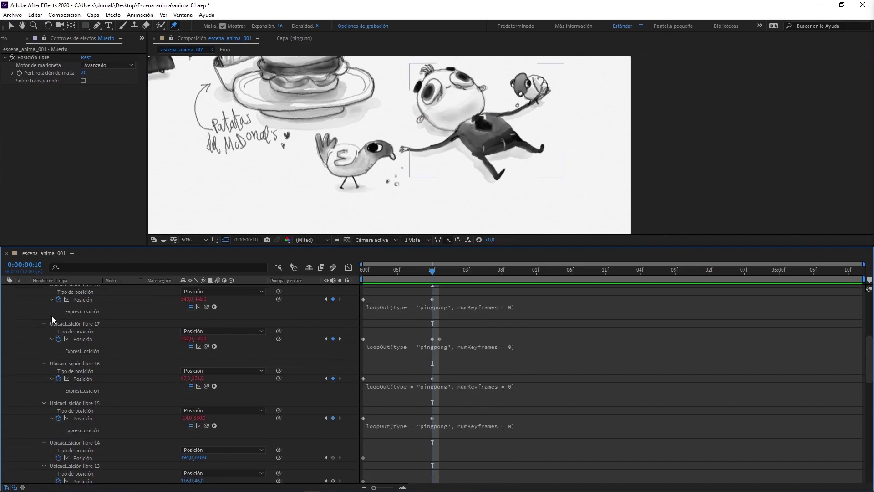
mouse_move(585, 327)
left_mouse_down()
mouse_move(375, 482)
mouse_move(376, 473)
left_mouse_up()
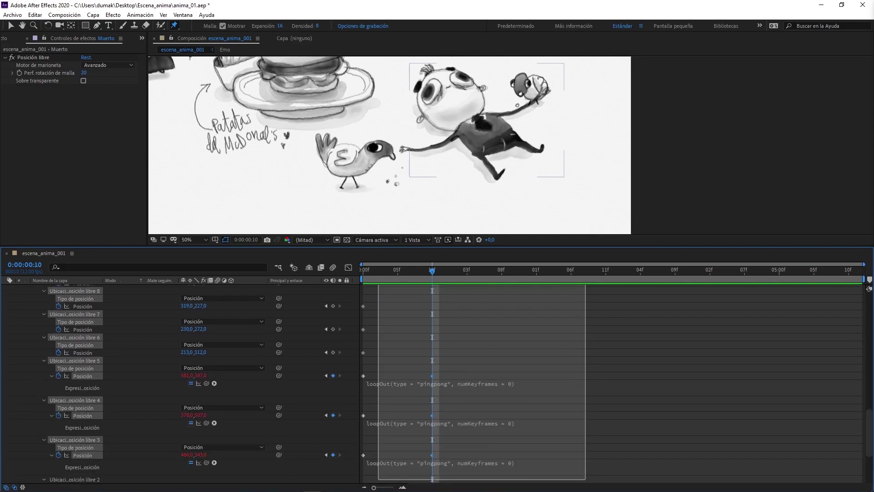
left_click_drag(376, 472, 362, 423)
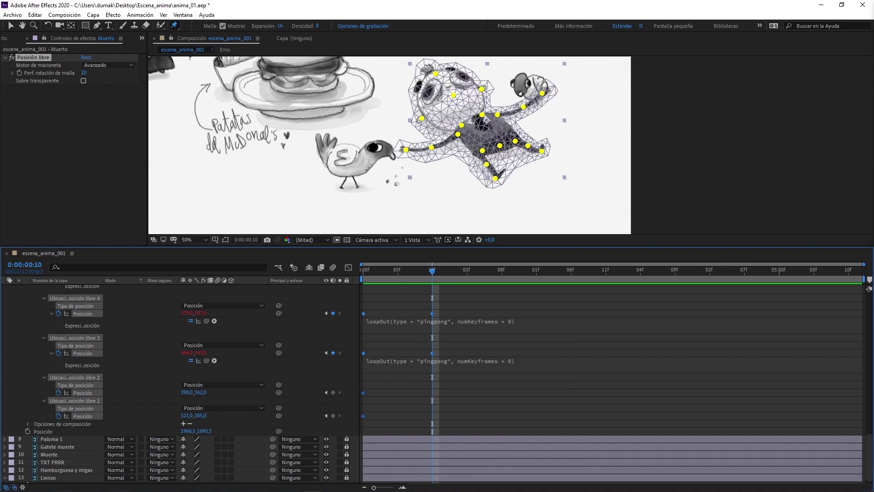
key("F9")
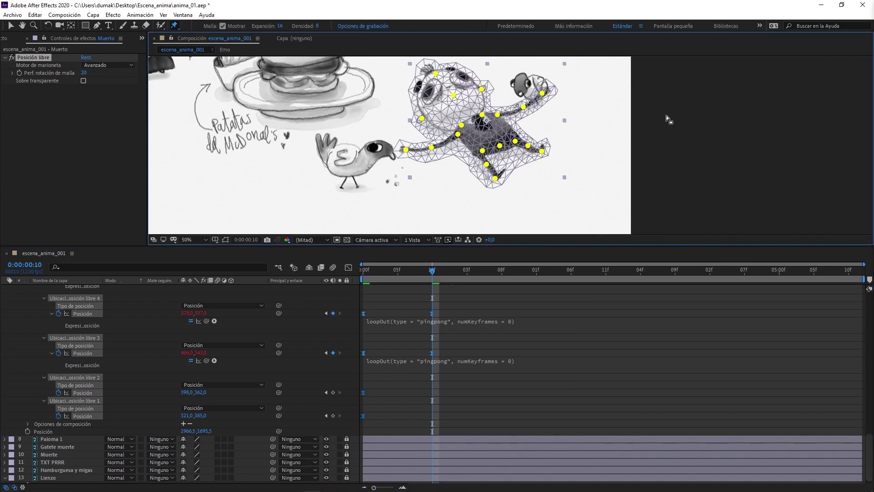
key("space")
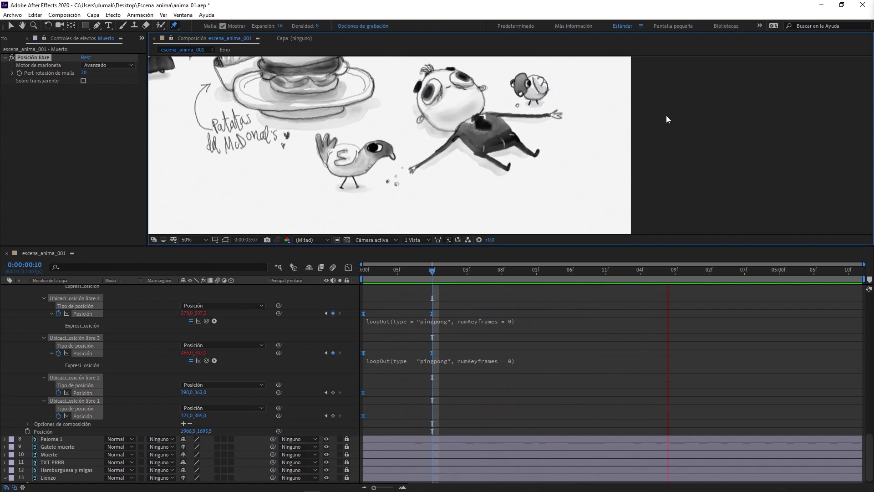
key("space")
Enlarge the composition view and deselect the puppet pins and layer
left_click_drag(497, 246, 497, 303)
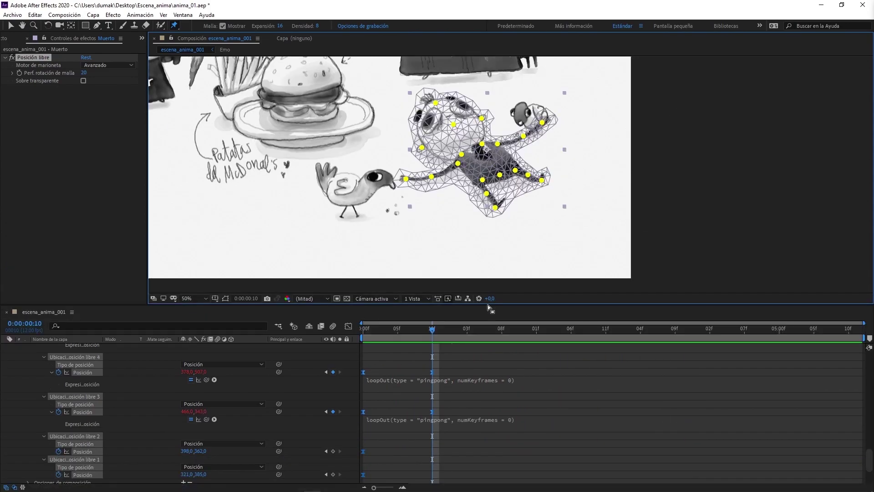
left_click(468, 363)
left_click(445, 367)
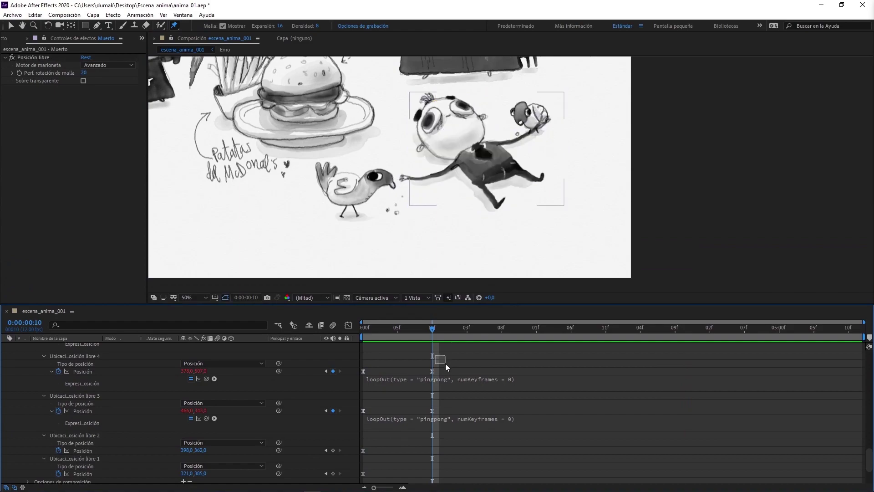
scroll(469, 362, "up", 3)
scroll(483, 370, "up", 4)
scroll(488, 376, "up", 3)
scroll(491, 377, "up", 2)
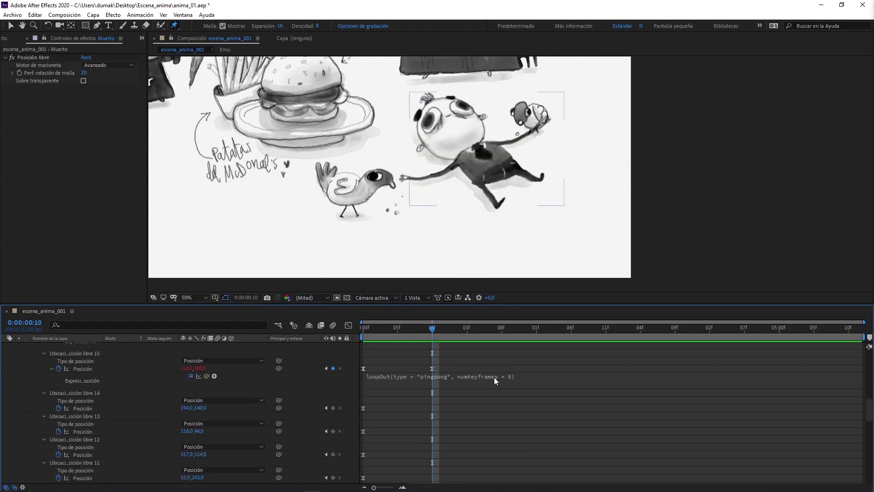
scroll(494, 377, "up", 2)
scroll(506, 378, "up", 2)
scroll(515, 380, "up", 2)
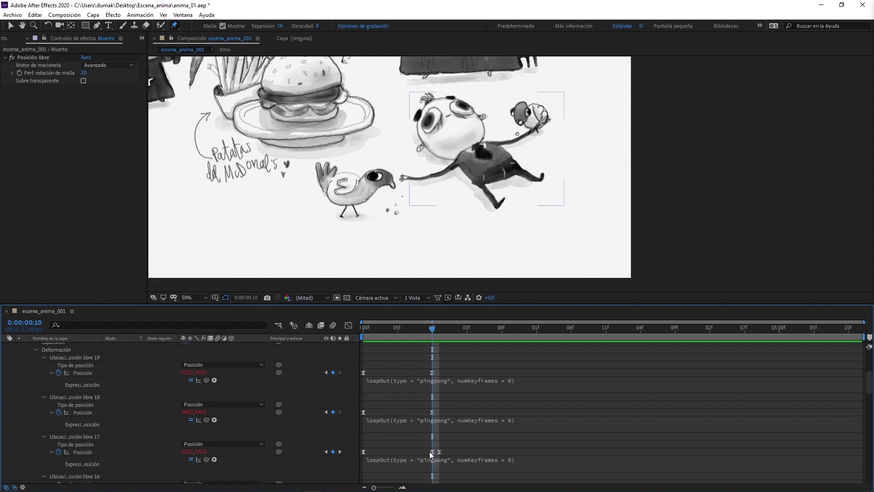
Move pin 17's stray keyframe onto frame 10 and reselect the pin position keyframes
left_click_drag(438, 452, 432, 452)
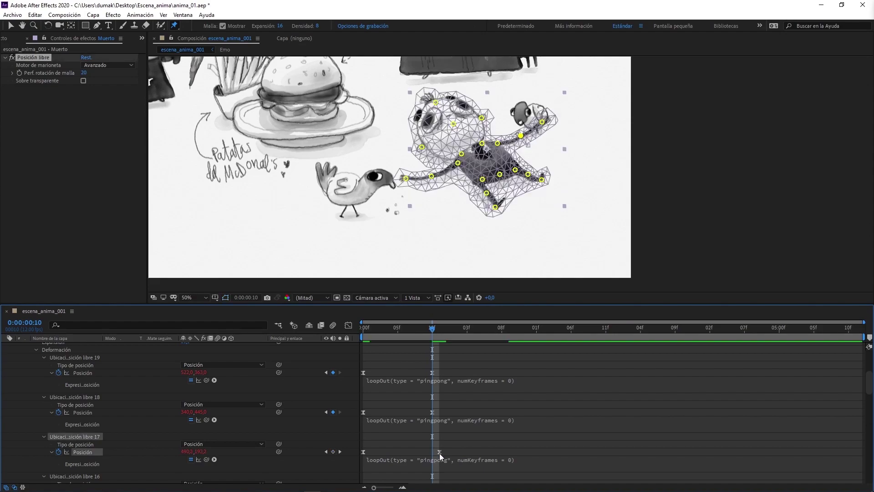
left_click_drag(433, 328, 376, 329)
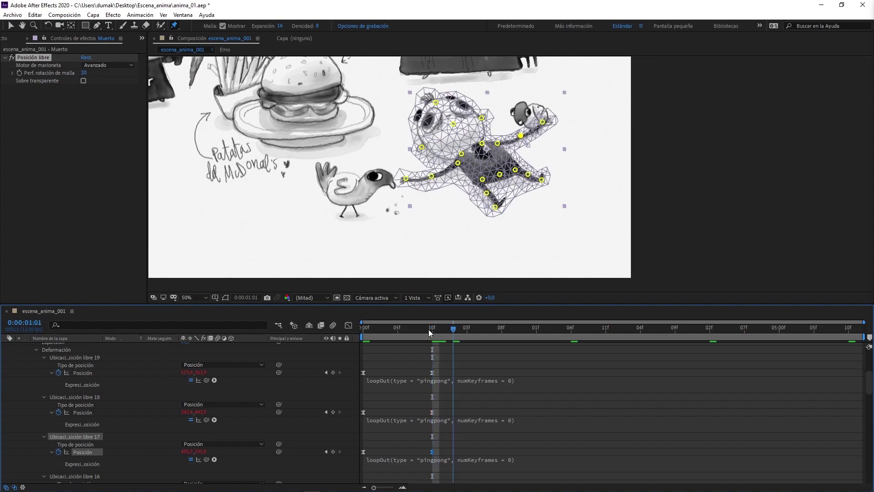
scroll(454, 385, "up", 2)
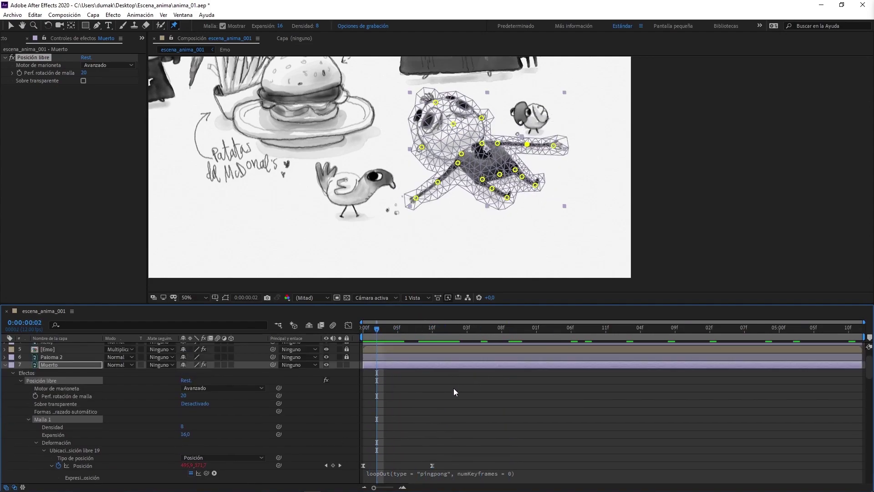
scroll(453, 388, "down", 2)
left_click_drag(474, 357, 415, 479)
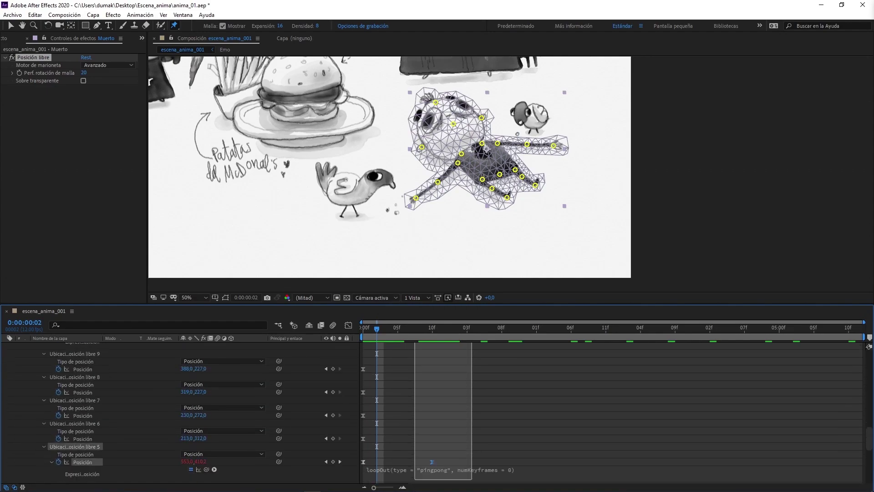
mouse_move(415, 479)
left_mouse_down()
mouse_move(428, 364)
mouse_move(406, 348)
left_mouse_up()
Preview the puppet animation and save the anima_01.aep project
key("space")
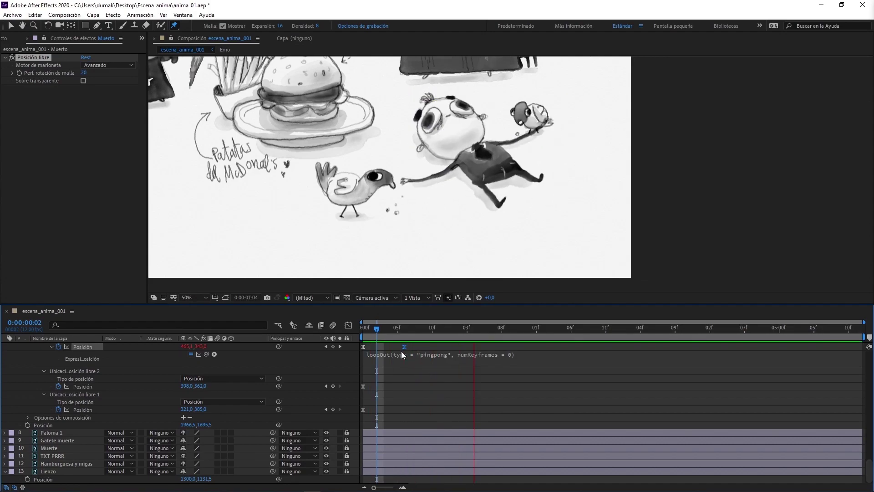
key("space")
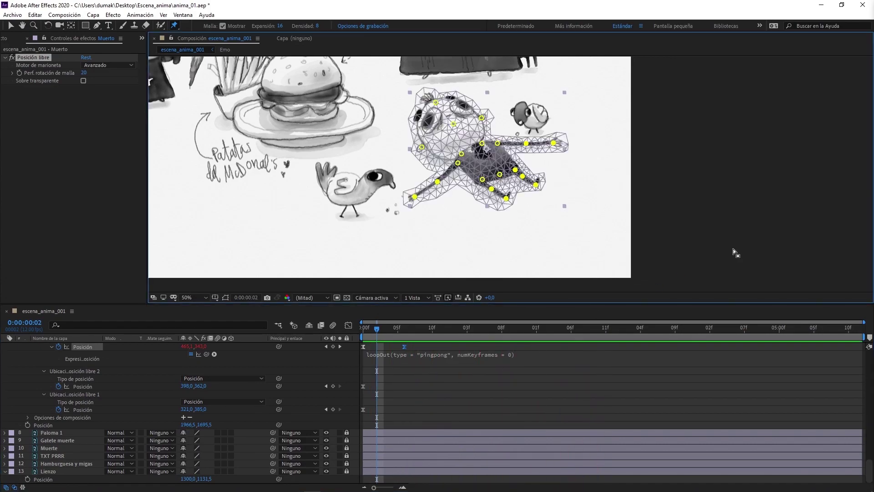
key("ctrl+s")
scroll(49, 372, "up", 10)
scroll(46, 379, "up", 5)
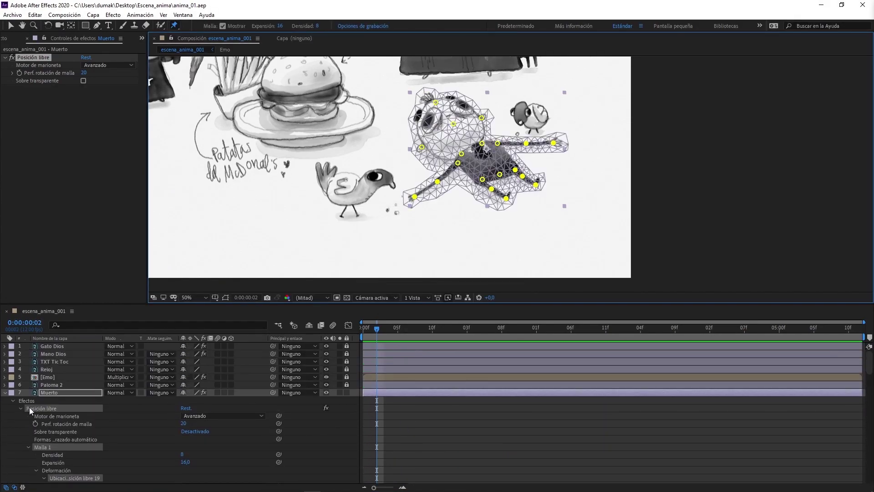
Collapse the Muerto layer and its puppet effect properties, then deselect it
left_click(13, 400)
left_click(5, 392)
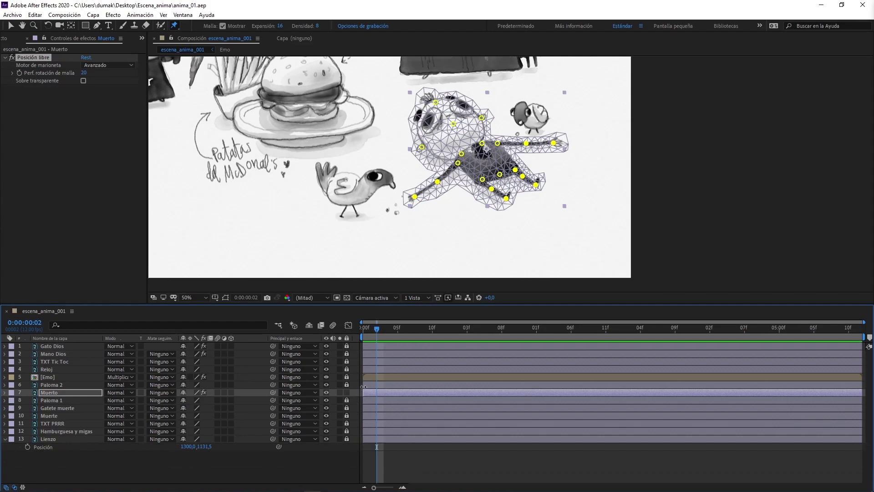
key("ctrl+shift+a")
scroll(436, 287, "up", 3)
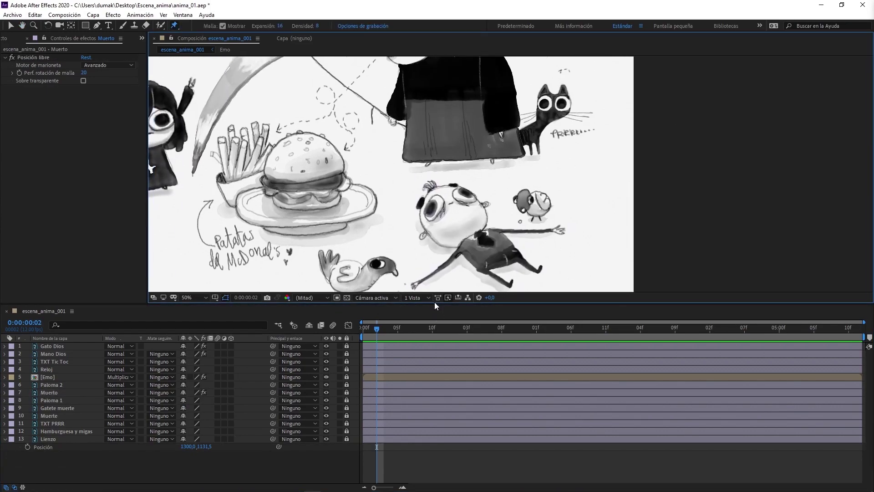
Enlarge the composition preview area and play the whole escena_anima_001 scene
left_click_drag(435, 304, 435, 379)
scroll(519, 235, "down", 1)
scroll(519, 235, "down", 1)
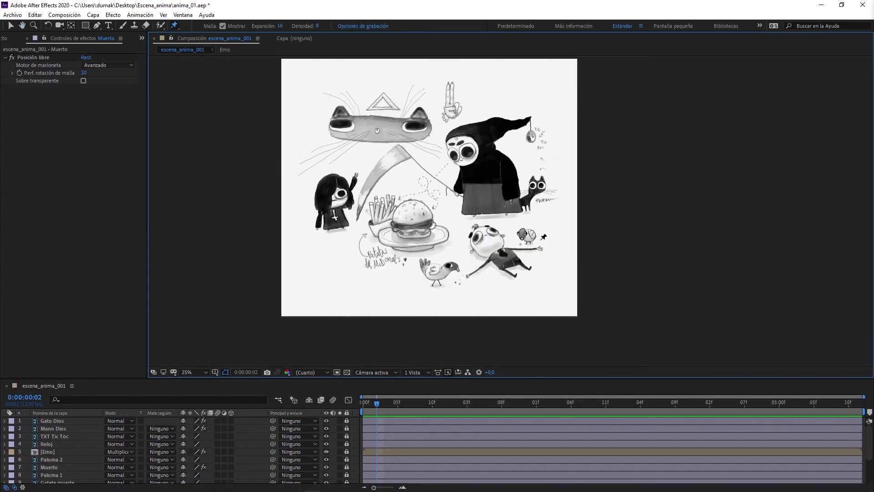
key("space")
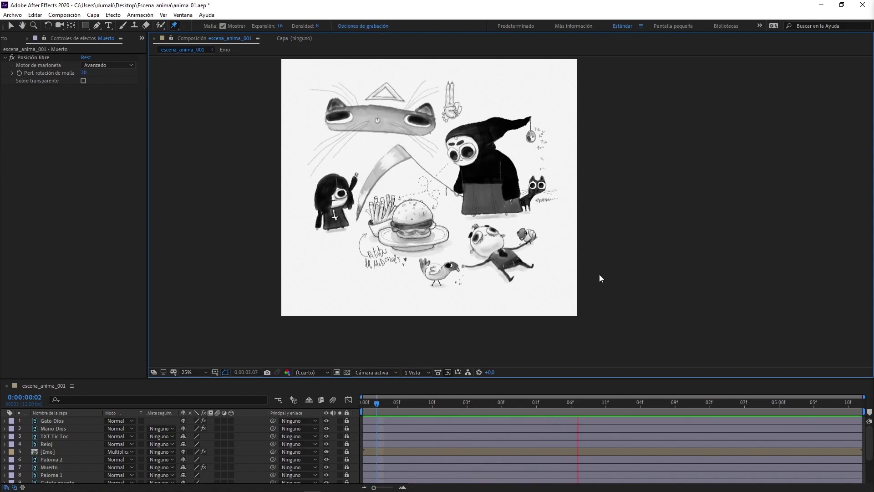
key("space")
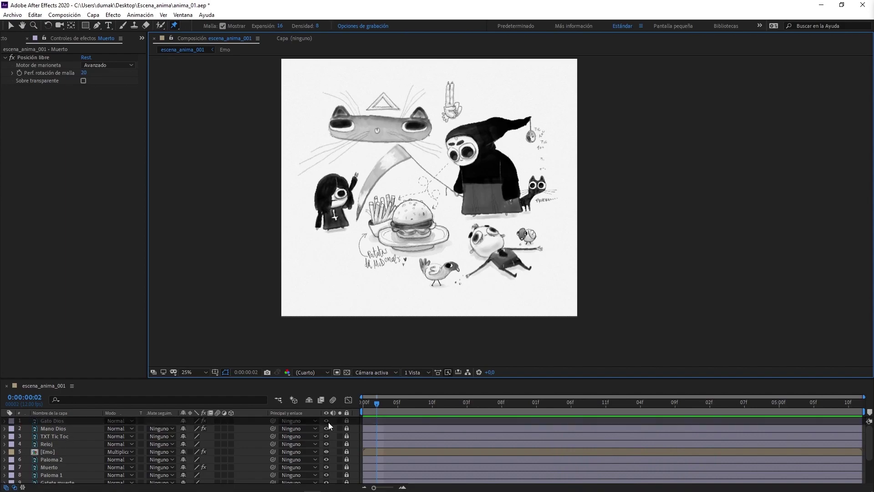
Show Gato Dios's Position and drag the cat slightly up and left in the viewer
left_click(343, 420)
left_click(48, 420)
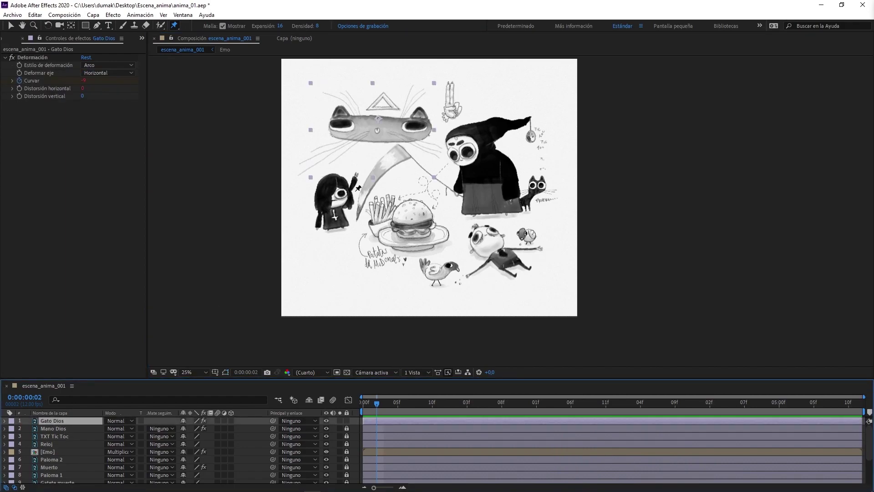
key("space")
key("space")
key("p")
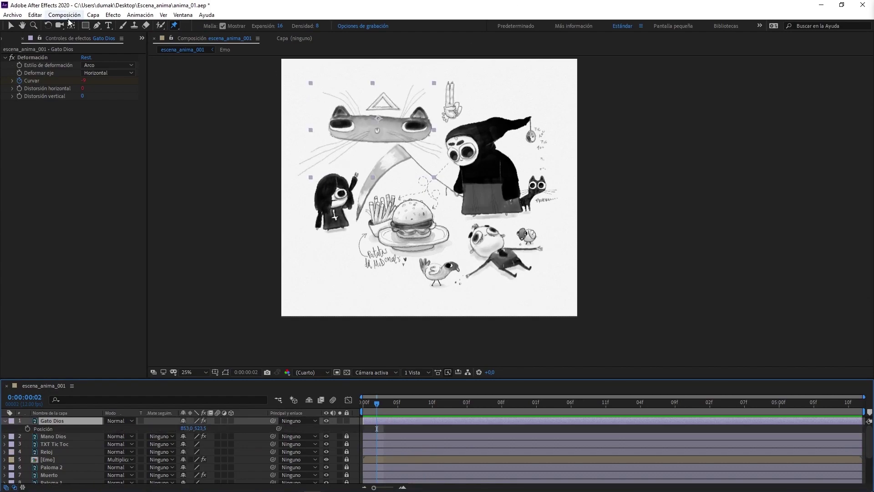
left_click(11, 26)
left_click_drag(391, 124, 388, 117)
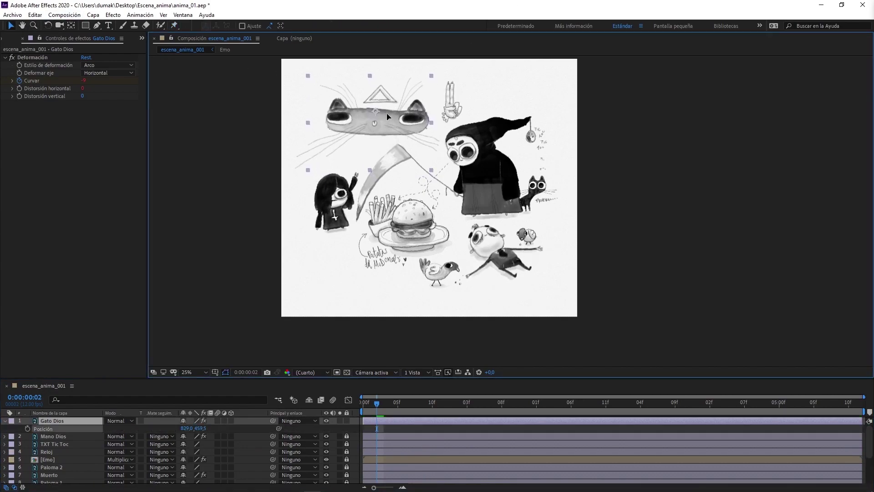
Keyframe Gato Dios's rotation at frames 0 and 4, then add a loopOut pingpong expression
left_click_drag(372, 404, 333, 404)
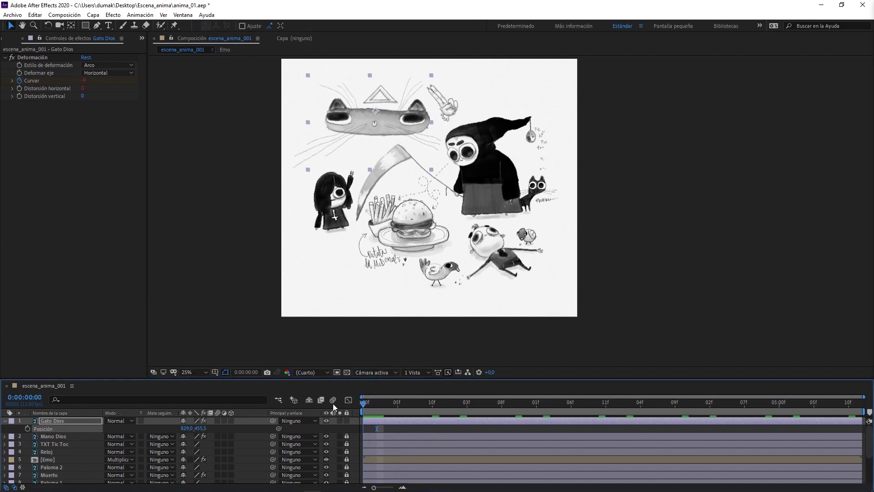
key("r")
left_click(26, 428)
left_click_drag(195, 429, 190, 428)
left_click(391, 403)
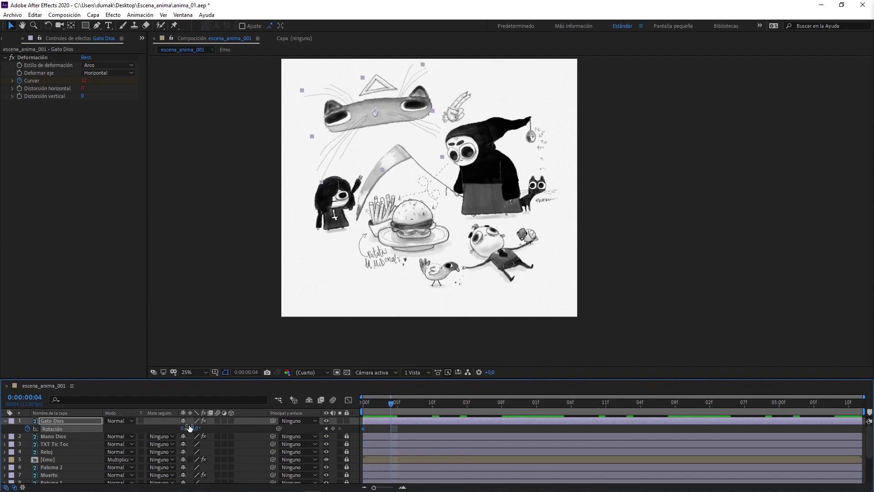
key("Return")
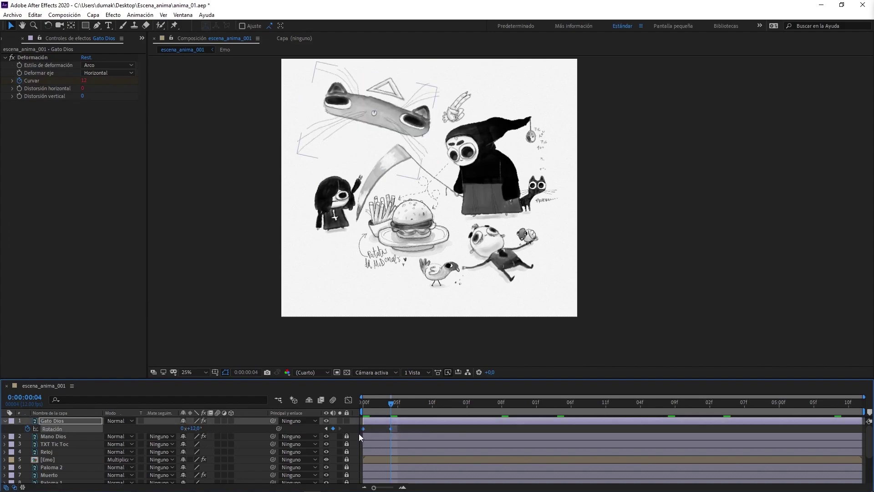
left_click(29, 428, "alt")
type("loopOut(type = \"pingpong\", numKeyframes = 0)")
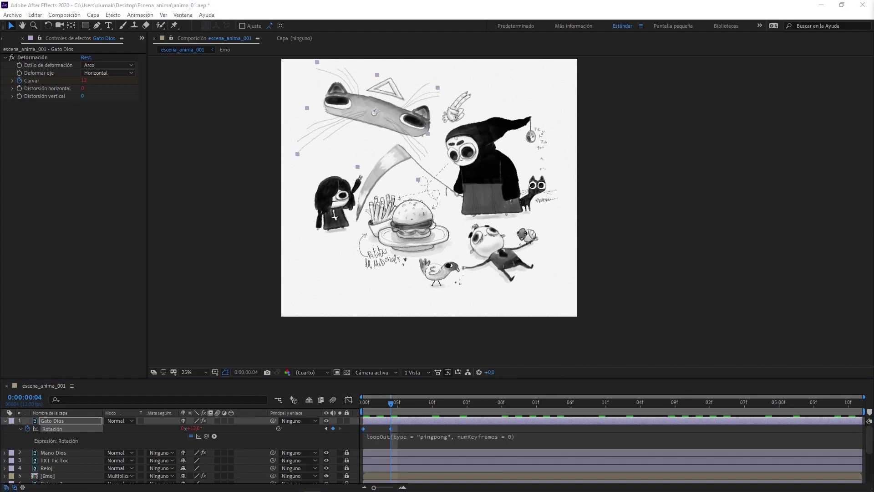
Preview the rocking cat and drag its second rotation keyframe later in time
left_click(583, 277)
key("space")
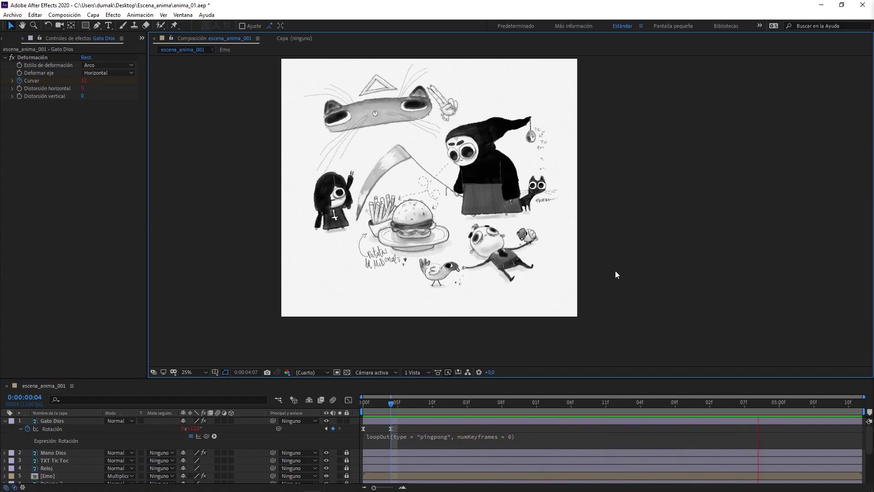
left_click(414, 422)
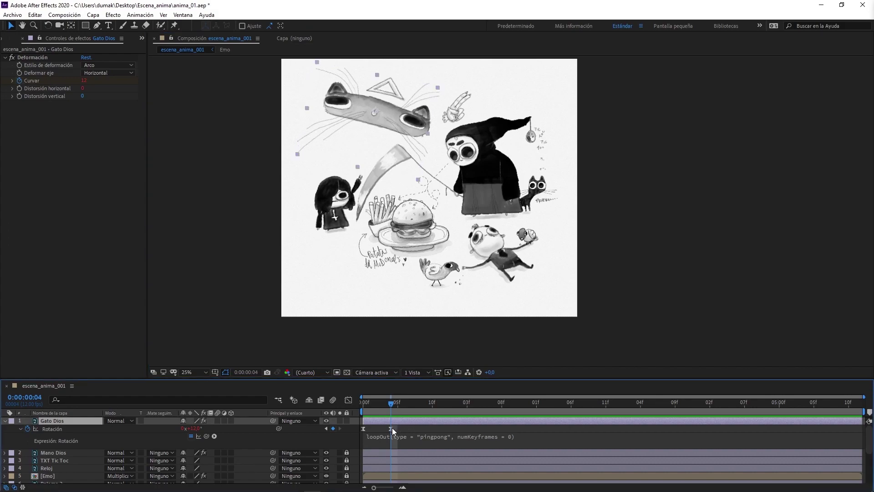
left_click_drag(393, 428, 468, 405)
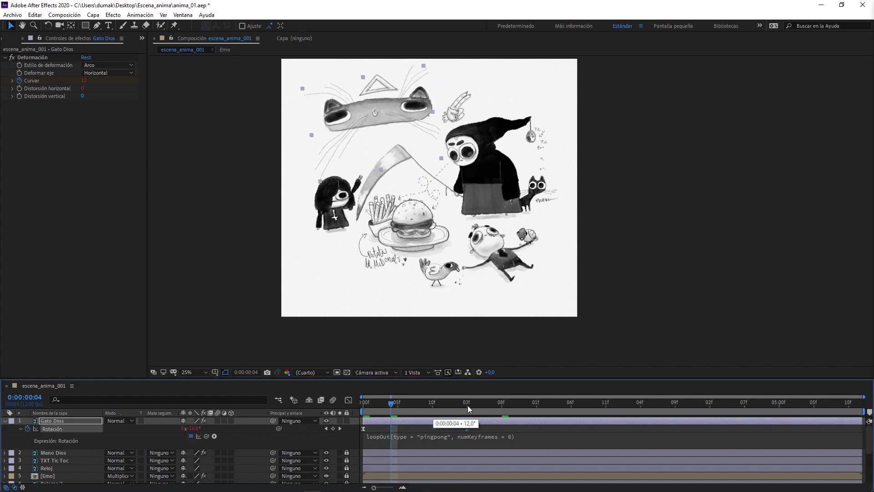
key("space")
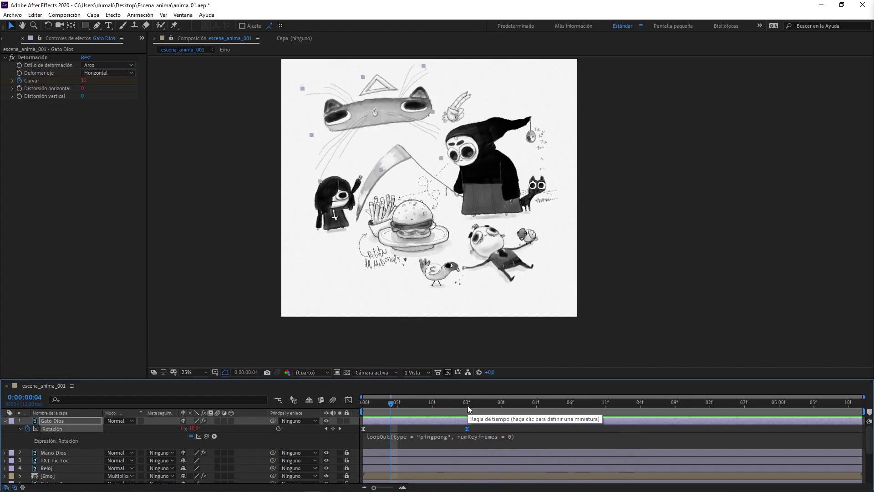
left_click(471, 429)
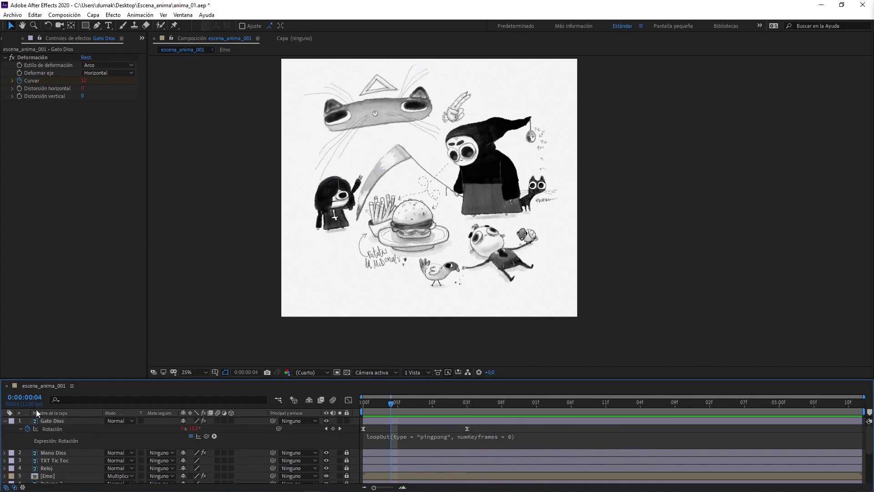
Place the second rotation keyframe at 0:00:01:02 and scrub through the rocking motion
left_click(45, 422)
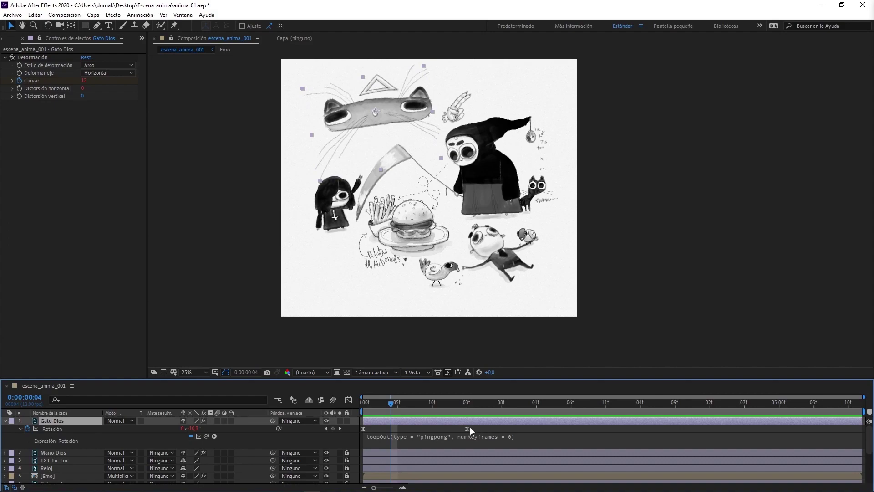
left_click_drag(467, 429, 459, 429)
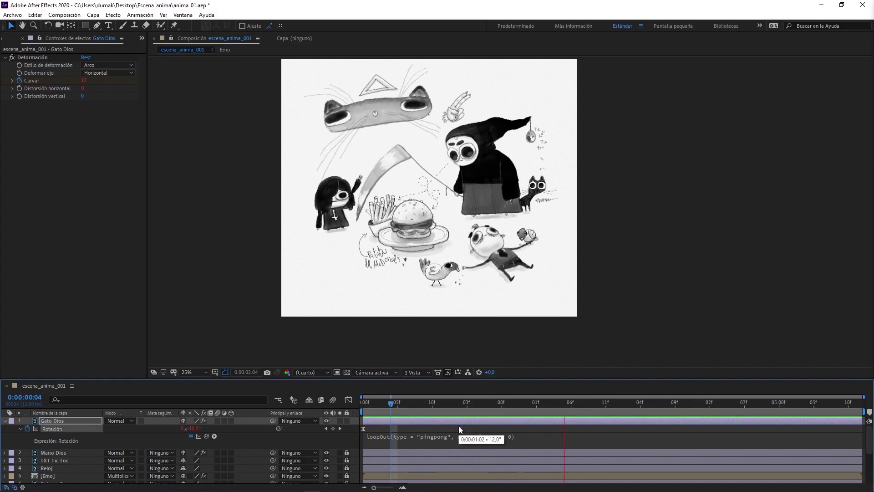
left_click(53, 429)
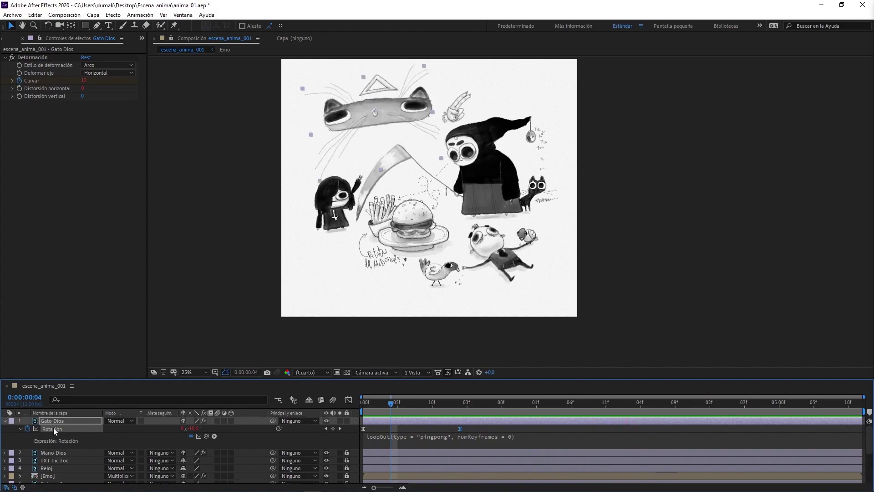
left_click(5, 421)
left_click(5, 421)
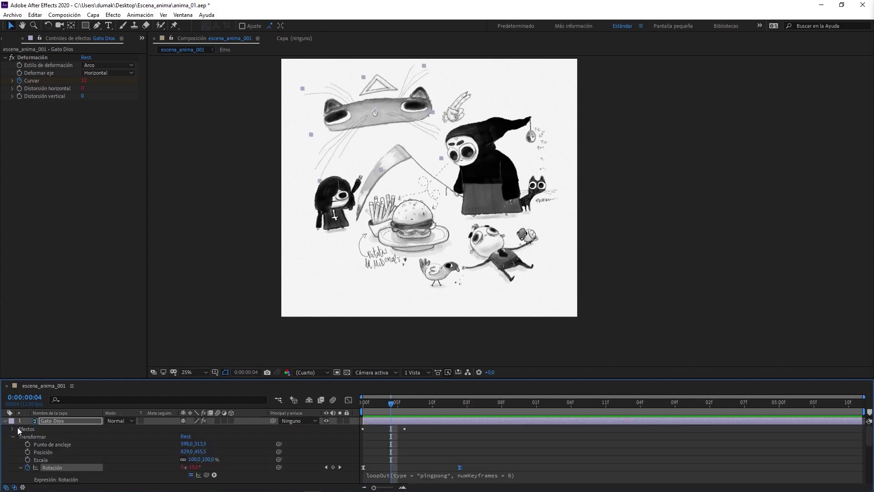
left_click_drag(390, 406, 446, 401)
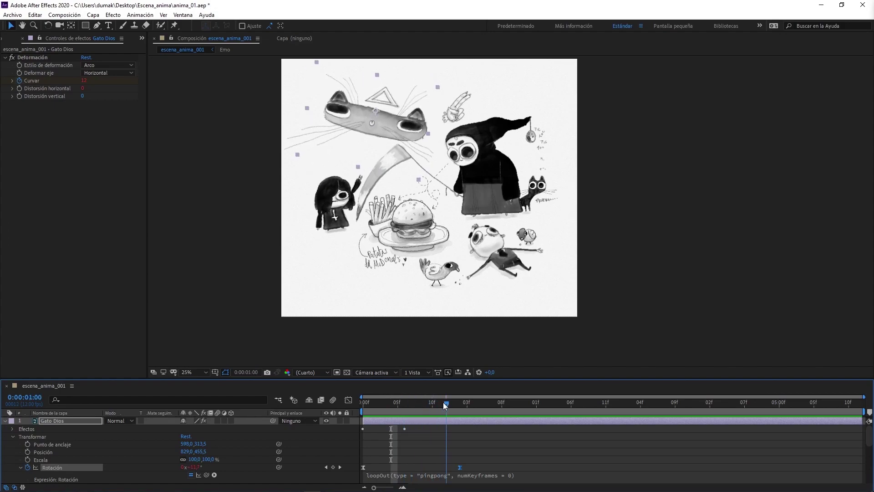
Move the second rotation keyframe to 1:00, preview, then pull it back to frame 3
left_click_drag(446, 402, 446, 402)
key("u")
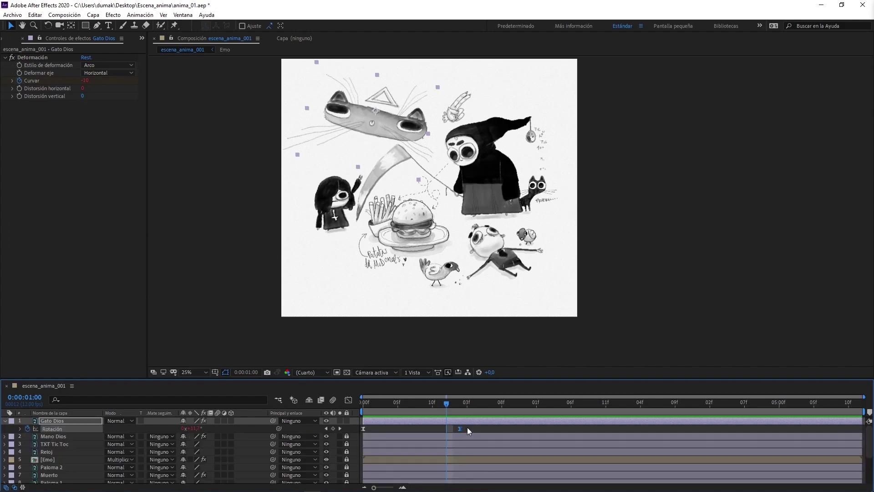
left_click_drag(459, 429, 447, 429)
key("space")
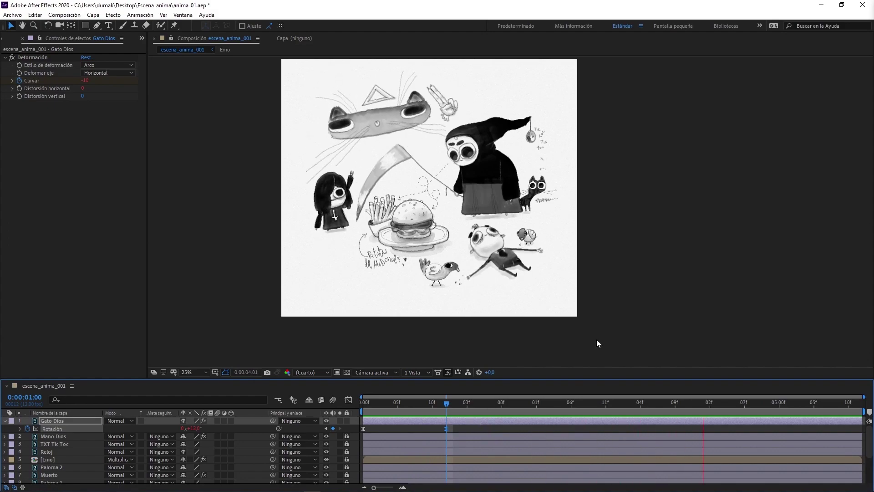
key("space")
key("space")
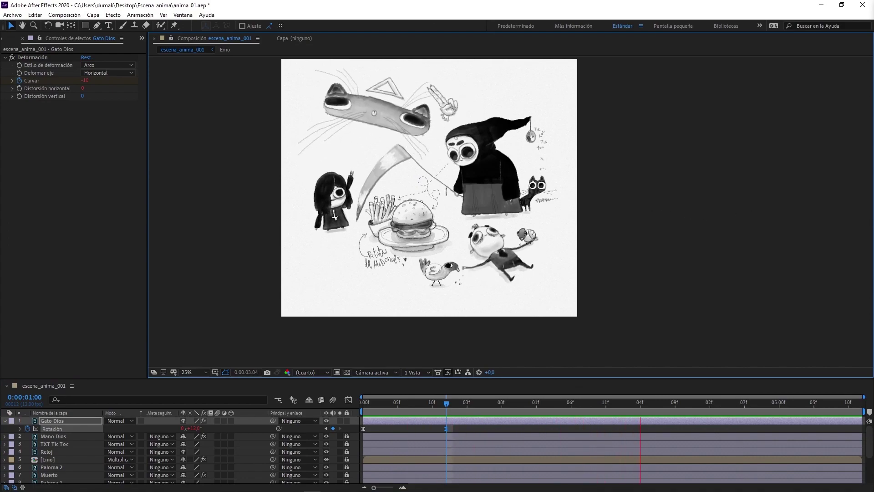
key("space")
key("space")
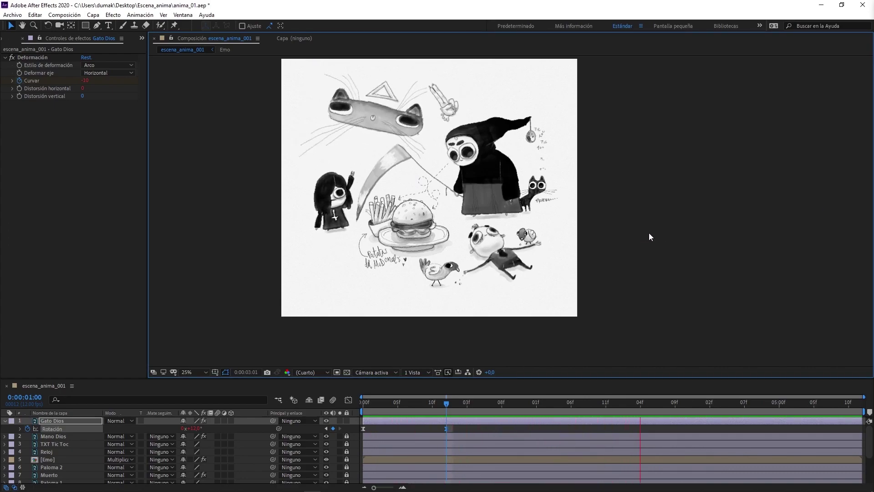
key("space")
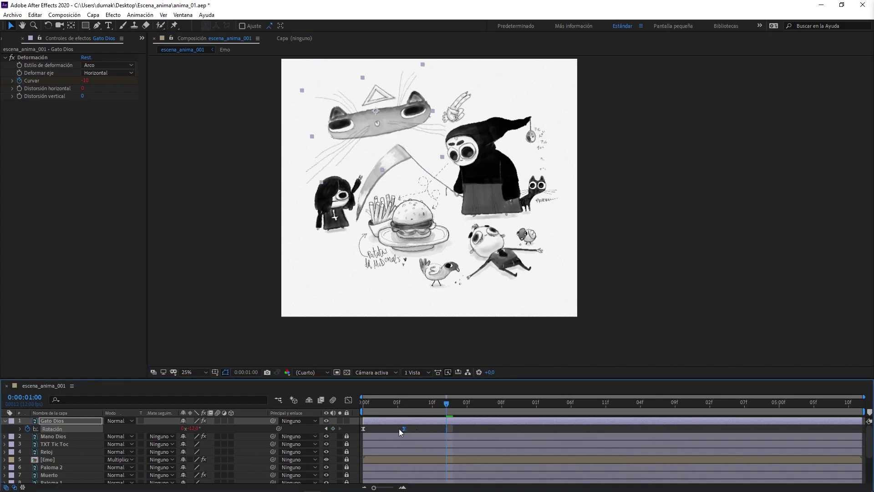
left_click_drag(446, 429, 387, 429)
key("space")
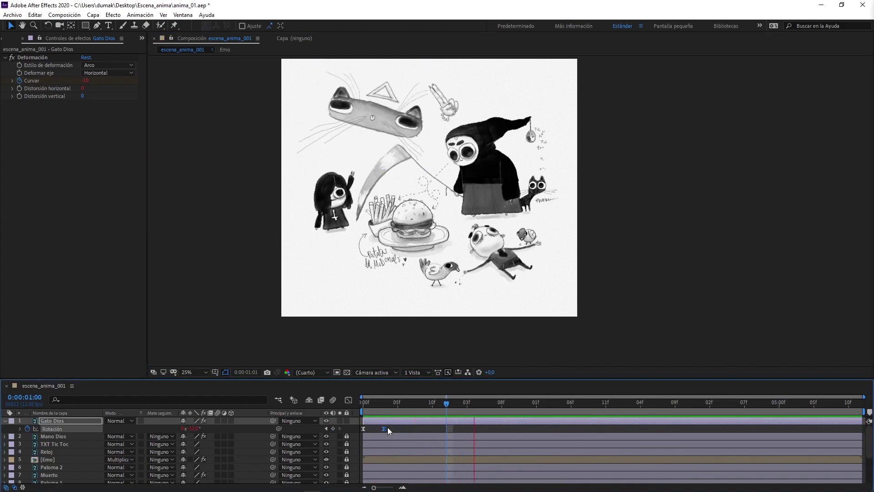
key("space")
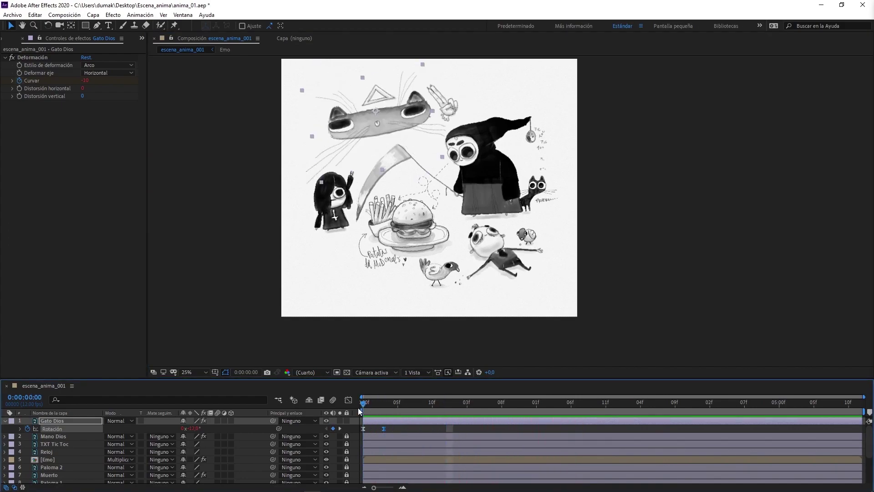
Change the second rotation keyframe's value to 12°, then to 6°
left_click(191, 429)
type("12")
key("Return")
key("k")
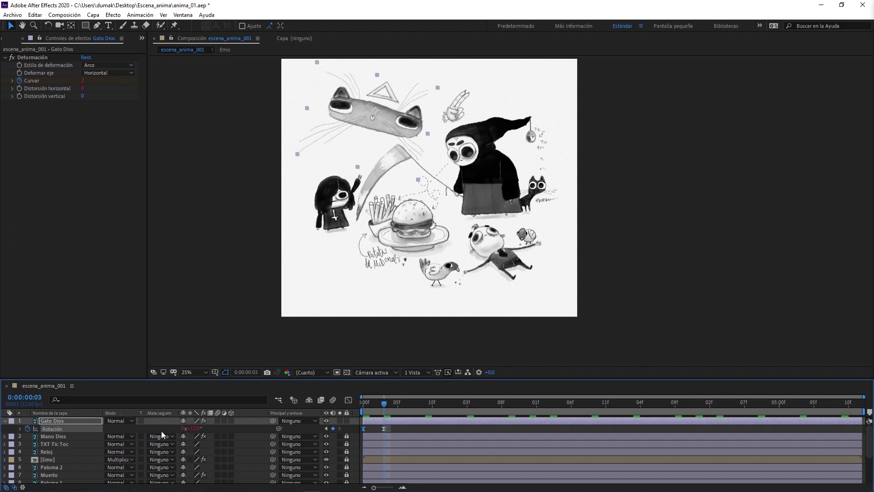
left_click(196, 430)
type("6")
double_click(199, 422)
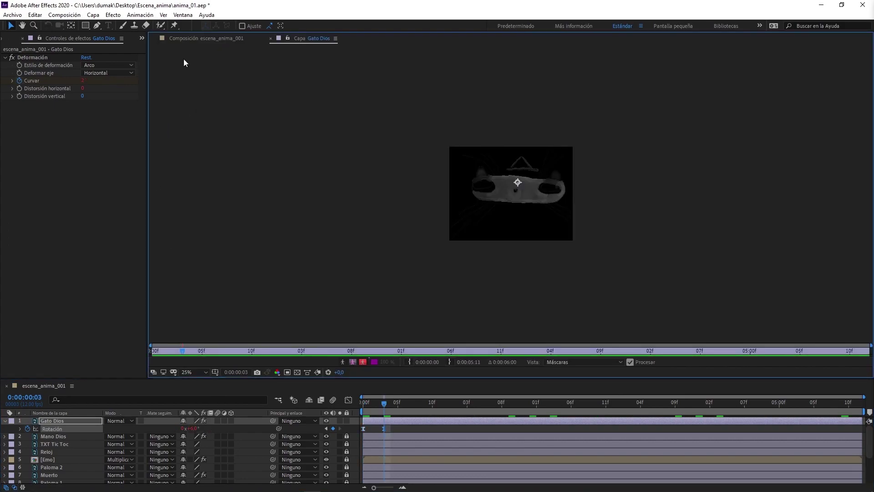
Return to the full composition view and save the project via Archivo > Guardar
left_click(212, 38)
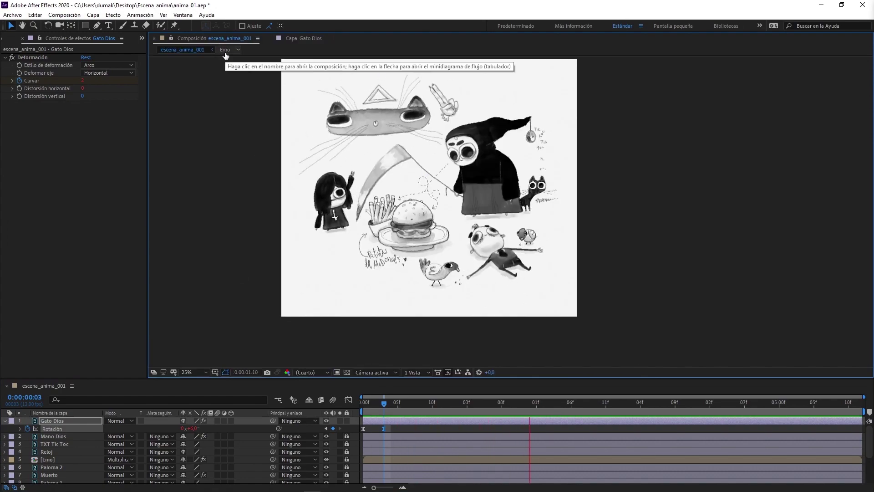
key("space")
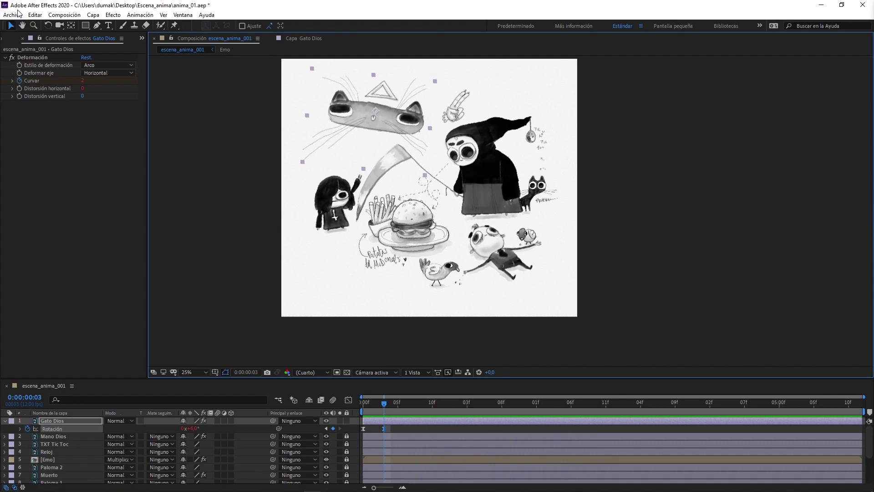
left_click(18, 14)
left_click(20, 100)
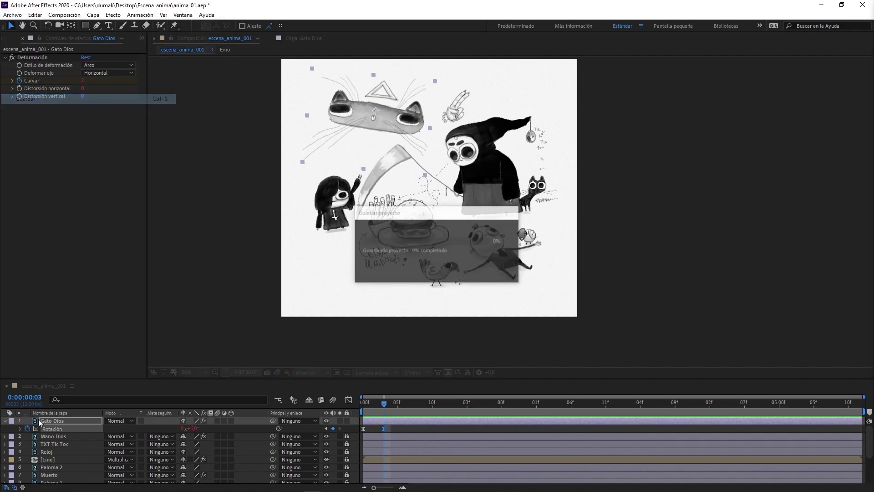
Collapse and lock the Gato Dios layer with the time back at the start
left_click(5, 421)
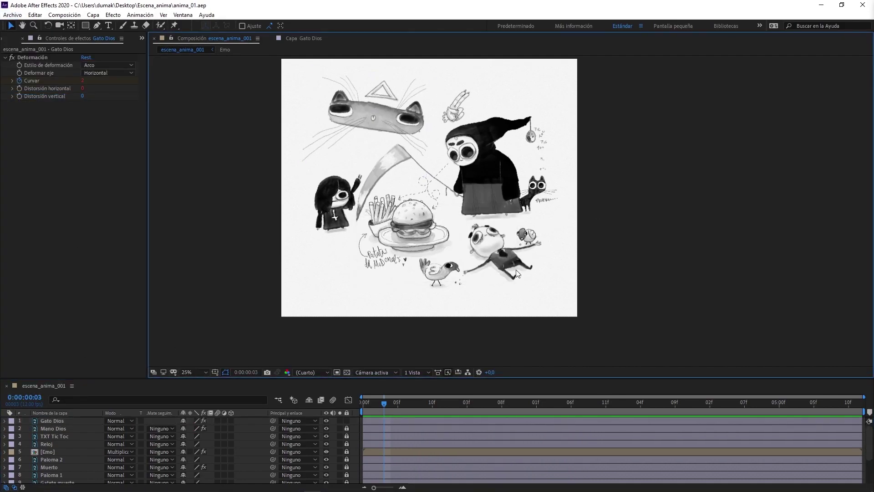
scroll(440, 284, "up", 2)
left_click_drag(396, 246, 376, 255)
key("v")
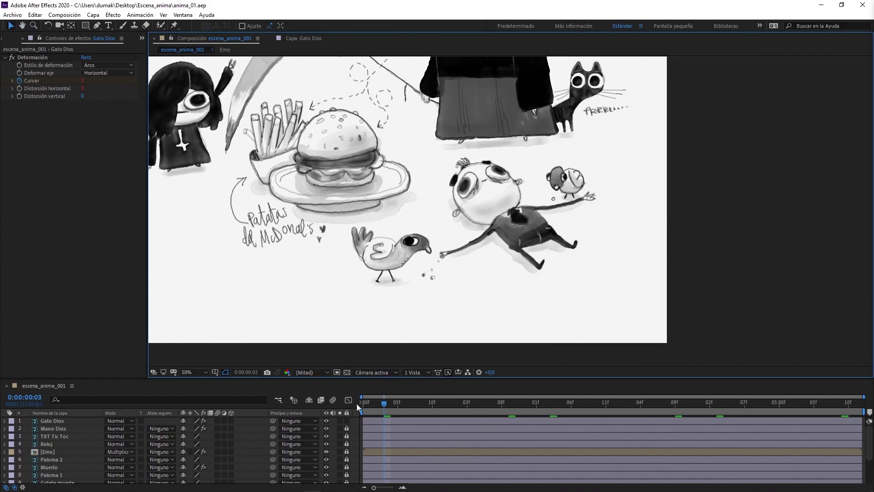
left_click_drag(379, 400, 356, 405)
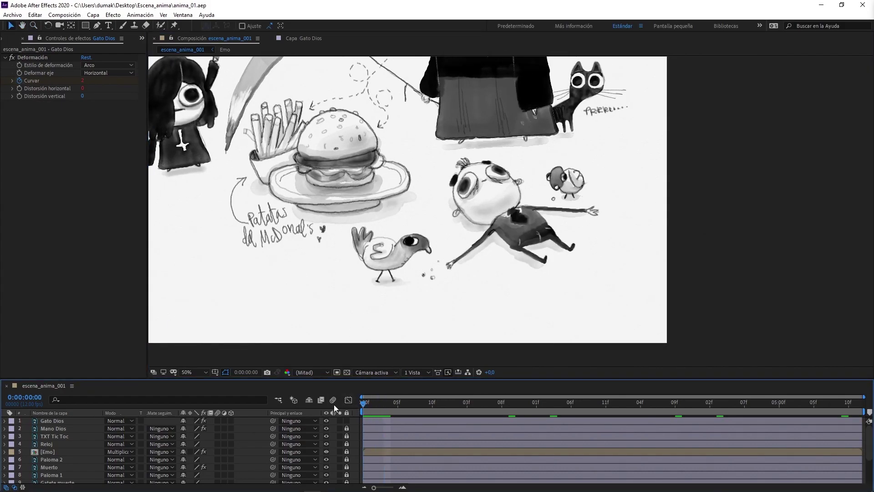
left_click(346, 421)
Unlock Paloma 1 and move its anchor point down to the bird's feet
left_click(397, 252)
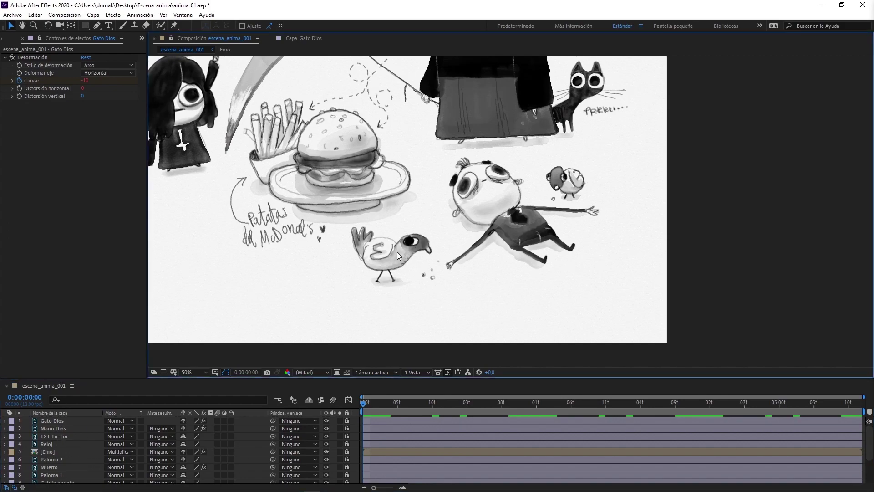
left_click(69, 460)
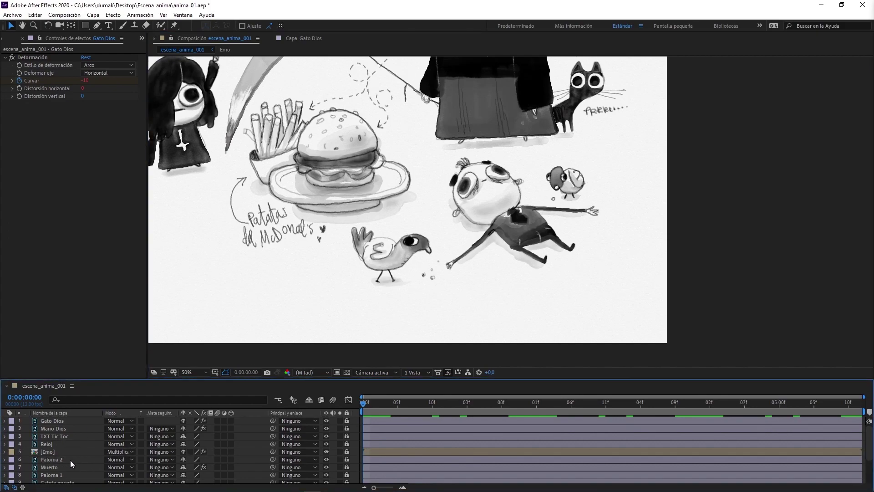
left_click(347, 475)
left_click(67, 475)
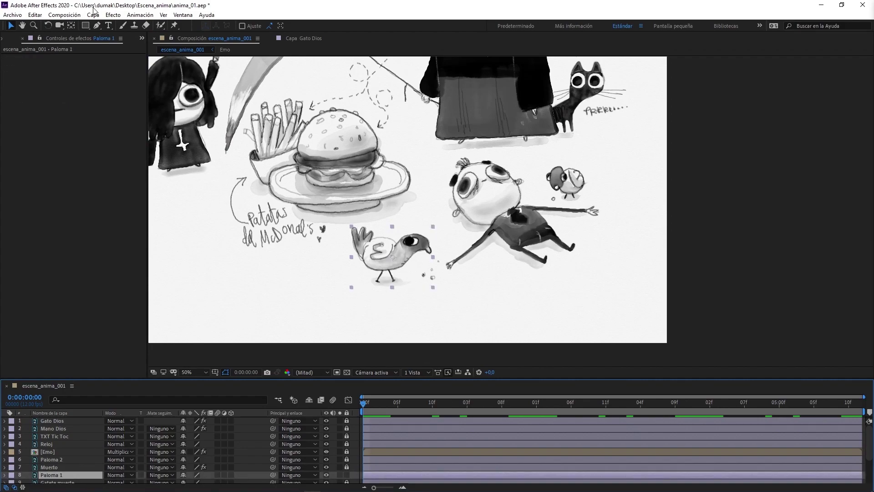
left_click(71, 26)
left_click_drag(390, 257, 384, 283)
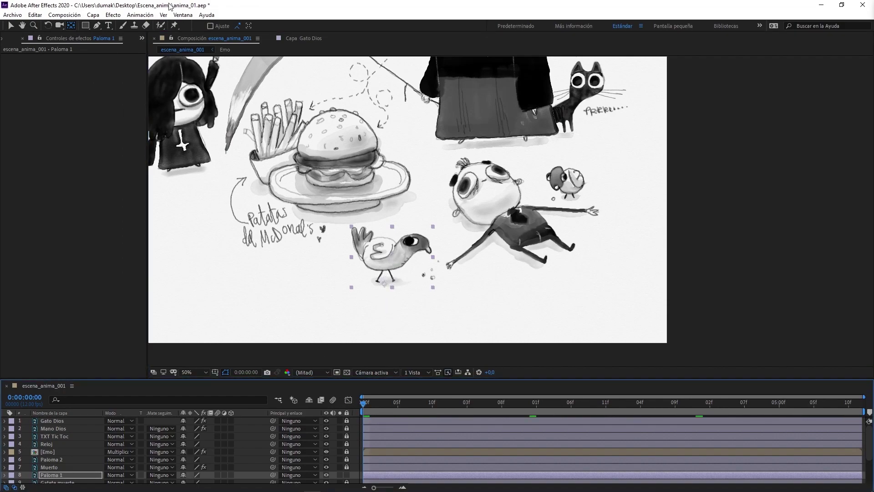
left_click(174, 25)
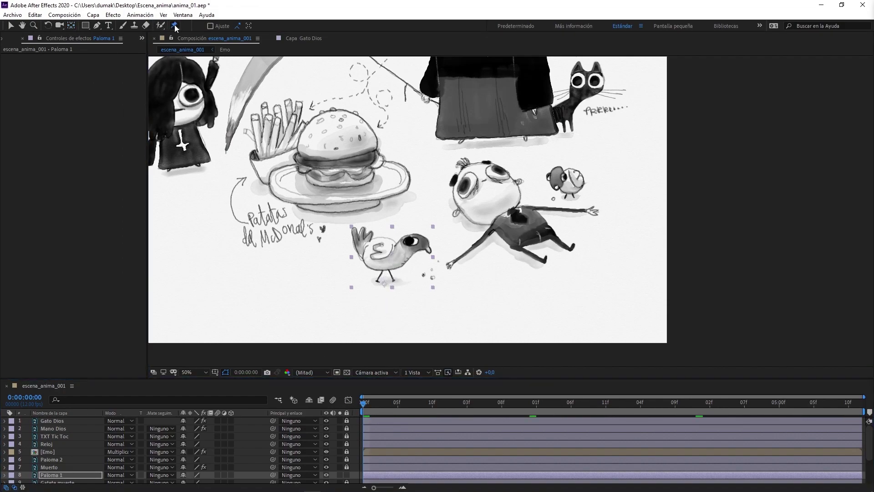
Pin the bird's feet, body, head, tail and belly, then pull the head pin down at frame 2
left_click(389, 281)
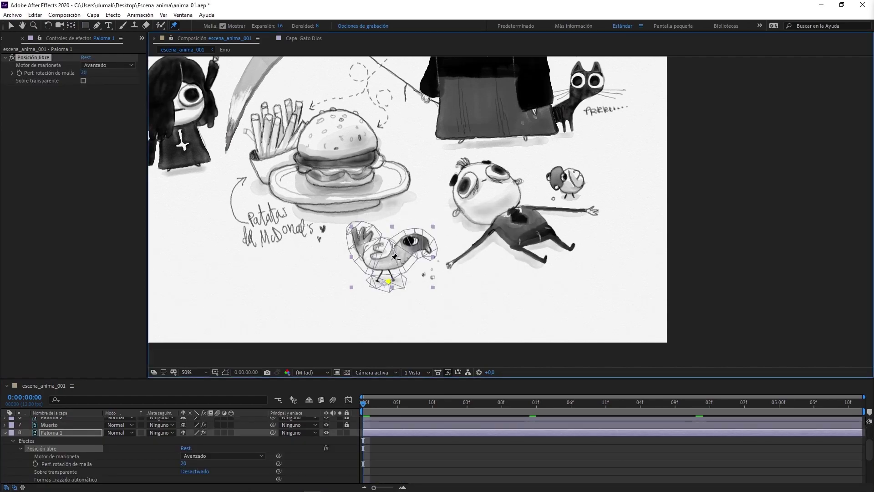
left_click(399, 253)
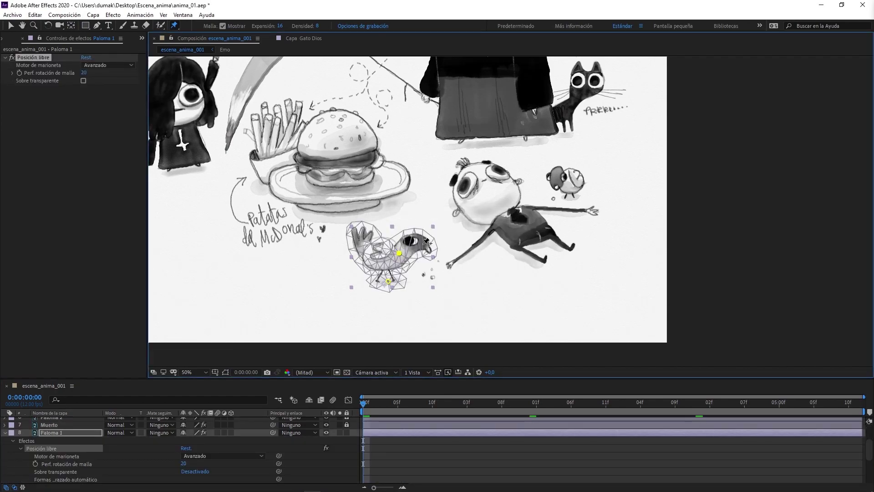
left_click(427, 246)
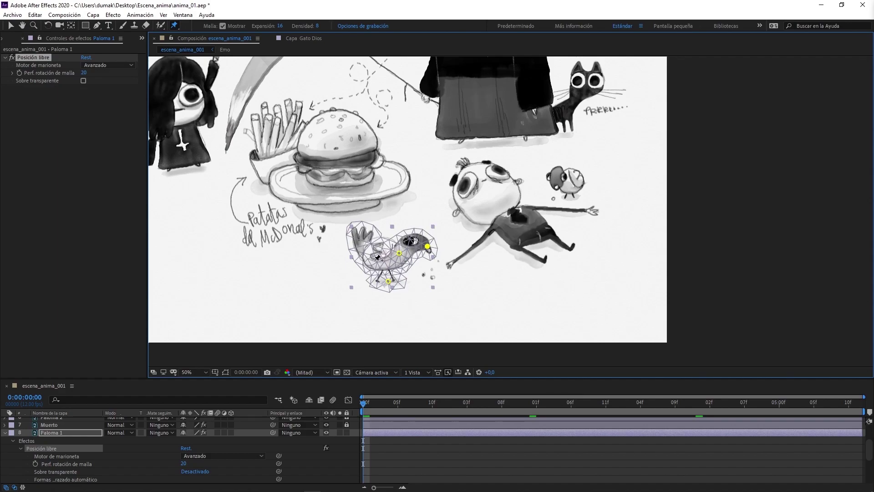
left_click(356, 239)
left_click(374, 261)
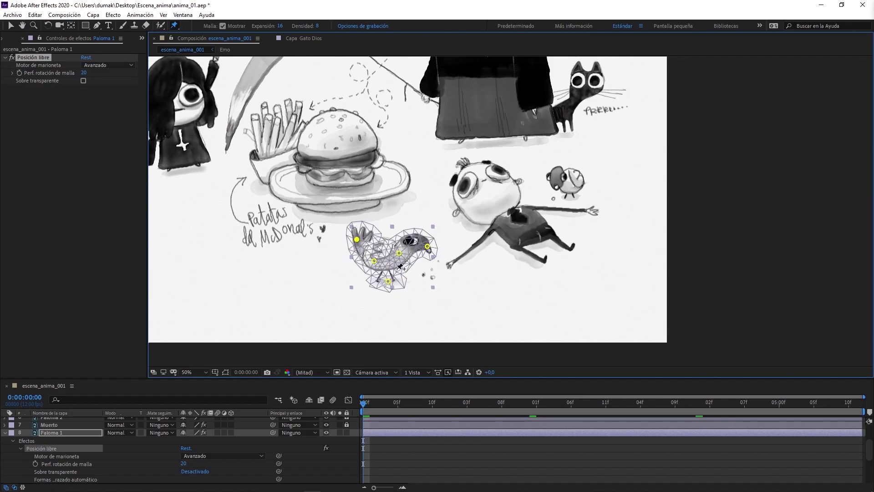
left_click(394, 268)
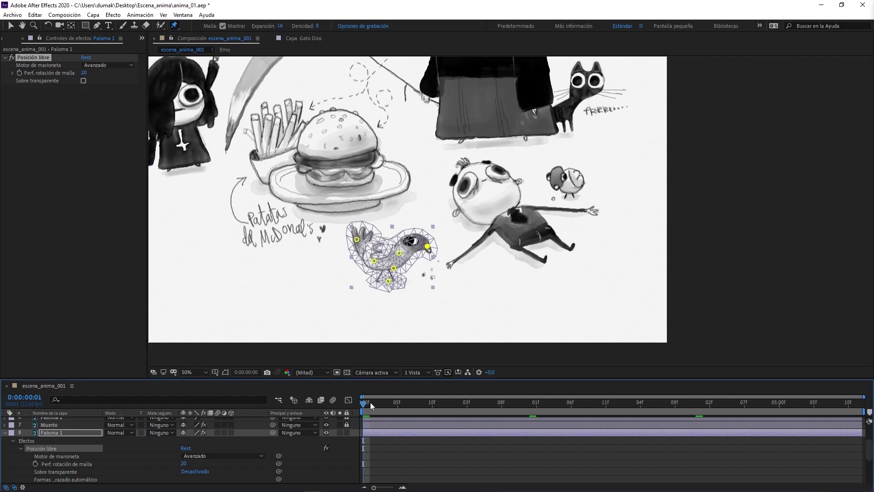
left_click_drag(366, 403, 377, 403)
left_click_drag(428, 249, 424, 266)
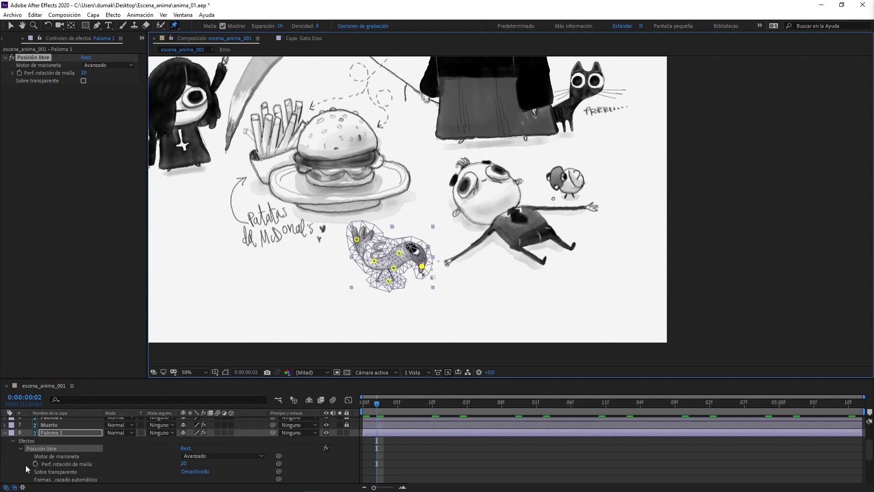
Enlarge the timeline and expand Malla 1 > Deformación to reveal pin 3's position
left_click_drag(117, 379, 117, 327)
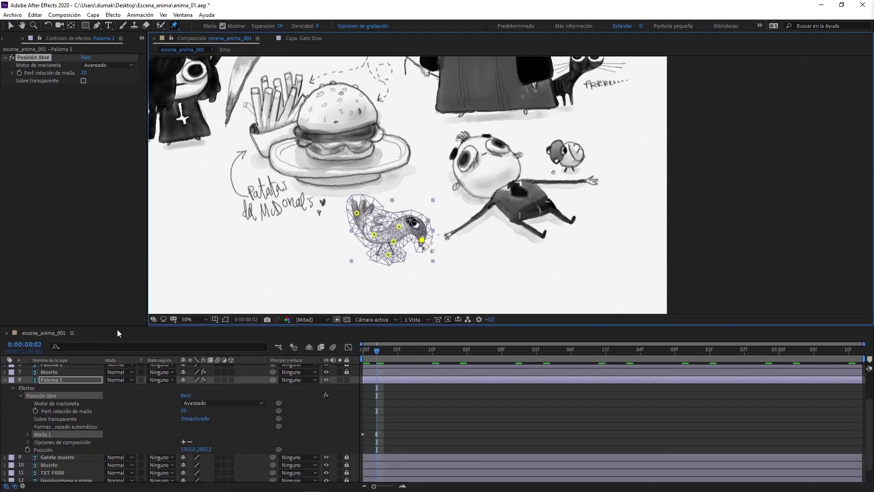
left_click(27, 434)
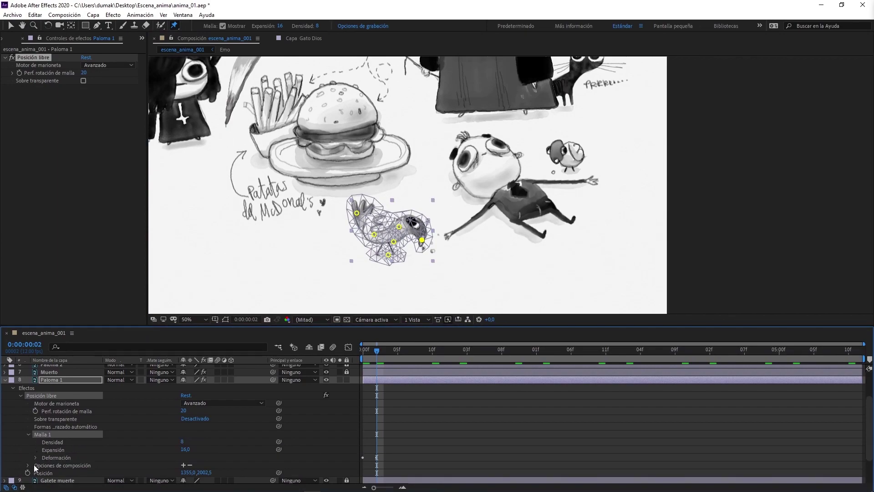
left_click(35, 457)
scroll(118, 448, "down", 3)
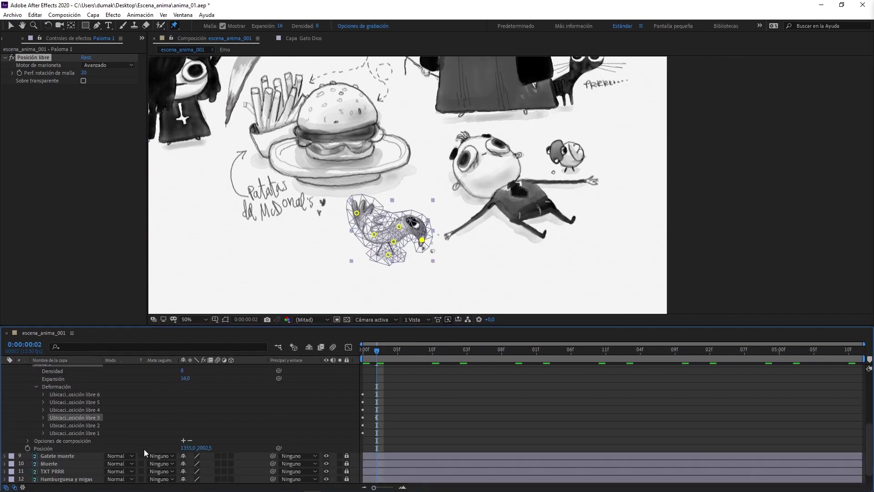
left_click(207, 403)
left_click(68, 418)
left_click(44, 417)
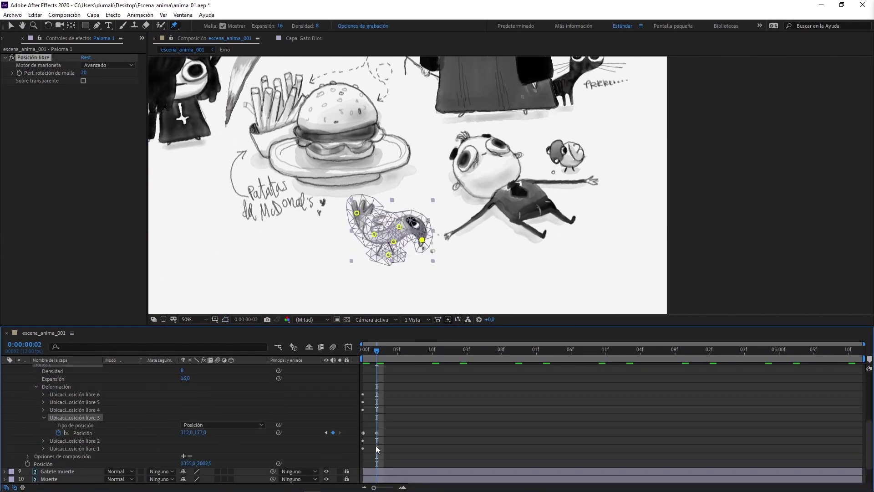
Give pin 3's position the pingpong loopOut expression, ease its keyframes, and preview
left_click(60, 432, "alt")
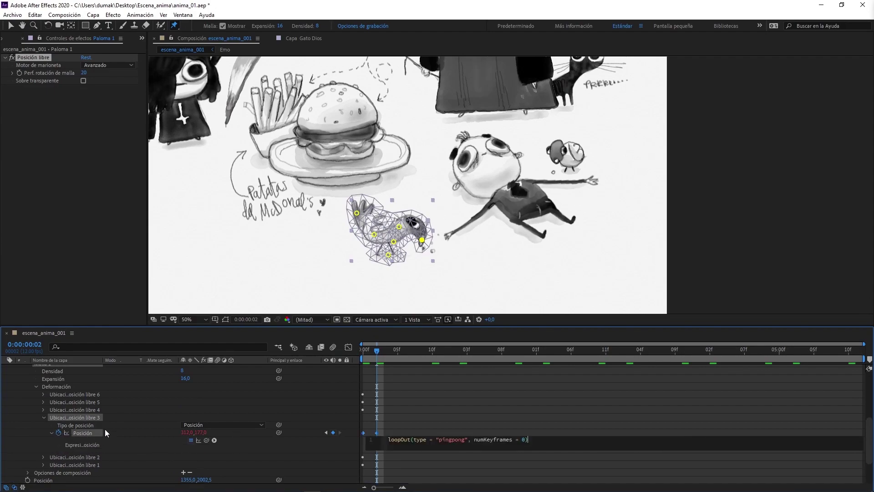
key("ctrl+v")
left_click(378, 434)
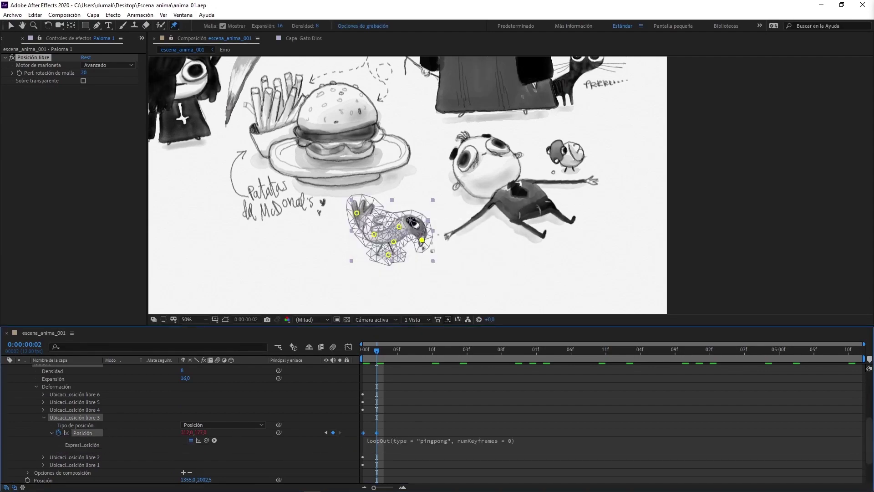
key("F9")
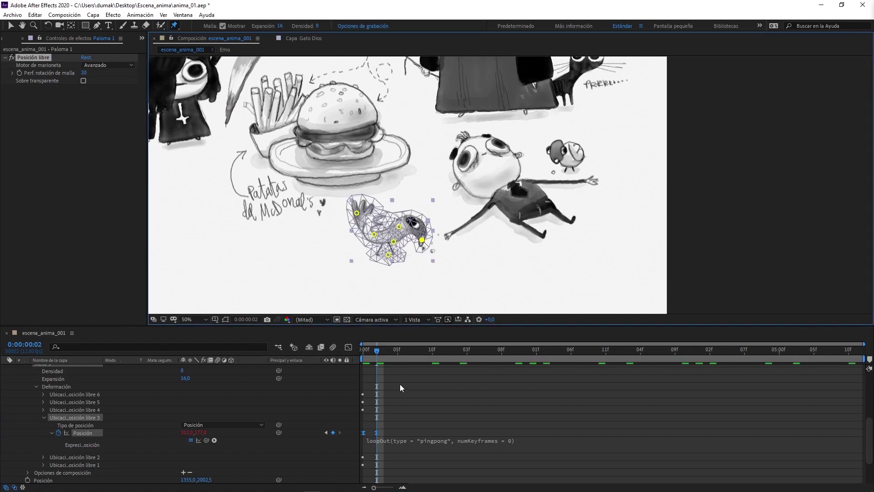
key("space")
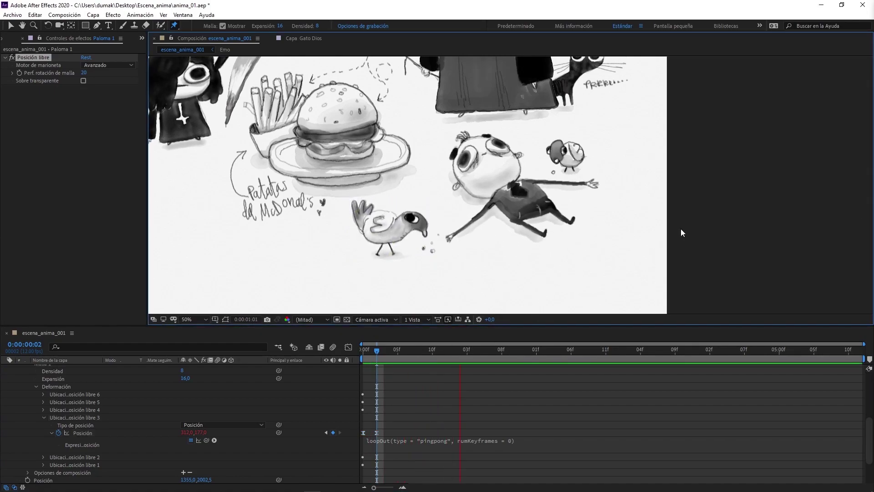
key("space")
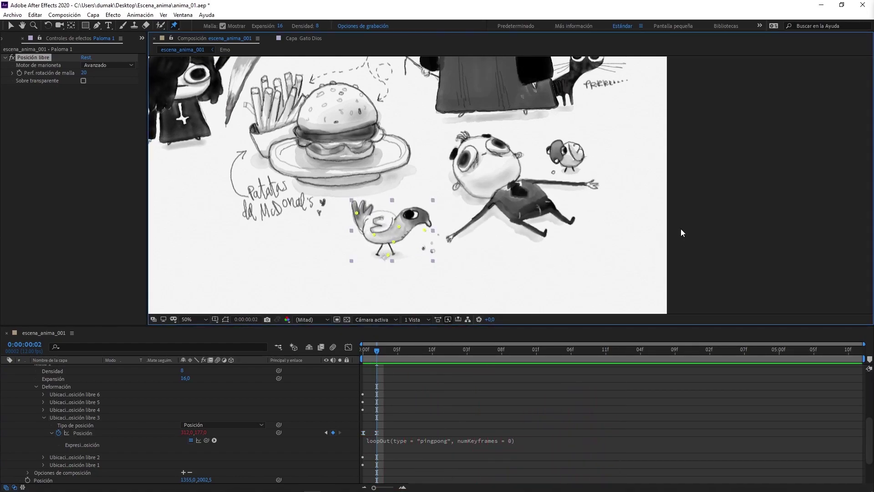
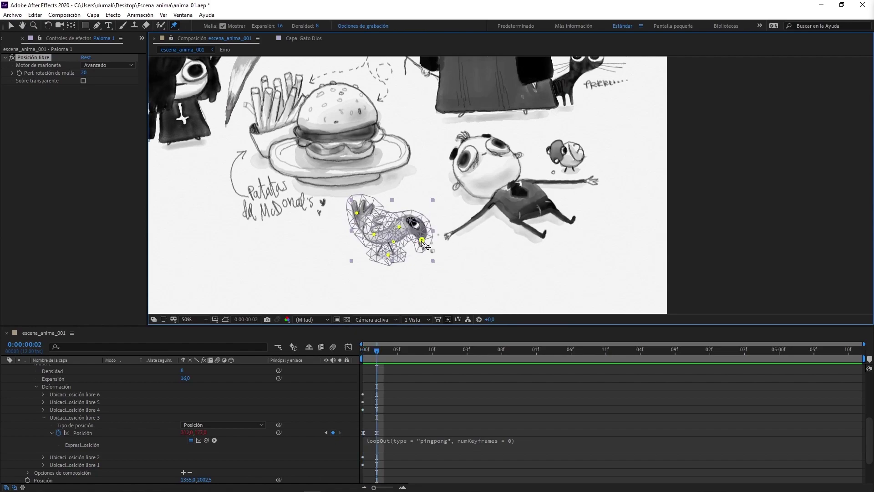
Raise the pigeon's head puppet pin up and to the right, then preview it
left_click_drag(422, 242, 433, 218)
key("space")
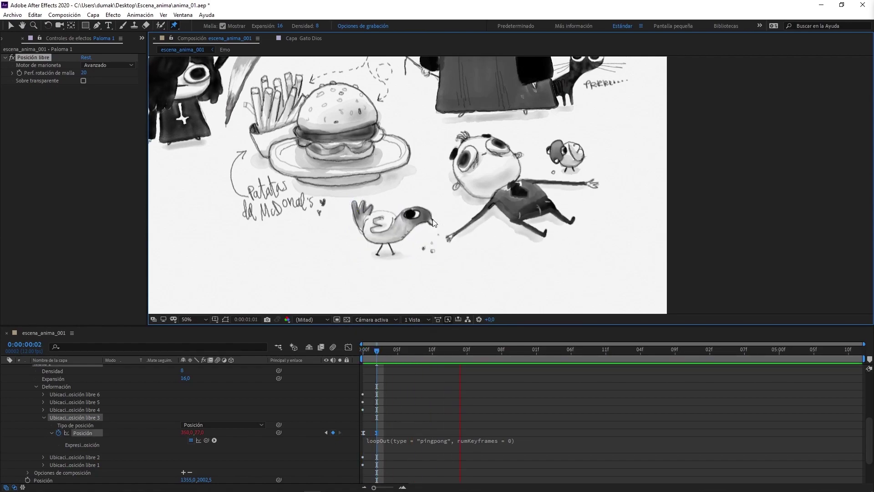
key("space")
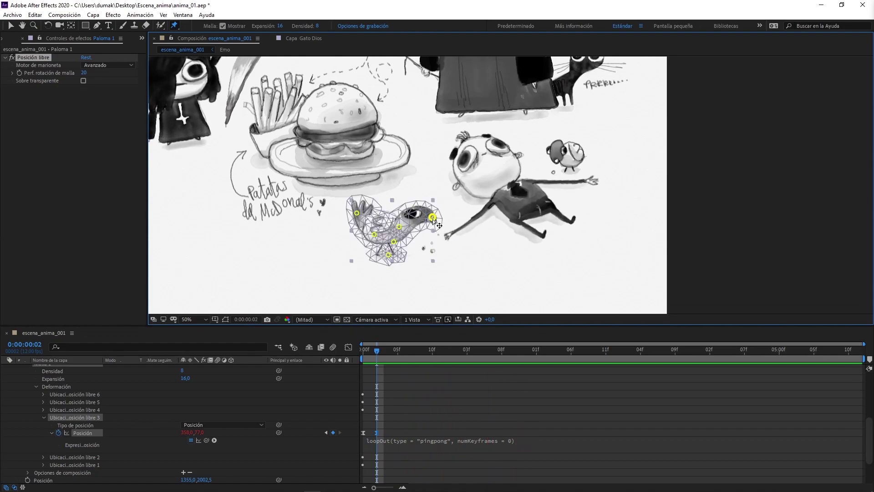
Pose the pigeon's left puppet pin at frame 0, step to frame 2, and preview the bob
key("Home")
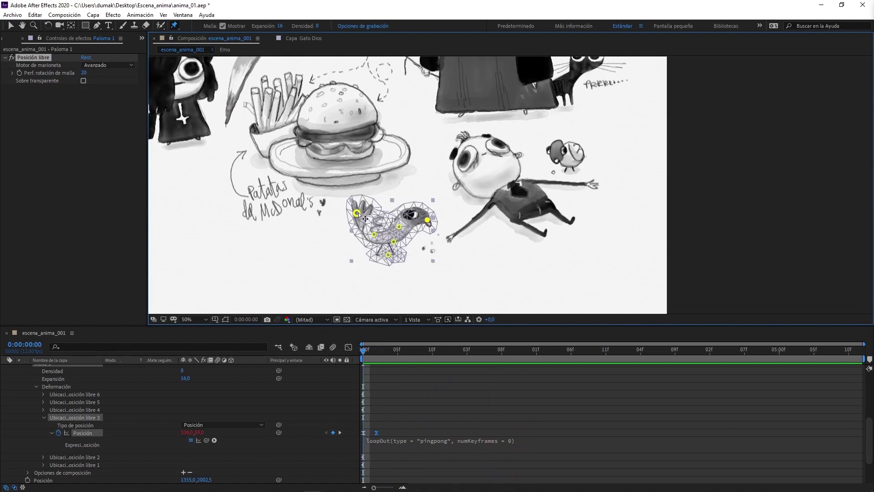
left_click(357, 214)
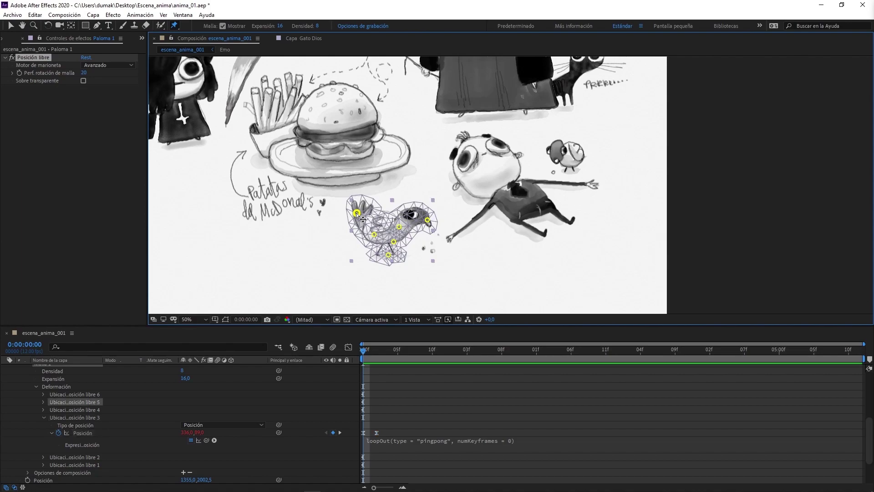
left_click_drag(363, 219, 359, 223)
key("Page_Down")
key("Page_Down")
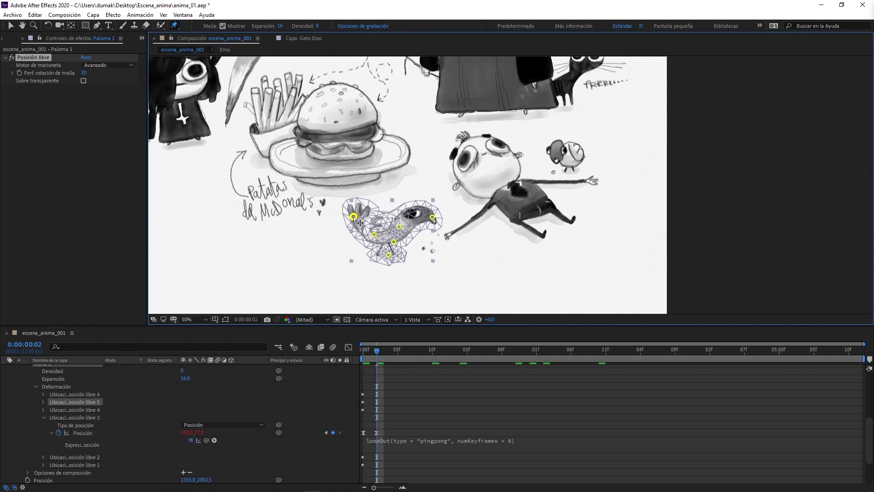
key("space")
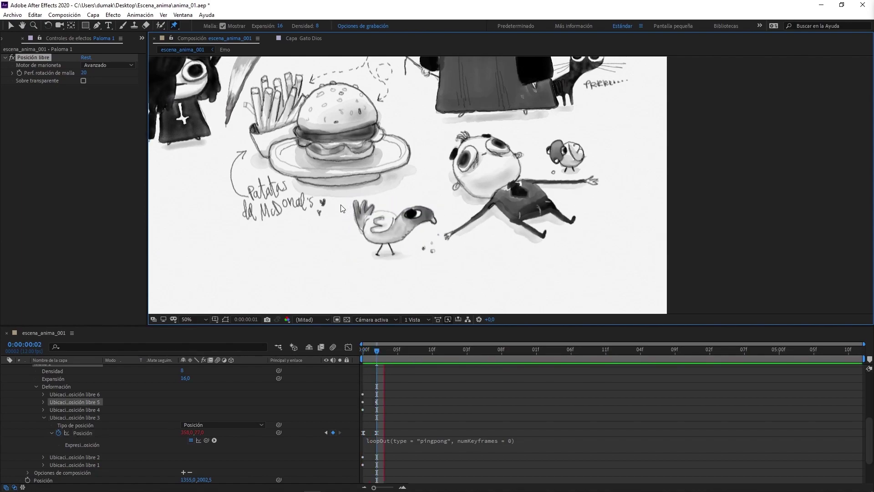
key("space")
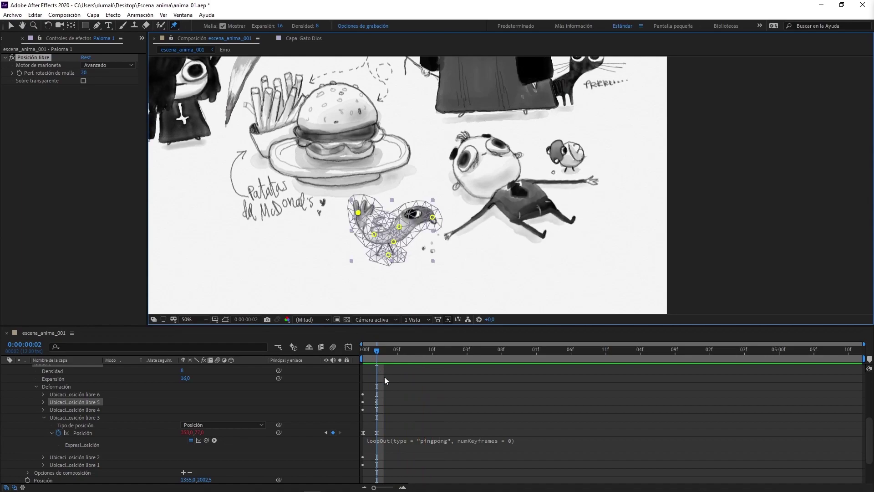
Add a loopOut pingpong expression to pin 5's position and preview the loop
left_click(43, 402)
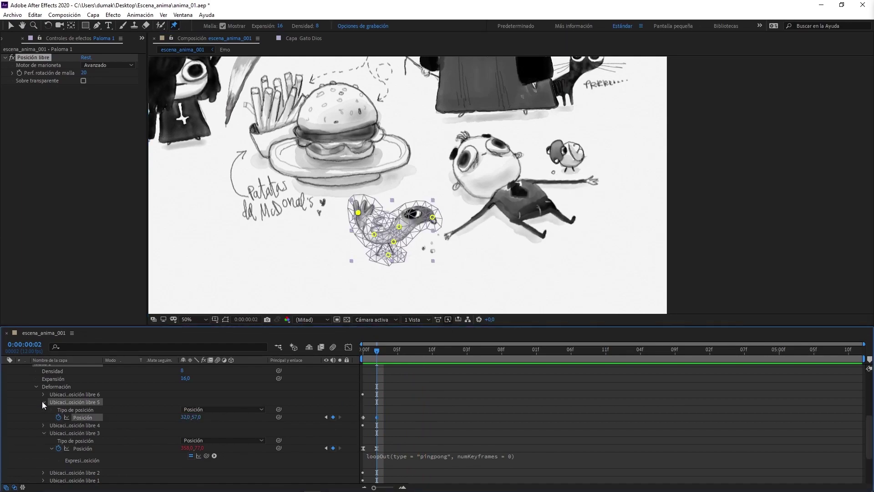
type("loopOut(type = \"pingpong\", numKeyframes = 0)")
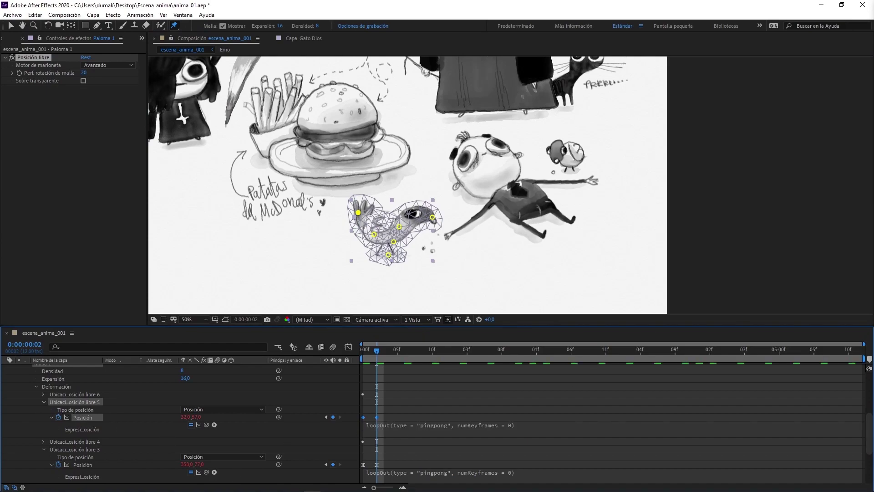
key("space")
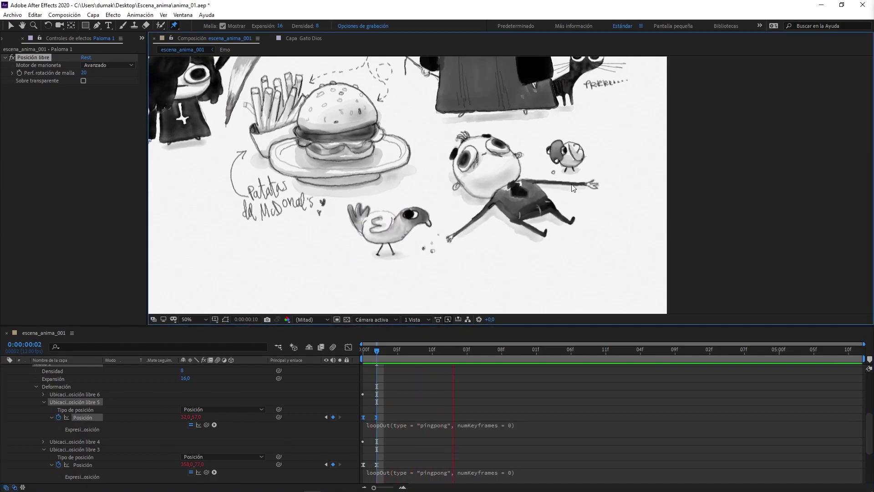
key("space")
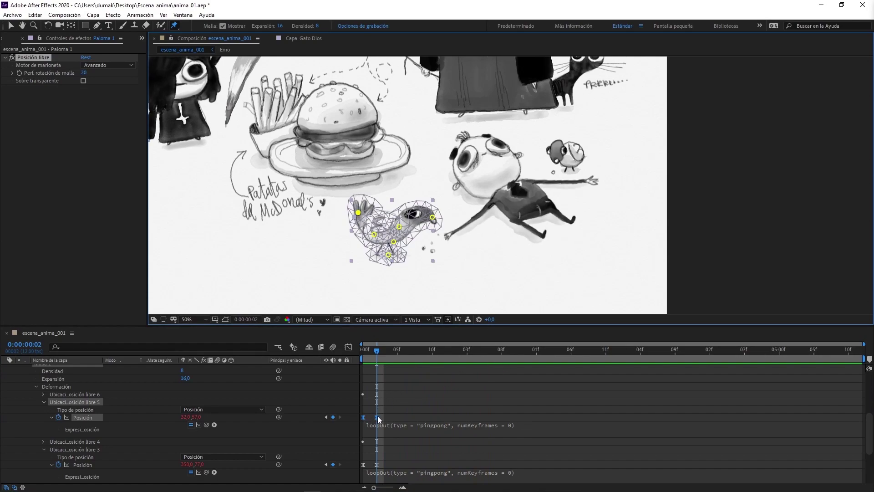
Reverse pin 5's keyframes in time with Fotograma clave con tiempo inverso
right_click(378, 418)
right_click(377, 417)
mouse_move(491, 411)
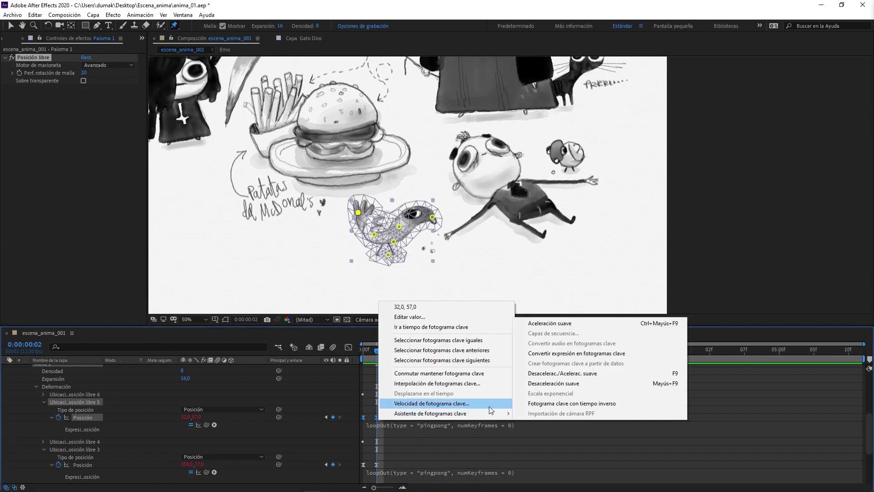
left_click(570, 403)
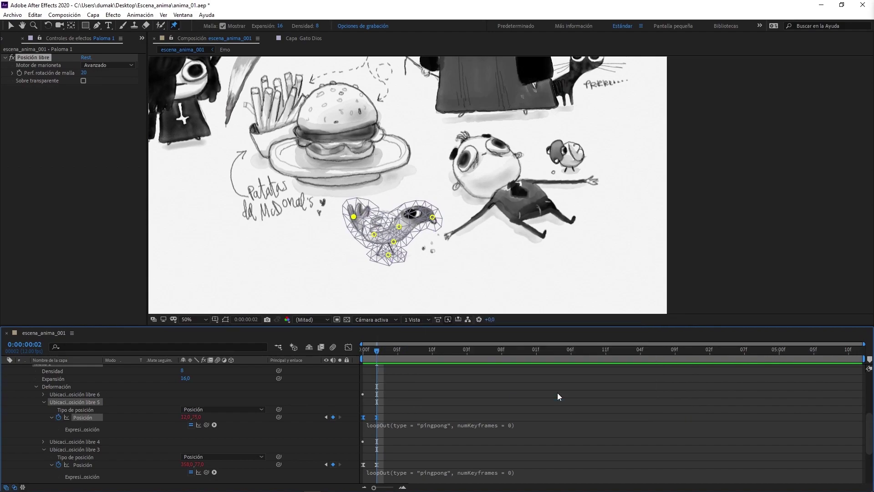
key("space")
key("space")
scroll(34, 391, "up", 3)
Keyframe Paloma 1's Scale, with a 95% height squash at frame 0, and loop it pingpong
left_click(13, 387)
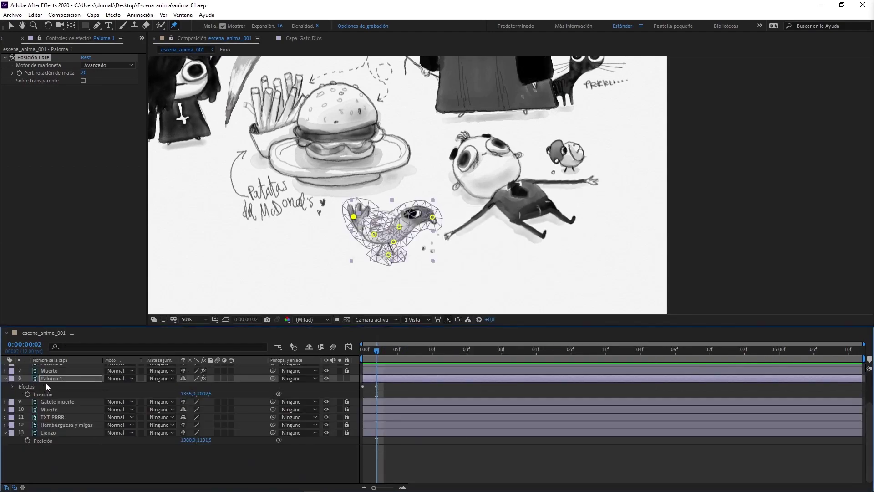
key("s")
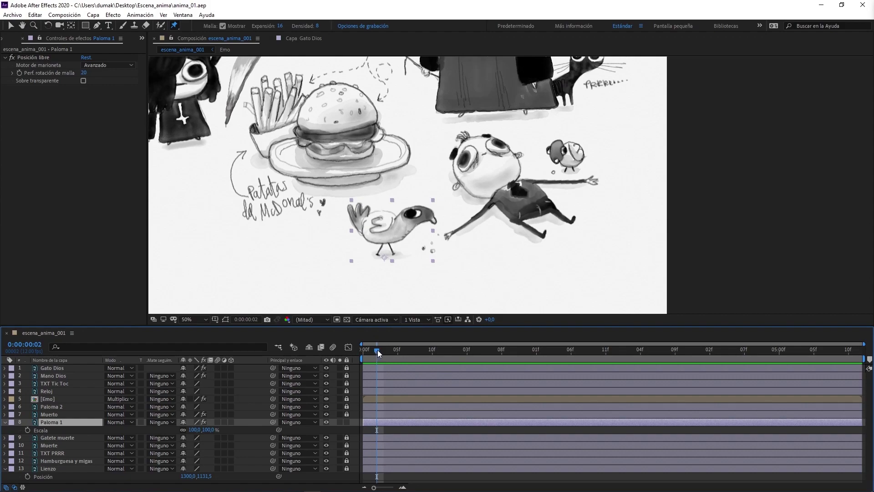
left_click_drag(378, 350, 390, 349)
left_click(28, 430)
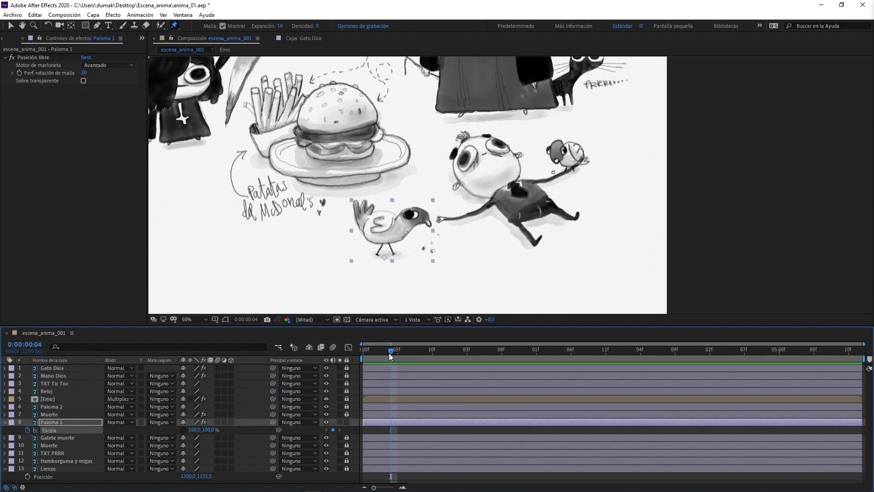
left_click_drag(391, 354, 349, 354)
left_click_drag(209, 430, 199, 431)
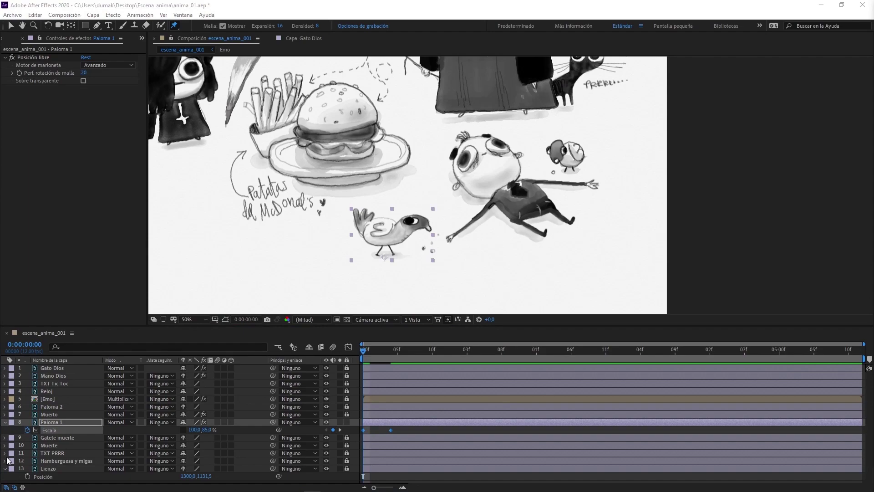
left_click(27, 430, "alt")
type("loopOut(type = \"pingpong\", numKeyframes = 0)")
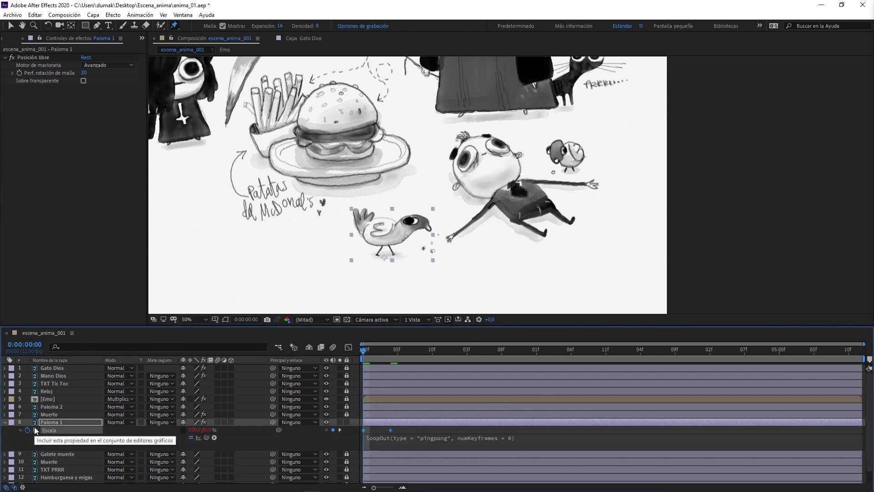
key("space")
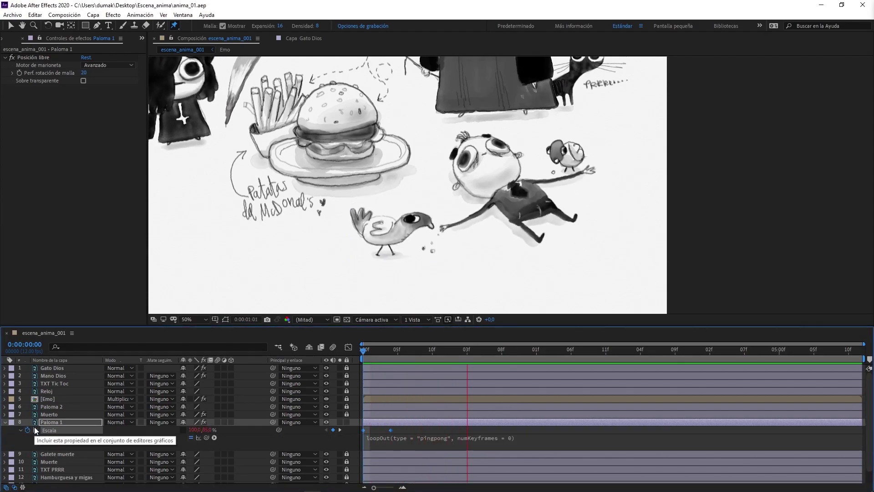
key("space")
Easy Ease the scale keyframes, move the later one to frame 2, narrow width to 81%
left_click(379, 351)
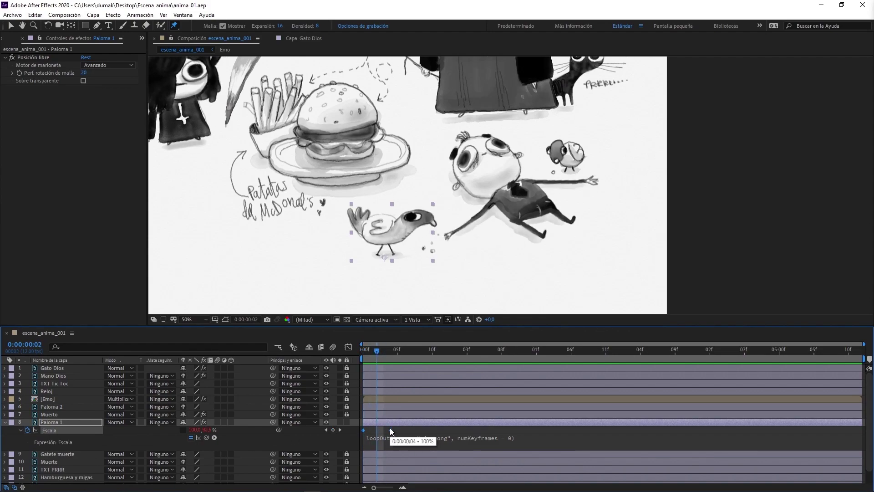
left_click_drag(390, 430, 391, 430)
key("F9")
left_click_drag(395, 430, 378, 430)
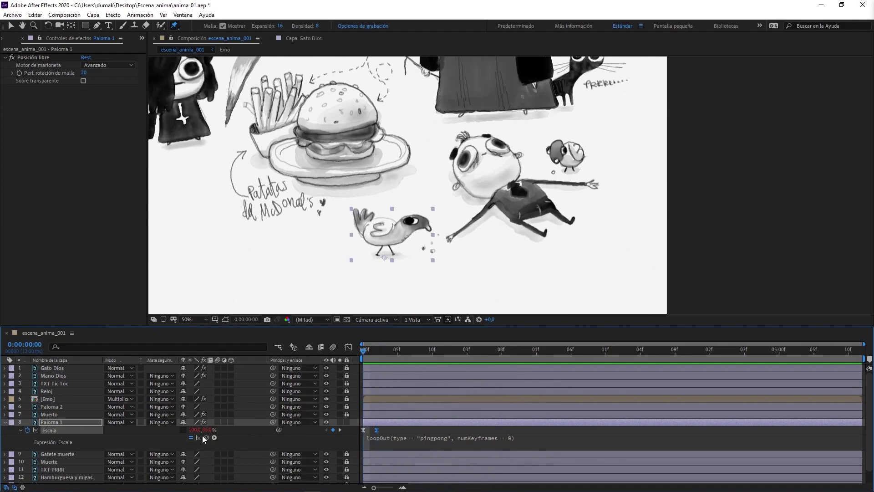
left_click_drag(194, 430, 190, 435)
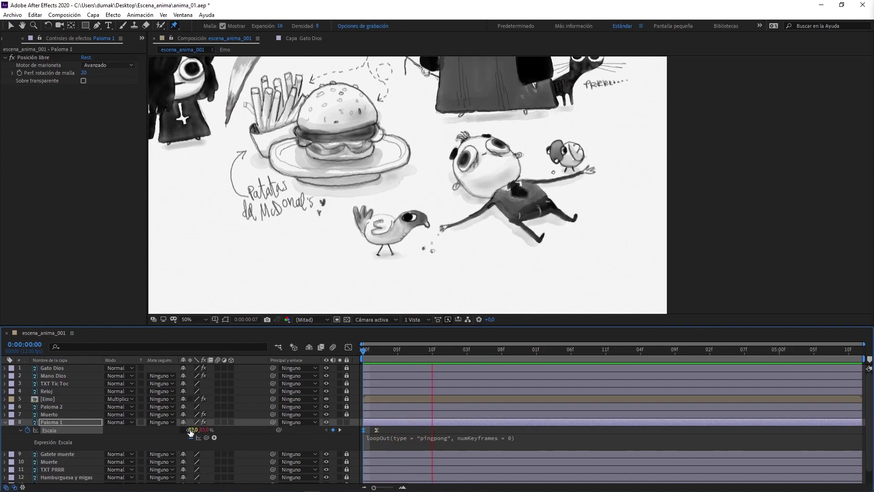
mouse_move(190, 432)
left_mouse_down()
mouse_move(197, 434)
mouse_move(189, 429)
left_mouse_up()
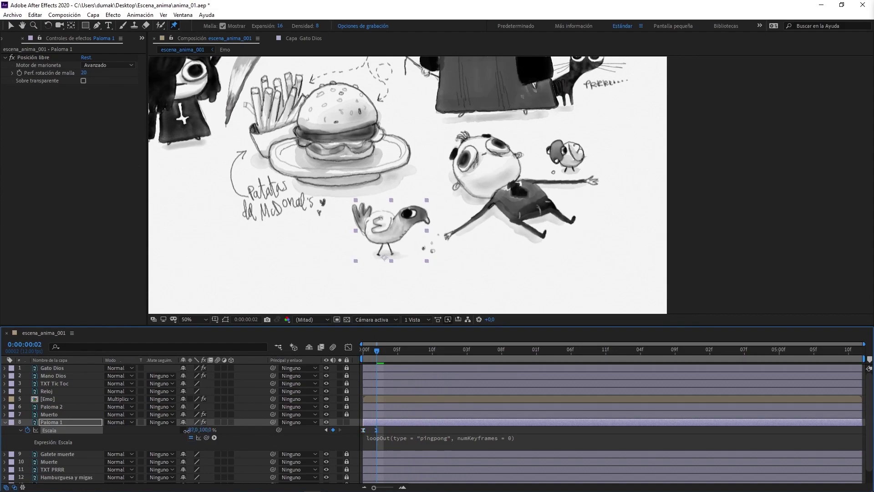
key("space")
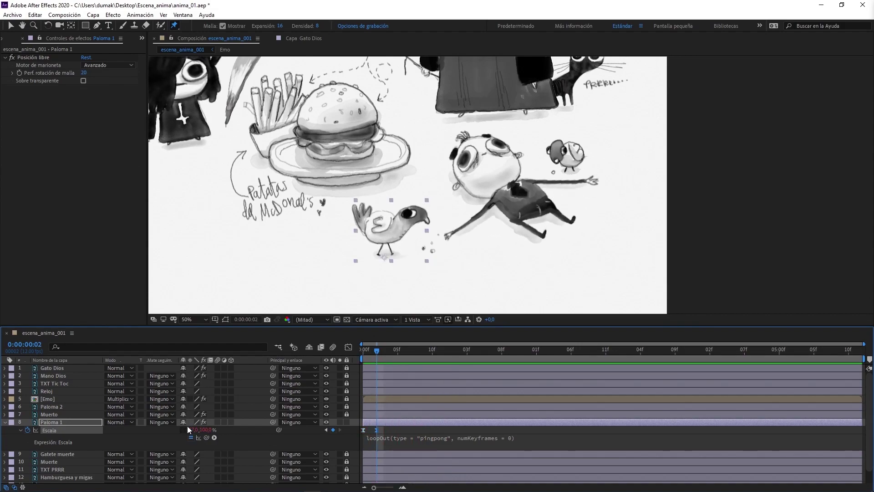
left_click_drag(192, 430, 188, 430)
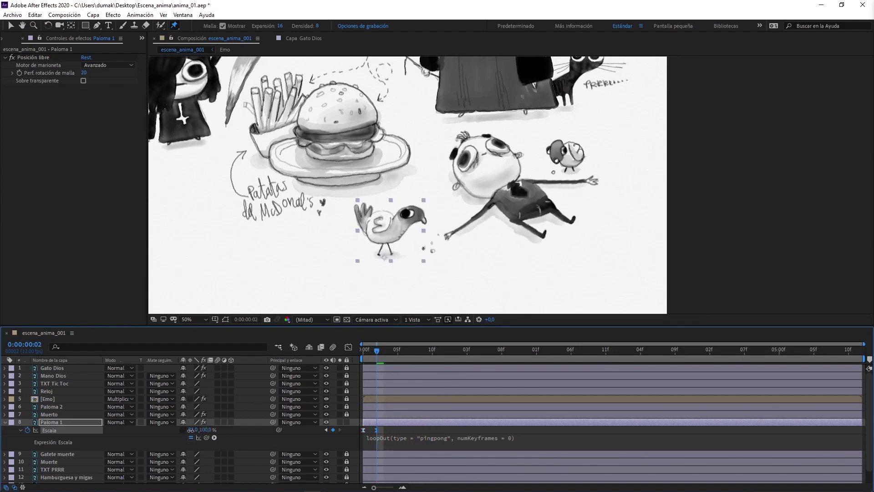
key("space")
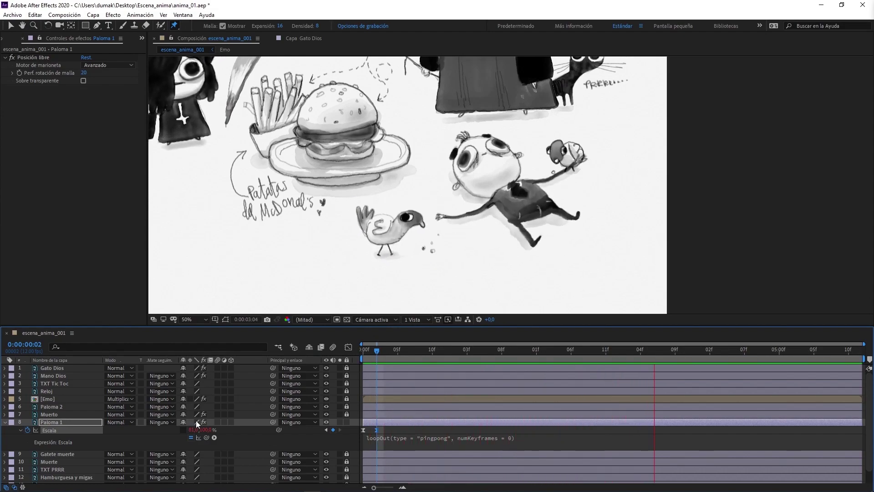
key("space")
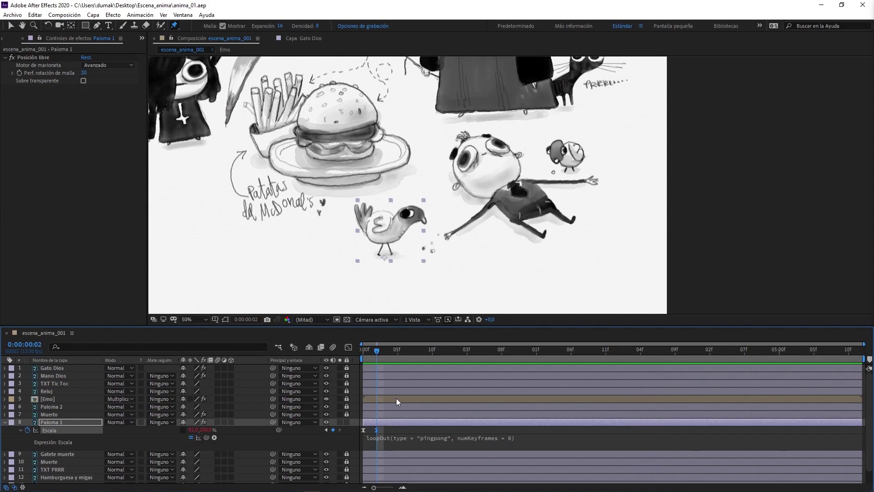
Keyframe Paloma 1's Rotation at 3,7 degrees and -2,1 degrees at frame 0
key("r")
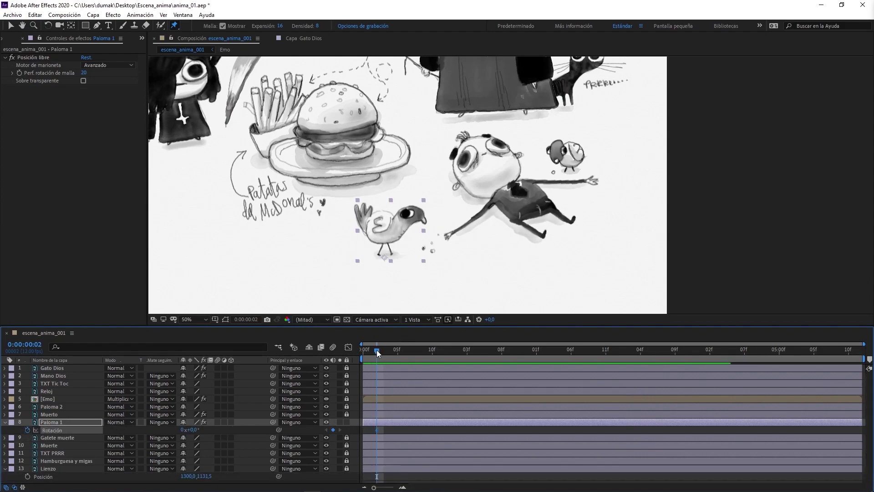
key("Home")
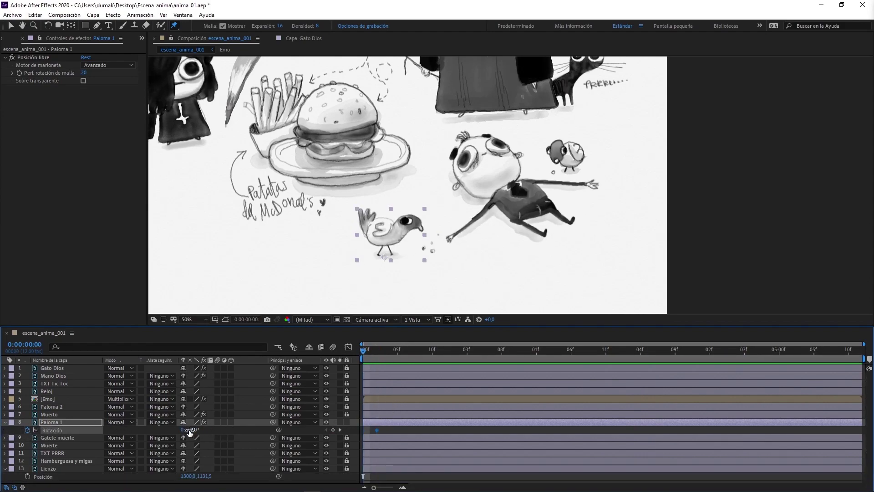
left_click(333, 429)
key("k")
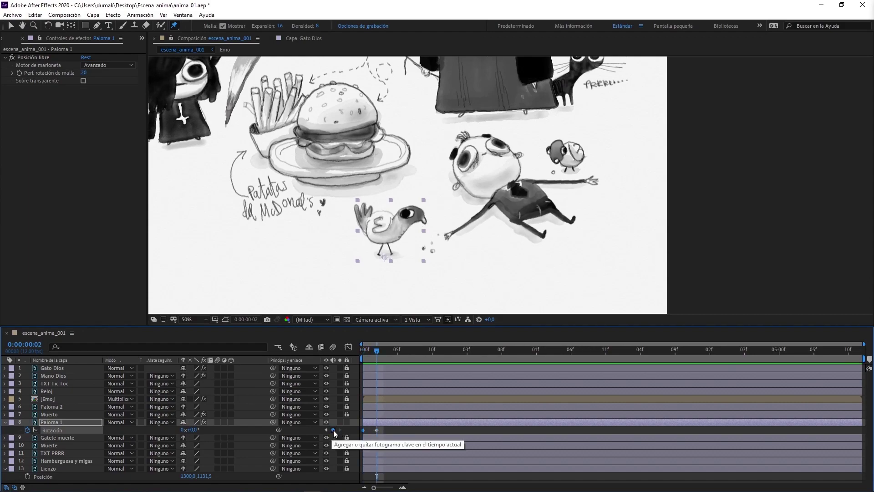
left_click_drag(193, 429, 208, 430)
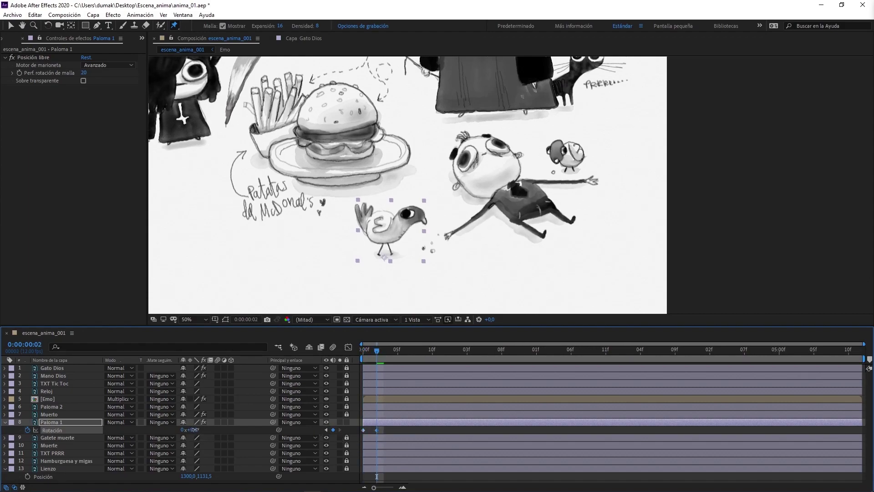
key("Home")
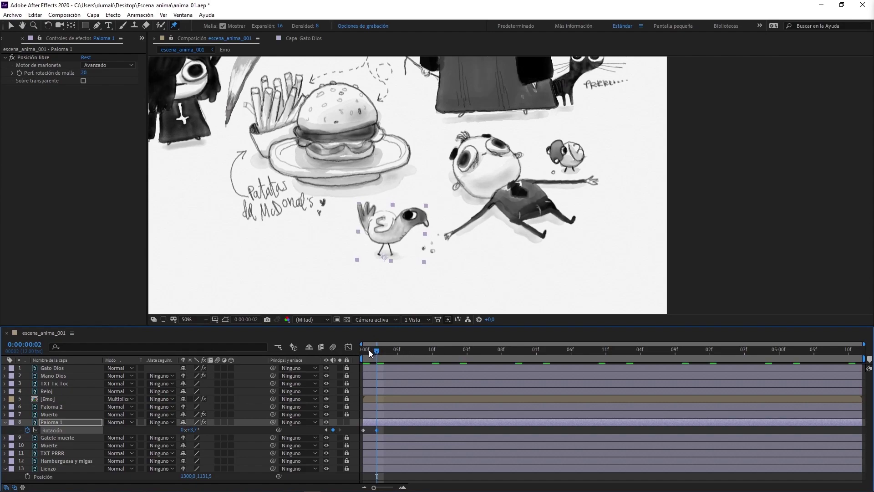
left_click_drag(193, 429, 186, 429)
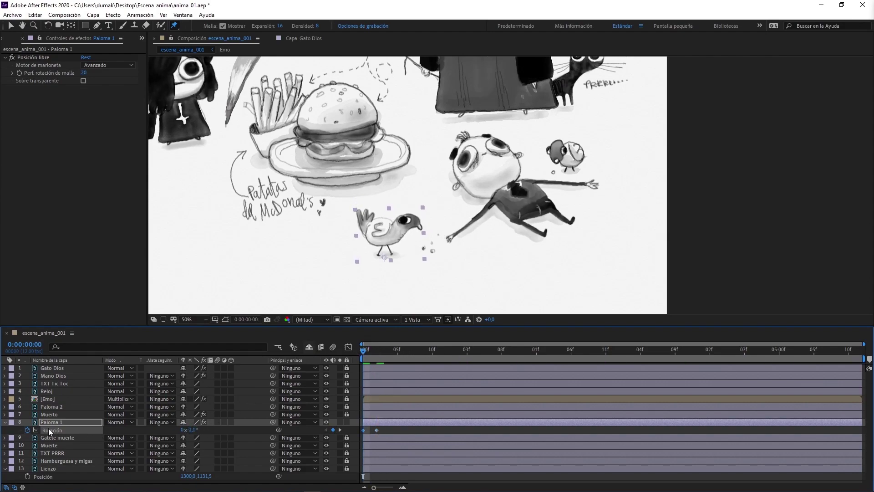
Loop the dove's rotation with a pingpong expression, tweak the angle, and preview the rocking
left_click(27, 430, "alt")
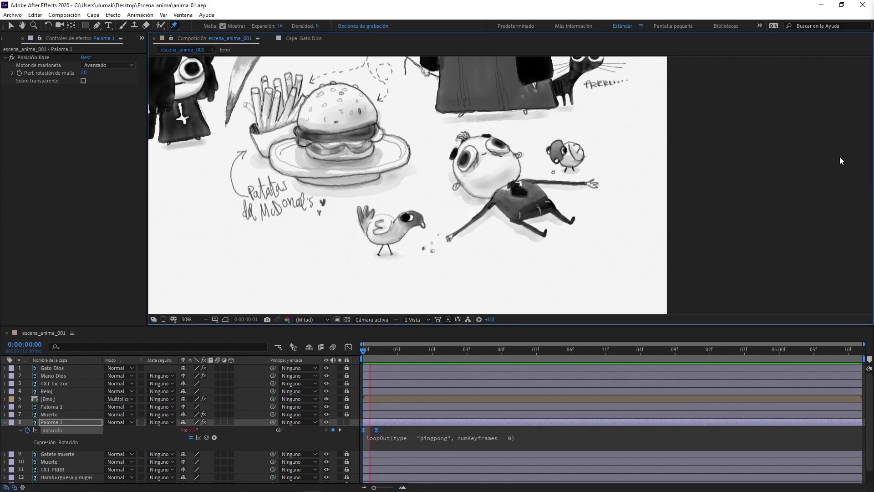
key("space")
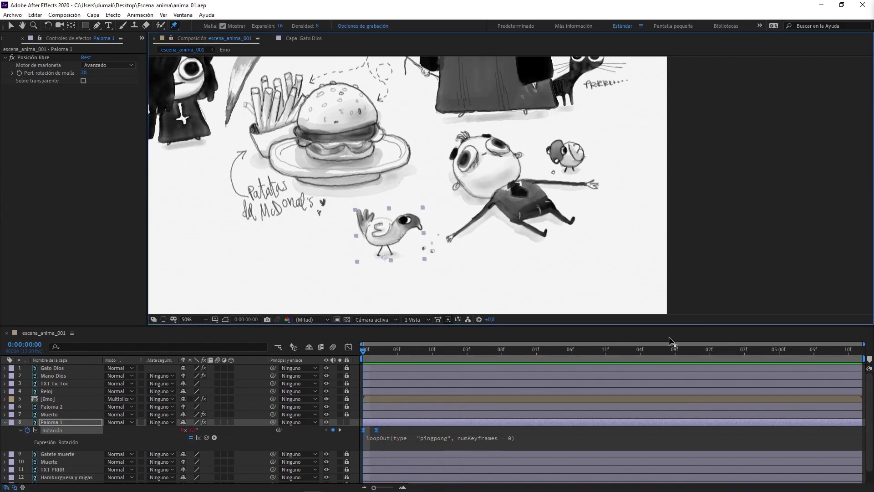
left_click_drag(388, 355, 378, 349)
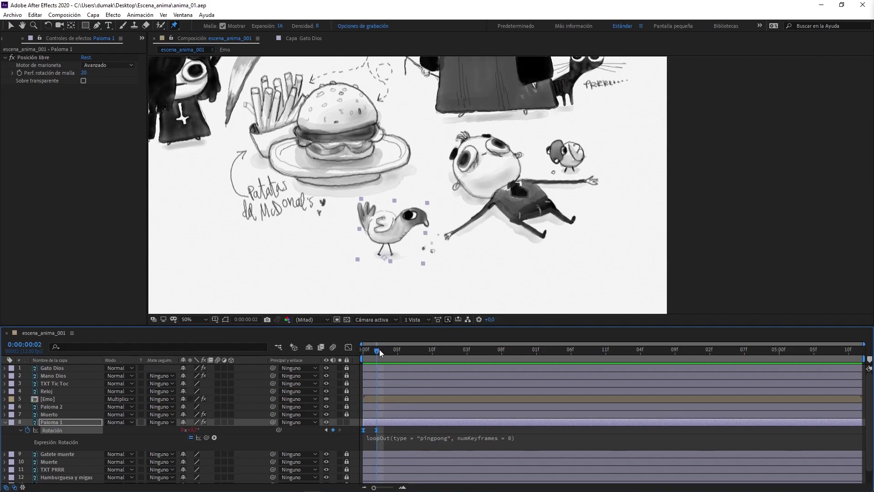
mouse_move(389, 348)
left_mouse_down()
mouse_move(349, 351)
mouse_move(384, 356)
left_mouse_up()
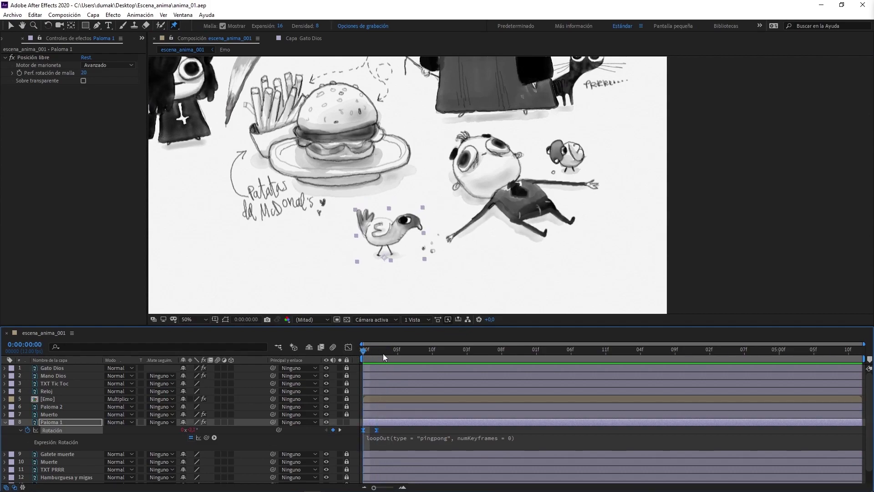
left_click(512, 431)
key("space")
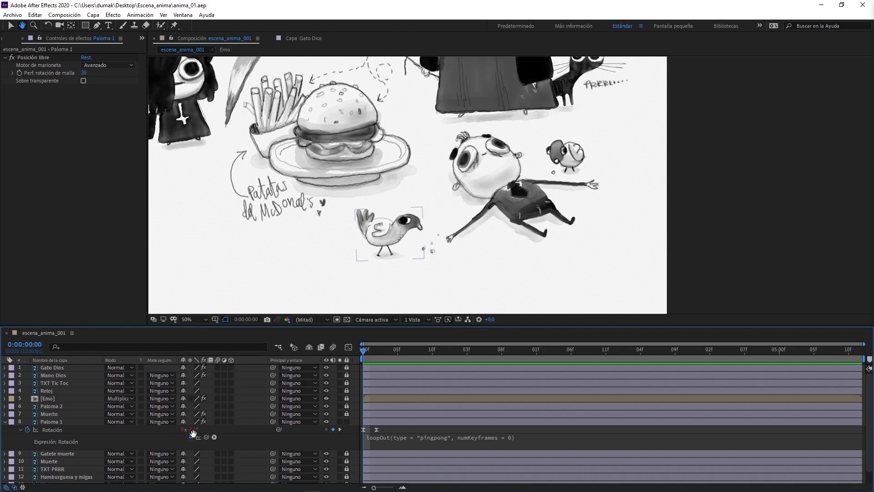
key("v")
left_click_drag(193, 429, 192, 429)
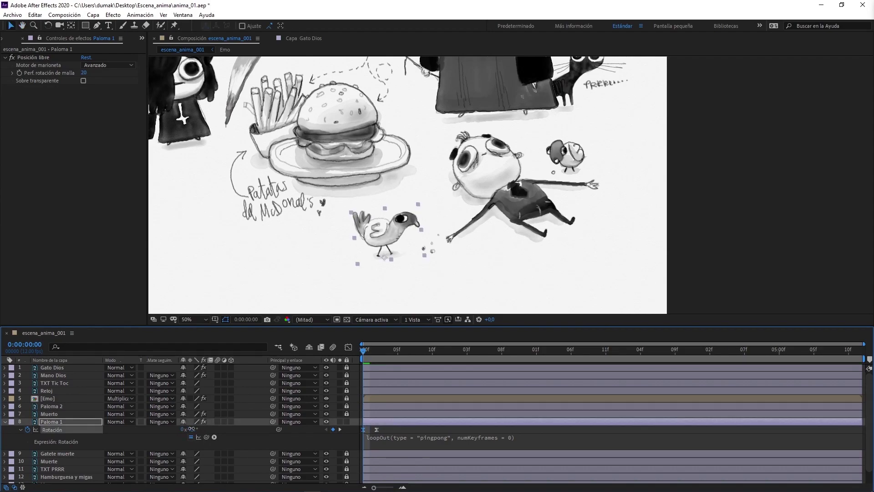
key("space")
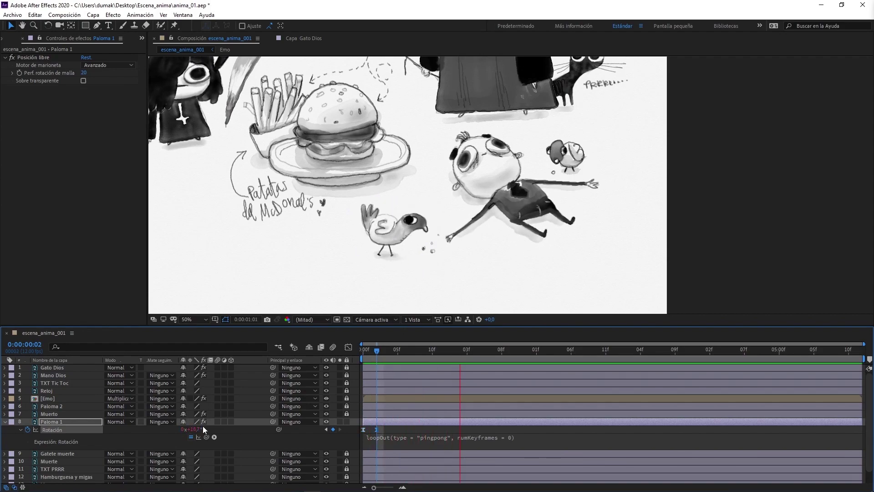
key("space")
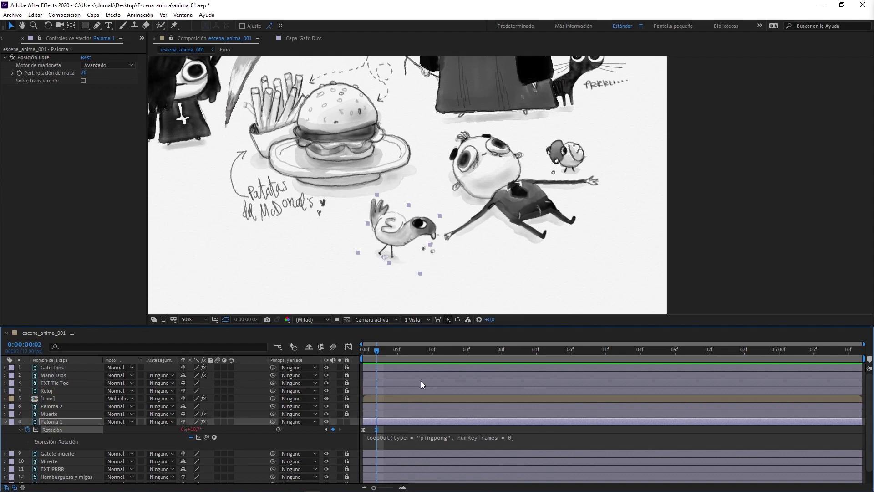
left_click(5, 422)
key("comma")
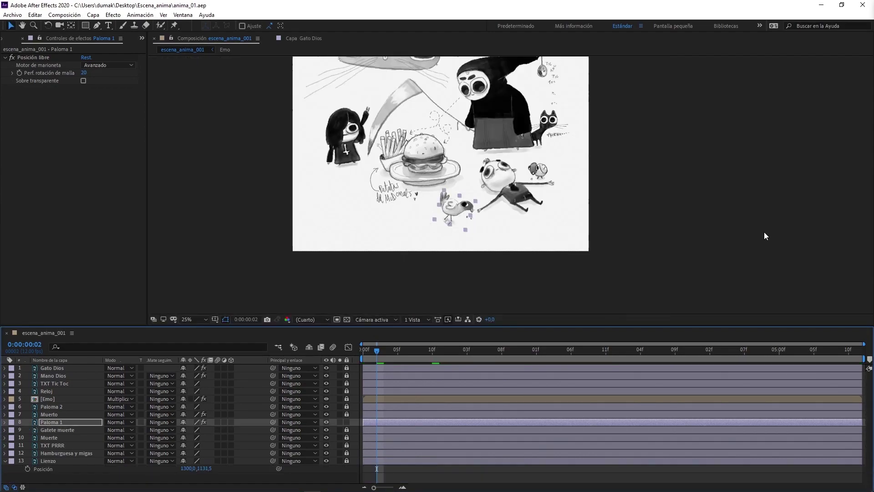
key("h")
left_click_drag(765, 236, 705, 253)
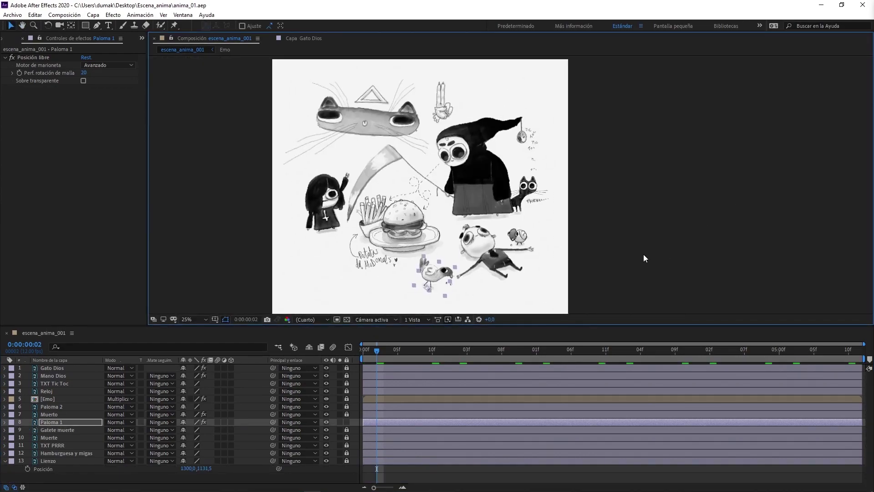
key("space")
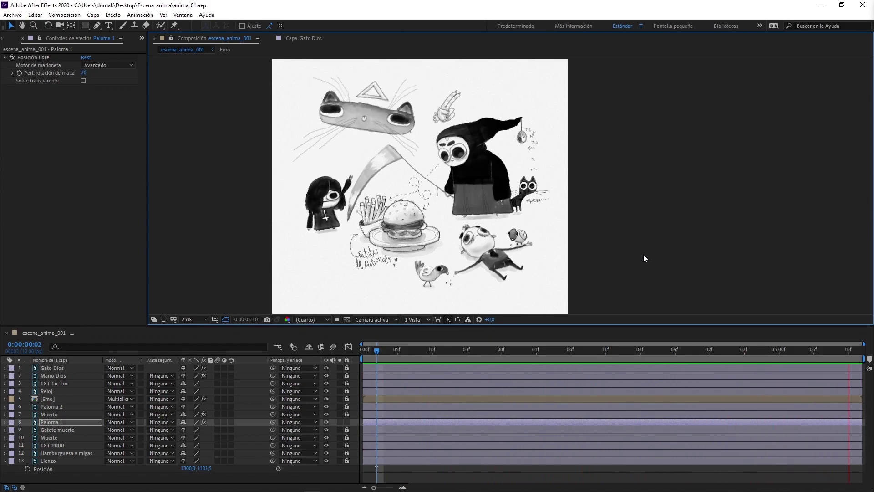
key("space")
key("space")
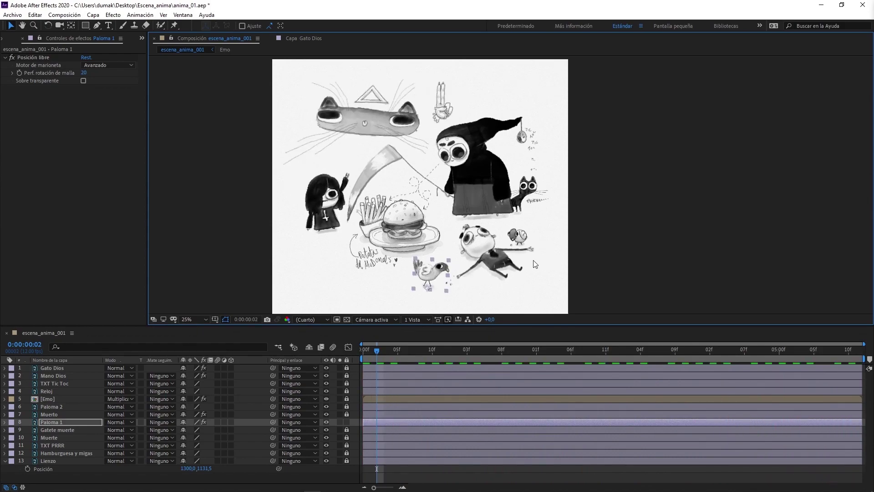
key("space")
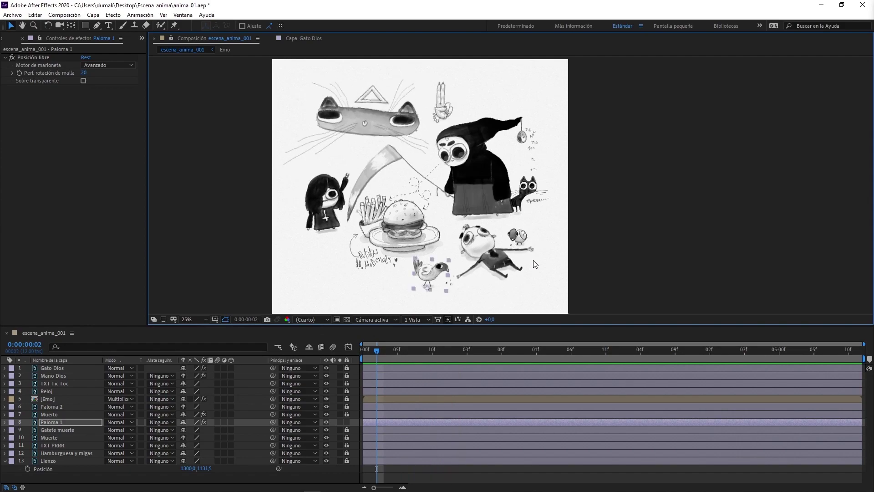
left_click(35, 14)
left_click(50, 34)
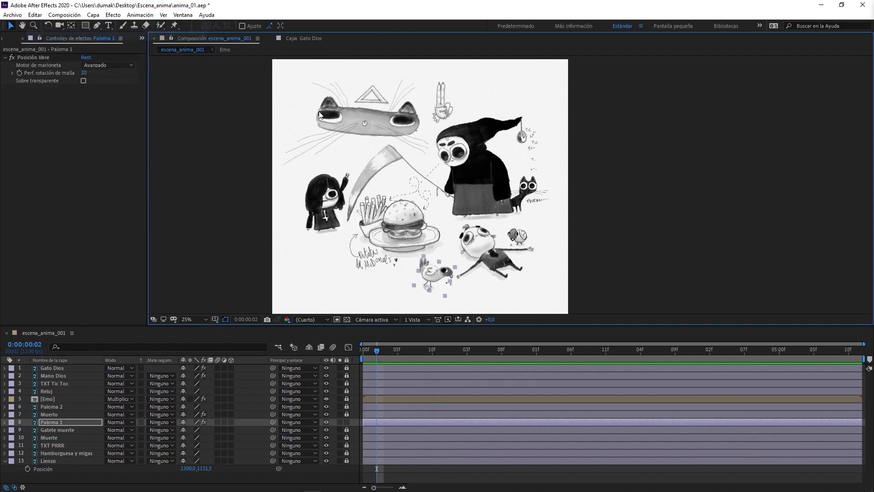
key("space")
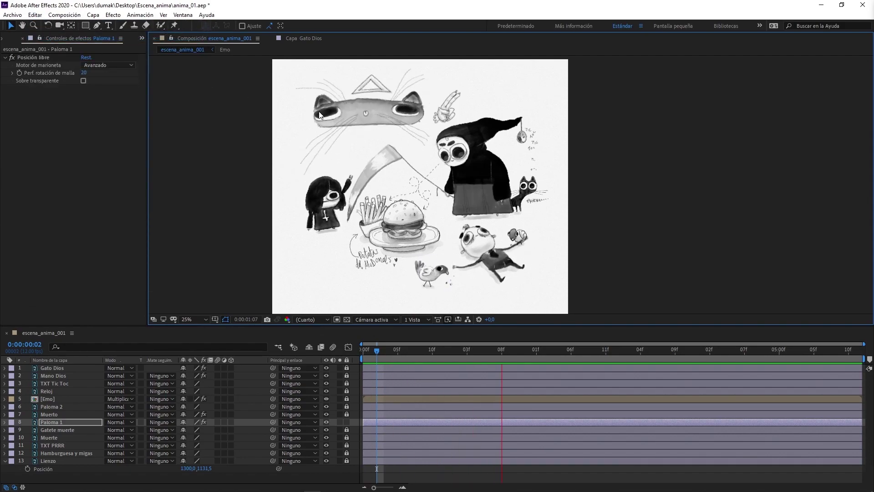
Stop playback, deselect the dove, and unlock the Emo layer
key("space")
key("F2")
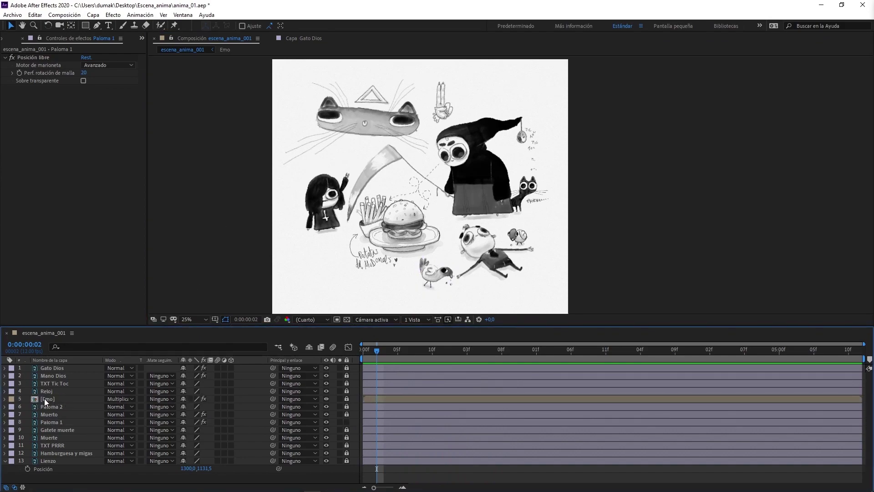
left_click(346, 398)
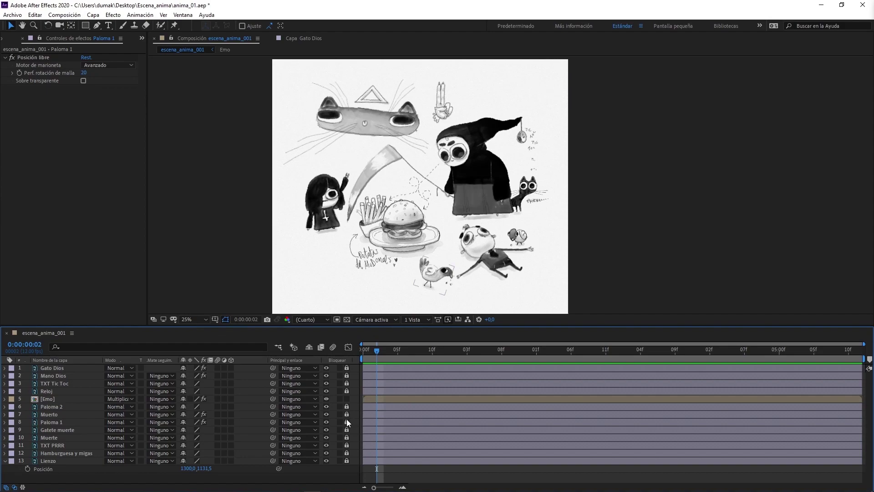
Inspect the Emo layer's Posición libre puppet effect, then collapse and select the layer
left_click(5, 399)
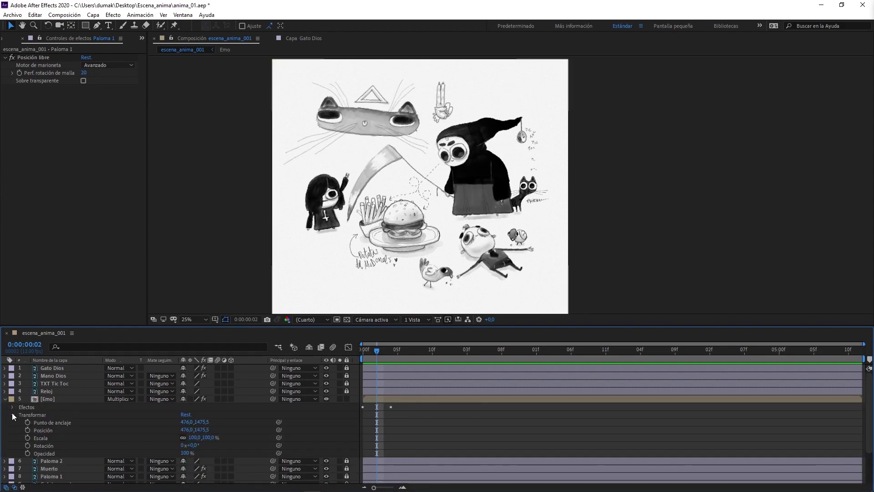
left_click(13, 415)
left_click(12, 408)
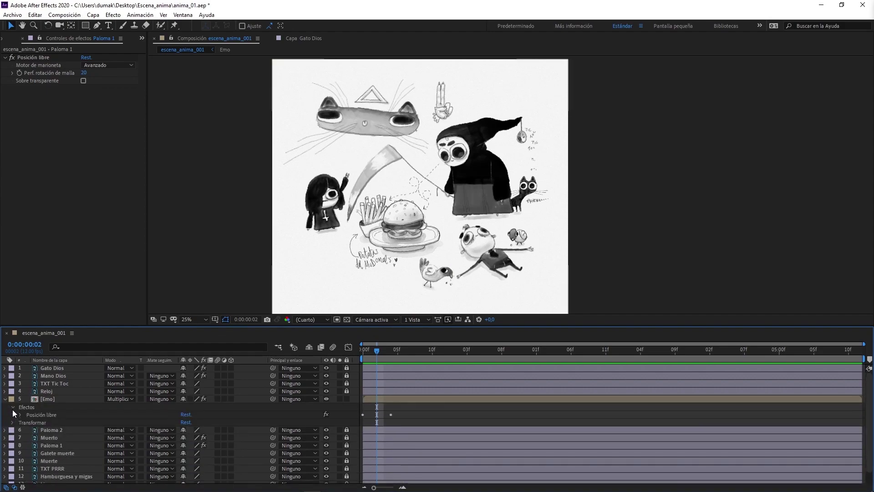
left_click(21, 415)
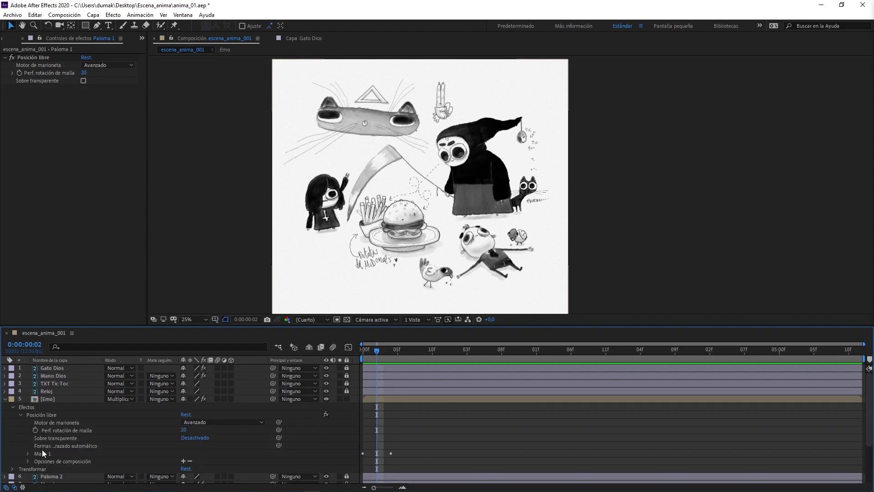
left_click(12, 407)
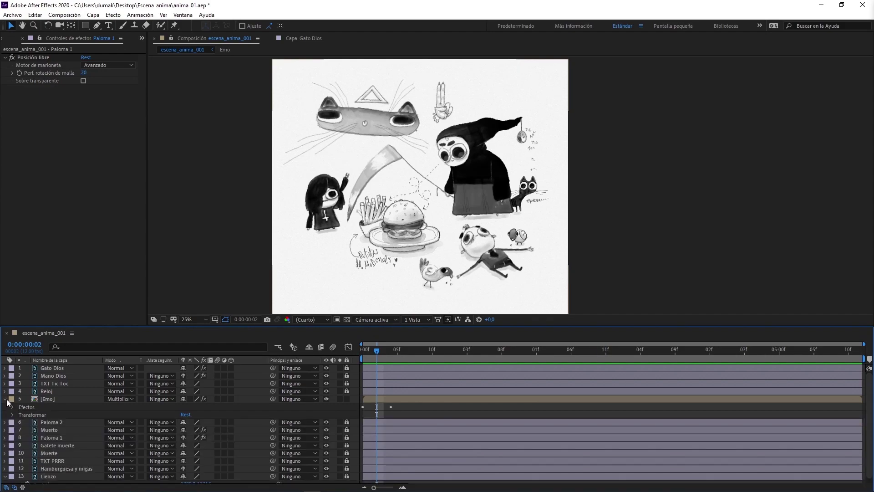
left_click(5, 400)
left_click(54, 399)
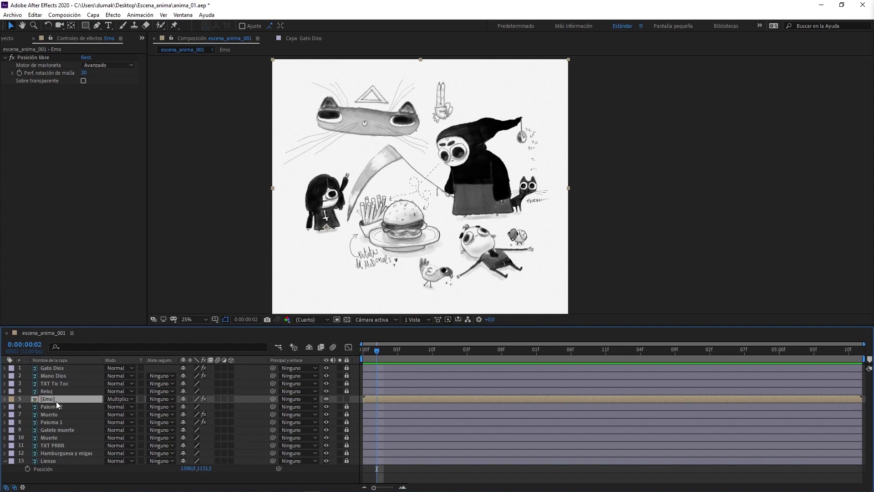
Precompose the Emo layer as 'Emo oki', transferring all attributes
key("ctrl+shift+c")
left_click(357, 257)
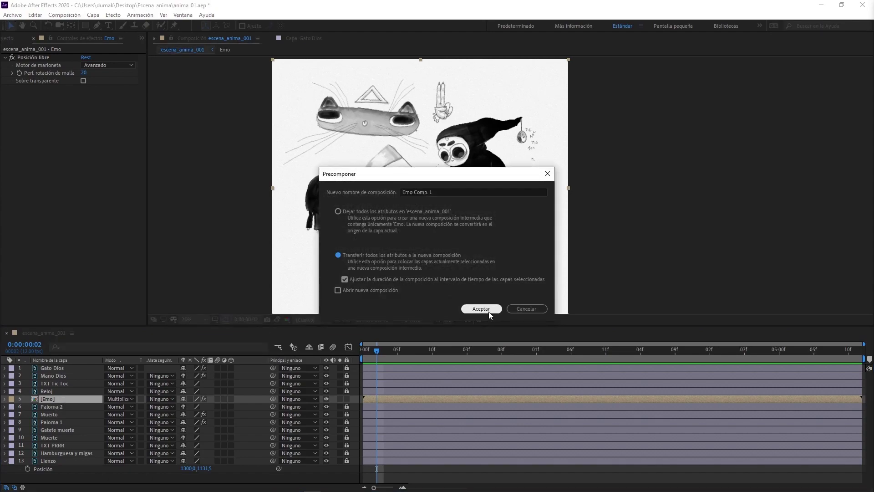
left_click(441, 191)
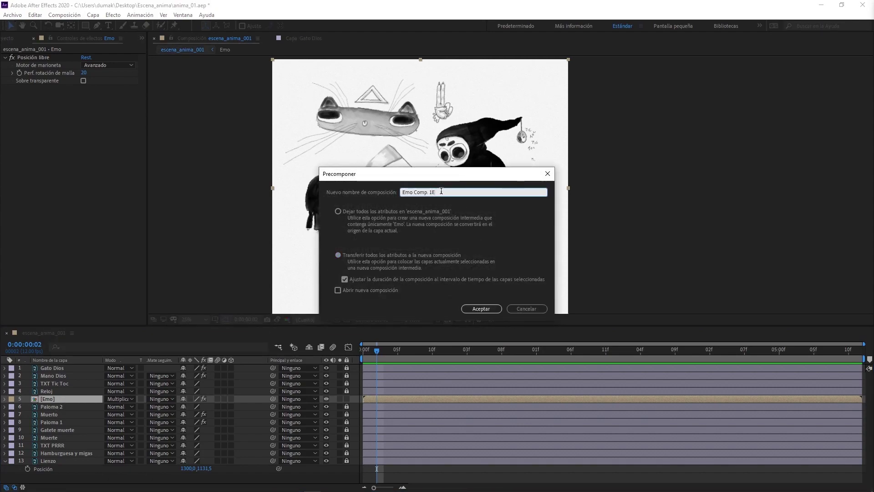
type("i")
key("Return")
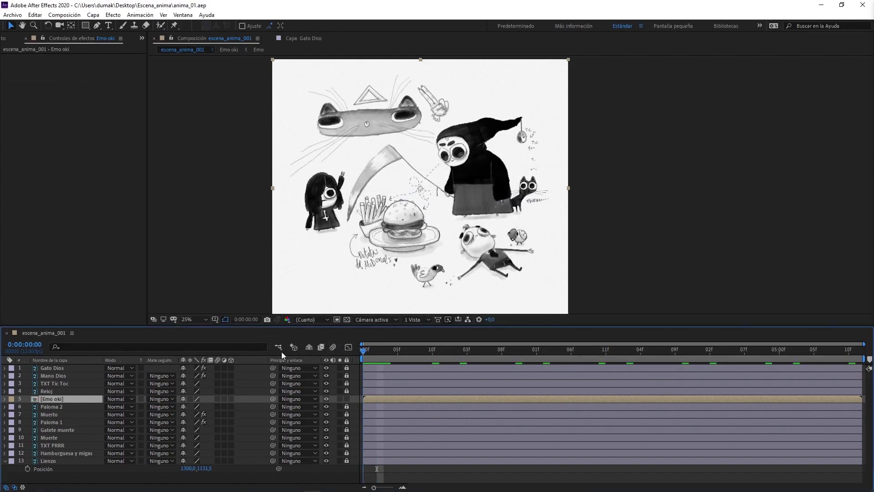
Enable Time Remapping on Emo oki and pull the end keyframe earlier to speed it up
key("Home")
right_click(54, 399)
mouse_move(114, 188)
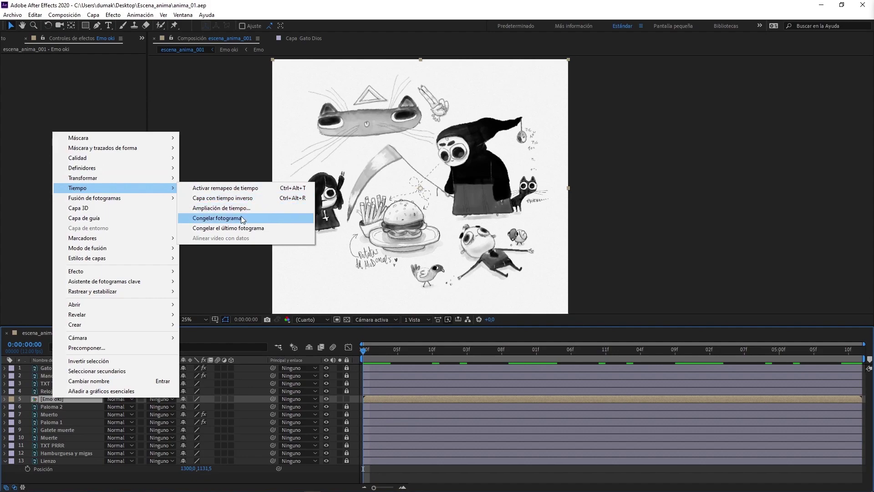
left_click(228, 189)
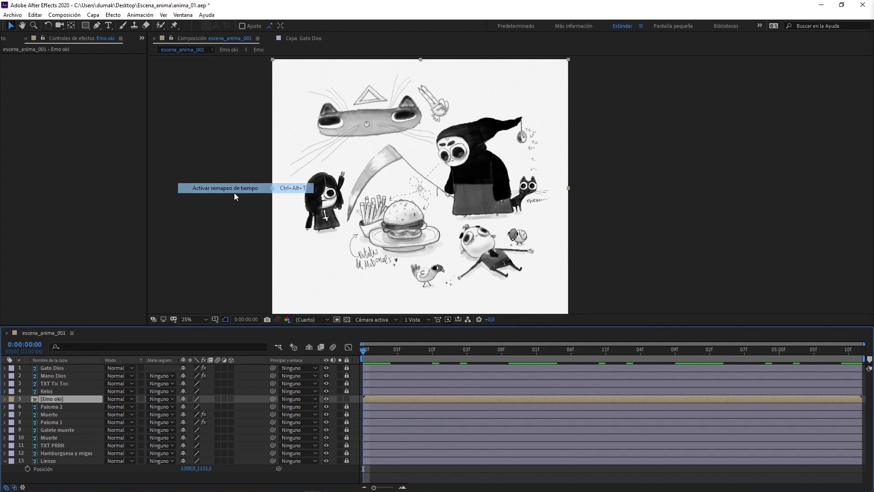
left_click_drag(862, 407, 849, 406)
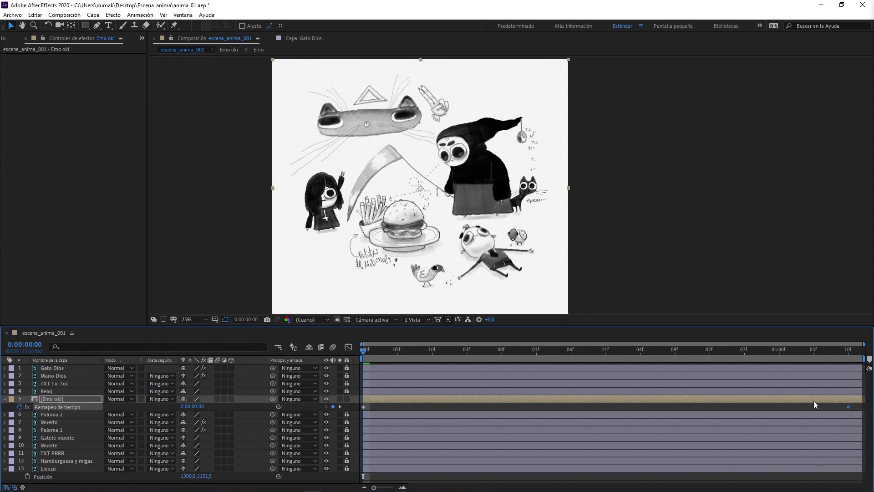
key("space")
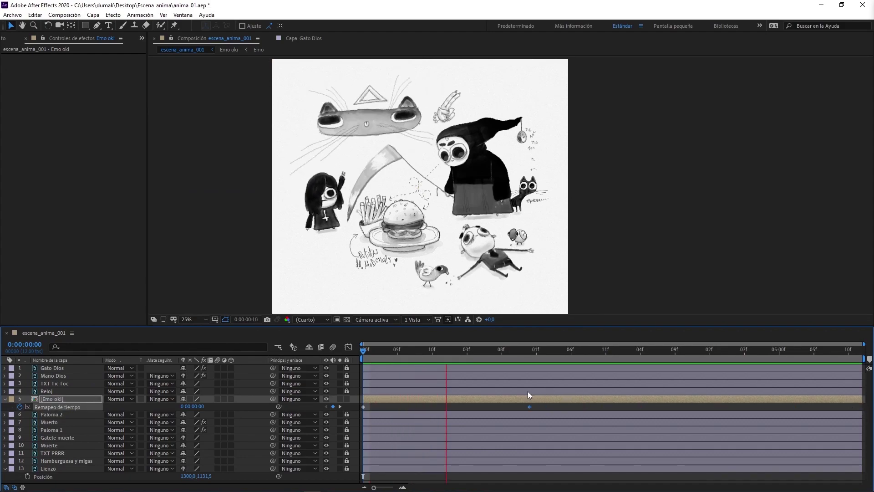
left_click_drag(530, 406, 772, 406)
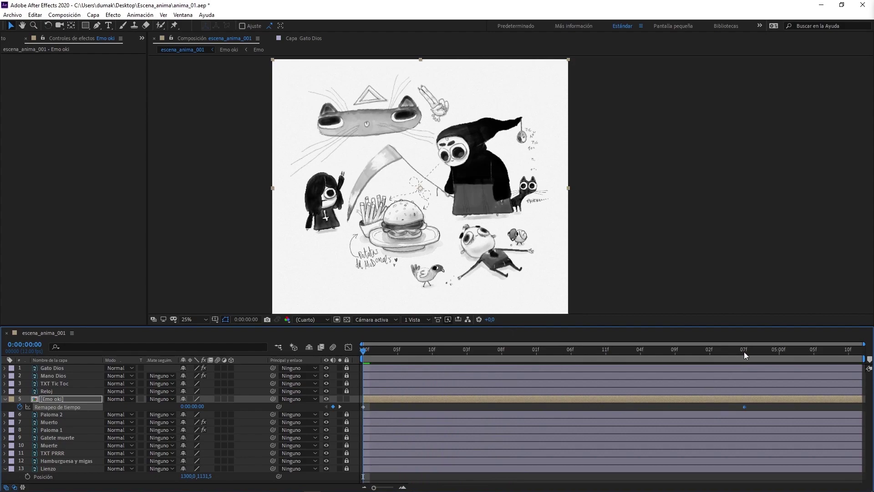
key("space")
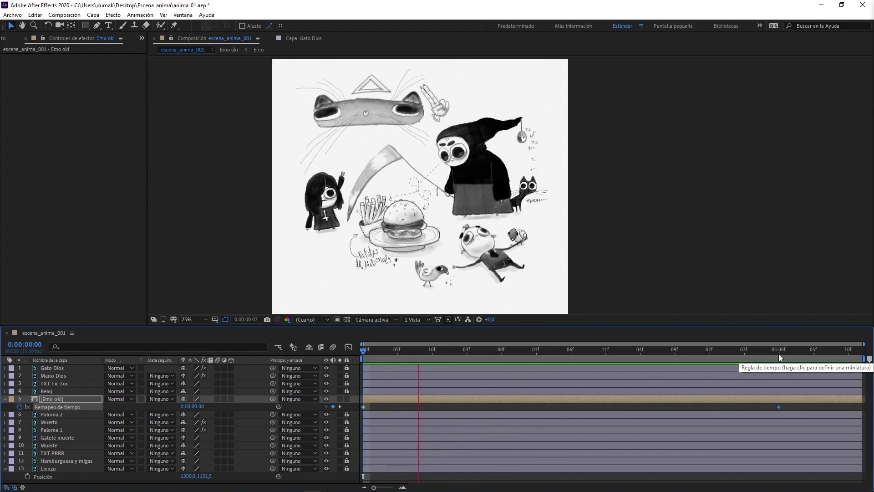
left_click_drag(779, 406, 675, 407)
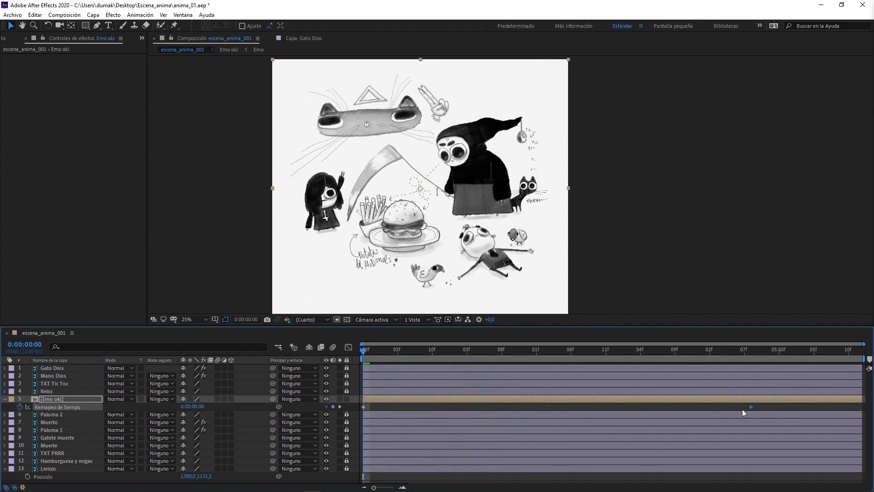
key("space")
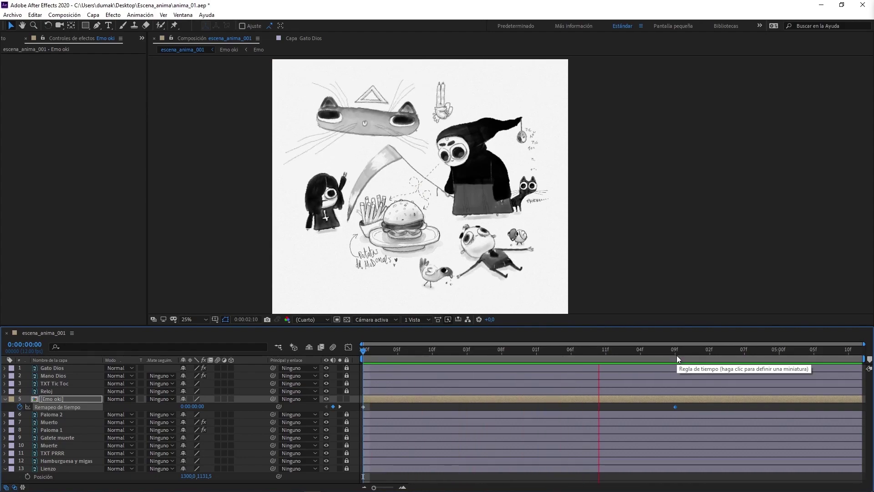
key("space")
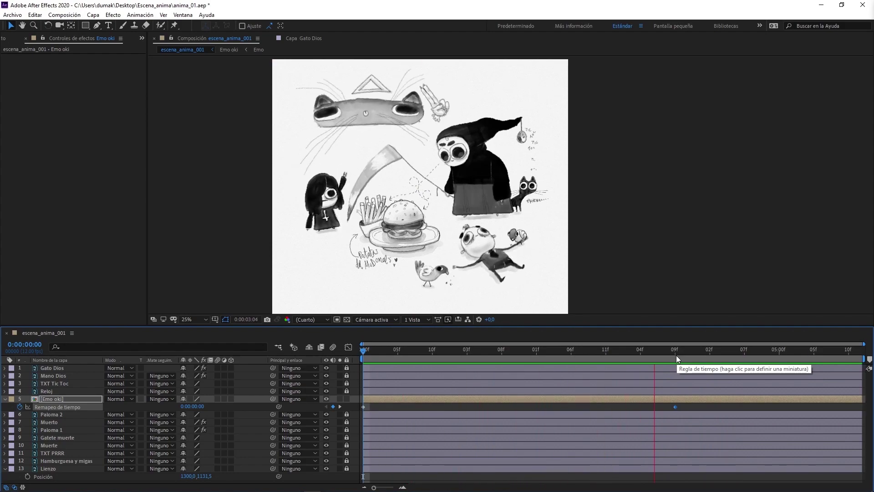
key("space")
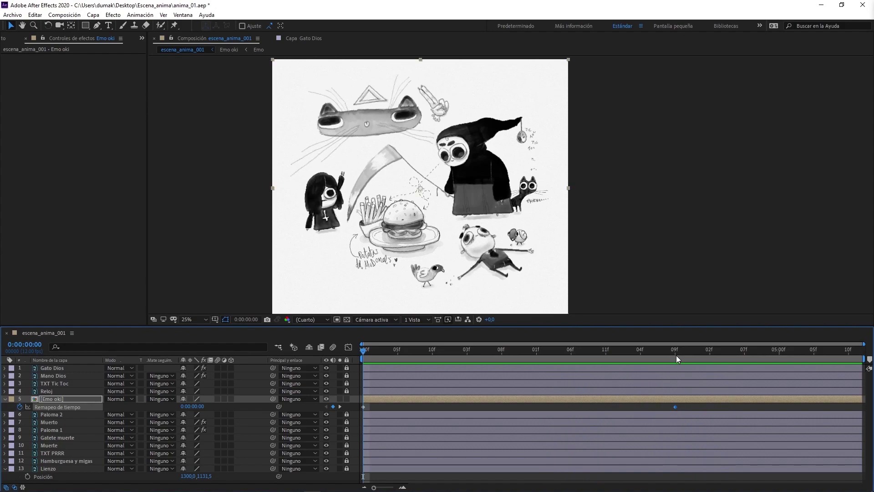
Loop Emo oki's time remap with a loopOut pingpong expression and preview it
left_click(20, 407, "alt")
key("ctrl+v")
left_click(176, 355)
key("space")
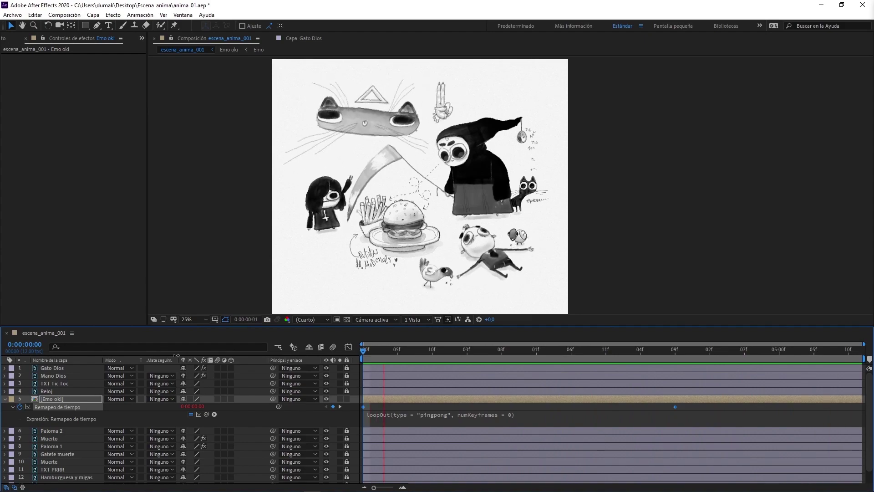
key("space")
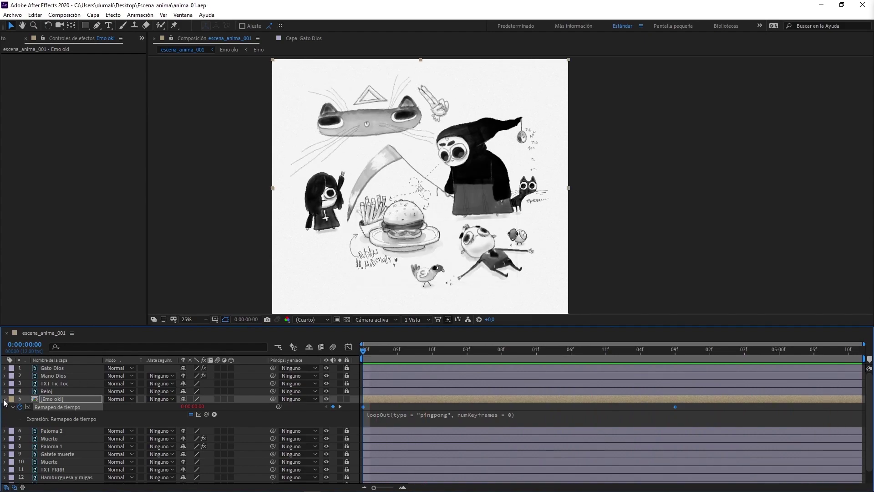
left_click(5, 399)
Zoom the view to 50%, lock Emo oki, and unlock and select Paloma 2
left_click_drag(480, 327, 469, 378)
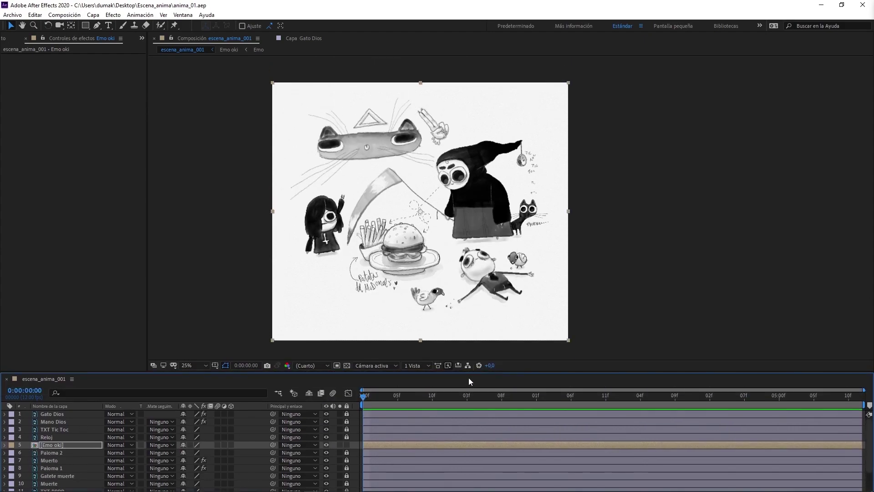
key("z")
left_click(529, 264)
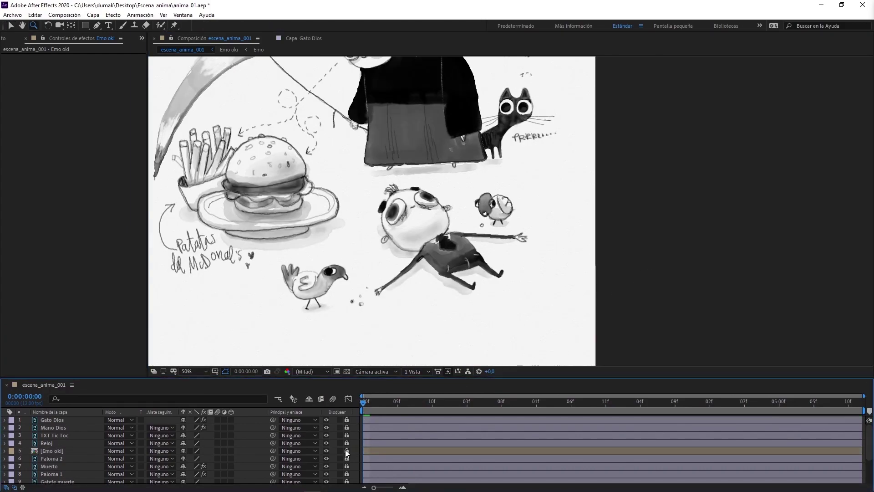
left_click(347, 451)
left_click(346, 459)
left_click(72, 457)
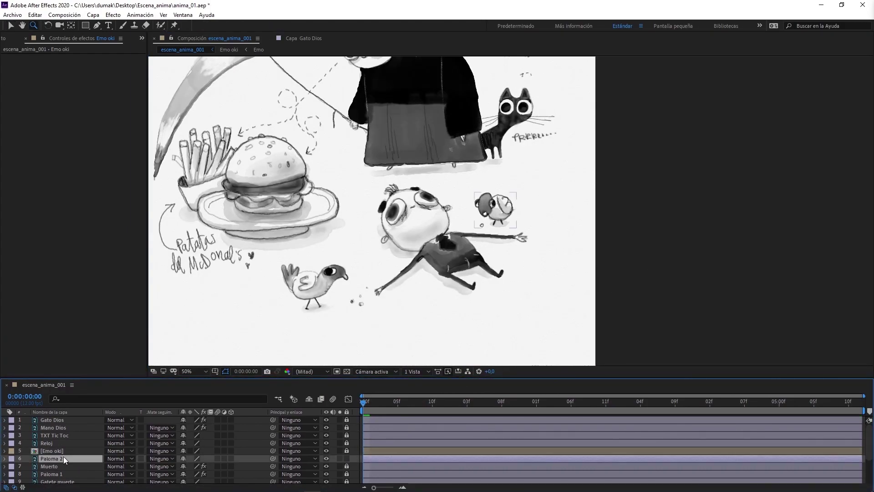
left_click(12, 25)
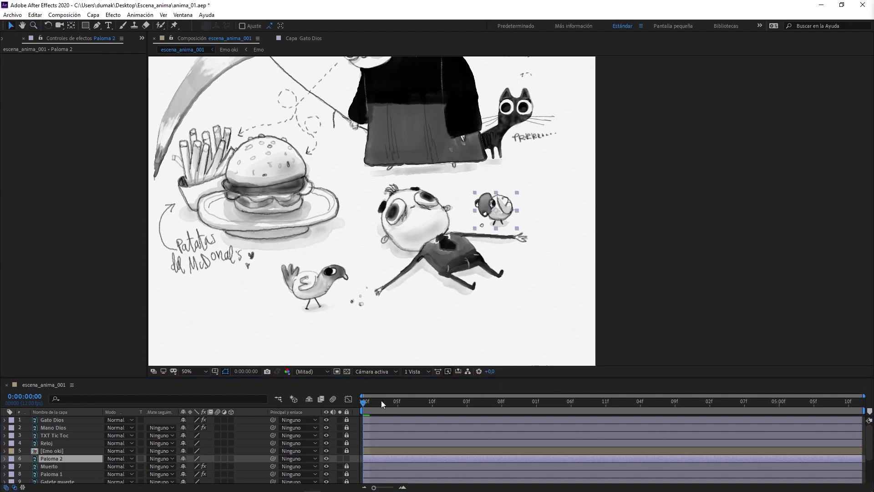
left_click_drag(381, 400, 376, 401)
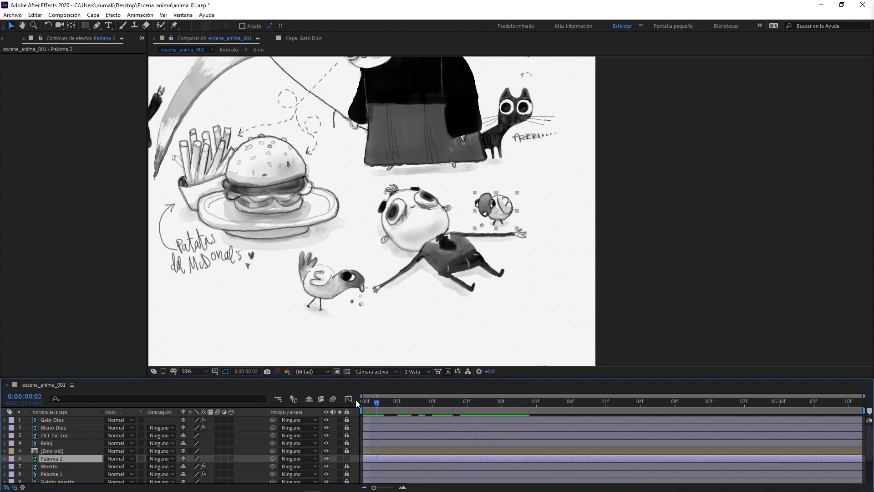
key("space")
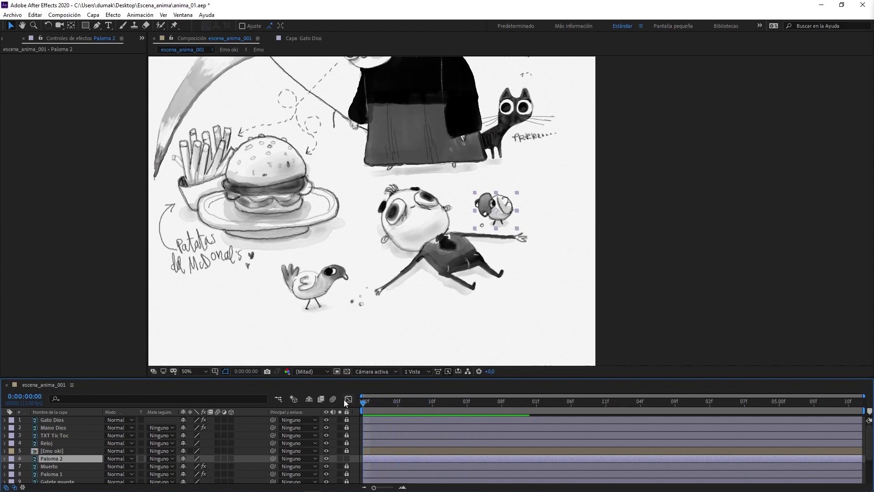
Move Paloma 2's anchor to its feet and keyframe a hop up-left at frame 5
key("y")
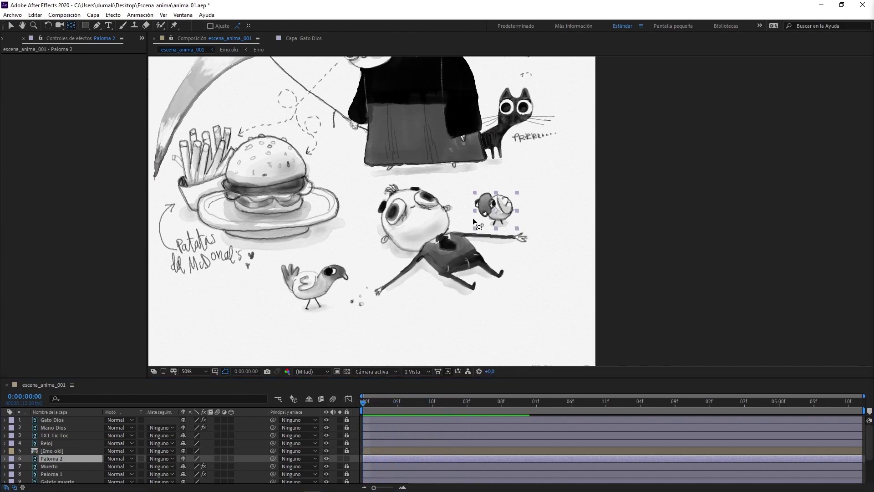
left_click_drag(496, 211, 498, 228)
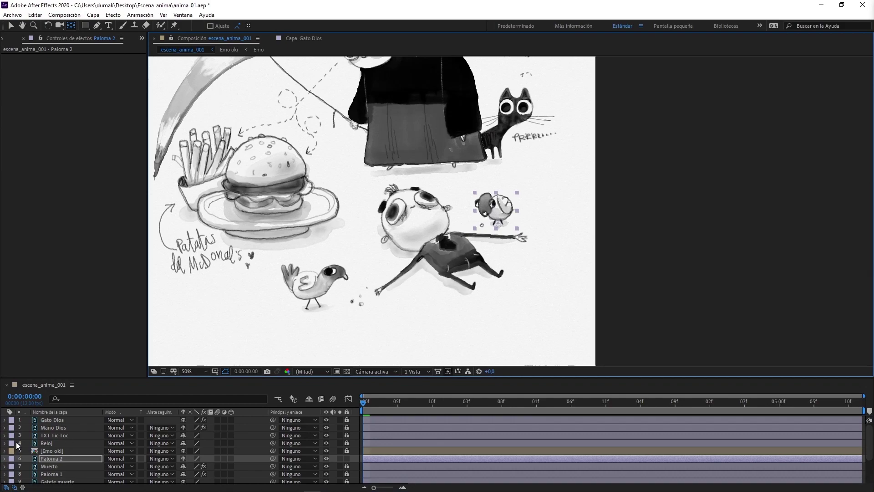
left_click(49, 460)
key("p")
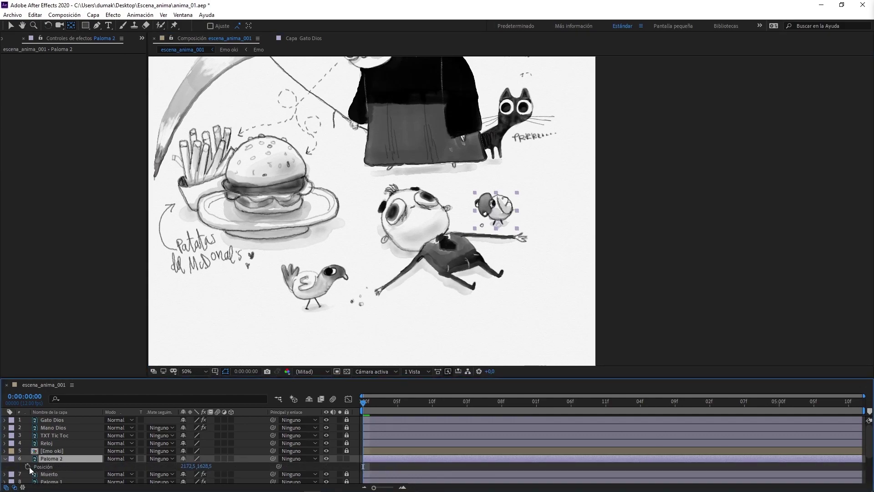
left_click(27, 466)
left_click_drag(365, 403, 397, 404)
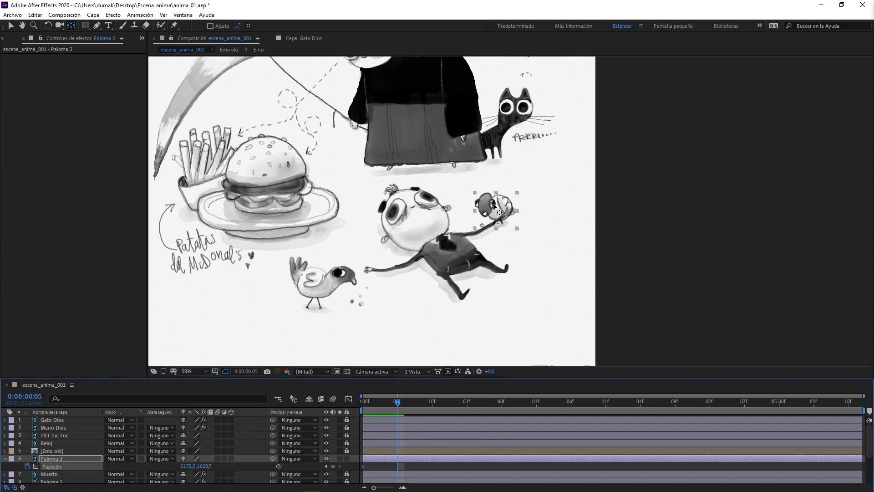
key("v")
left_click_drag(496, 208, 489, 185)
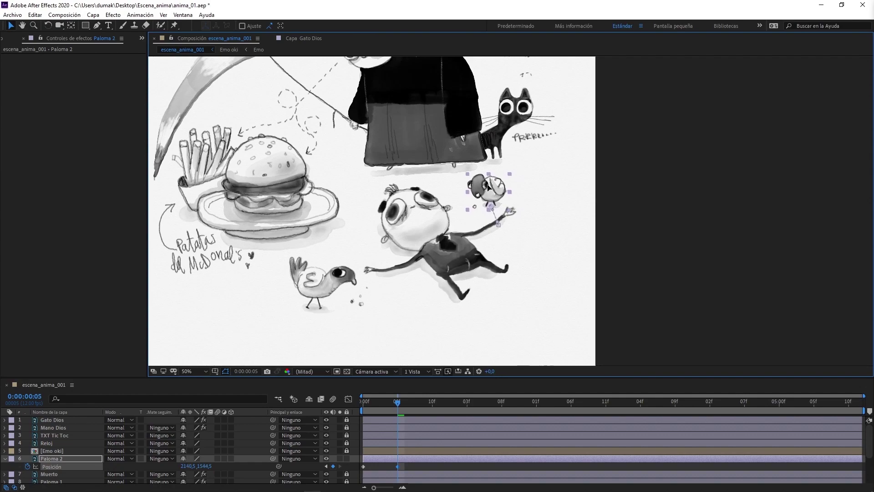
scroll(496, 207, "up", 2)
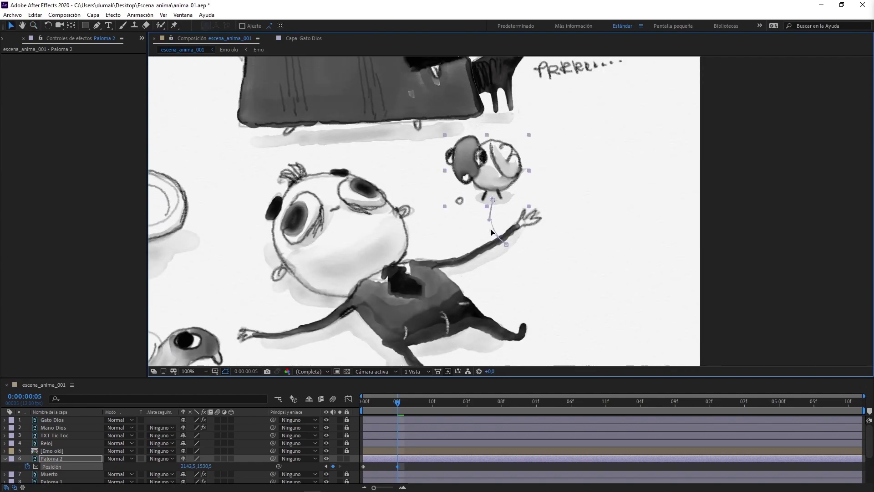
scroll(492, 232, "down", 2)
left_click_drag(397, 401, 358, 400)
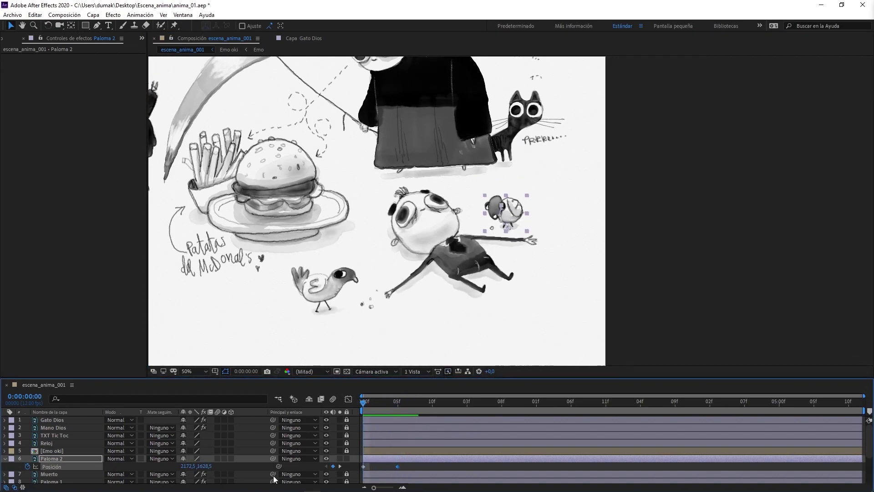
Add a loopOut pingpong expression to Paloma 2's Position and preview the hop
left_click(28, 467, "alt")
type("loopOut(type = \"pingpong\", numKeyframes = 0)")
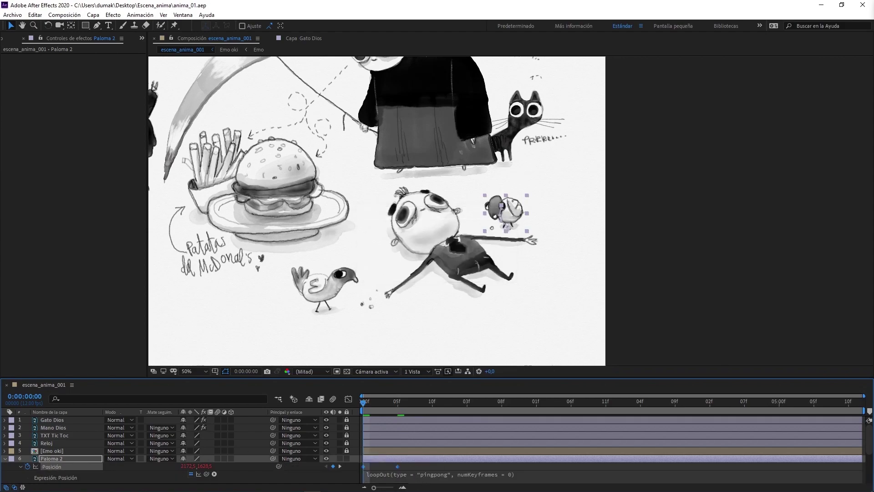
left_click(741, 275)
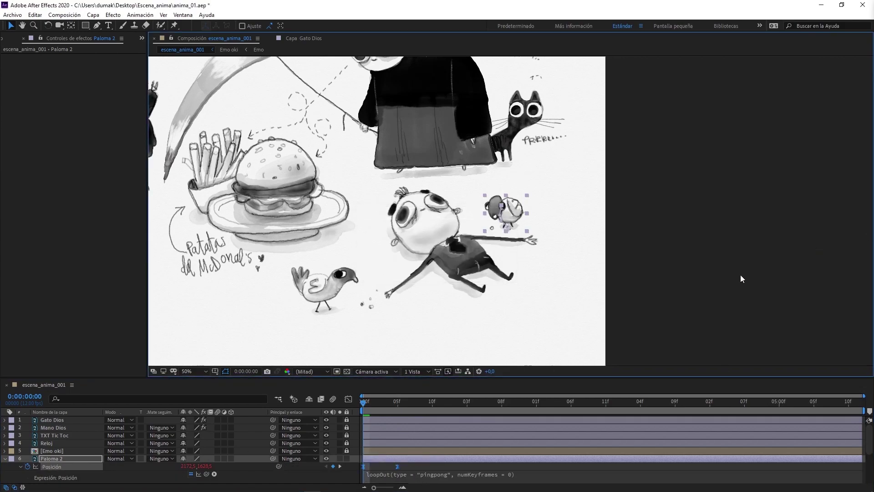
key("space")
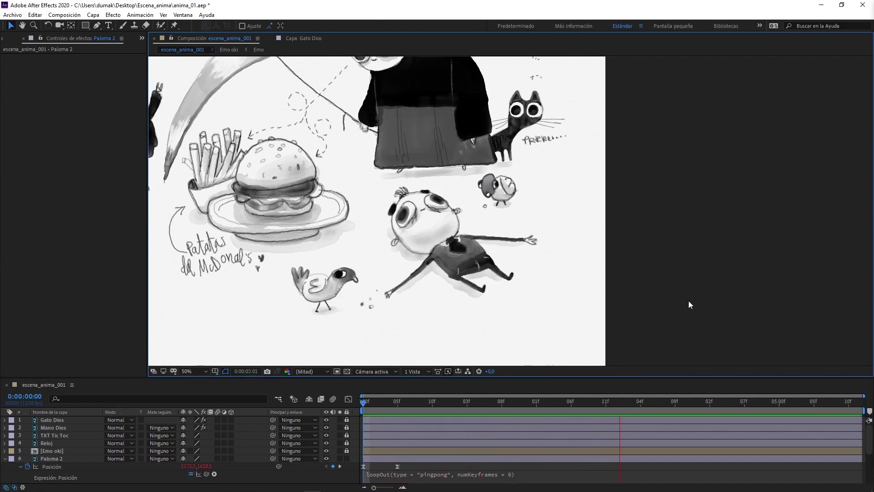
Move Paloma 2's second position keyframe to frame 6
left_click_drag(398, 400, 406, 394)
left_click(398, 467)
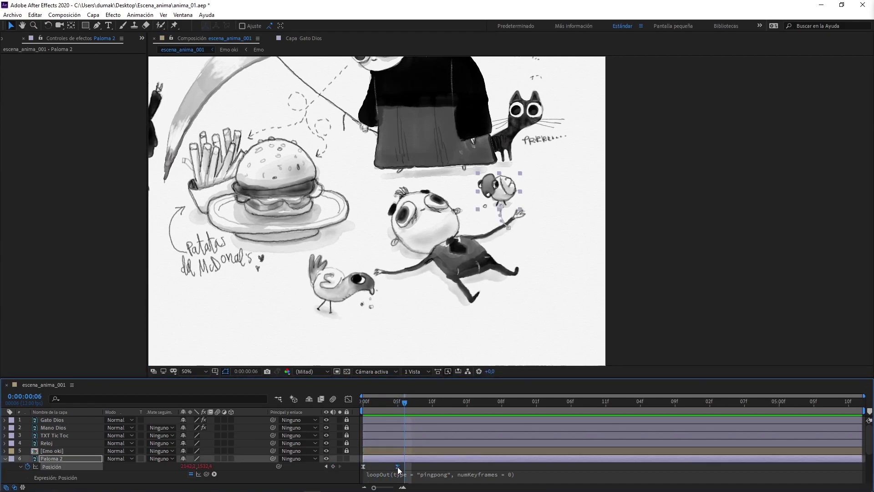
left_click_drag(398, 467, 404, 466)
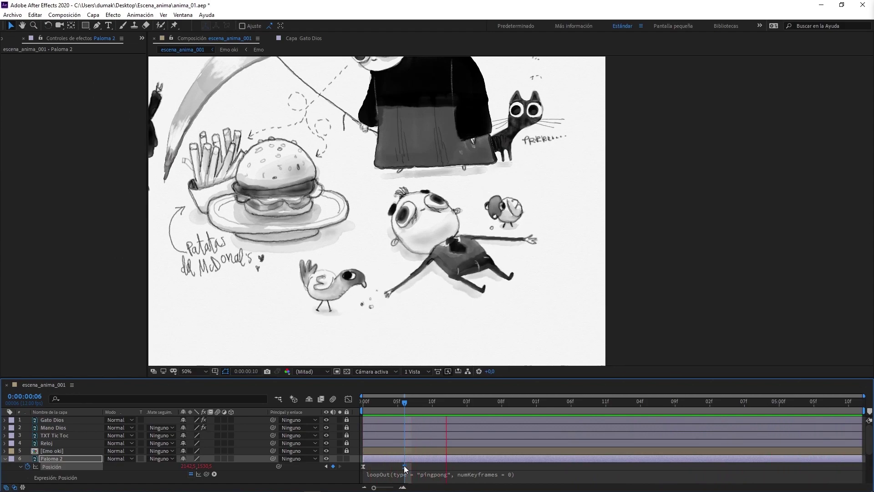
Save, zoom to 100% on the small pigeon, and enlarge the layer list
key("ctrl+s")
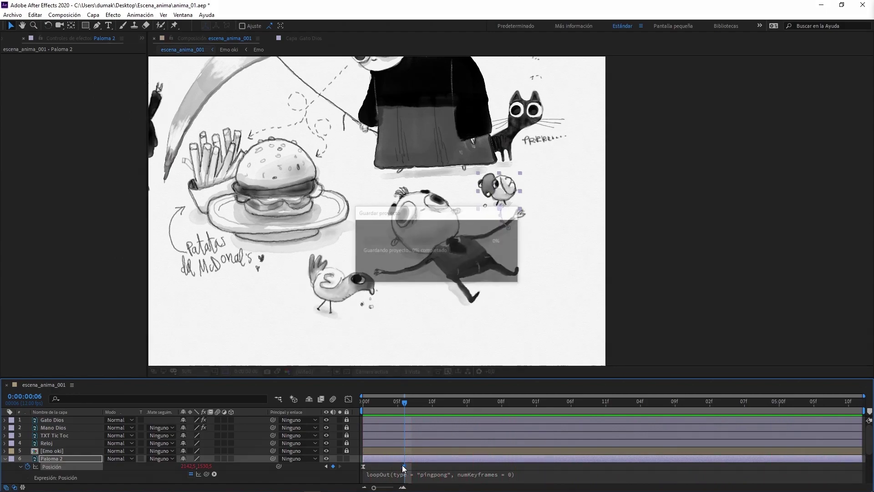
left_click_drag(337, 379, 337, 393)
left_click_drag(478, 209, 426, 348)
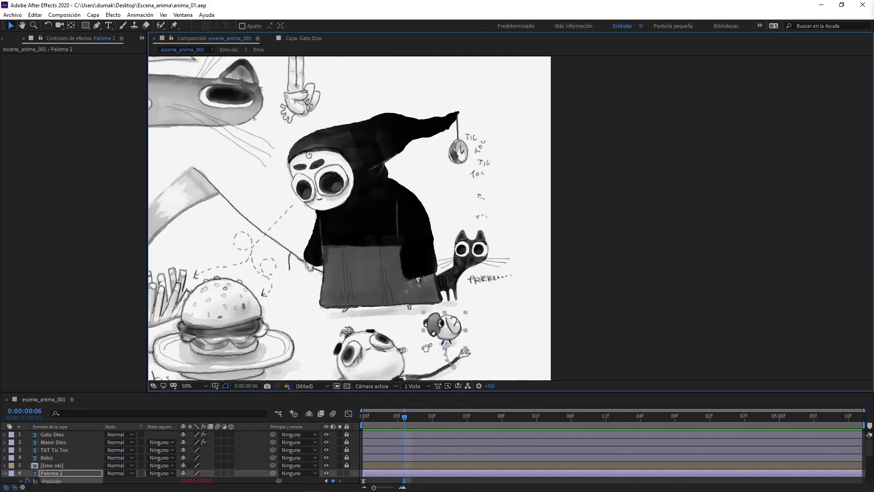
key("z")
left_click(444, 302)
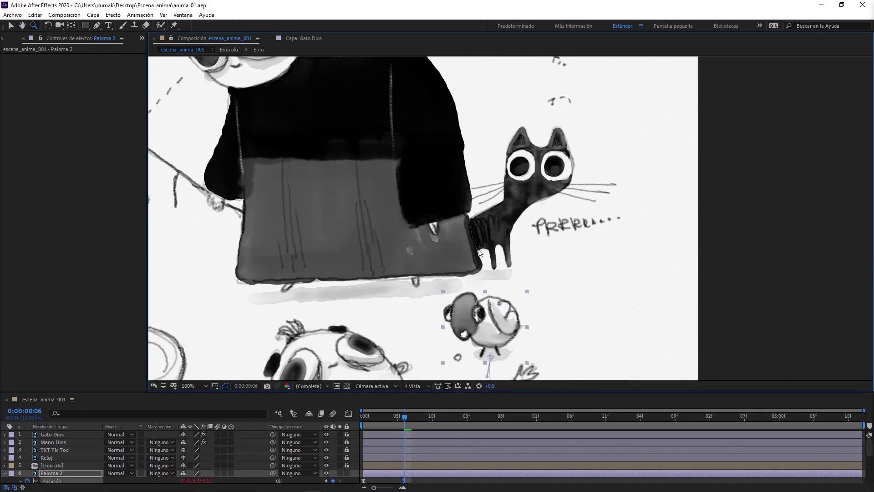
key("v")
key("ctrl+shift+a")
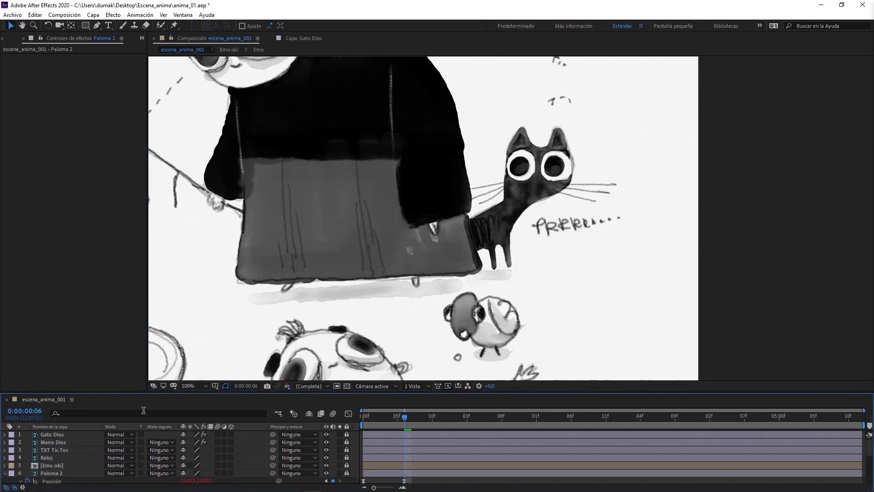
left_click_drag(144, 393, 143, 359)
key("ctrl+s")
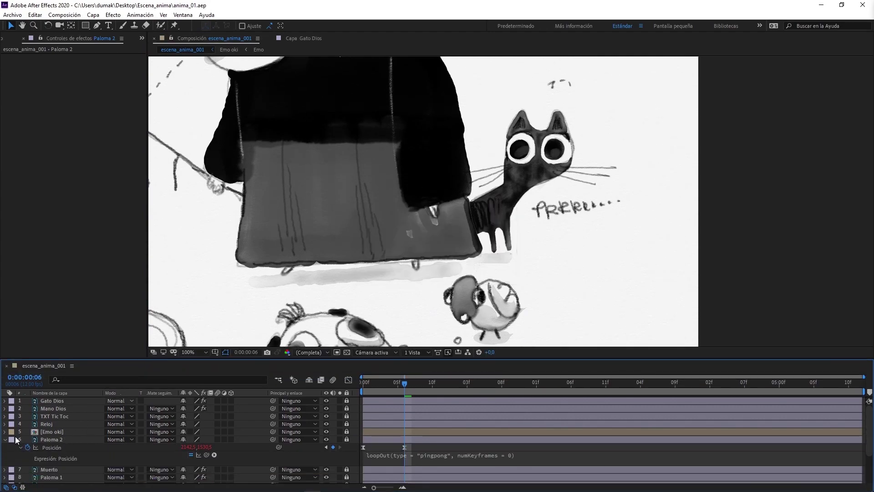
Collapse Paloma 2 and drag the Gatete muerte layer below Muerte
left_click(5, 439)
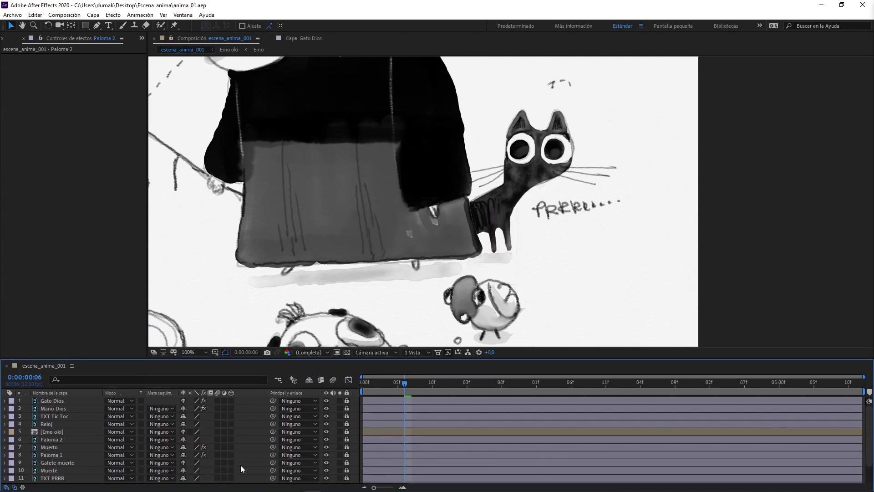
left_click_drag(112, 463, 73, 473)
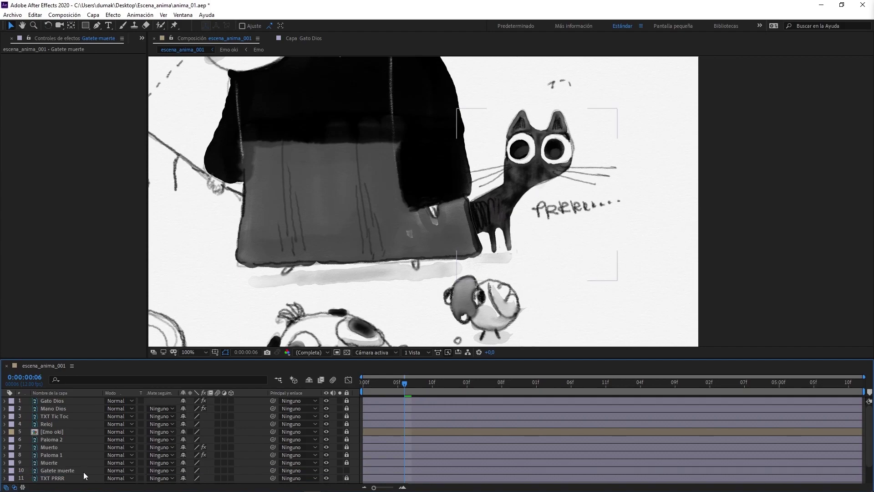
left_click(70, 470)
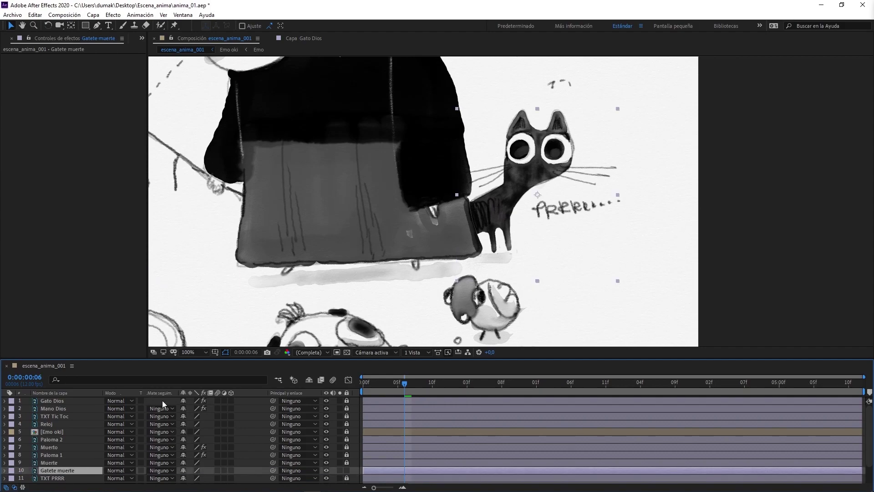
Nudge the cat layer one pixel left, return to frame 0, and pick the Puppet Position Pin tool
key("Return")
key("Left")
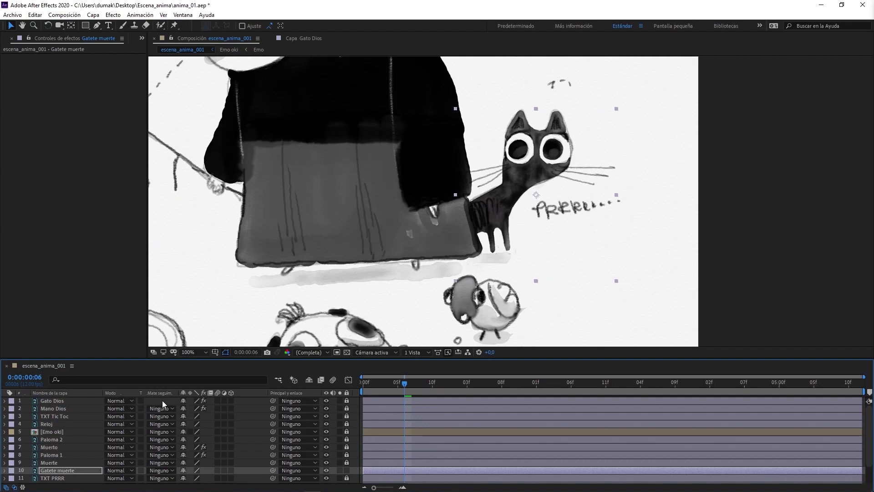
left_click_drag(404, 384, 338, 381)
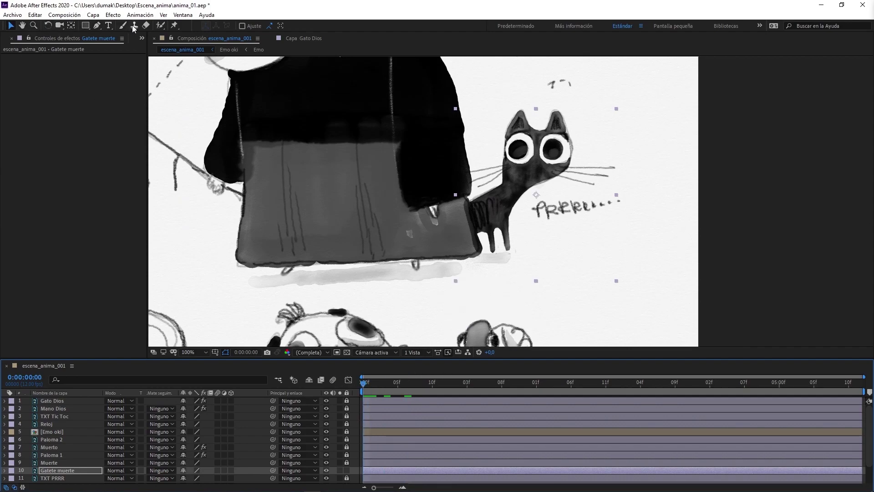
left_click(175, 25)
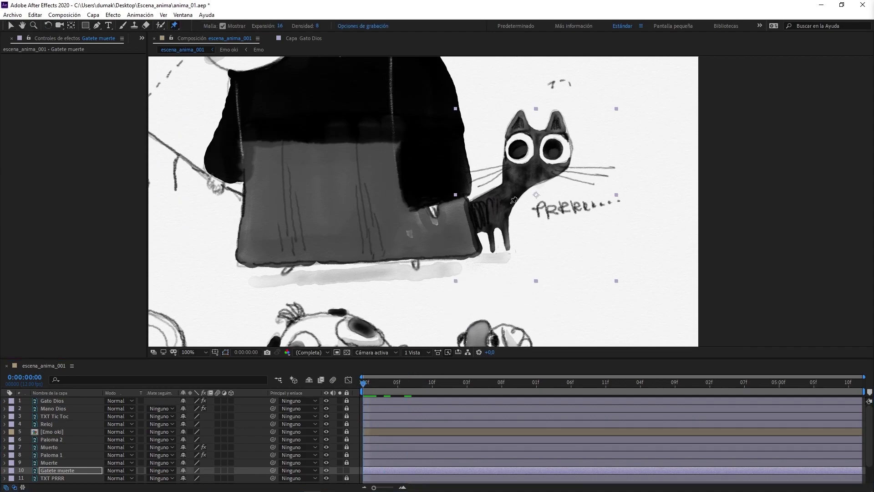
Place puppet pins on the cat's chest, both paws, middle and rear of its back, and head
left_click(469, 202)
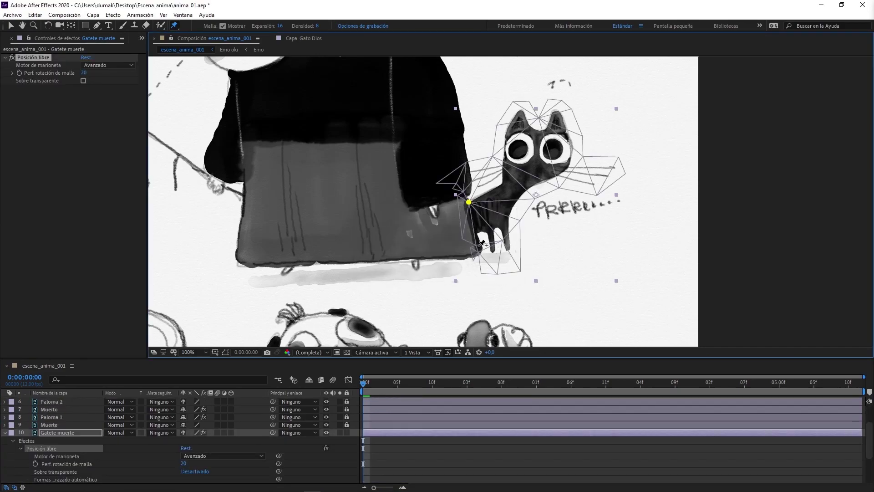
left_click(478, 248)
left_click(507, 244)
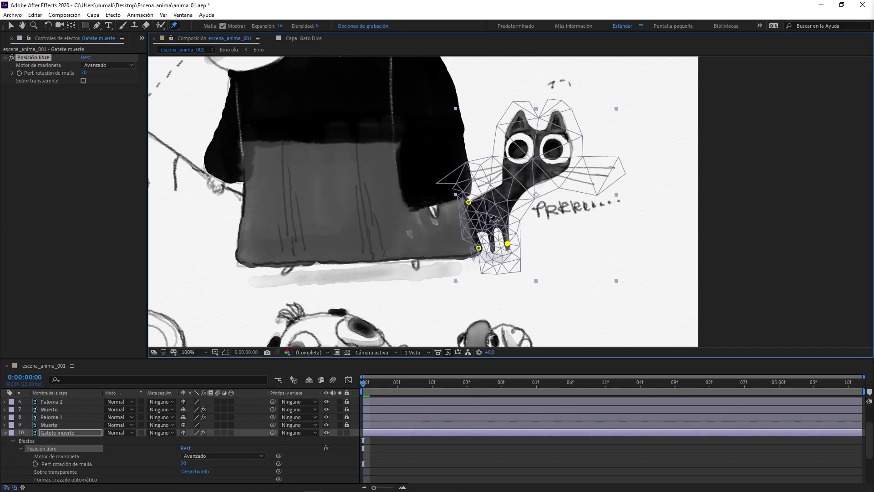
left_click(492, 189)
left_click(514, 188)
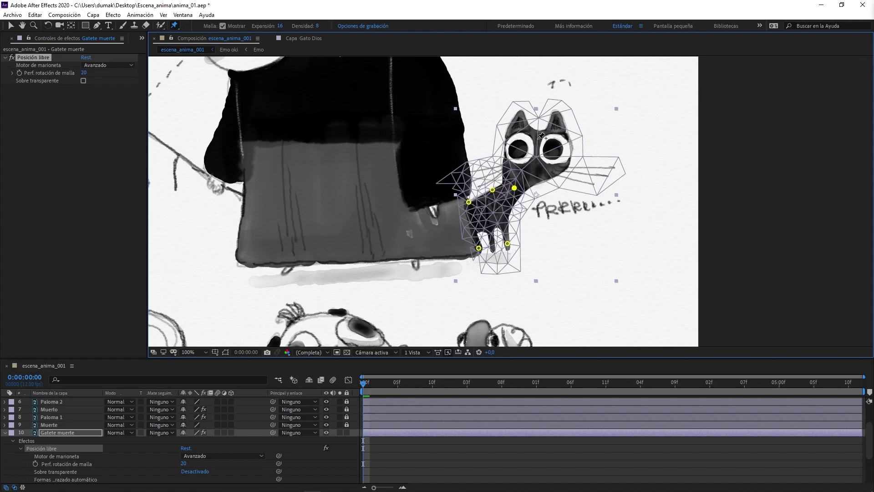
left_click(536, 156)
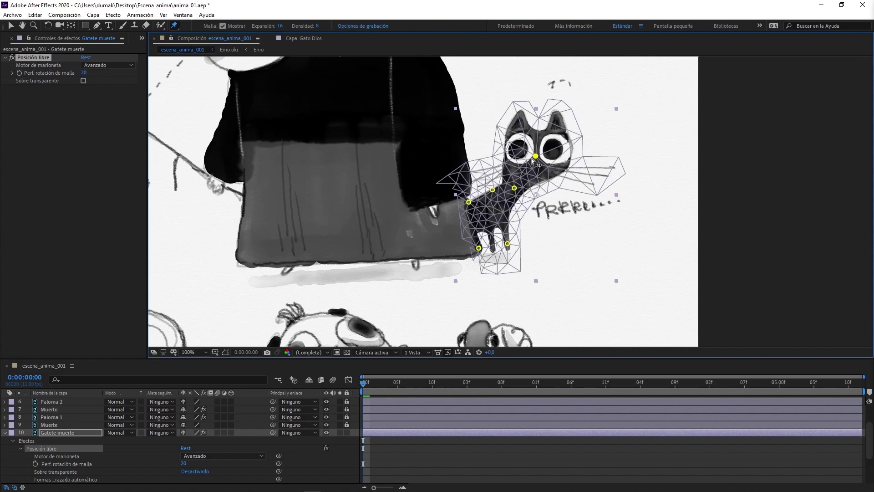
Lower the cat's back slightly and tilt its head a little left and up
left_click_drag(536, 156, 531, 156)
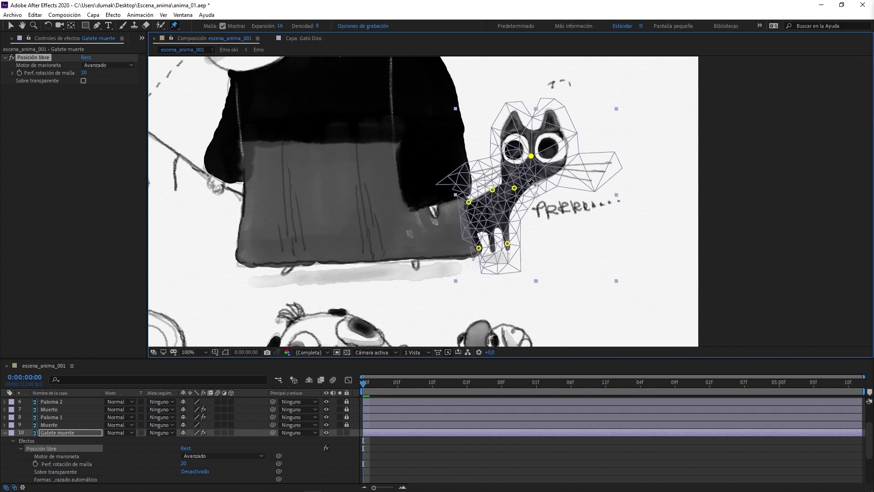
left_click(514, 188)
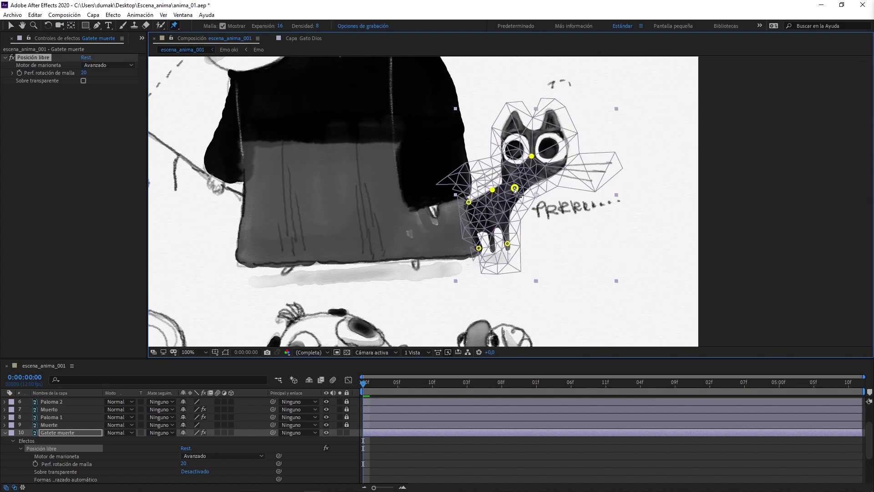
left_click_drag(515, 189, 515, 195)
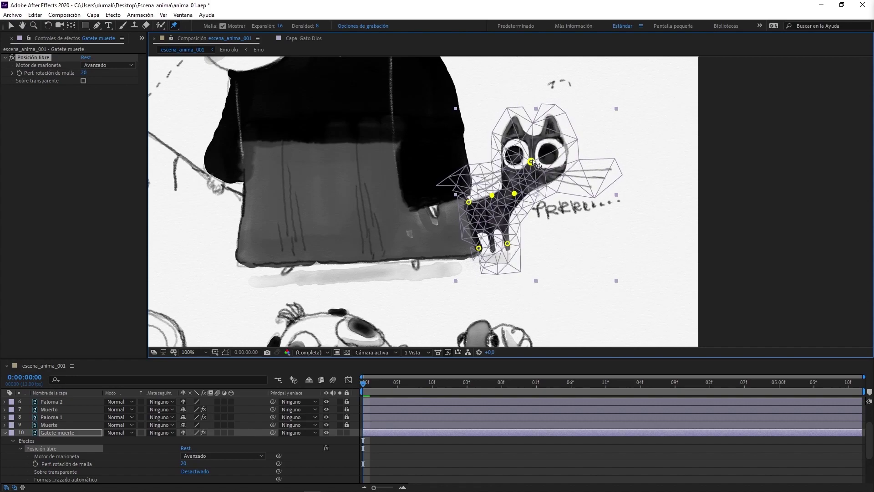
left_click_drag(532, 163, 526, 163)
key("ctrl+z")
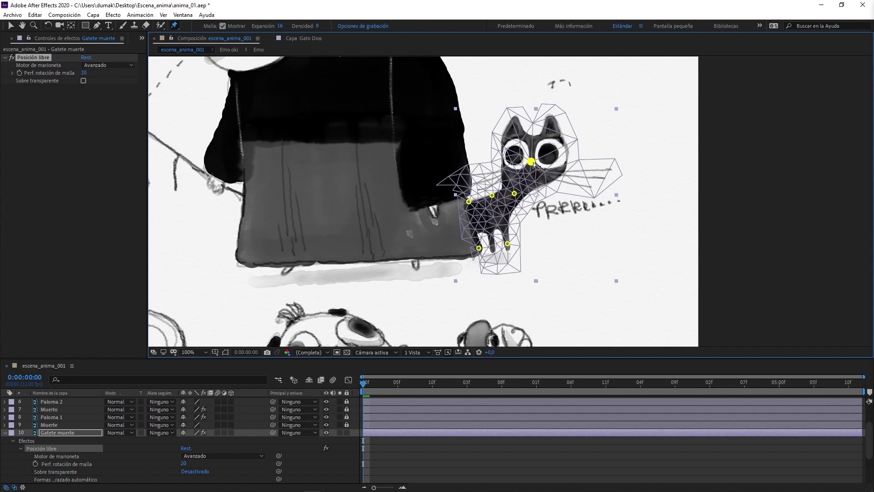
left_click_drag(534, 164, 529, 162)
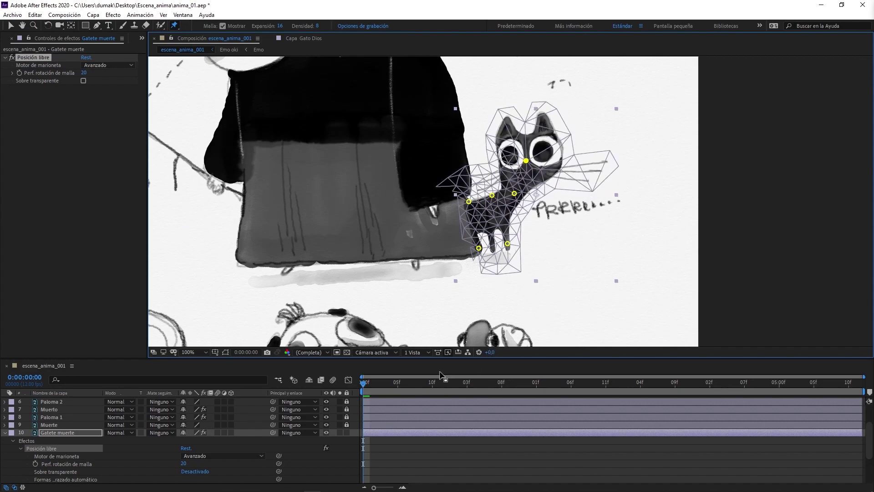
At 0:00:01:03, raise the cat's head and back and shift them right, then preview and return to frame 0
left_click_drag(366, 384, 467, 383)
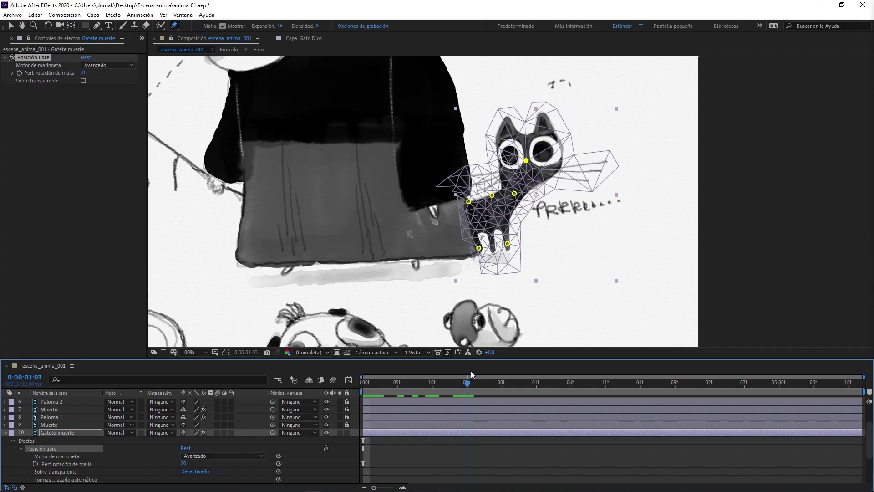
left_click(492, 195, "shift")
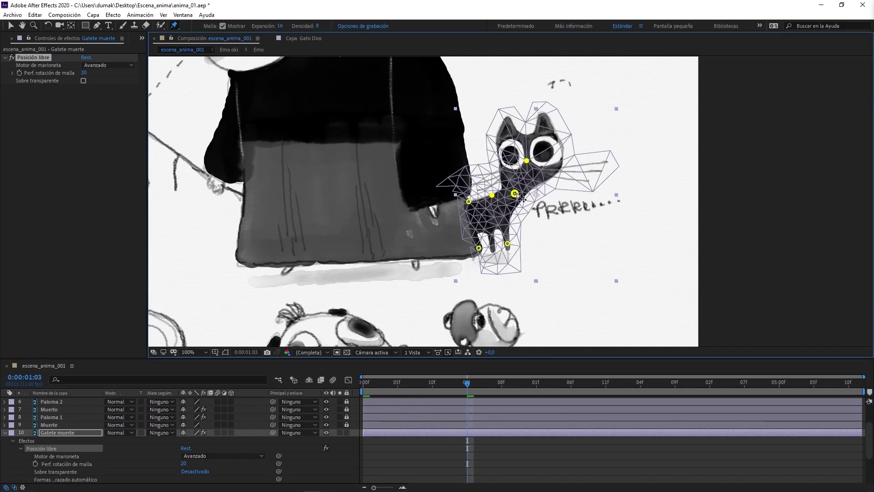
left_click_drag(531, 164, 539, 160)
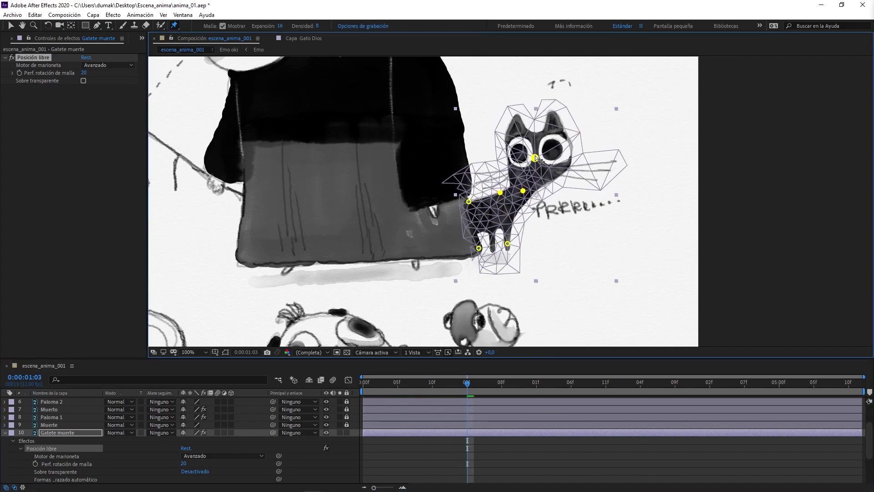
left_click(508, 243)
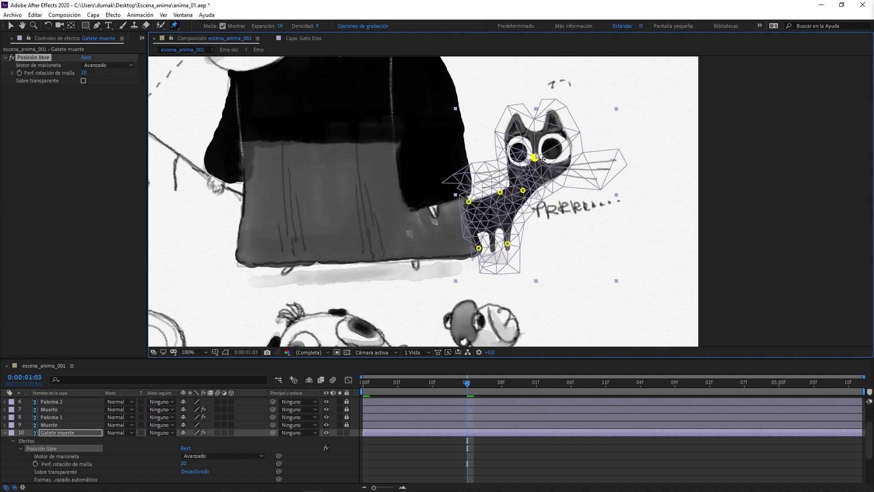
left_click_drag(535, 157, 536, 148)
left_click(524, 190)
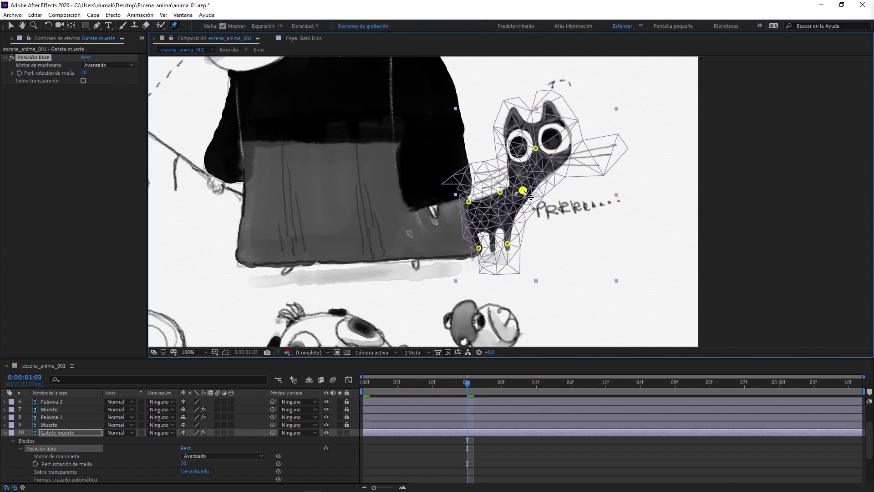
left_click_drag(526, 193, 528, 186)
mouse_move(475, 381)
left_mouse_down()
mouse_move(370, 382)
mouse_move(474, 382)
left_mouse_up()
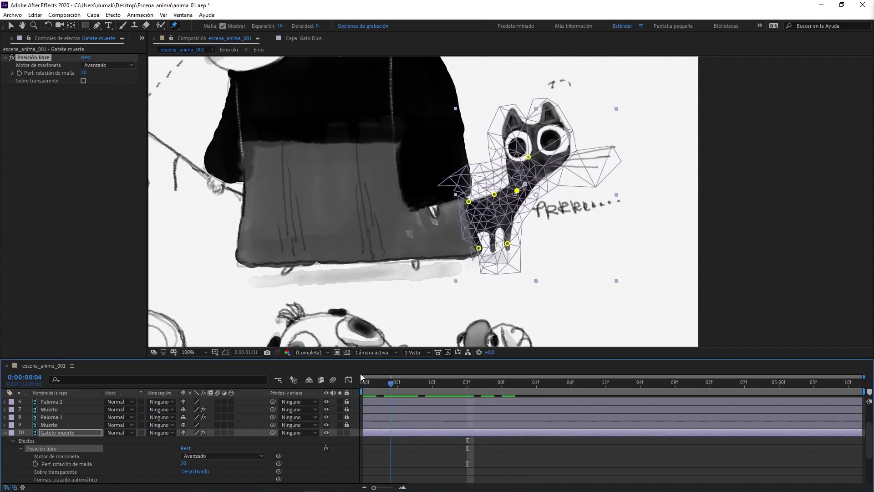
key("Home")
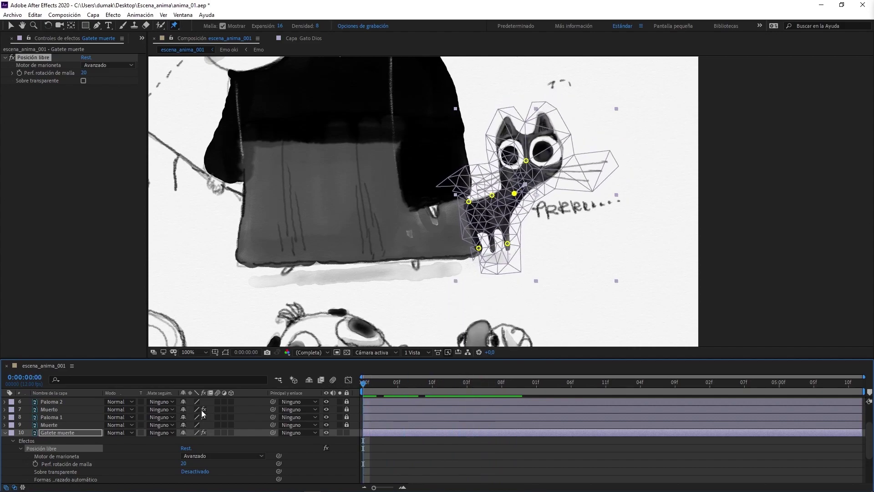
Enlarge the timeline, reveal the Posición of puppet pins 6, 5 and 4, and select their six keyframes
scroll(60, 441, "down", 1)
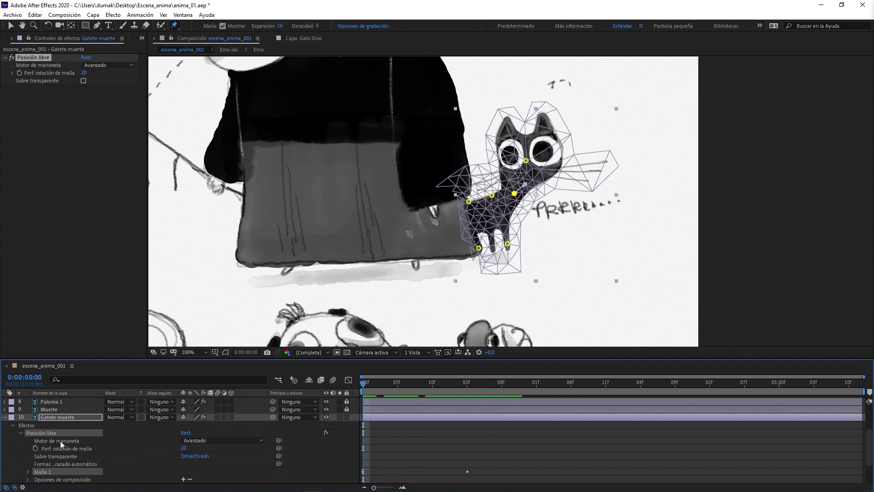
left_click_drag(139, 359, 138, 312)
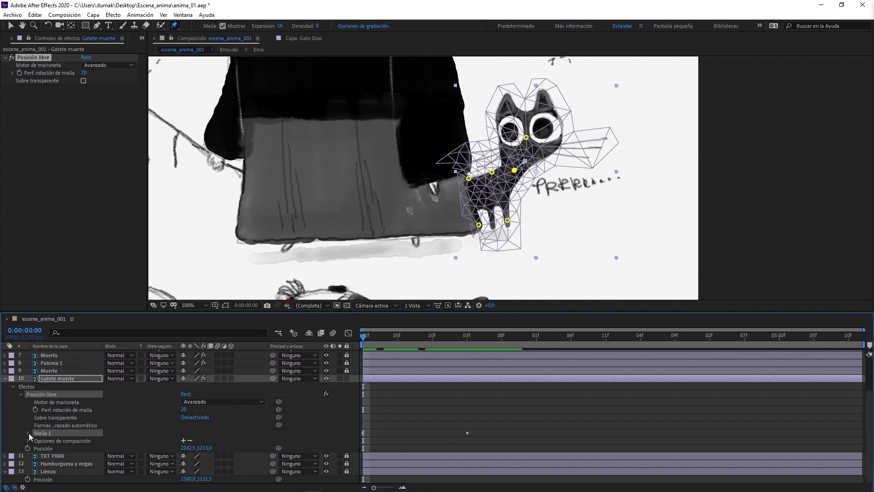
left_click(28, 433)
left_click(36, 455)
scroll(87, 446, "down", 4)
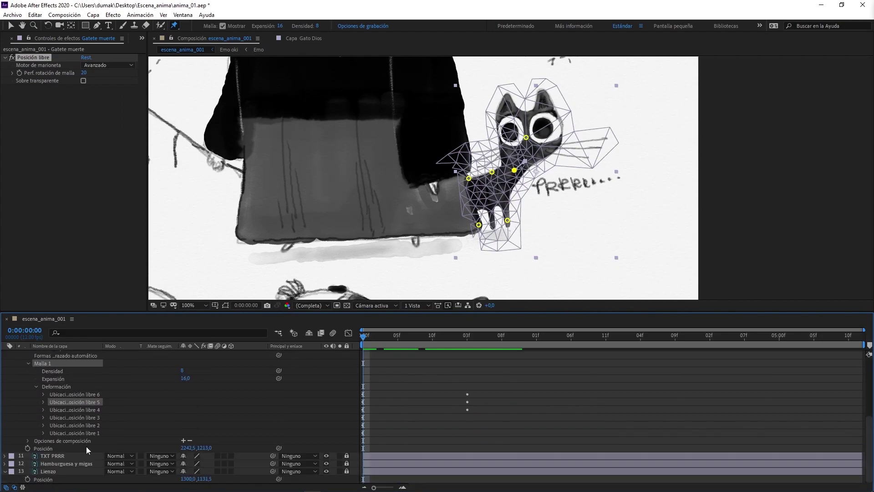
left_click(51, 394, "ctrl")
left_click(53, 409, "ctrl")
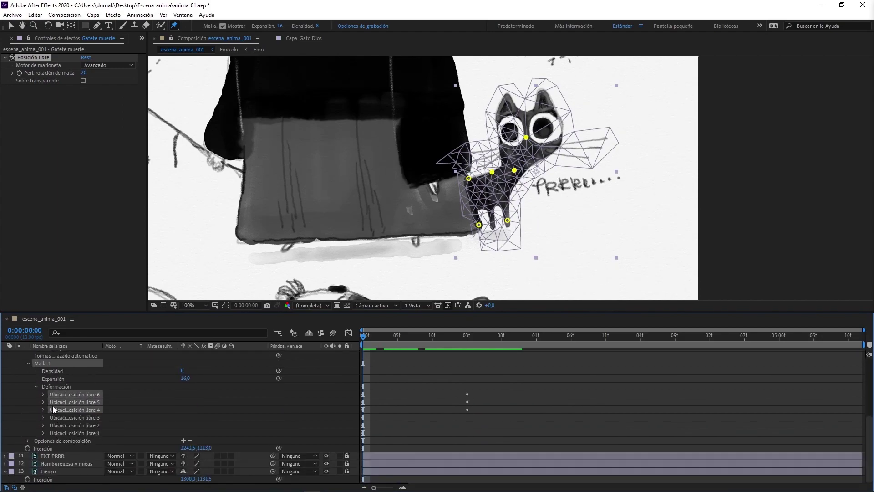
left_click(42, 393)
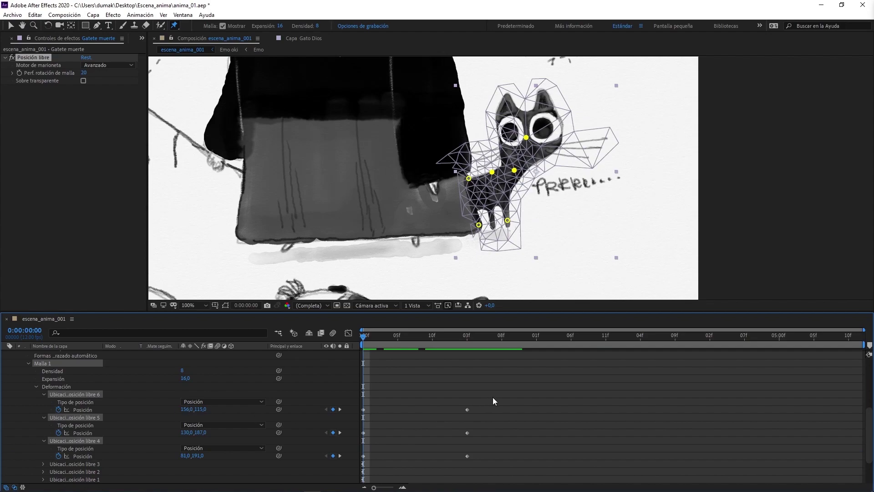
left_click_drag(493, 397, 359, 463)
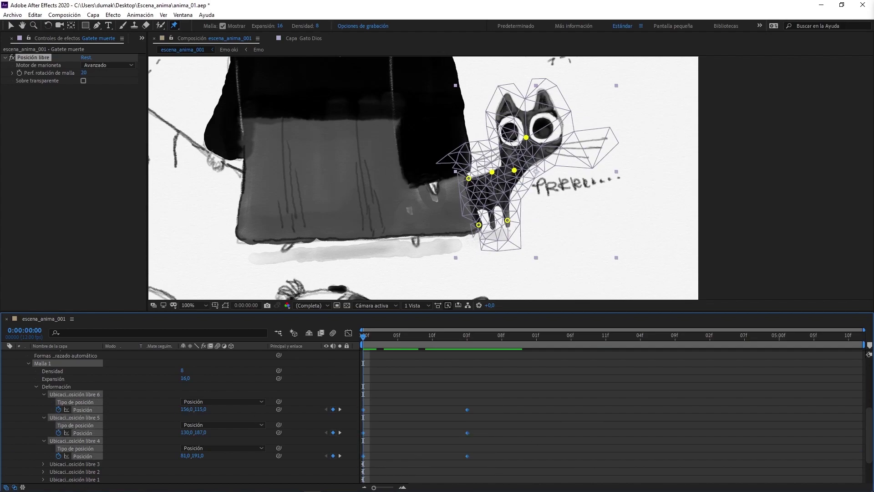
Apply Easy Ease to the selected pin keyframes and paste the pingpong loopOut expression onto them
key("F9")
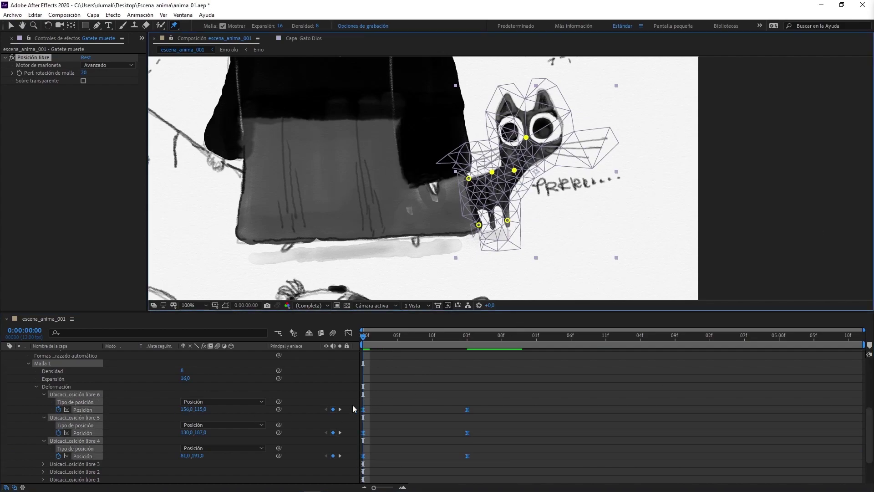
left_click(58, 409, "alt")
type("loopOut(type = \"pingpong\", numKeyframes = 0)")
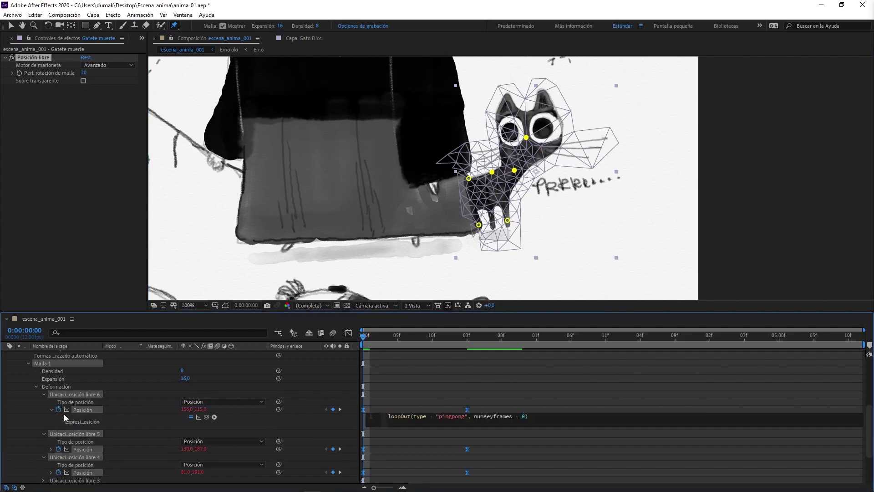
key("ctrl+z")
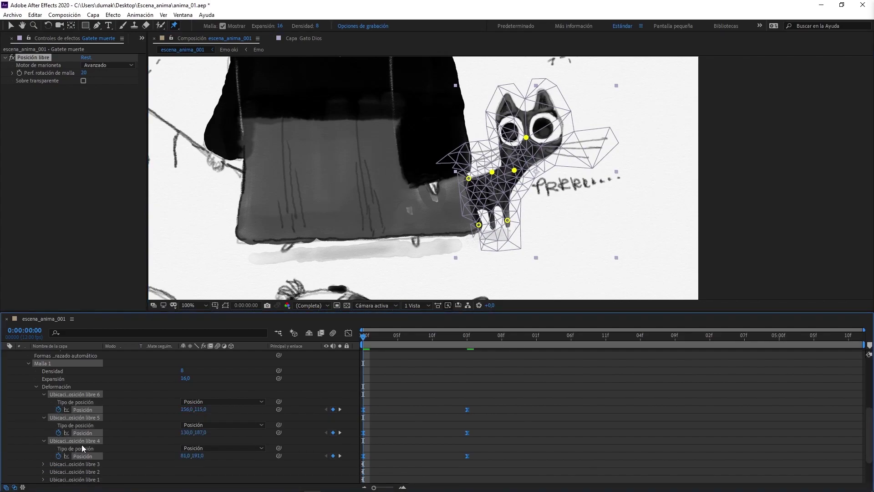
key("ctrl+shift+z")
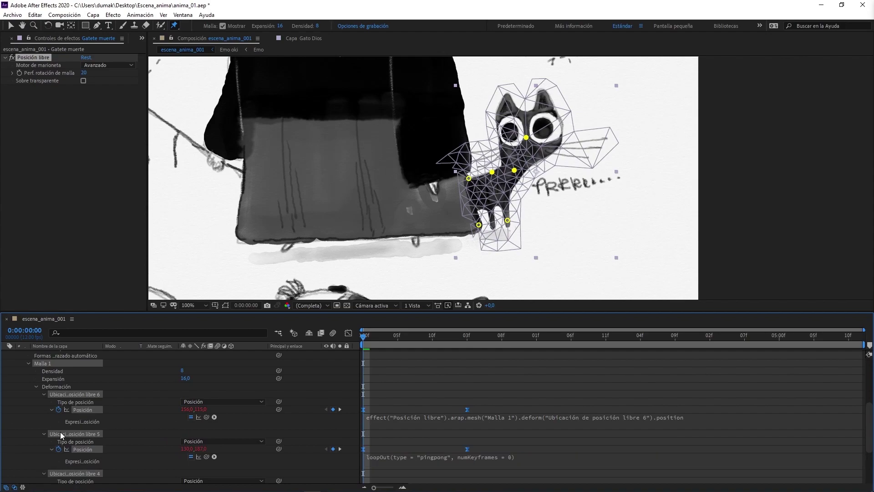
Paste the pingpong loopOut expression onto the Posición of pins 6 and 4
left_click(63, 402)
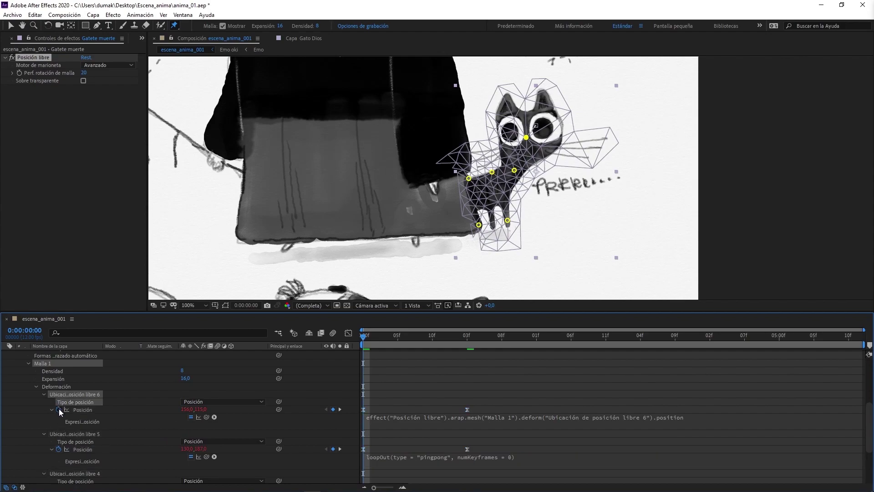
left_click(62, 410)
type("loopOut(type = \"pingpong\", numKeyframes = 0)")
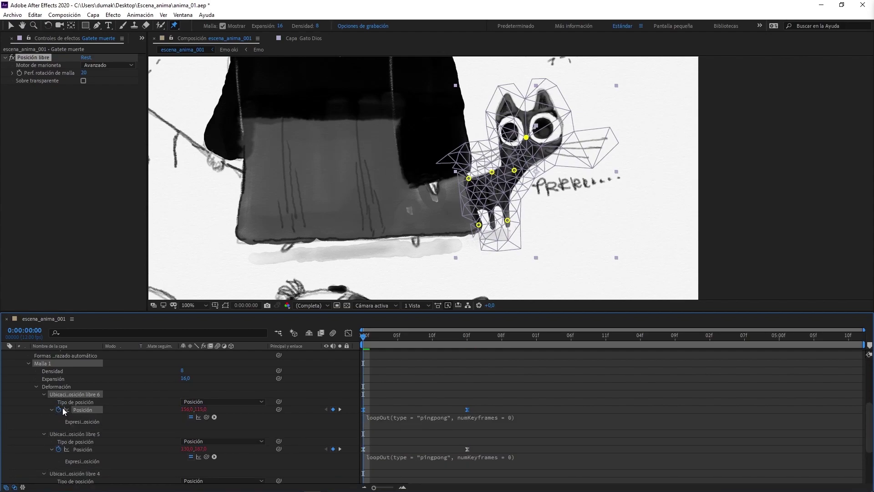
scroll(53, 467, "down", 2)
left_click(56, 442)
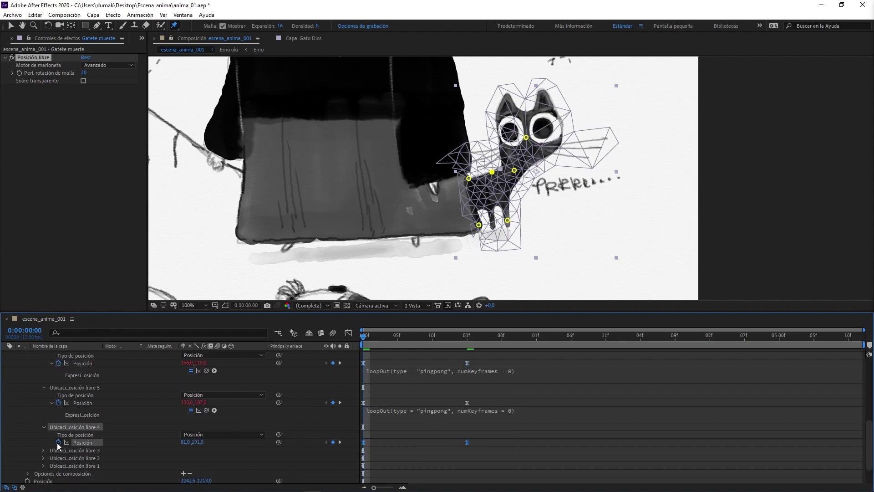
type("loopOut(type = \"pingpong\", numKeyframes = 0)")
Preview the cat's looping animation, then select the pins' second keyframes in the timeline
key("space")
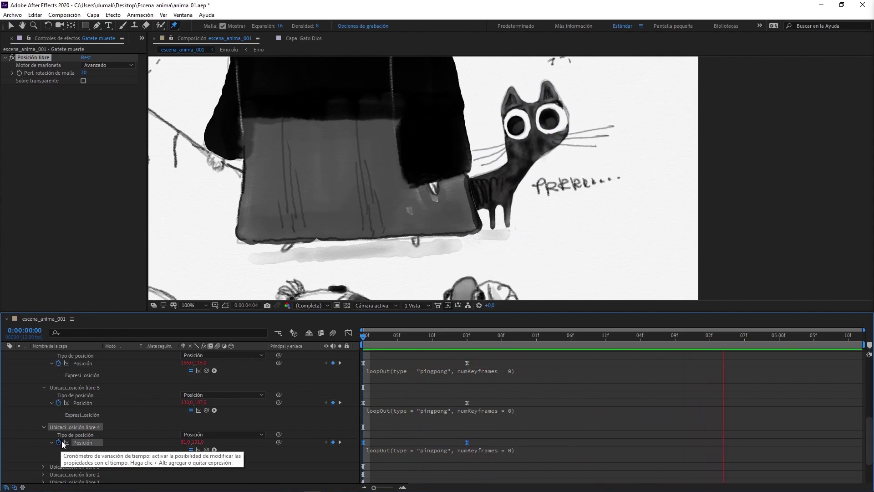
key("space")
scroll(166, 403, "up", 1)
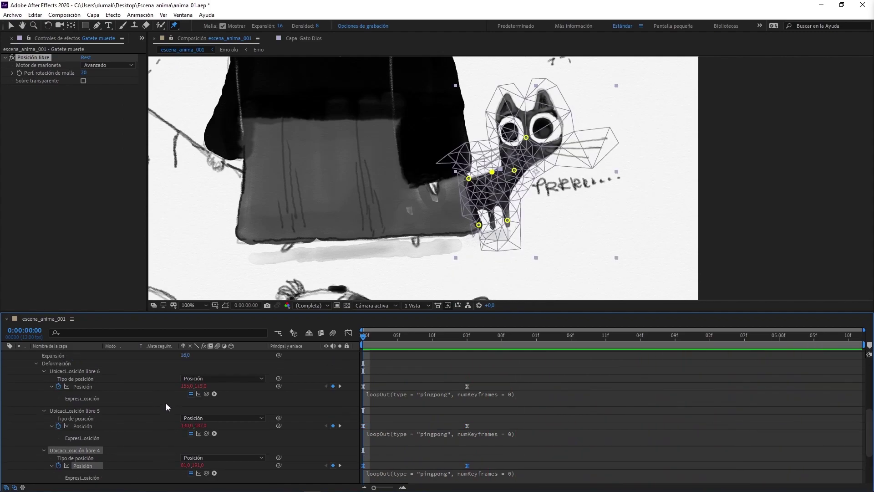
scroll(121, 390, "up", 1)
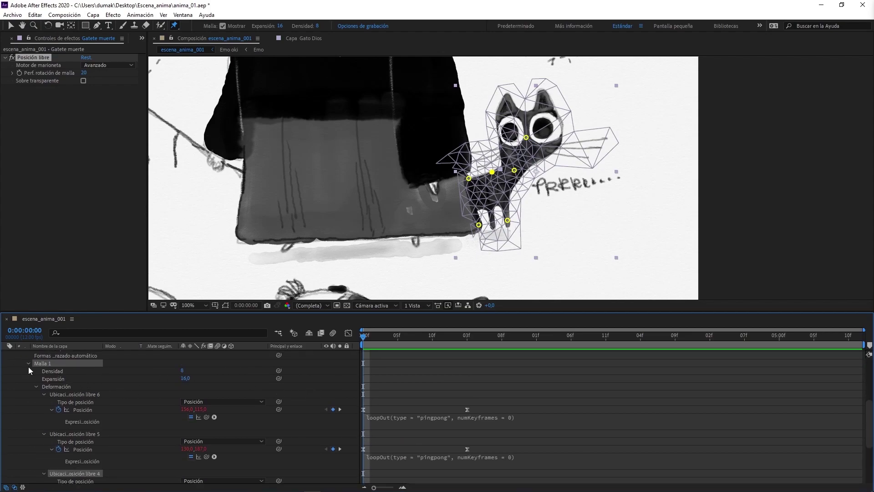
scroll(460, 402, "down", 2)
left_click_drag(497, 467, 452, 357)
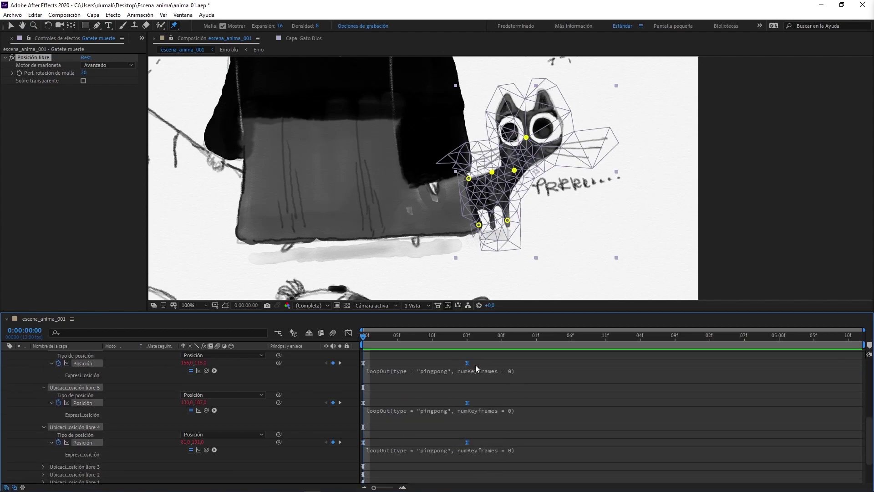
Shift the pins' second Posición keyframes ten frames later and preview the slower cat motion
key("alt+shift+Right")
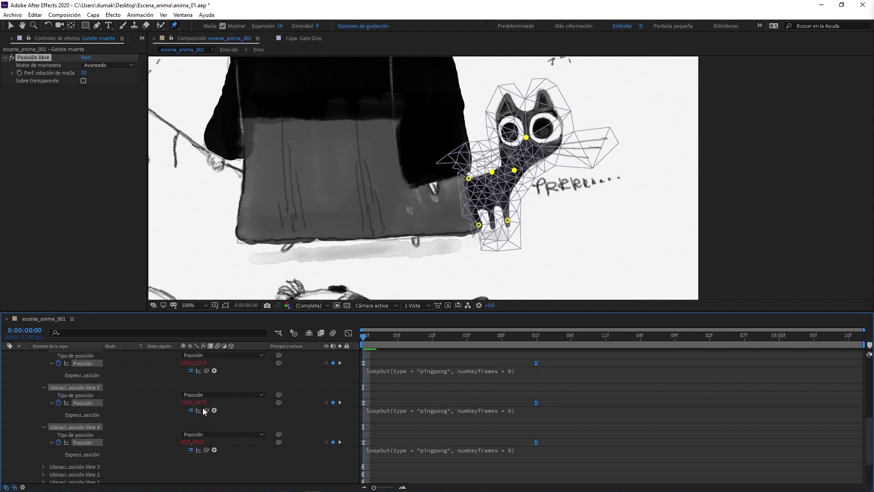
key("space")
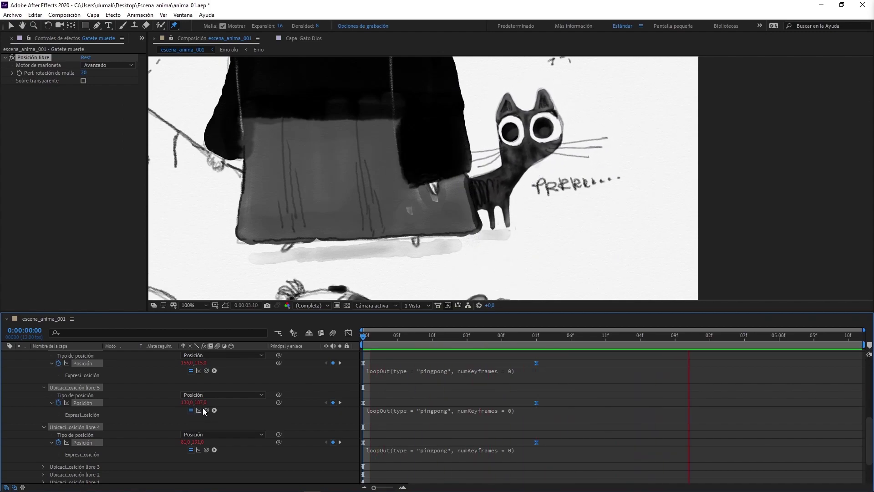
key("space")
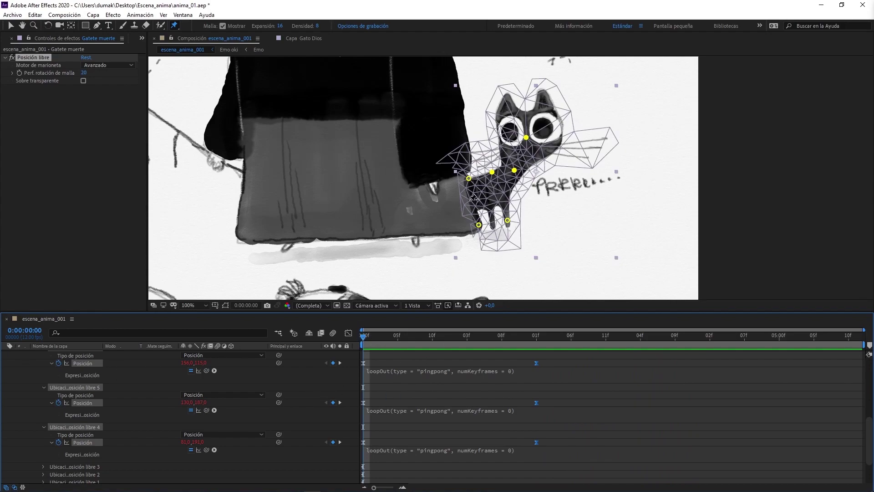
key("space")
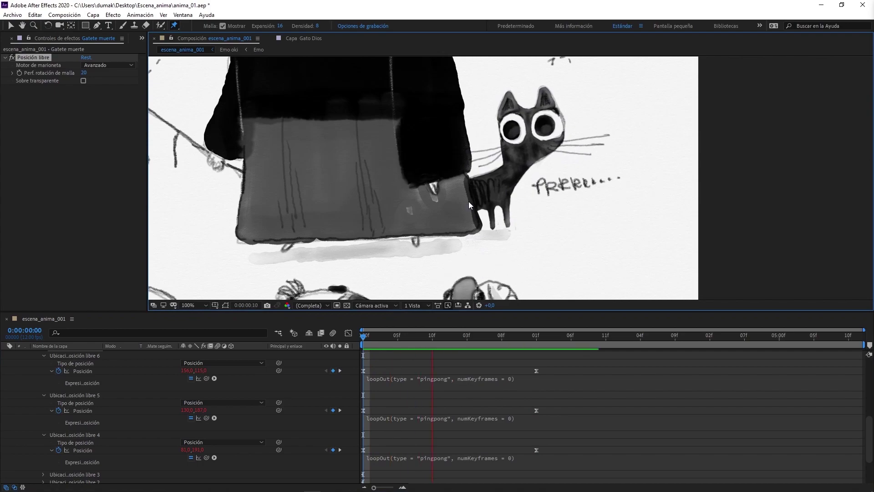
key("space")
left_click(469, 201)
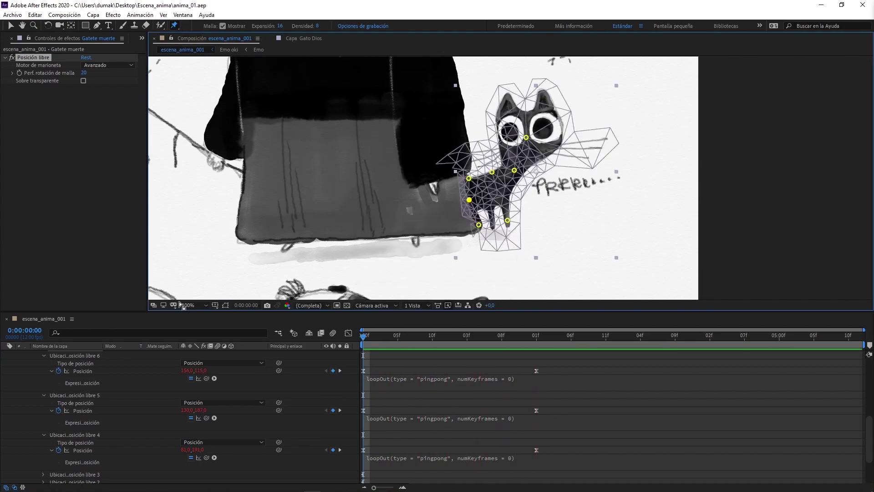
scroll(26, 374, "up", 5)
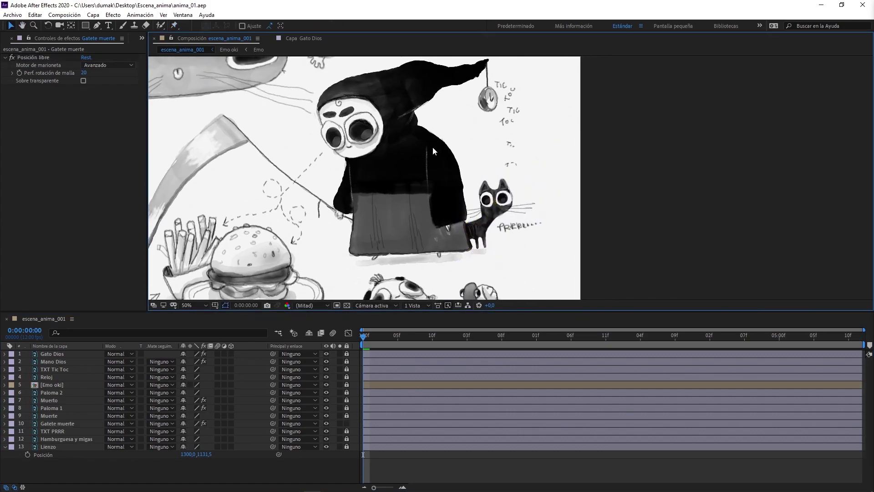
Preview the scene, then unlock the Reloj layer and drag it below Muerto
key("space")
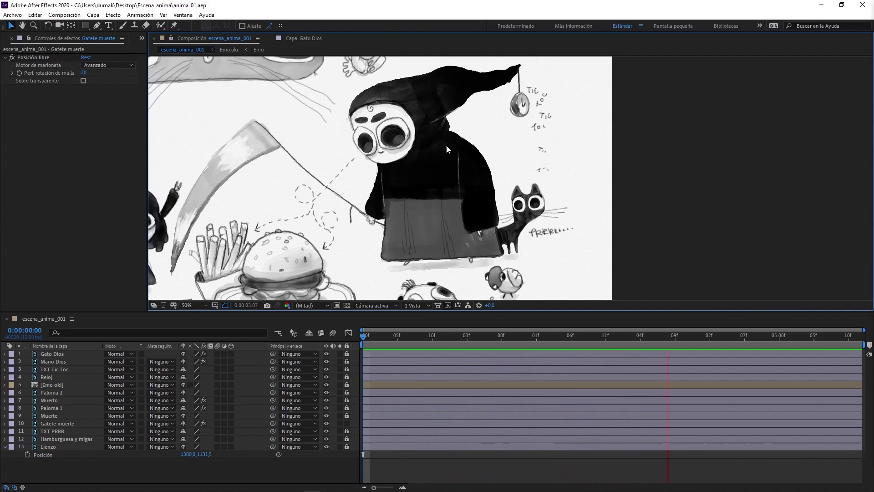
key("space")
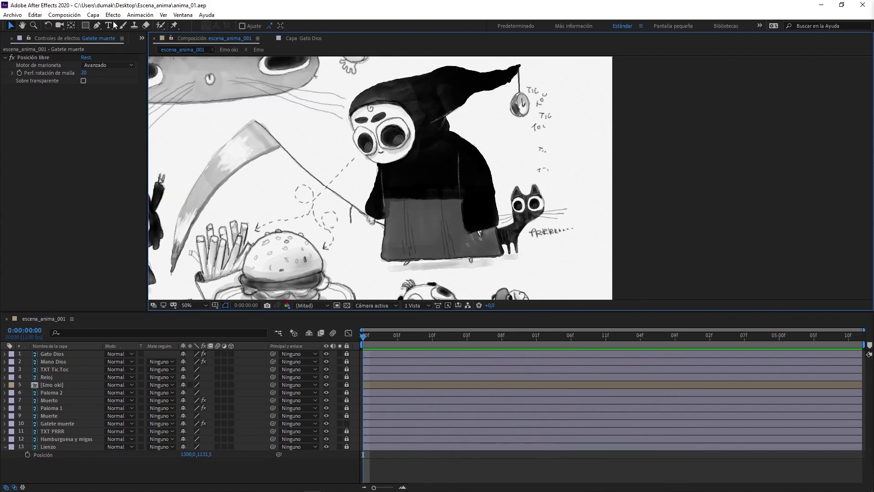
left_click(34, 44)
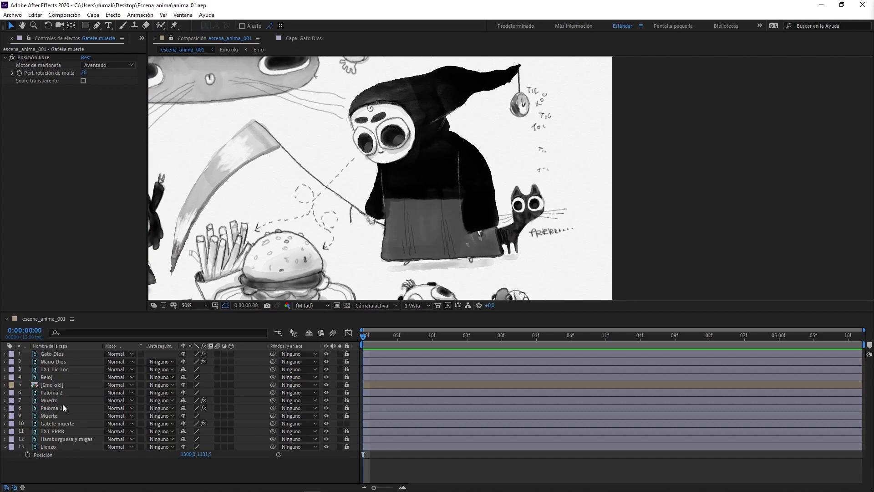
left_click(76, 424)
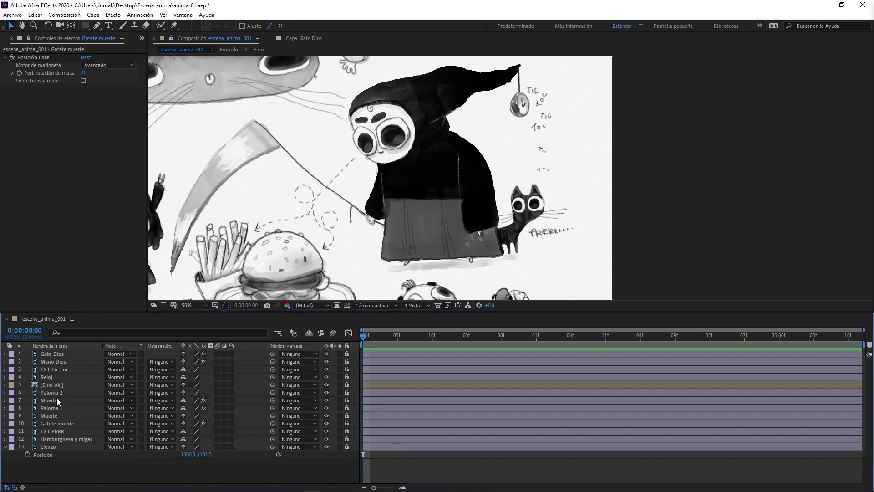
left_click(53, 377)
left_click(347, 377)
left_click_drag(59, 379, 79, 403)
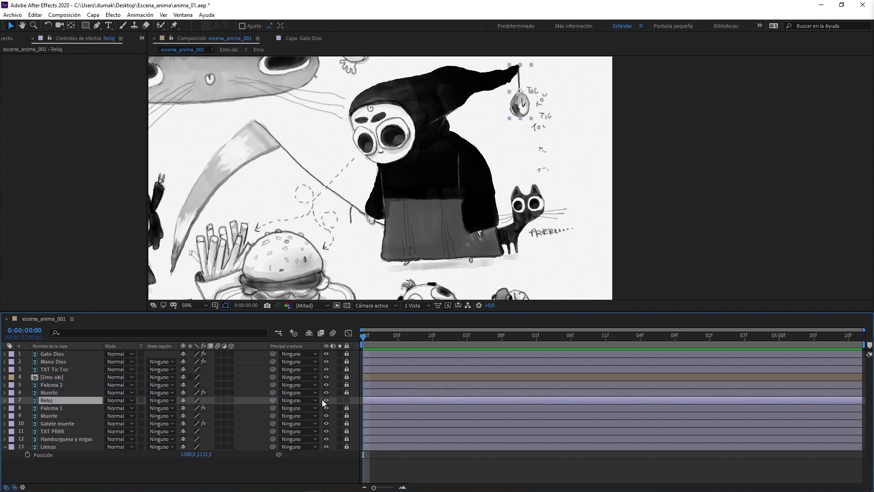
Move the Reloj clock's anchor point to the top of its string
left_click(72, 26)
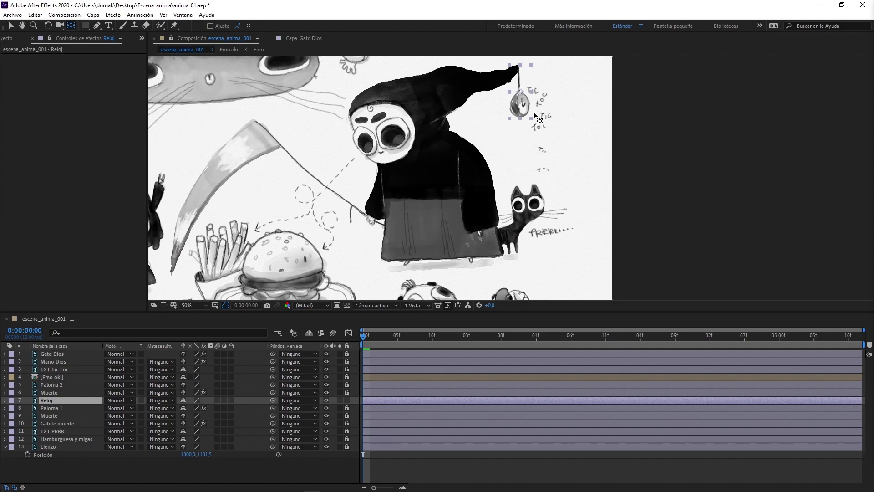
key("space")
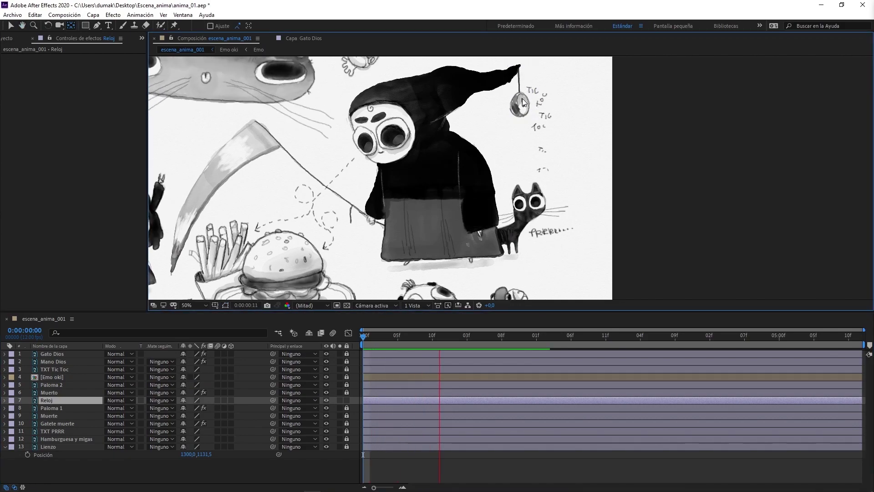
key("space")
left_click_drag(520, 97, 518, 68)
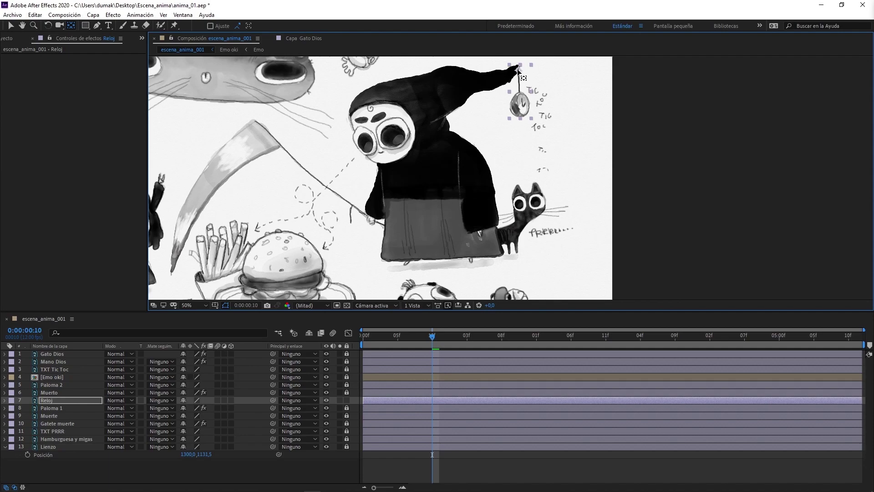
left_click(11, 25)
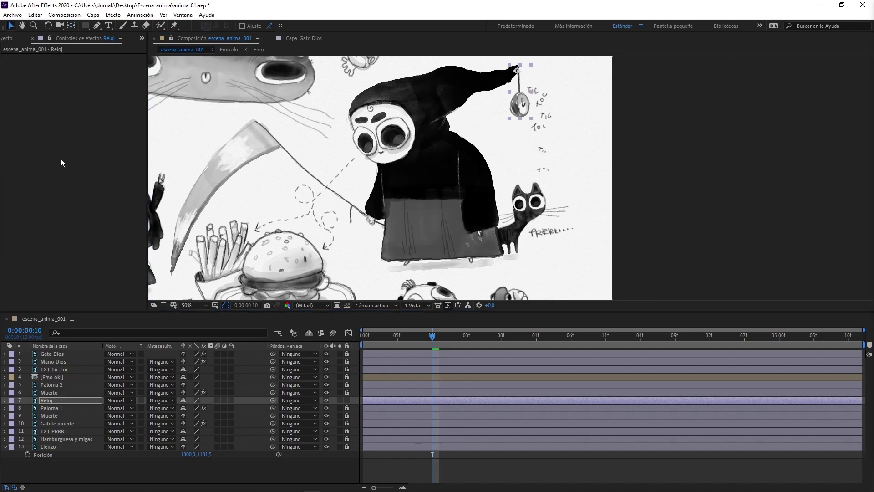
Zoom to the clock at 100%, reveal Reloj's Rotation property, and return to frame 0
left_click(49, 399)
left_click_drag(514, 59, 474, 118)
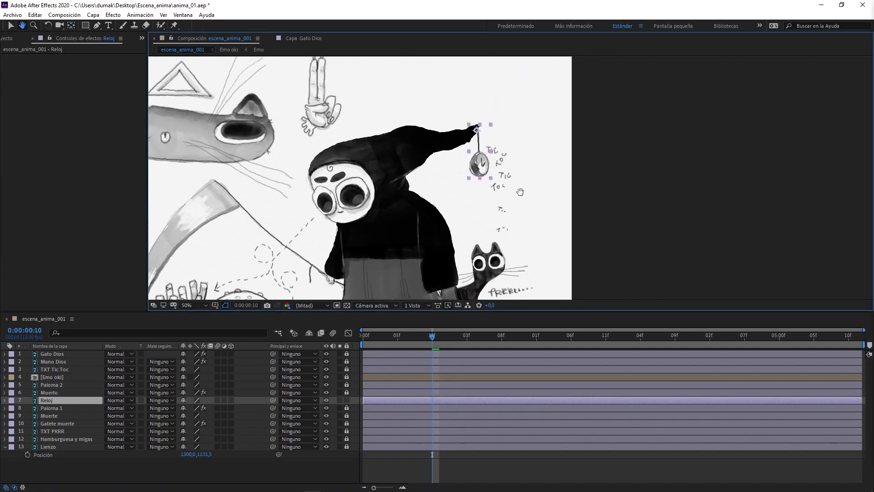
left_click(474, 118)
key("y")
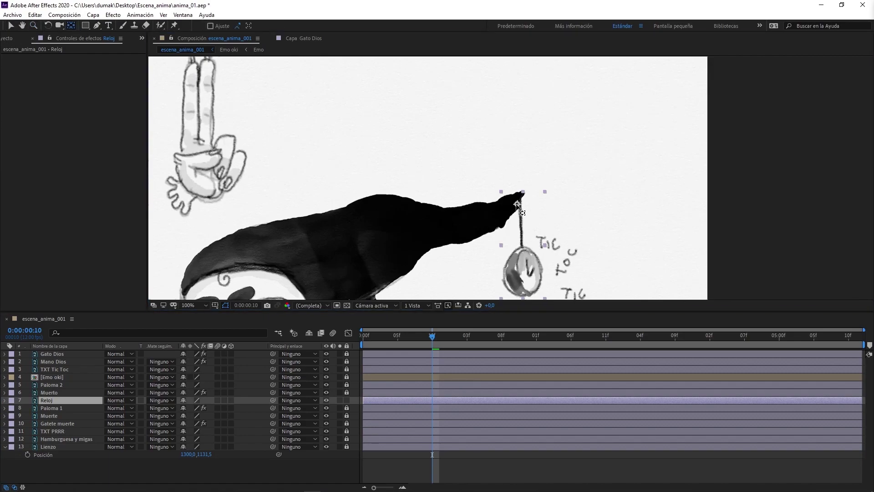
key("Return")
scroll(521, 202, "down", 5)
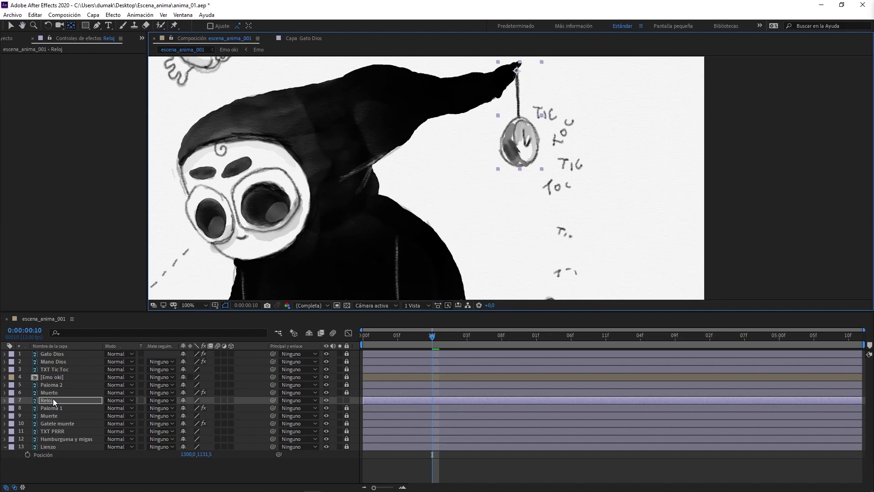
key("Return")
key("Return")
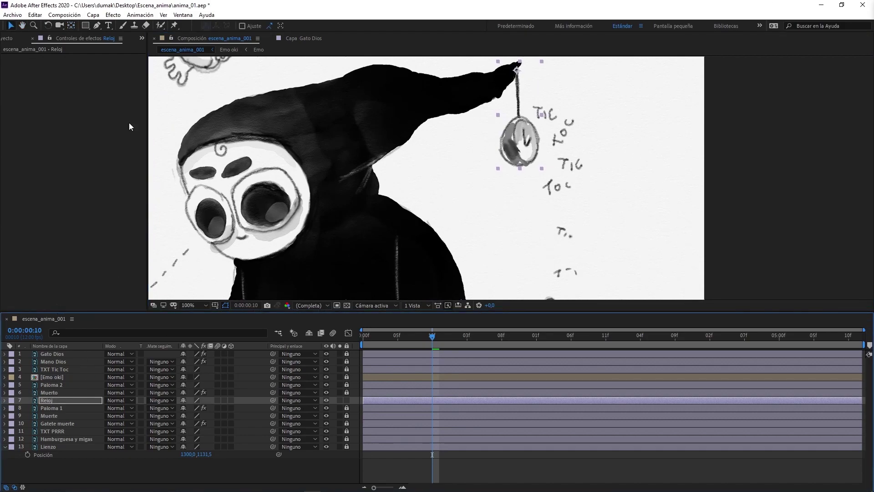
key("r")
key("Home")
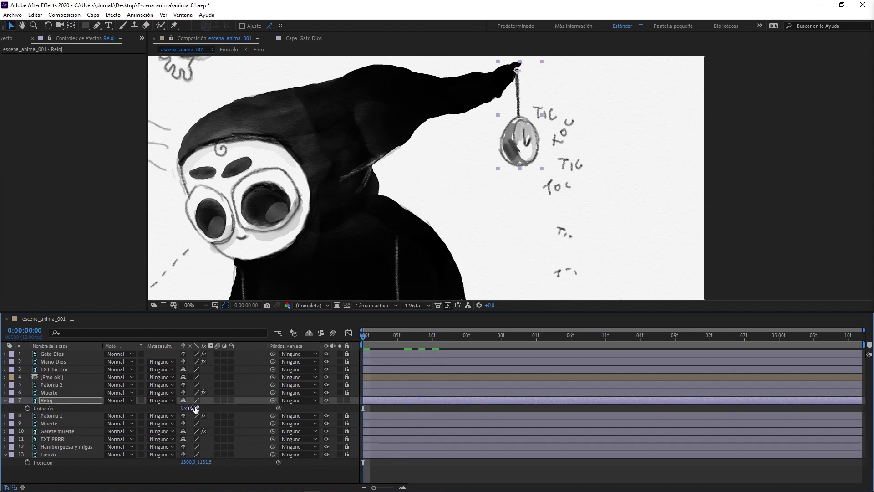
Keyframe Reloj's Rotation at +7.7° on frame 0 and −7.7° on frame 10, eased, then preview
left_click(27, 408)
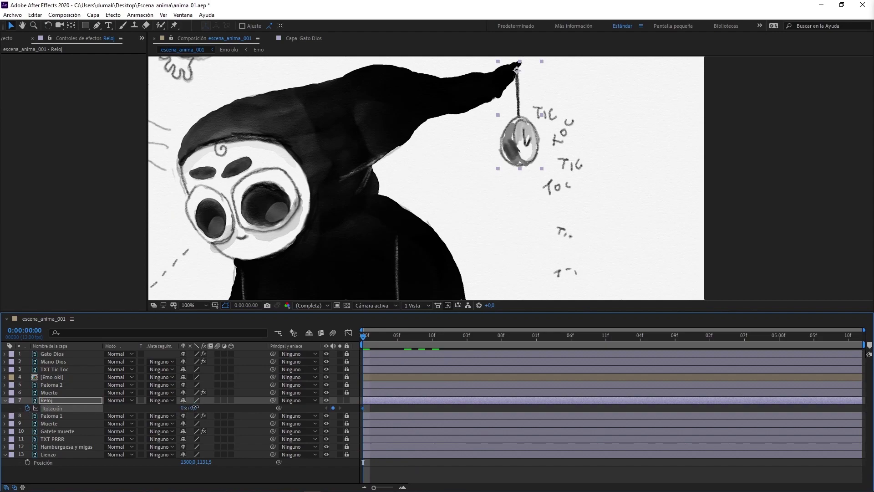
left_click_drag(193, 407, 218, 403)
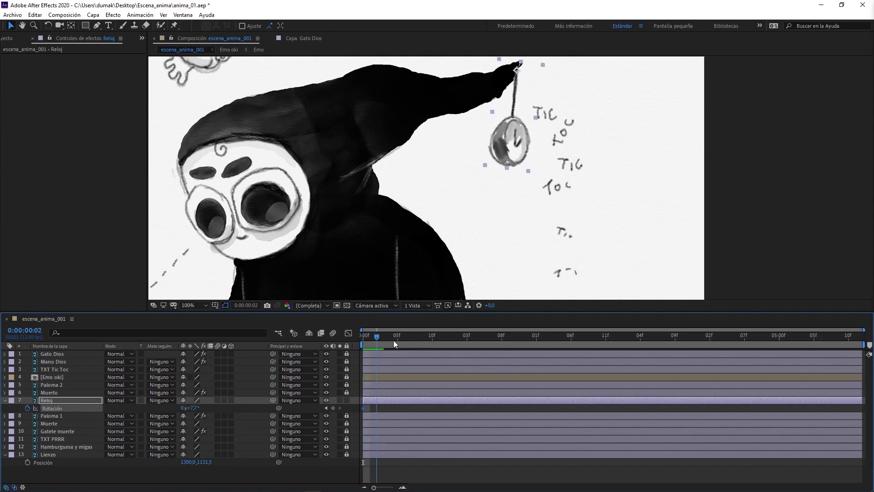
left_click_drag(363, 340, 432, 339)
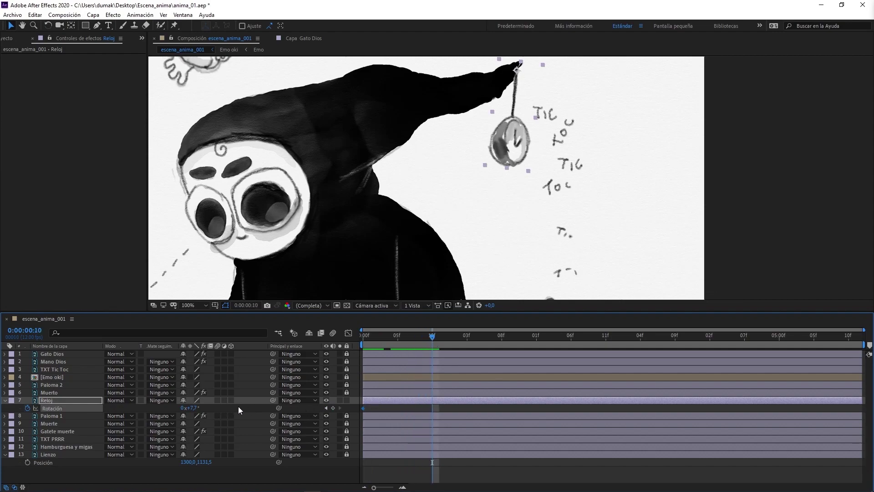
left_click(195, 408)
key("Return")
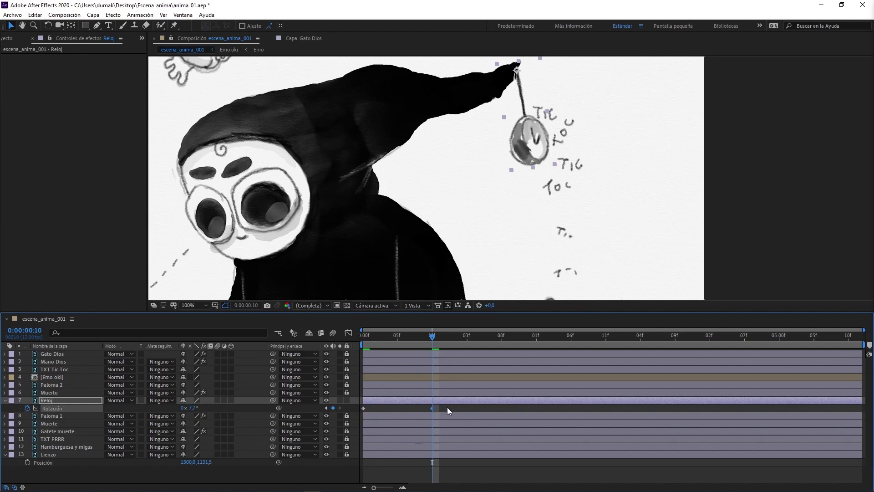
left_click_drag(447, 407, 353, 392)
key("F9")
key("space")
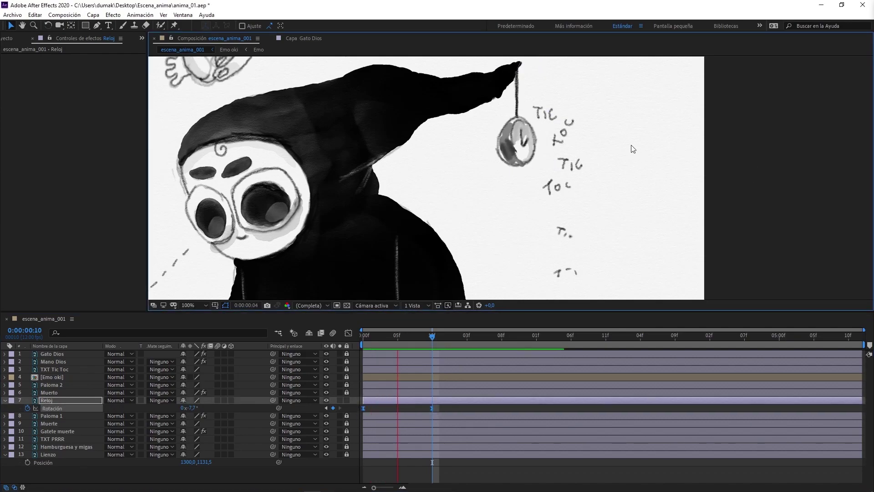
key("space")
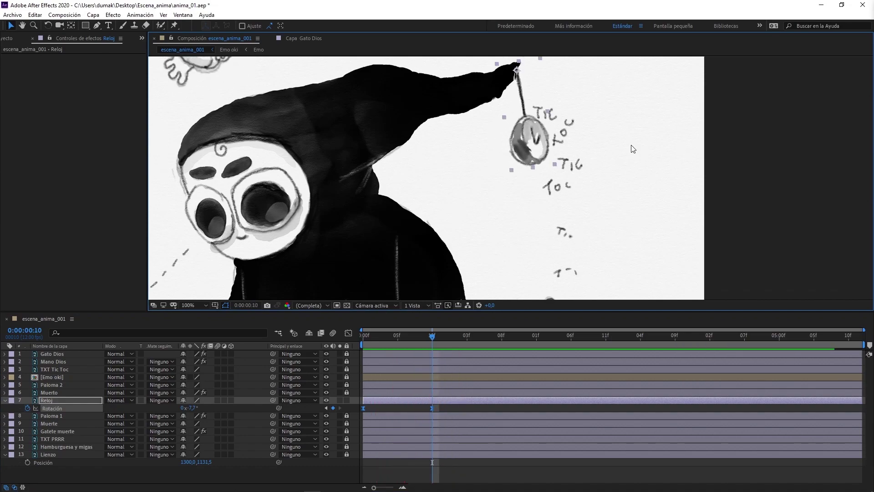
Paste an expression onto Reloj's Rotation, then undo the broken result
left_click(27, 408, "alt")
key("ctrl+v")
left_click(305, 340)
key("ctrl+z")
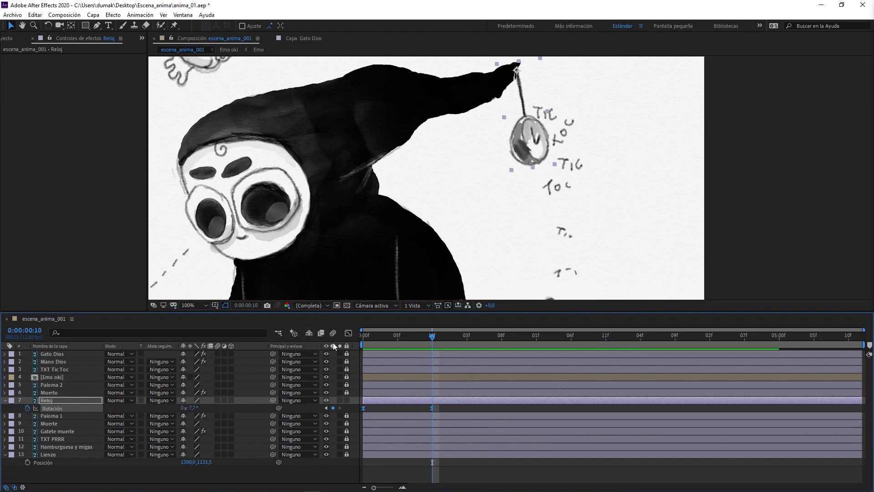
Add a Rotation expression to Reloj again, undoing the pasted text
left_click(28, 408, "alt")
key("ctrl+v")
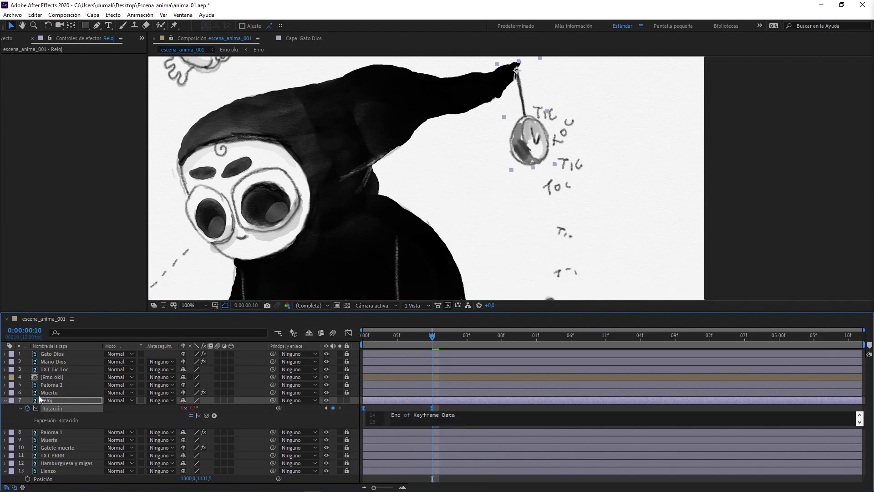
key("ctrl+z")
Insert loopOut set to pingpong from the expression menu, remove it after it errors, and save
left_click(215, 415)
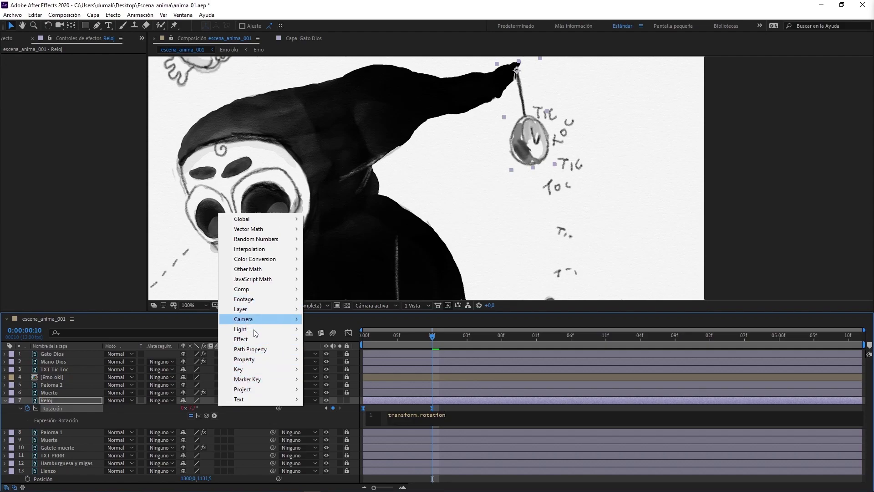
mouse_move(246, 359)
left_click(357, 249)
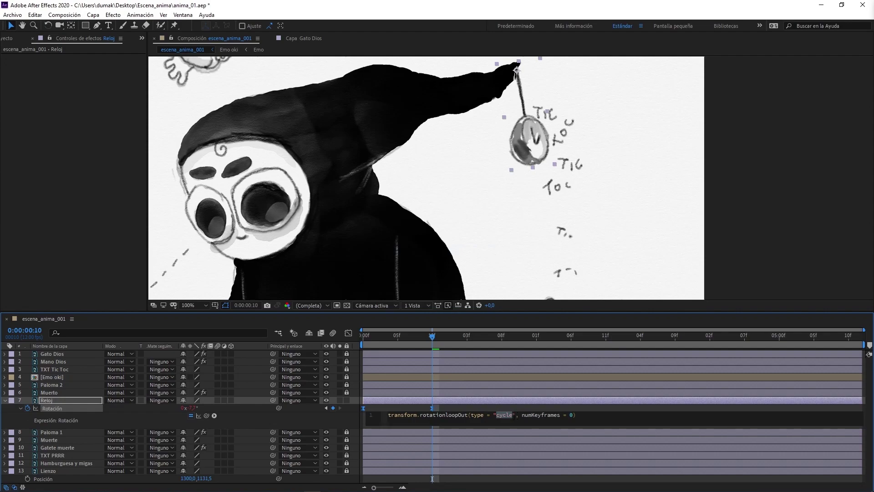
type("pingpong")
left_click(642, 361)
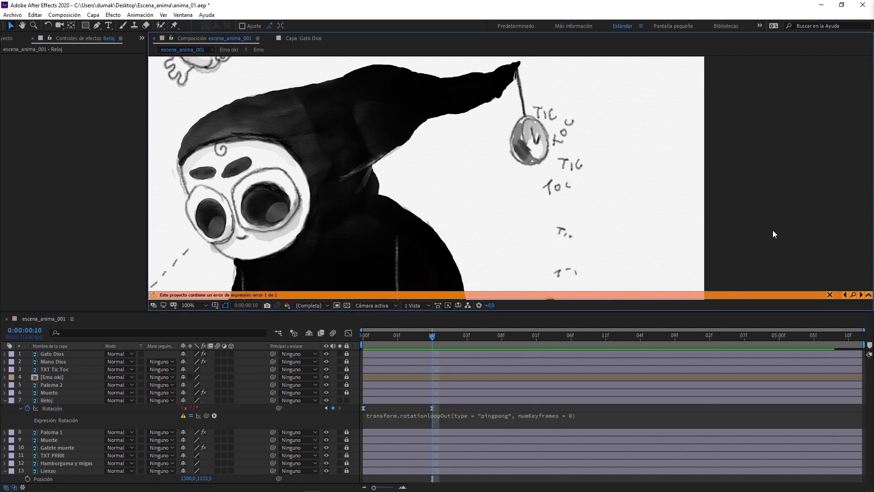
key("ctrl+z")
key("ctrl+s")
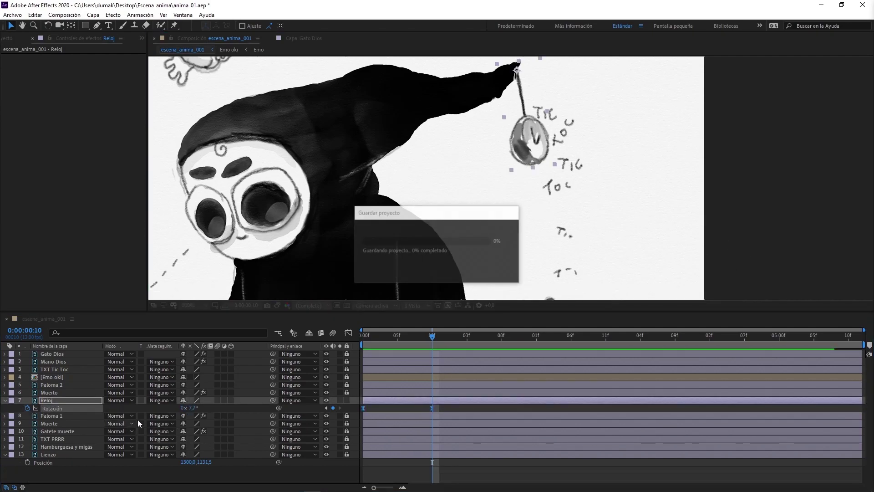
Add a loopOut expression to Reloj's Rotation from the expression language menu
left_click(27, 408, "alt")
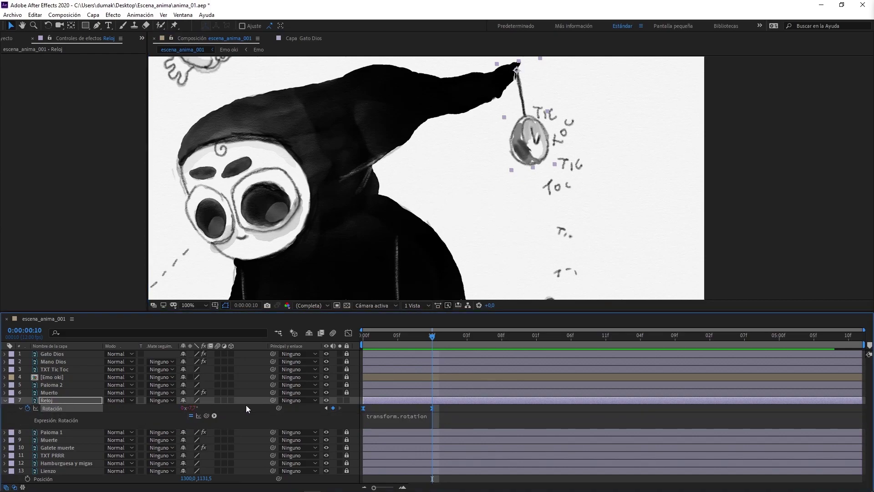
left_click(214, 415)
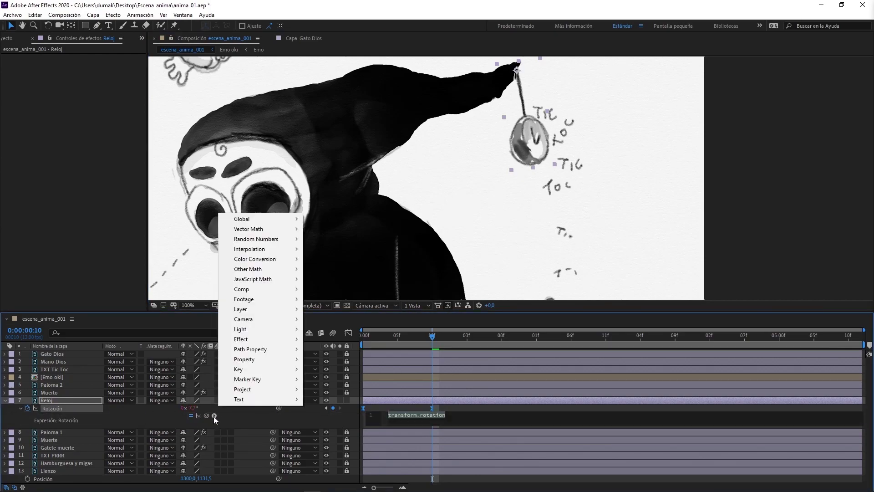
mouse_move(263, 359)
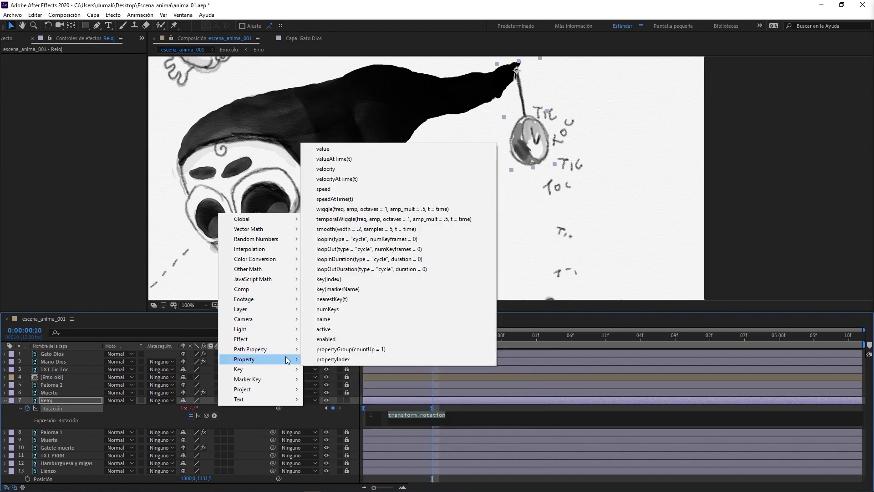
left_click(392, 248)
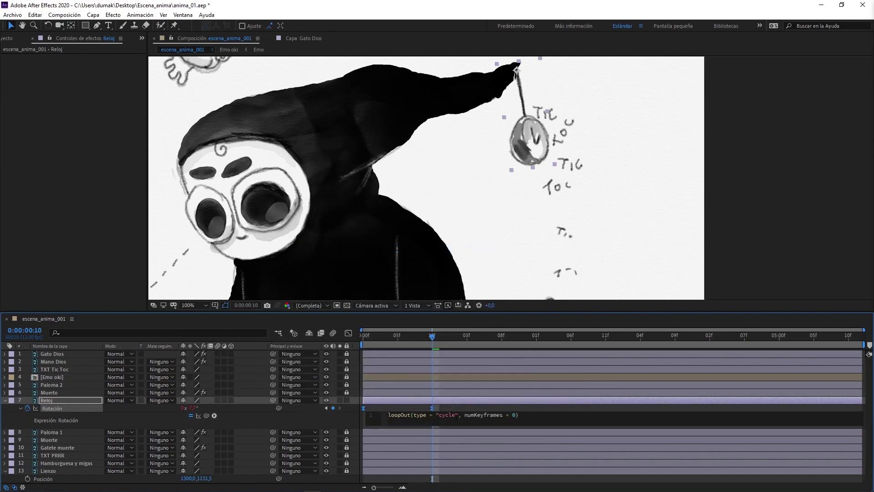
left_click(735, 265)
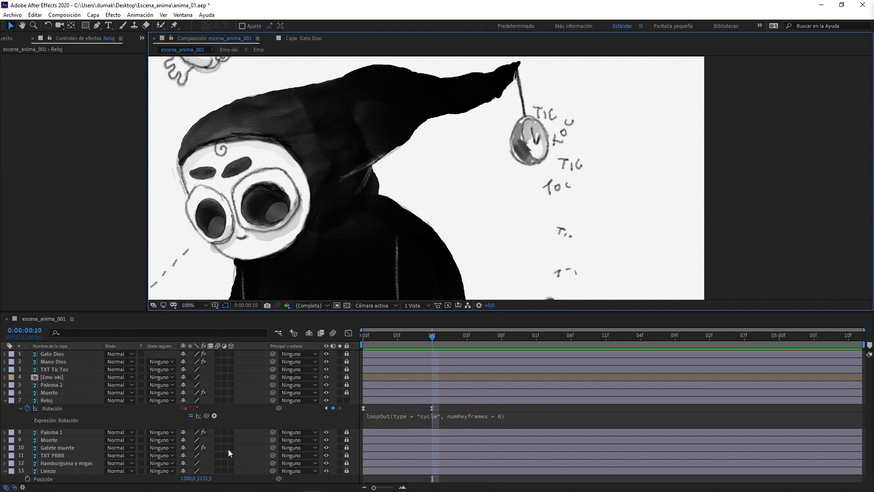
Change the loopOut type from cycle to pingpong
left_click(428, 416)
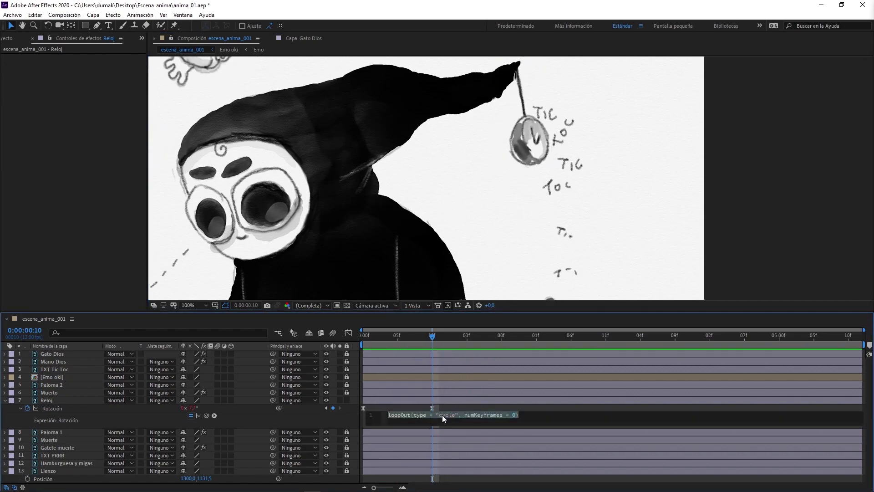
left_click(442, 415)
double_click(446, 415)
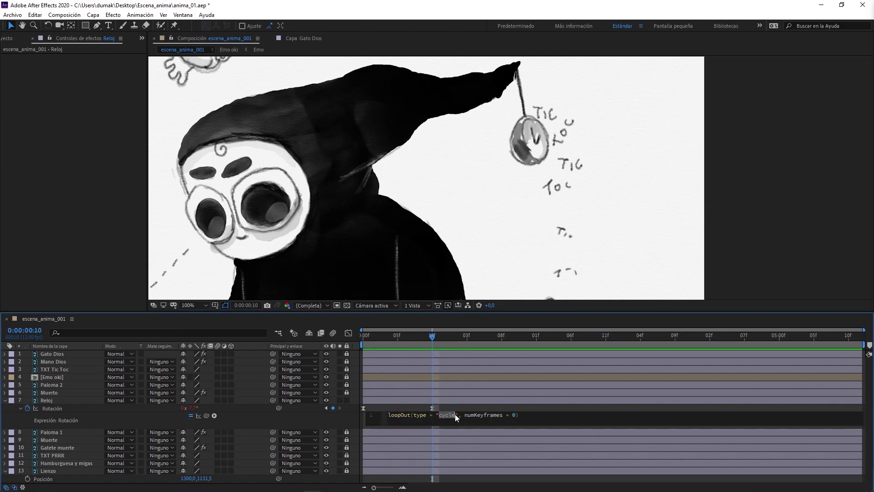
type("pingpong")
left_click(659, 355)
left_click(469, 419)
Commit the expression and preview the looping clock swing
left_click(804, 185)
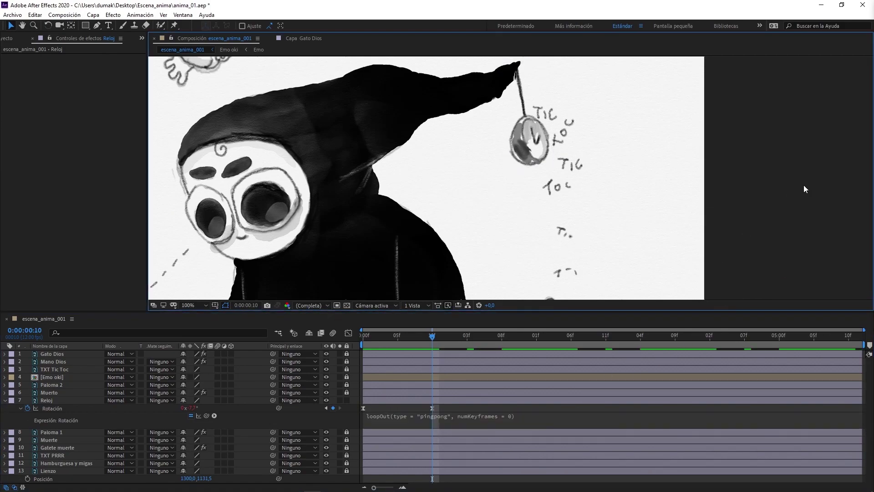
key("space")
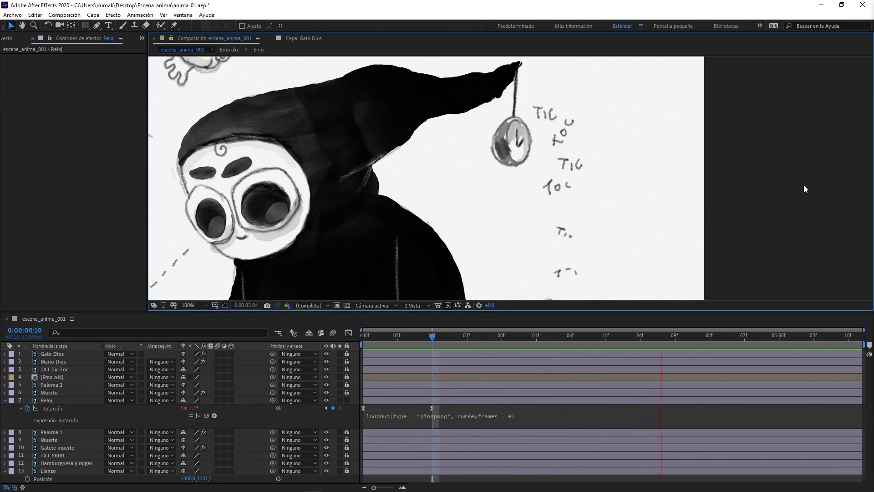
key("space")
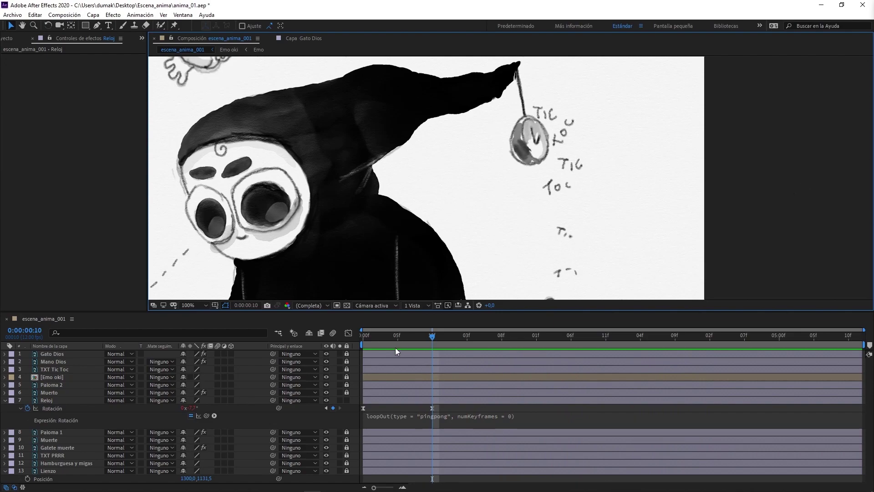
Set Reloj's rotation to 6° at frame 0 and -6° at frame 10, then preview
left_click(363, 336)
left_click(193, 407)
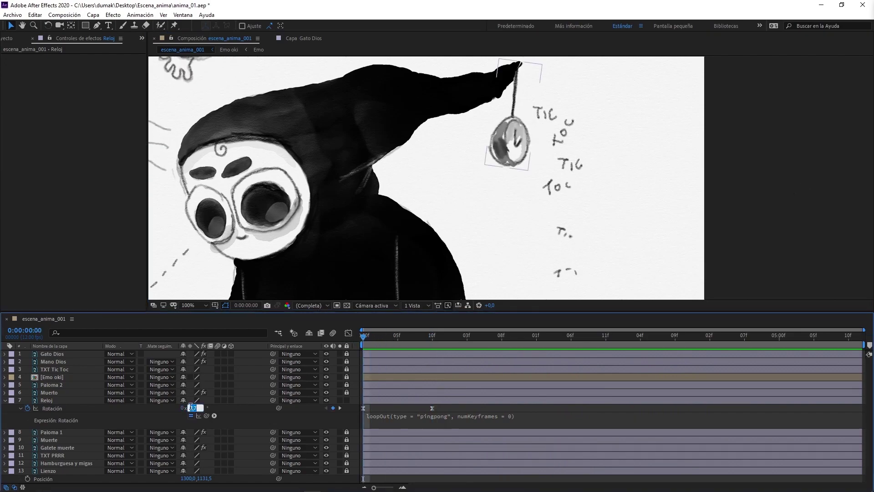
type("6")
key("Return")
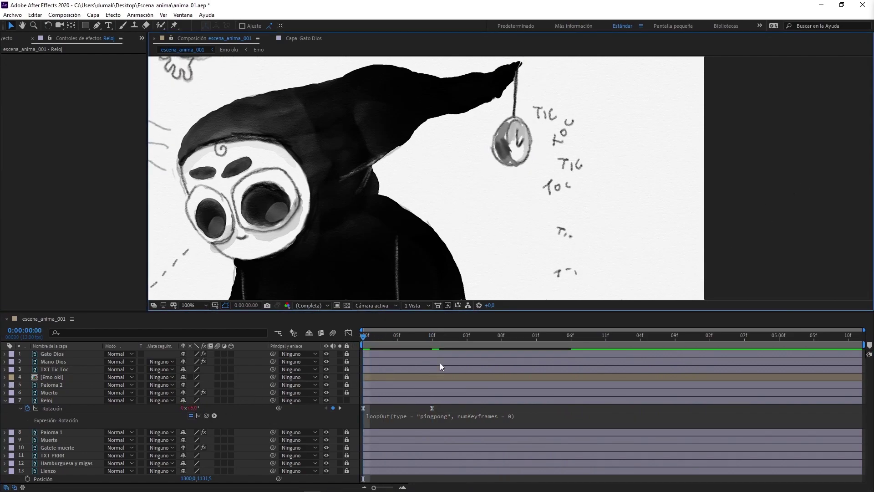
left_click(437, 341)
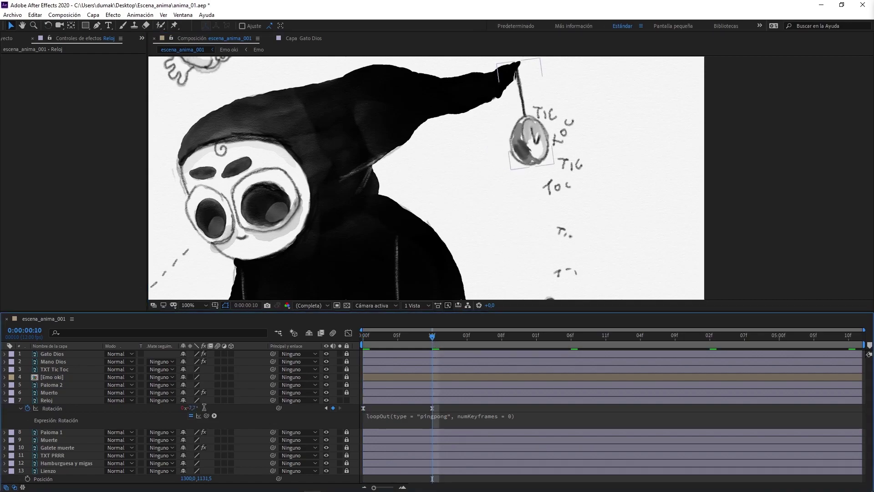
key("Return")
key("space")
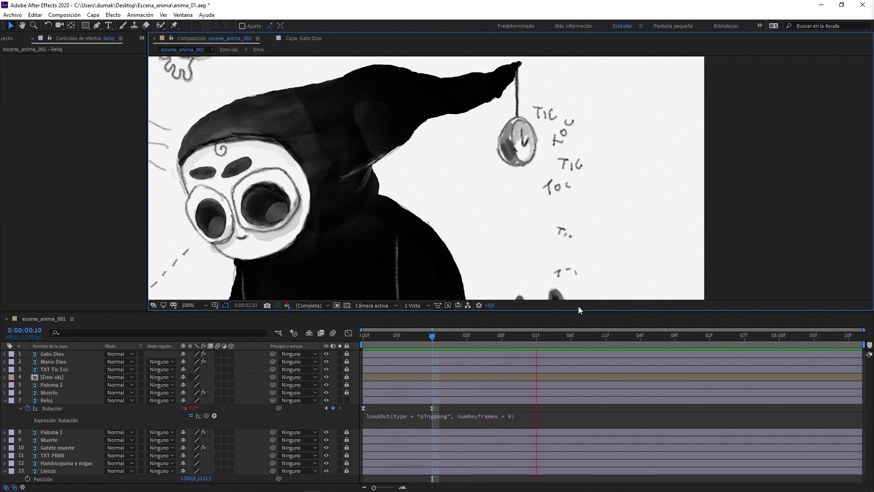
key("space")
Set the frame-0 rotation to -6° and scrub the other swing value positive, previewing the loop
left_click(438, 409)
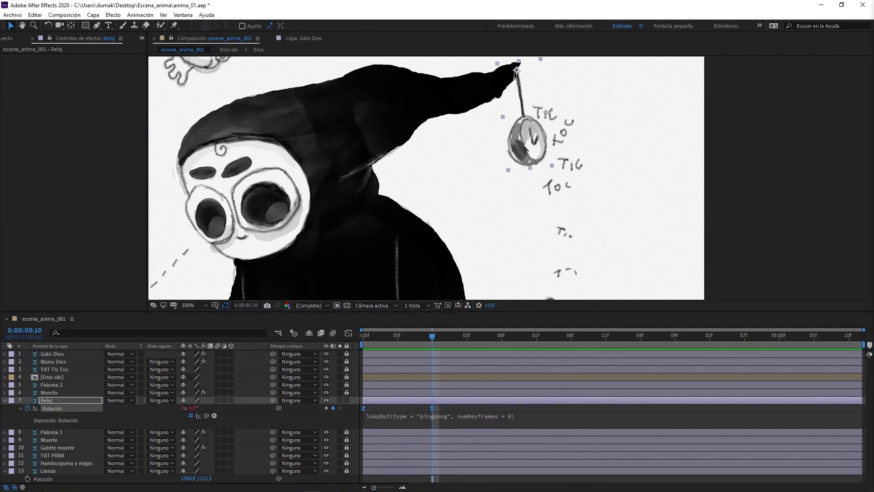
key("space")
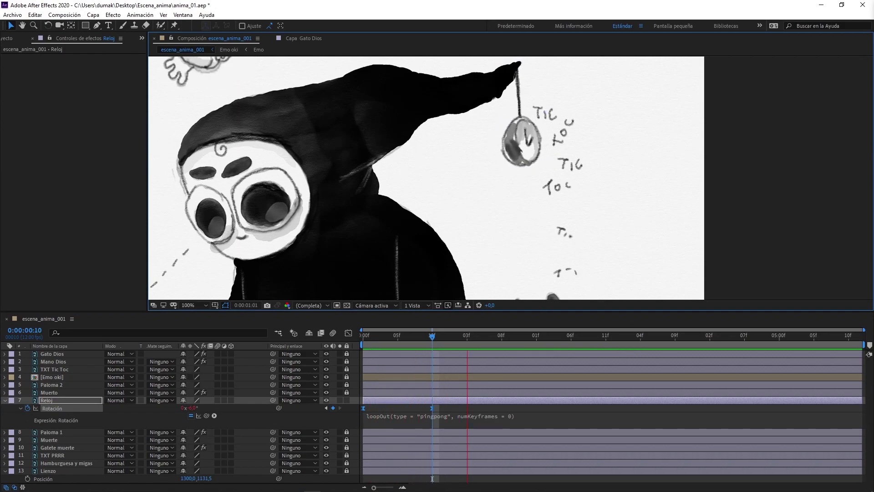
key("space")
key("space")
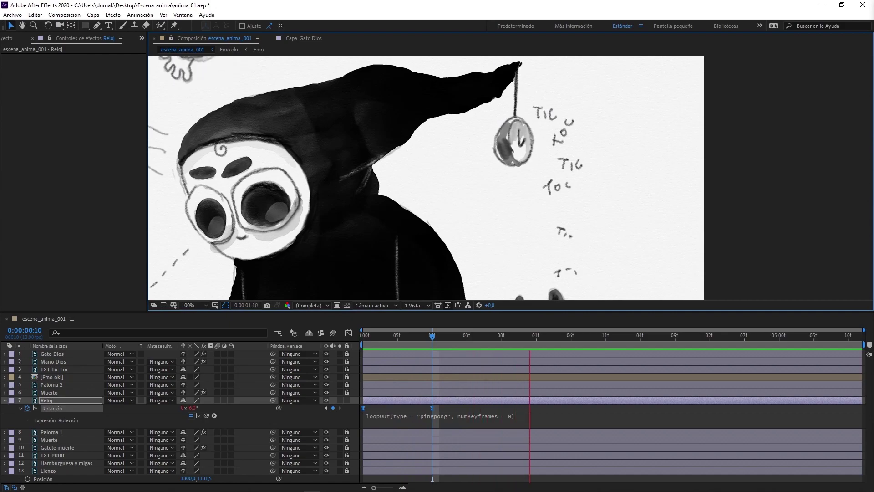
key("space")
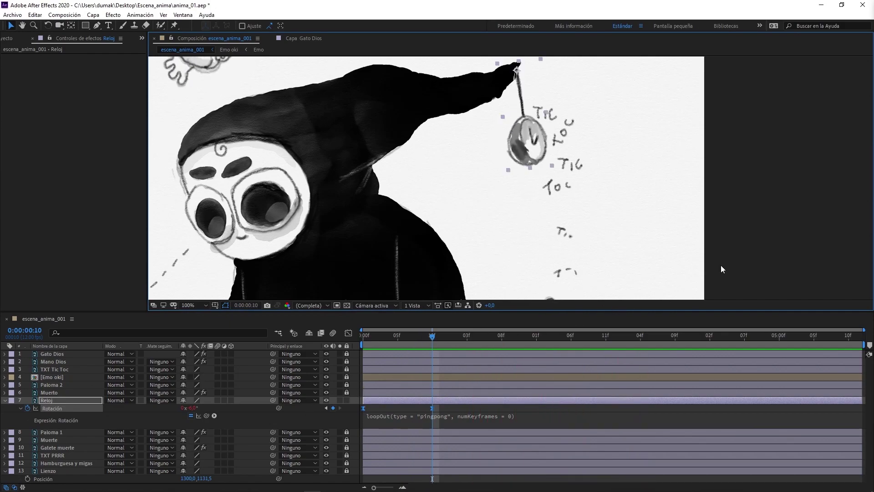
key("Home")
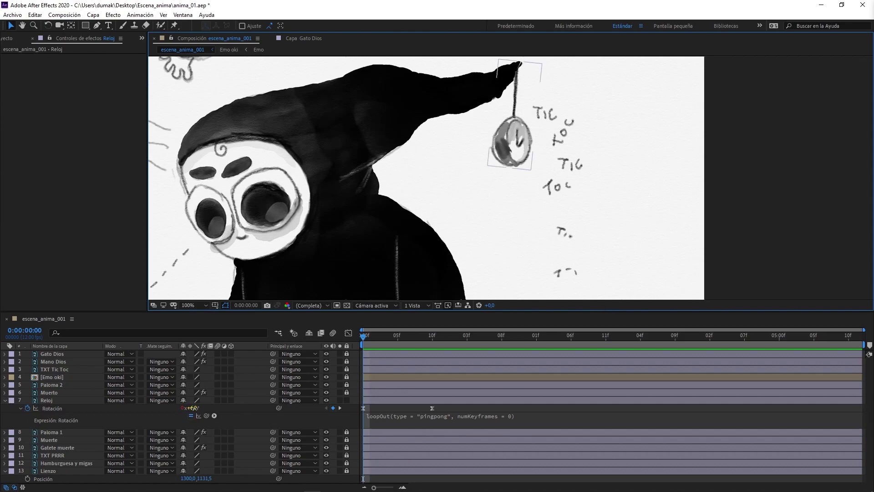
left_click(191, 408)
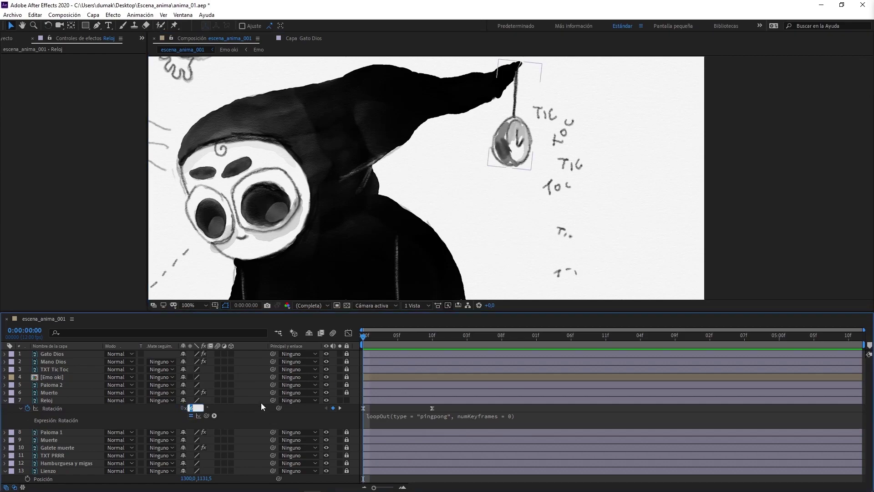
key("Return")
key("space")
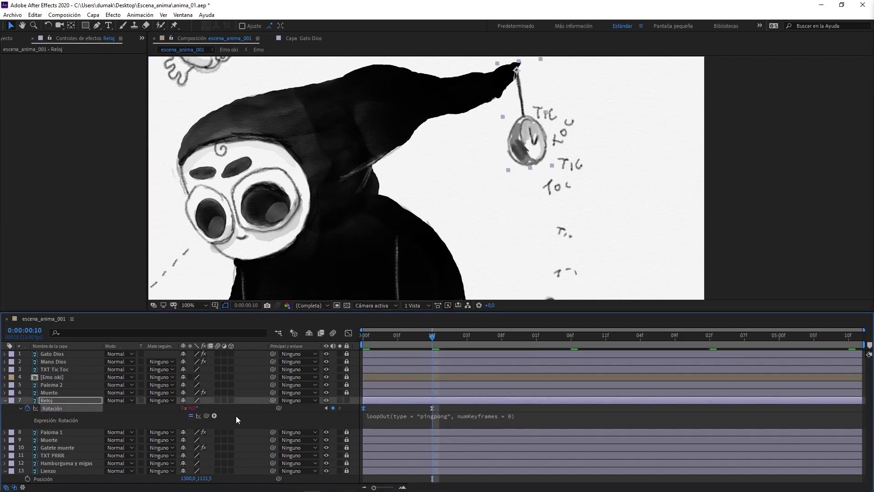
left_click_drag(187, 408, 189, 408)
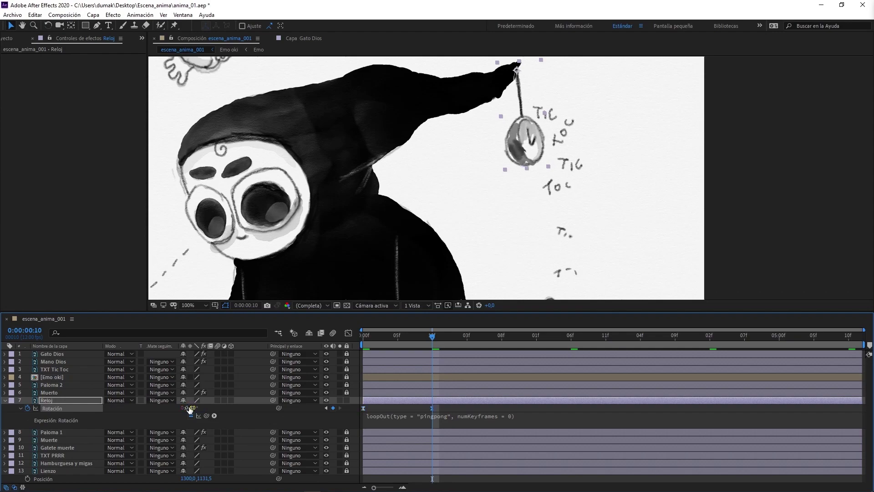
key("space")
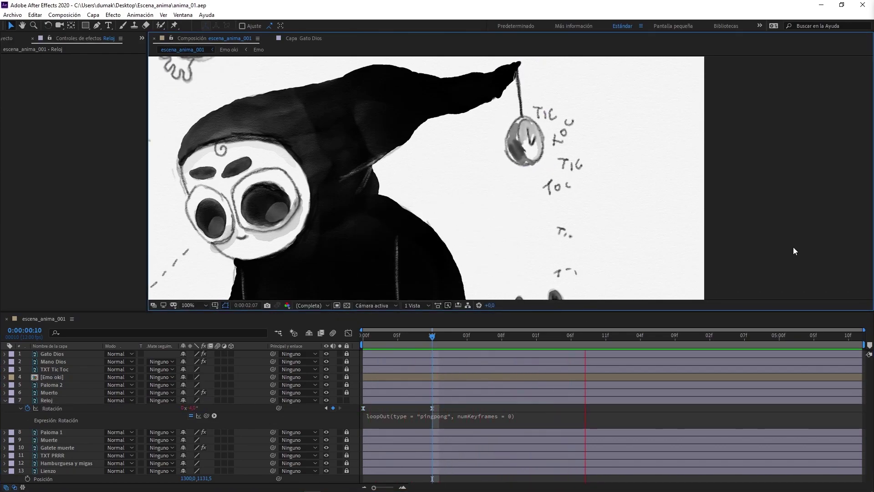
Zoom out to see the whole scene, collapse Reloj and lock it
key("space")
key("comma")
scroll(592, 205, "down", 1)
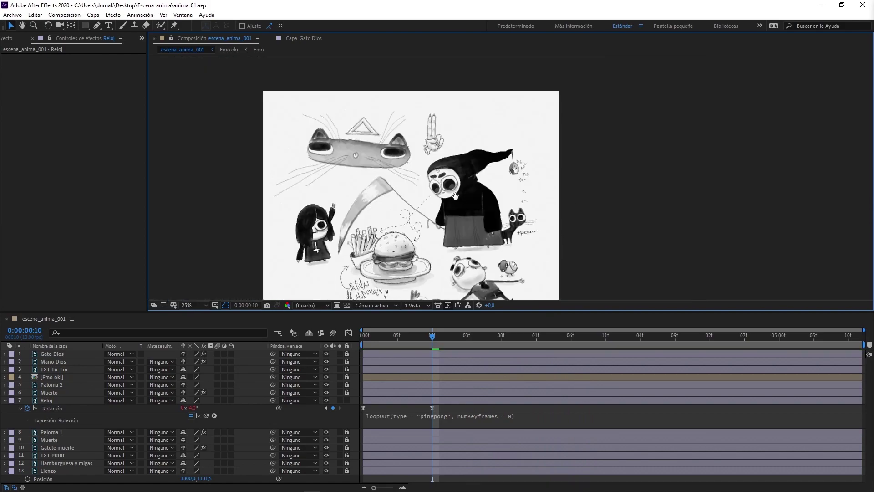
scroll(484, 172, "up", 1)
left_click_drag(484, 172, 437, 128)
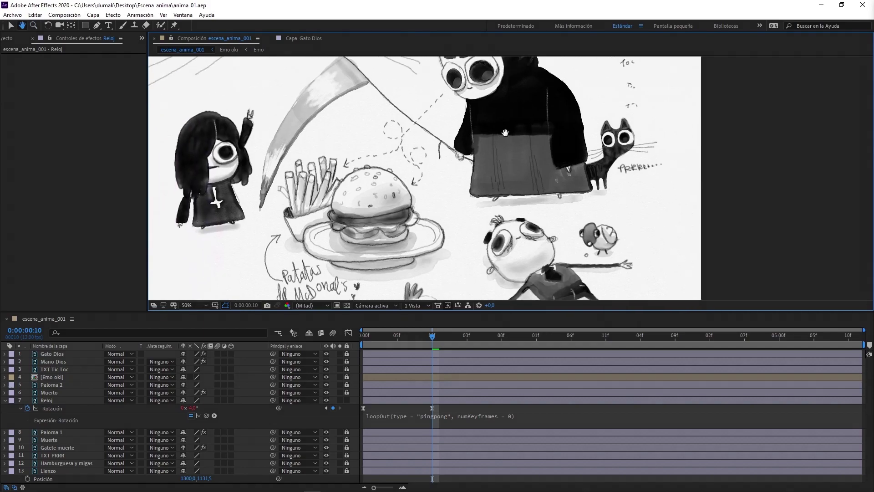
left_click_drag(437, 128, 455, 219)
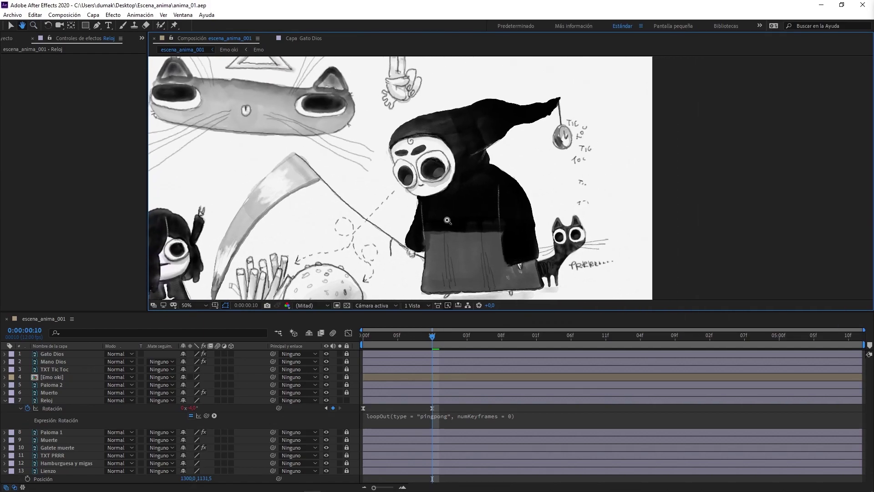
left_click(5, 400)
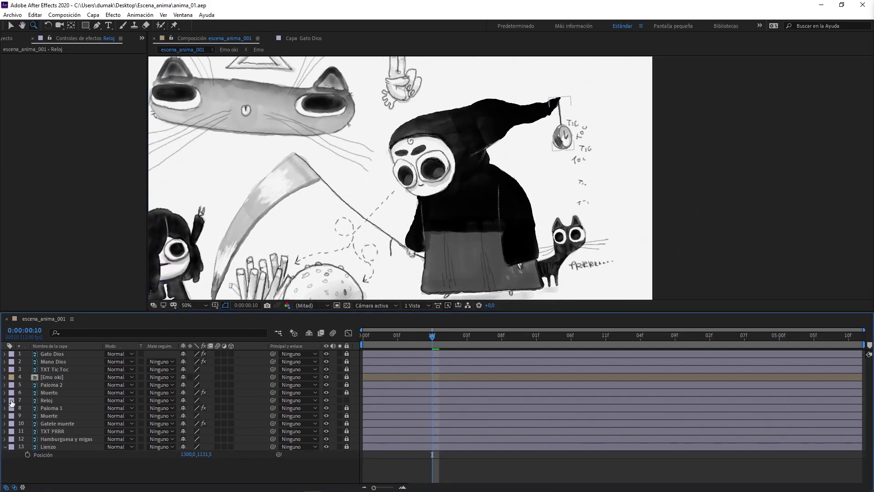
left_click(346, 401)
Check the Muerto layer's content by toggling its visibility, then lock it
left_click(65, 394)
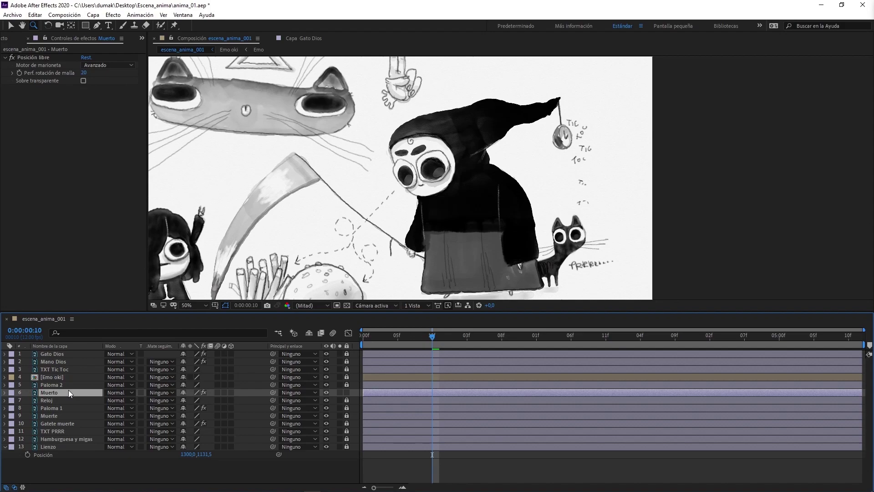
left_click(326, 393)
left_click(326, 392)
left_click(9, 25)
left_click(326, 391)
left_click(326, 391)
left_click(346, 392)
Unlock Muerte, duplicate it, and hide the new Muerte 2 copy
left_click(62, 417)
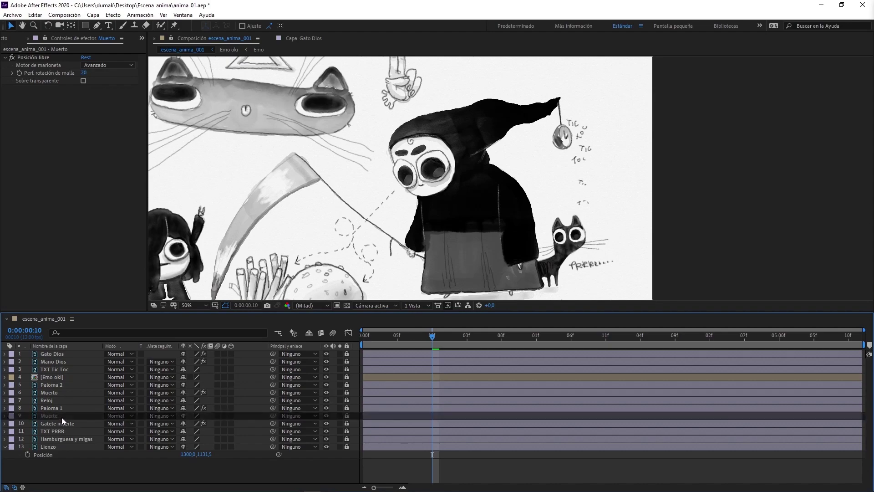
left_click(347, 416)
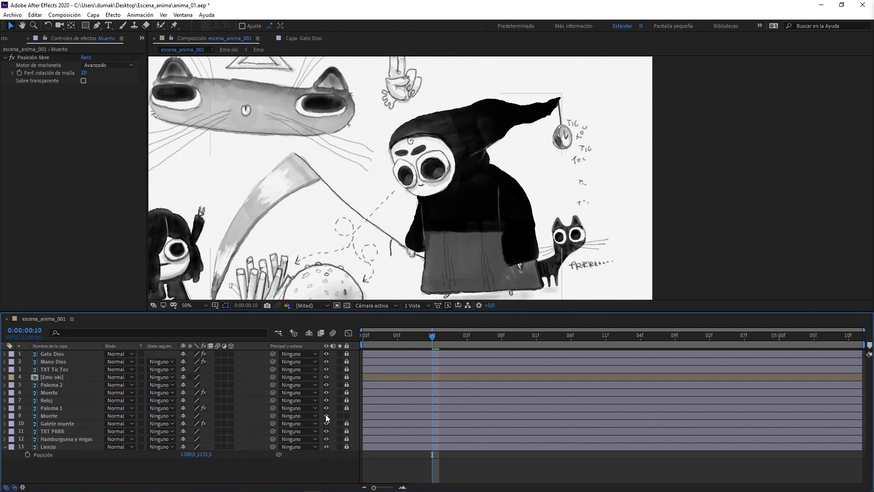
left_click(326, 415)
left_click(326, 415)
left_click(48, 416)
key("ctrl+d")
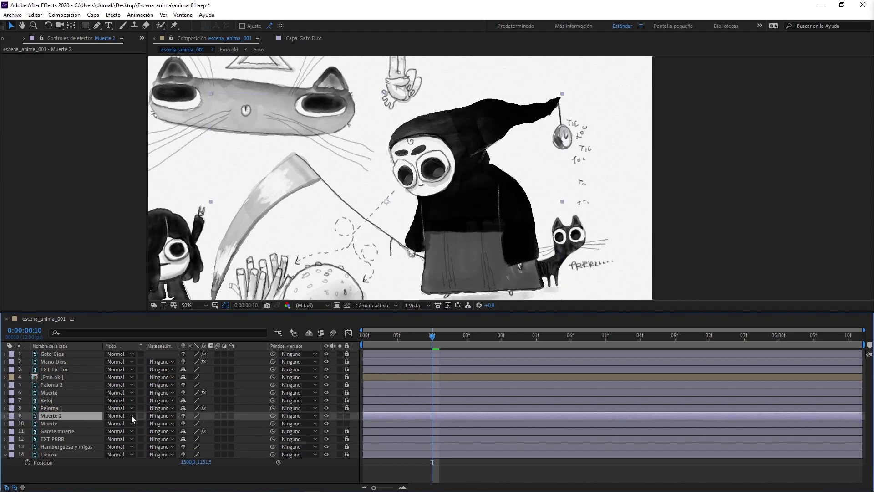
left_click(325, 417)
left_click(61, 422)
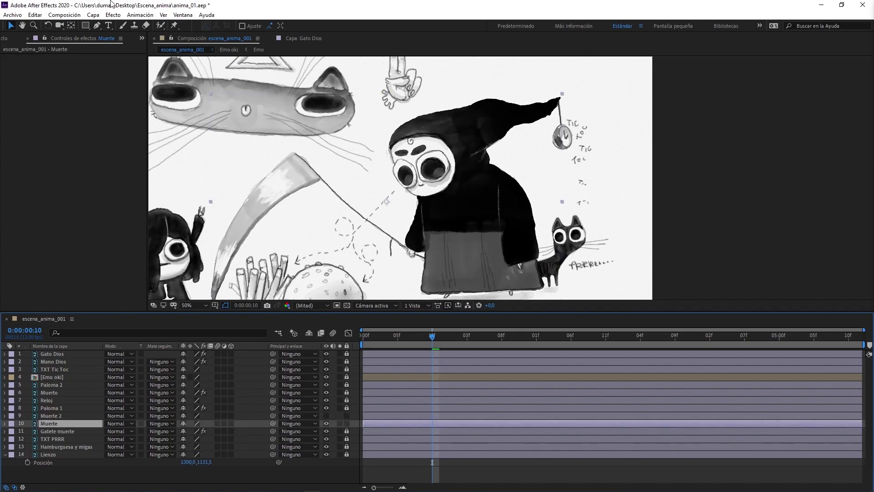
left_click(97, 25)
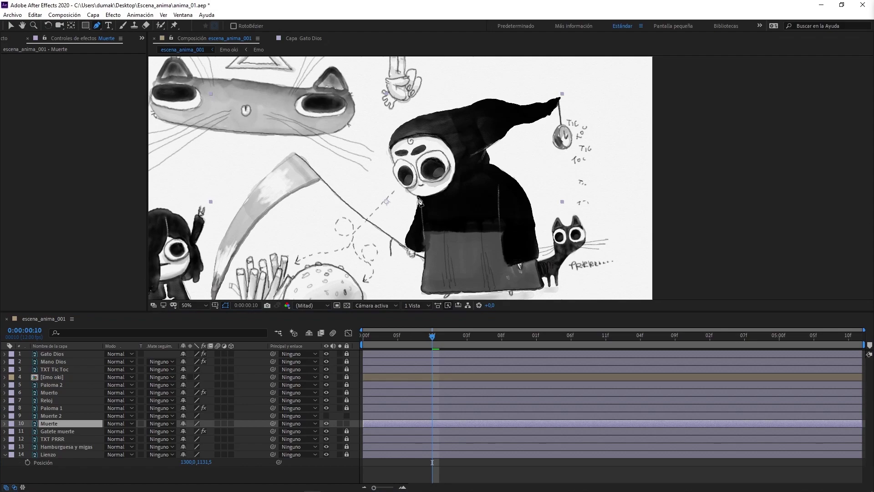
Draw a closed Pen mask on Muerte around the arm, scythe and burger area
left_click(418, 198)
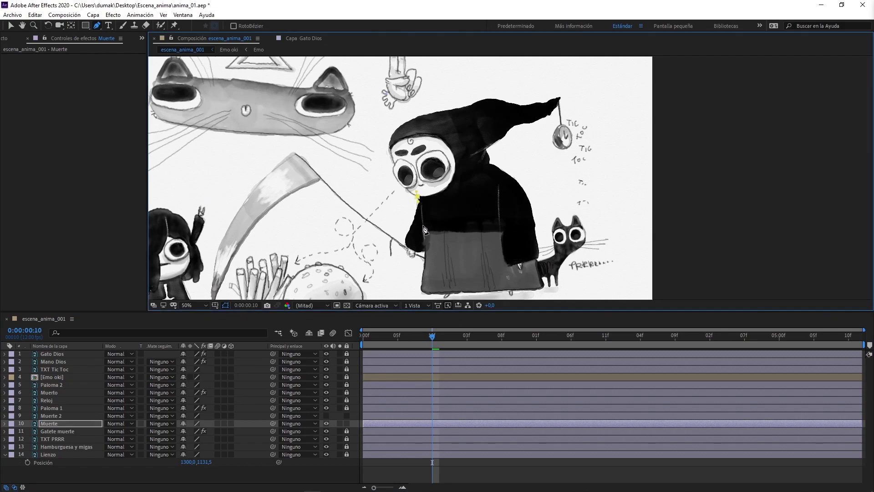
left_click_drag(423, 225, 423, 269)
left_click_drag(272, 276, 292, 228)
left_click(291, 270)
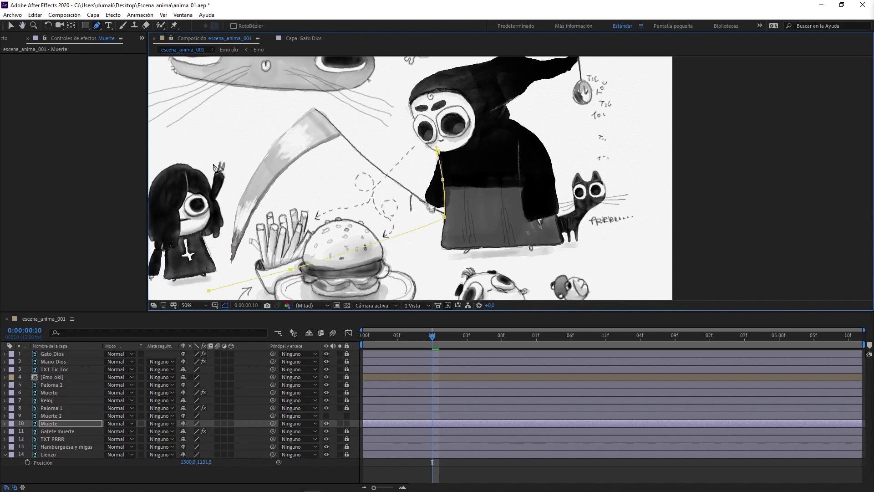
left_click(208, 290)
left_click(215, 156)
left_click(282, 91)
left_click(345, 99)
left_click(400, 146)
left_click(423, 147)
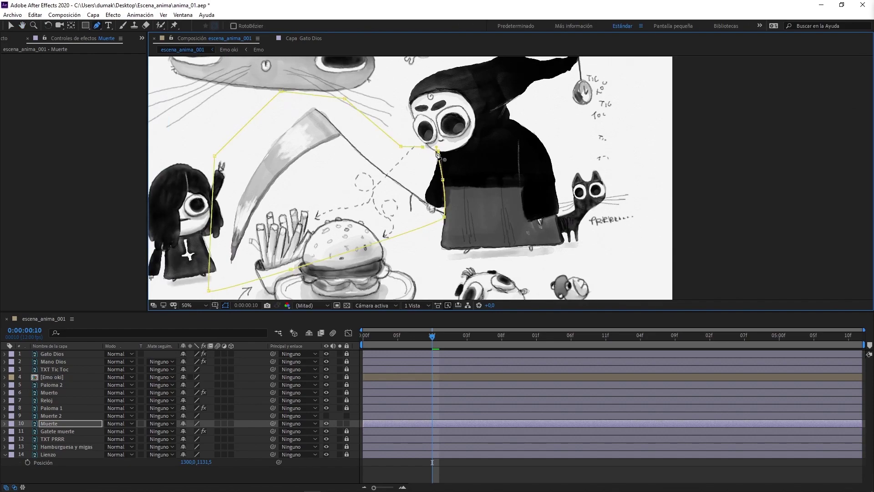
left_click(437, 149)
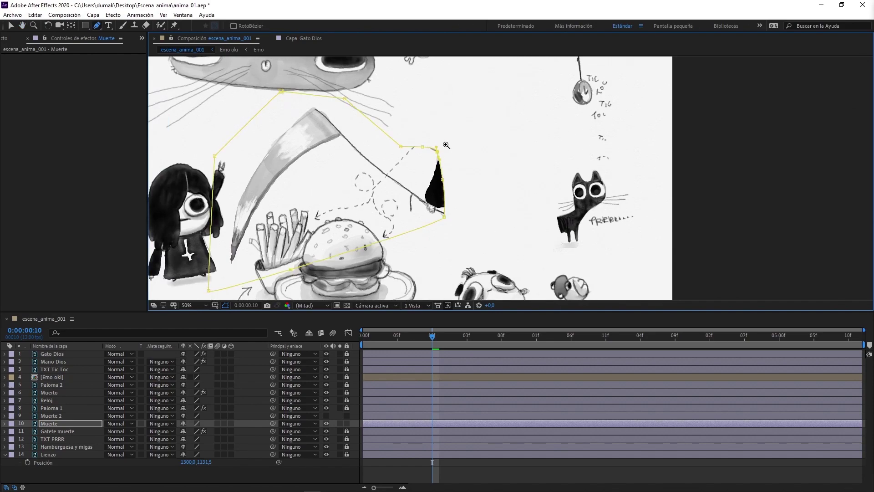
Zoom in, bend the mask curve along the sleeve edge, and preview the result
left_click(446, 145)
left_click(486, 184)
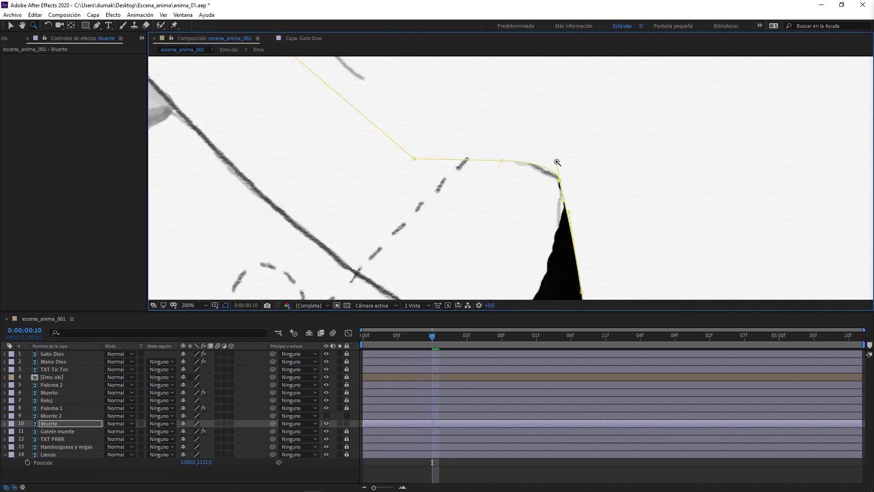
left_click(97, 25)
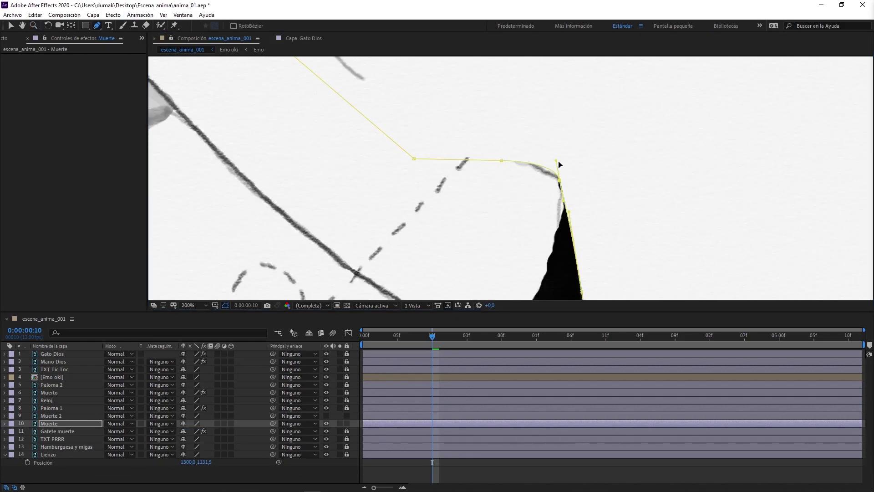
left_click_drag(556, 161, 554, 172)
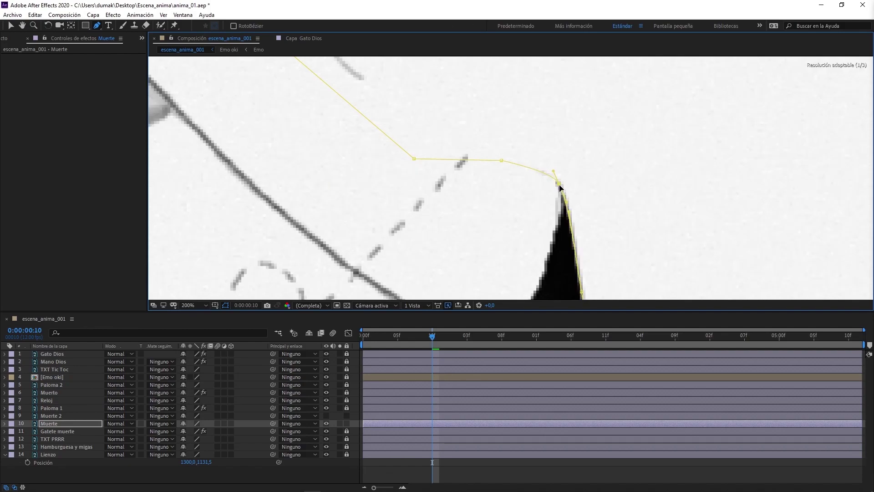
key("space")
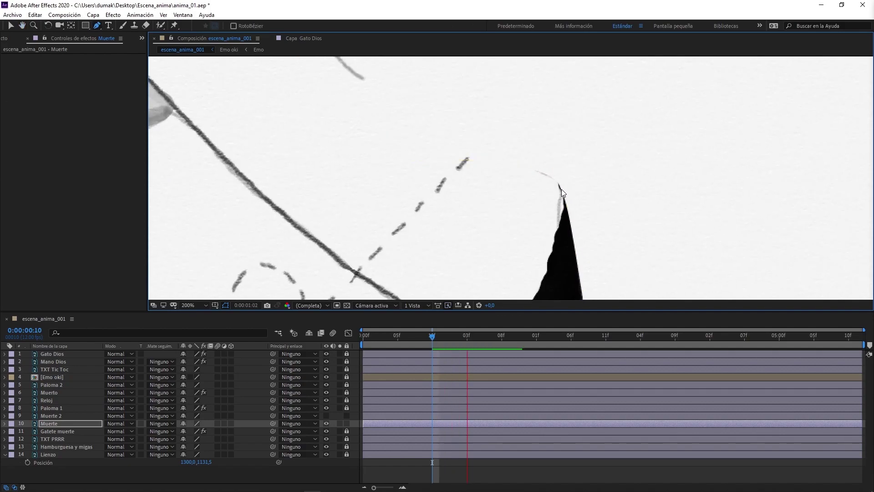
key("space")
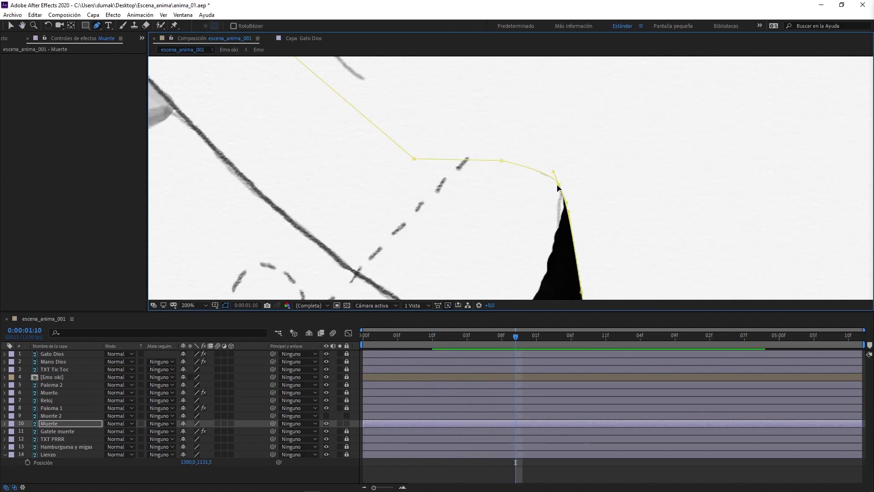
left_click(559, 185)
scroll(583, 246, "down", 5)
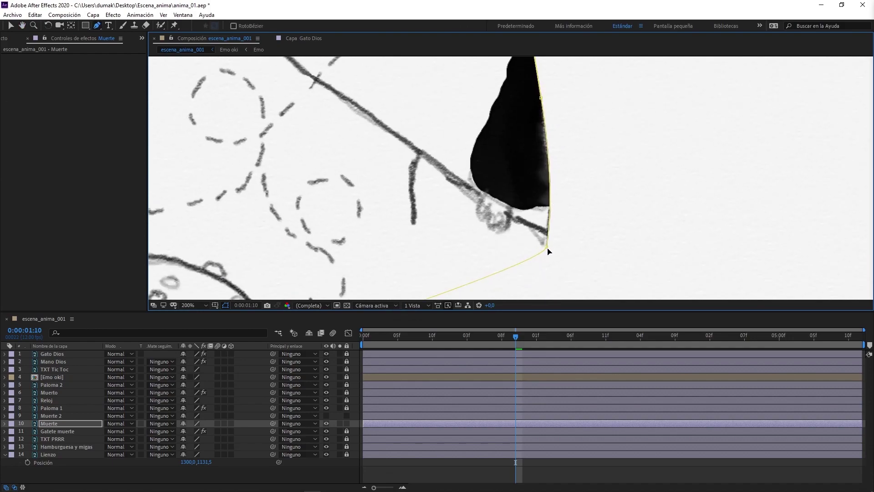
key("comma")
key("comma")
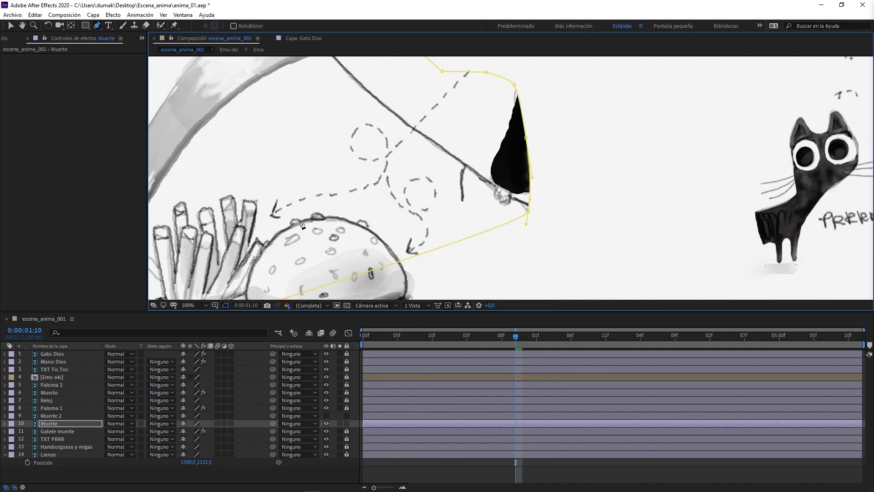
key("comma")
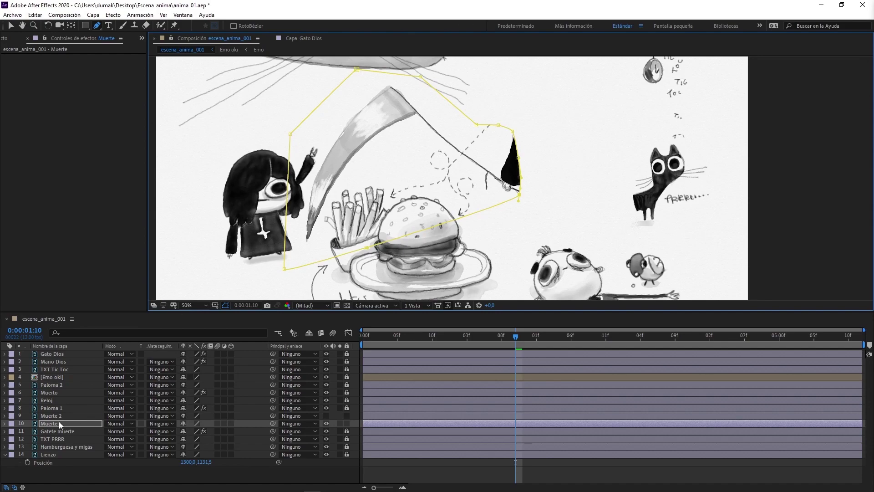
Rename the Muerte layer to 'Muerte - brazo'
left_click(5, 424)
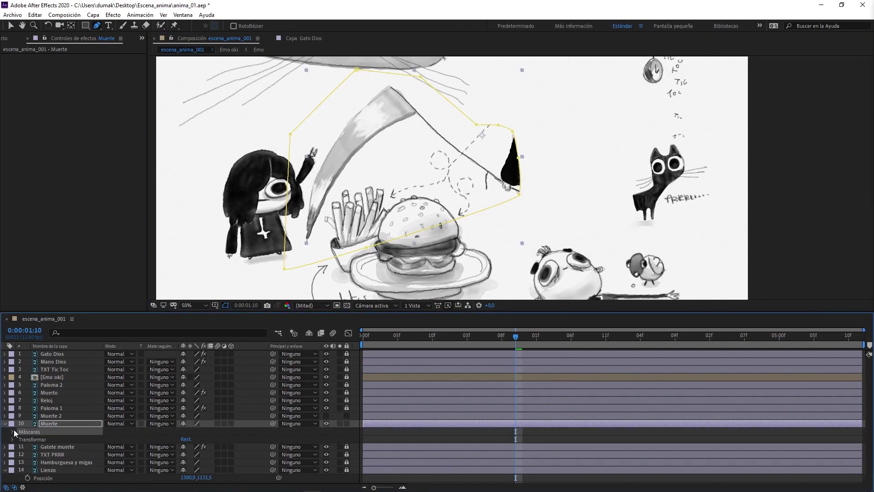
left_click(6, 426)
right_click(54, 424)
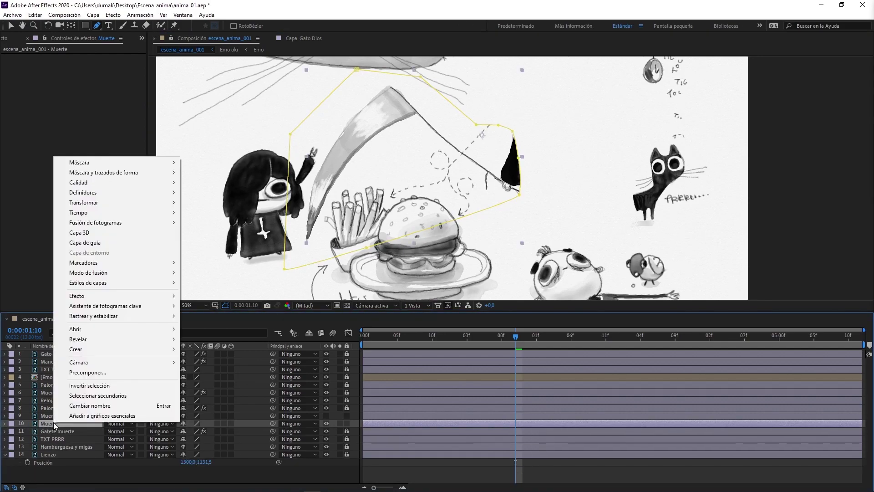
left_click(90, 405)
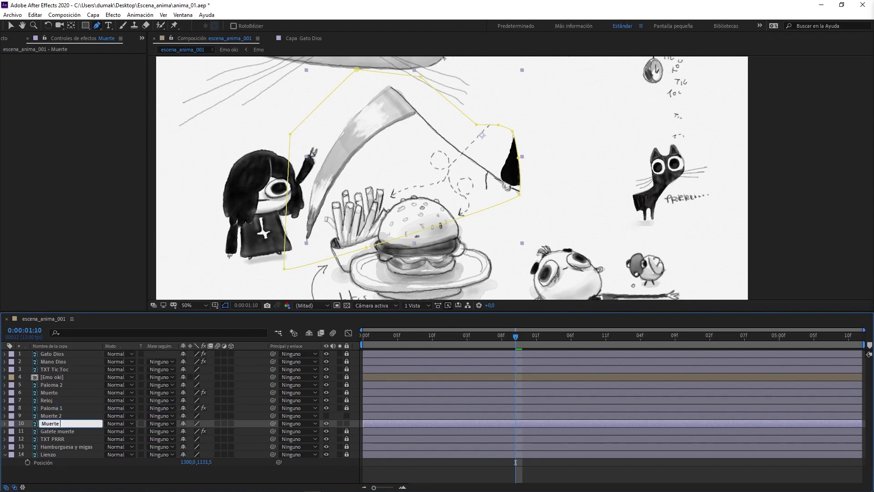
type("- brqazo")
key("Return")
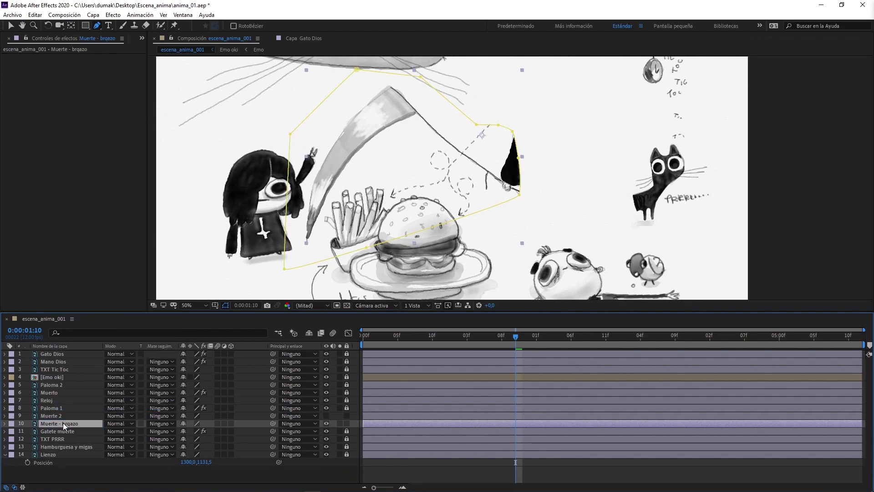
right_click(65, 423)
left_click(87, 407)
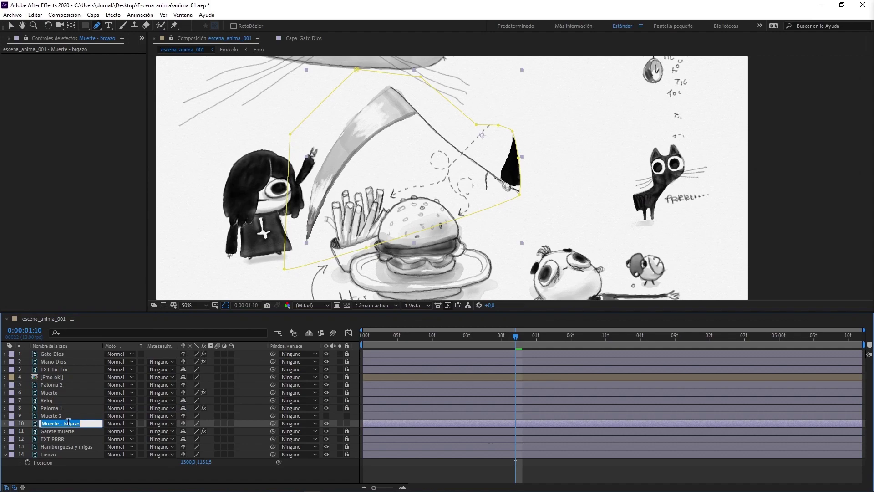
left_click(96, 423)
key("BackSpace")
key("BackSpace")
key("BackSpace")
type("A")
type("zo")
key("Return")
Save the project, hide Muerte - brazo and show the Muerte 2 body layer
key("ctrl+s")
key("super")
left_click(353, 4)
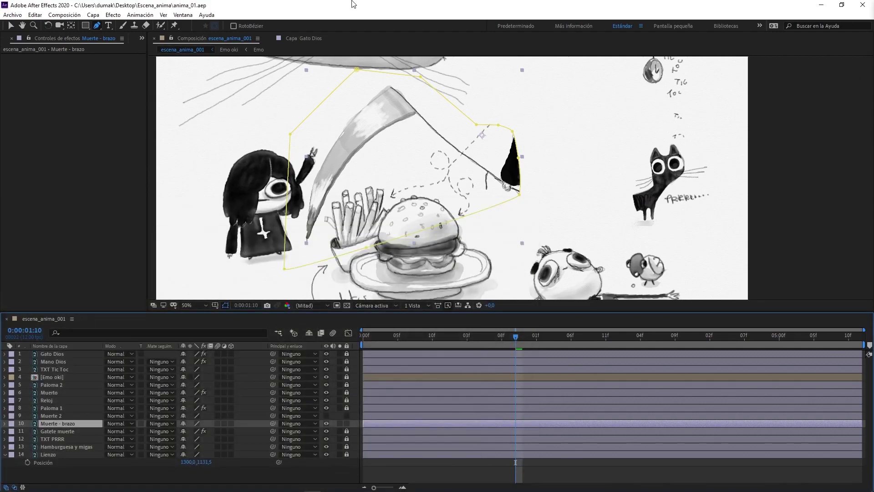
left_click(326, 423)
left_click(327, 415)
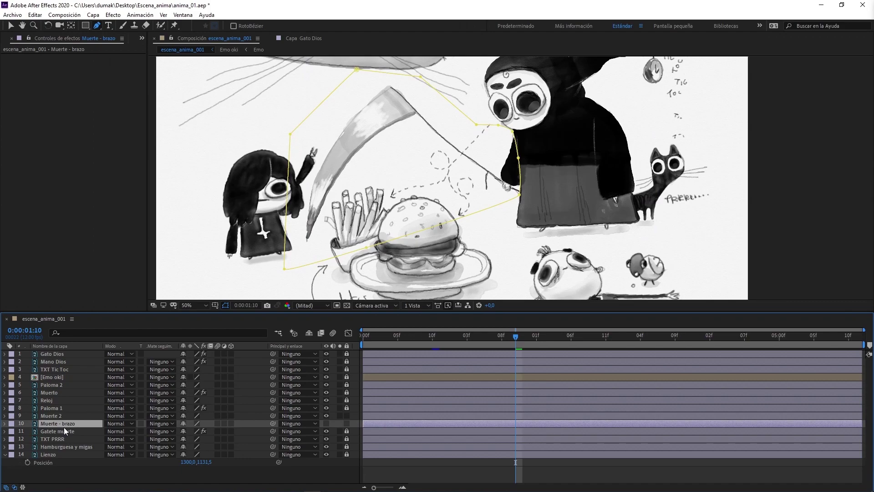
left_click(61, 415)
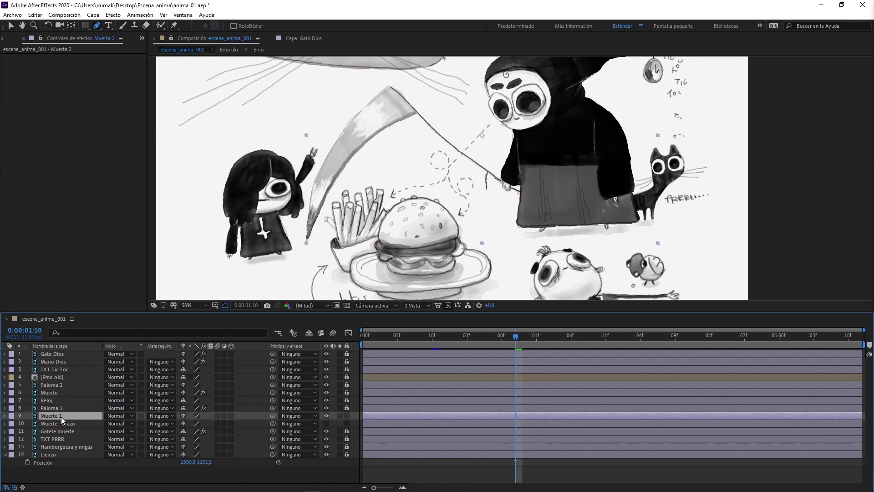
Paste the arm mask onto Muerte 2 and set it to Invertido
key("ctrl+z")
key("Return")
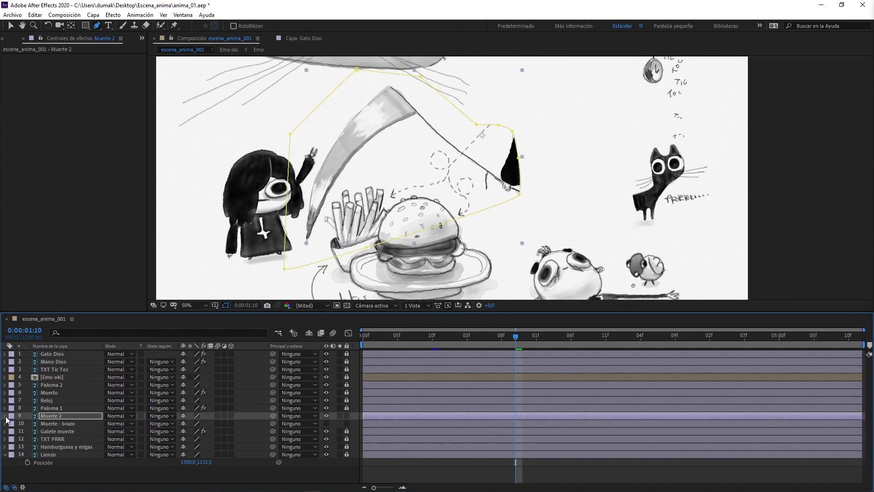
left_click(5, 416)
left_click(13, 424)
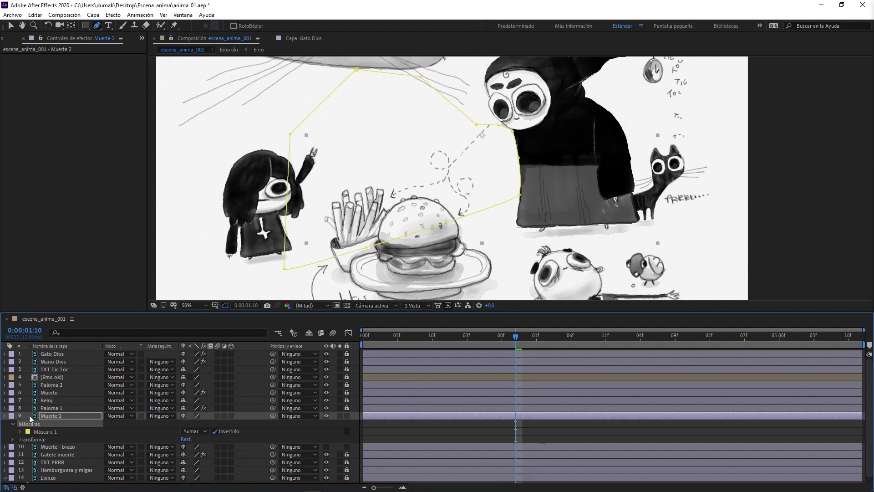
Precompose Muerte 2 into a new composition named 'Muerte ok'
key("ctrl+shift+c")
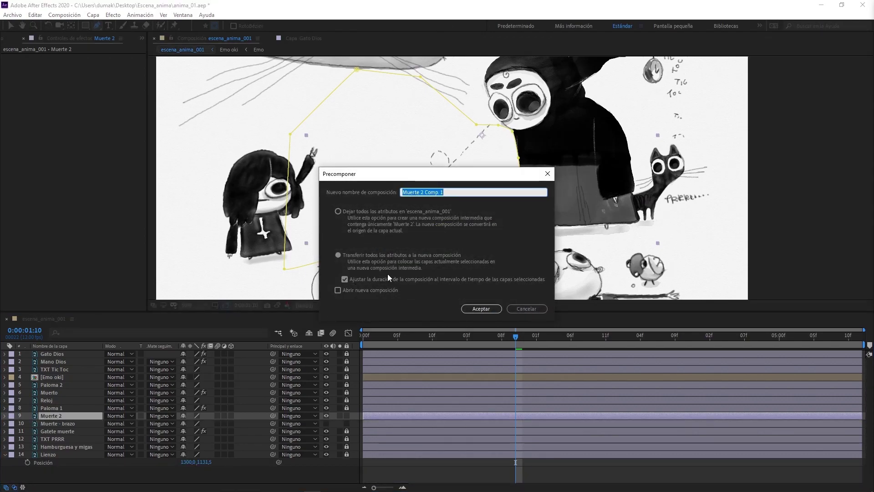
type("M")
type("uerte o")
type("k")
key("Return")
left_click_drag(502, 336, 413, 335)
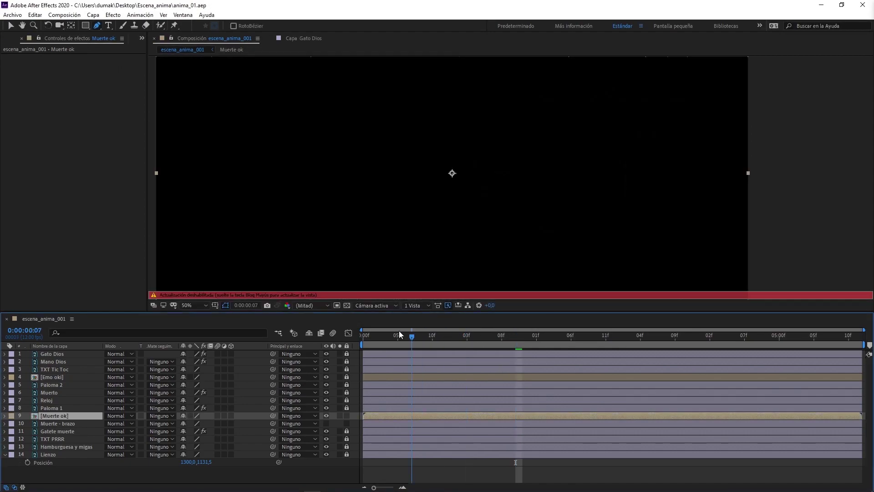
key("Caps_Lock")
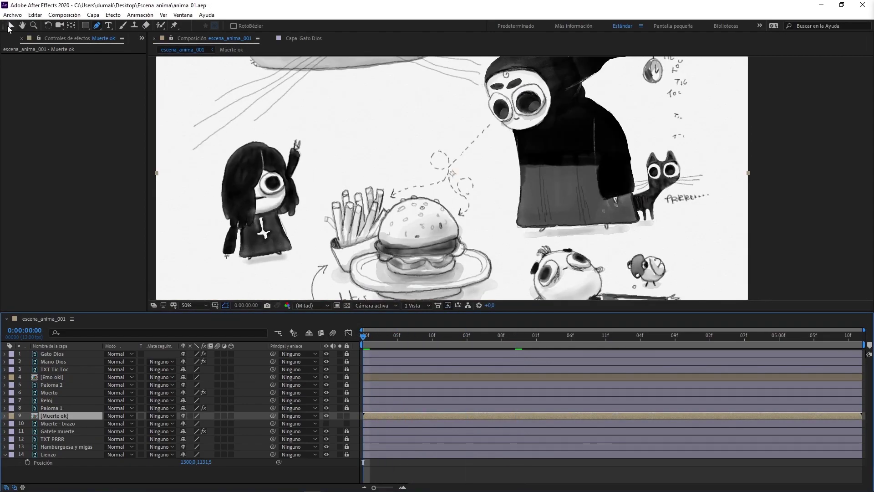
Make the Muerte - brazo arm visible again and select Muerte ok
left_click(11, 25)
left_click(53, 423)
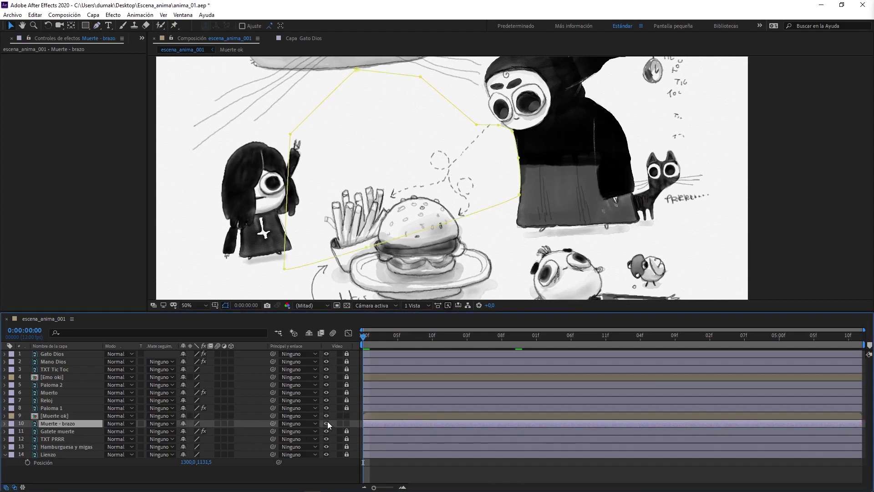
left_click(327, 423)
left_click(53, 413)
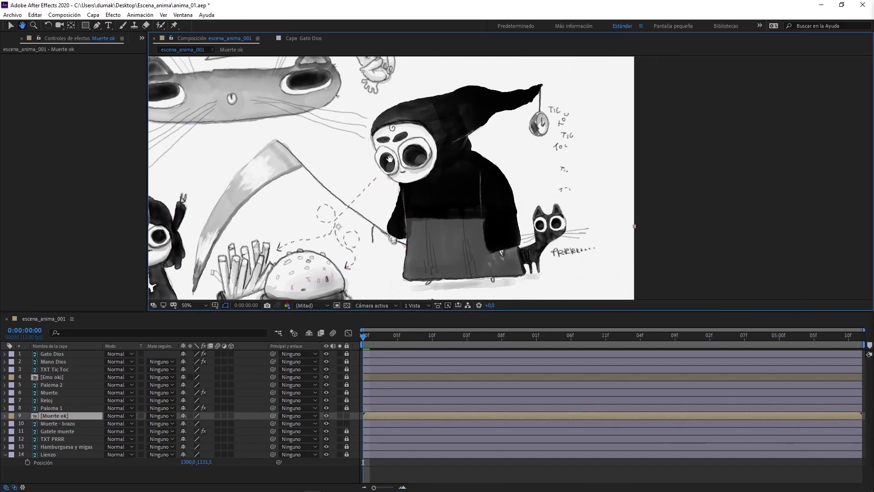
left_click_drag(410, 137, 253, 189)
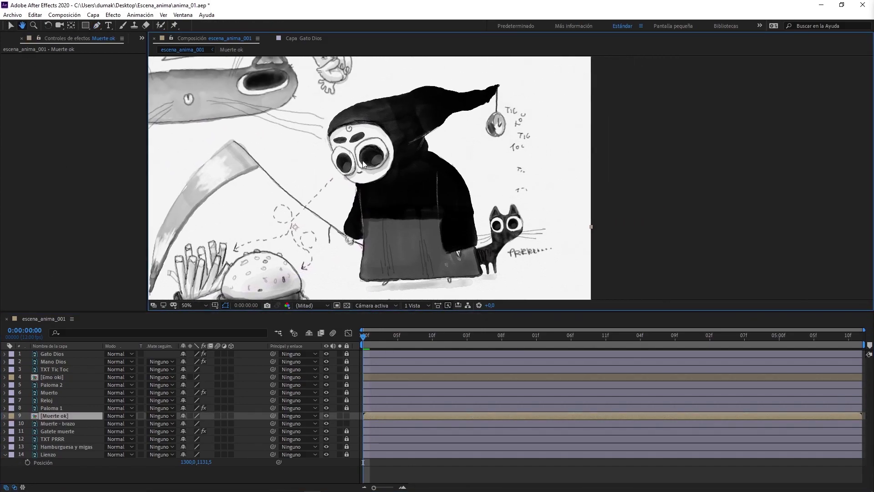
Add a Puppet Position Pin mesh to the Muerte ok figure
left_click(174, 26)
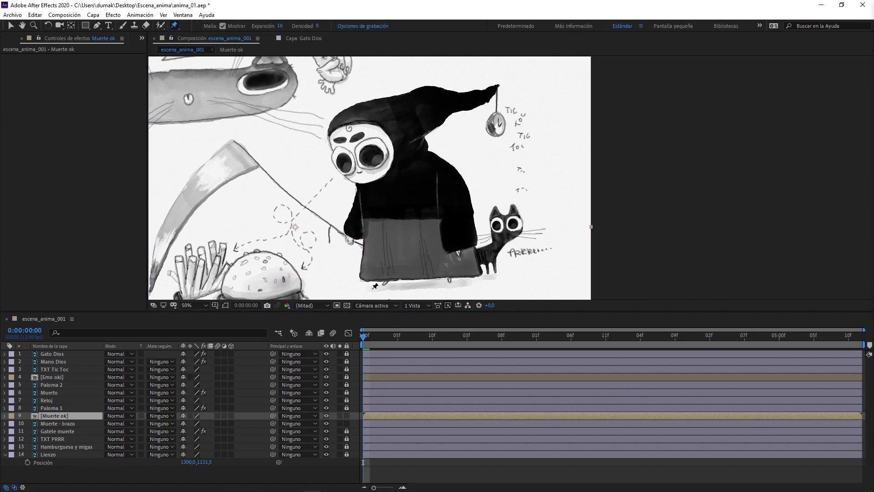
left_click(449, 284)
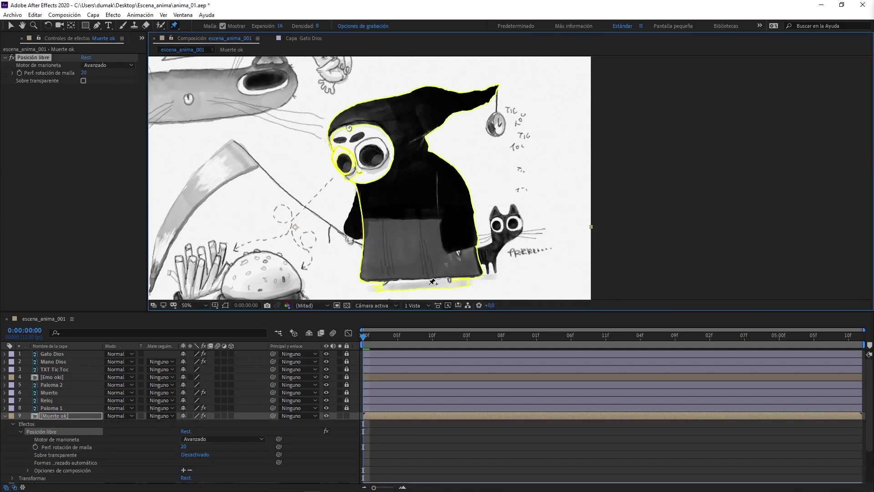
left_click(53, 417)
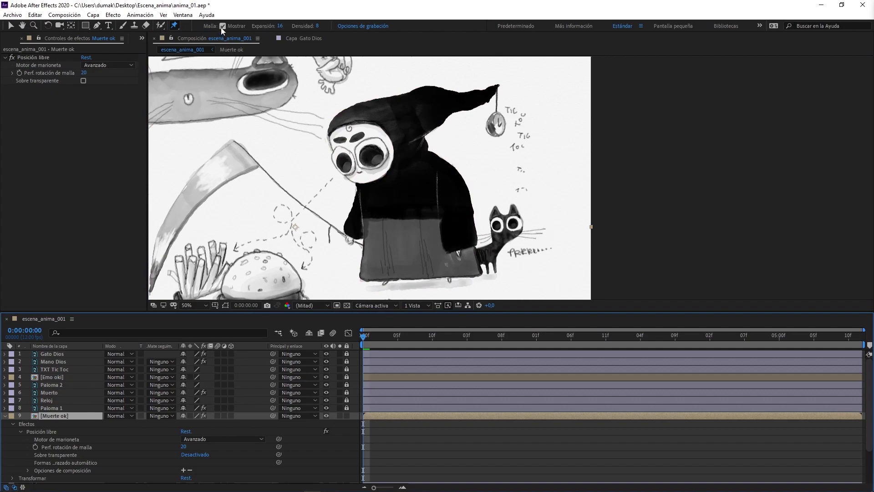
key("h")
left_click_drag(401, 291, 425, 244)
key("ctrl+p")
left_click_drag(434, 313, 433, 363)
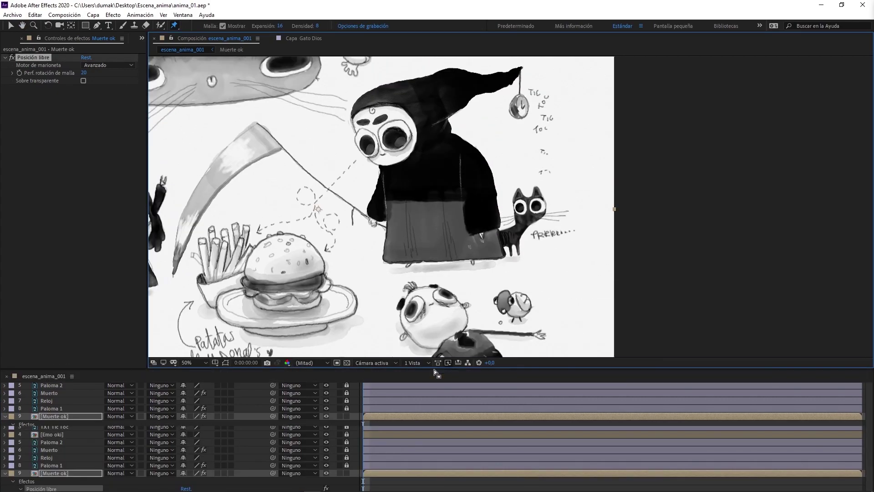
left_click_drag(374, 393, 324, 387)
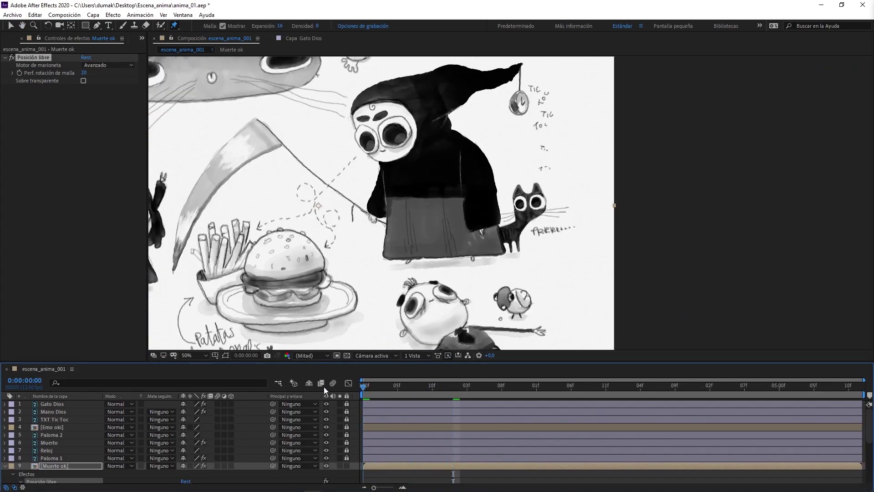
Place puppet pins along the robe hem, sides, waist, chest, hood and hat tip
left_click(408, 264)
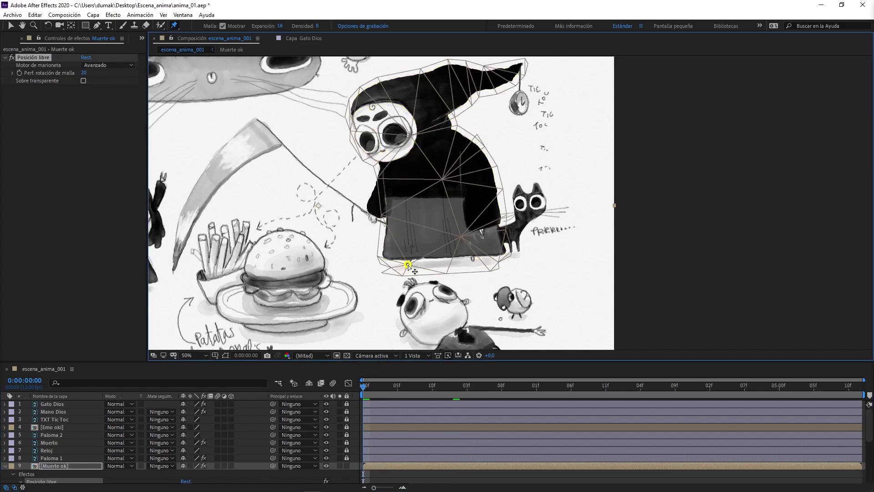
left_click(473, 263)
left_click(444, 264)
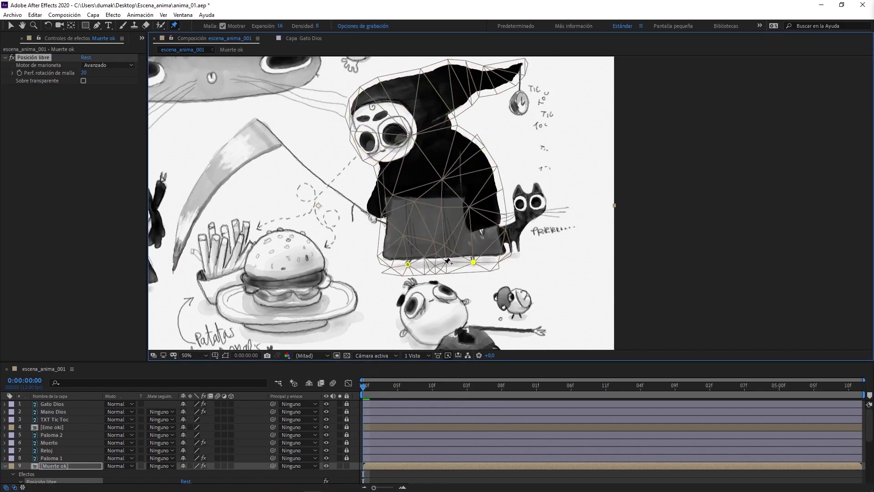
left_click(390, 251)
left_click(497, 247)
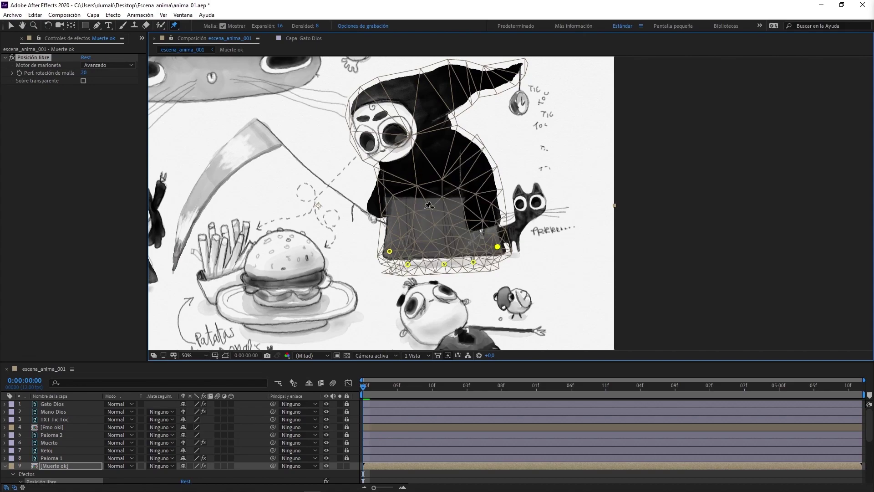
left_click(388, 197)
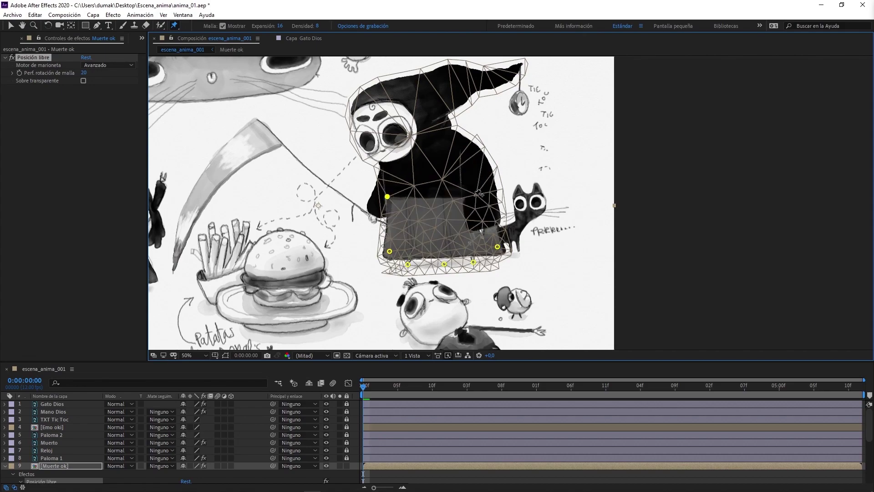
left_click(488, 191)
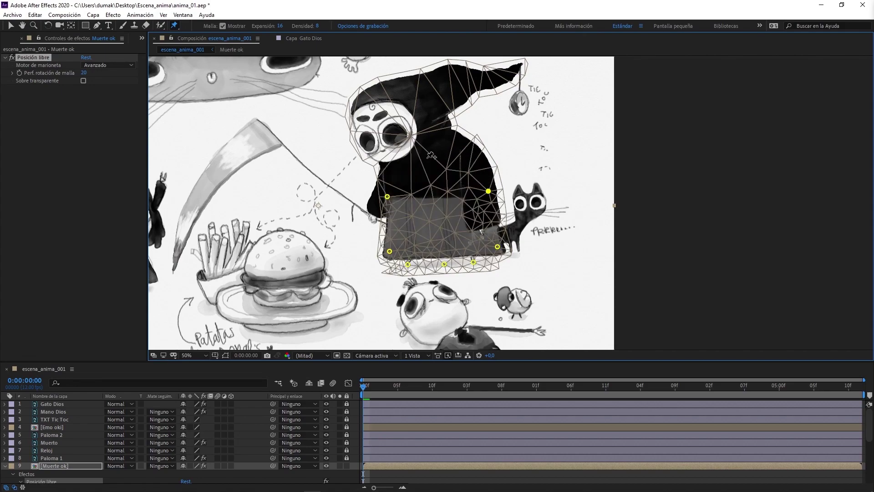
left_click(464, 140)
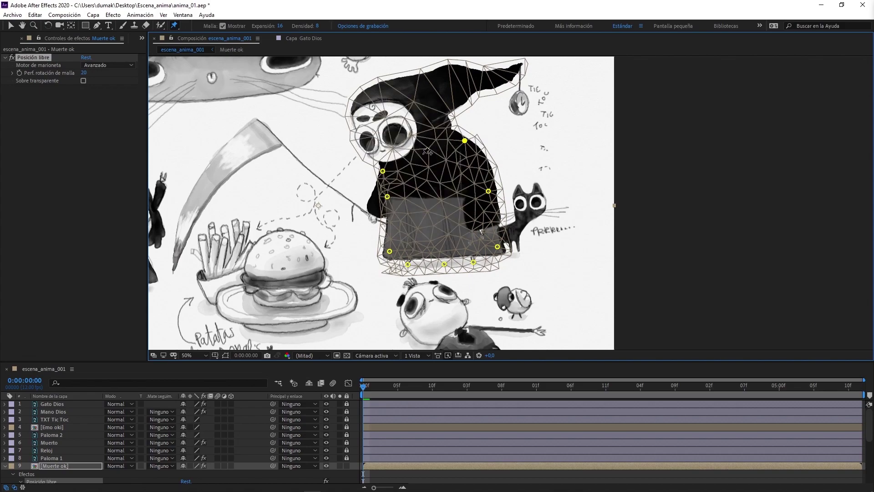
left_click(414, 161)
left_click(373, 128)
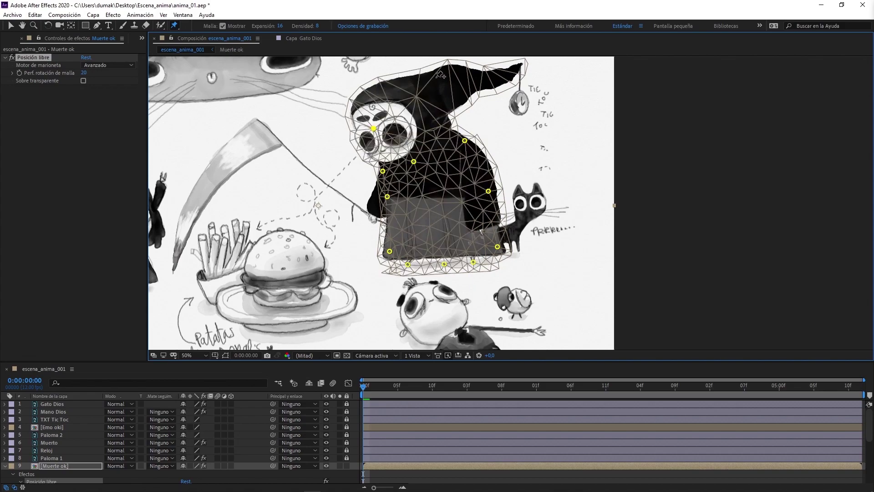
left_click(451, 84)
left_click(518, 67)
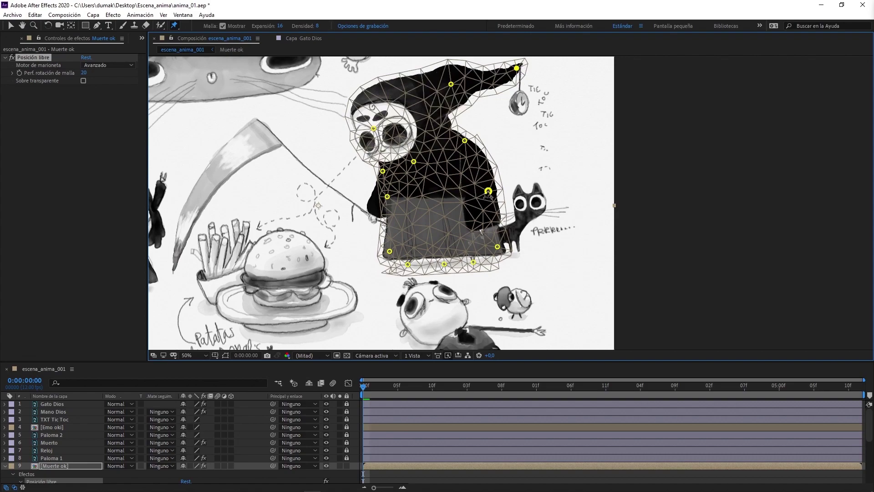
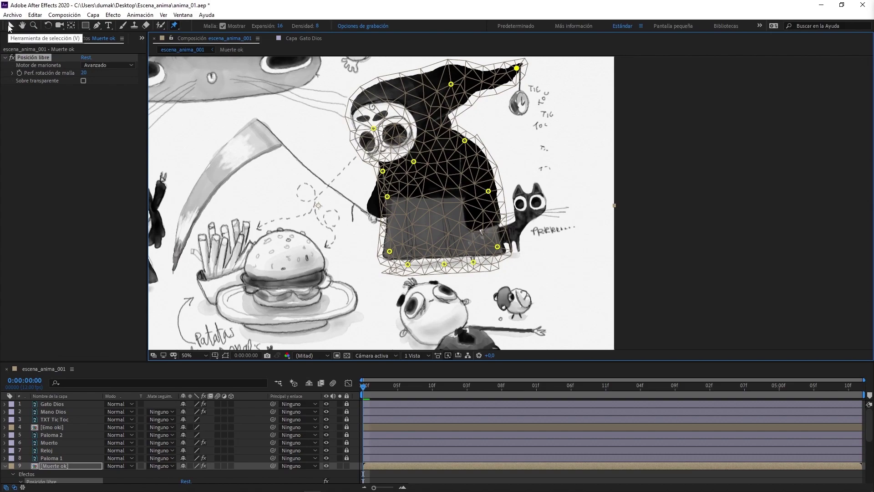
Undo the puppet pins recently placed on Muerte ok
key("ctrl+z")
key("ctrl+z")
key("ctrl+z")
key("ctrl+z")
key("ctrl+z")
key("ctrl+z")
key("ctrl+z")
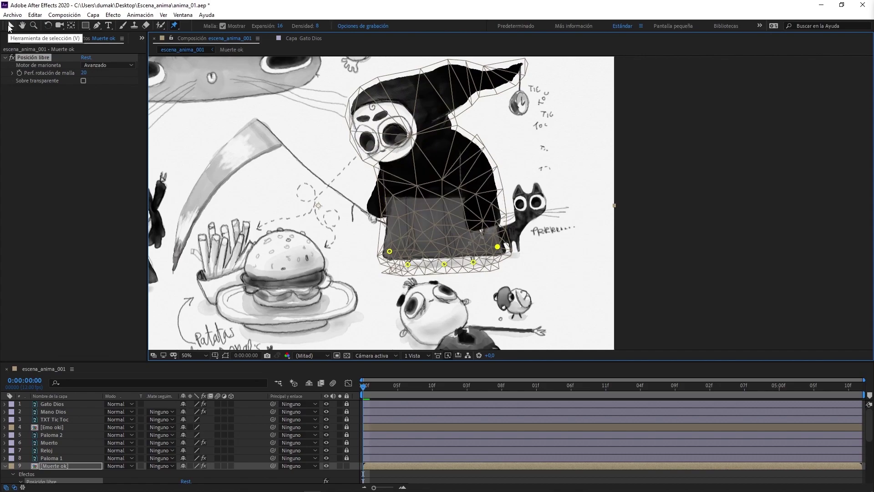
key("ctrl+z")
key("ctrl+z")
key("ctrl+z")
key("ctrl+z")
key("ctrl+z")
left_click(10, 26)
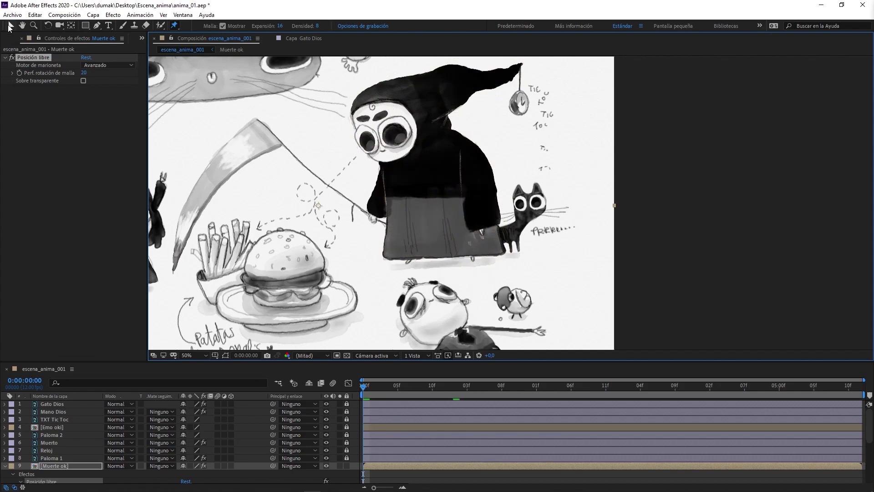
Move the Reloj layer directly below Muerte ok in the timeline
left_click(51, 450)
left_click_drag(46, 450, 52, 471)
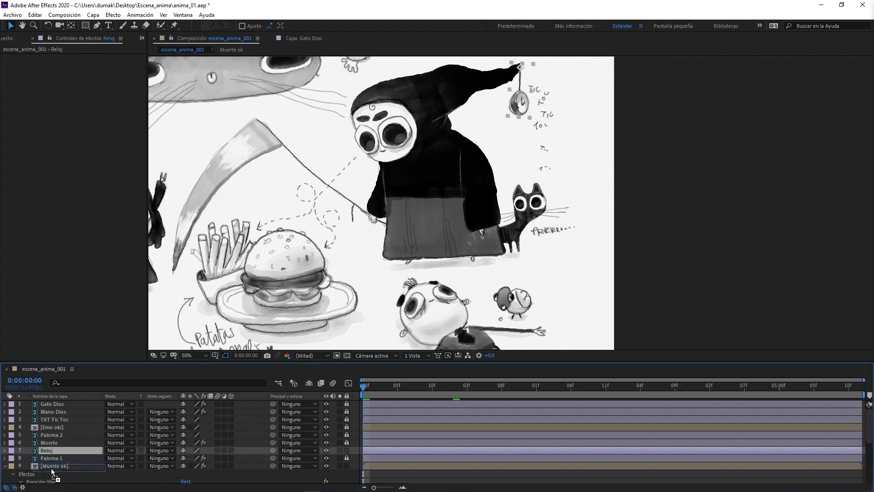
scroll(75, 460, "down", 3)
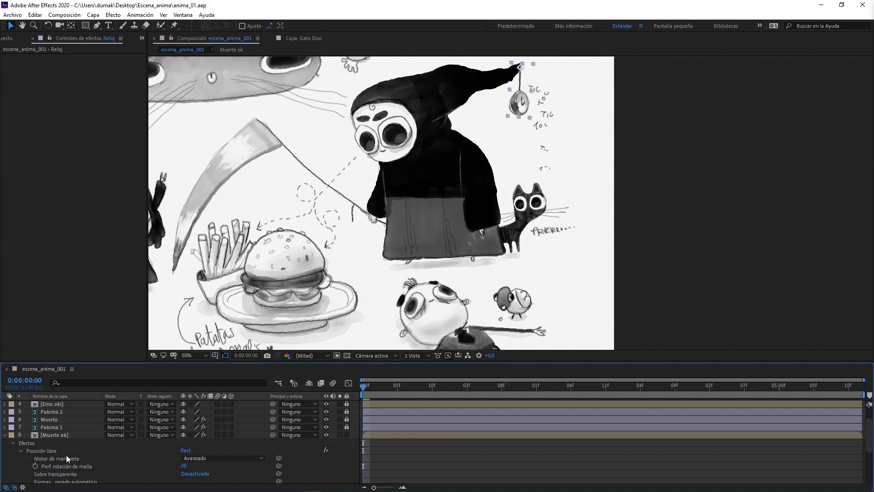
Delete the Posición libre puppet effect from the Muerte ok layer
left_click(56, 447)
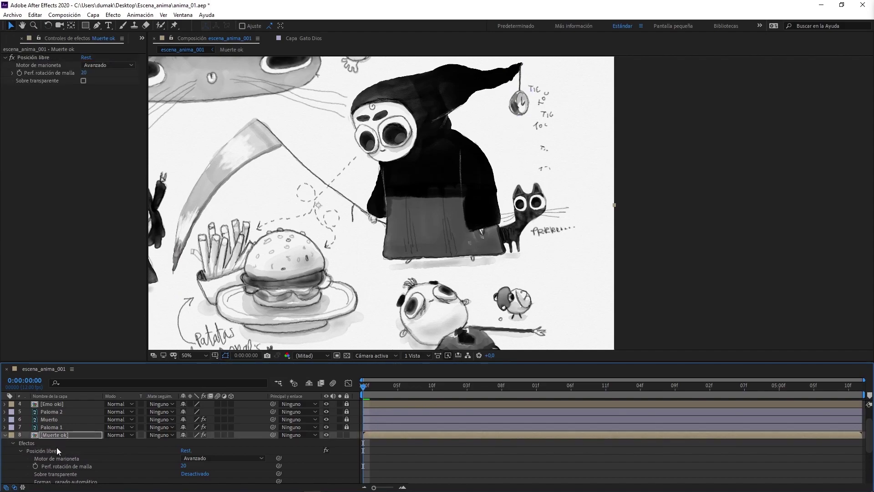
left_click(56, 448)
key("Delete")
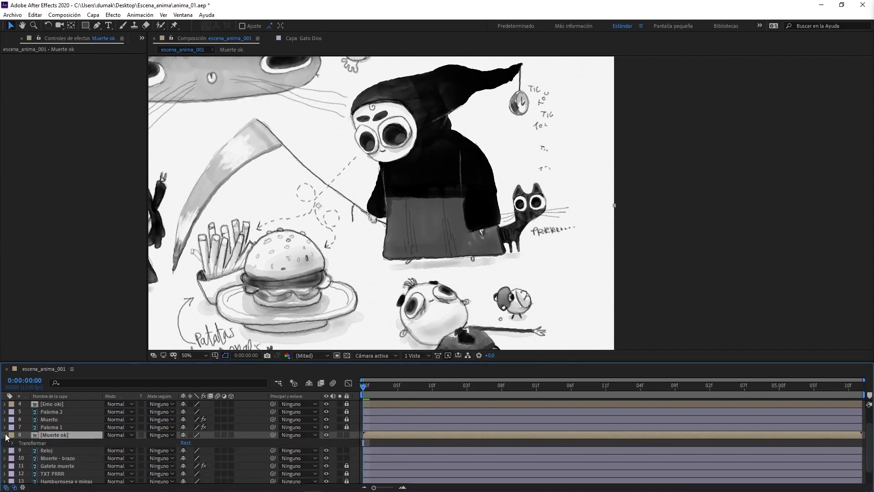
left_click(5, 435)
Precompose Muerte ok and Reloj into a comp named 'Muerte ok con reloj'
left_click(45, 442, "ctrl")
key("ctrl+shift+c")
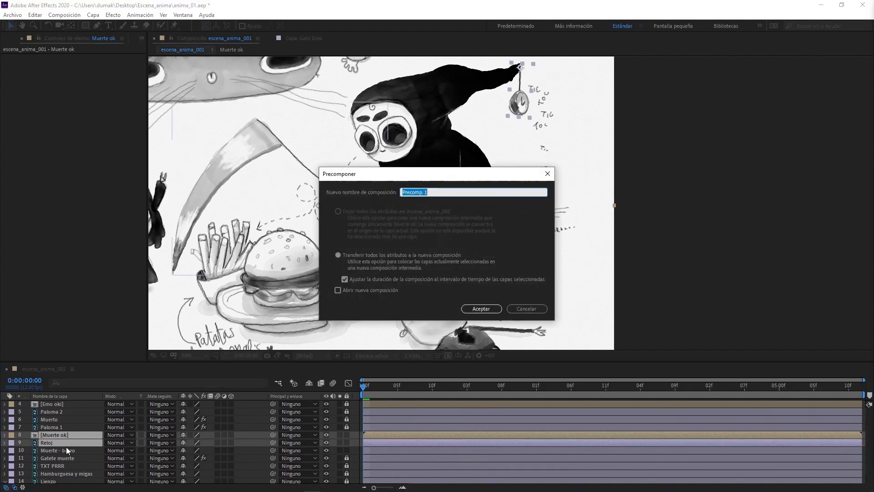
type("Muerte ok con reloj")
key("Return")
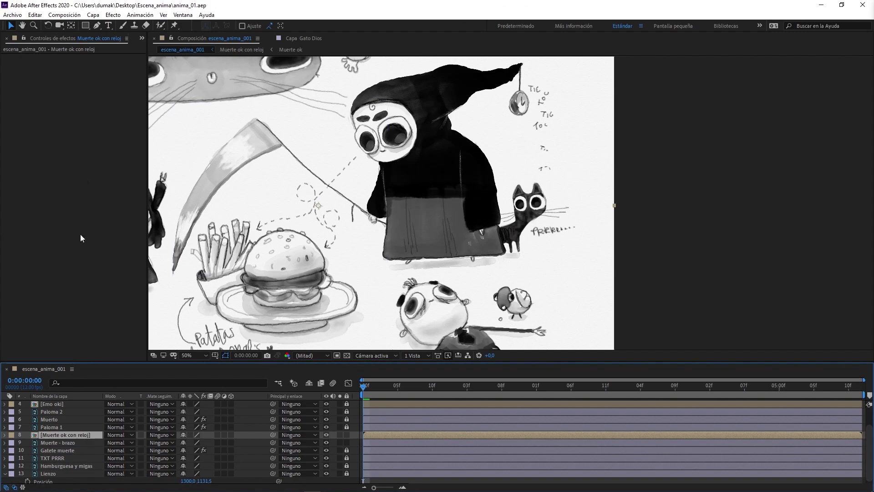
Place puppet position pins along the robe's hem, sides and upper body
left_click(175, 25)
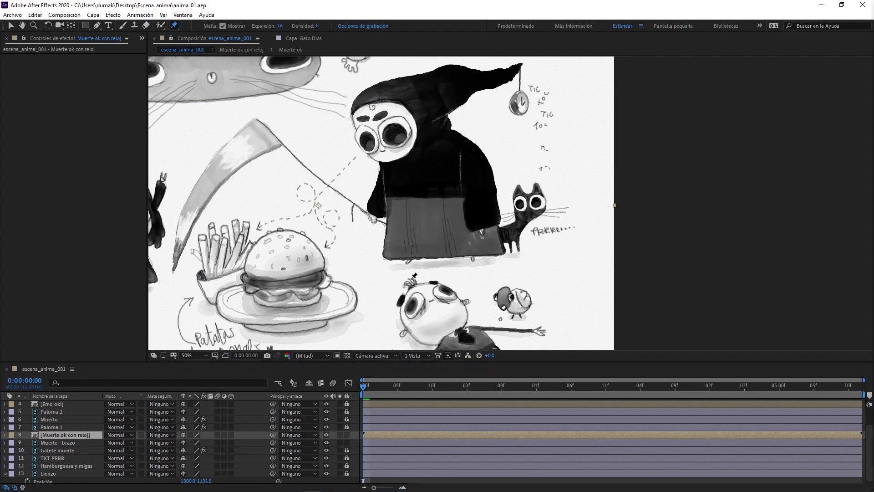
left_click(389, 258)
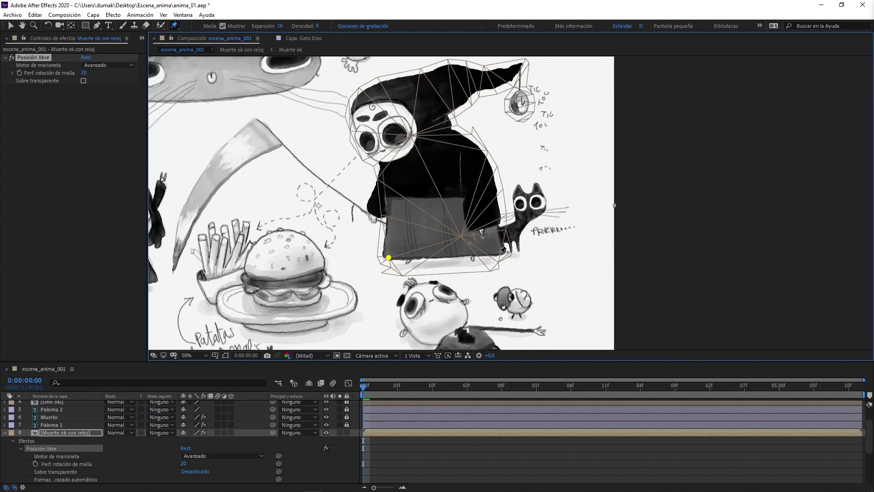
left_click(501, 252)
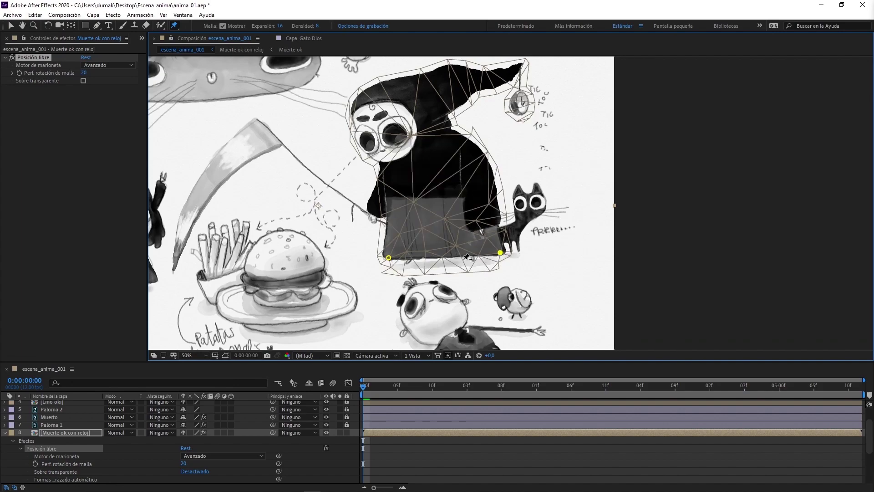
left_click(446, 257)
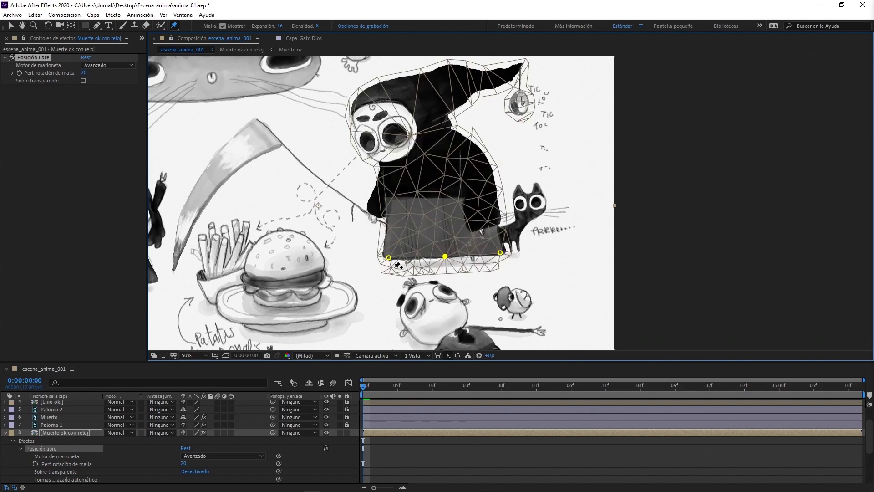
left_click(391, 269)
left_click(489, 262)
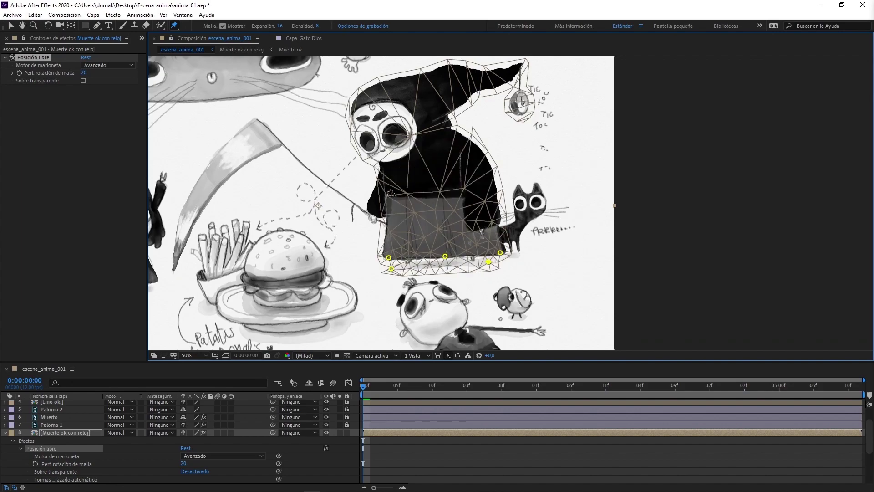
left_click(385, 170)
left_click(452, 138)
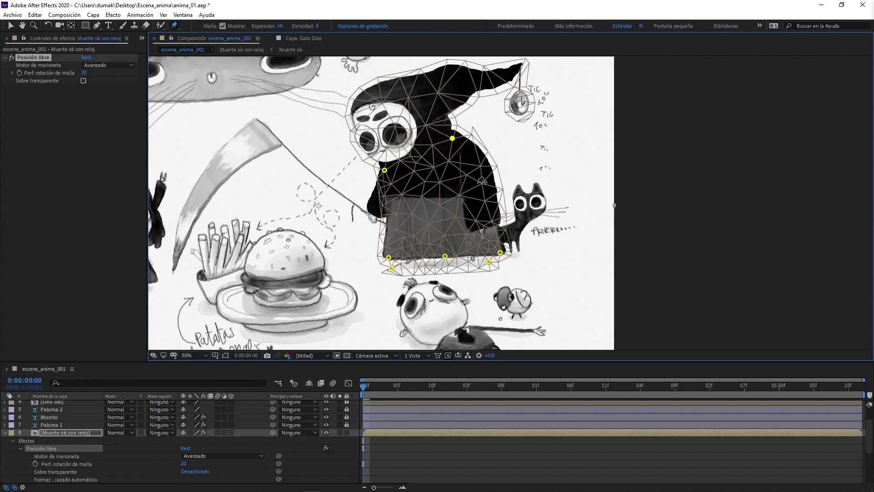
left_click(482, 185)
left_click(389, 210)
left_click(445, 211)
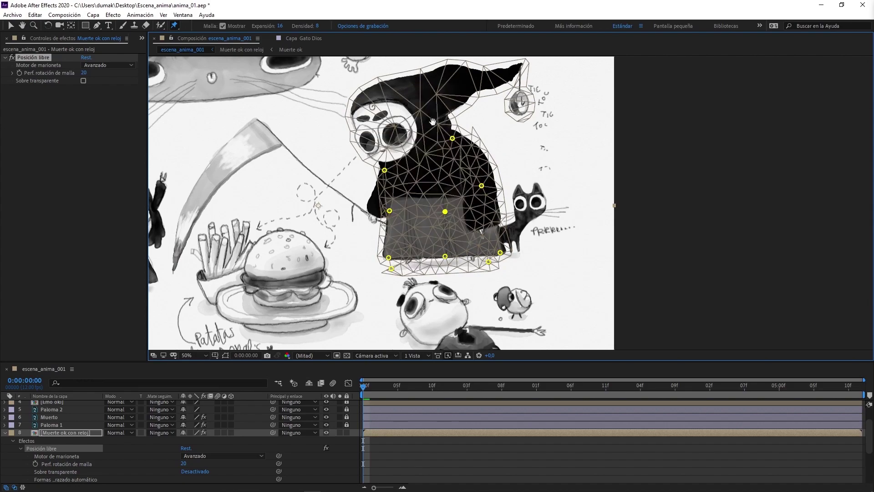
Pin the reaper's eye, hood top, hood tip and the hanging clock
left_click_drag(433, 121, 431, 149)
left_click(376, 158)
left_click(449, 110)
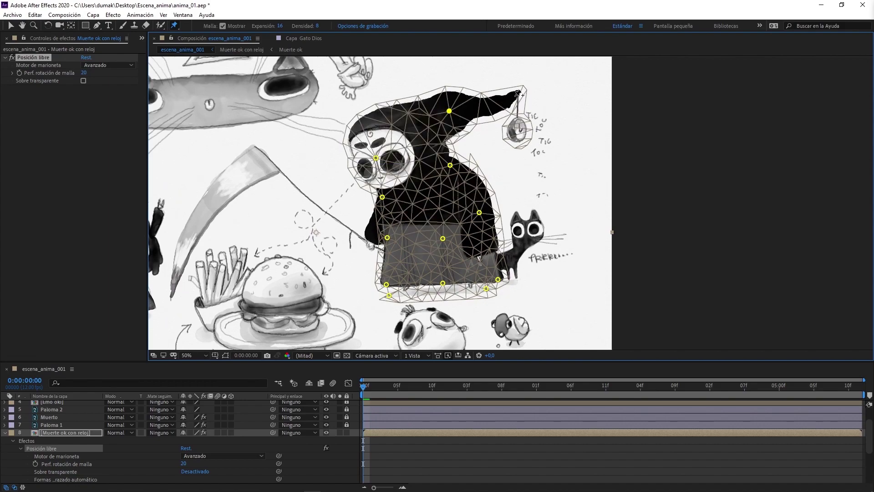
left_click(516, 96)
left_click(517, 131)
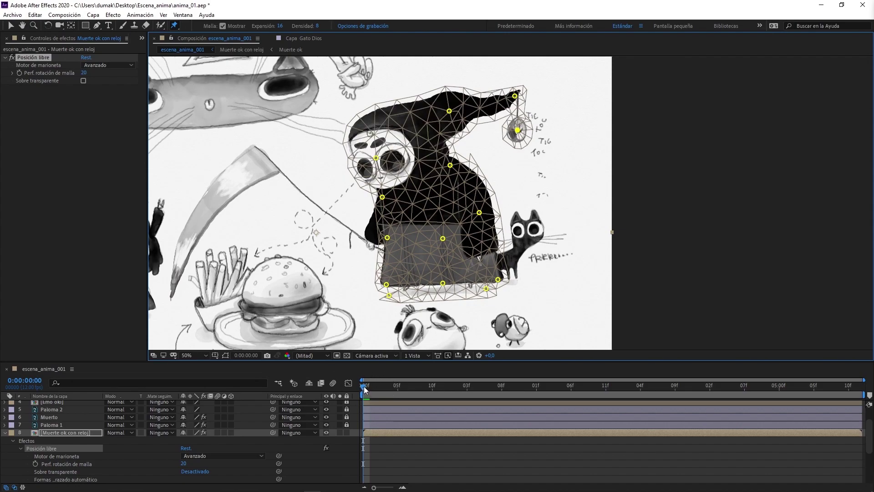
At 0:00:02:06, shift the eye, hood-top and hood-tip pins slightly left
left_click_drag(364, 388, 571, 388)
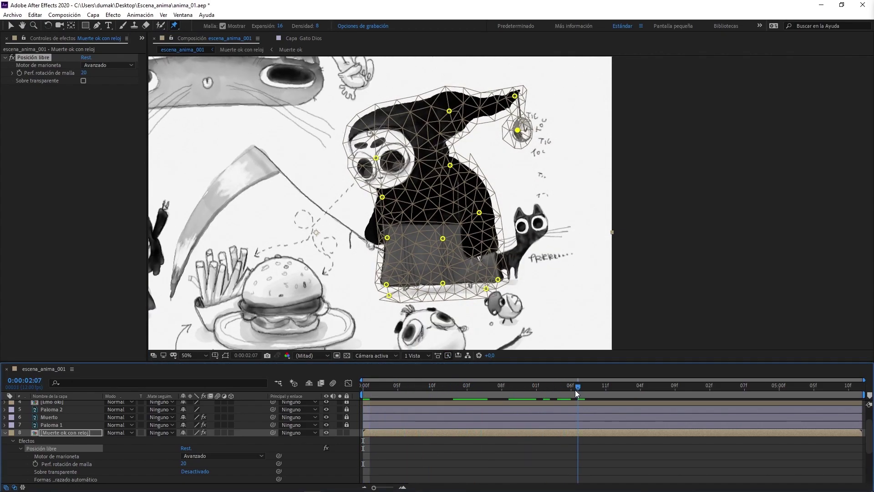
left_click(377, 158)
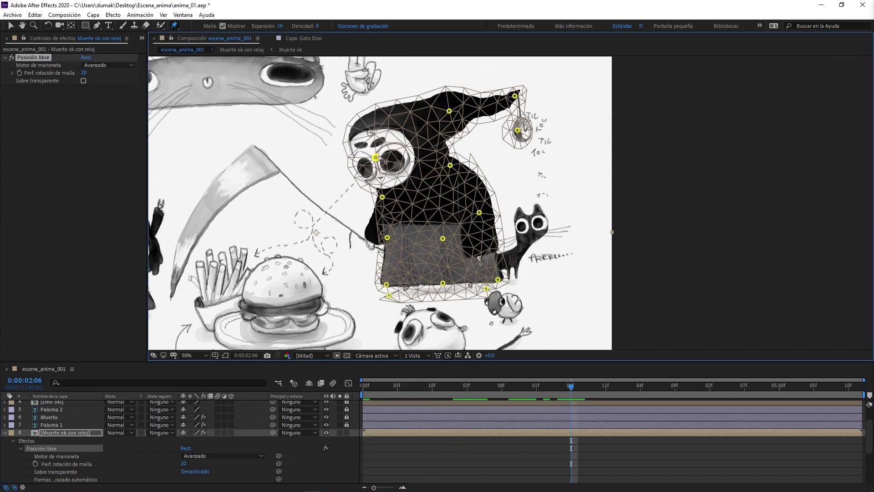
left_click(449, 111, "shift")
left_click(514, 97, "shift")
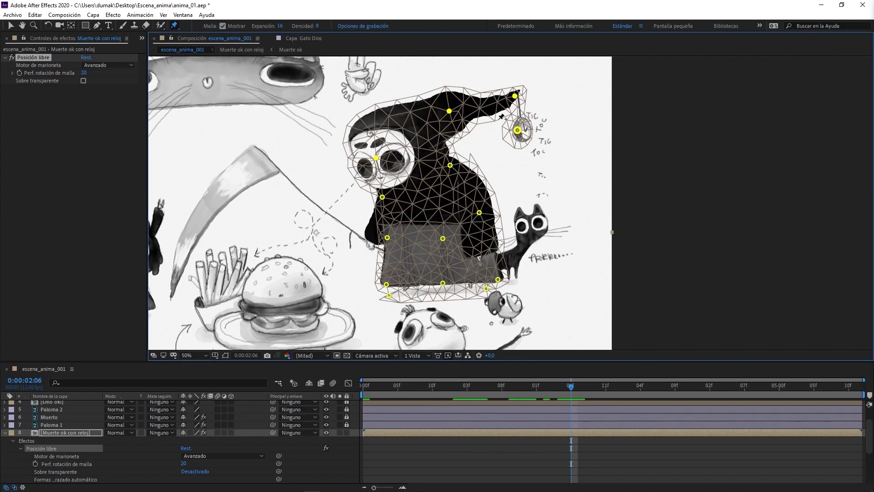
left_click_drag(375, 163, 370, 162)
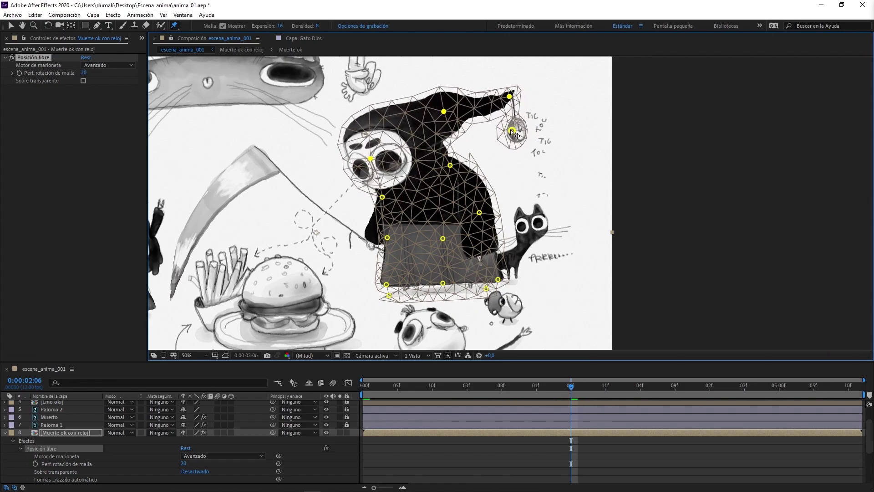
Lift the hood and clock pins up-left, set mesh expansion to 30, and scrub-preview
left_click(512, 131, "shift")
left_click(370, 158, "shift")
left_click_drag(510, 97, 506, 85)
left_click_drag(508, 119, 513, 117)
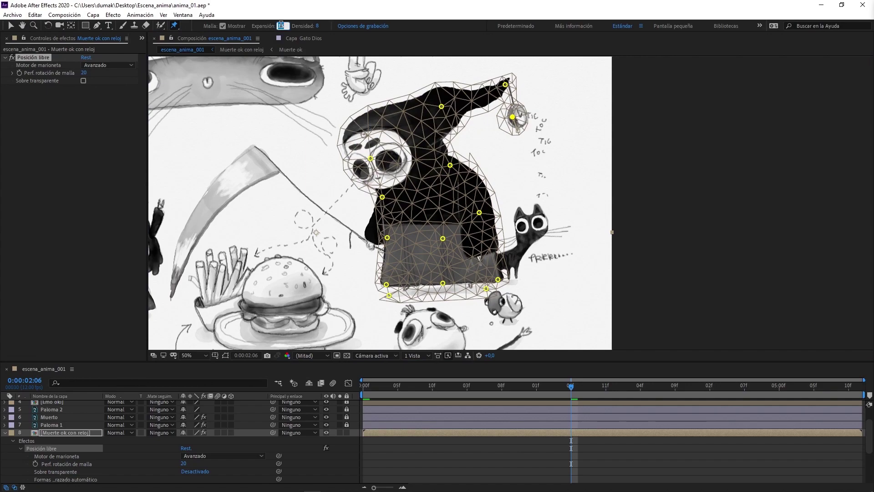
left_click_drag(280, 26, 281, 27)
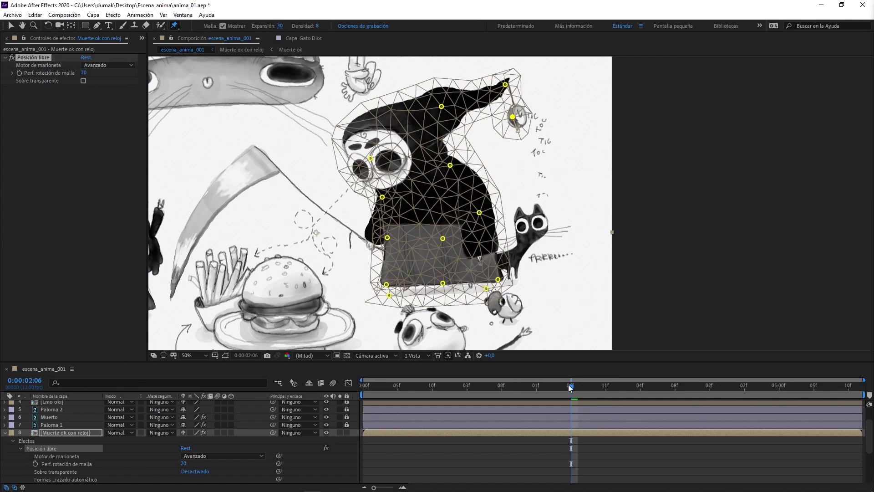
left_click_drag(569, 387, 543, 386)
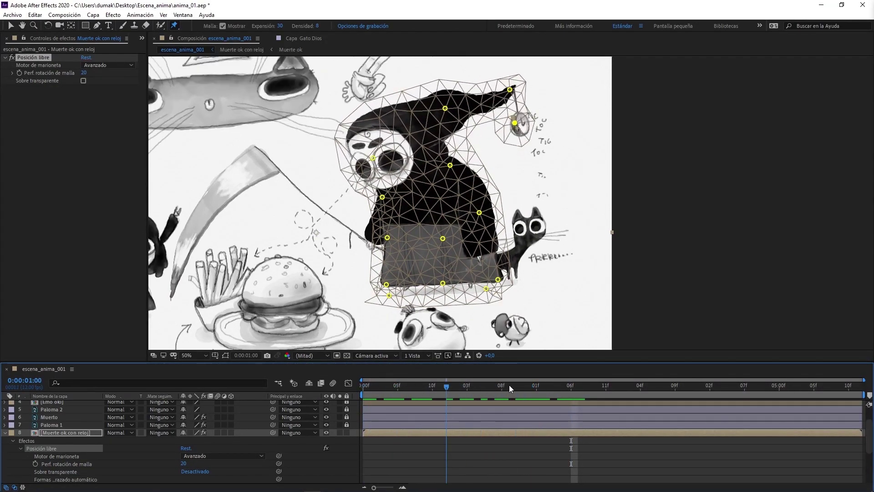
Reveal pin 11's Position keyframes in Malla 1 and jump to its 0:00:02:06 keyframe
key("space")
scroll(37, 460, "down", 2)
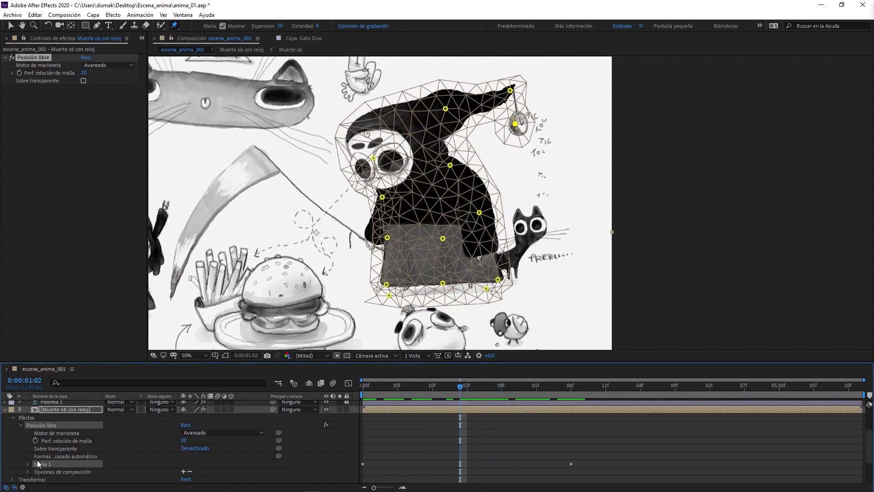
scroll(37, 460, "down", 2)
left_click(28, 418)
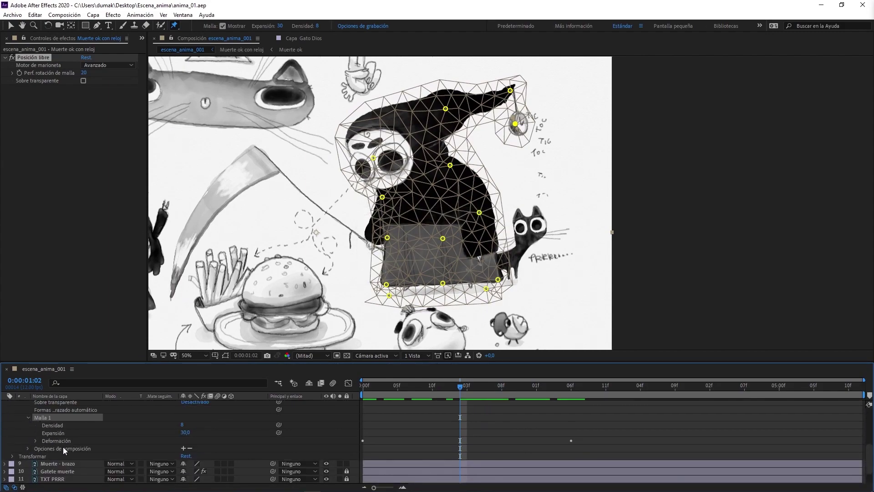
left_click(35, 441)
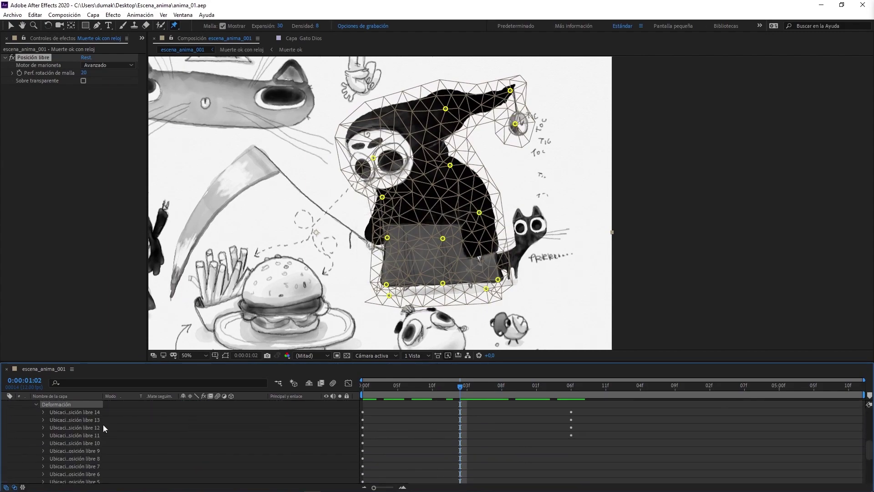
left_click(98, 413)
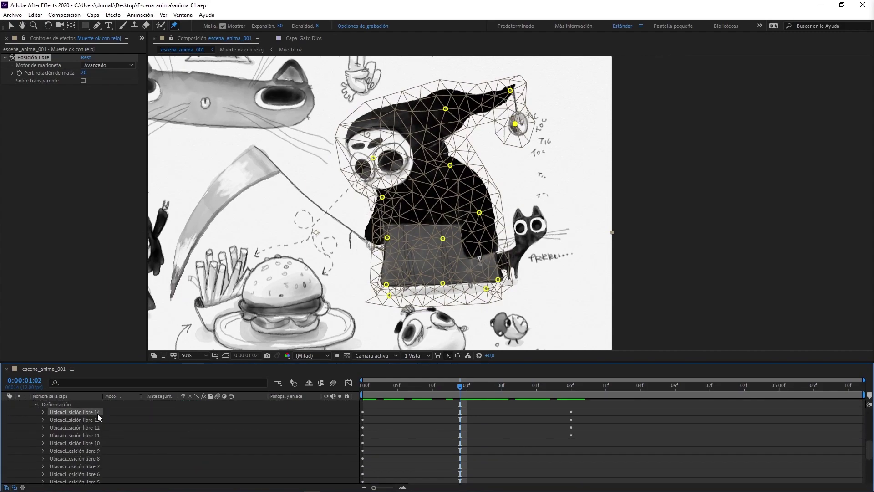
left_click(373, 159)
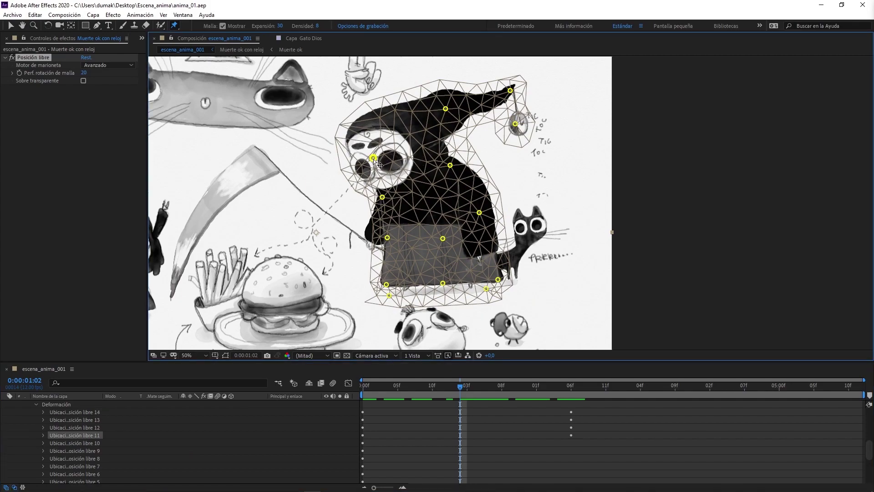
left_click(43, 435)
left_click(86, 450)
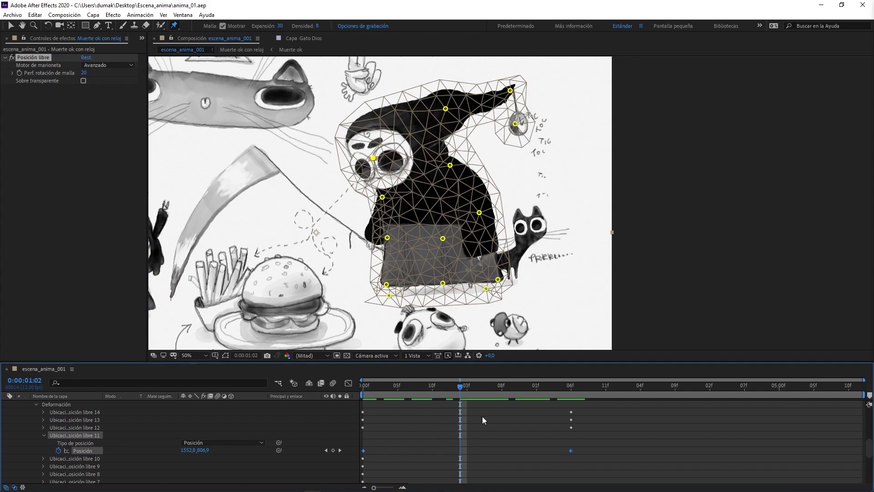
key("k")
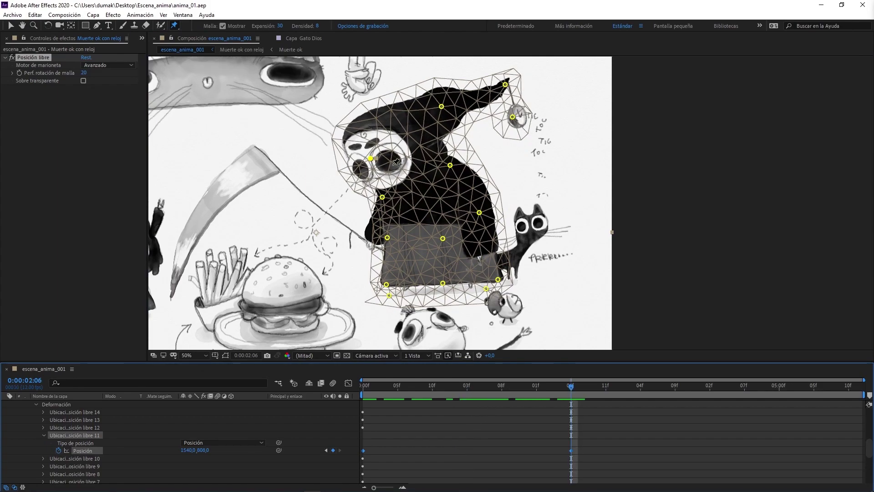
Nudge the reaper's face pin slightly left, to 1528,814
left_click(371, 160)
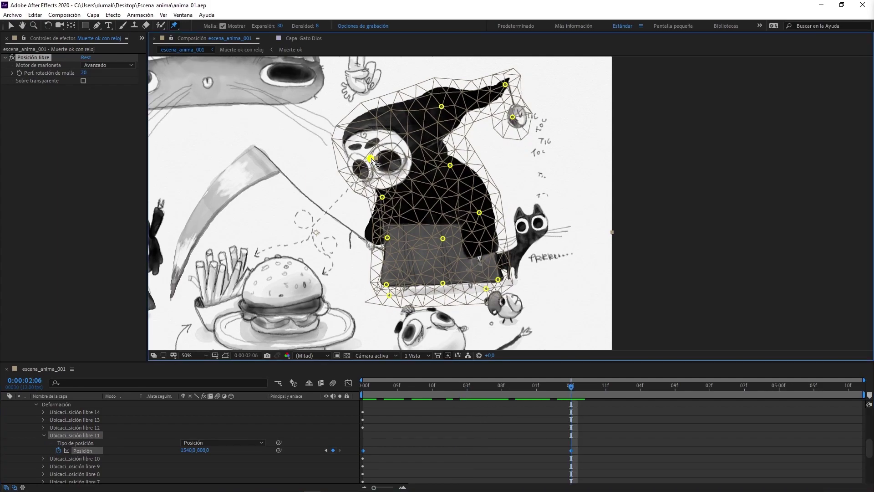
left_click_drag(371, 158, 368, 160)
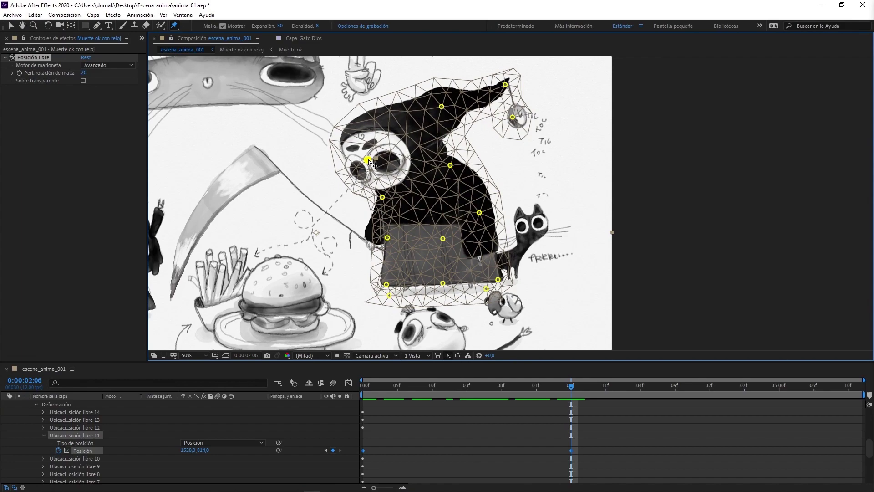
left_click(442, 106)
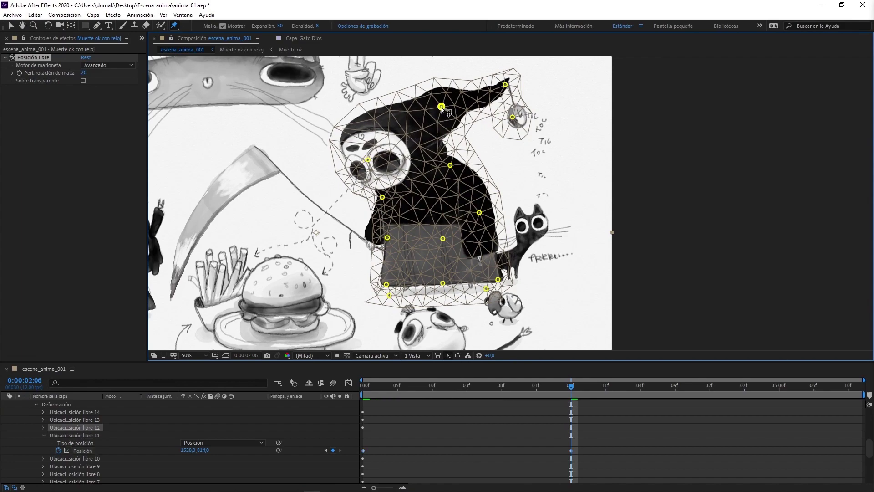
Zoom the composition view to 400% around the hat pin
key("z")
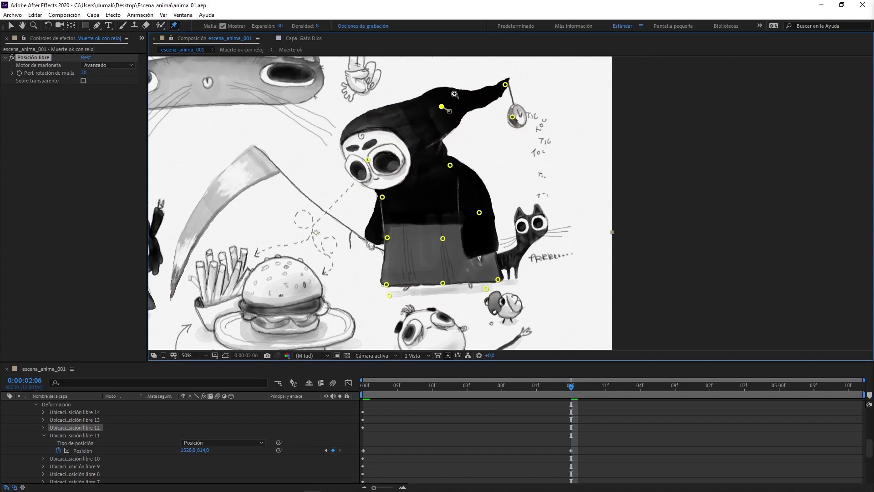
left_click(456, 113)
left_click(496, 207)
left_click(500, 163)
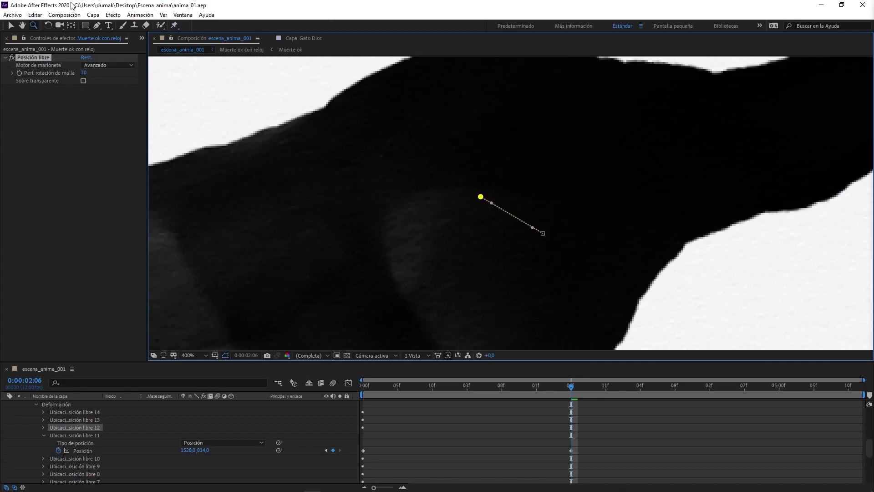
Curve the motion paths of the hat pin and hat-tip pin with Bezier handles
left_click(10, 26)
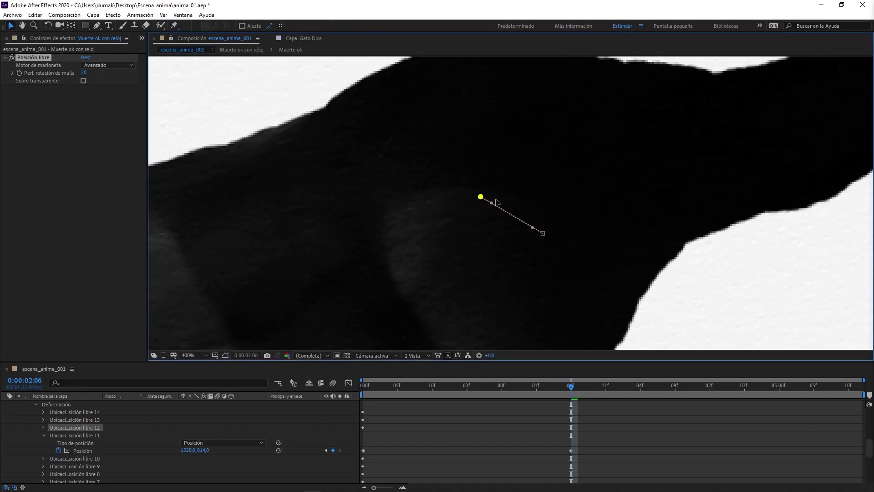
left_click_drag(490, 200, 509, 200)
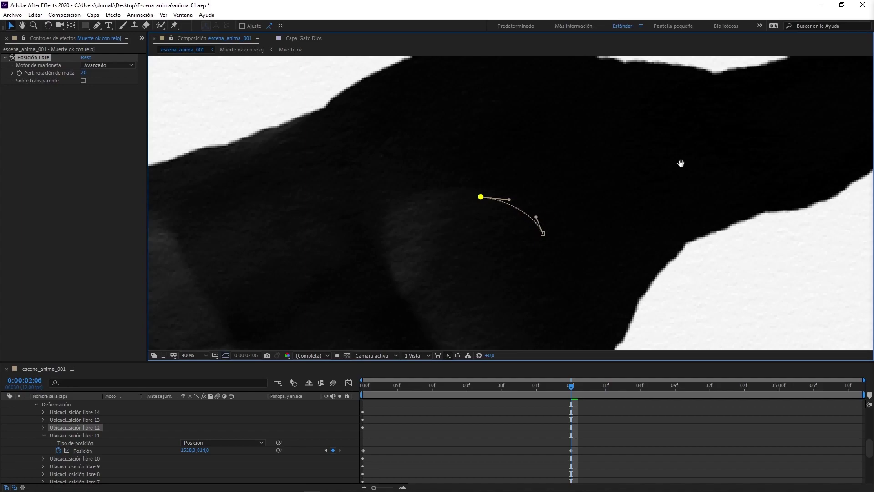
scroll(569, 205, "right", 5)
scroll(592, 182, "up", 2)
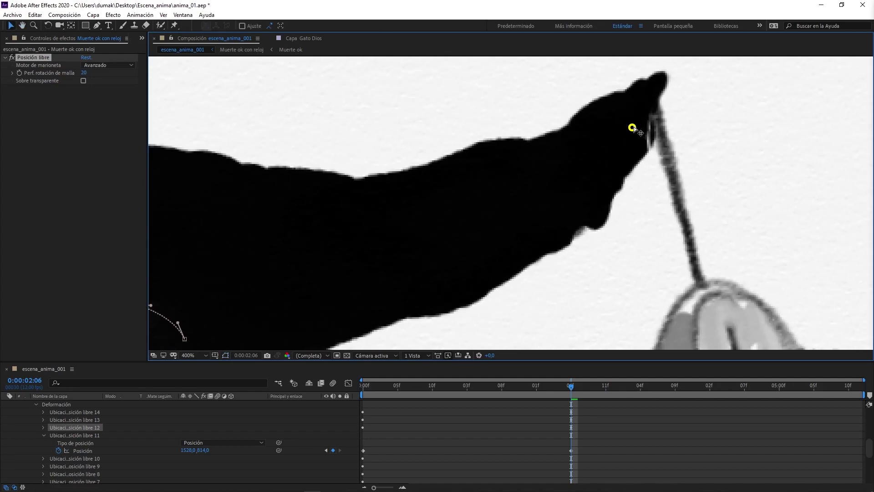
left_click(632, 128)
left_click_drag(654, 146, 677, 155)
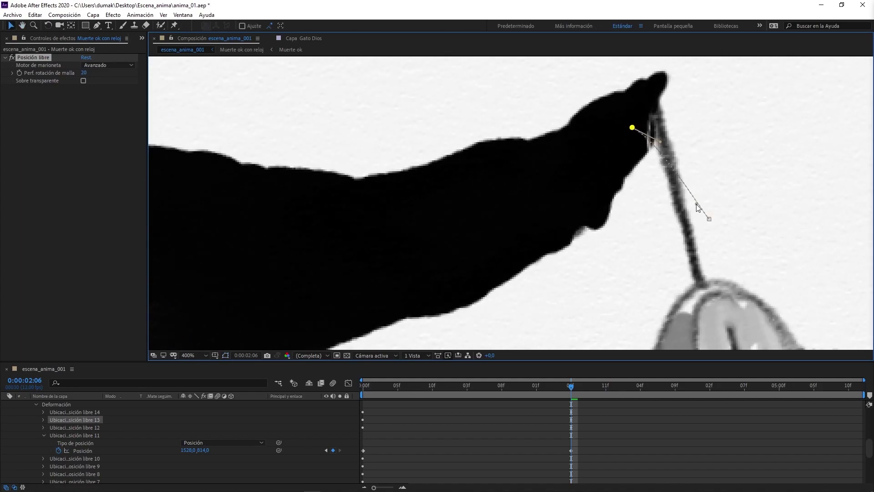
Curve the motion paths of the clock pin and the face pin
scroll(731, 228, "down", 4)
scroll(683, 223, "right", 3)
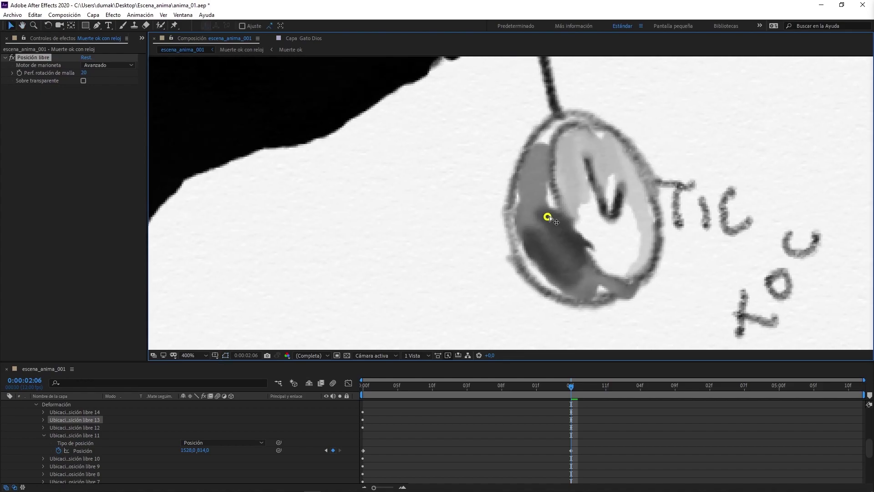
left_click(548, 217)
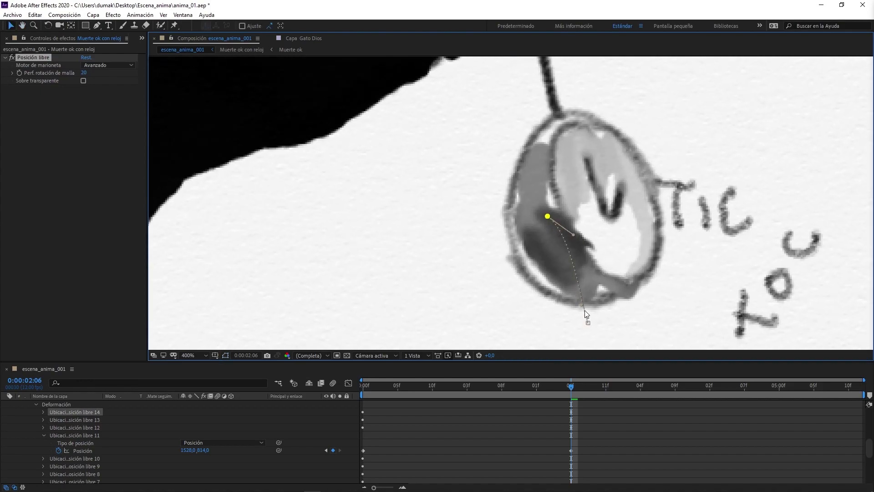
scroll(638, 228, "down", 5)
scroll(501, 196, "left", 5)
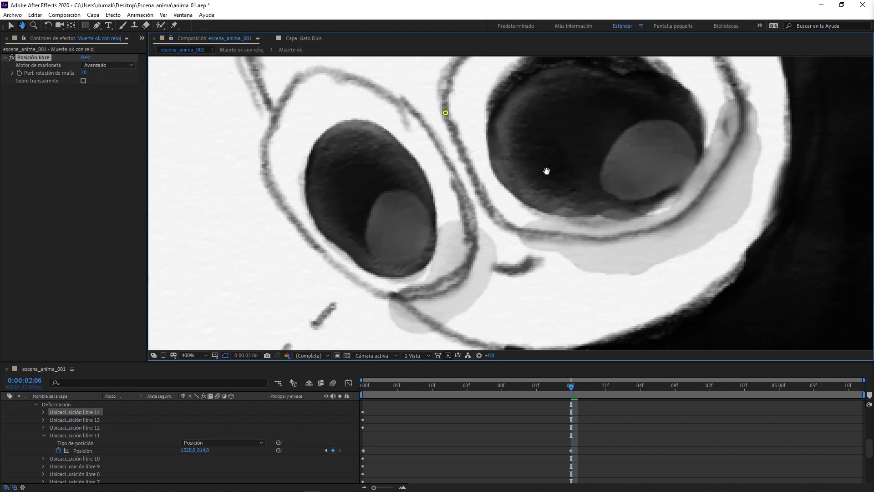
left_click(391, 193)
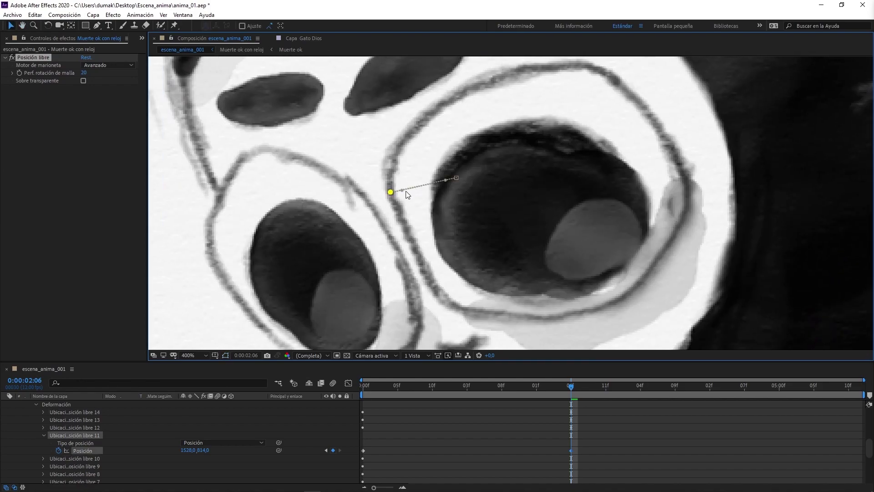
mouse_move(446, 179)
left_mouse_down()
mouse_move(402, 184)
mouse_move(453, 193)
left_mouse_up()
Preview the animation and enlarge the timeline panel vertically
scroll(545, 170, "down", 4)
scroll(545, 171, "down", 4)
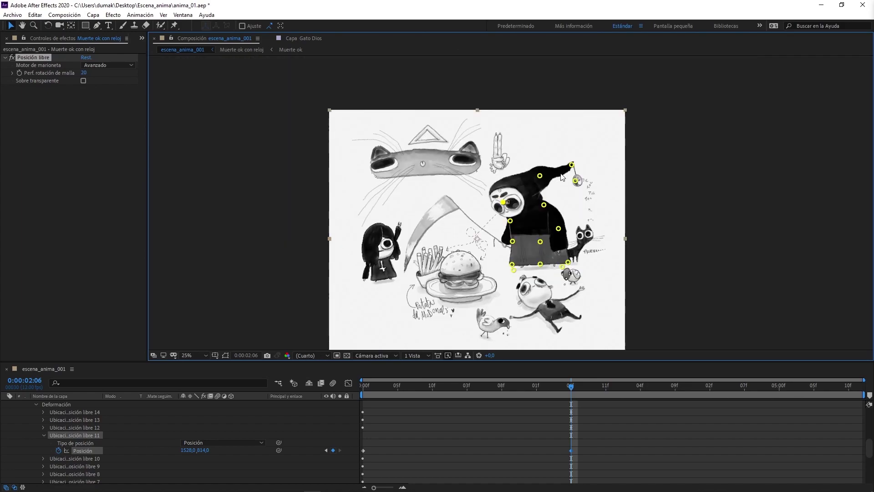
key("space")
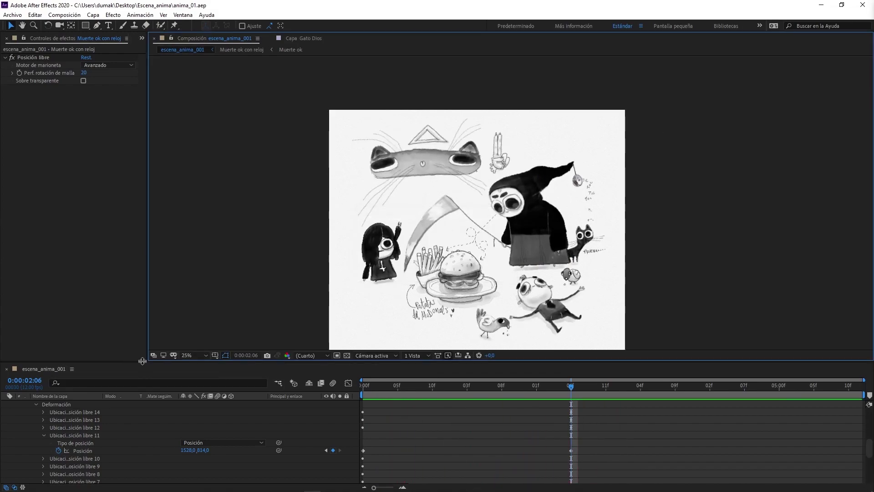
left_click_drag(142, 361, 138, 236)
Select pins 11–14's Position keyframes at 06f and apply Easy Ease
left_click(43, 324)
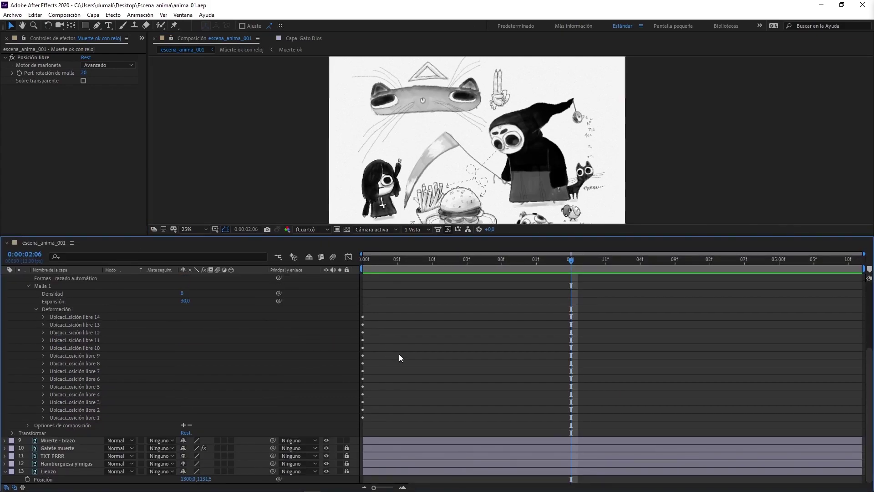
left_click(537, 261)
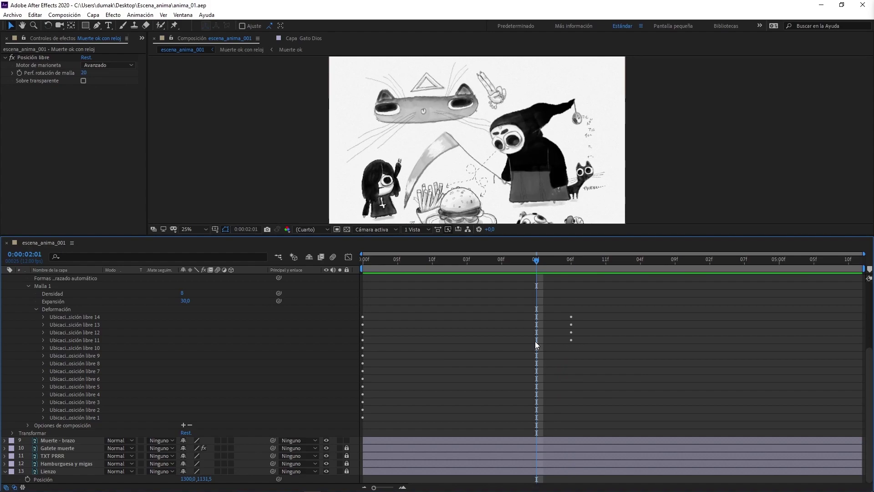
left_click(90, 344)
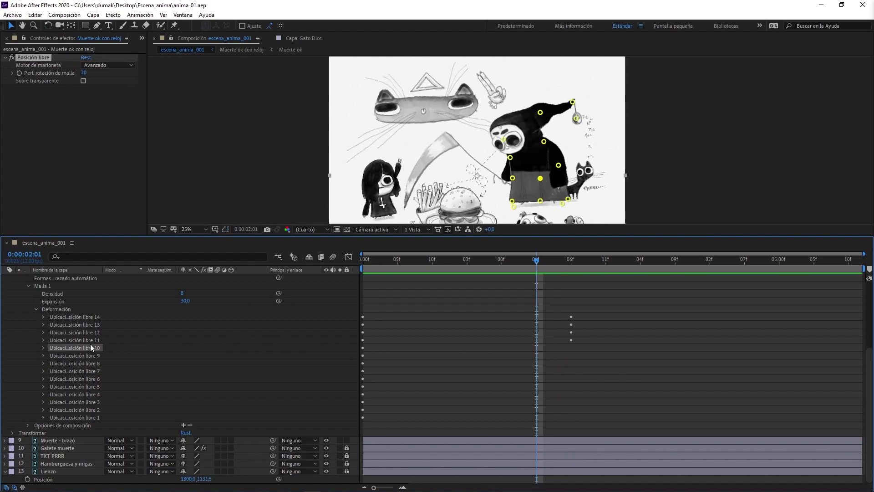
left_click(90, 340)
left_click(162, 344)
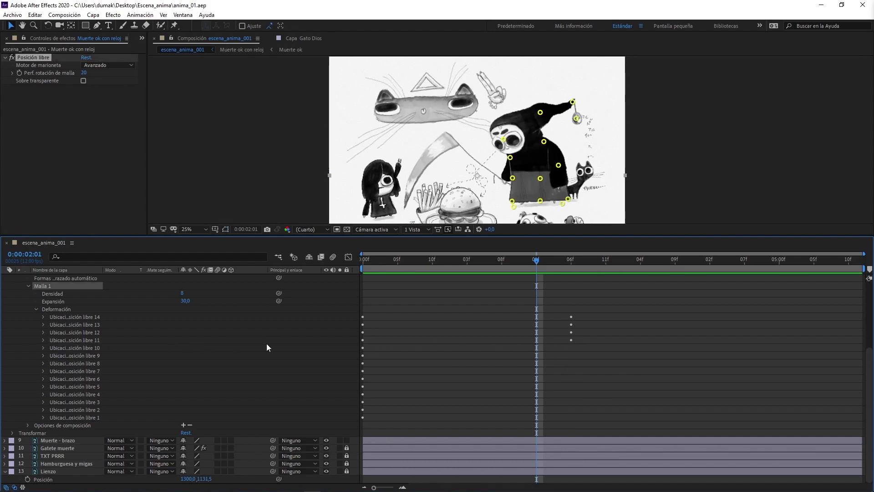
left_click(85, 340)
left_click(92, 318, "shift")
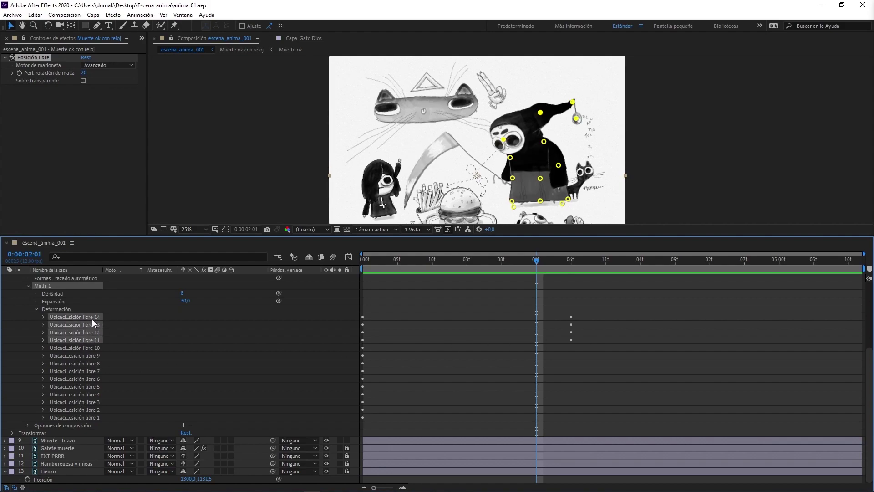
left_click(43, 317)
left_click_drag(615, 326, 362, 408)
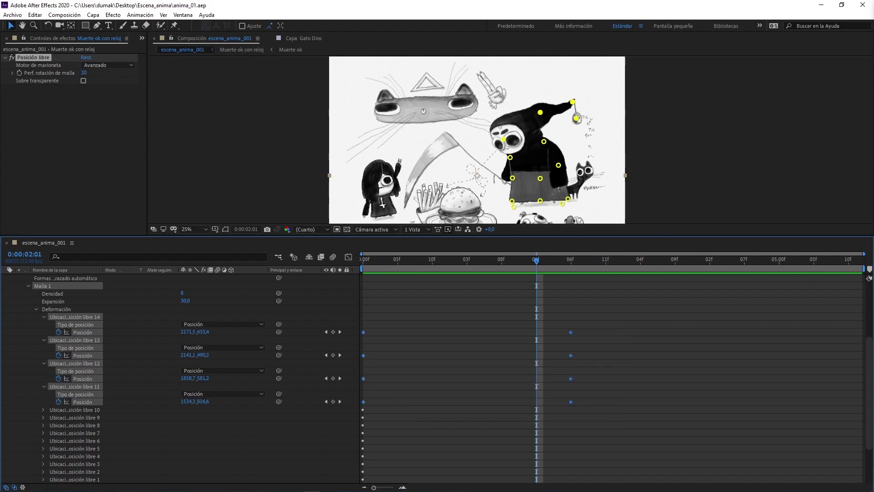
key("F9")
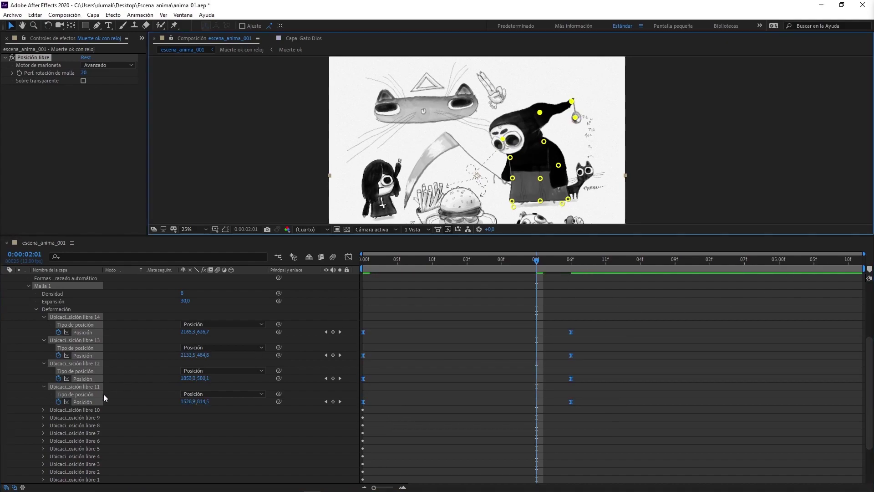
Add a loopOut(type = "pingpong") expression to pin 11's Position
left_click(59, 403, "alt")
key("ctrl+v")
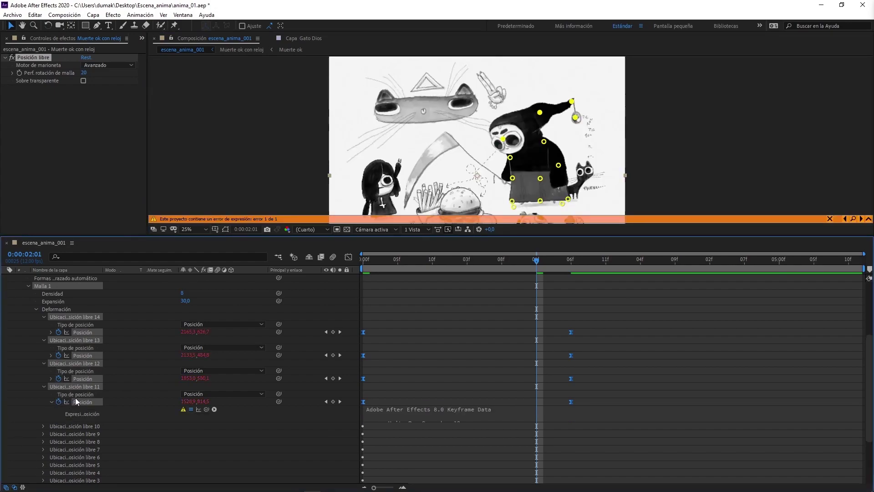
key("ctrl+z")
left_click(58, 403, "alt")
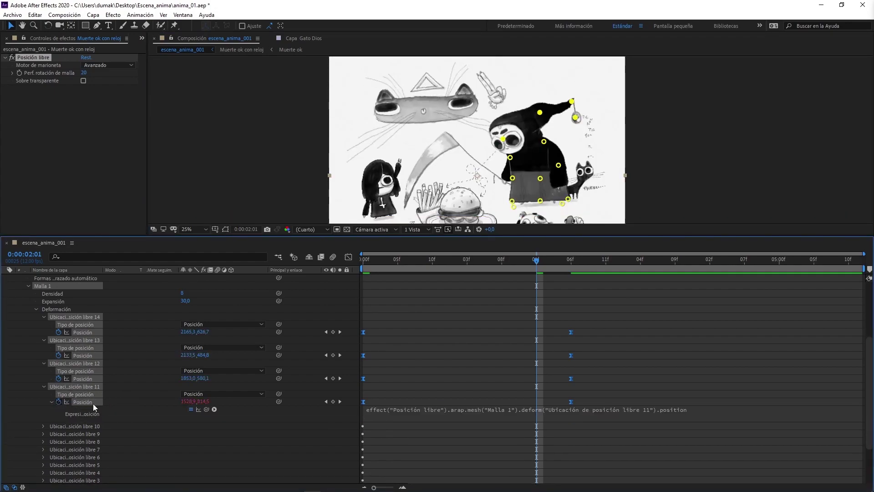
left_click(214, 408)
mouse_move(262, 353)
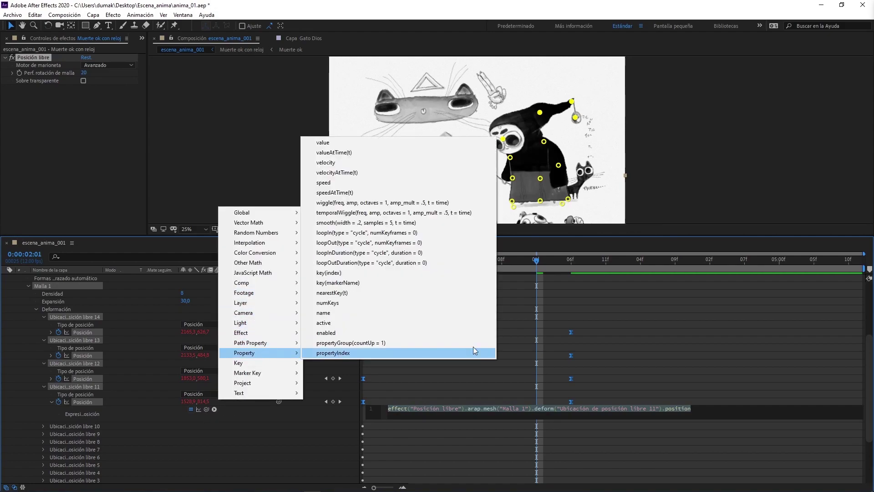
left_click(355, 243)
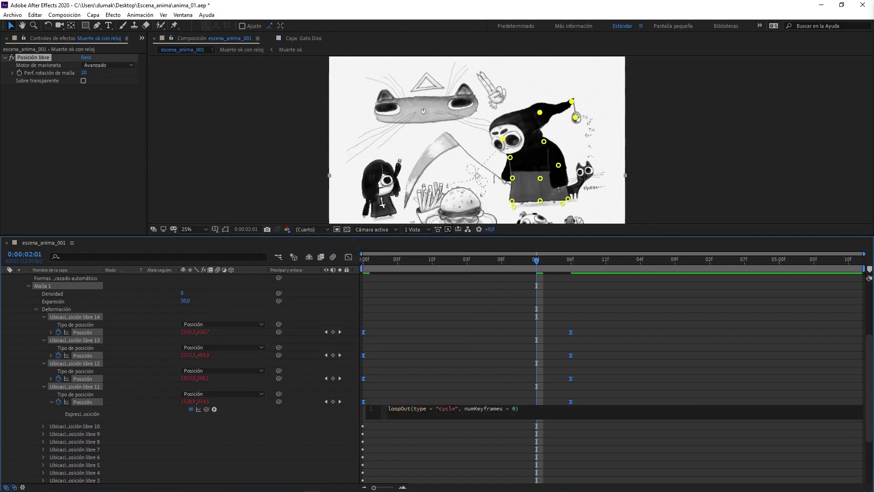
left_click_drag(455, 408, 436, 408)
type("PINGPONG")
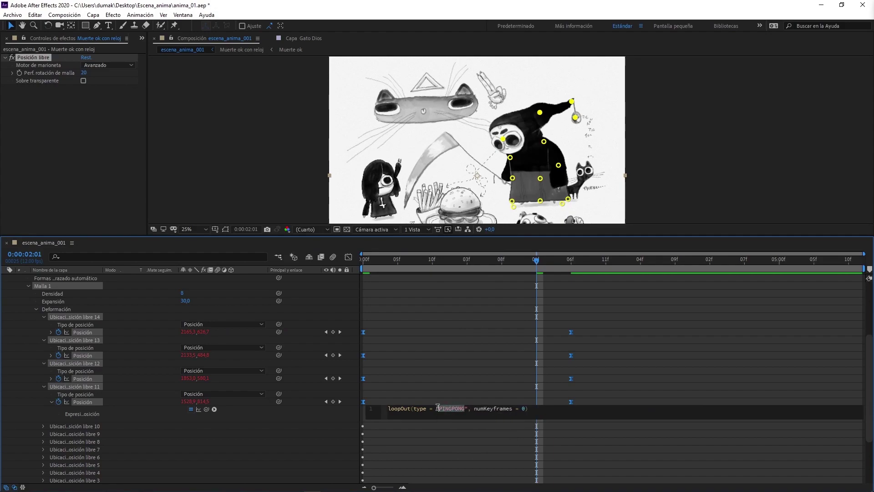
type("pingpong")
left_click(554, 447)
left_click(478, 409)
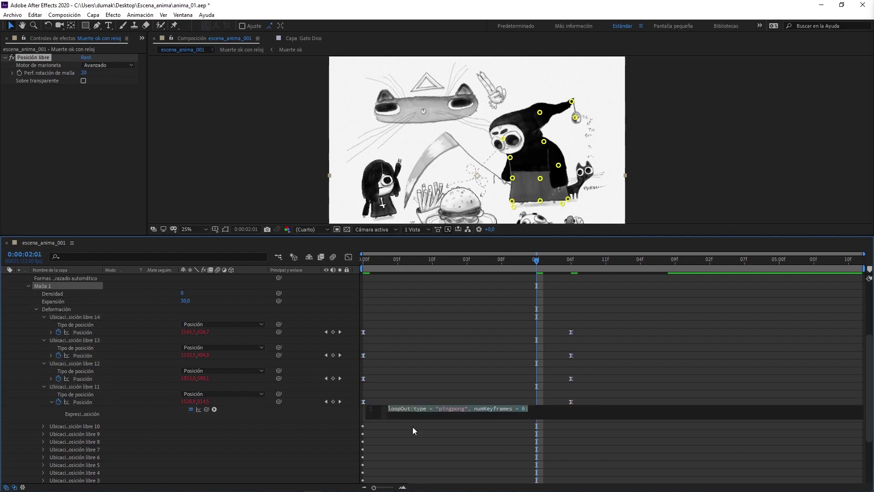
Paste the pingpong loopOut expression onto pins 12, 13 and 14, then preview
left_click(84, 378)
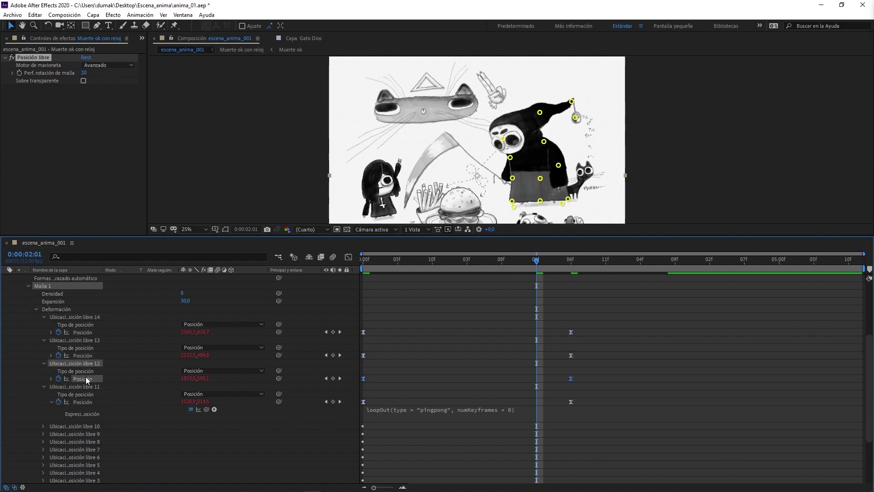
left_click(59, 379, "alt")
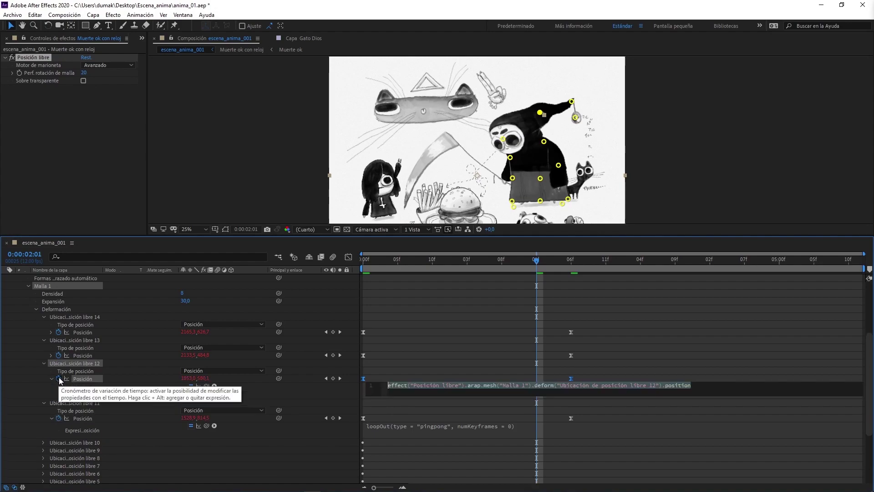
type("loopOut(type = \"pingpong\", numKeyframes = 0)")
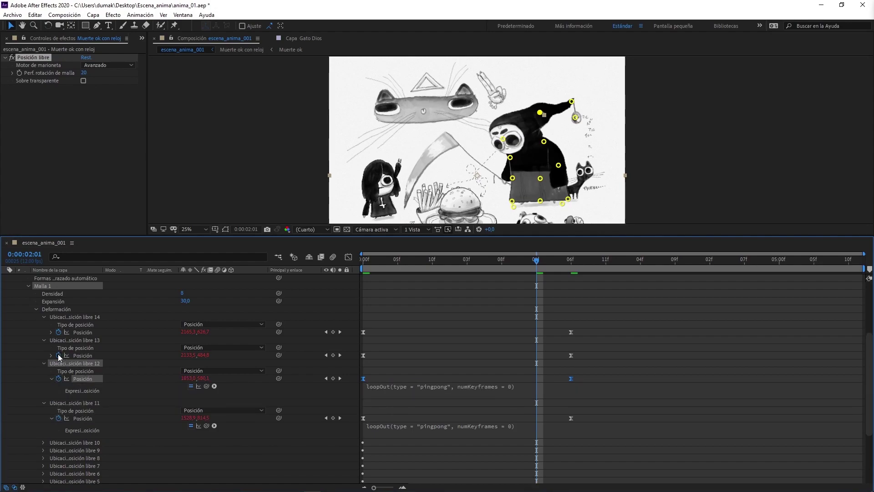
left_click(66, 356)
left_click(59, 355, "alt")
type("loopOut(type = \"pingpong\", numKeyframes = 0)")
left_click(67, 356)
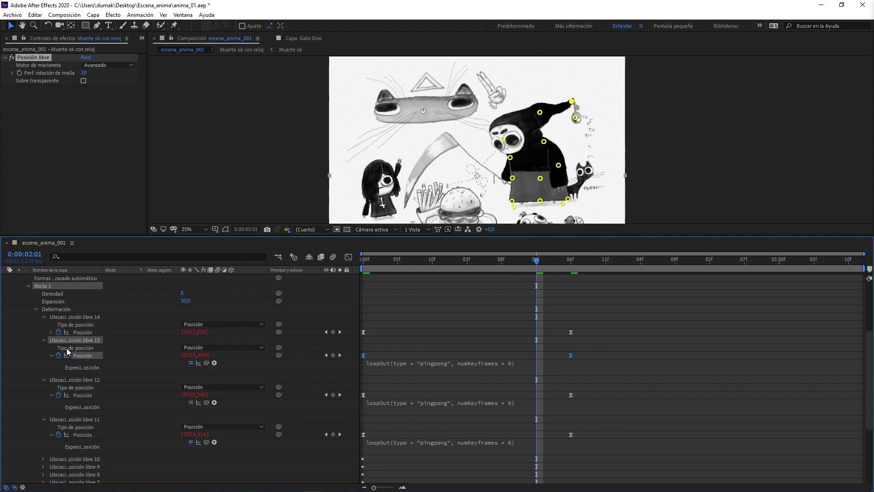
left_click(58, 333)
left_click(58, 332, "alt")
type("loopOut(type = \"pingpong\", numKeyframes = 0)")
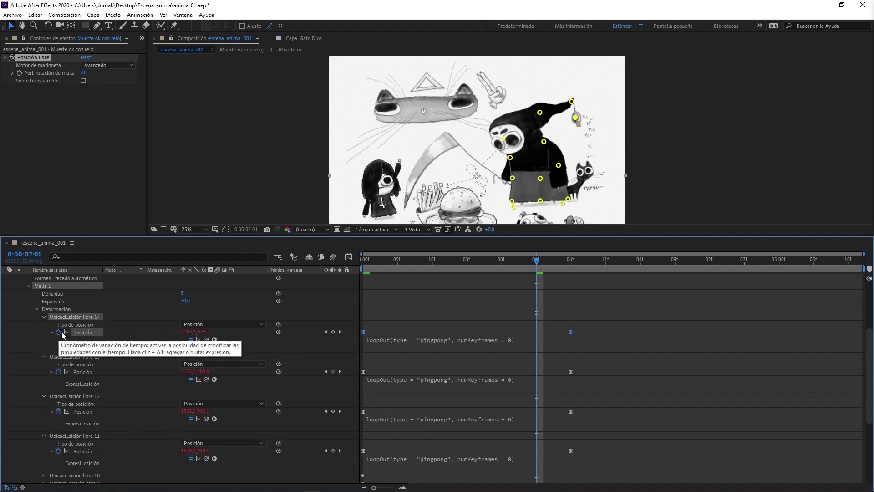
key("space")
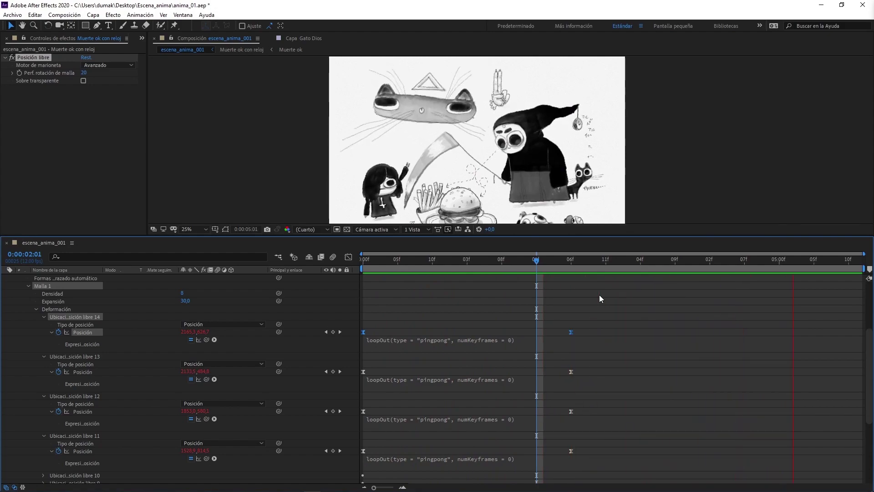
key("space")
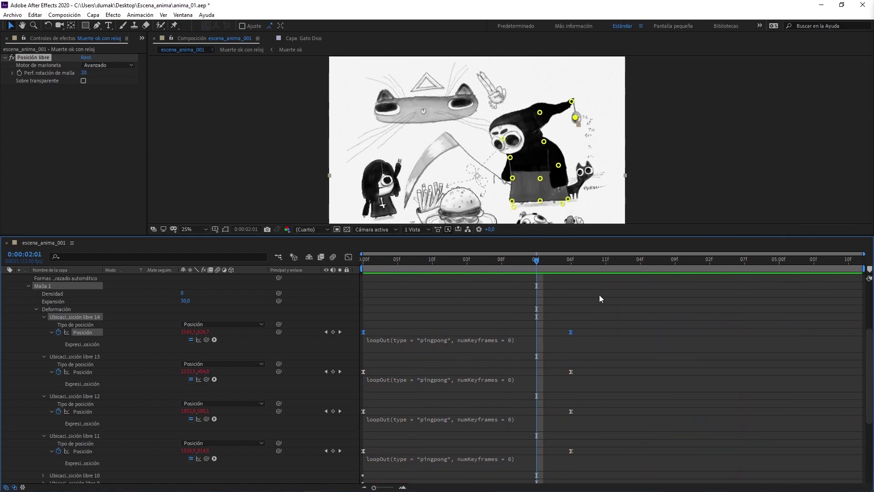
Drag pins 11–14's second Position keyframes from 06f to 0:00:01:03
scroll(605, 365, "down", 2)
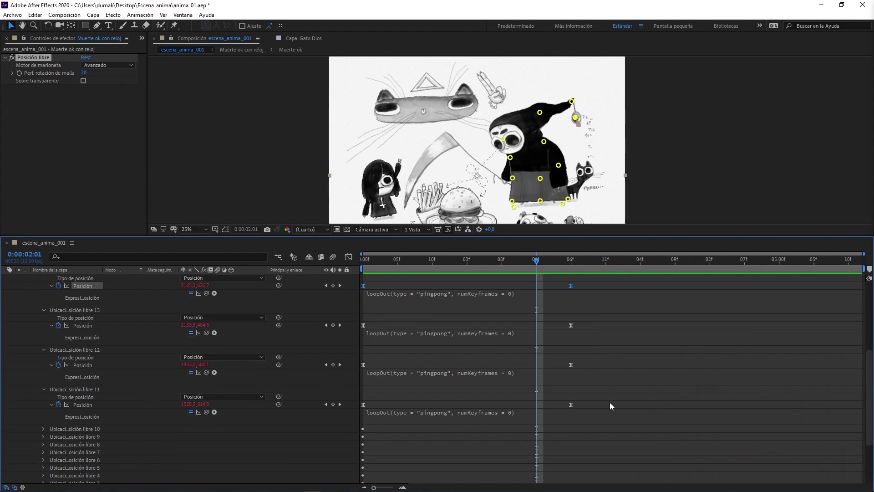
left_click_drag(592, 450, 558, 319)
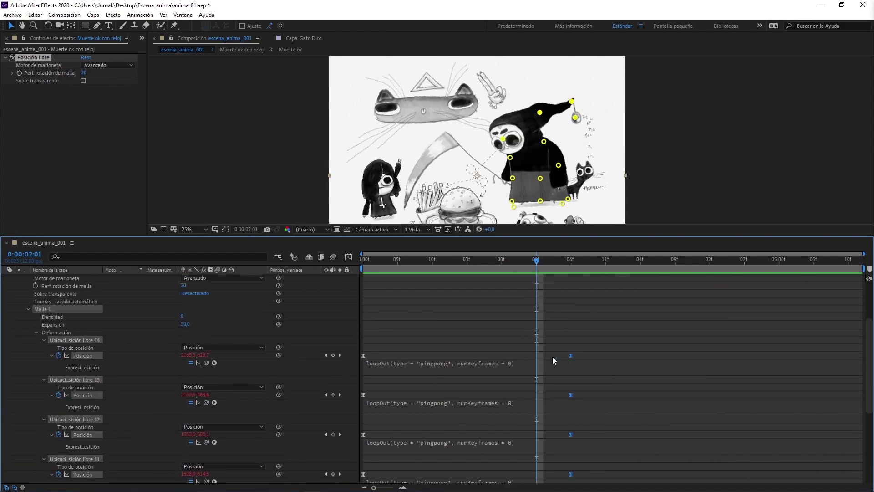
left_click_drag(570, 359, 479, 358)
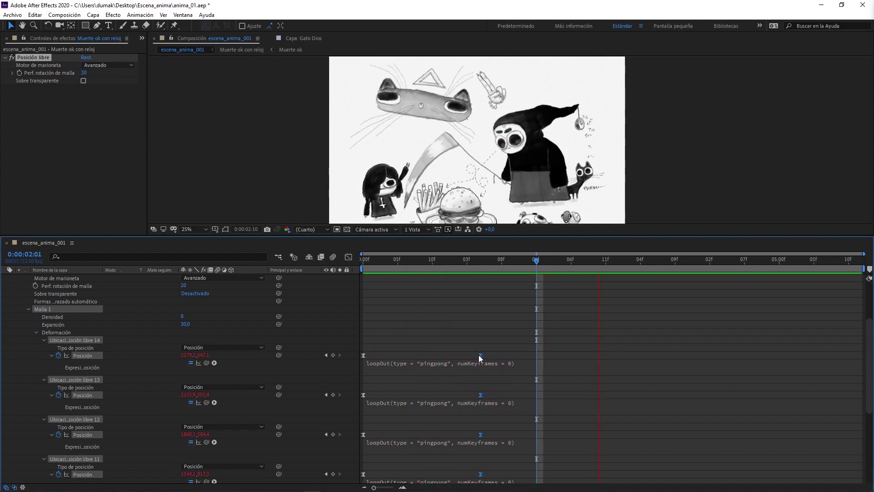
key("space")
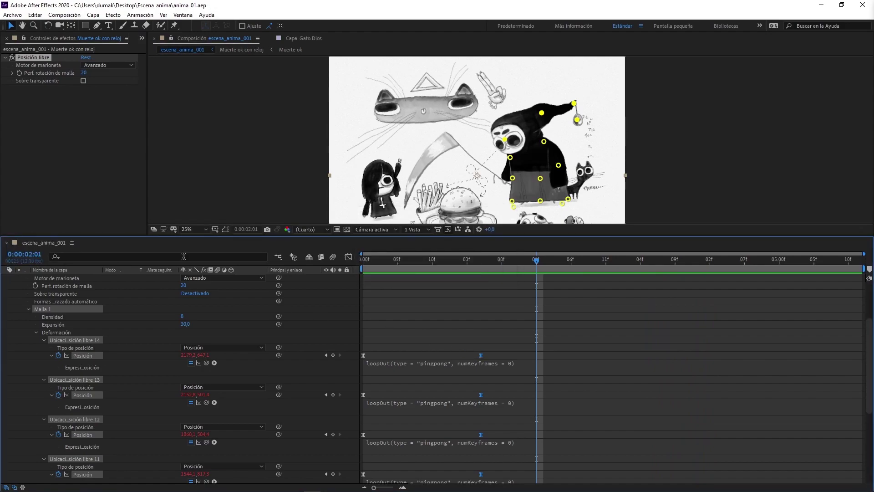
left_click_drag(523, 258, 471, 267)
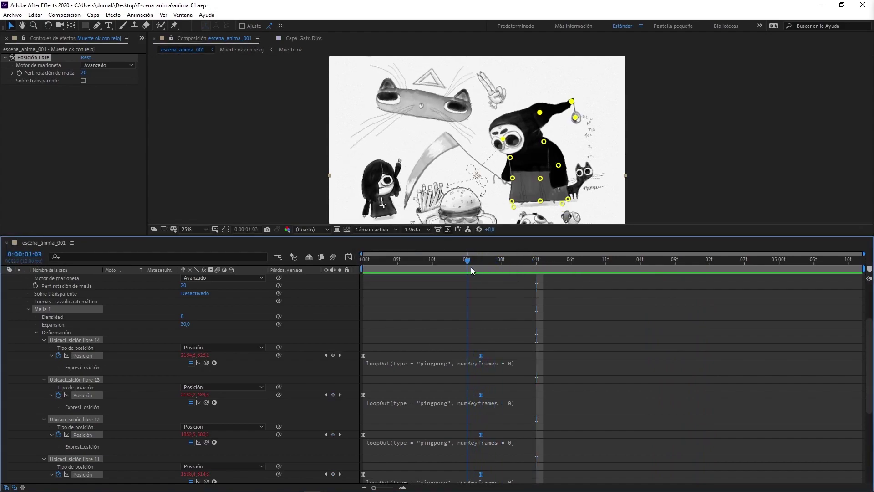
scroll(516, 346, "down", 3)
mouse_move(499, 436)
left_mouse_down()
mouse_move(468, 304)
mouse_move(476, 451)
left_mouse_up()
left_click_drag(482, 309, 467, 310)
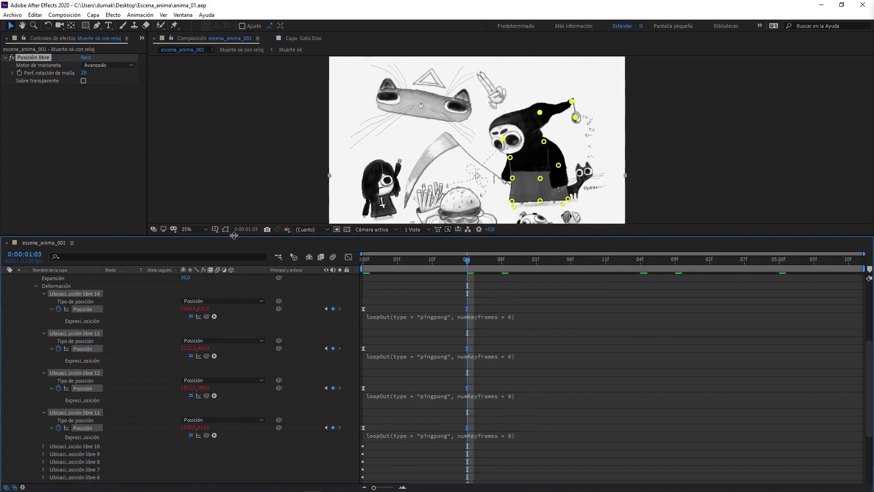
left_click_drag(236, 234, 232, 316)
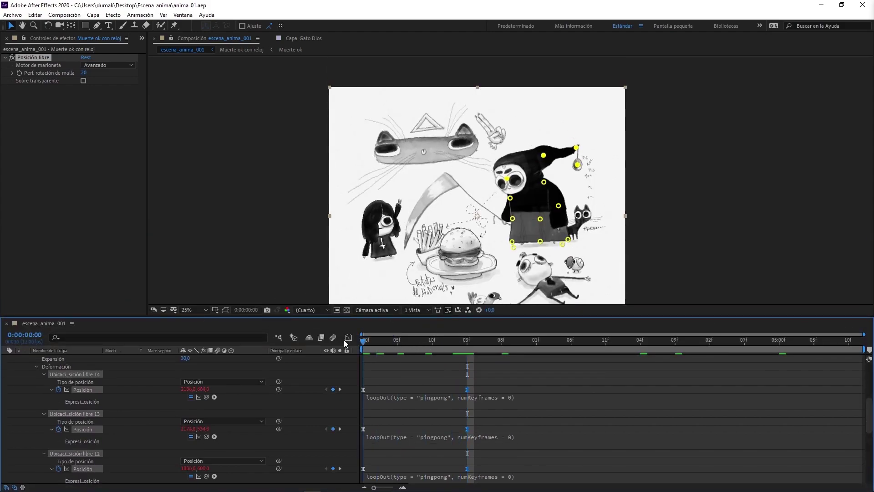
key("Home")
Add puppet pin 15 on the reaper's skull and shift it left at frame 1:03
key("z")
left_click(526, 181)
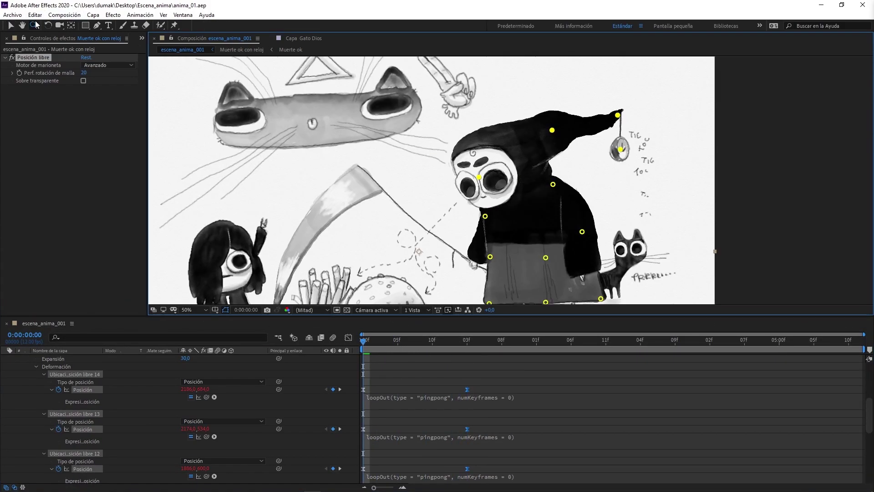
left_click(174, 25)
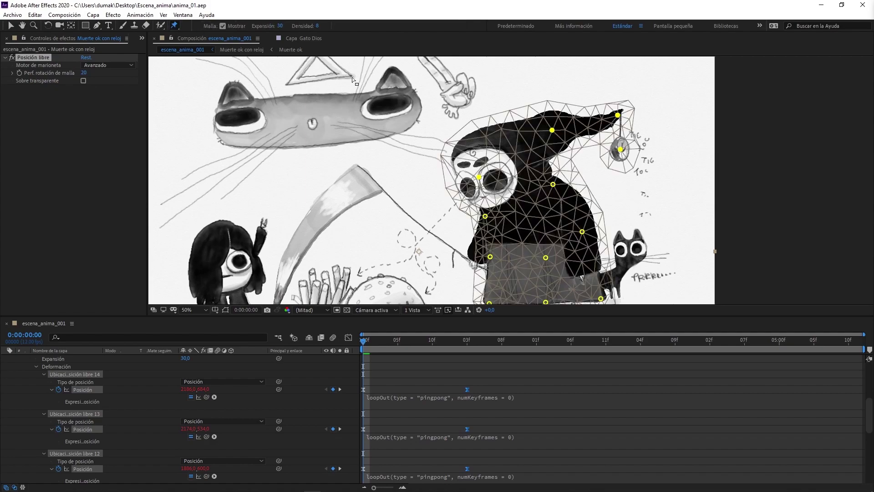
left_click(509, 170)
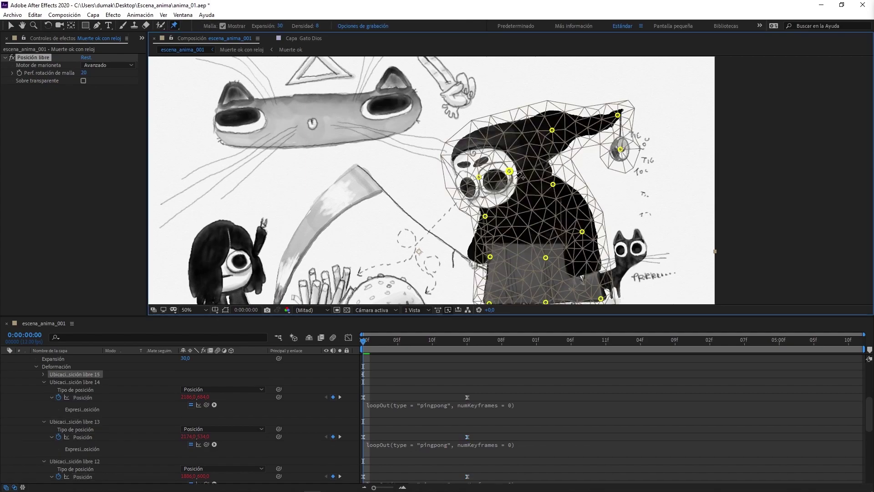
left_click(466, 341)
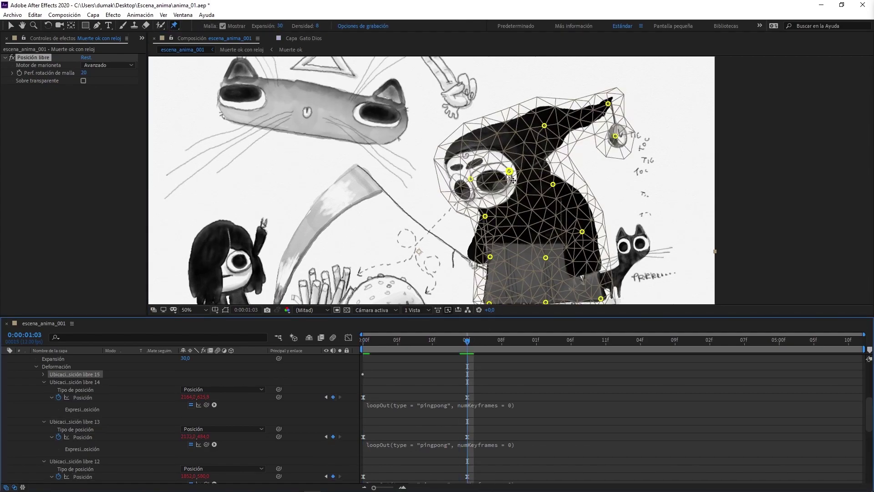
left_click_drag(509, 171, 497, 171)
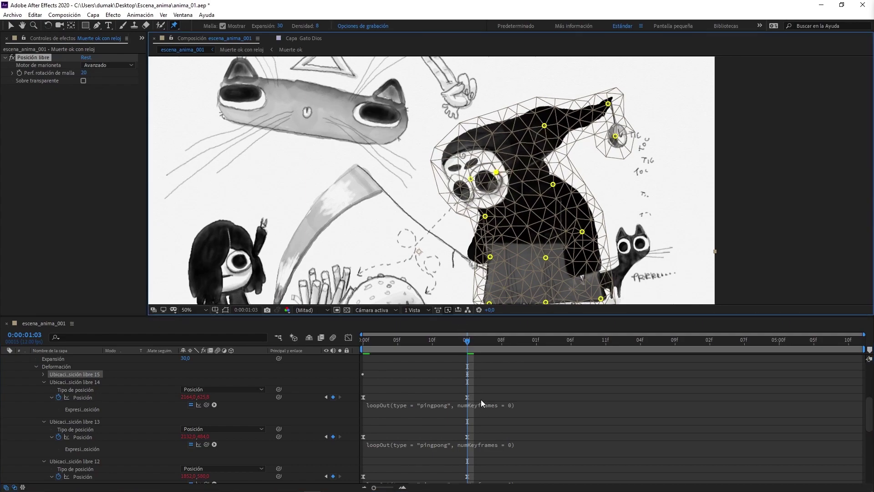
Ease pin 15's two position keyframes and give the position the ping-pong loopOut expression
left_click(44, 374)
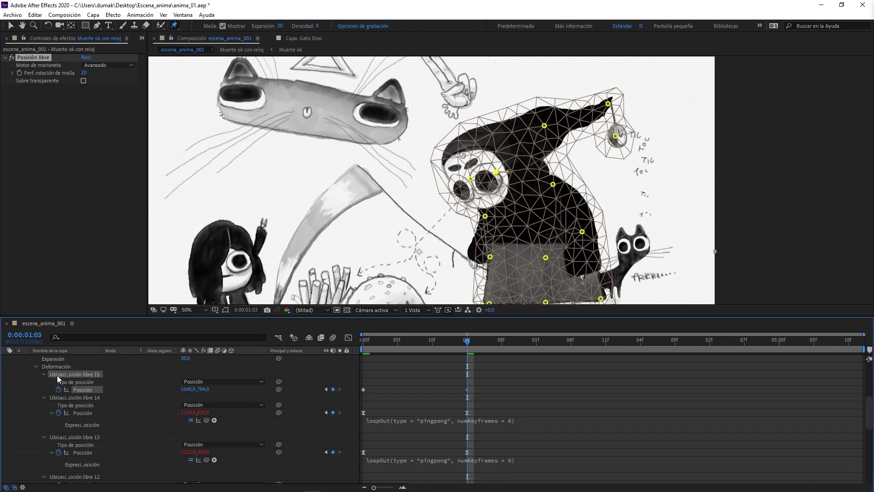
left_click_drag(487, 382, 353, 396)
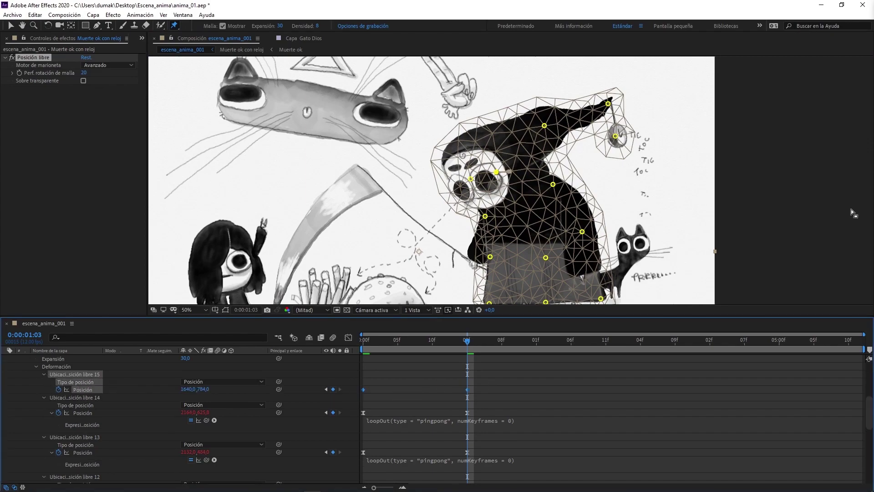
key("ctrl+alt+h")
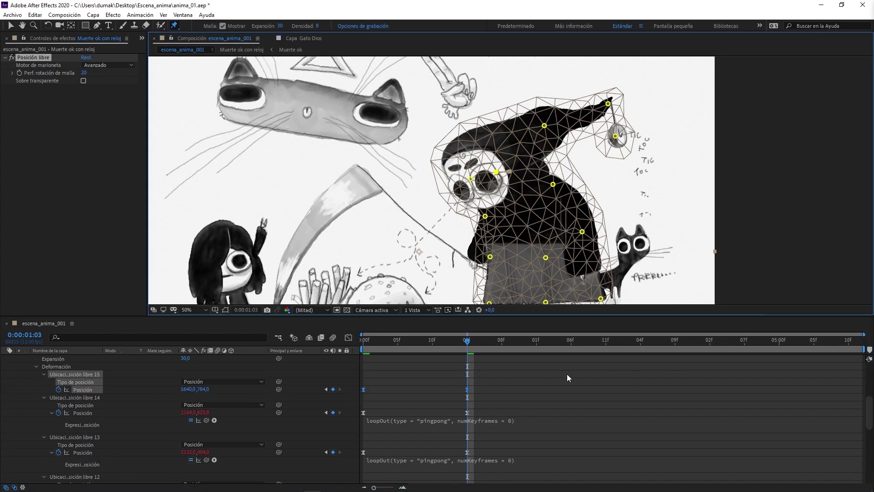
left_click(59, 390, "alt")
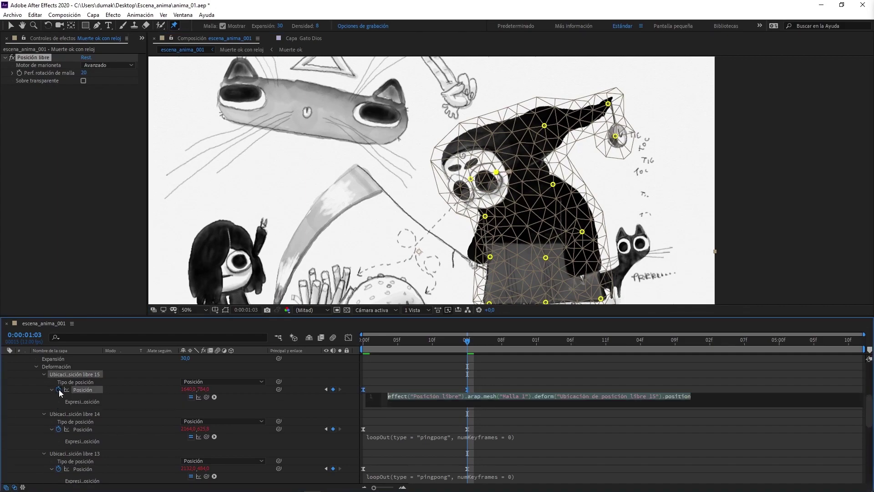
type("loopOut(type = \"pingpong\", numKeyframes = 0)")
left_click(728, 207)
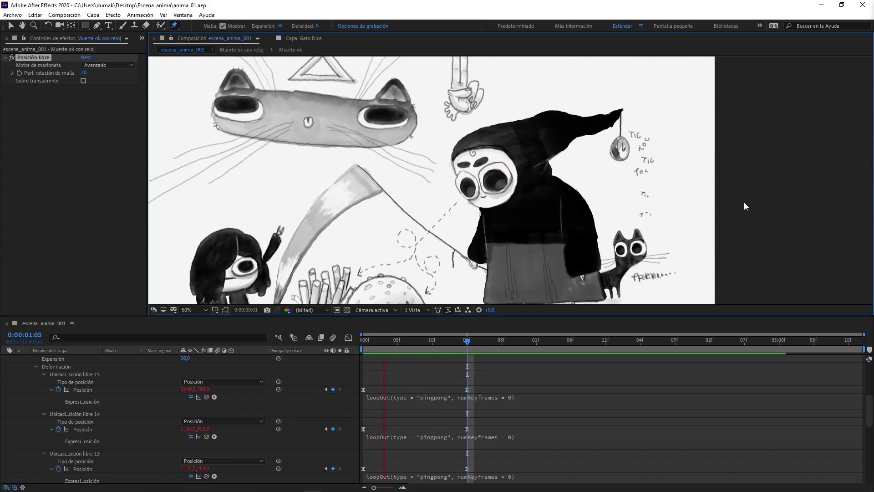
key("space")
key("space")
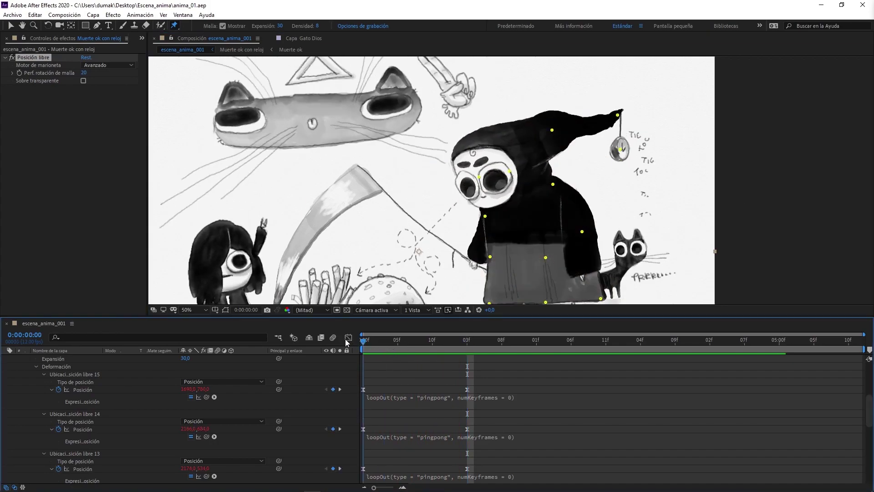
key("space")
key("space")
key("space")
Curve the skull pin's motion path at 1:03 and preview the sway
key("k")
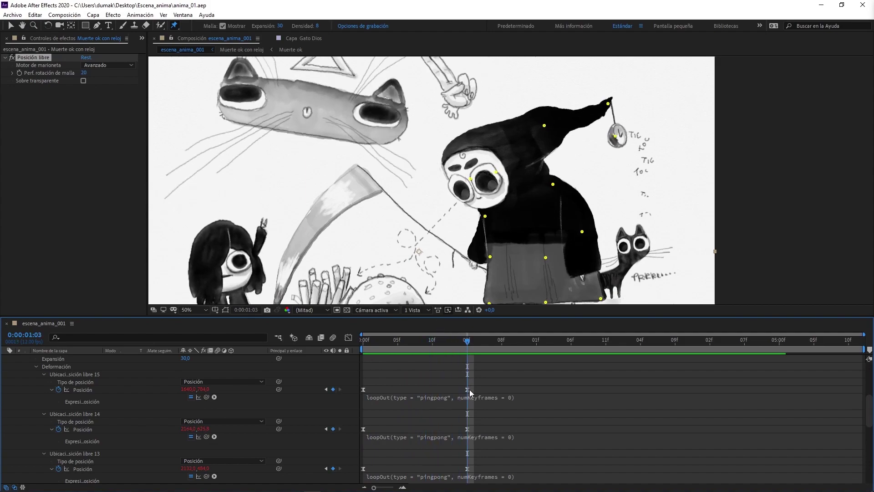
left_click(467, 389)
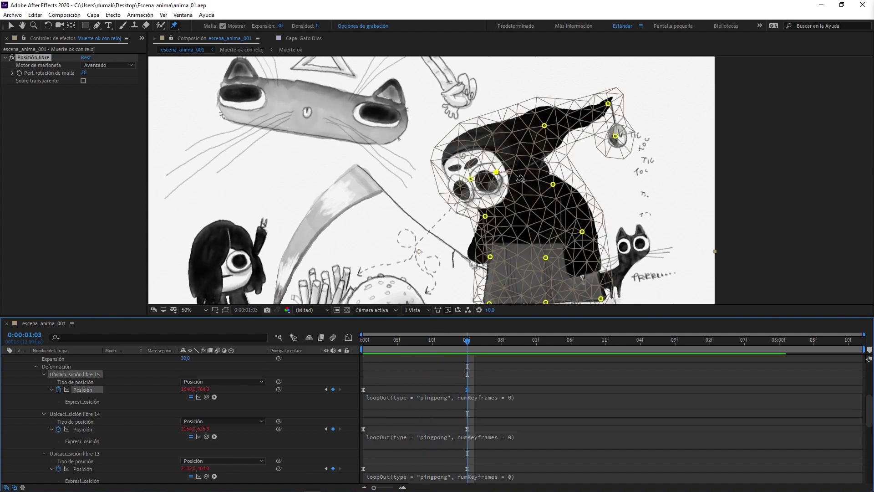
key("z")
left_click(496, 187)
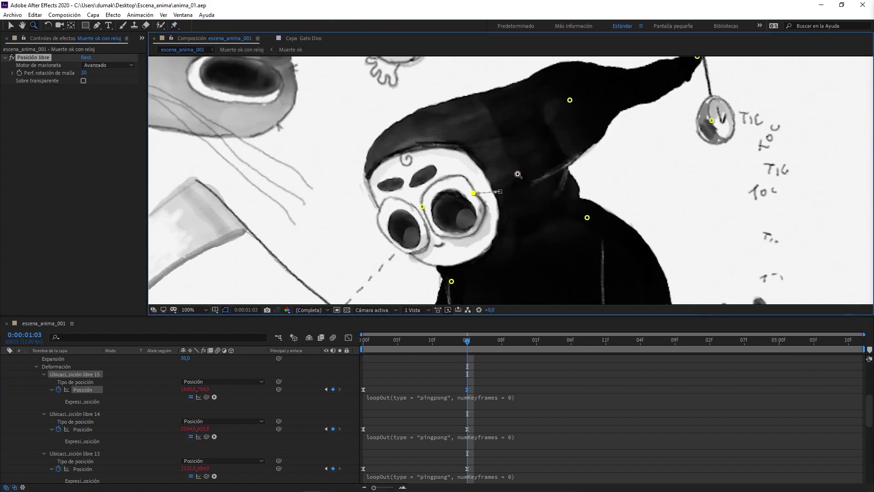
left_click(494, 191)
key("v")
mouse_move(482, 187)
left_mouse_down()
mouse_move(520, 190)
mouse_move(484, 177)
left_mouse_up()
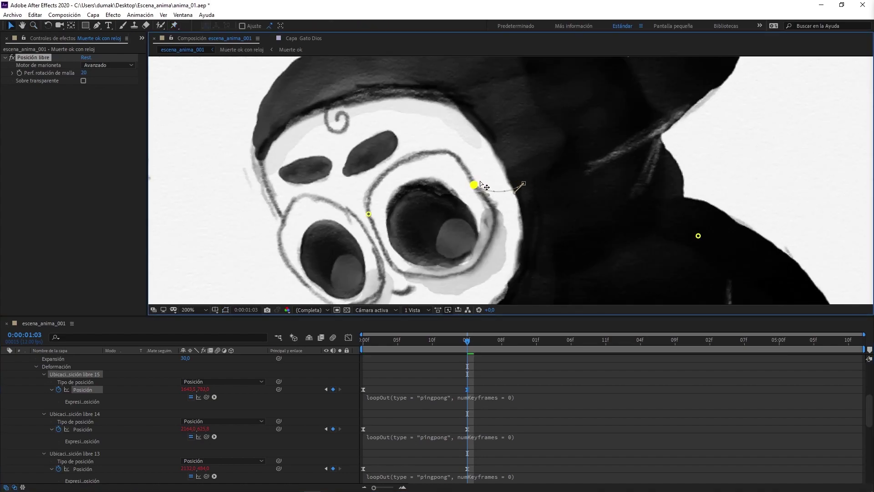
key("comma")
key("comma")
key("comma")
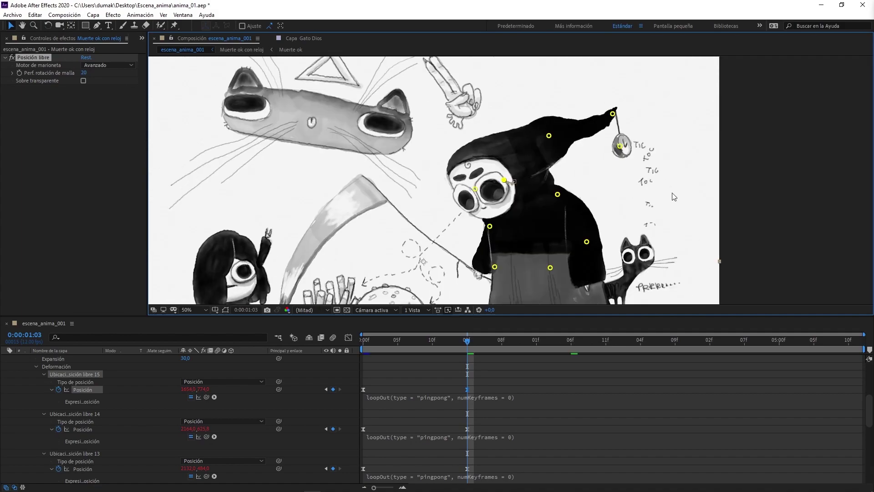
key("space")
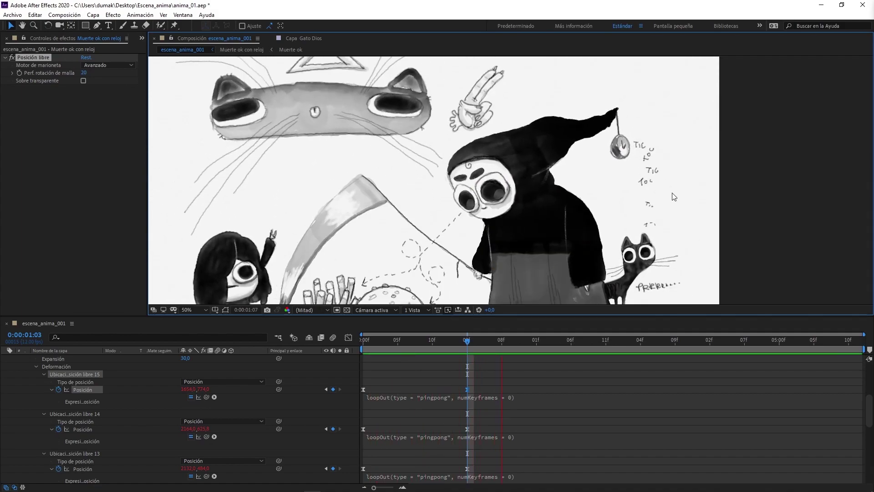
key("space")
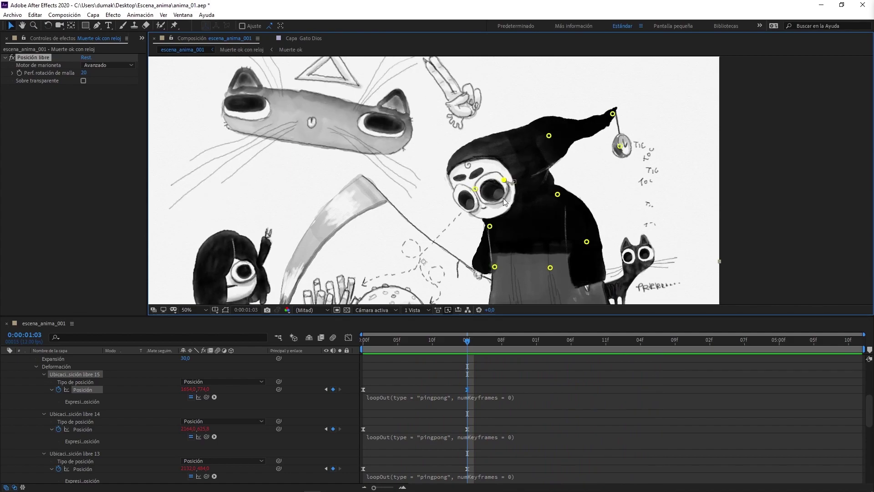
scroll(504, 198, "down", 2)
left_click(644, 193)
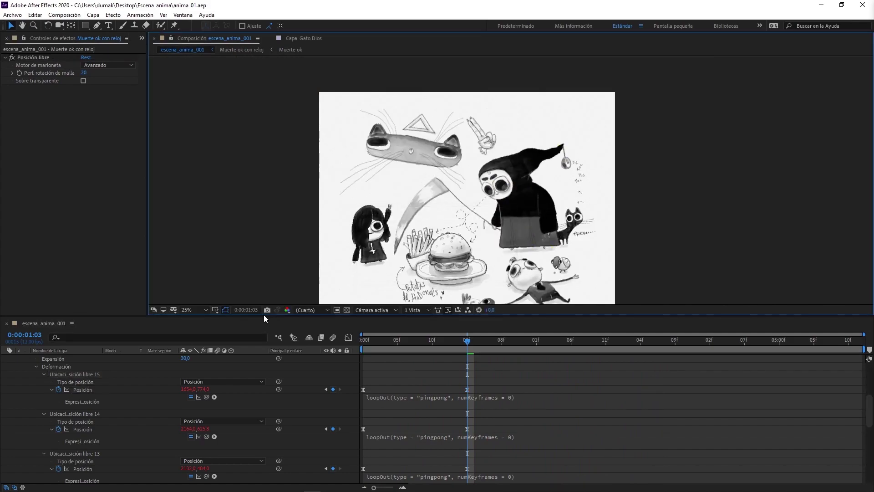
Enlarge and reframe the composition view, change its magnification, and preview the animation
left_click_drag(262, 321, 247, 355)
key("h")
left_click_drag(296, 243, 264, 201)
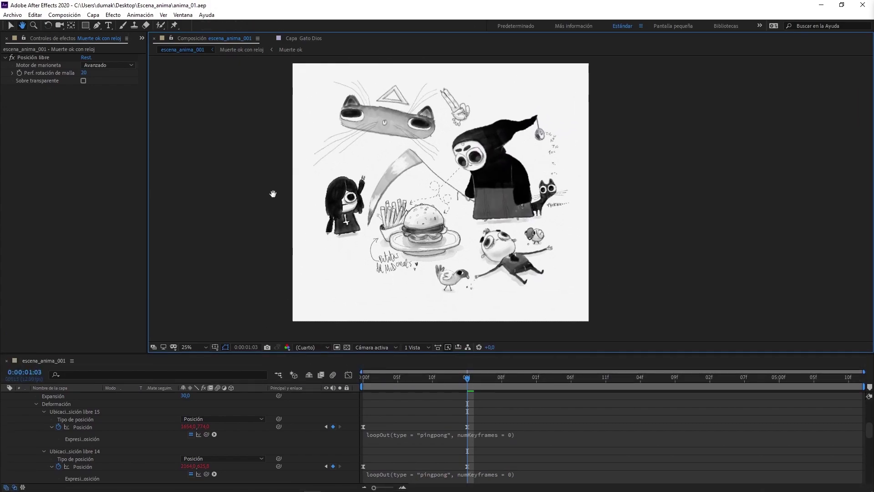
key("v")
left_click_drag(391, 354, 174, 425)
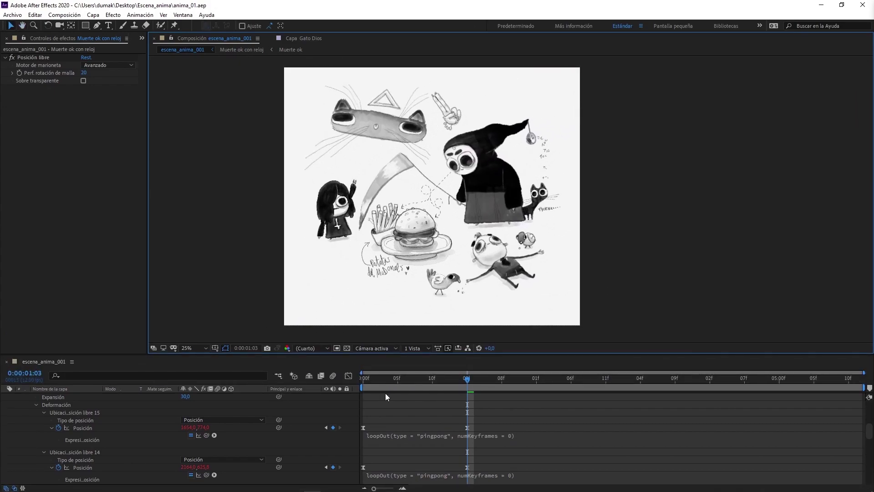
left_click(200, 412)
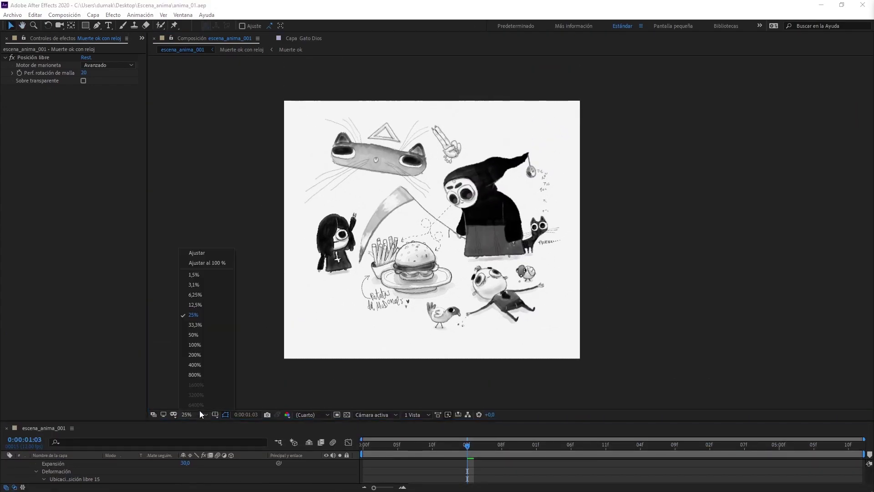
left_click(212, 263)
key("space")
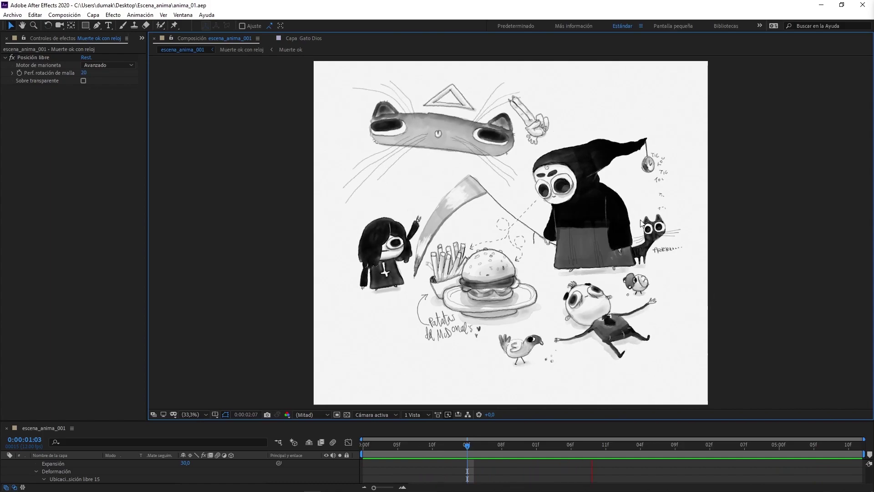
key("space")
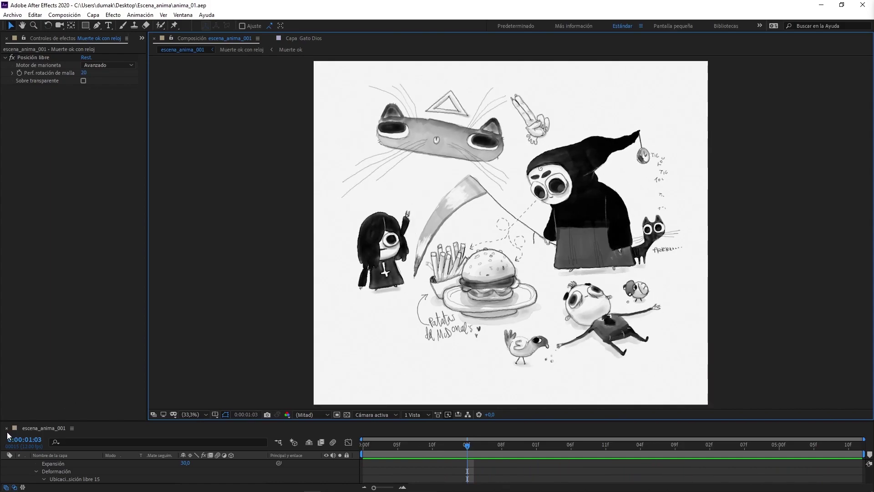
Pan the view, make the timeline taller, and collapse the reaper layer's puppet pin properties
key("h")
left_click_drag(537, 253, 486, 248)
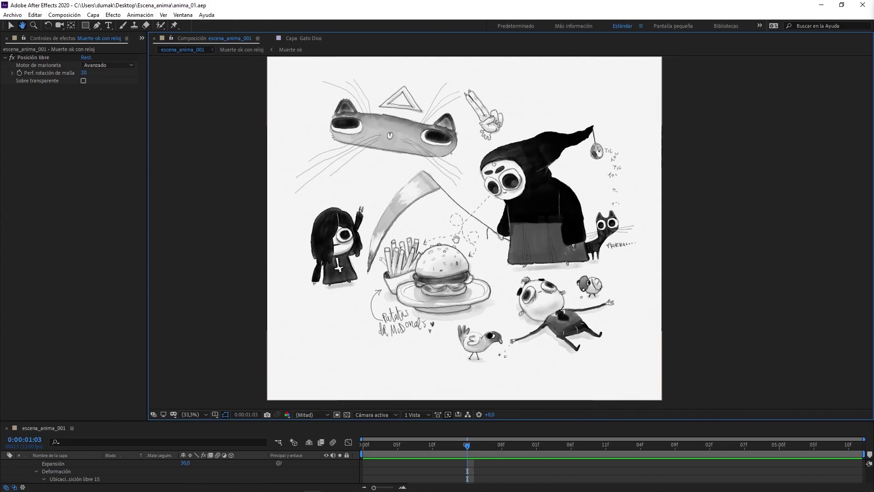
scroll(492, 219, "up", 3)
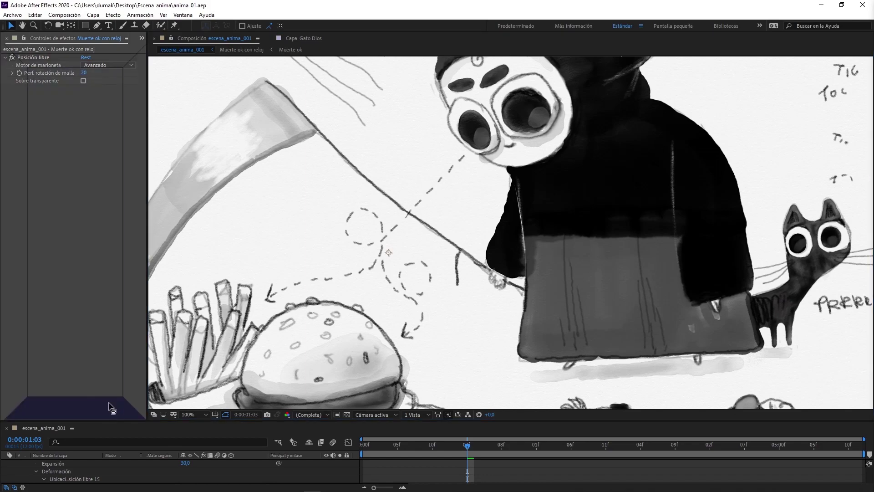
left_click_drag(113, 420, 126, 314)
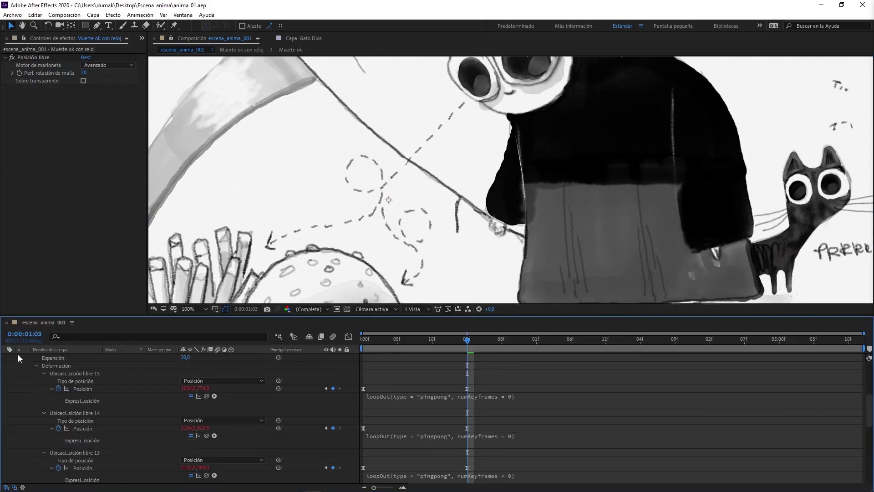
left_click(6, 412)
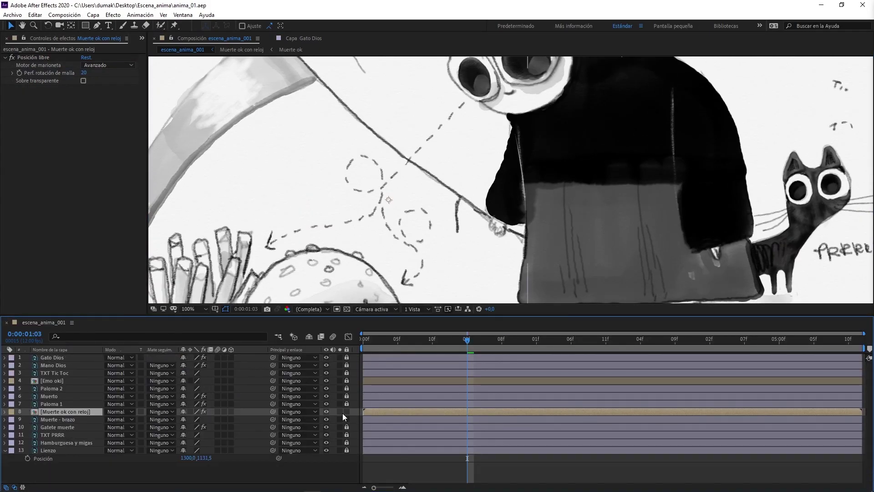
Lock the Muerte ok con reloj layer and select the Muerte - brazo arm layer
left_click(346, 411)
left_click(59, 420)
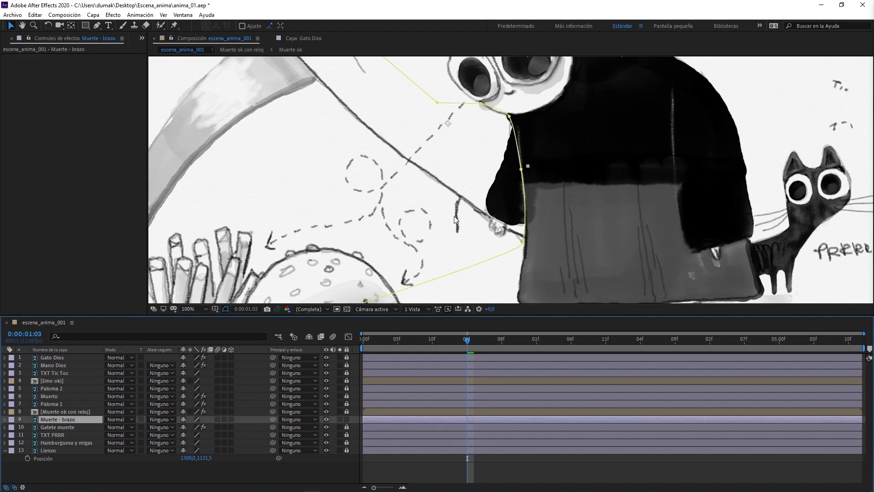
scroll(470, 169, "down", 2)
scroll(449, 183, "down", 1)
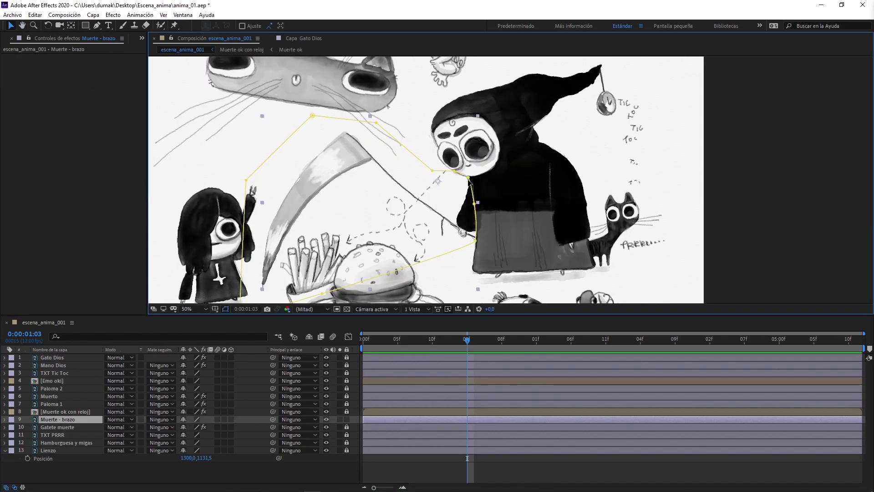
left_click_drag(416, 180, 405, 181)
left_click(71, 26)
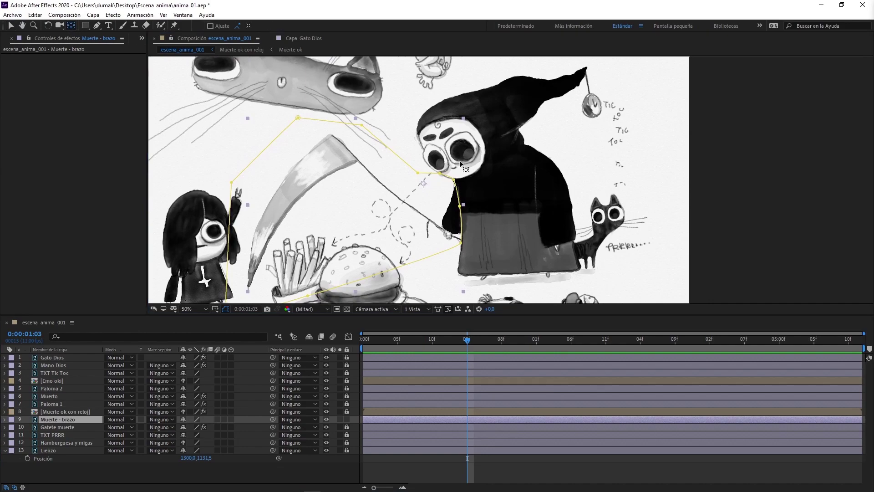
Precompose Muerte - brazo into a new composition named 'Muerte - brazo ok'
key("ctrl+shift+c")
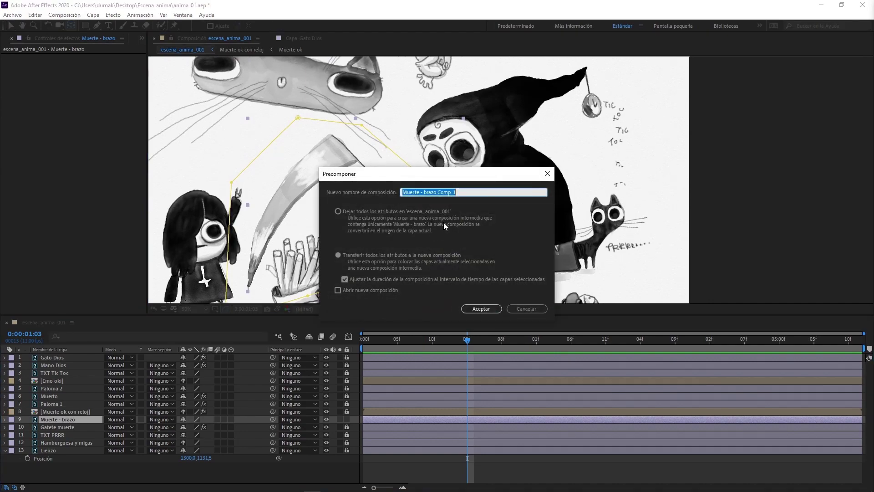
left_click(438, 191)
key("shift+End")
type("ok")
key("Return")
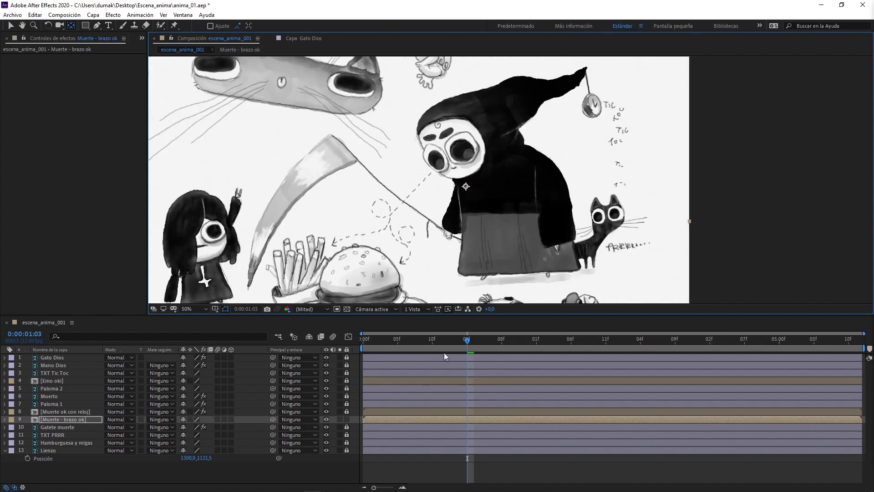
left_click_drag(465, 341, 358, 348)
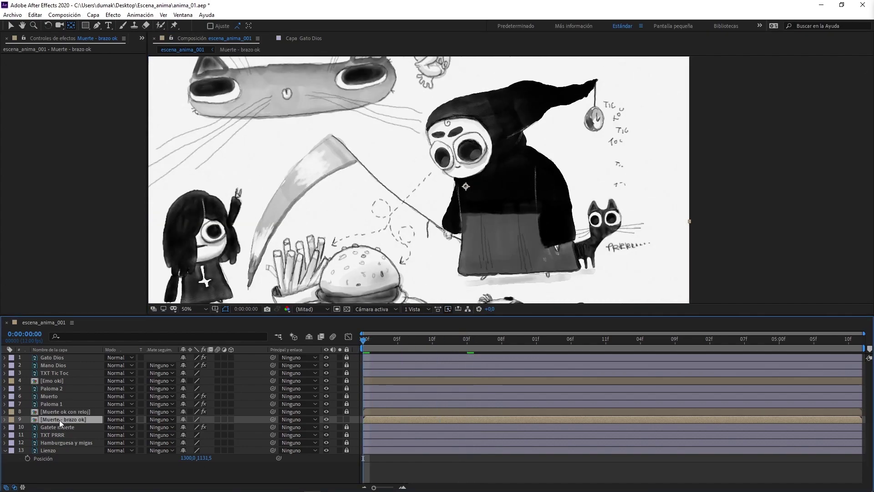
Keyframe the arm's rotation at 0:00 with a slight negative tilt and add a keyframe at 1:03
key("r")
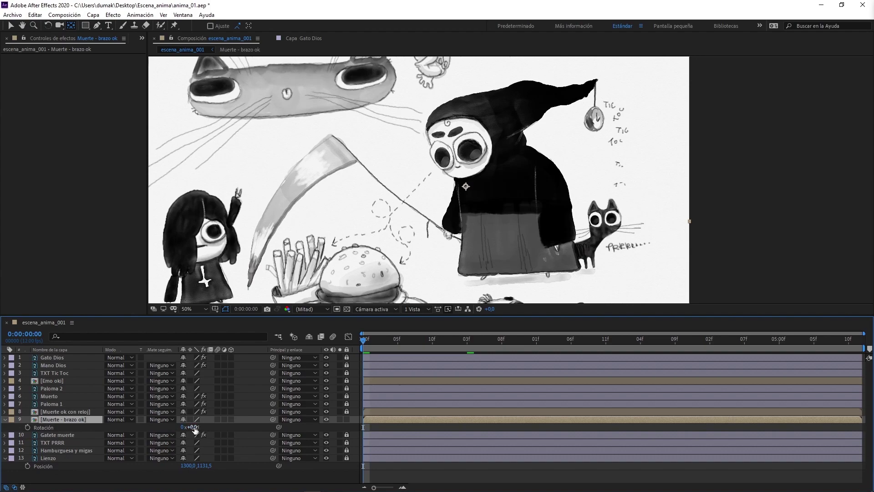
left_click(27, 427)
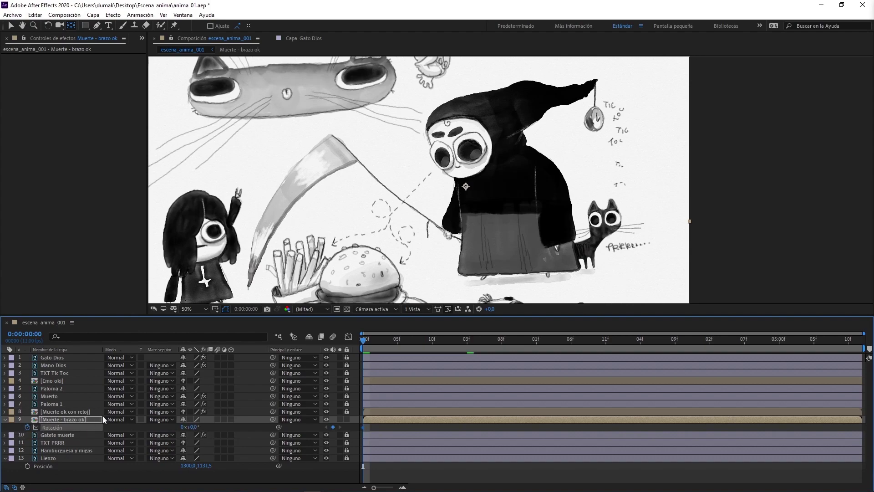
left_click_drag(195, 427, 187, 427)
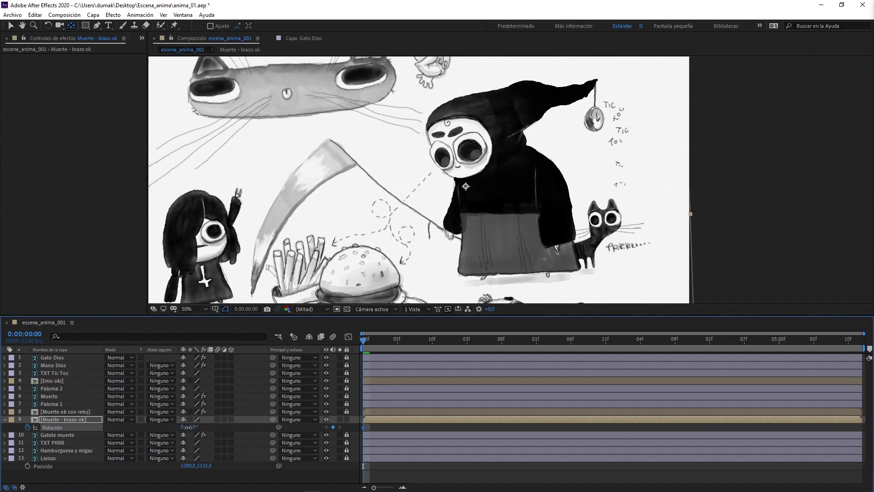
left_click_drag(377, 341, 467, 342)
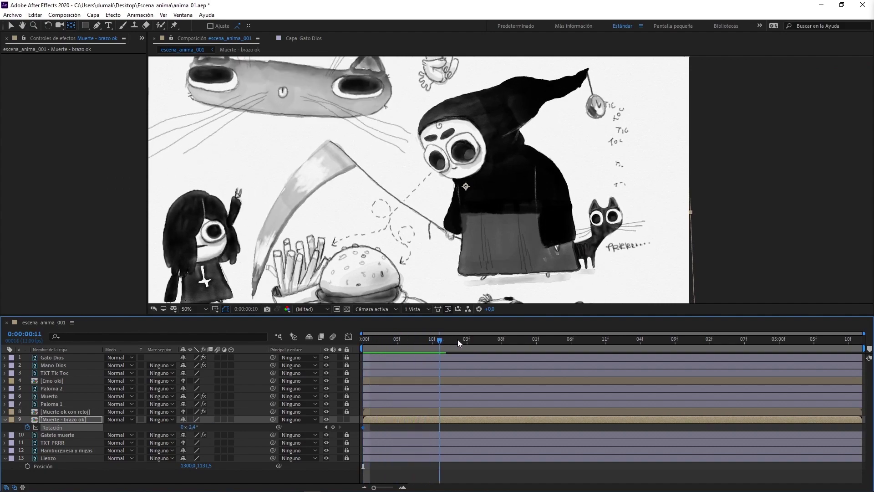
left_click_drag(198, 427, 246, 409)
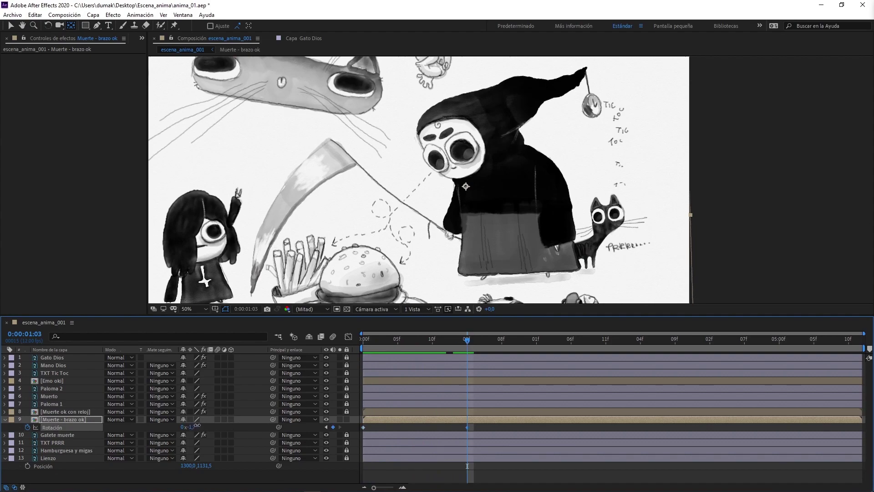
key("ctrl+z")
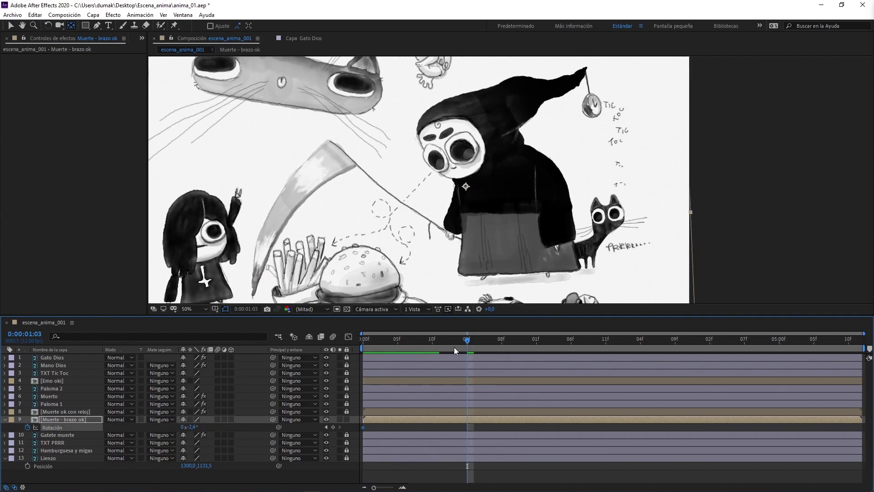
left_click(333, 427)
key("space")
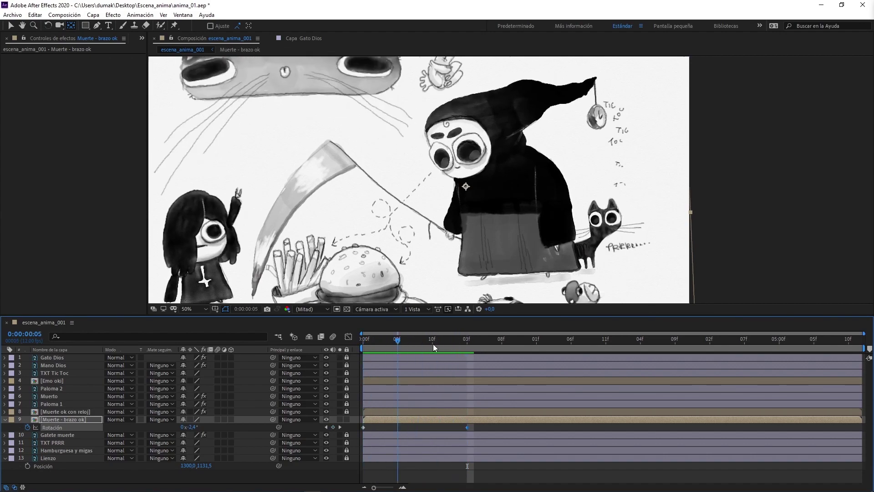
key("space")
Set the arm's rotation to 0° at 1:03 and -1° at the start
key("k")
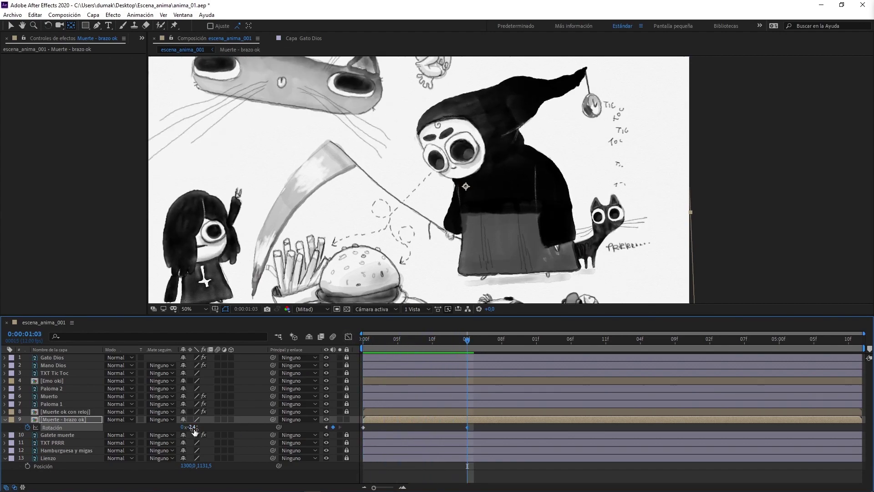
left_click(196, 427)
type("0")
key("Return")
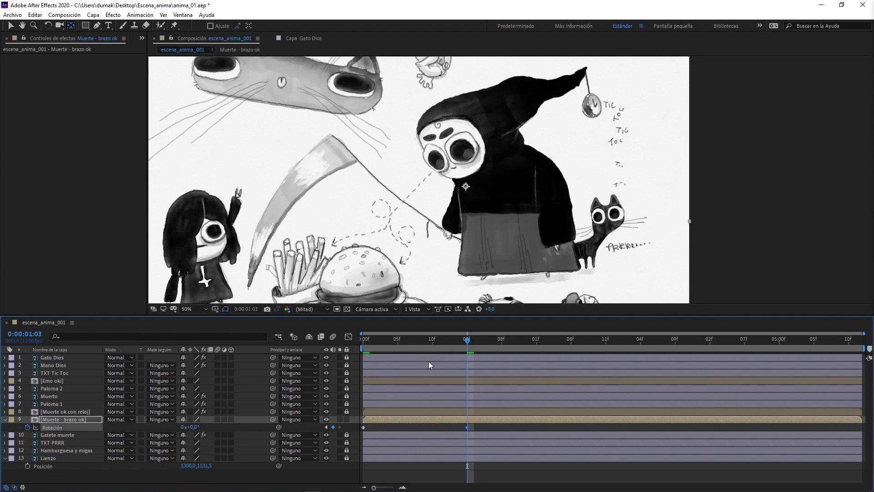
key("Home")
left_click_drag(189, 429, 190, 428)
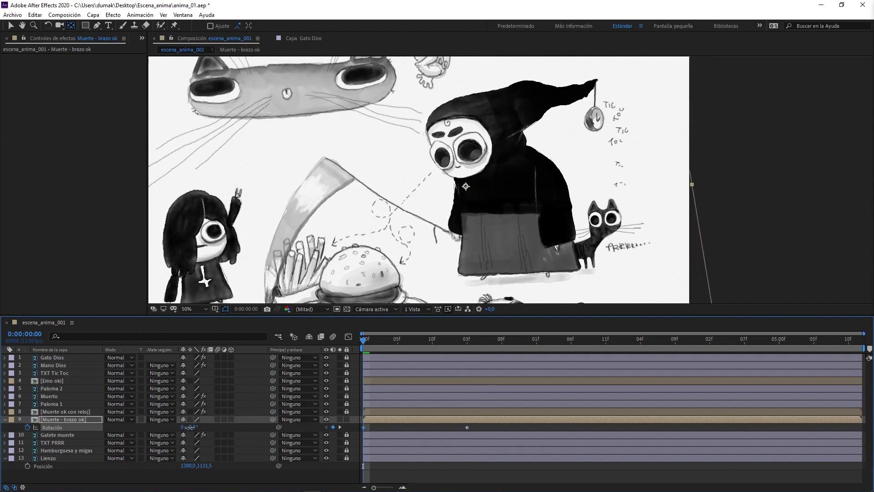
key("space")
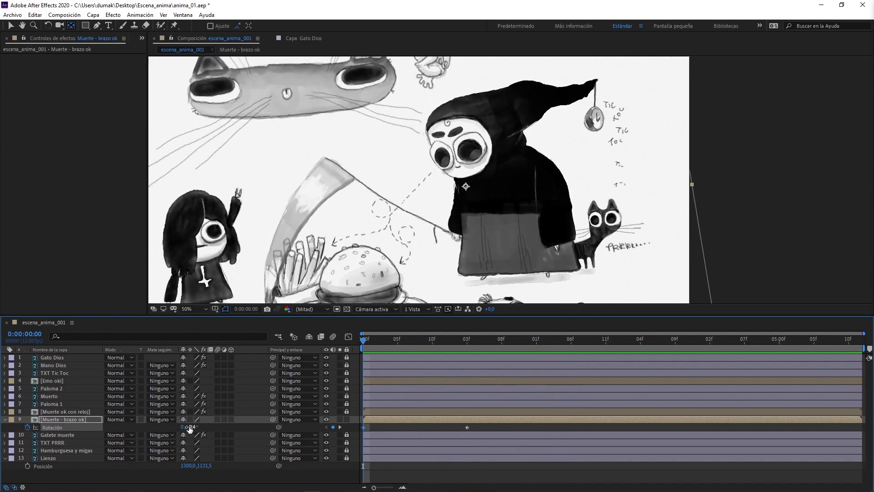
left_click(190, 428)
type("-1")
key("Return")
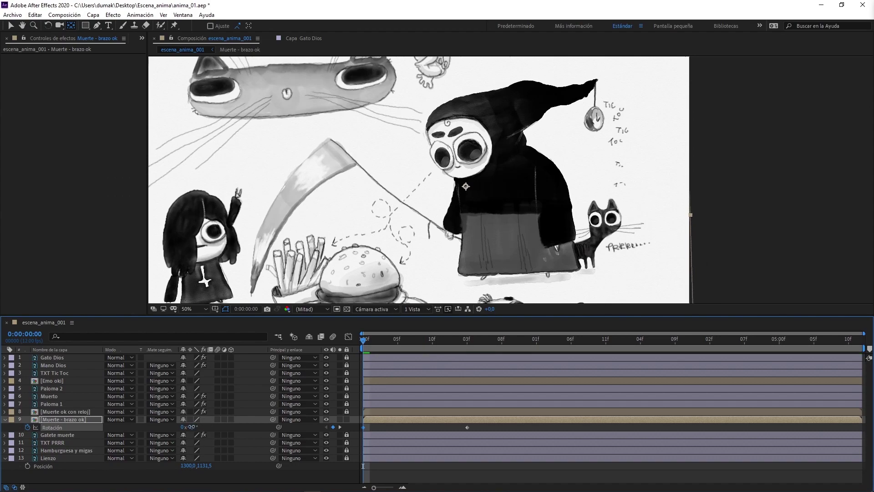
Scrub through the arm swing and Easy Ease both rotation keyframes
left_click(377, 339)
left_click_drag(385, 343, 467, 335)
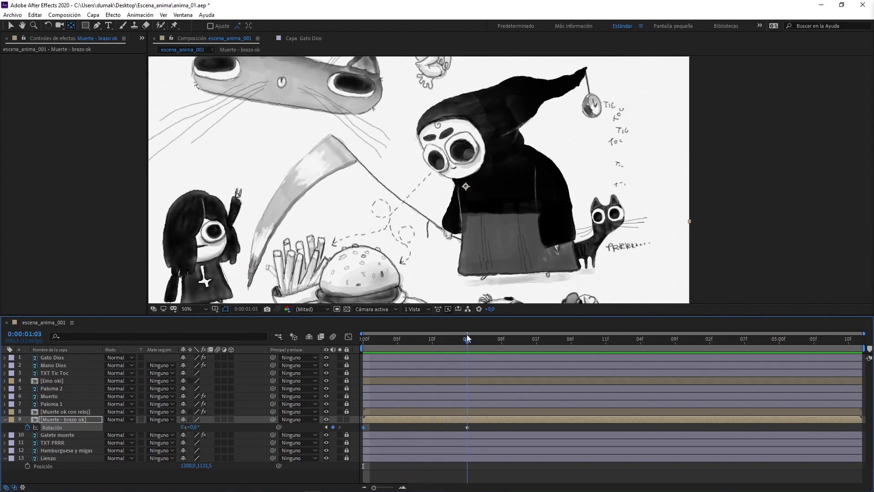
left_click_drag(487, 423, 360, 433)
key("F9")
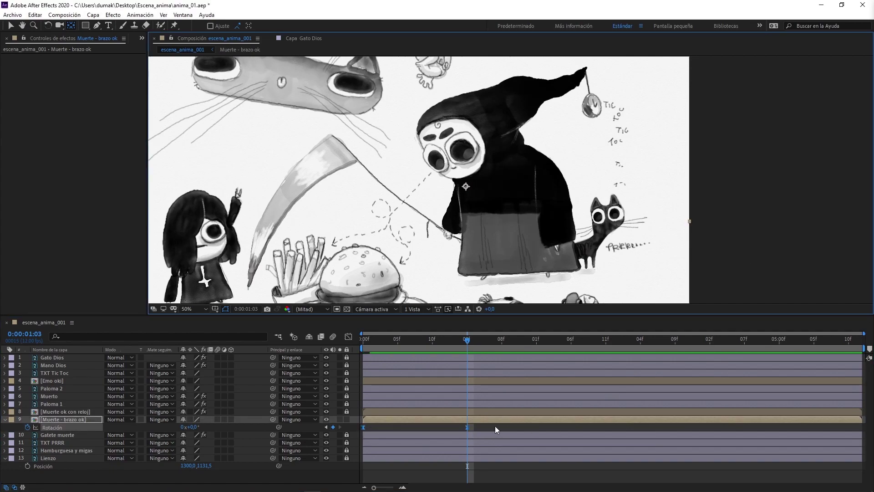
Put loopOut(type = "pingpong", numKeyframes = 0) on the arm's Rotation, save, and preview the sway
left_click(27, 427, "alt")
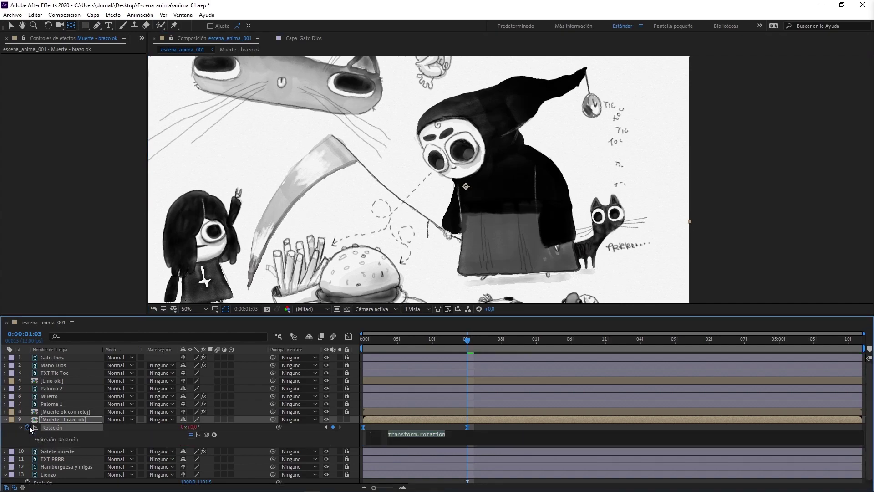
key("ctrl+v")
key("ctrl+s")
left_click(800, 188)
key("space")
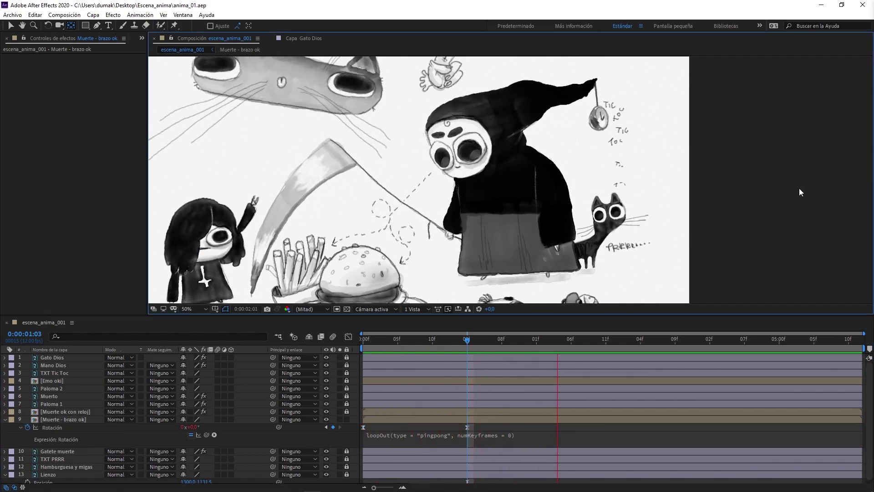
key("space")
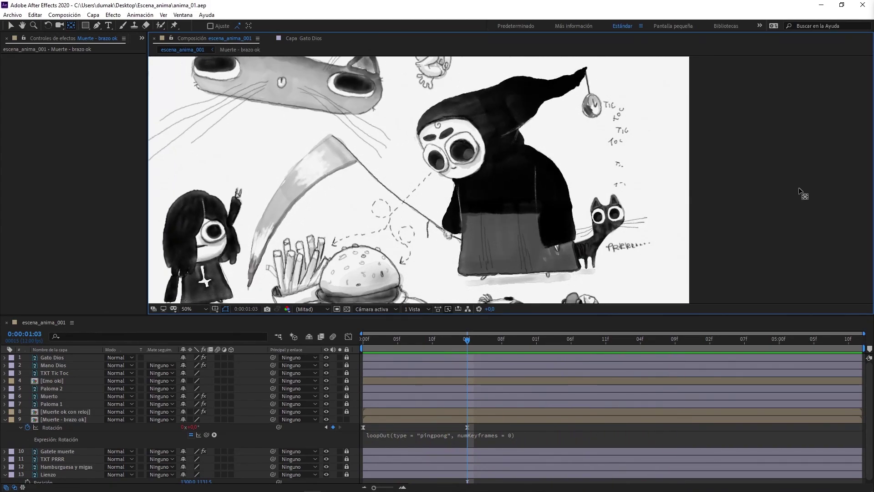
key("space")
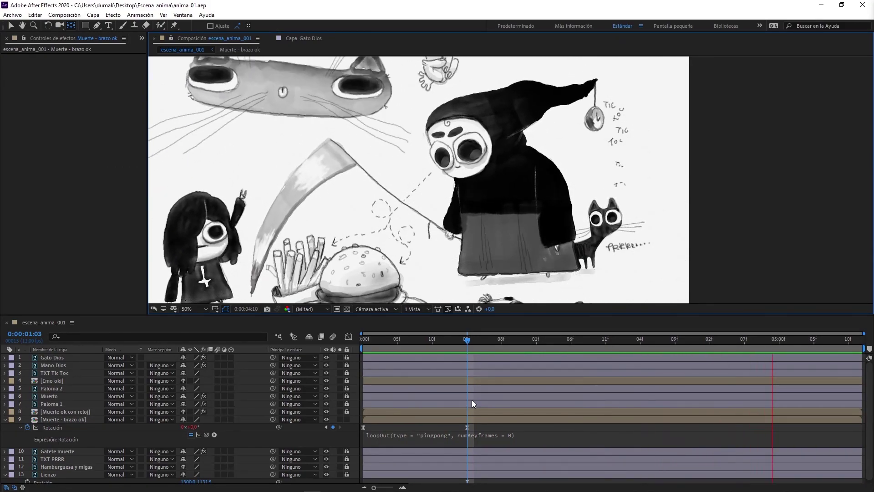
key("space")
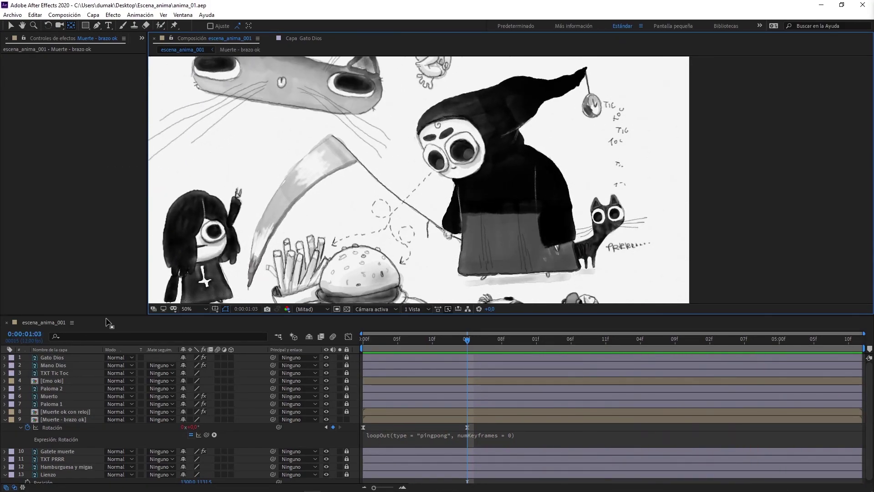
left_click_drag(105, 315, 105, 364)
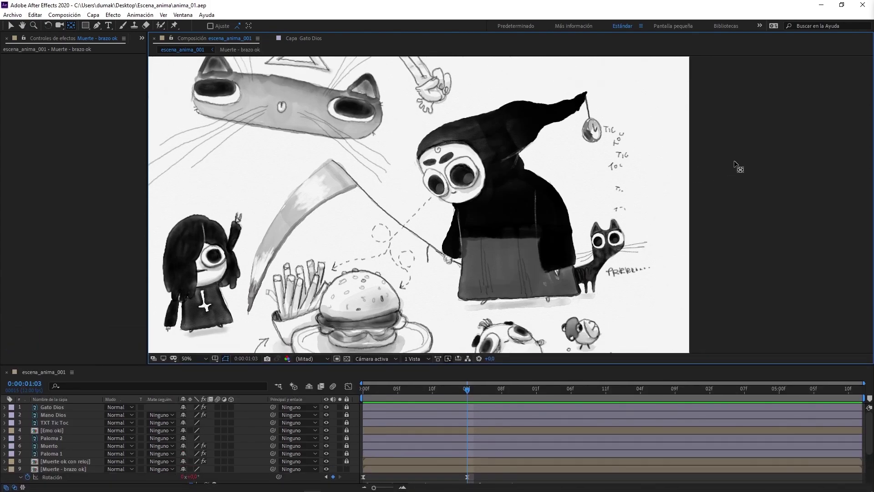
Adjust the viewer zoom and hide the arm layer's Rotation row
scroll(734, 161, "down", 2)
key("z")
left_click(527, 132, "alt")
left_click(530, 159)
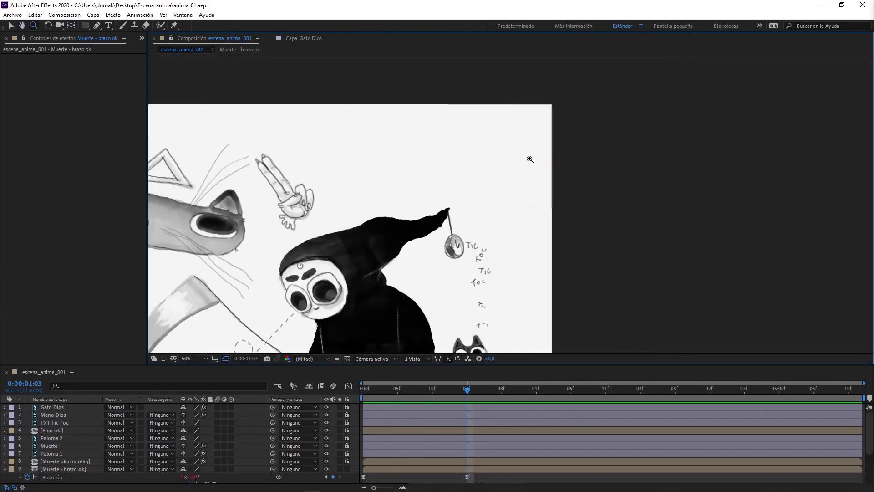
key("v")
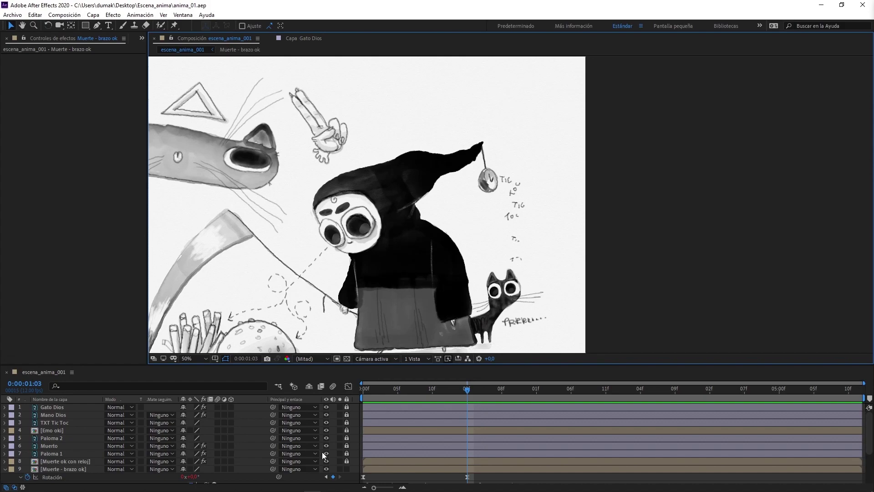
key("r")
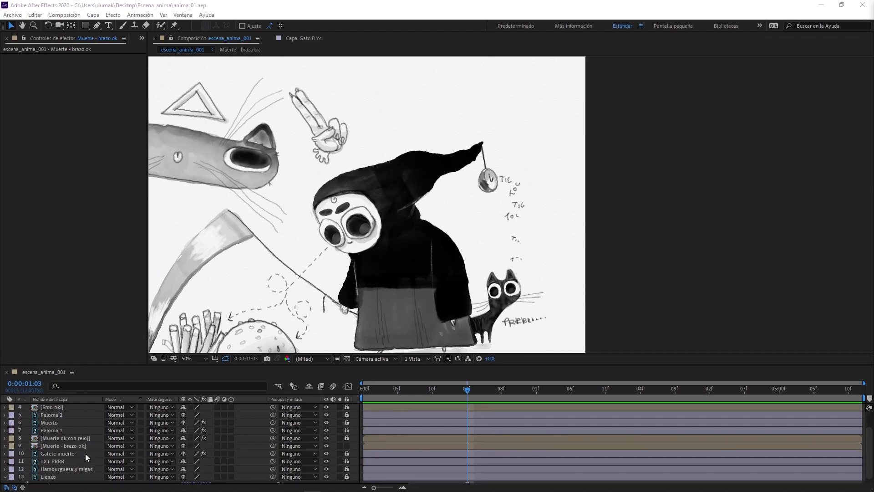
Enlarge the timeline to list all 13 layers, preview the scene, and select Paloma 1
left_click_drag(82, 366, 82, 308)
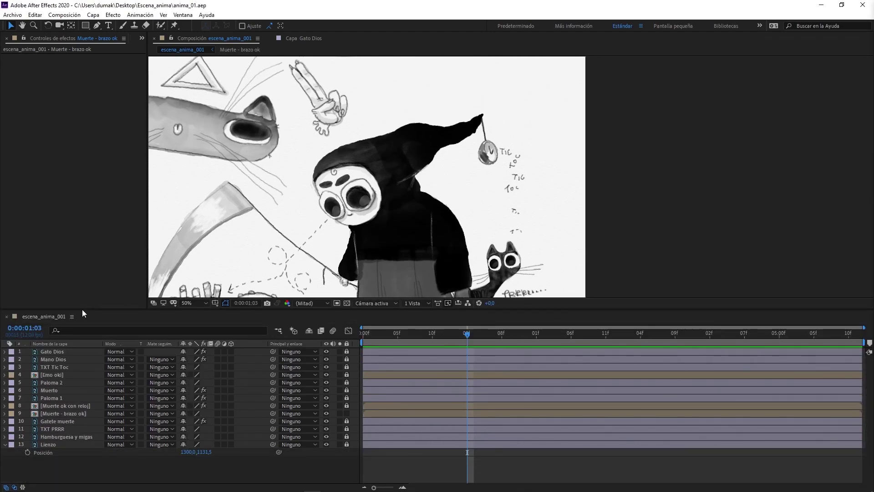
scroll(408, 152, "down", 2)
key("space")
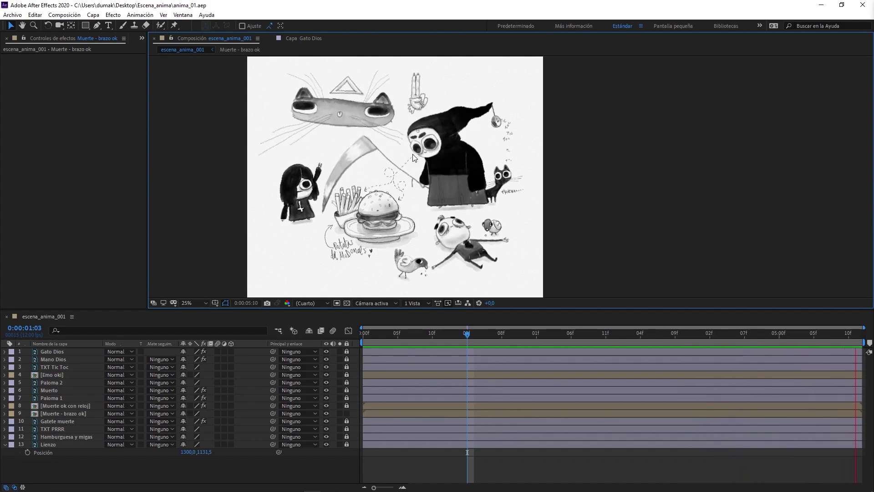
key("space")
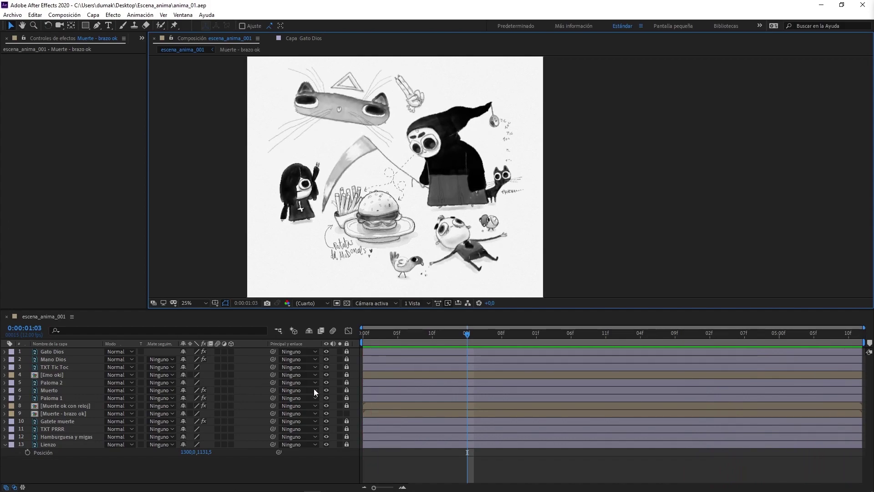
left_click(348, 414)
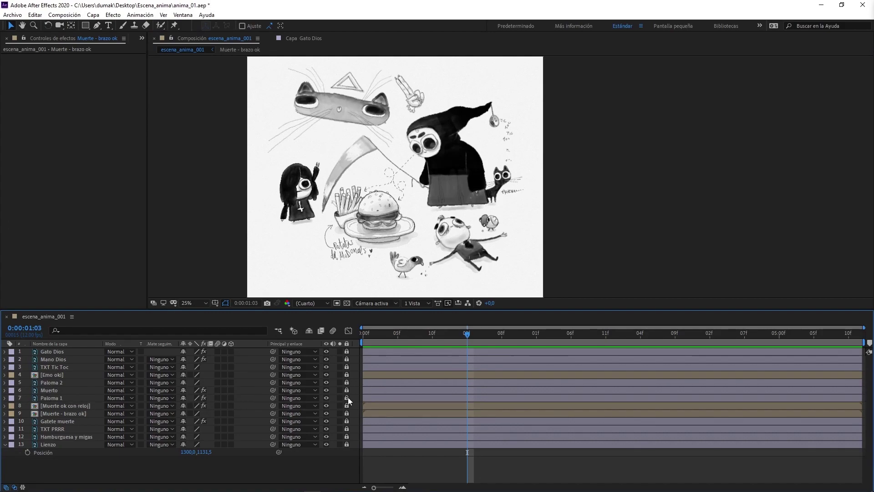
left_click(46, 398)
Tilt the Paloma 1 pigeon to 3° rotation
left_click_drag(467, 334, 406, 336)
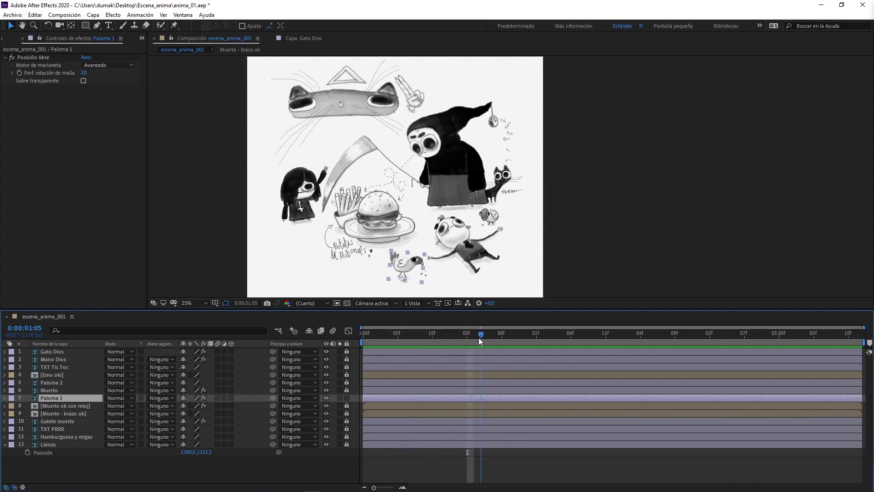
left_click_drag(161, 310, 150, 358)
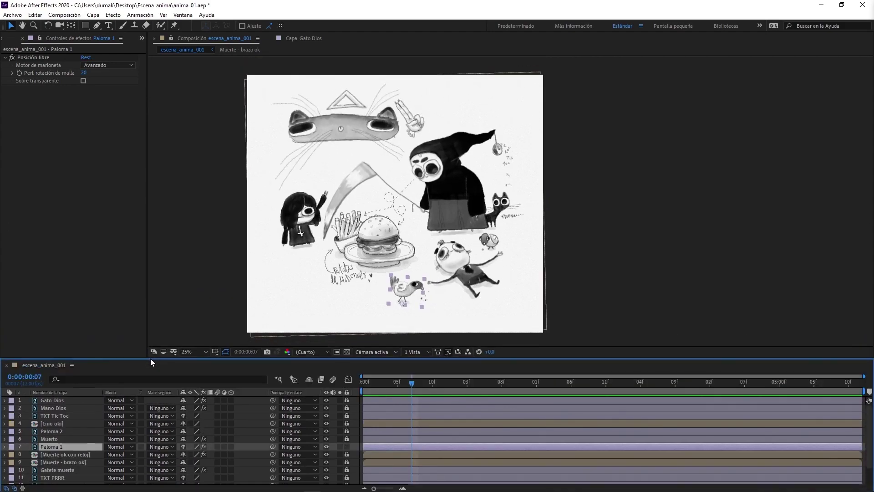
key("p")
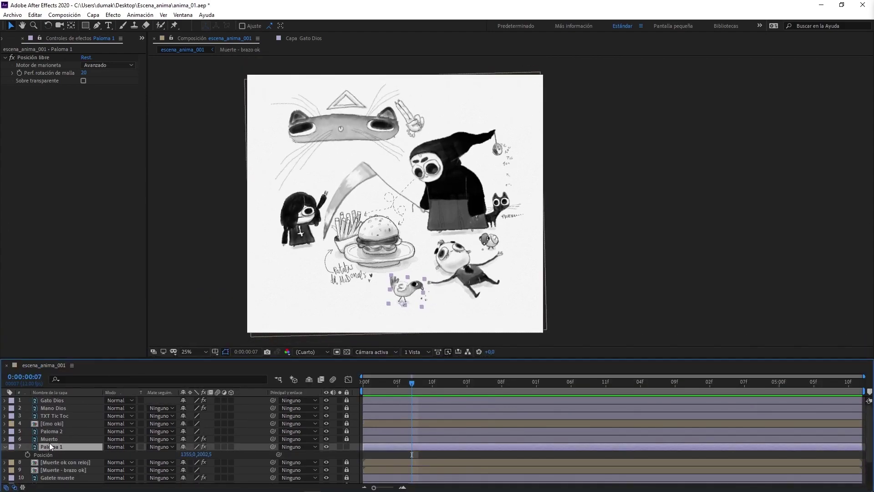
key("r")
left_click_drag(192, 454, 200, 450)
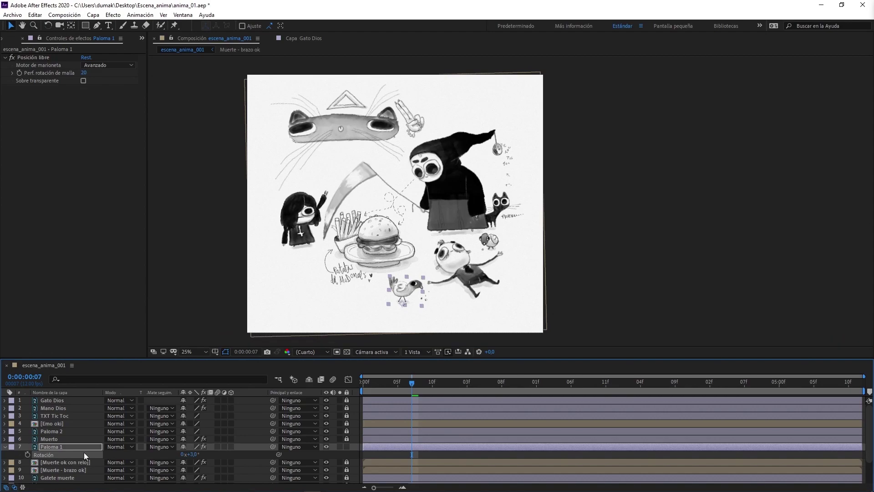
left_click(193, 454)
key("Return")
left_click(363, 382)
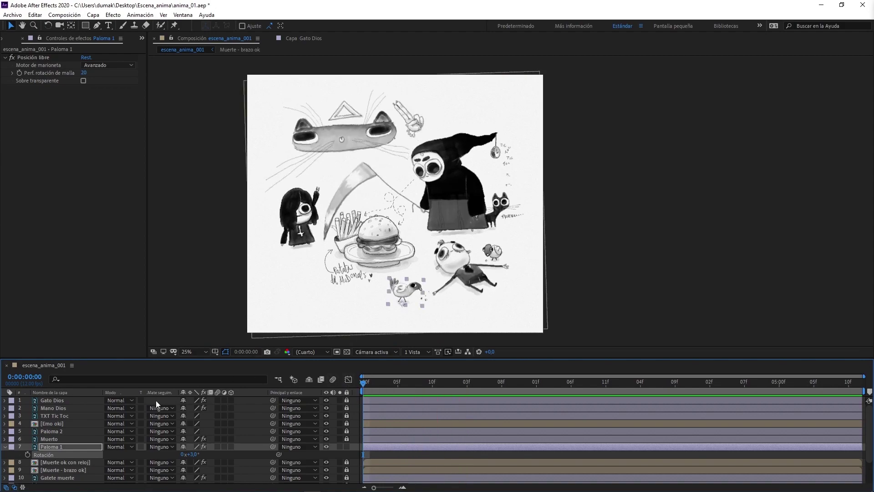
Scale Paloma 1 down to 87.4%
key("s")
left_click(27, 454)
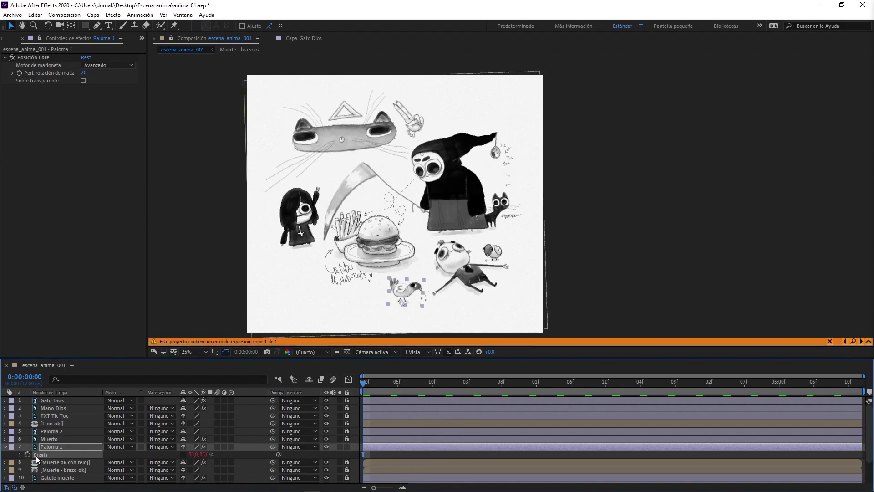
left_click(27, 454, "alt")
key("space")
left_click(92, 446)
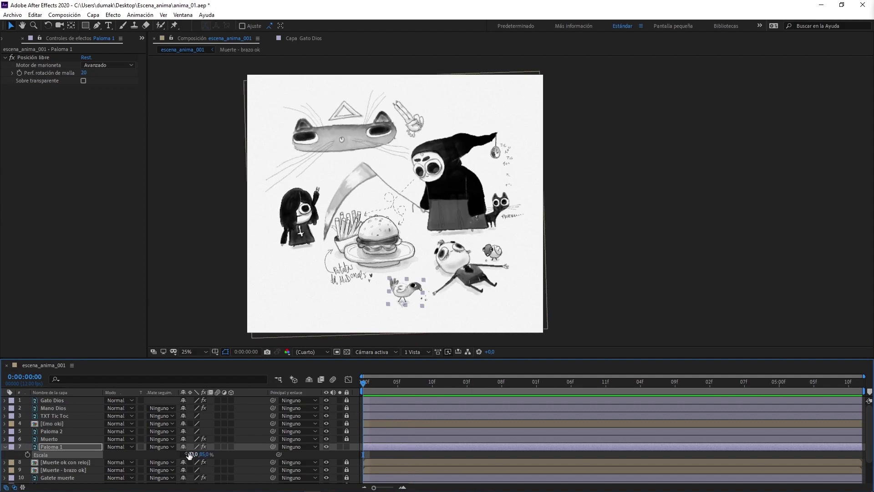
key("ctrl+z")
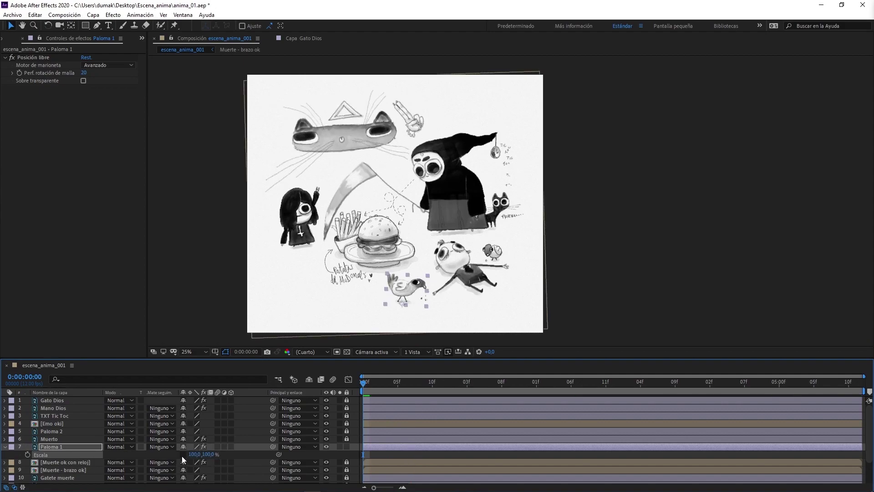
key("space")
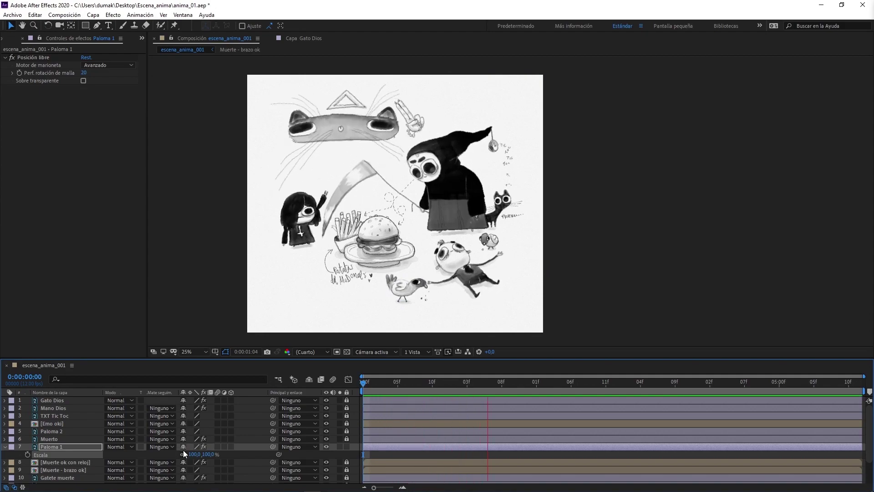
key("space")
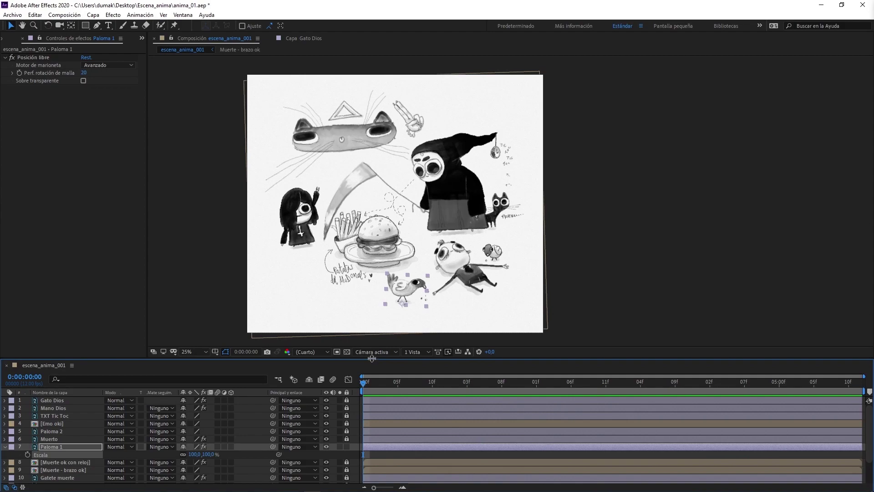
left_click_drag(371, 357, 363, 377)
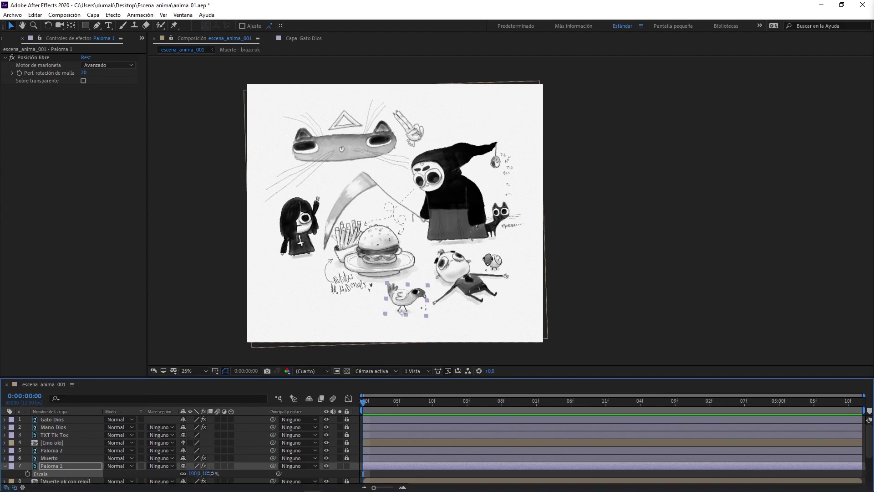
left_click_drag(196, 474, 146, 473)
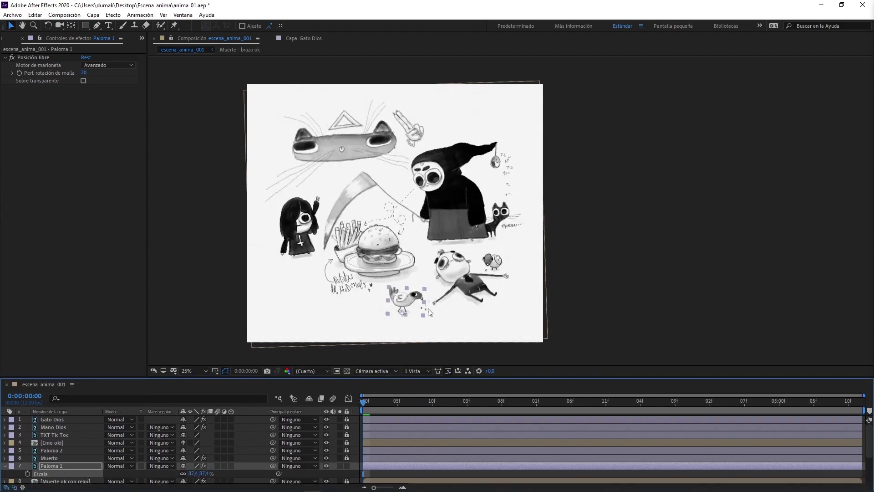
scroll(389, 357, "up", 2)
Zoom in on the pigeon and expand the Muerto layer's puppet effect to inspect its pins
key("z")
left_click(325, 250)
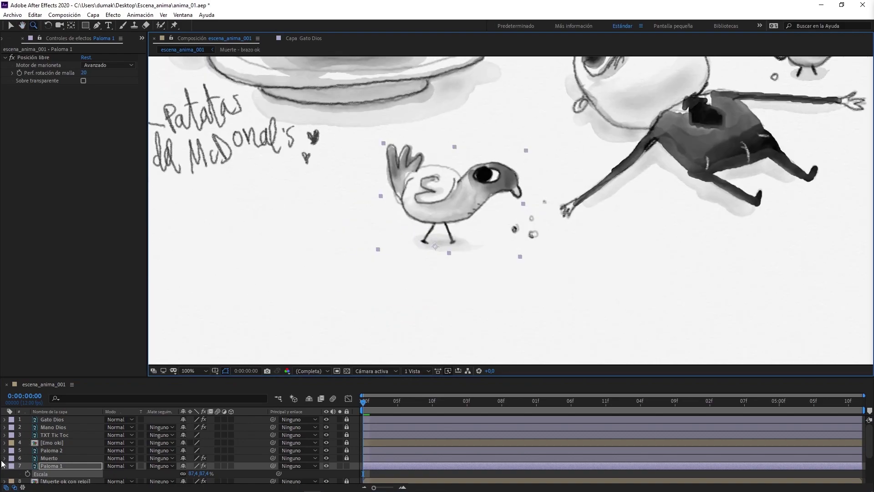
scroll(137, 398, "down", 3)
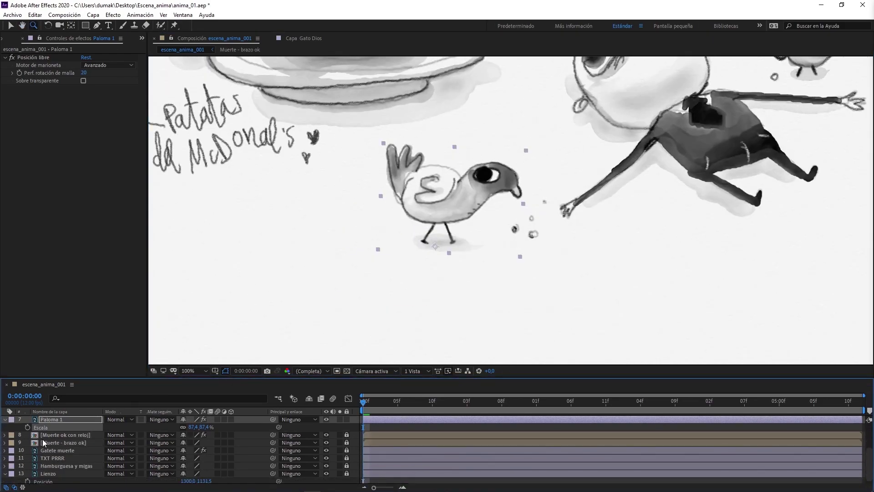
left_click(5, 424)
left_click(5, 417)
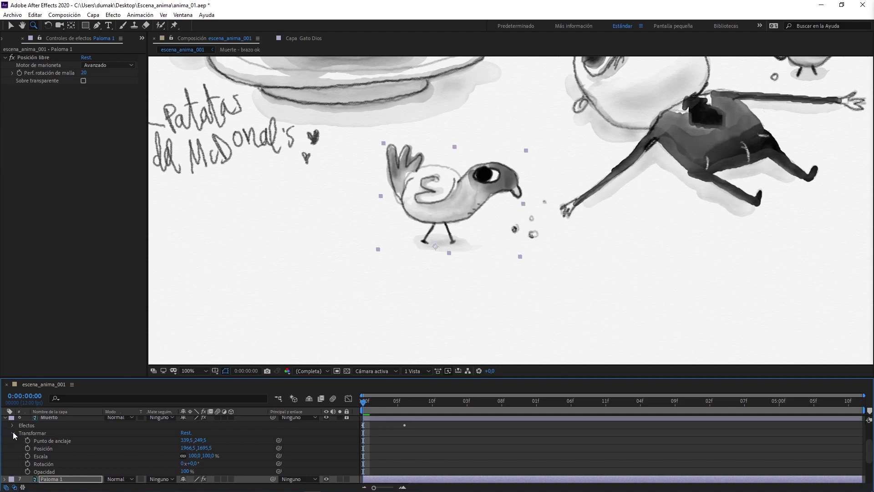
left_click(13, 433)
left_click(13, 425)
left_click(21, 433)
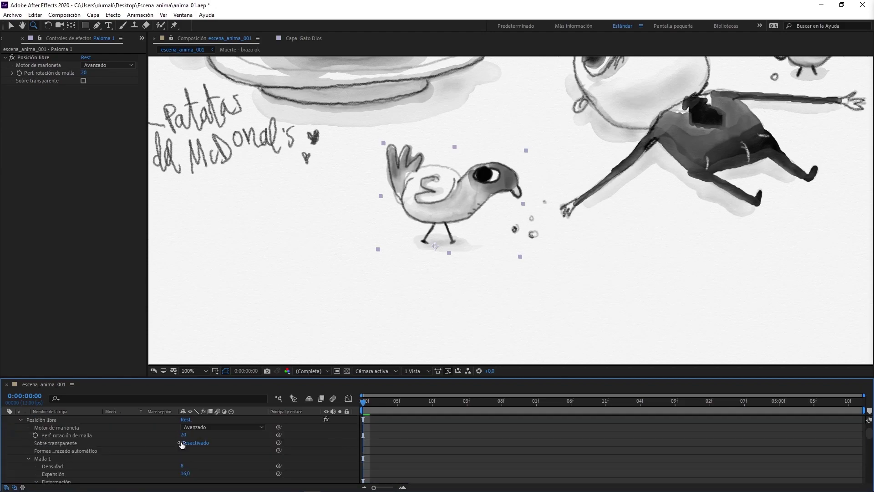
scroll(125, 458, "down", 1)
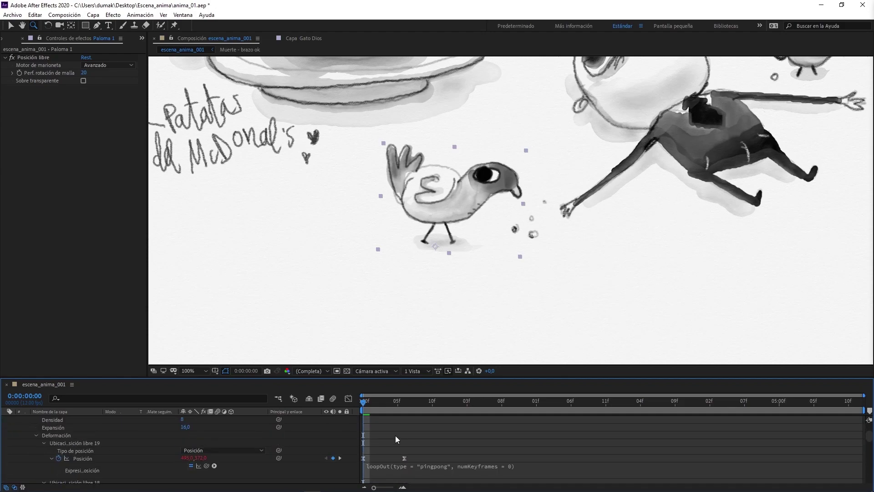
left_click(362, 458)
Select the pigeon layer, show its puppet mesh and pins, and preview the first frames
left_click(174, 25)
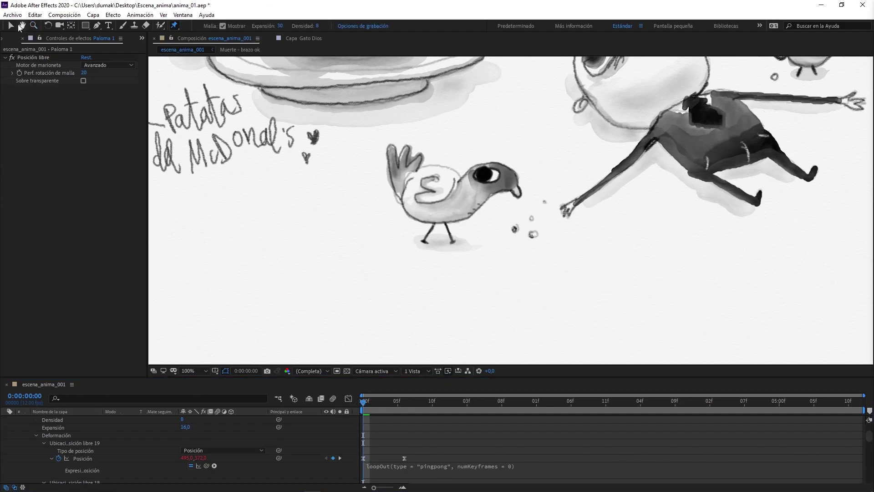
left_click(11, 26)
left_click(427, 182)
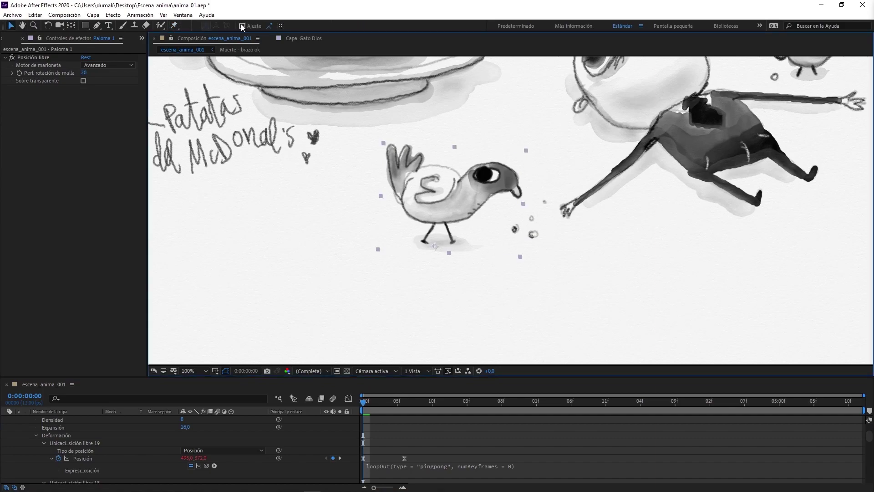
key("ctrl+p")
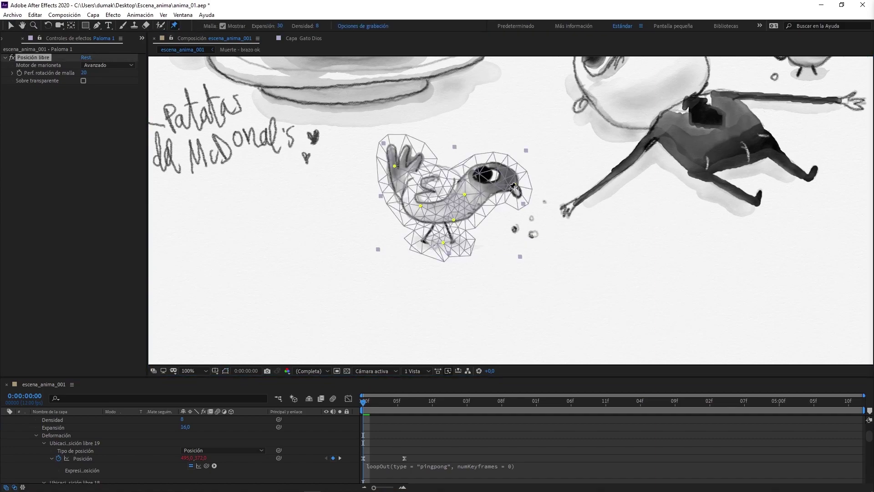
key("space")
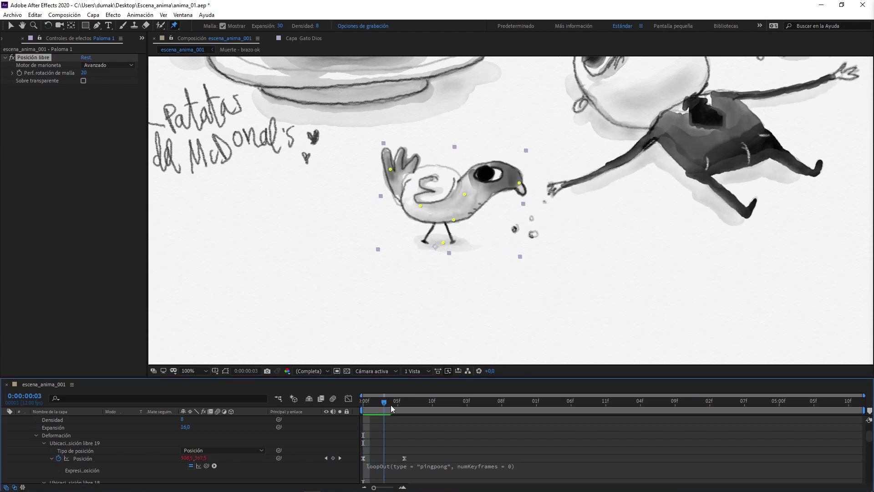
key("space")
left_click_drag(364, 409, 335, 408)
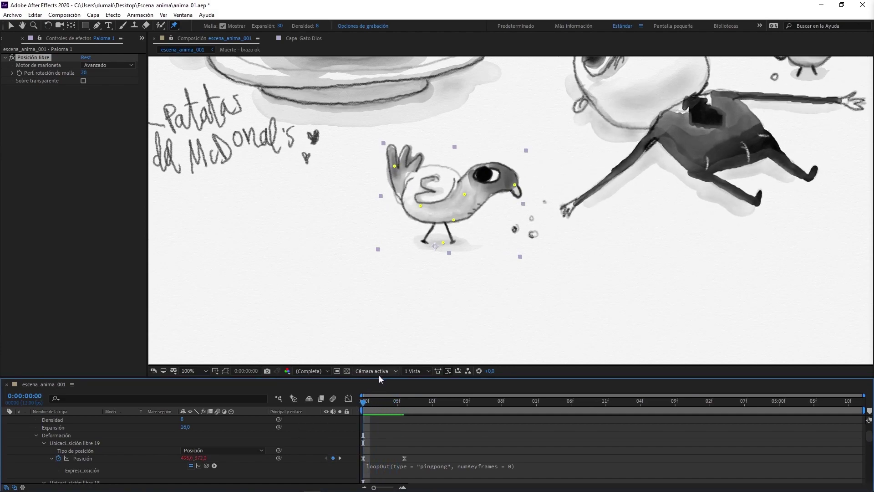
left_click_drag(382, 376, 375, 310)
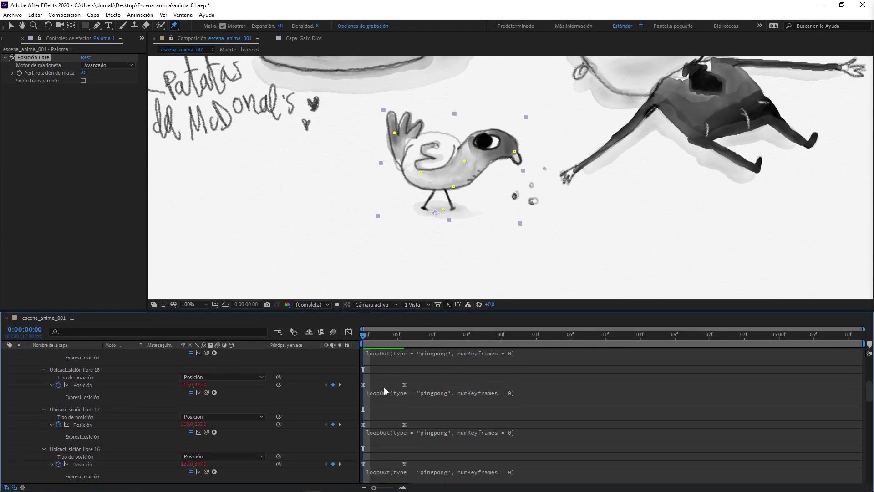
Collapse Muerto, select Paloma 1, and expand its Efectos to reach Posición libre
scroll(384, 387, "up", 1)
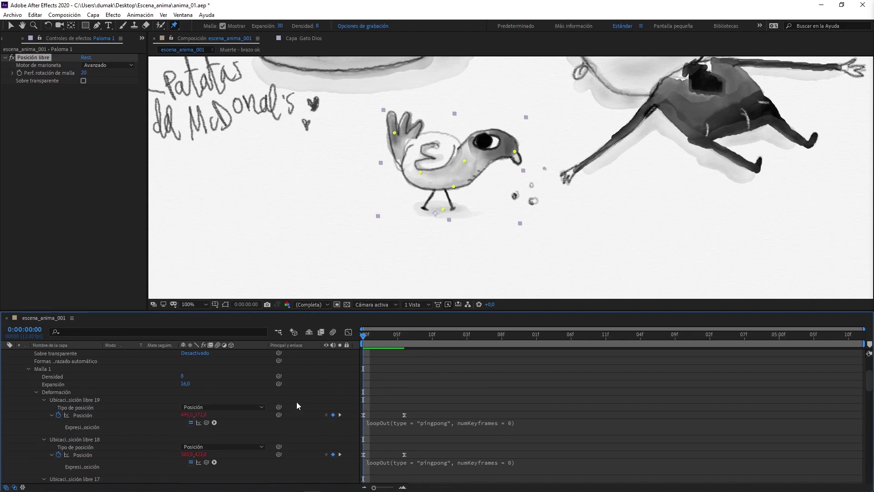
scroll(56, 371, "up", 2)
scroll(57, 378, "up", 1)
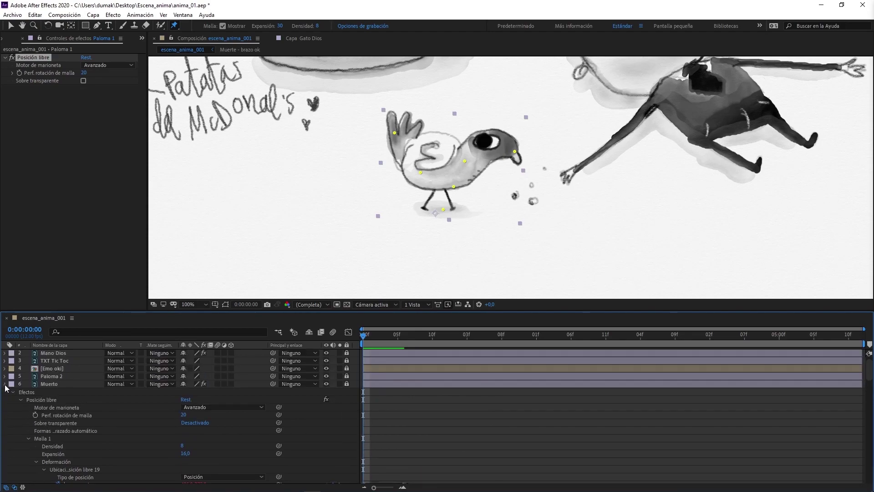
left_click(5, 384)
left_click(45, 399)
left_click(5, 399)
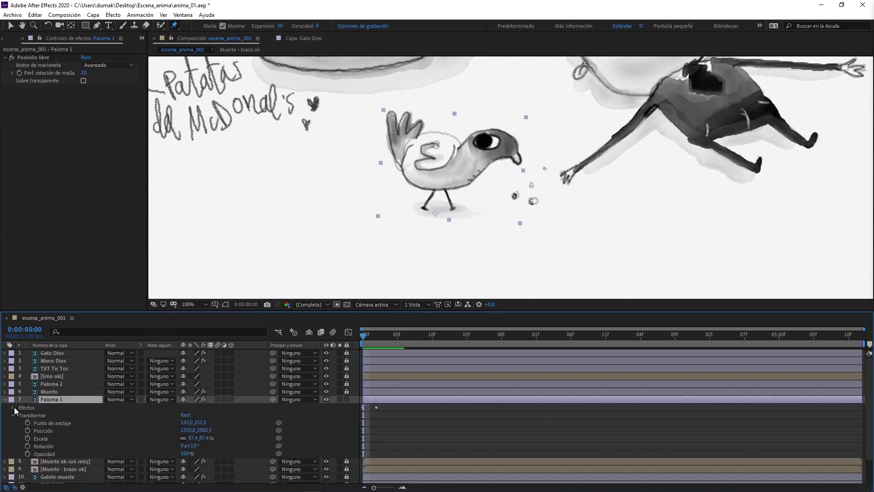
left_click(13, 408)
left_click(13, 408)
Expand Posición libre and Malla 1, and zoom the time ruler to single frames
left_click(20, 415)
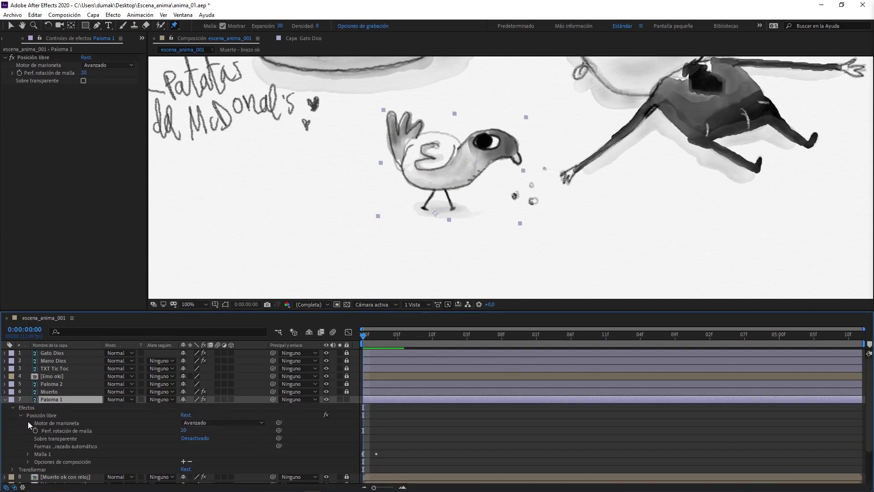
left_click(28, 455)
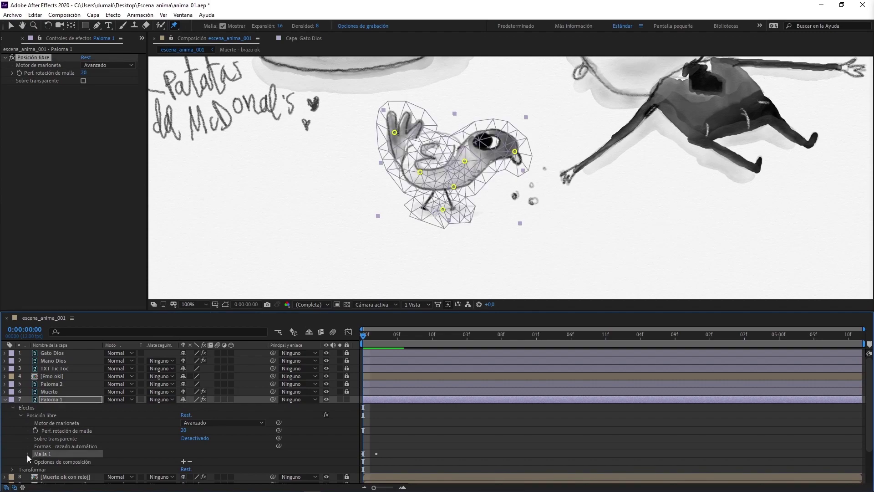
left_click(54, 454)
scroll(724, 396, "down", 3)
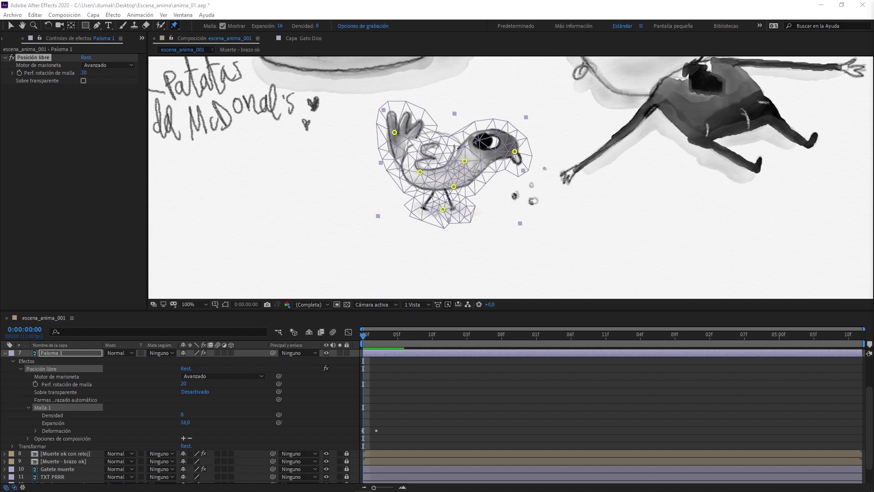
left_click(463, 4)
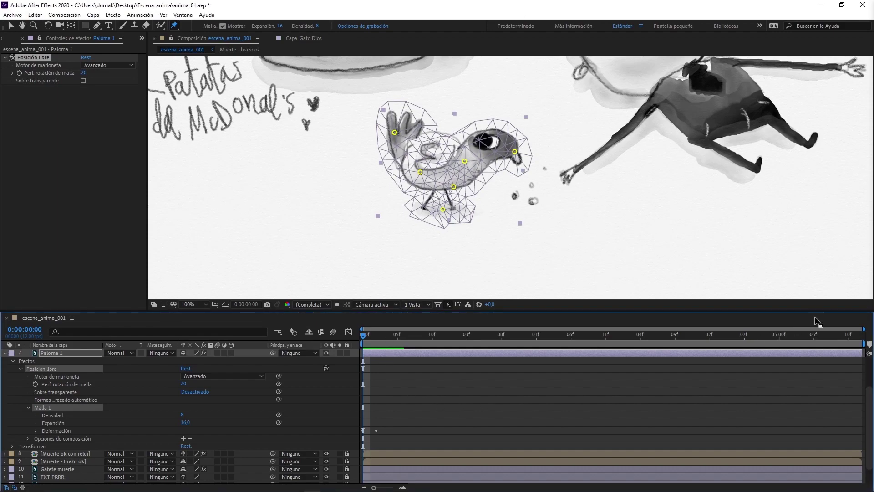
left_click_drag(848, 327, 469, 327)
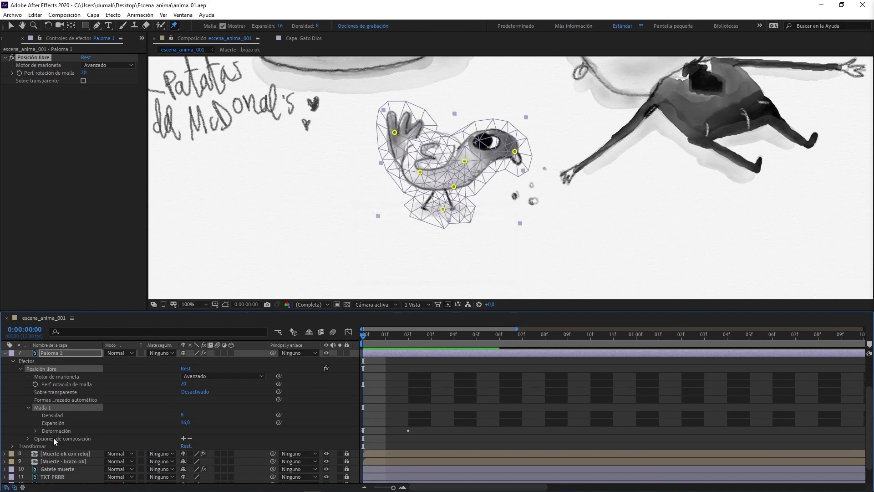
List the Deformación pins, identify pins 4, 5 and 2, and show beak pin 3's Posición
left_click(35, 431)
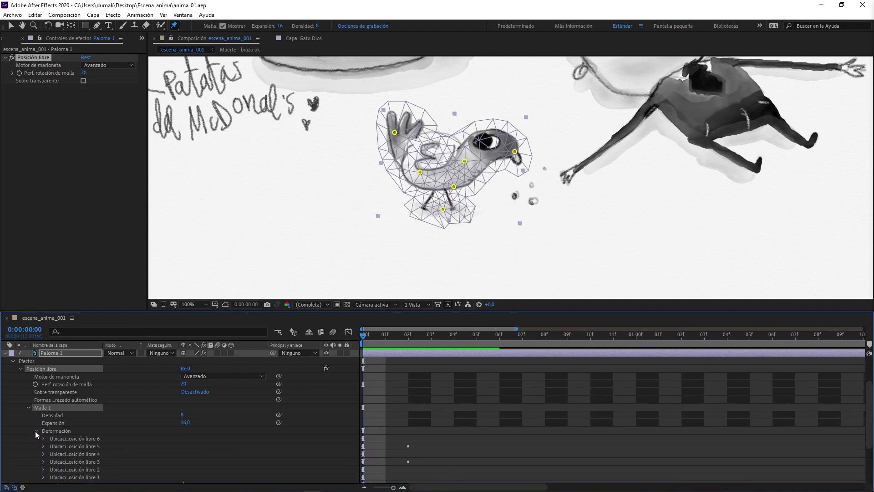
left_click(107, 446)
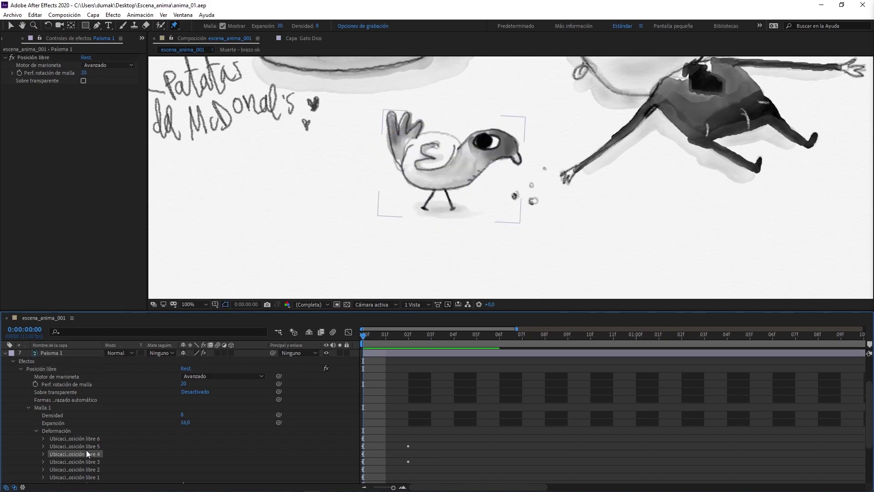
left_click(87, 454)
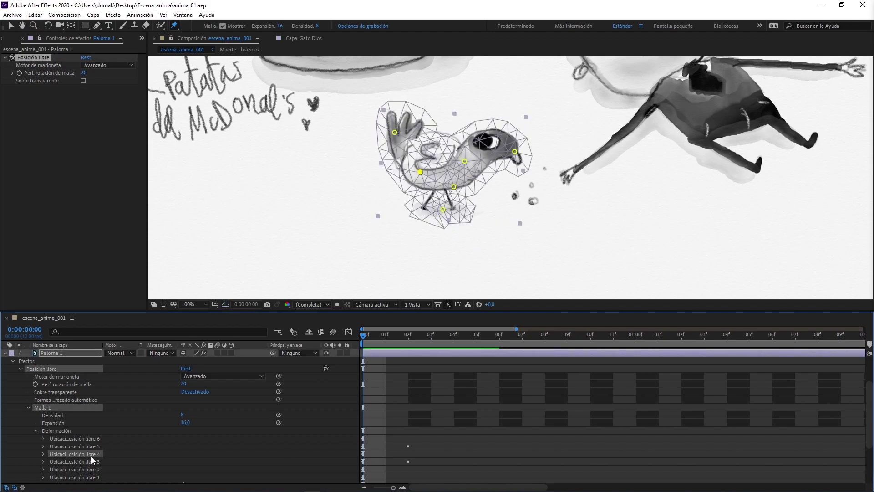
left_click(91, 446)
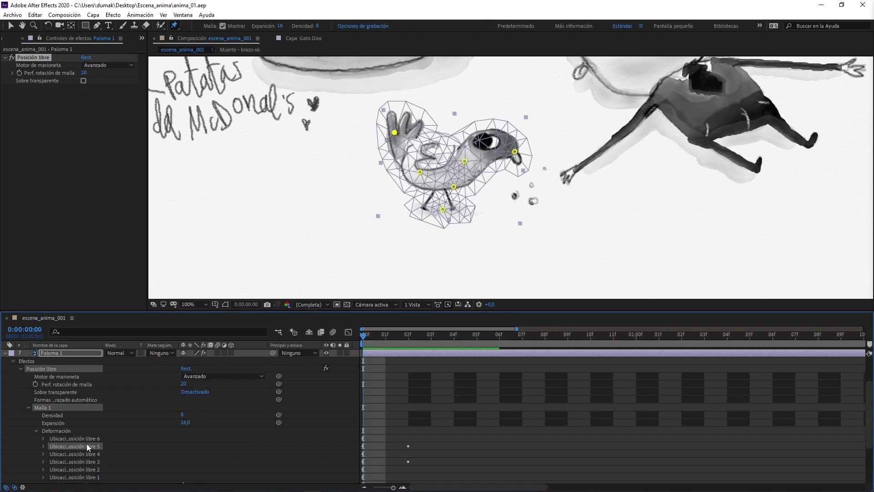
left_click(96, 469)
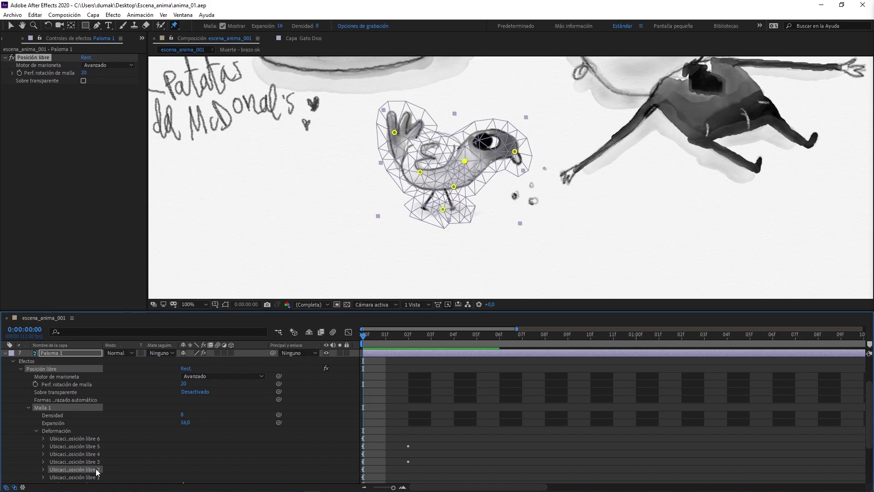
left_click(44, 469)
scroll(93, 464, "down", 3)
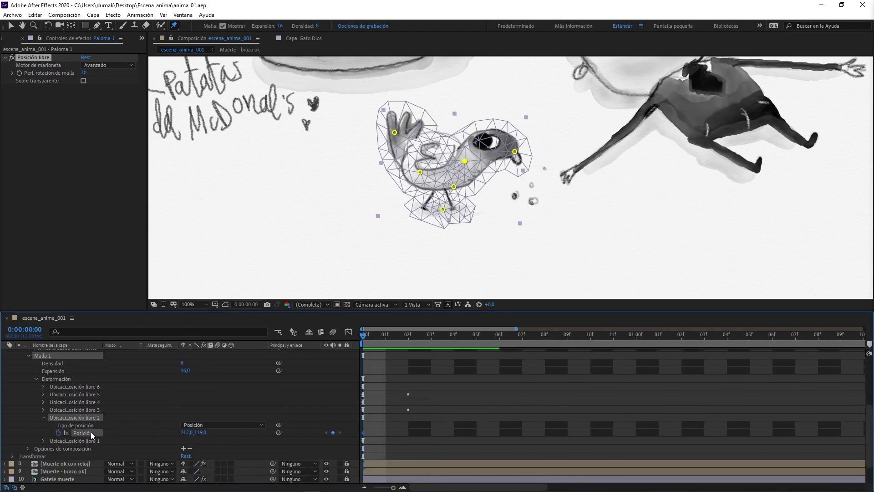
left_click(43, 418)
left_click(75, 410)
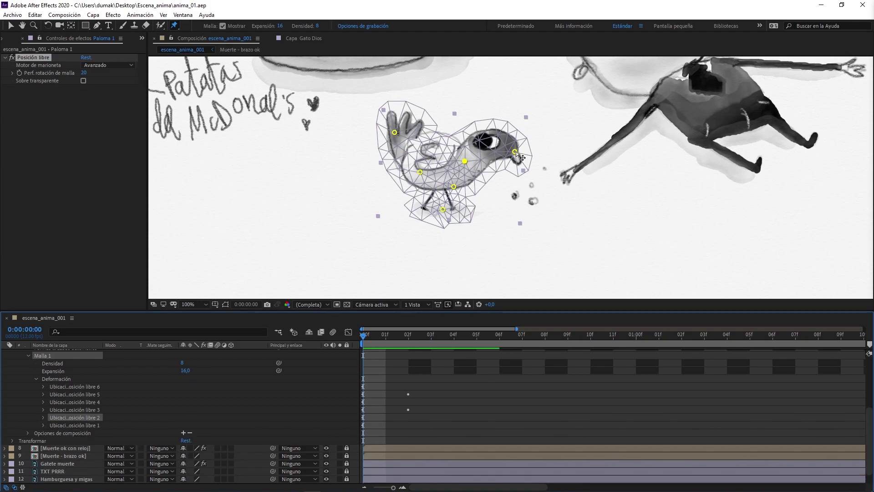
left_click(44, 409)
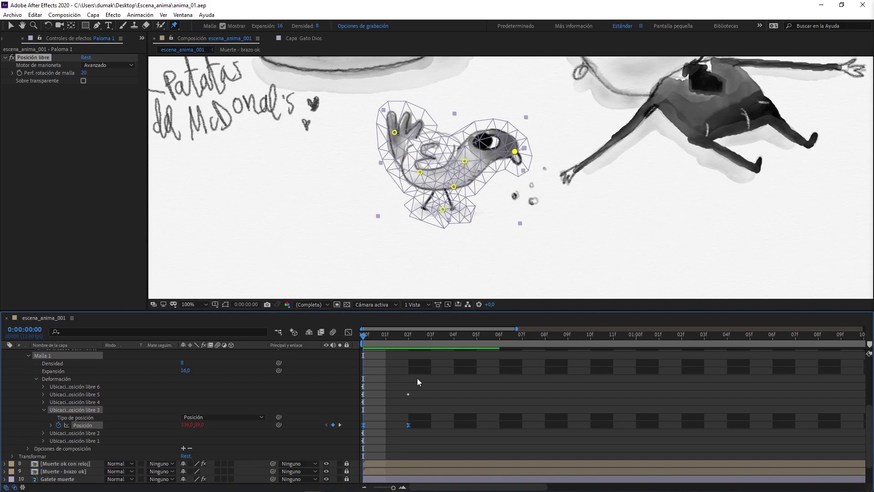
Pull the beak pin down into a peck at 01f and spread its keyframes to slow it
left_click(383, 339)
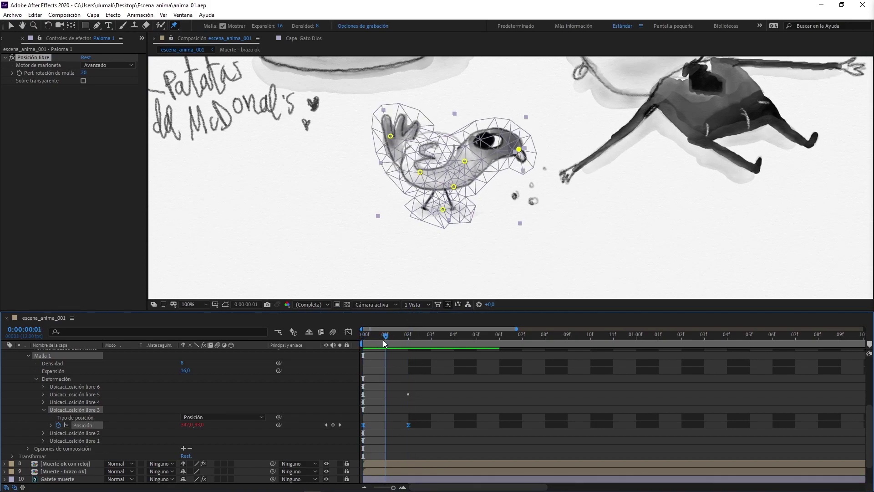
left_click_drag(521, 153, 518, 164)
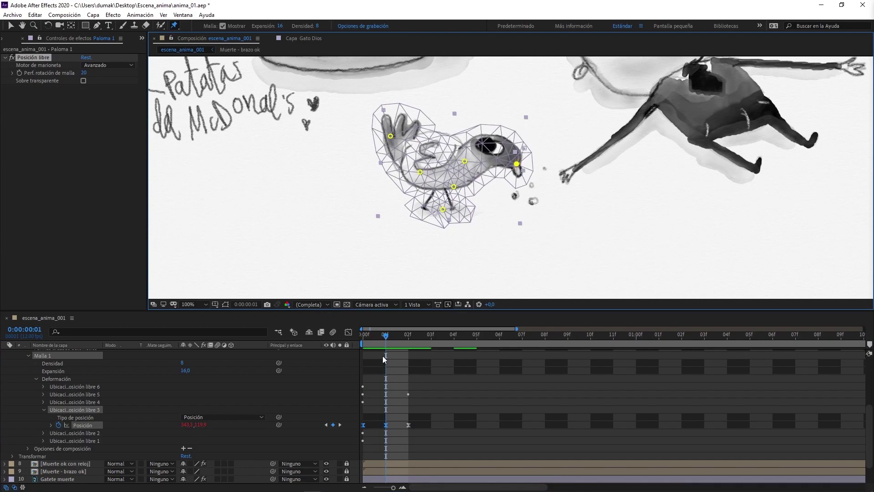
mouse_move(385, 336)
left_mouse_down()
mouse_move(356, 343)
mouse_move(386, 337)
left_mouse_up()
key("z")
left_click(513, 167)
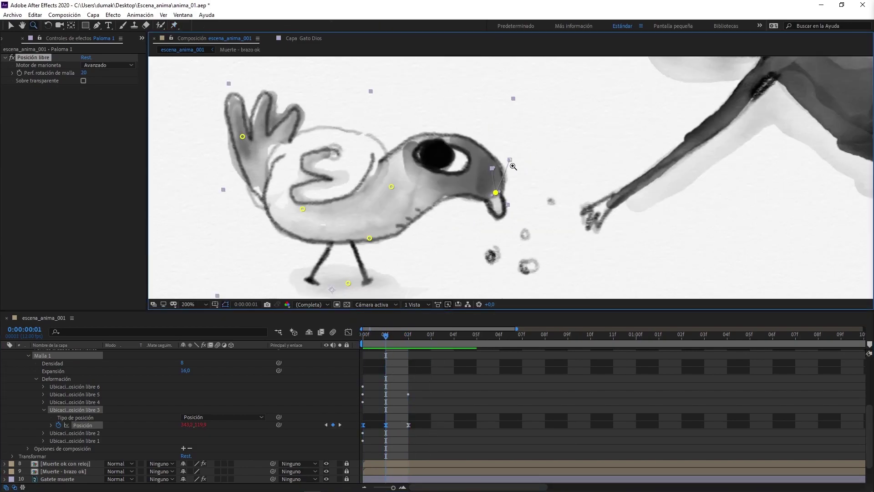
left_click(409, 425)
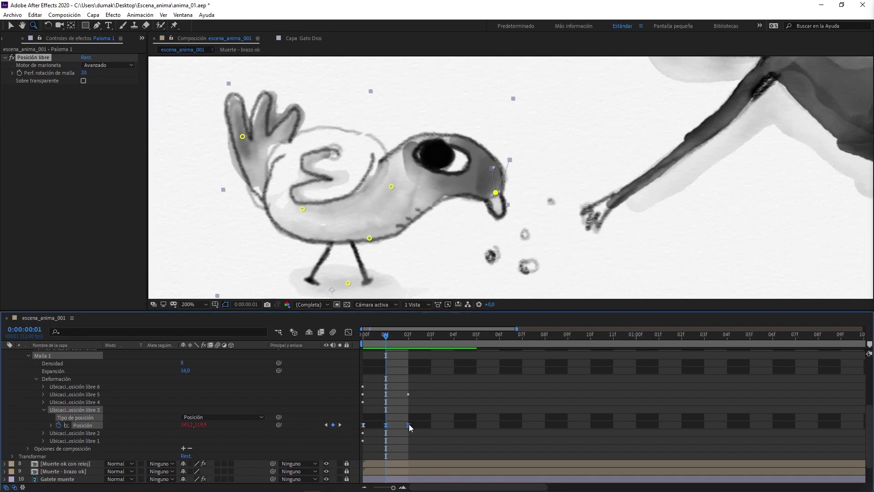
left_click(364, 425, "shift")
left_click_drag(409, 425, 477, 425)
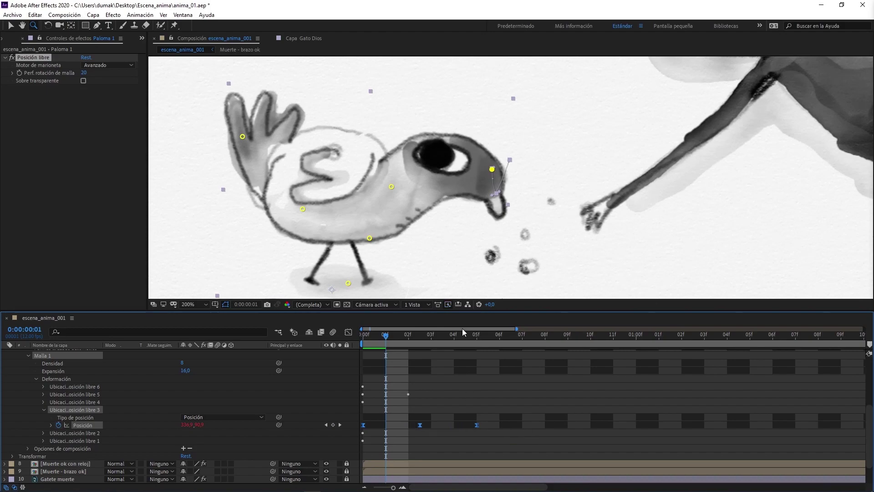
Curve the beak pin's motion path and preview the pecking animation
key("v")
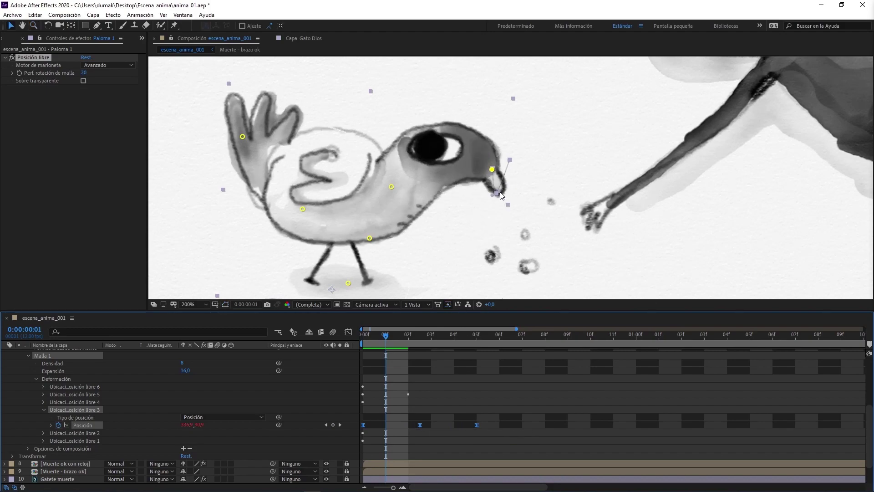
scroll(505, 189, "up", 2)
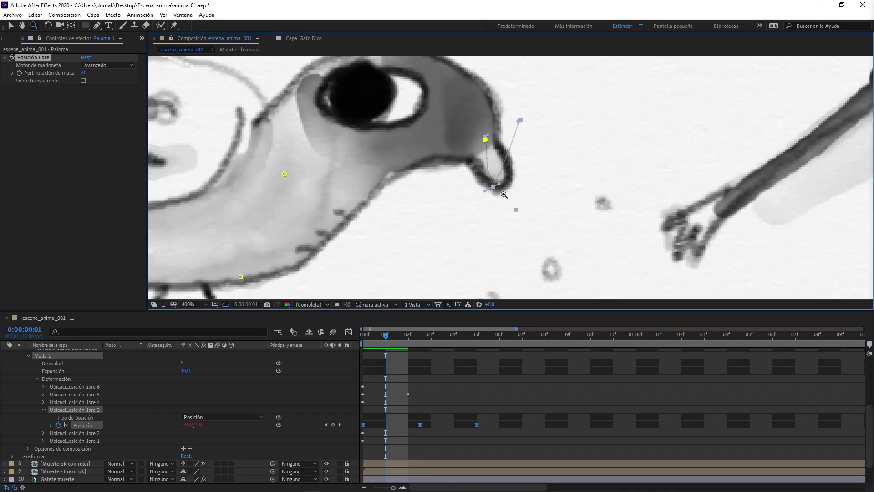
left_click_drag(500, 184, 491, 188)
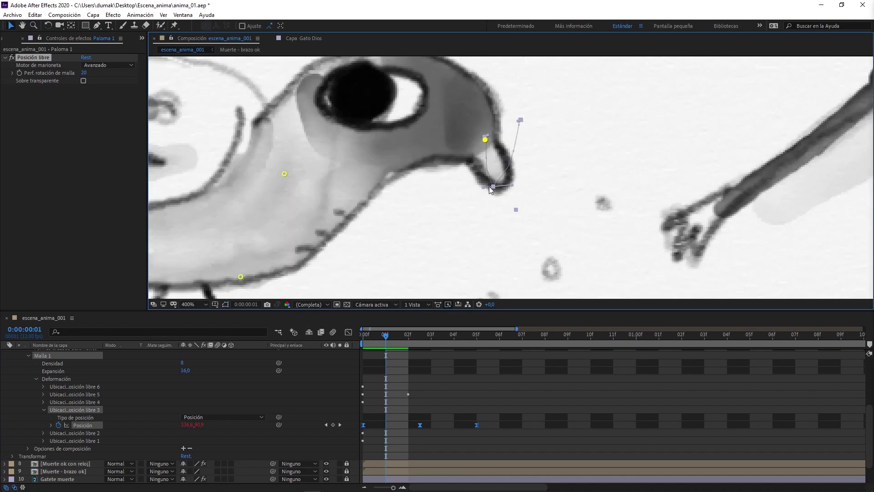
scroll(524, 203, "down", 4)
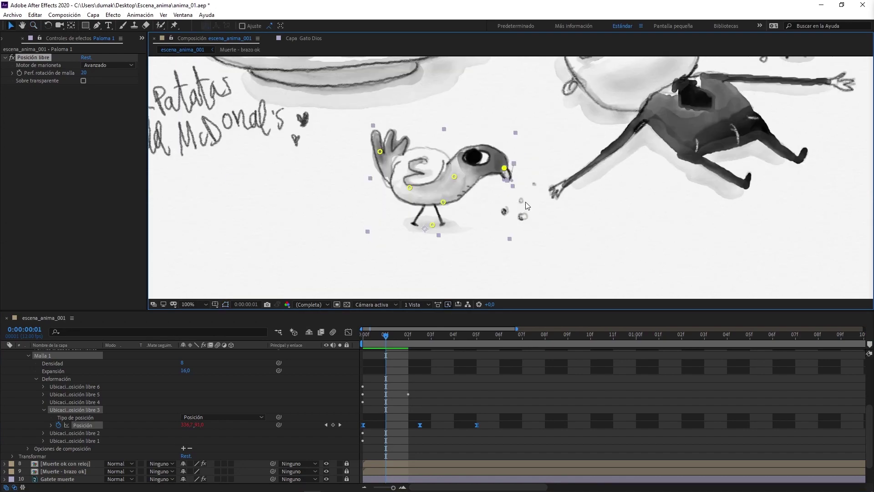
key("space")
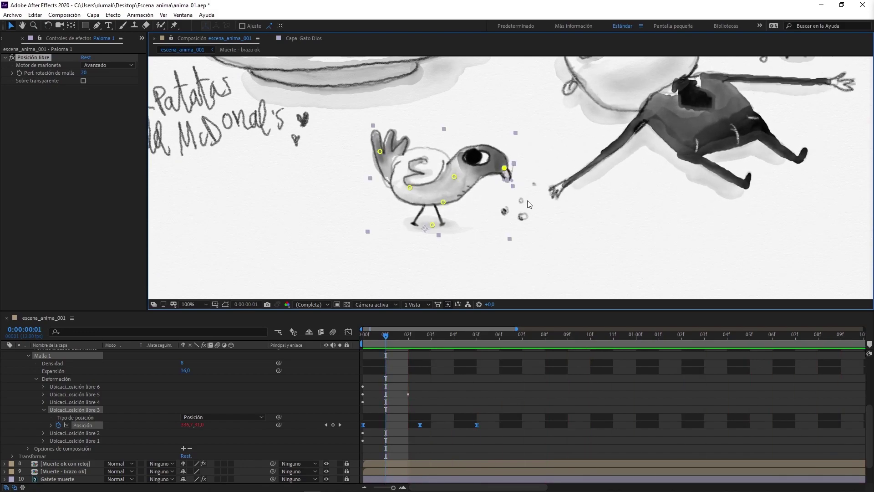
key("space")
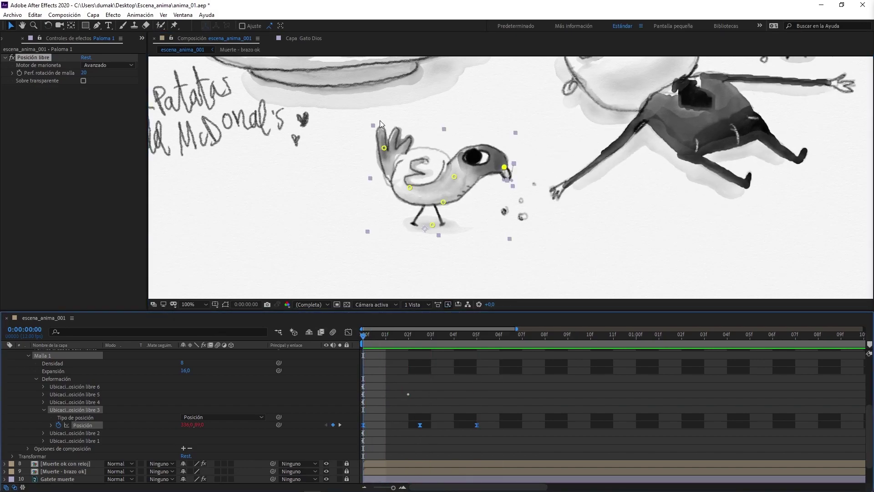
Shift the neck pin up and right at frame 05f
left_click(455, 177)
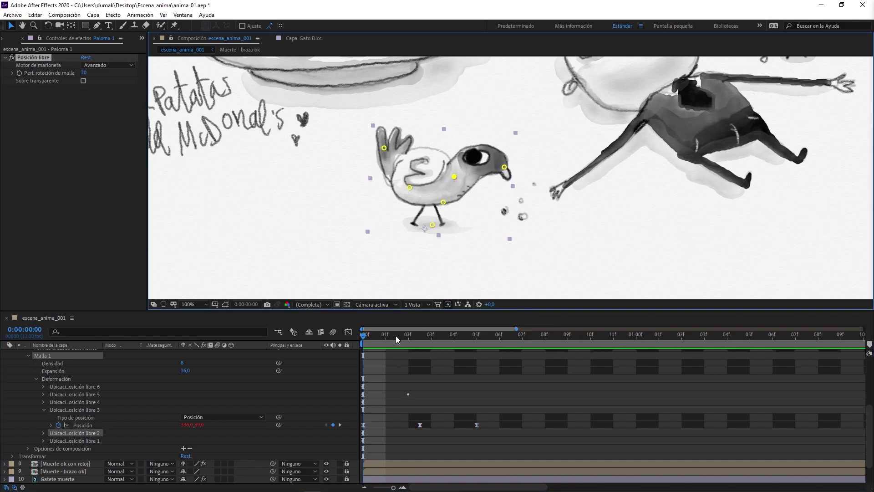
left_click_drag(387, 335, 471, 321)
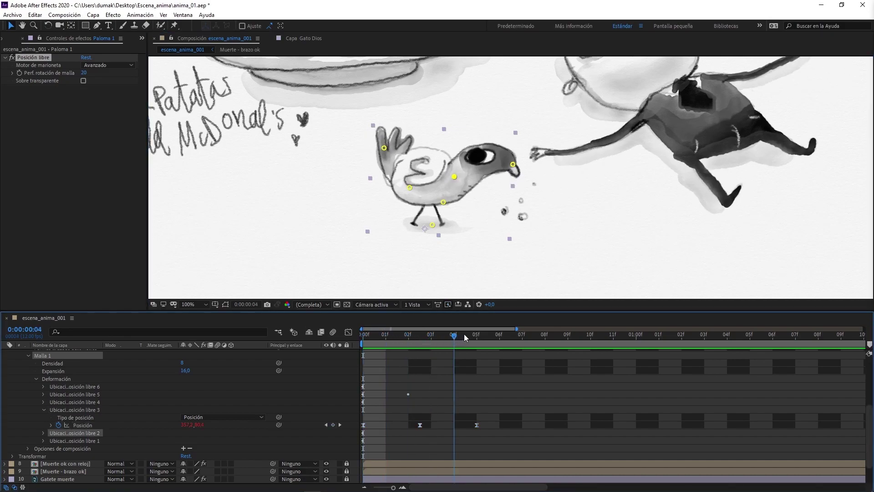
left_click_drag(454, 176, 474, 165)
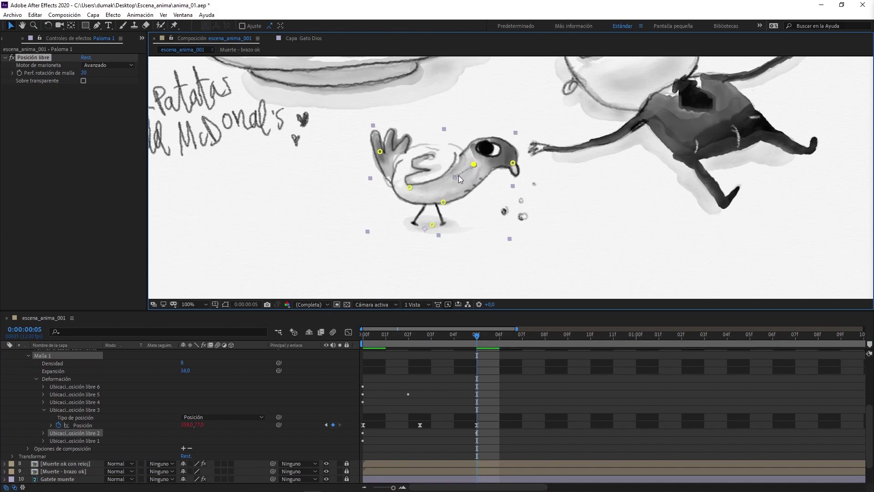
At 200% view, curve the neck pin's path and give pin 2's Position a loopOut(type = "pingpong") expression
key("period")
left_click_drag(406, 175, 437, 166)
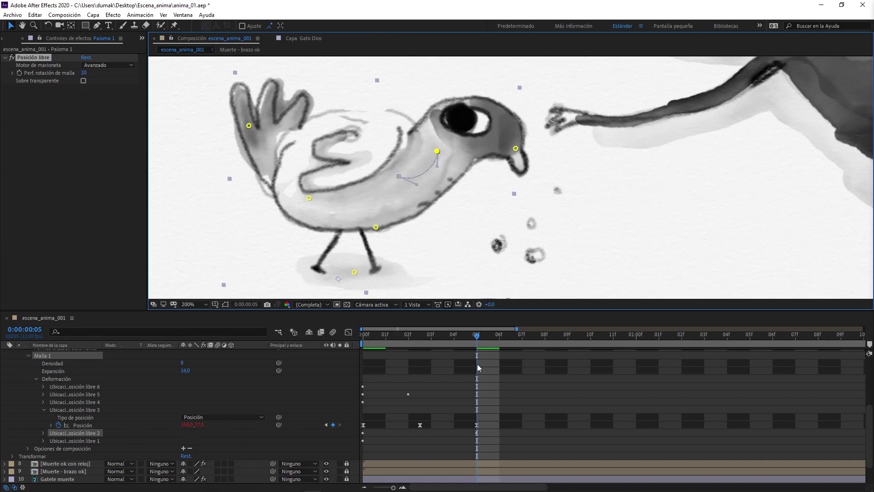
left_click(43, 433)
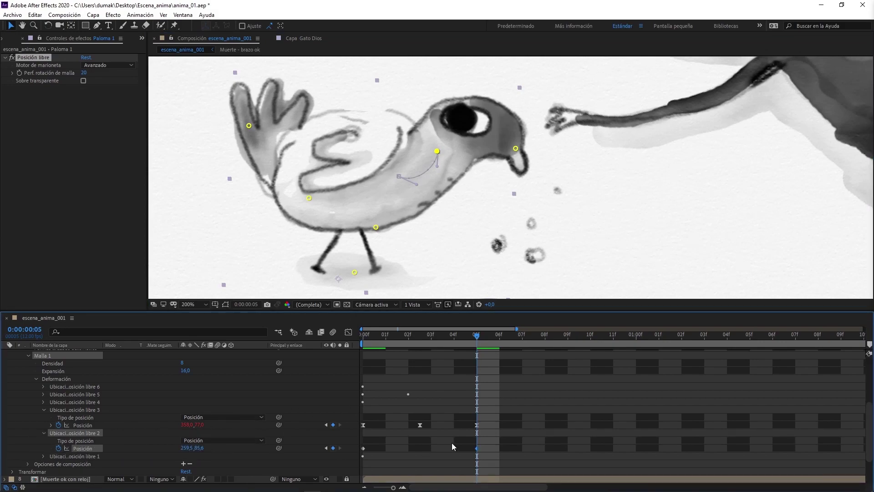
left_click_drag(491, 444, 361, 450)
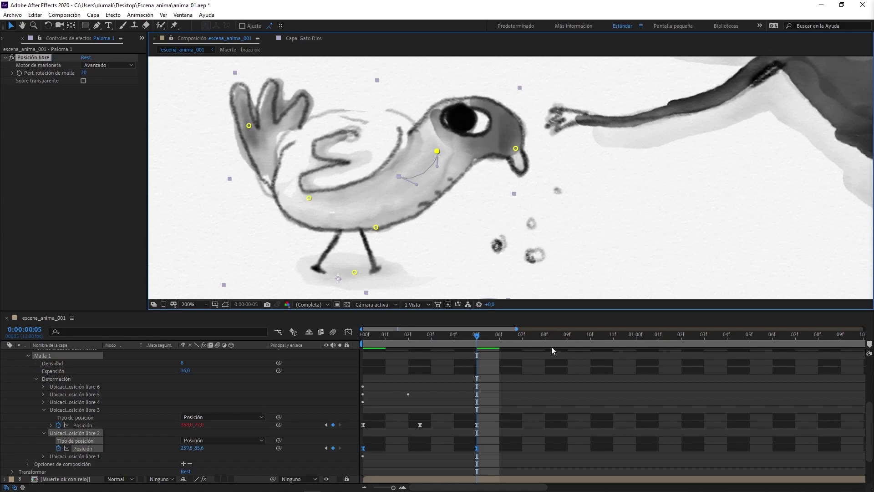
left_click(59, 449, "alt")
type("loopOut(type = \"pingpong\", numKeyframes = 0)")
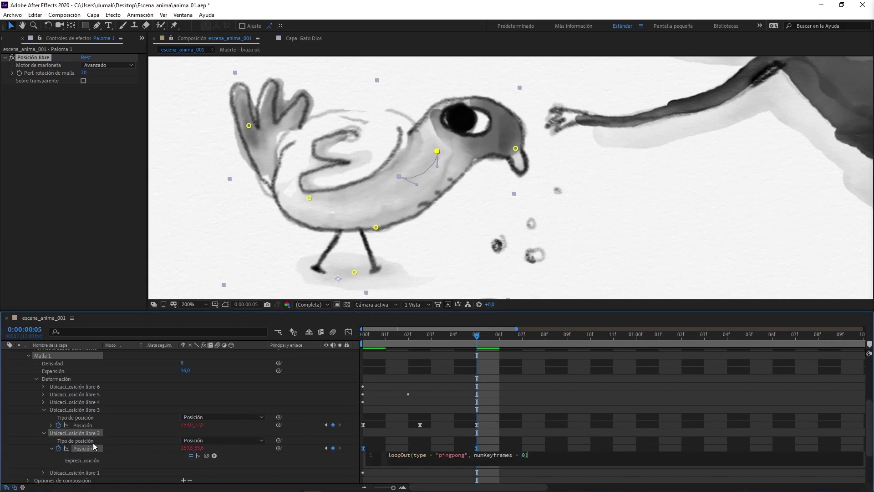
left_click(93, 436)
Preview the loop, then raise the beak pin up-left at frame 5 to reshape the head
key("space")
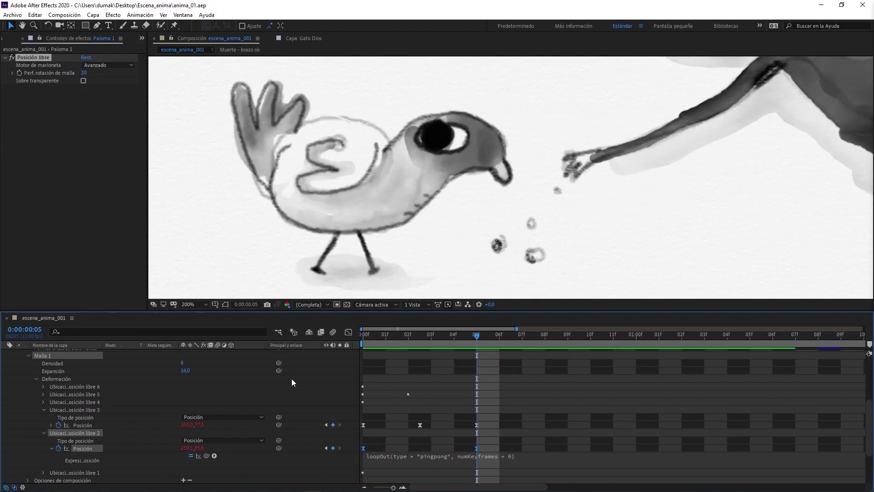
key("space")
left_click_drag(406, 334, 351, 340)
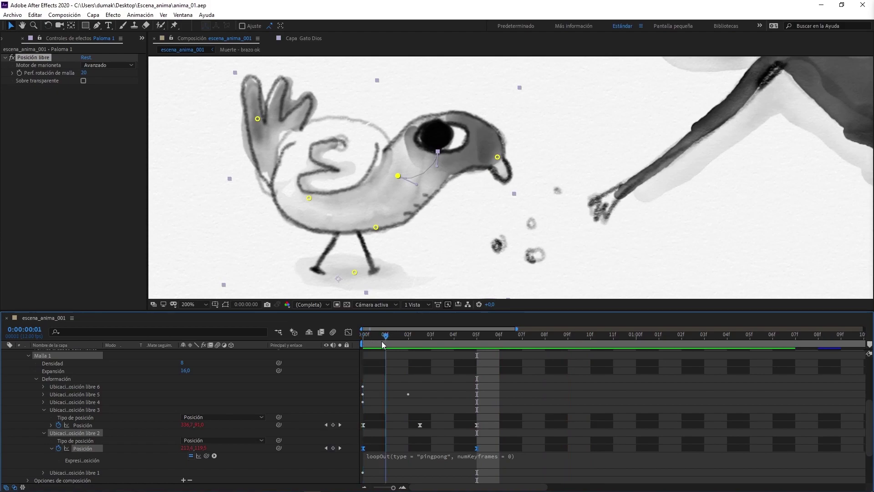
left_click(80, 425)
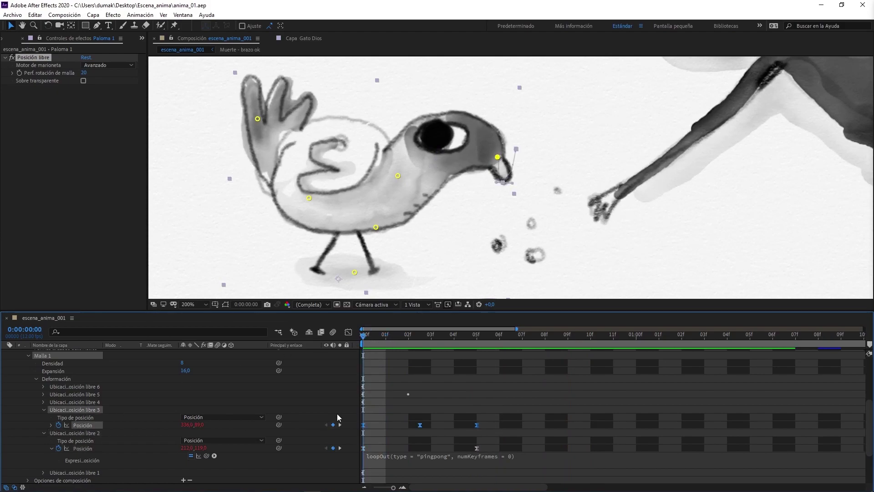
left_click(431, 334)
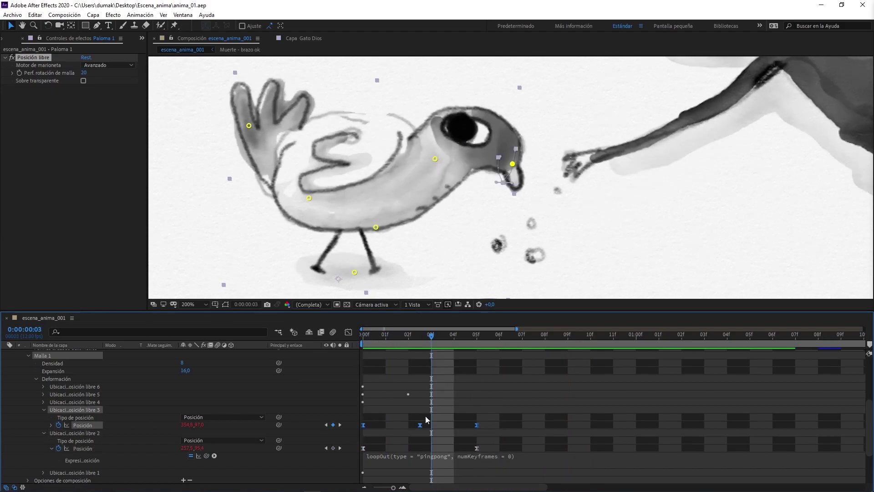
left_click_drag(427, 335, 465, 345)
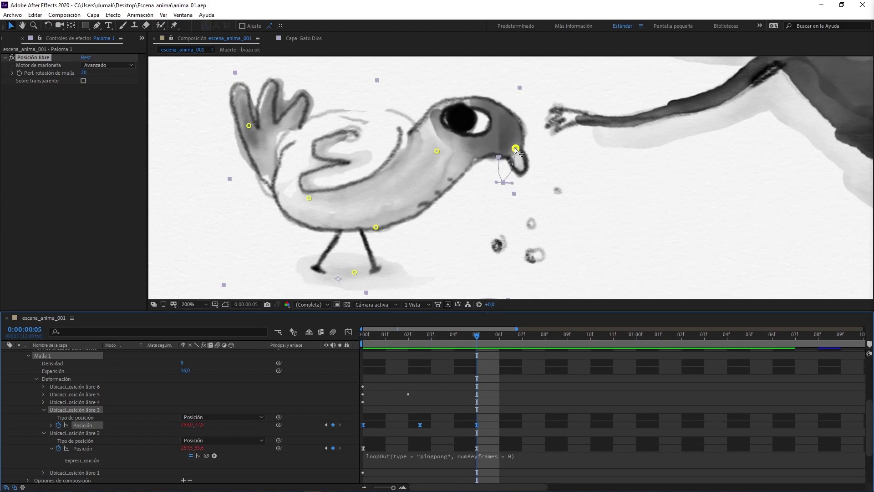
left_click_drag(516, 149, 501, 131)
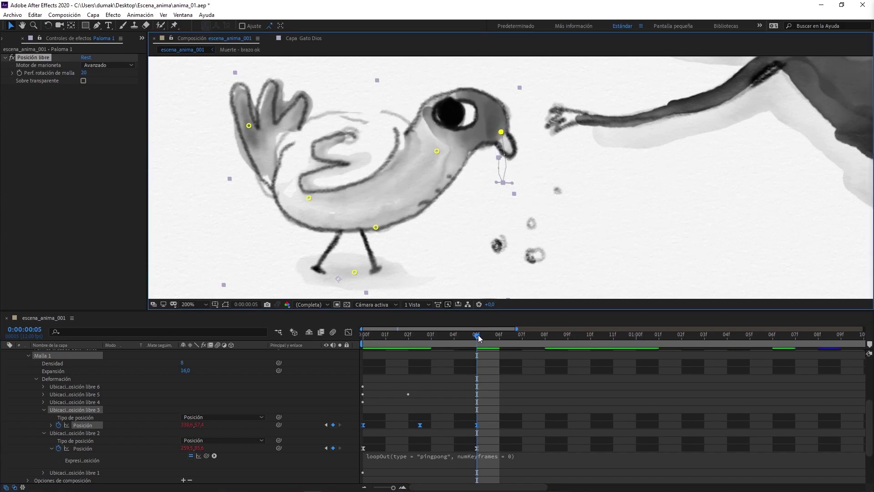
Preview the peck from the first frame and save the project
left_click_drag(479, 337, 309, 336)
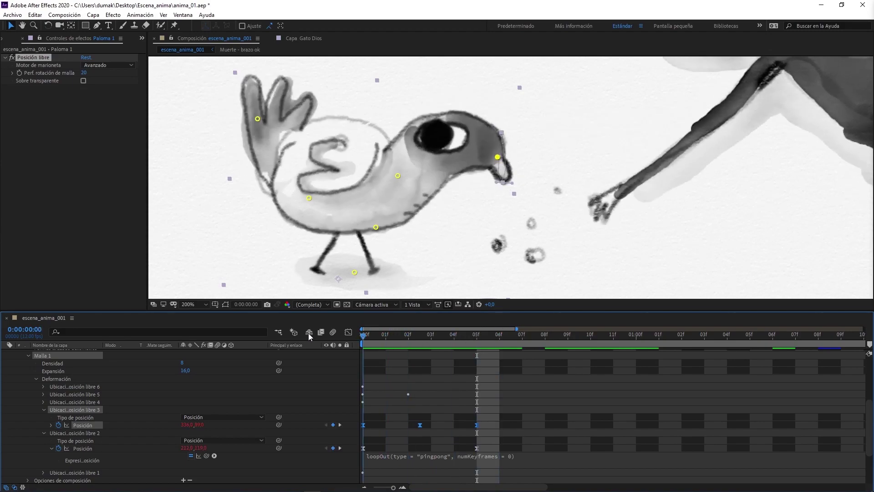
key("space")
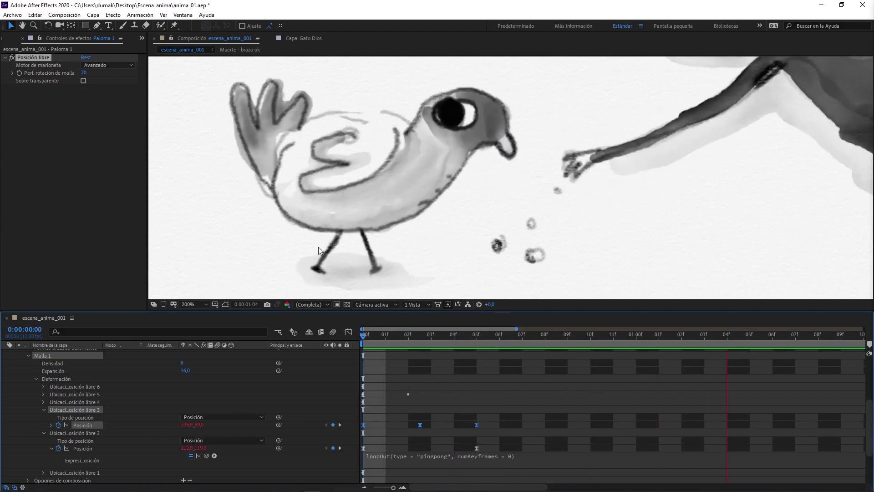
key("ctrl+s")
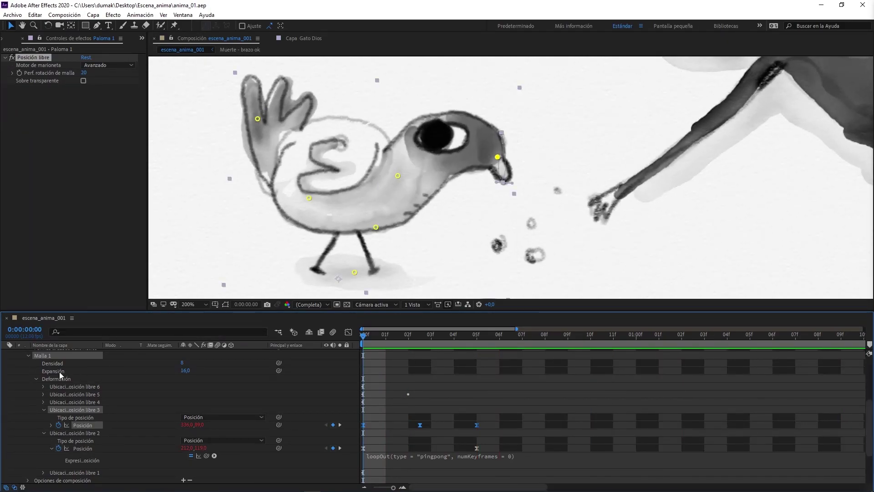
scroll(21, 375, "up", 5)
Preview at 100% view, then collapse and deselect Paloma 1
key("comma")
key("comma")
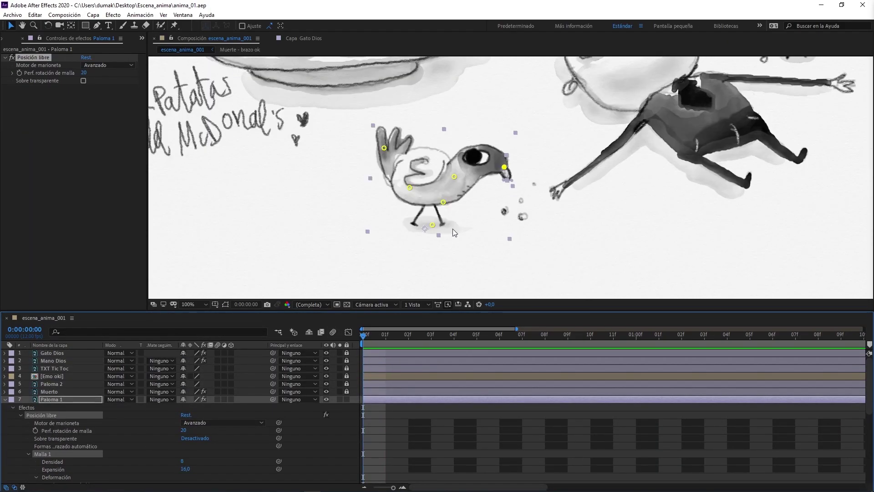
key("space")
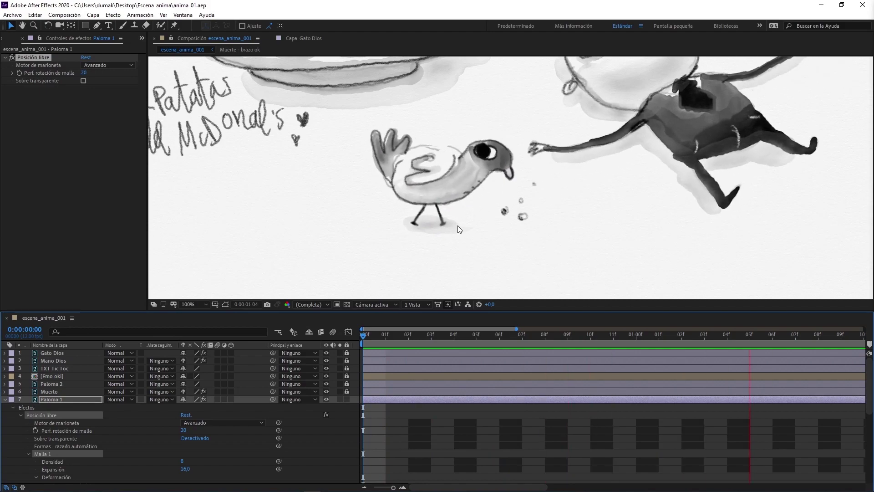
key("space")
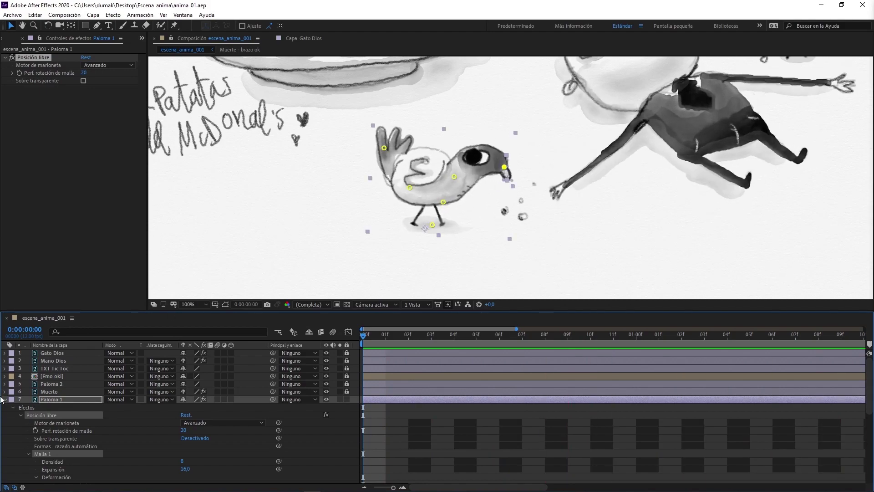
left_click(5, 399)
left_click(507, 179)
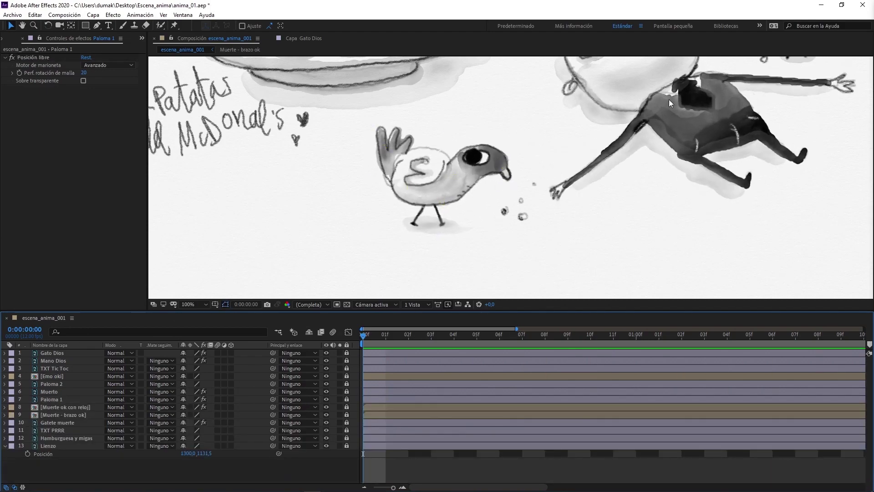
scroll(507, 179, "down", 1)
scroll(428, 200, "down", 1)
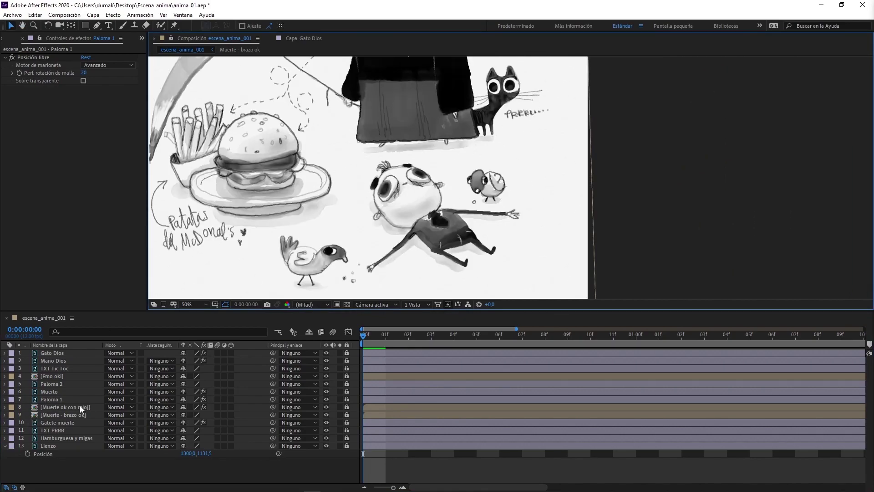
Unlock Paloma 2, save, and remove the expression from its Posición property
left_click(54, 400)
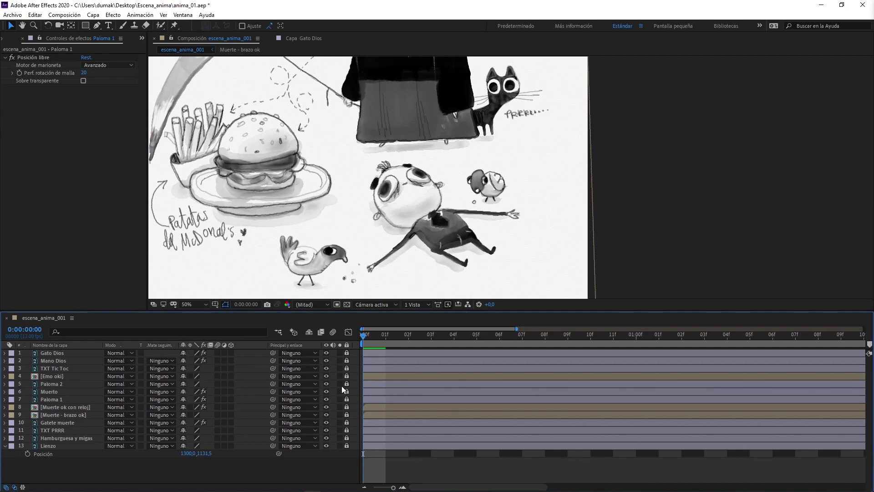
left_click(346, 384)
key("ctrl+s")
left_click(52, 385)
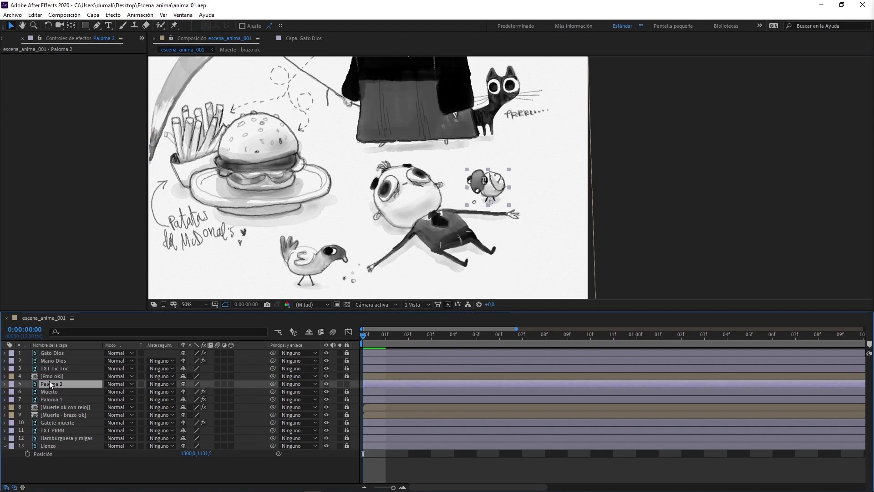
key("p")
left_click(27, 392)
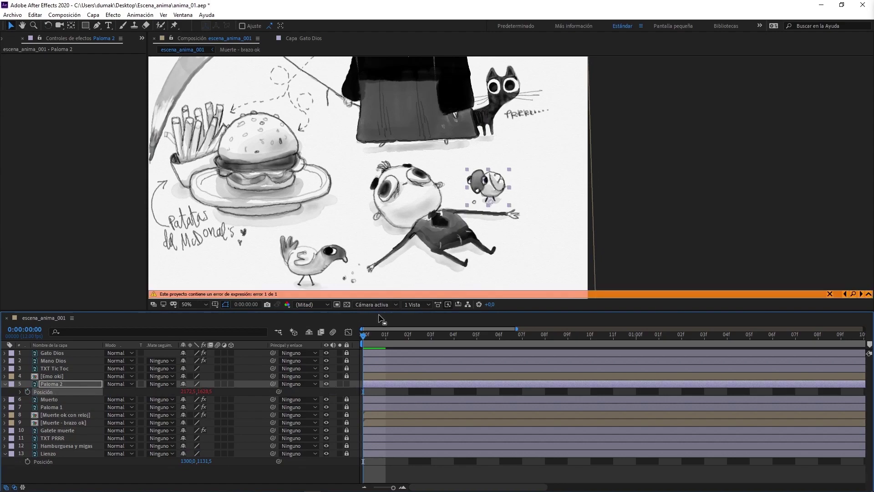
left_click(27, 392, "alt")
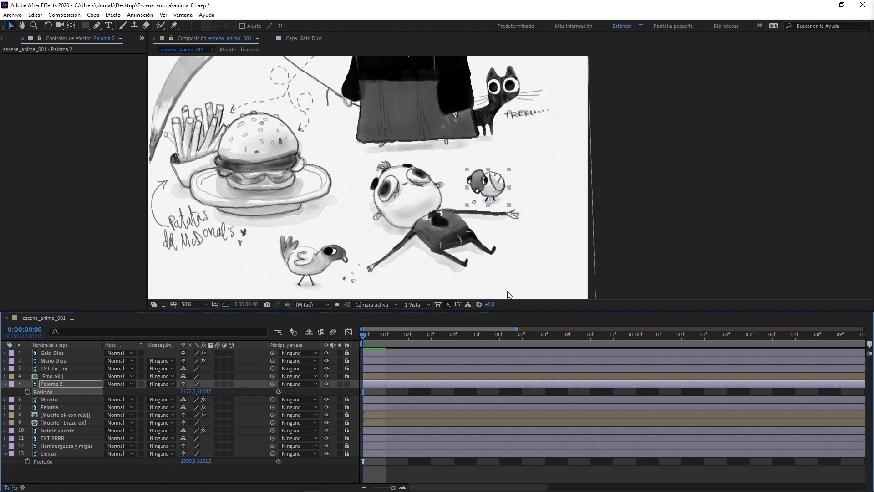
Nudge Paloma 2 up-left at frame 5 and compare frames 4 and 5
left_click(432, 335)
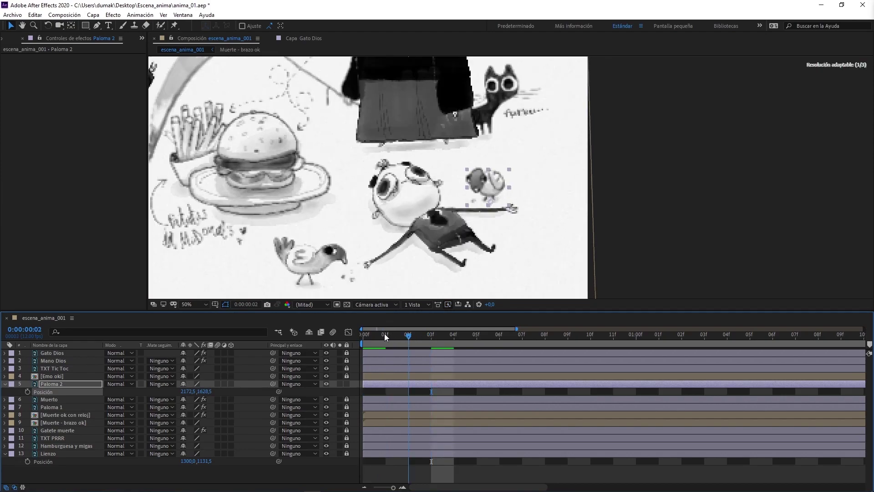
left_click(470, 337)
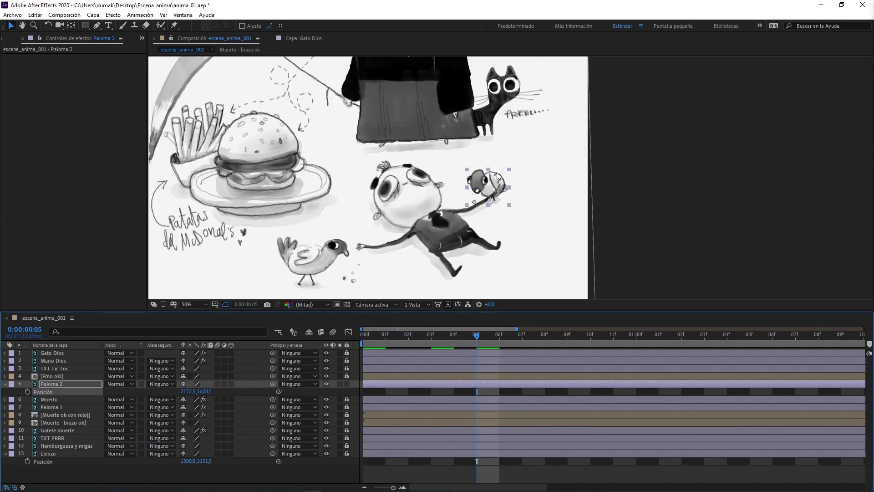
left_click_drag(487, 180, 468, 170)
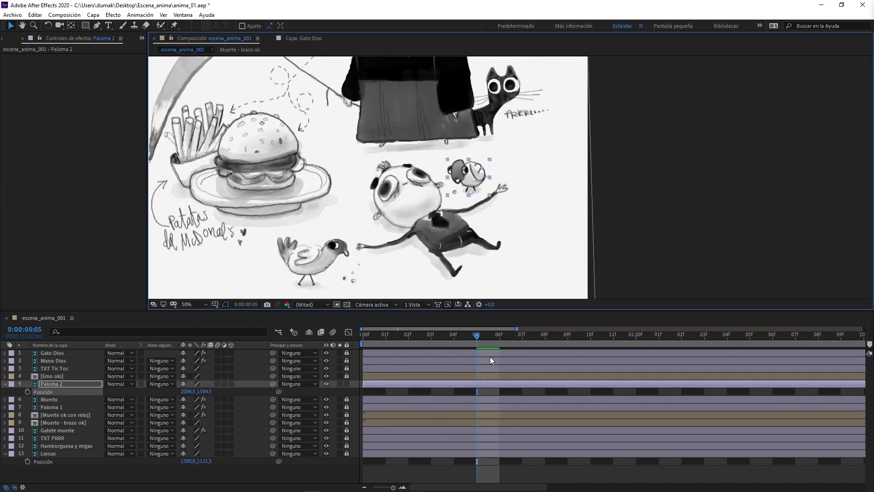
left_click(449, 339)
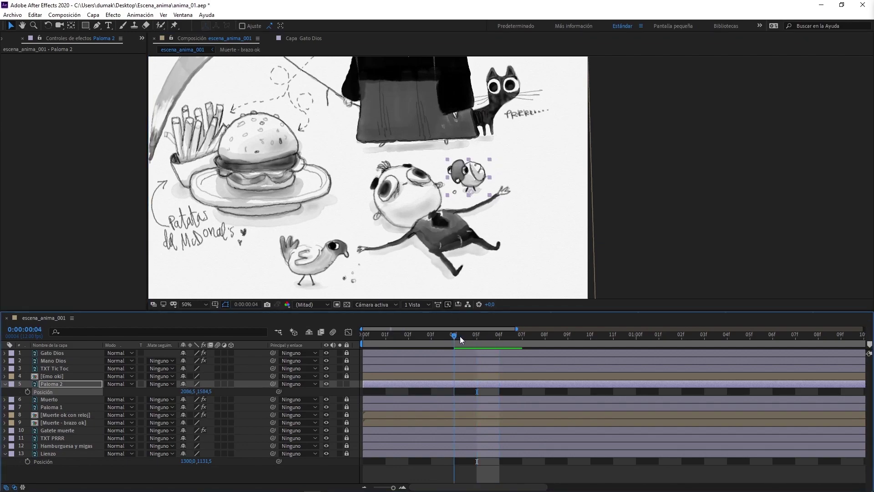
left_click(469, 339)
left_click(454, 337)
left_click_drag(449, 338, 364, 337)
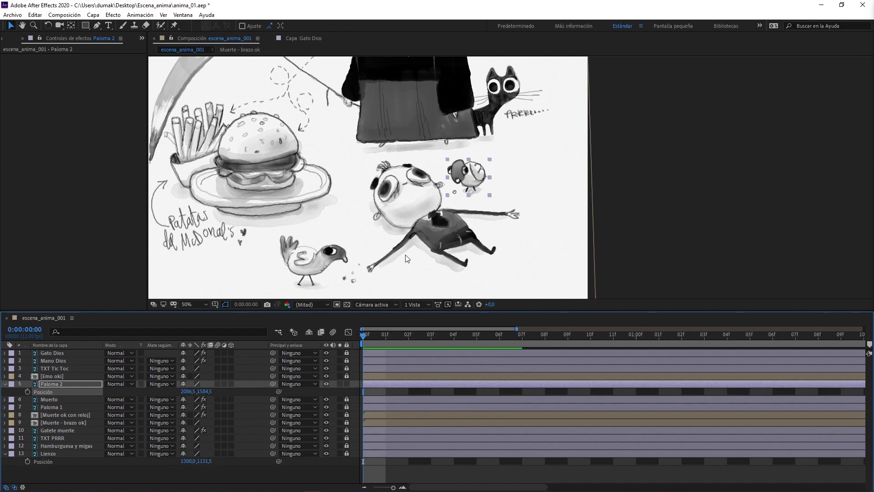
key("Return")
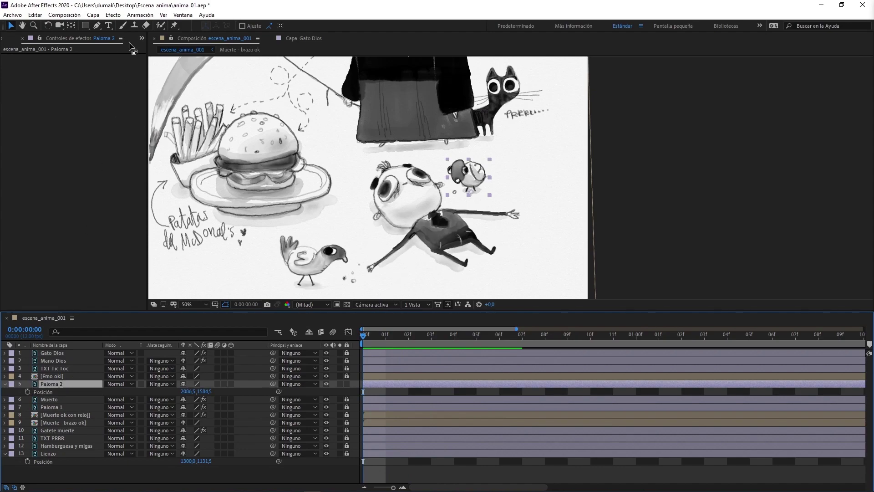
Keyframe Paloma 2's Escala at 100% on 00f and 92.9% on 01f
key("s")
left_click(28, 391)
left_click_drag(364, 338, 385, 337)
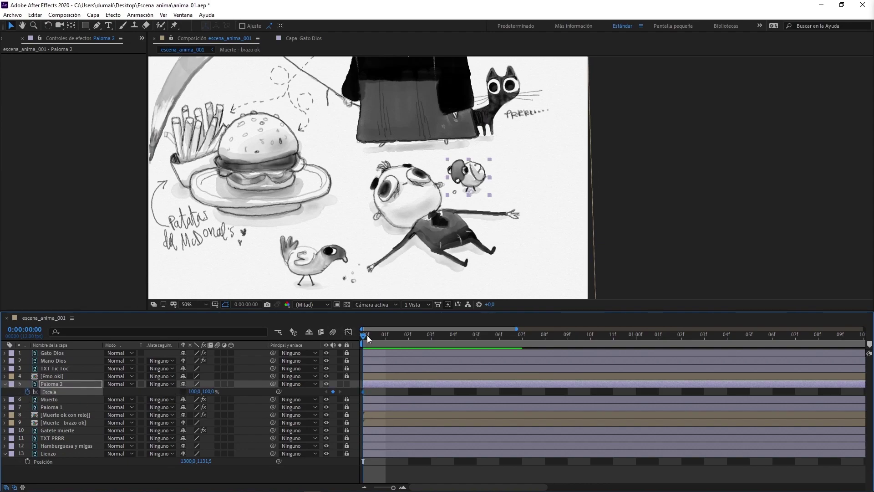
left_click_drag(206, 392, 178, 396)
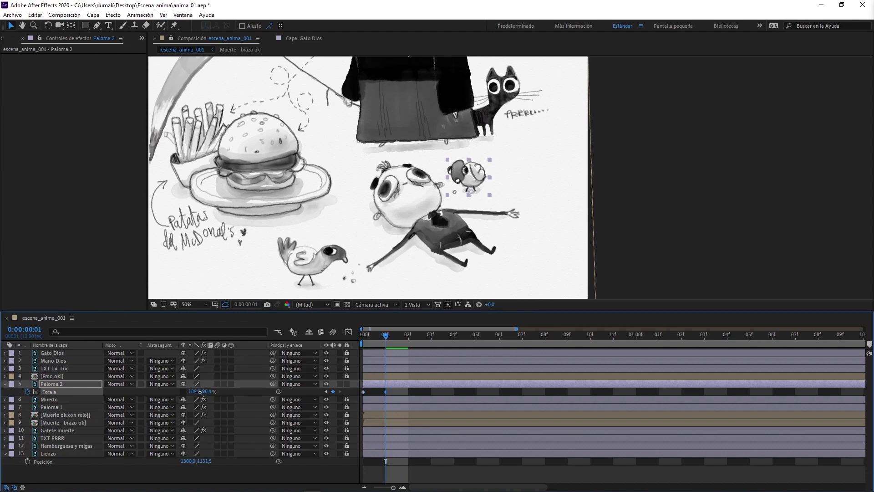
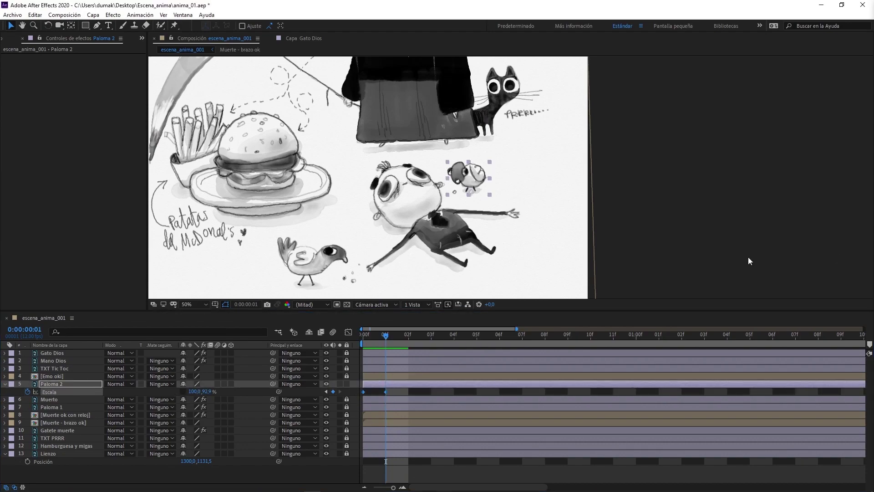
Apply Easy Ease and a loopOut("pingpong") expression to Paloma 2's Scale keyframes, then preview
key("F9")
left_click(27, 391, "alt")
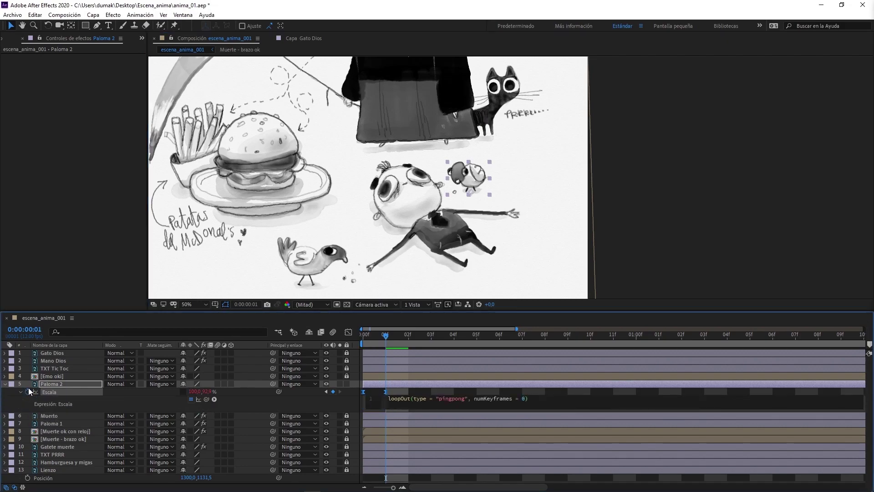
key("ctrl+v")
left_click(713, 189)
key("space")
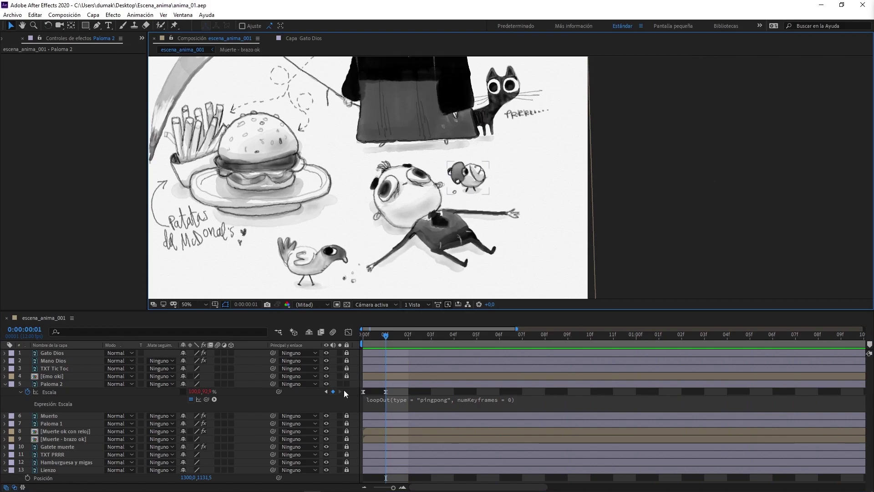
Retime Paloma 2's second Scale keyframe, leaving it at frame 04, and preview the loop
left_click(386, 393)
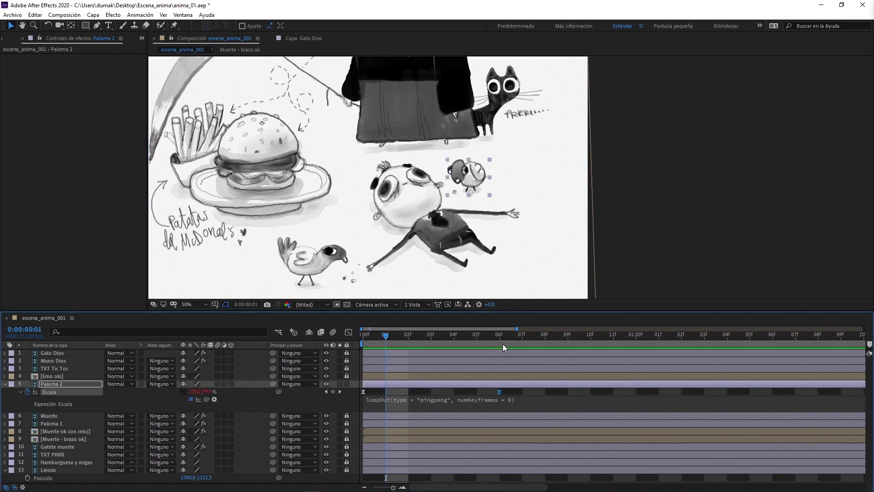
left_click_drag(439, 395, 624, 341)
left_click_drag(636, 392, 454, 391)
key("space")
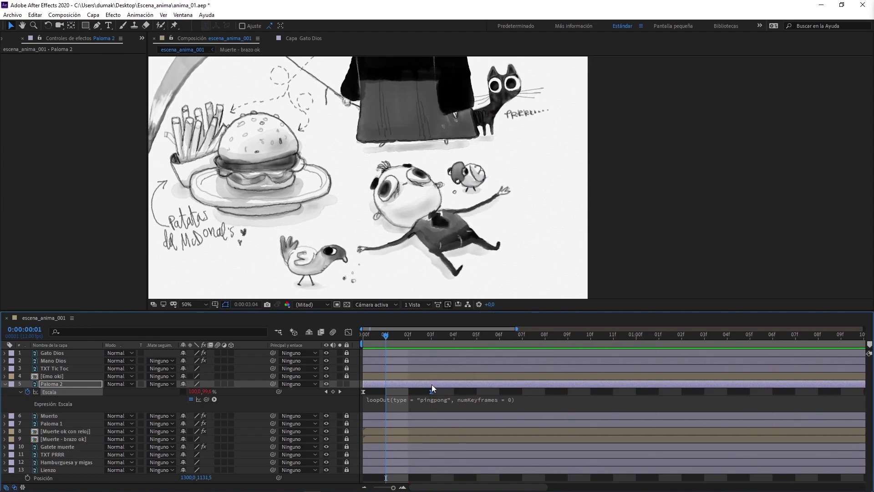
key("space")
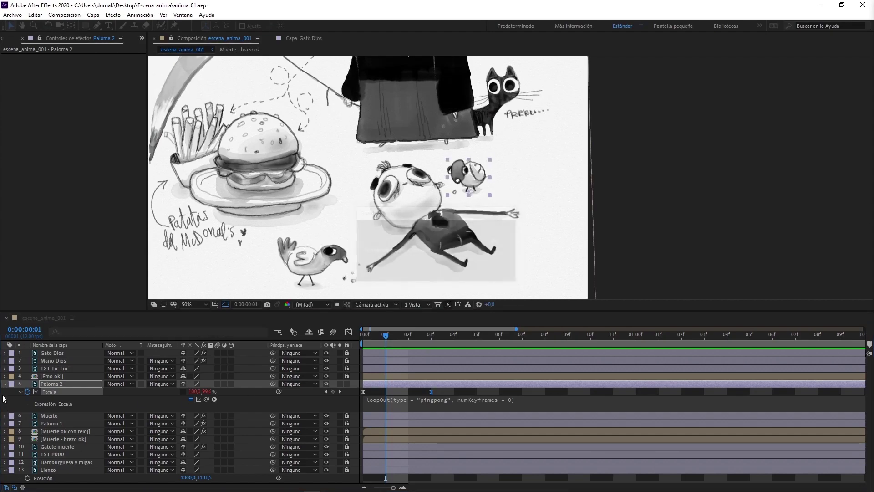
left_click(5, 383)
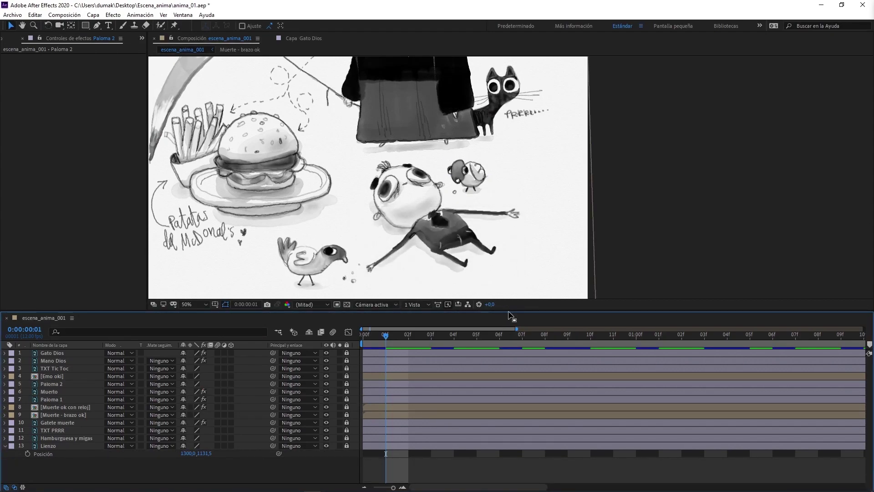
Unlock TXT Tic Toc and set its starting Position keyframe at frame 0
left_click_drag(508, 311, 516, 381)
scroll(412, 199, "down", 2)
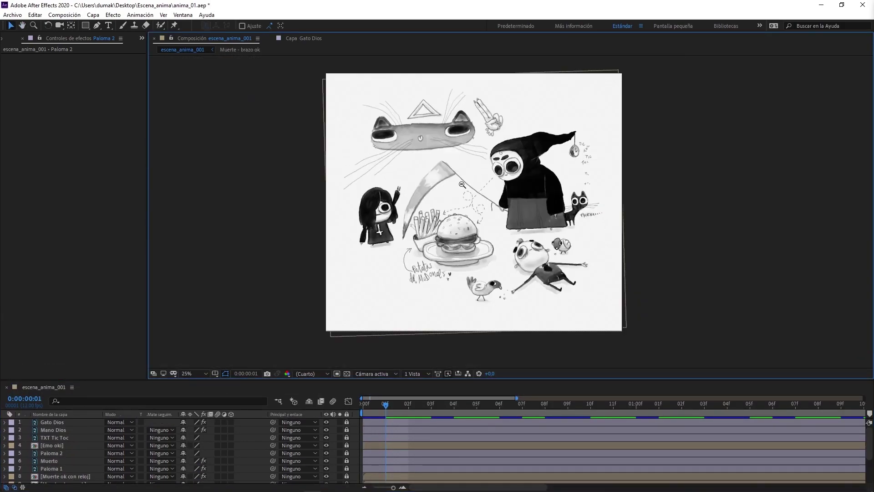
scroll(412, 199, "up", 2)
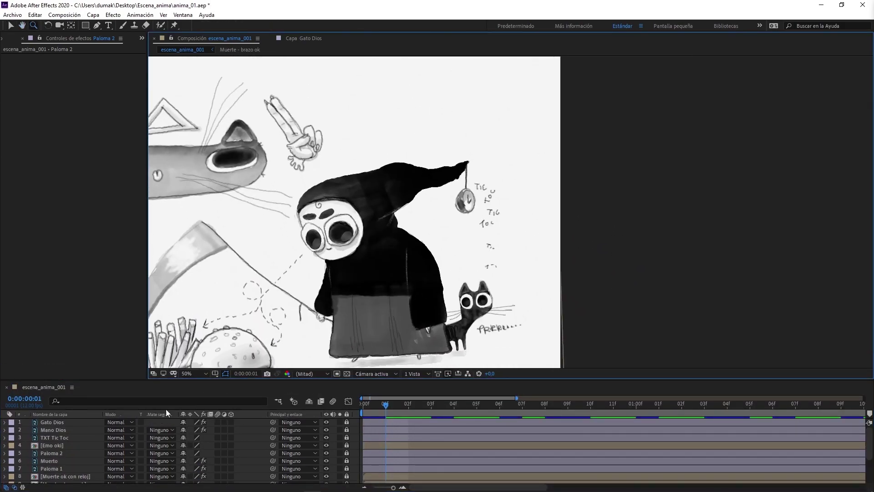
left_click(347, 438)
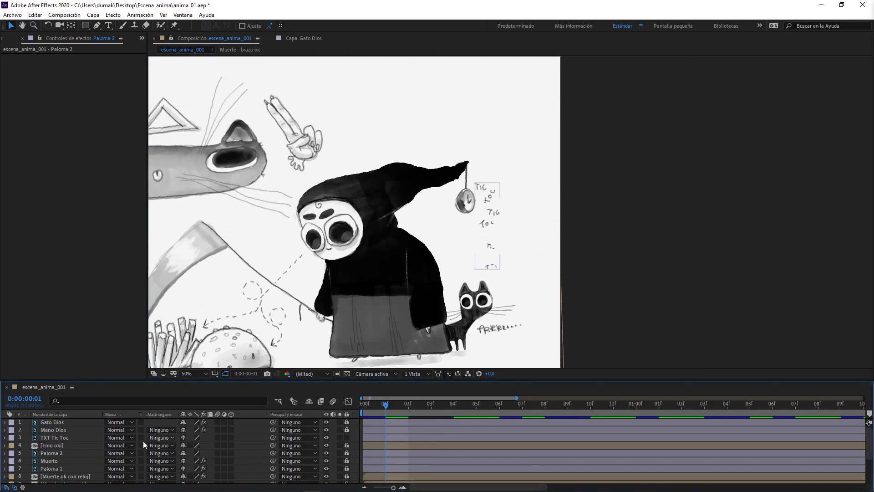
left_click(56, 437)
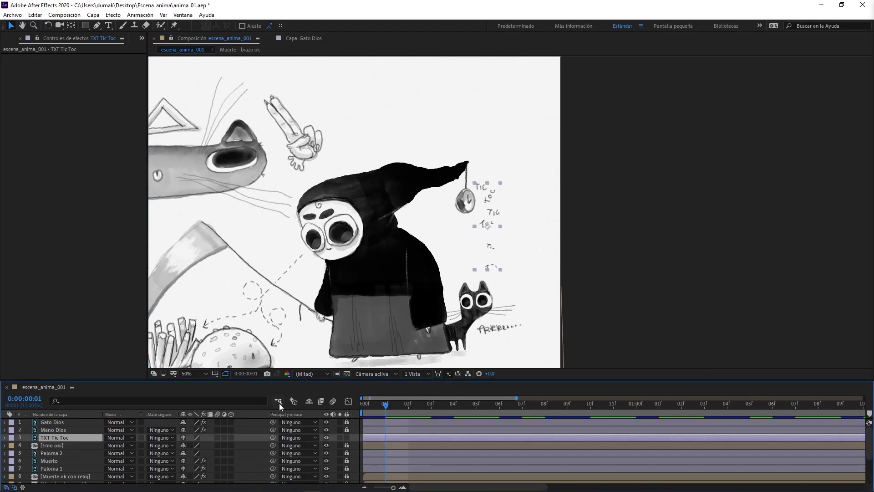
key("p")
left_click_drag(379, 406, 177, 422)
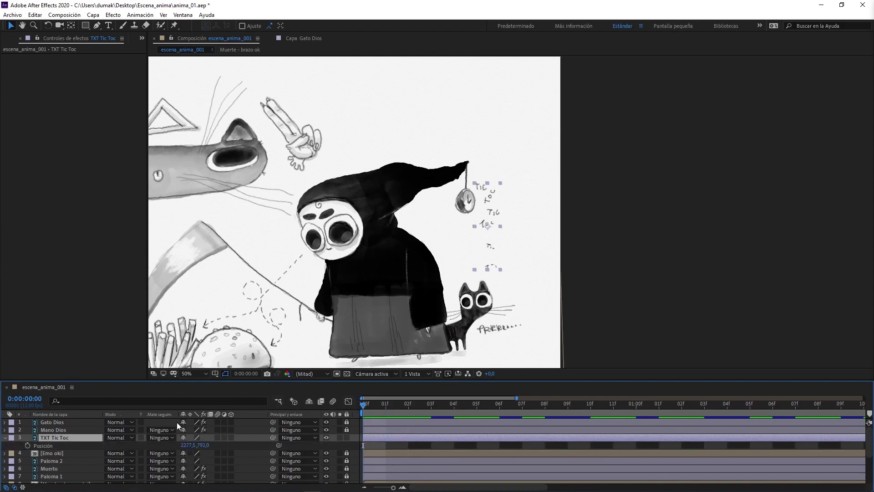
left_click(27, 445)
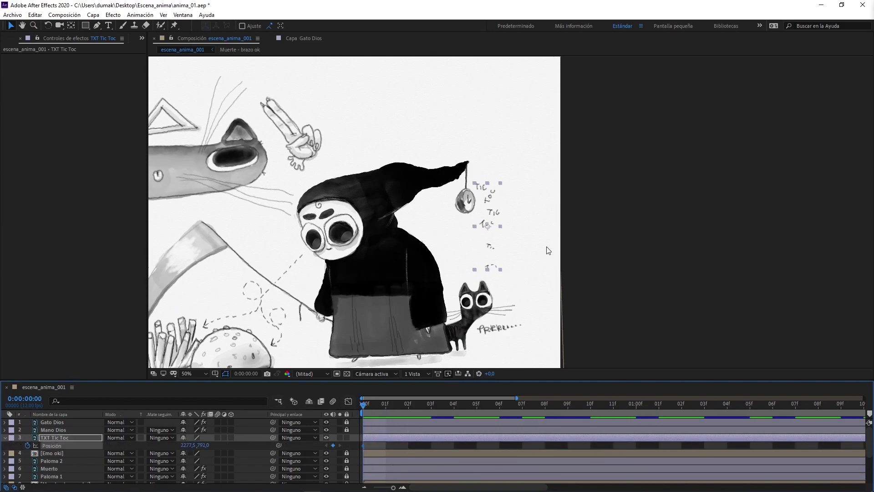
left_click_drag(489, 226, 488, 222)
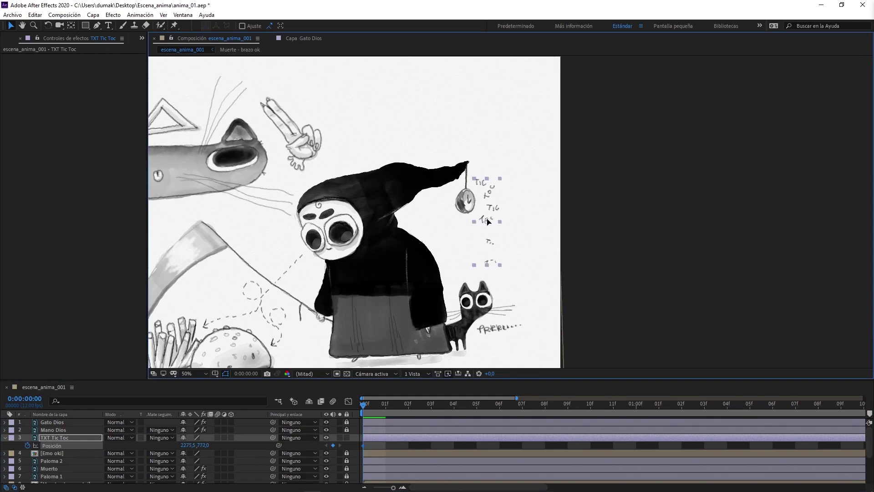
At frame 11, move the Tic Toc text up-right and curve the motion path with Bezier handles
left_click_drag(365, 405, 613, 410)
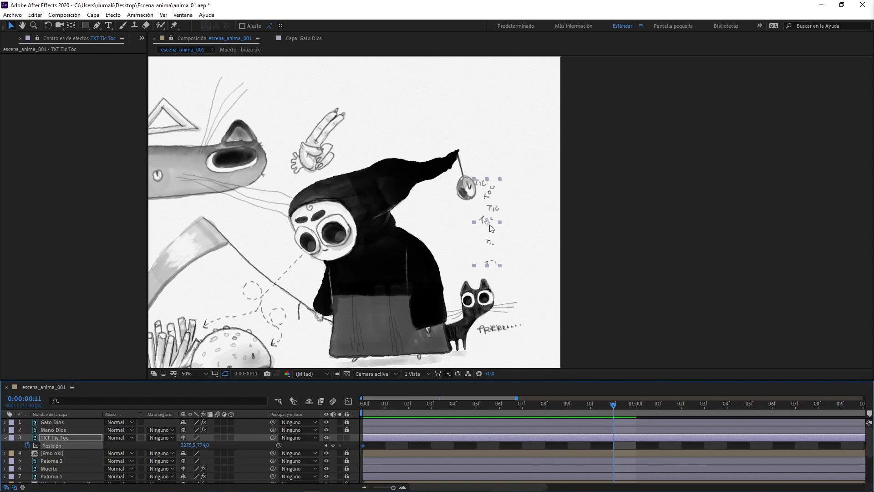
left_click_drag(487, 222, 501, 199)
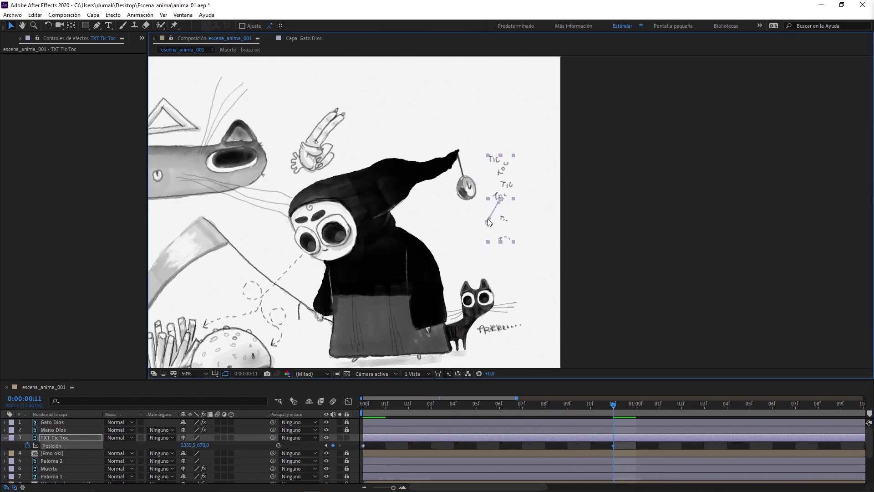
scroll(500, 219, "up", 2)
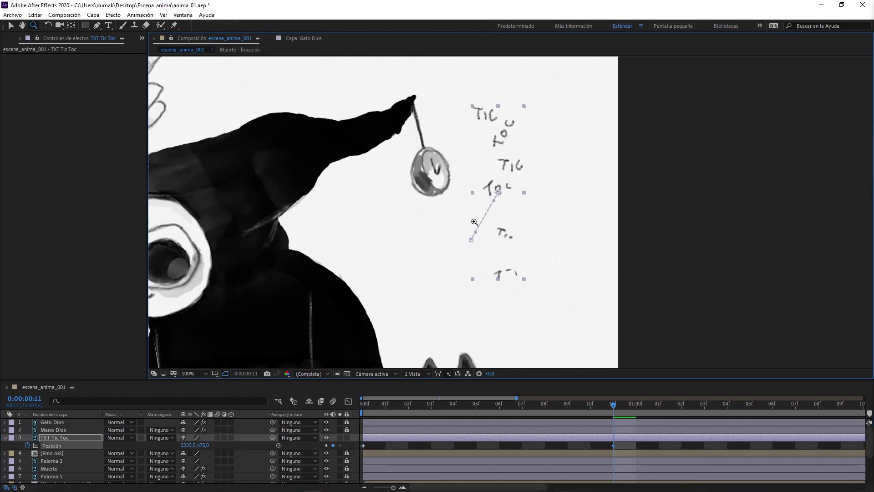
left_click_drag(484, 234, 489, 232)
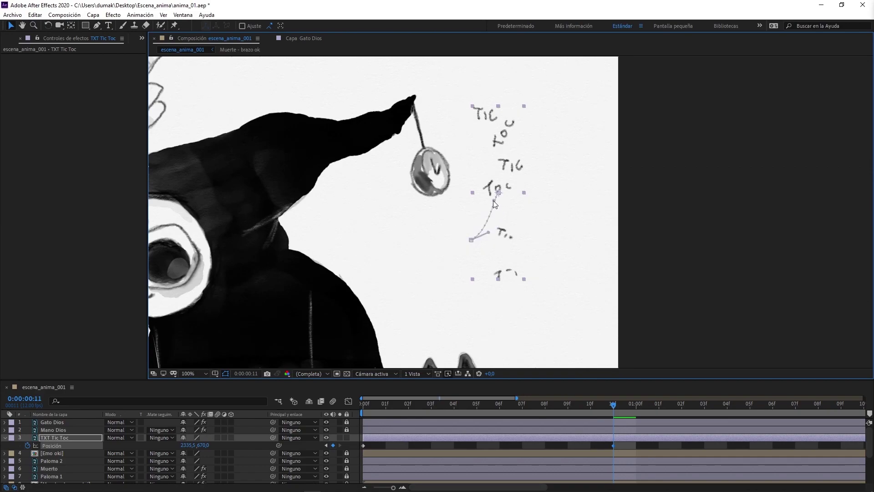
left_click_drag(493, 201, 504, 204)
left_click(613, 406)
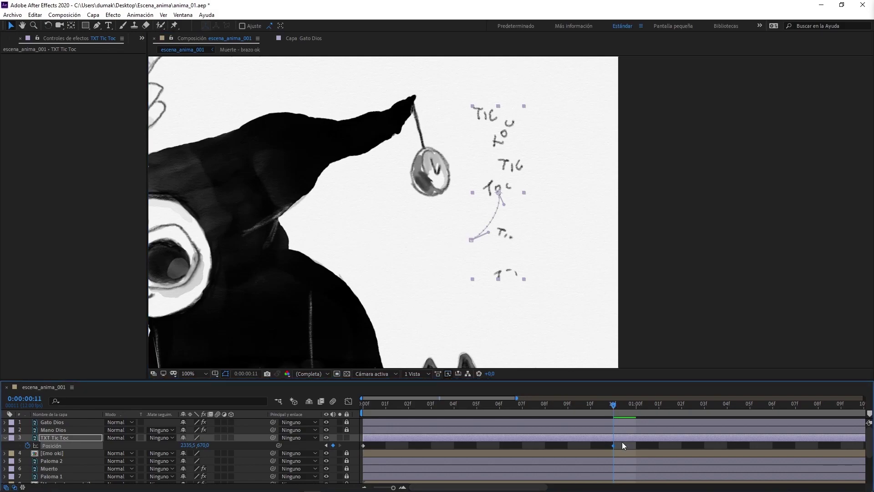
left_click_drag(624, 445, 337, 450)
Ease the Tic Toc Position keyframes, loop them with loopOut("pingpong"), and preview
key("F9")
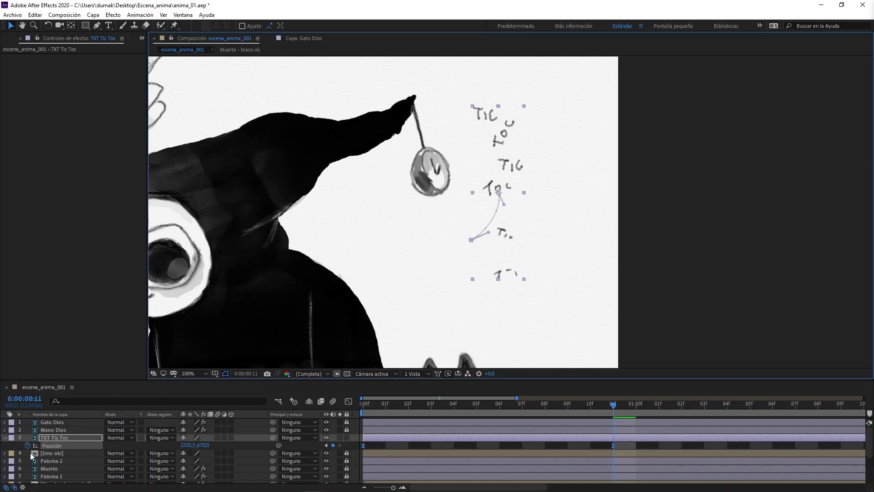
left_click(28, 446, "alt")
type("loopOut(type = \"pingpong\", numKeyframes = 0)")
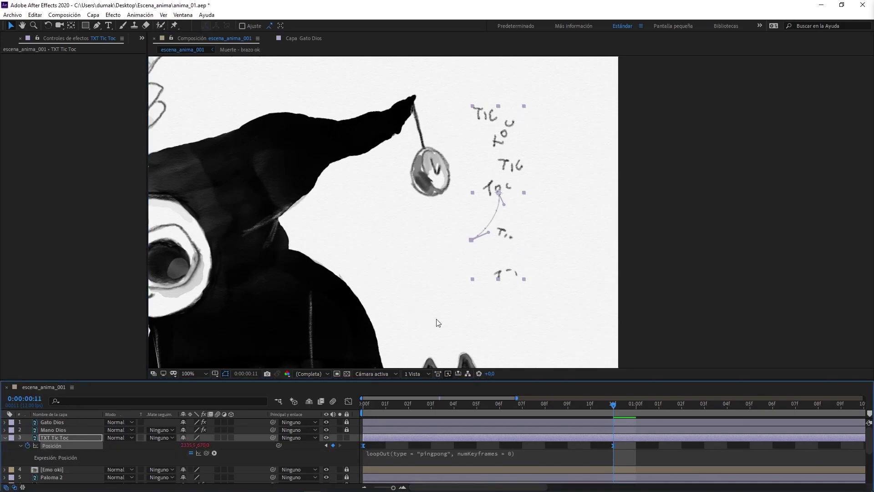
left_click(478, 301)
key("space")
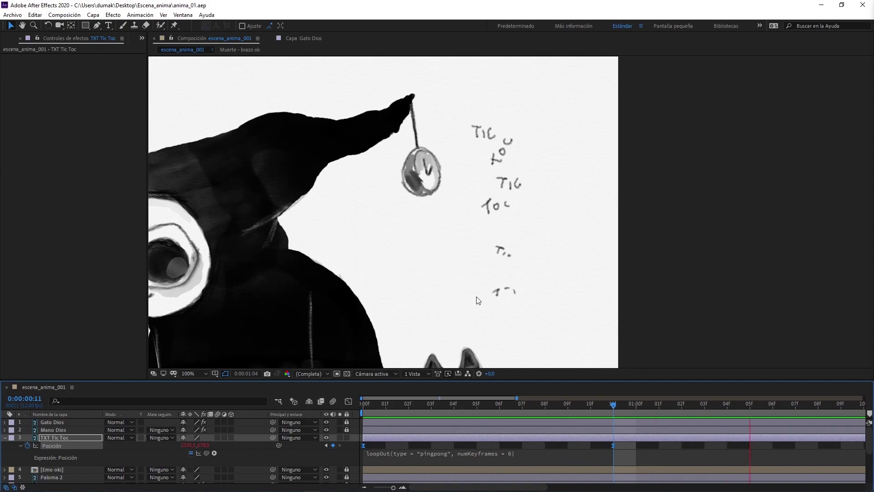
key("space")
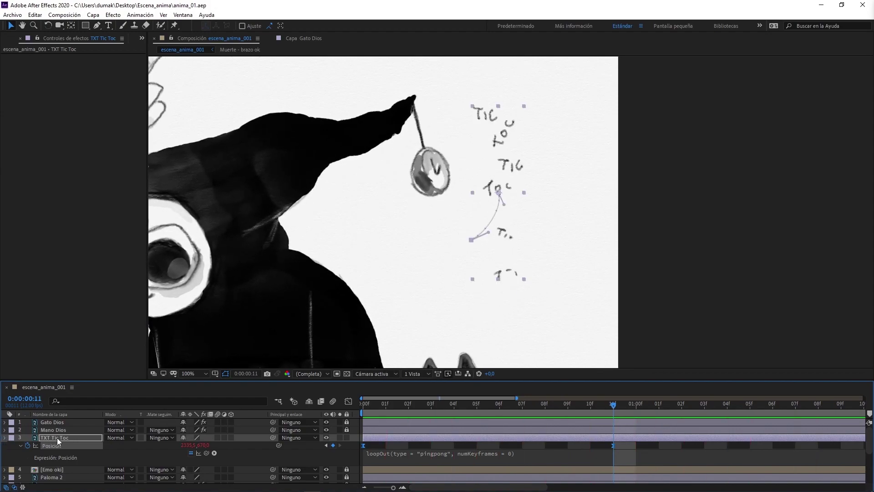
Keyframe the Tic Toc Rotation at about 15° on frame 0 and nearly upright on frame 03
key("r")
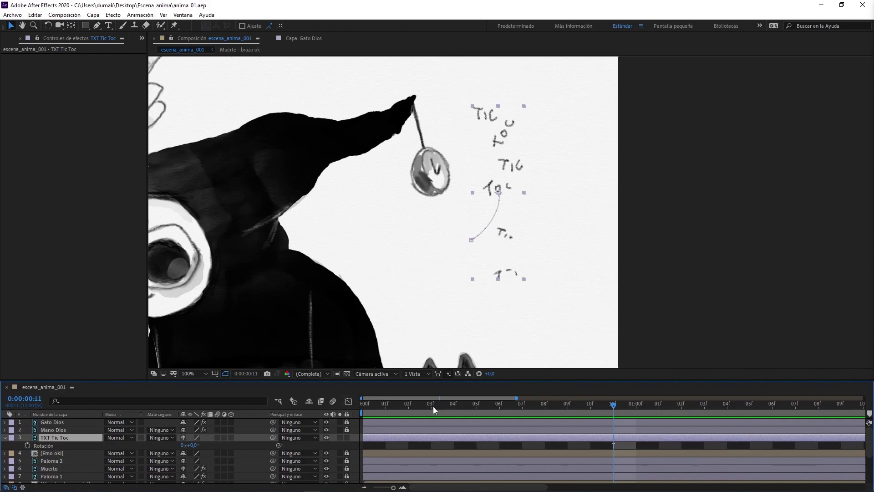
key("Home")
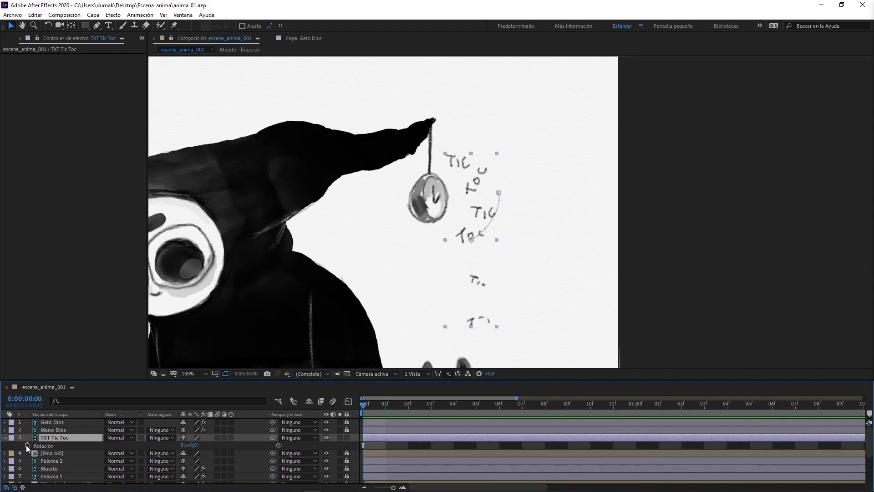
left_click(27, 446)
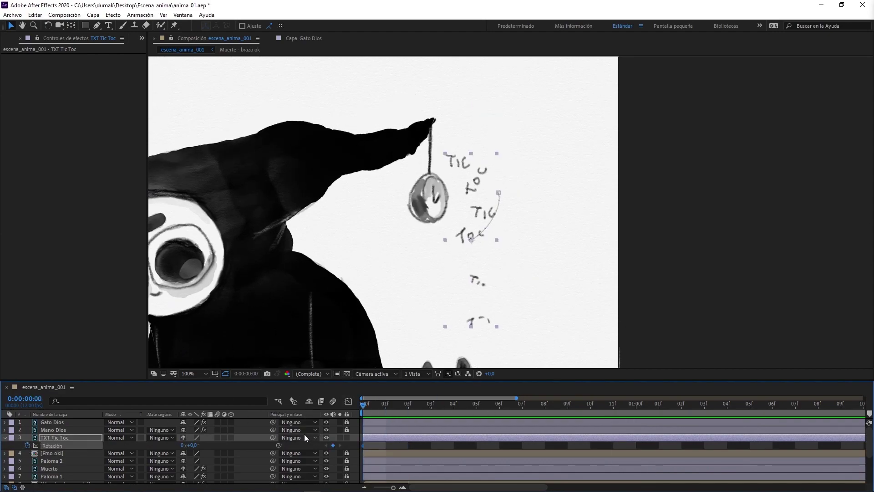
left_click_drag(198, 445, 214, 445)
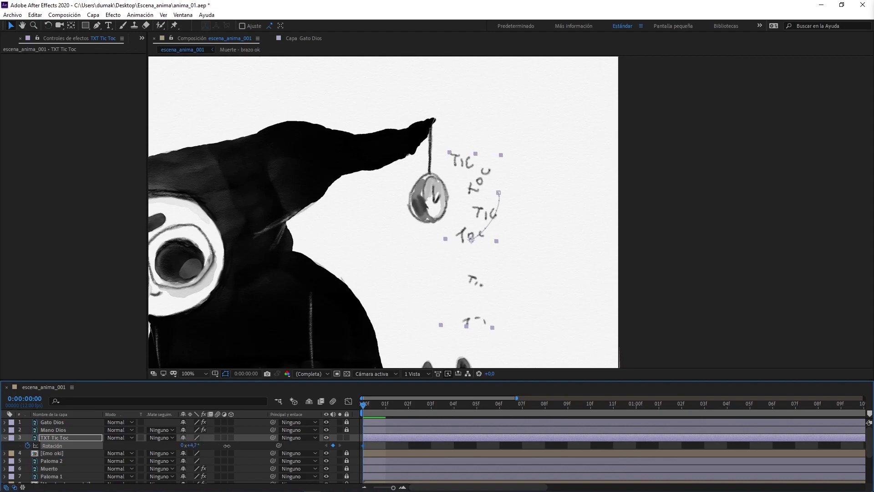
left_click(409, 404)
left_click(422, 409)
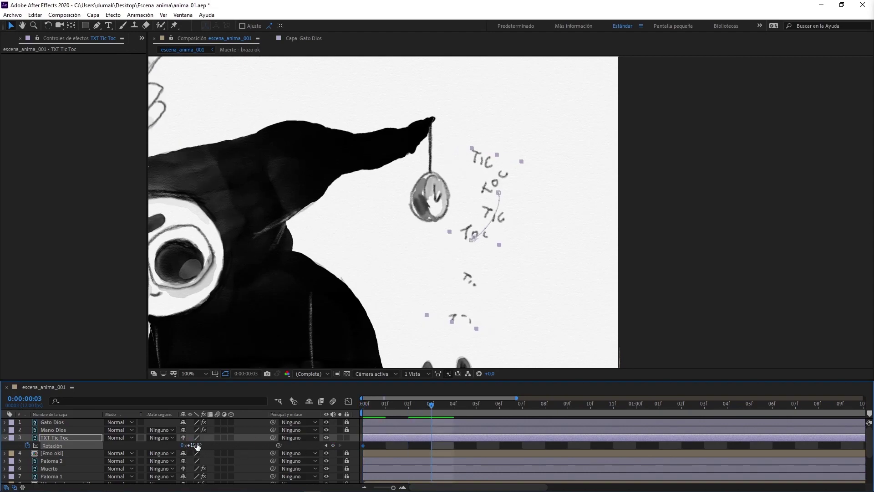
left_click_drag(197, 445, 173, 445)
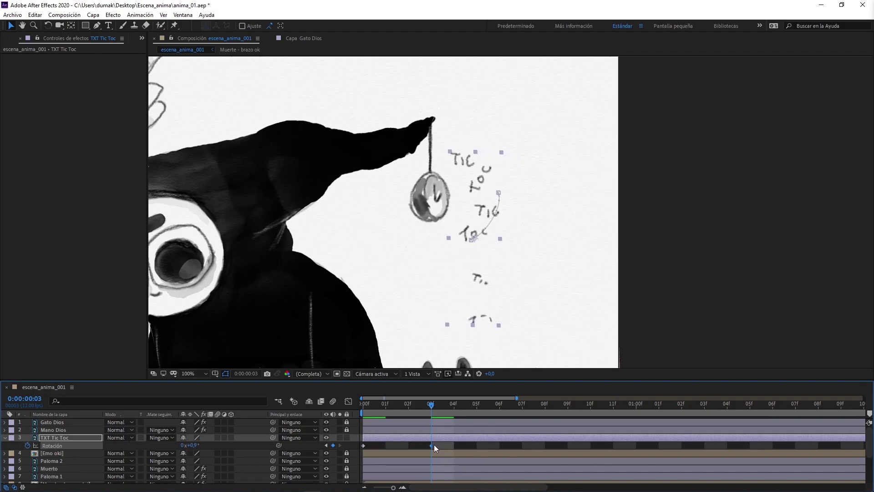
Ease both Rotation keyframes, add a loopOut("pingpong") expression, and preview the rocking
left_click_drag(434, 445, 357, 449)
key("F9")
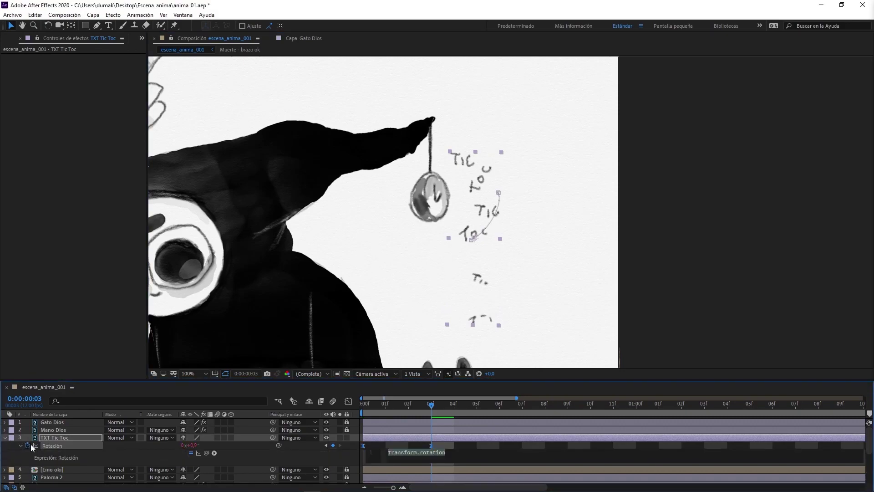
left_click(28, 446, "alt")
type("loopOut(type = \"pingpong\", numKeyframes = 0)")
key("KP_Enter")
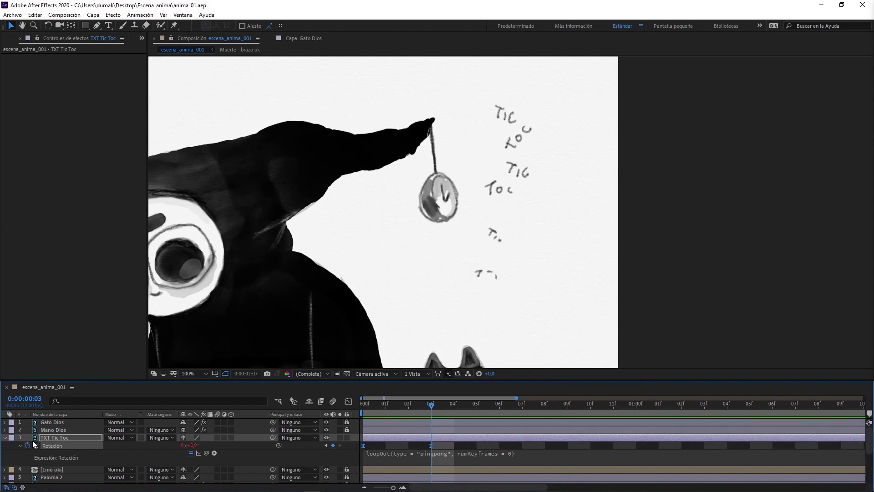
key("space")
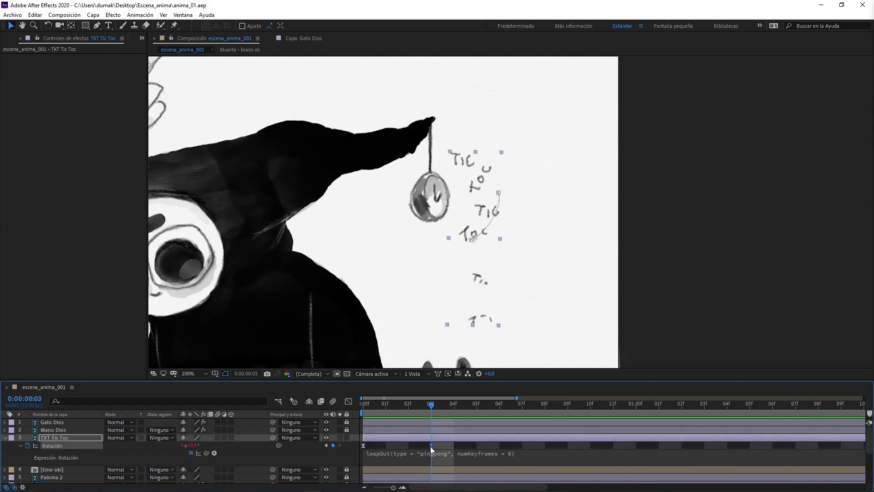
key("ctrl+z")
key("ctrl+z")
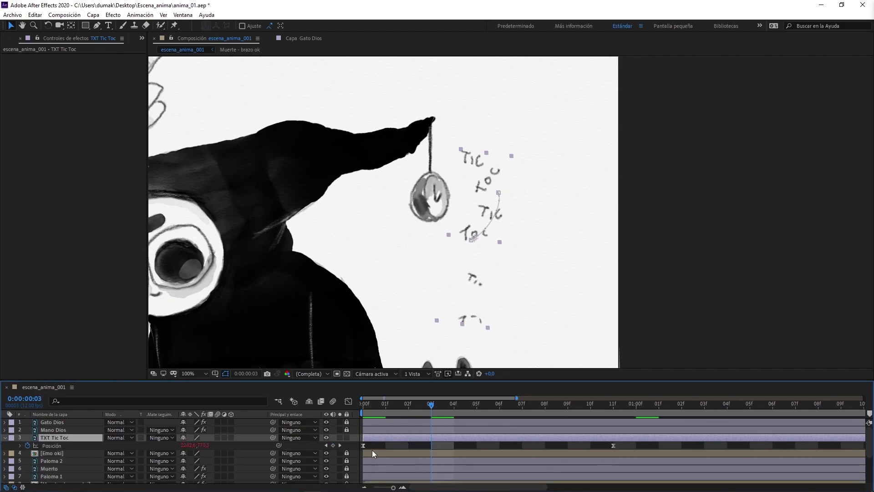
Delete the Tic Toc frame-11 Position keyframe and preview the remaining motion
left_click(549, 402)
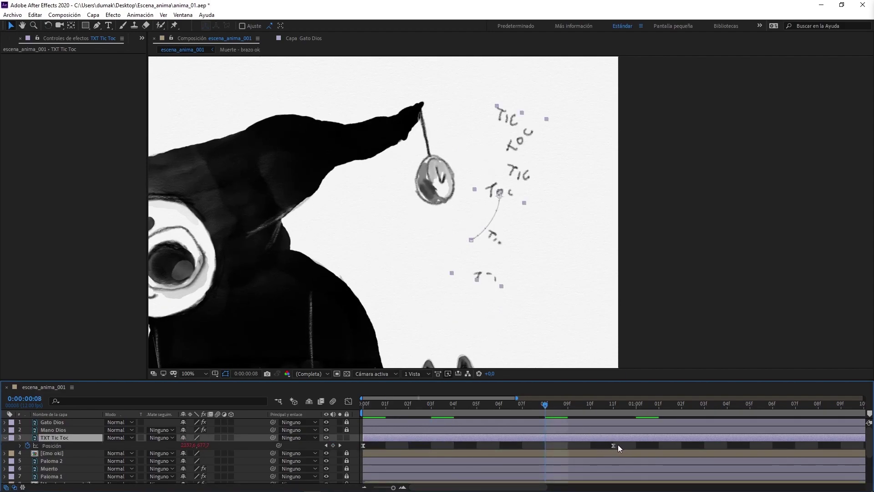
left_click(614, 445)
key("Delete")
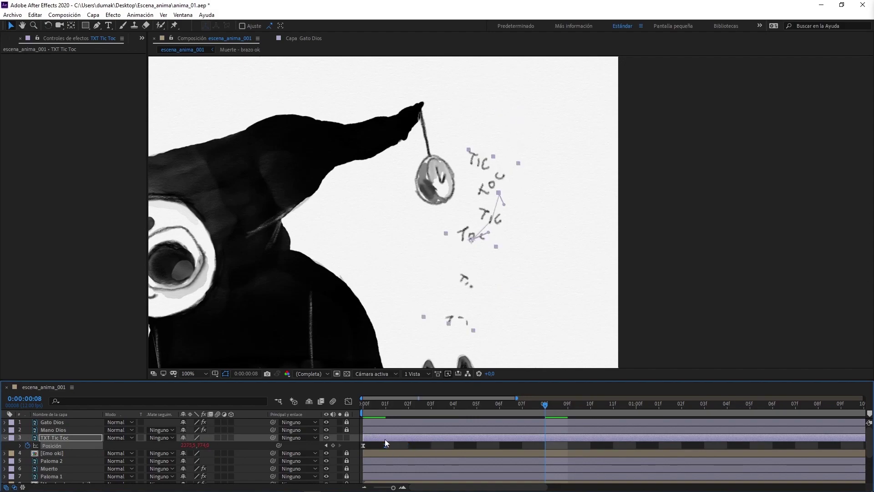
key("space")
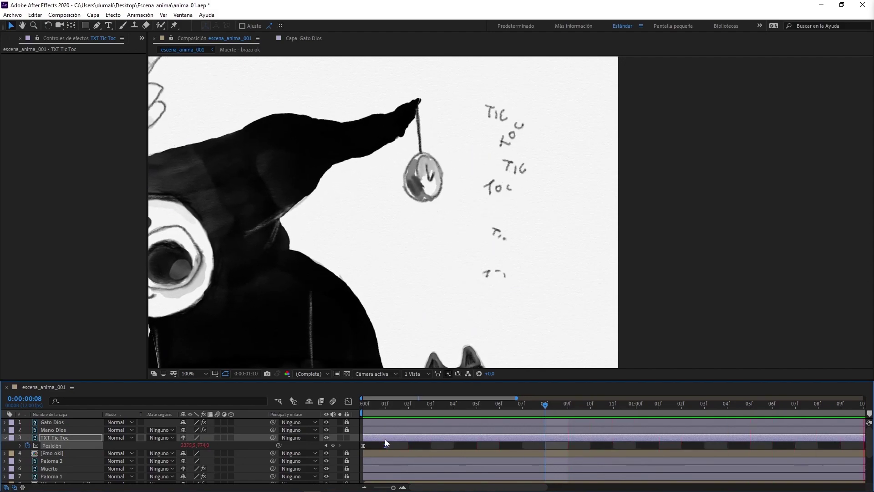
key("space")
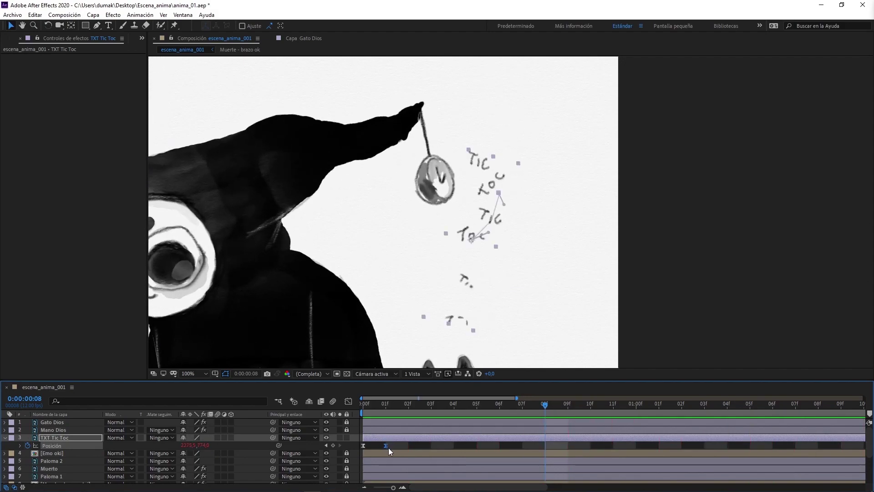
key("alt+Right")
key("space")
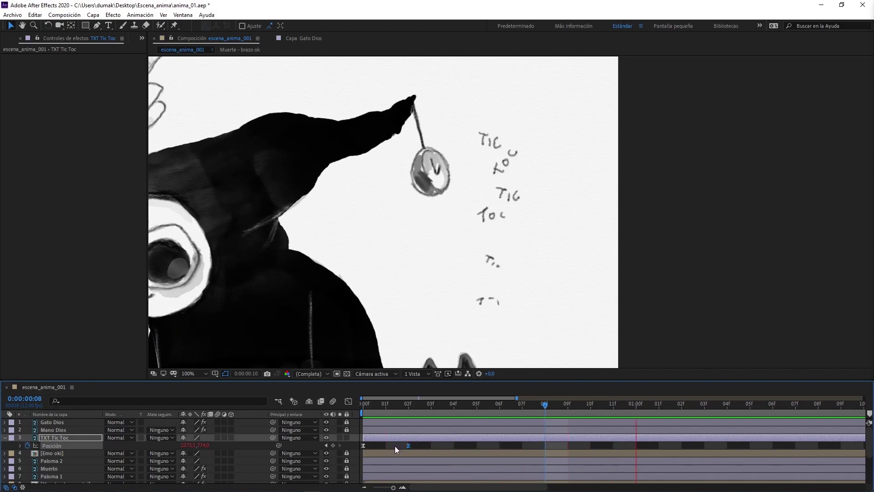
Place the keyframe at frame 1, shift the Tic Toc text down-left there, and preview
left_click_drag(408, 445, 390, 446)
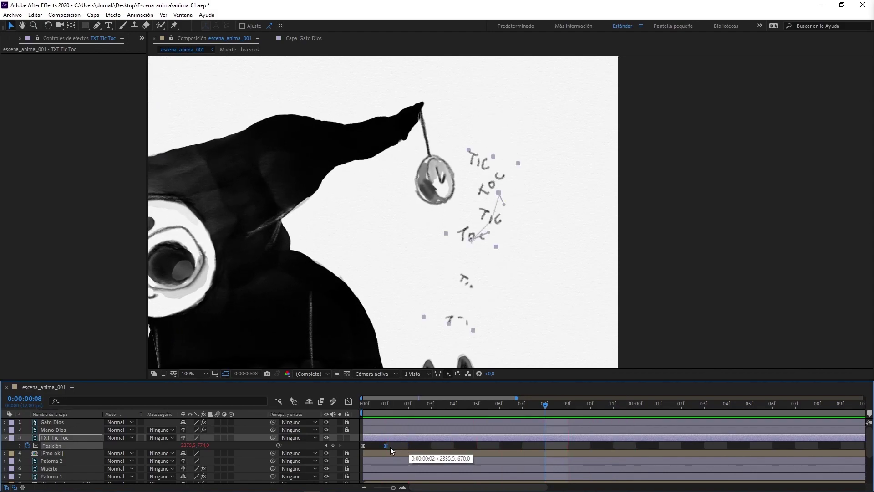
left_click(390, 408)
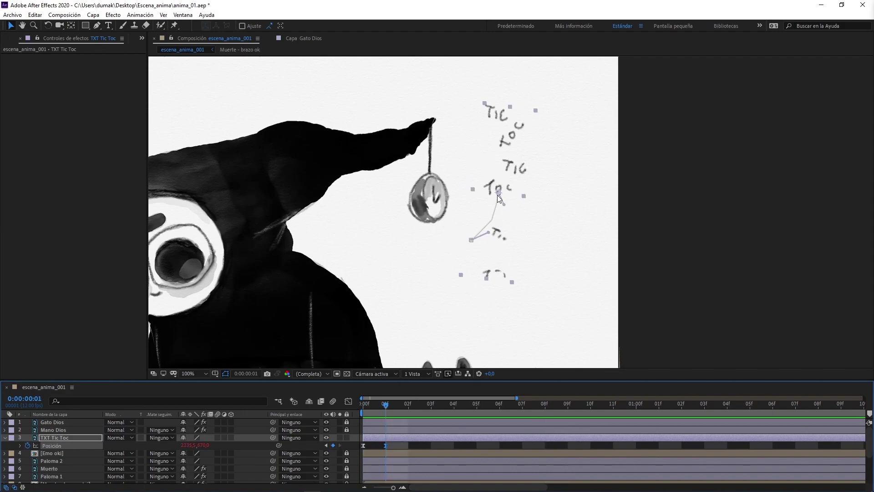
left_click_drag(497, 195, 478, 233)
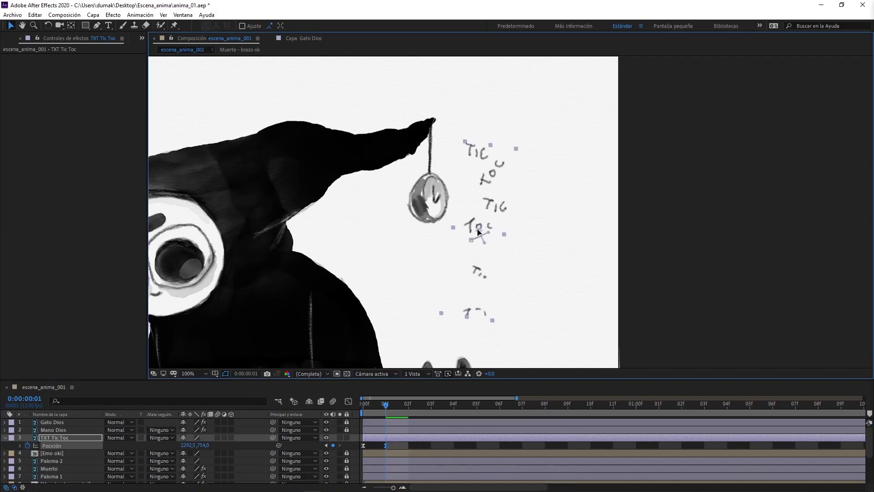
key("space")
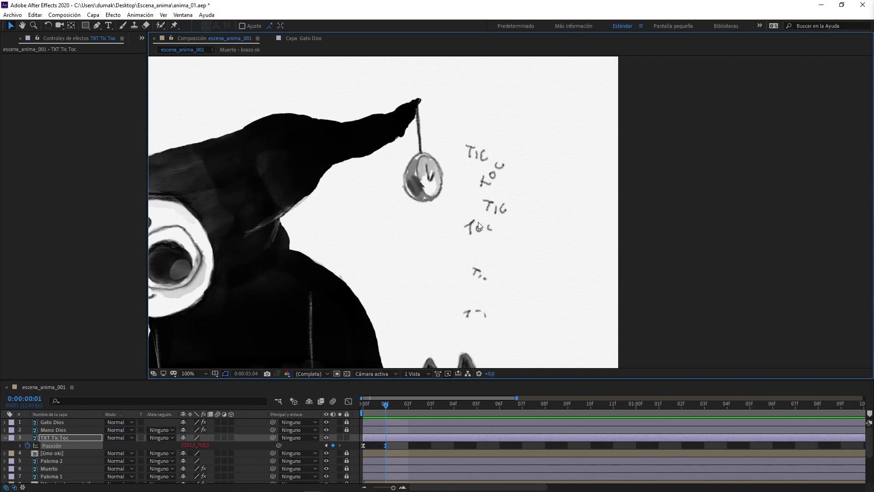
key("space")
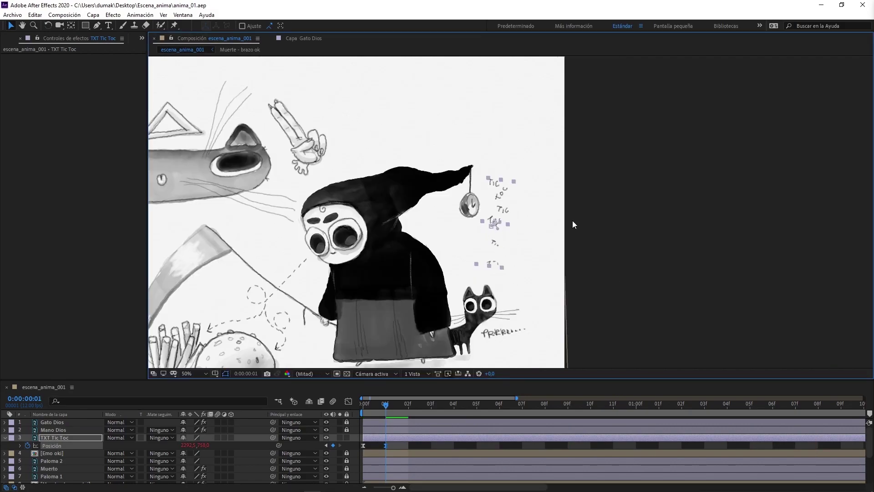
left_click_drag(576, 220, 595, 140)
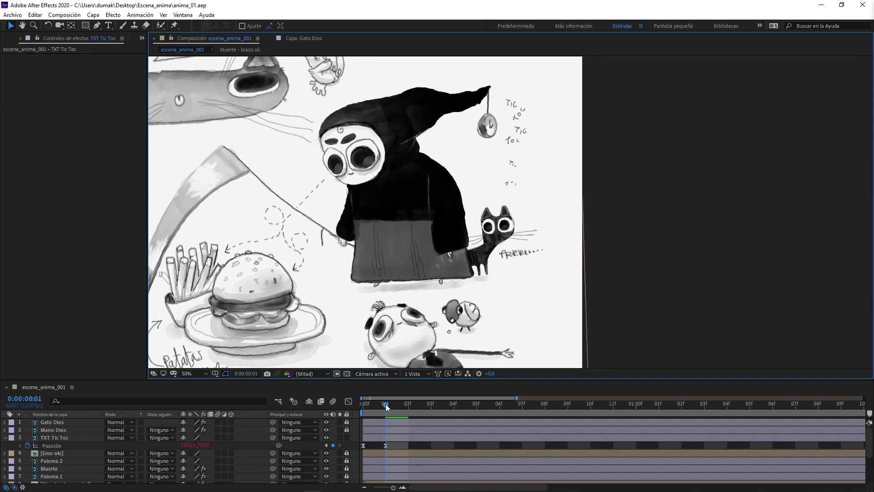
left_click_drag(386, 404, 363, 405)
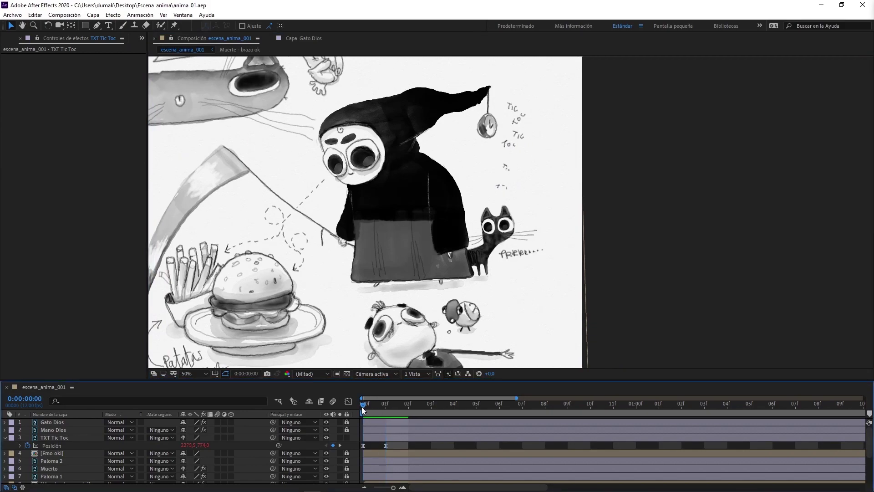
left_click(5, 437)
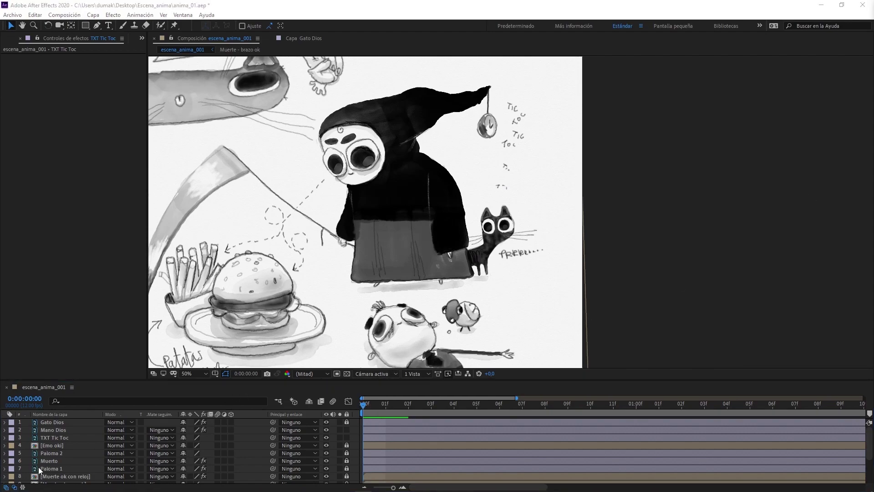
Unlock TXT PRRR and reposition its anchor point with the Pan Behind tool
scroll(62, 455, "down", 2)
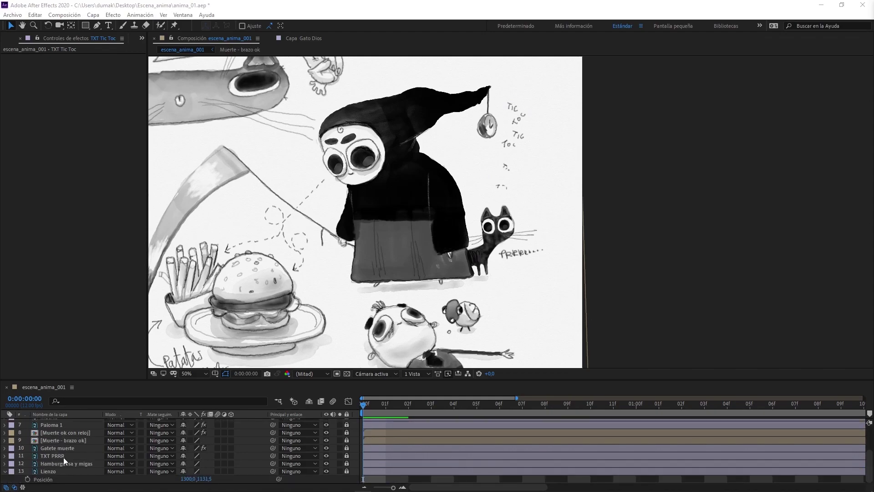
left_click(348, 456)
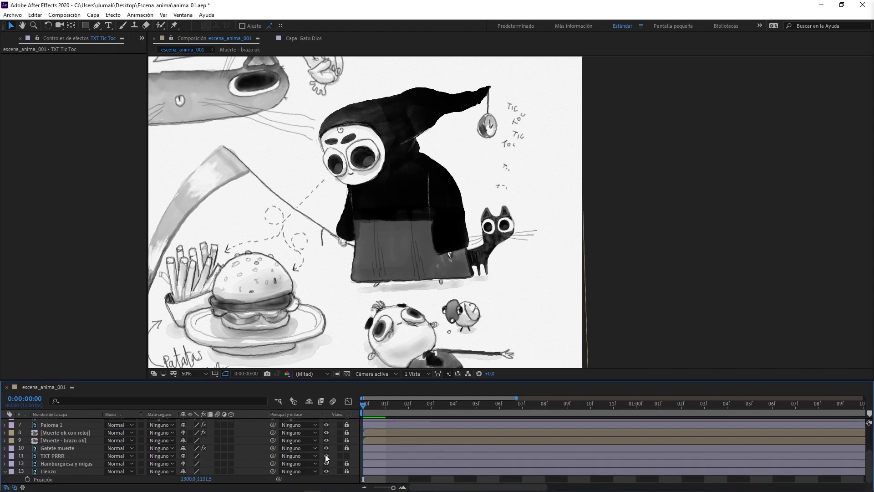
left_click(51, 455)
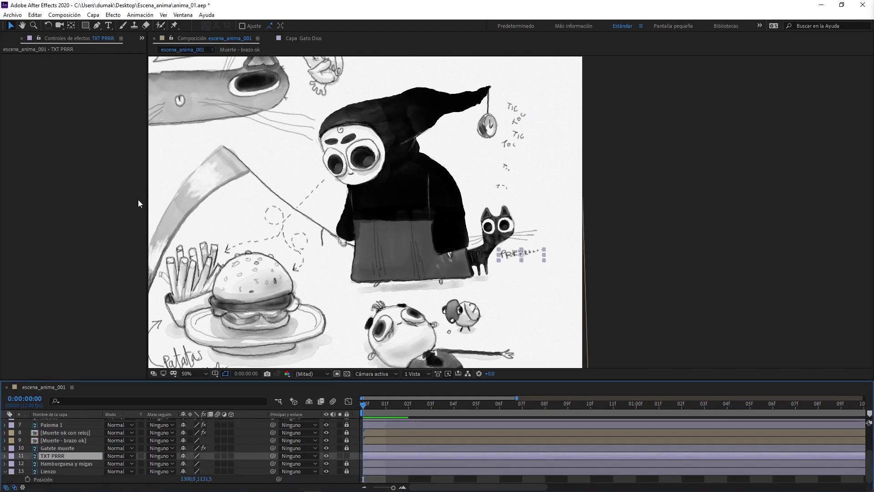
key("y")
left_click_drag(520, 253, 501, 257)
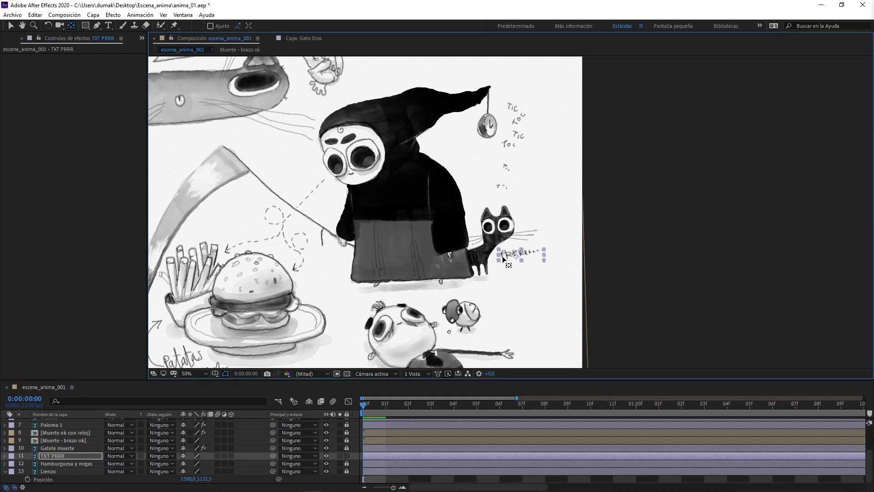
left_click(50, 457)
Try a 119% Scale keyframe at frame 4 on TXT PRRR, then undo it
key("s")
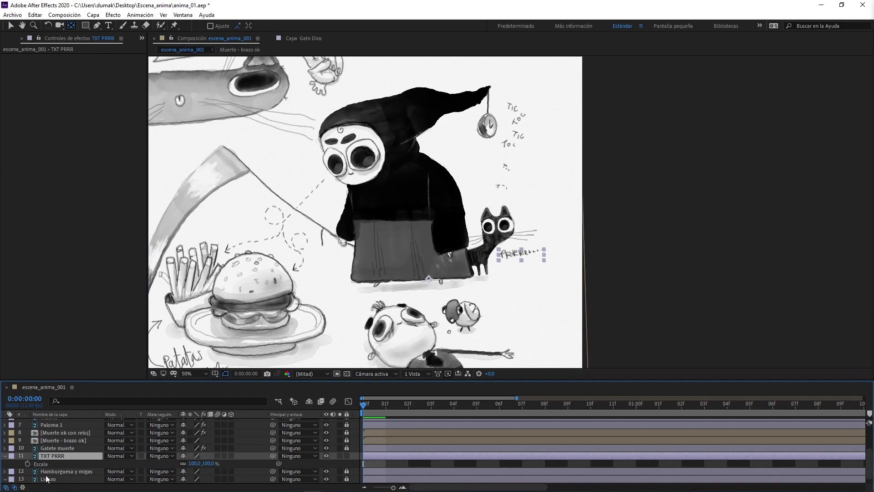
left_click(27, 464)
left_click_drag(362, 404, 447, 408)
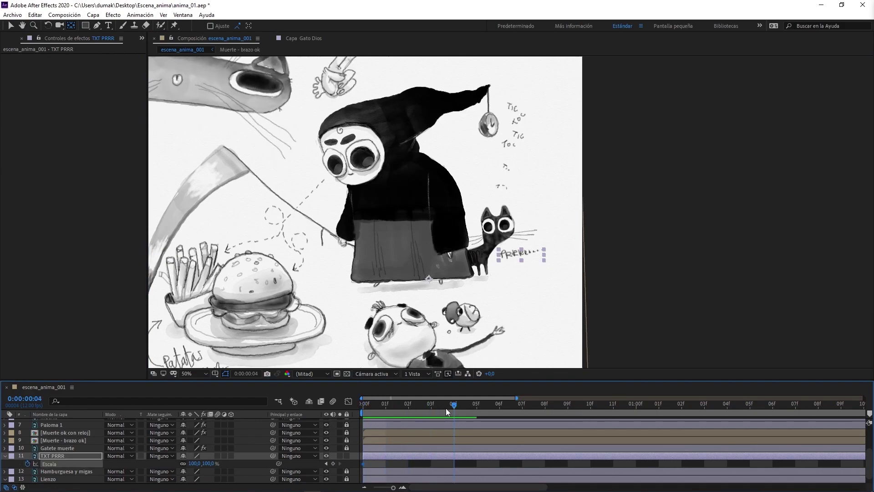
left_click_drag(201, 464, 216, 464)
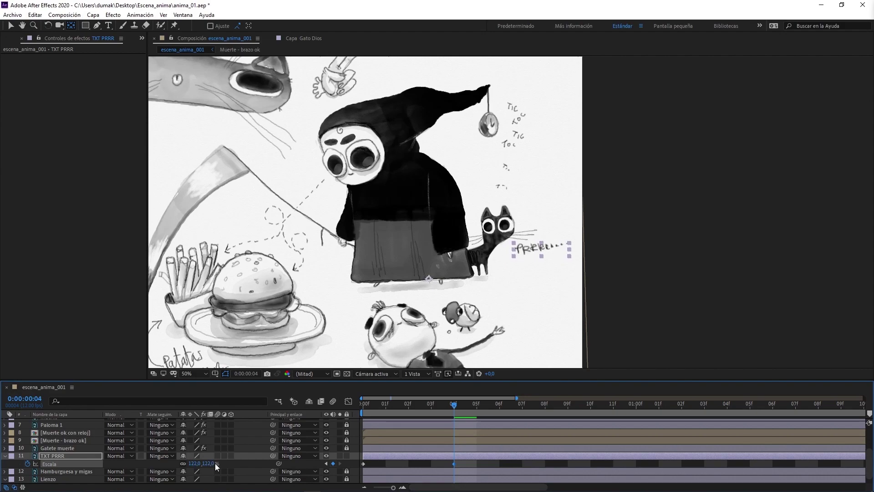
left_click_drag(453, 405, 366, 417)
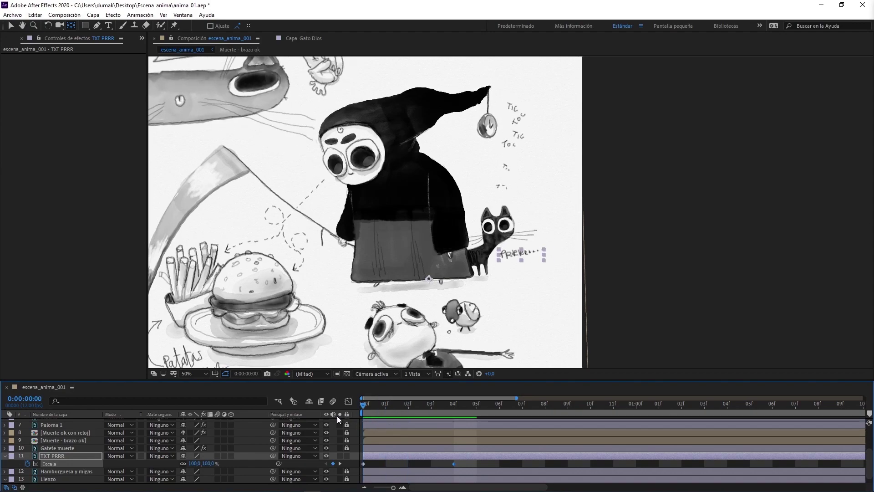
key("ctrl+z")
key("ctrl+z")
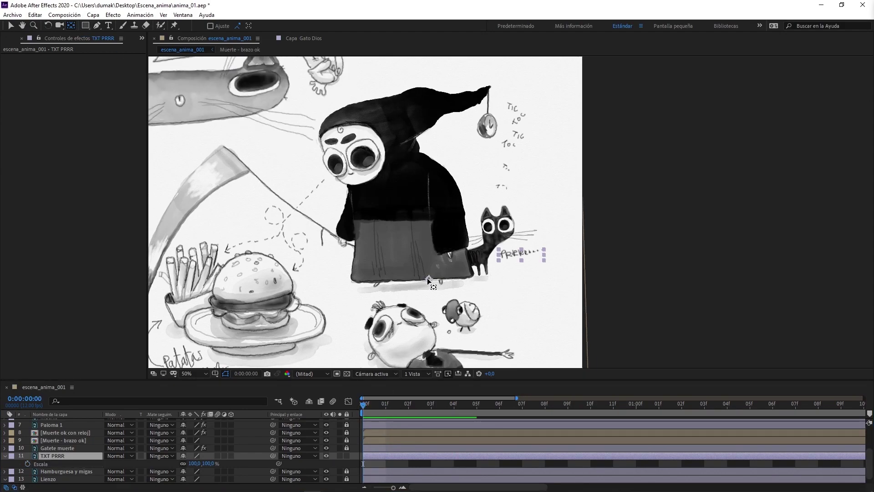
left_click(492, 267)
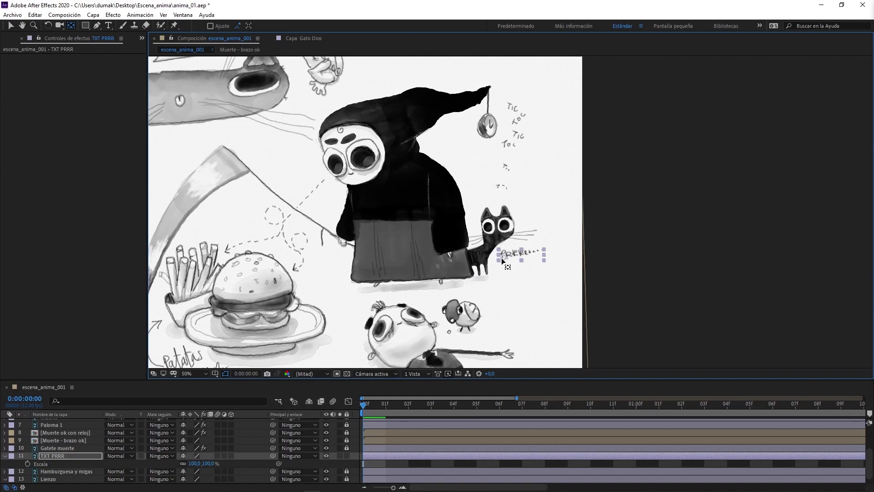
key("v")
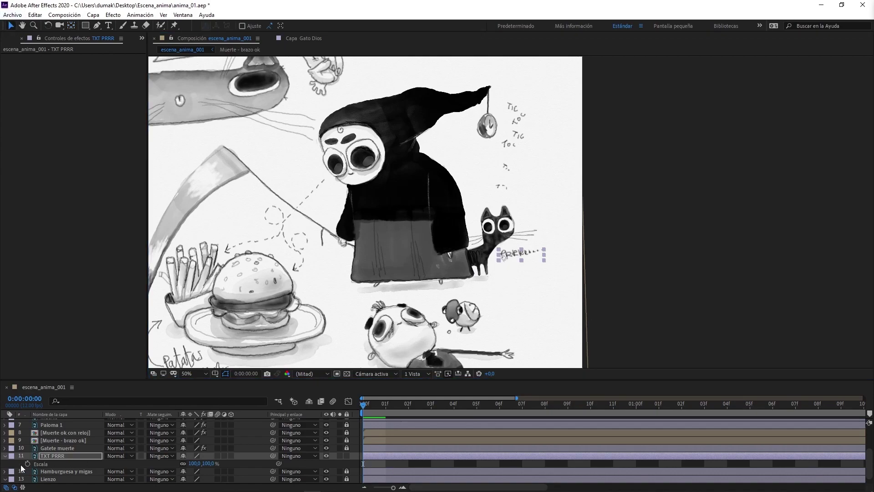
Keyframe PRRR Scale from 100% at frame 0 to 145% at frame 4 with Easy Ease
left_click(27, 464)
left_click_drag(367, 406, 455, 403)
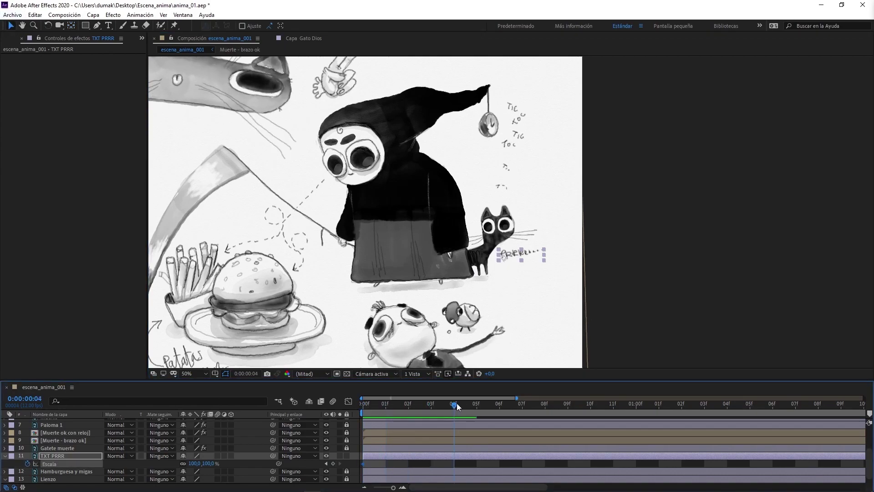
left_click_drag(208, 463, 224, 462)
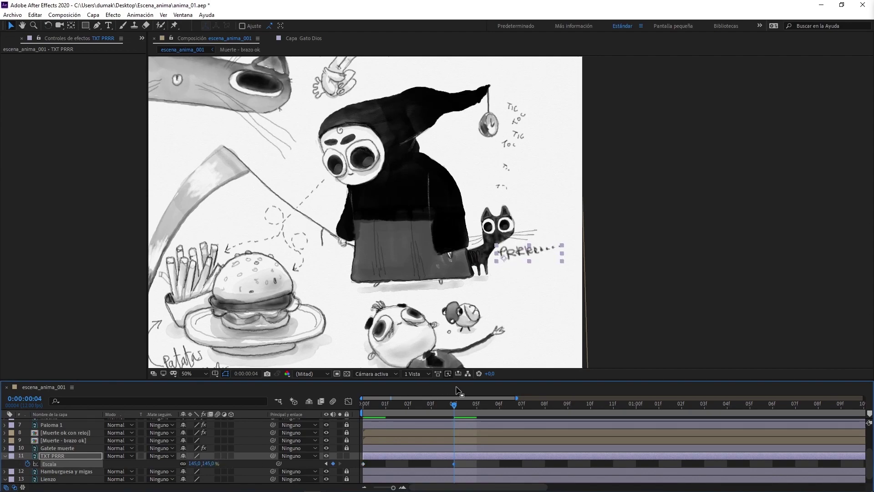
left_click_drag(453, 403, 363, 404)
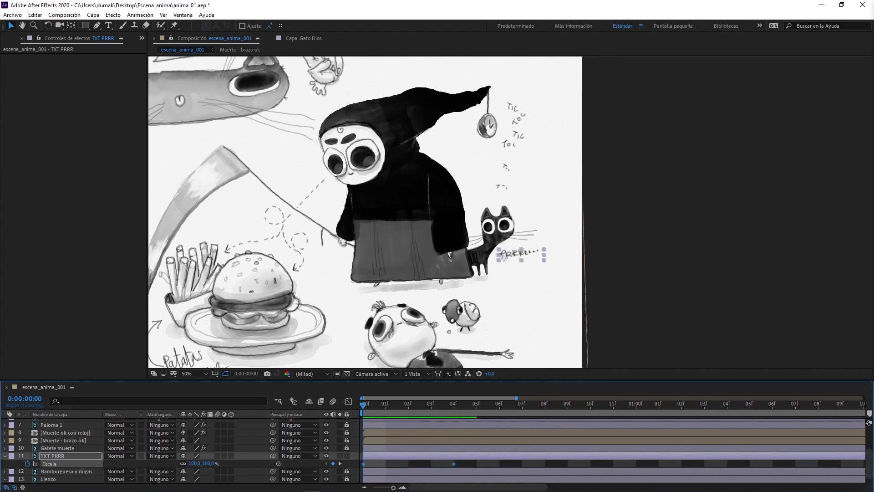
key("F9")
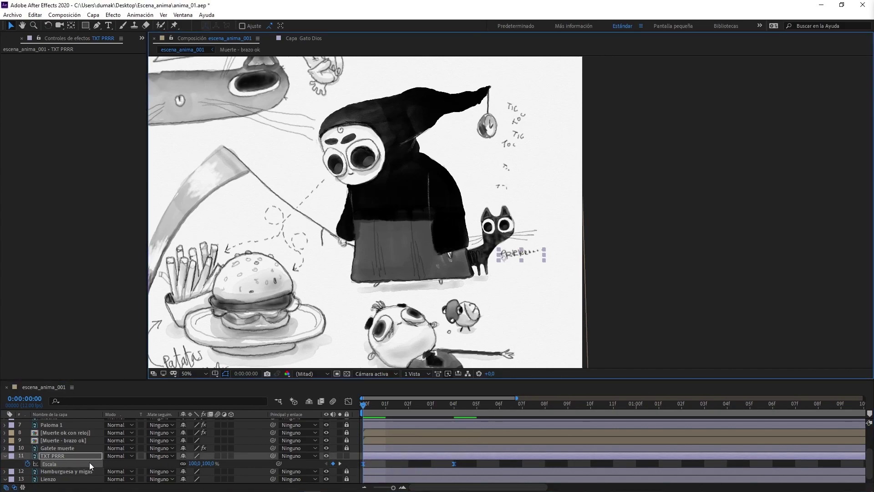
left_click(27, 464, "alt")
Apply the loopOut("pingpong") expression to the PRRR Scale and preview the pulse
type("loopOut(type = \"pingpong\", numKeyframes = 0)")
key("KP_Enter")
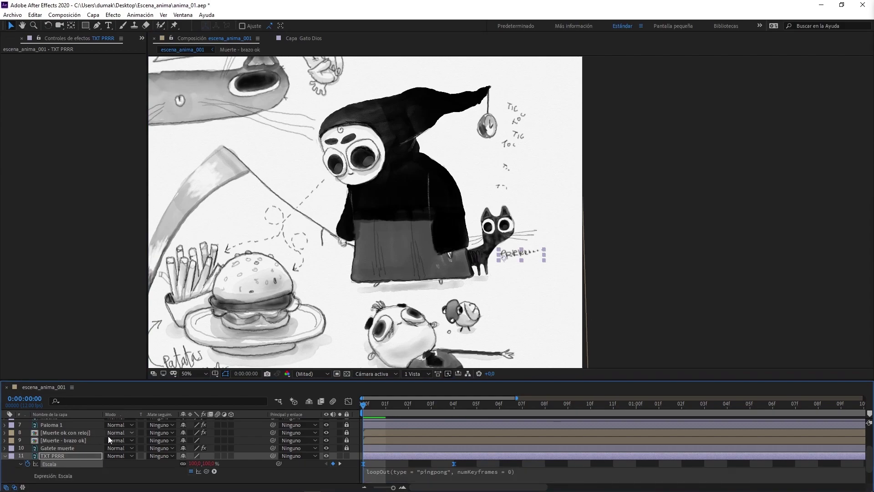
key("space")
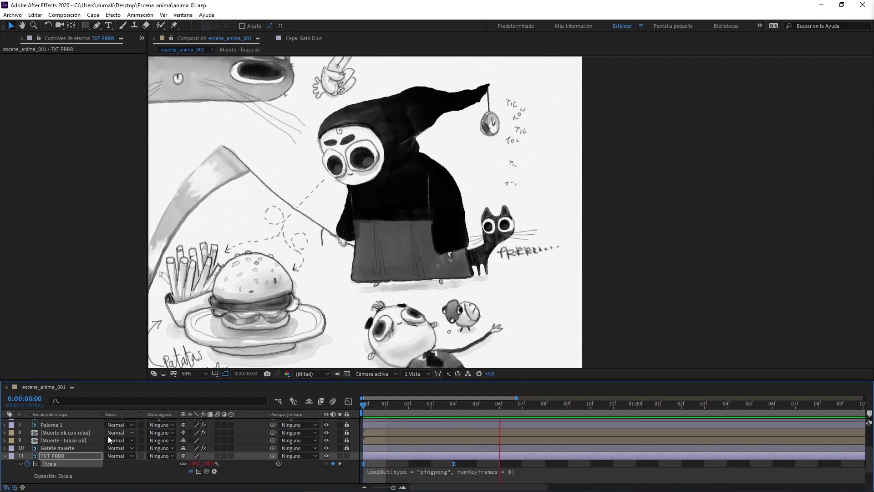
key("space")
Change the frame-4 PRRR Scale keyframe to 120% and preview
left_click(454, 404)
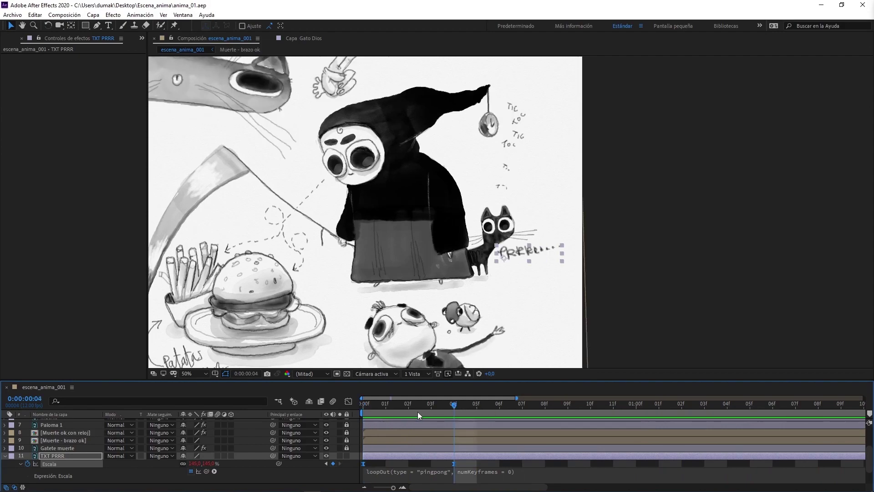
left_click(440, 464)
left_click(455, 466)
left_click(193, 464)
type("120")
key("Return")
key("space")
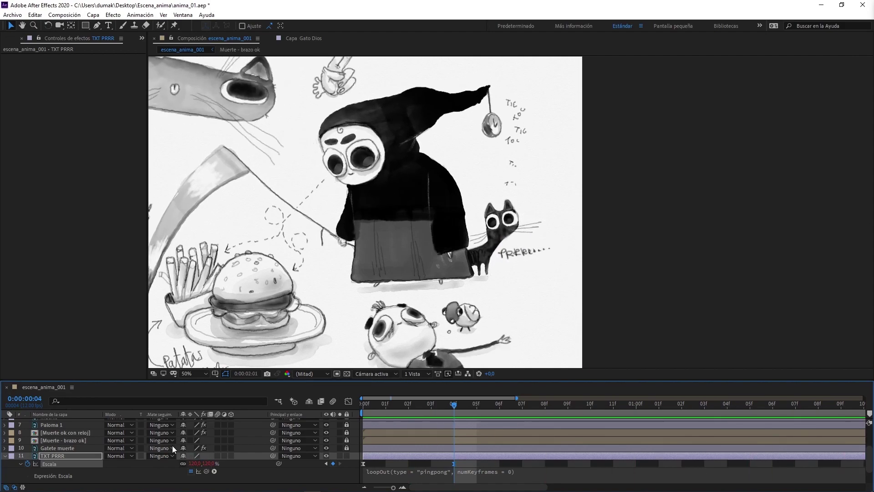
key("space")
Move the second PRRR Scale keyframe to frame 10 and preview the slower swell
left_click(197, 463)
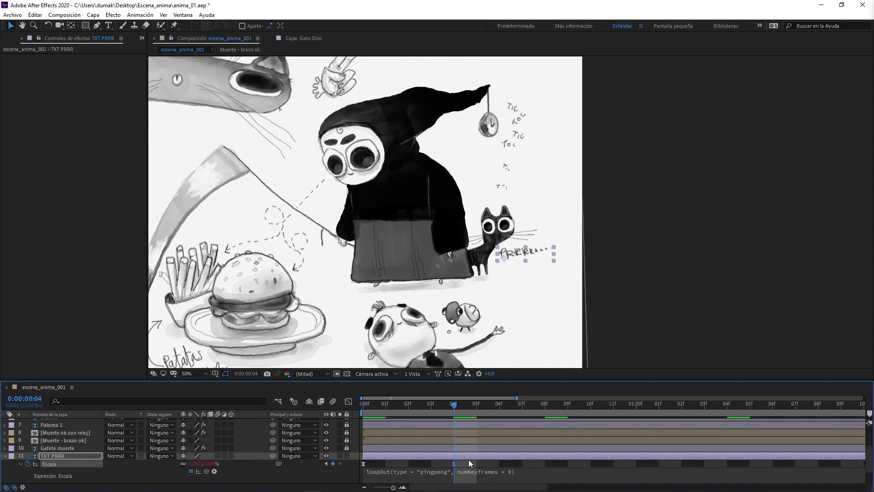
left_click_drag(455, 466, 592, 404)
key("space")
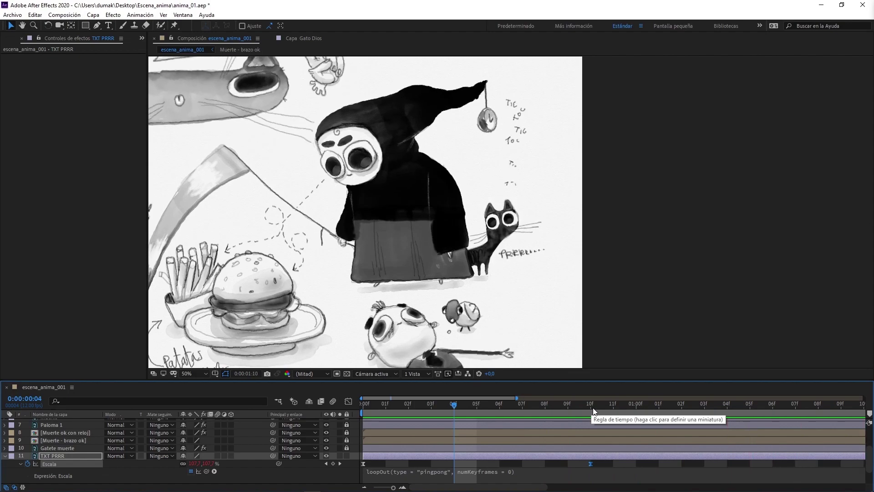
key("space")
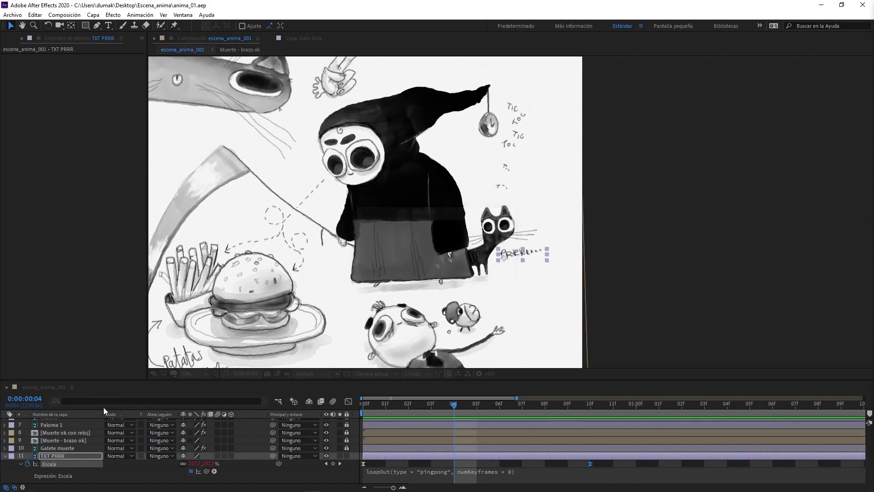
Try a looping PRRR Rotation wobble with keyframes at frames 0 and 1 and pingpong expression
left_click(53, 456)
key("r")
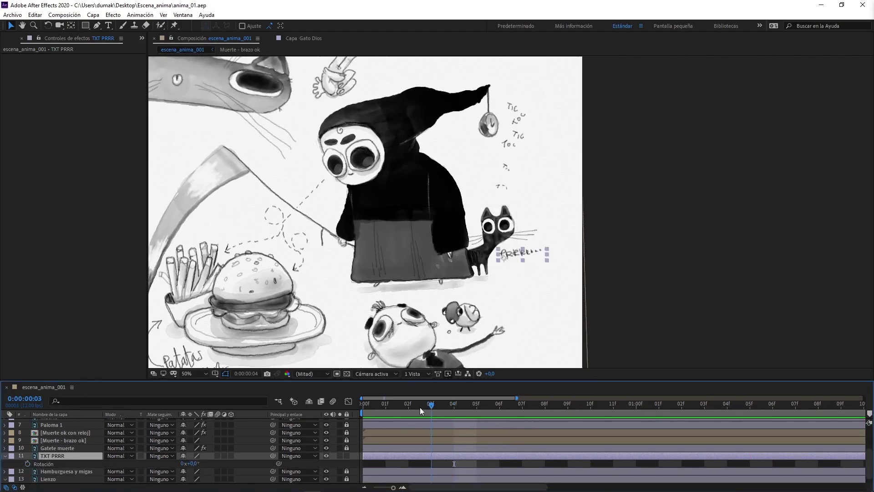
key("Home")
left_click(27, 464)
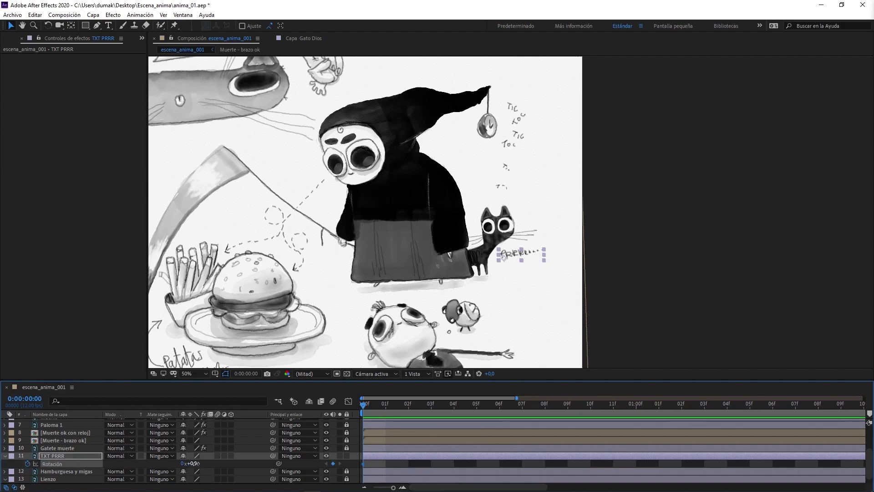
mouse_move(193, 464)
left_mouse_down()
mouse_move(208, 464)
mouse_move(182, 463)
mouse_move(192, 463)
left_mouse_up()
key("Page_Down")
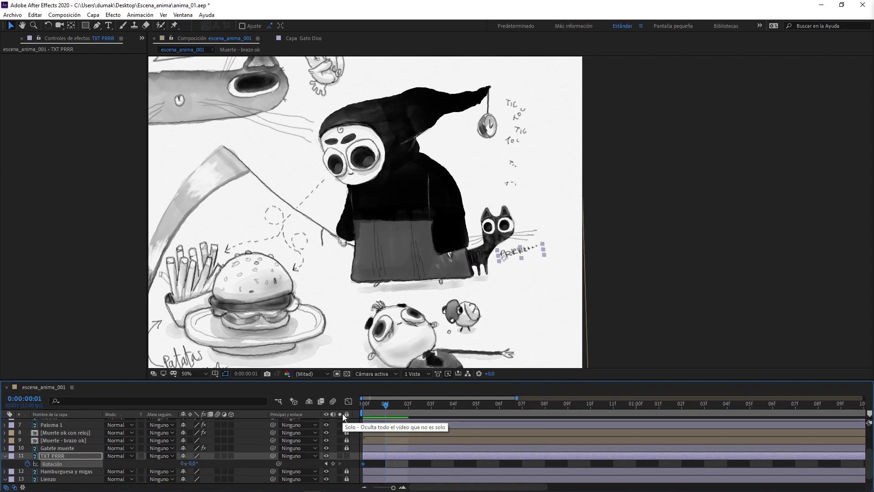
left_click_drag(195, 463, 326, 451)
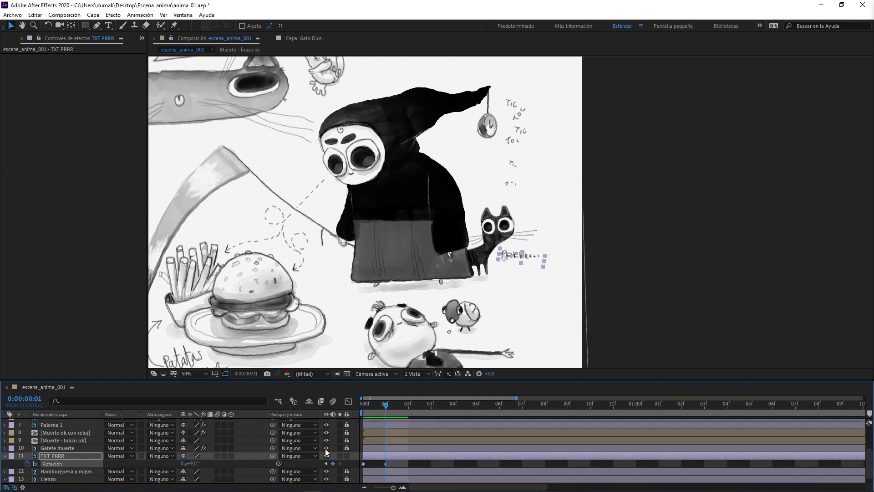
left_click(28, 464, "alt")
type("loopOut(type = \"pingpong\", numKeyframes = 0)")
key("space")
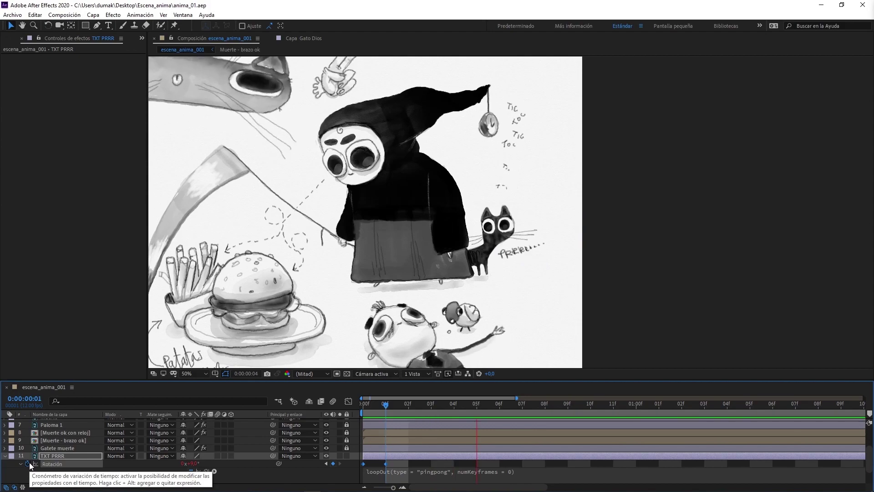
key("space")
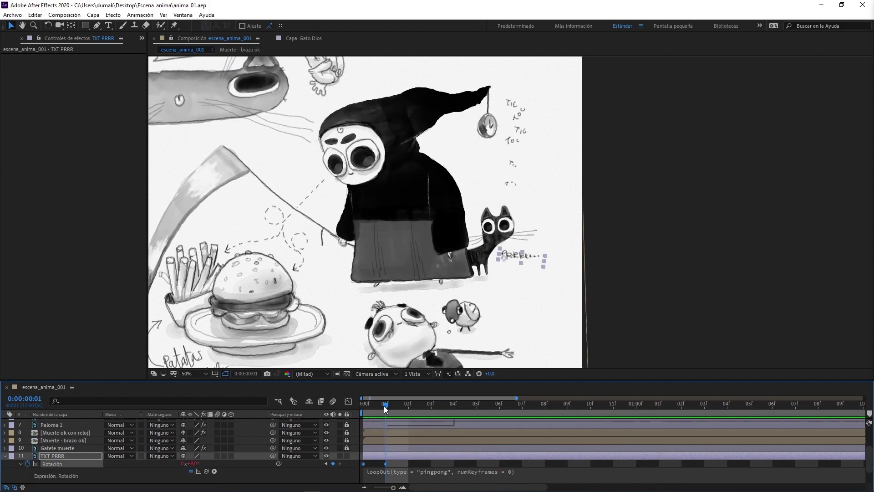
Remove the PRRR rotation expression and keyframes, then set a fixed 8° tilt
left_click_drag(384, 405, 321, 406)
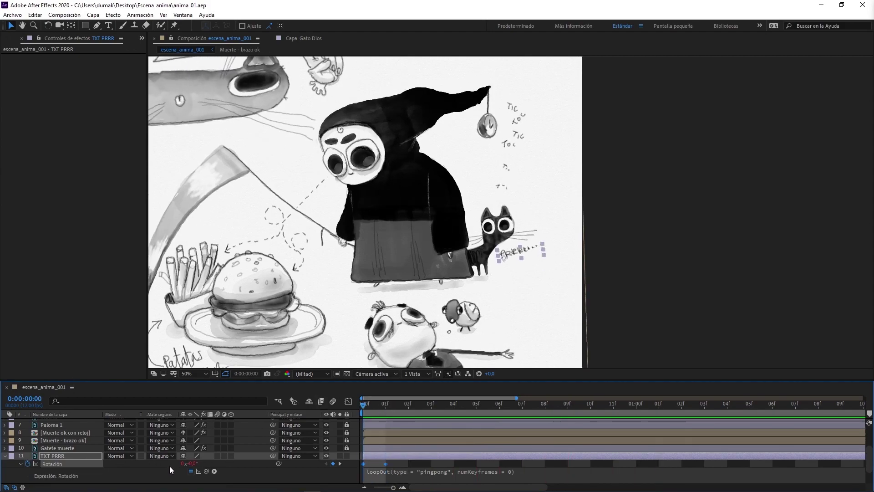
left_click(27, 464, "alt")
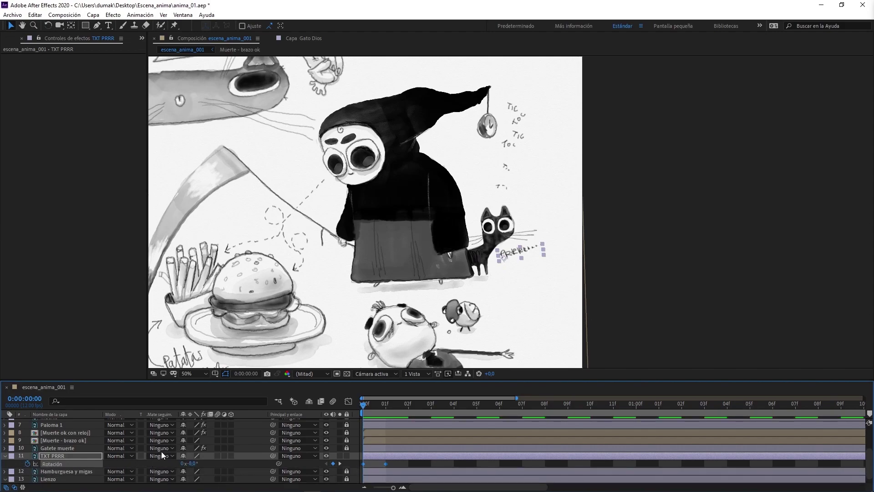
left_click(26, 463, "alt")
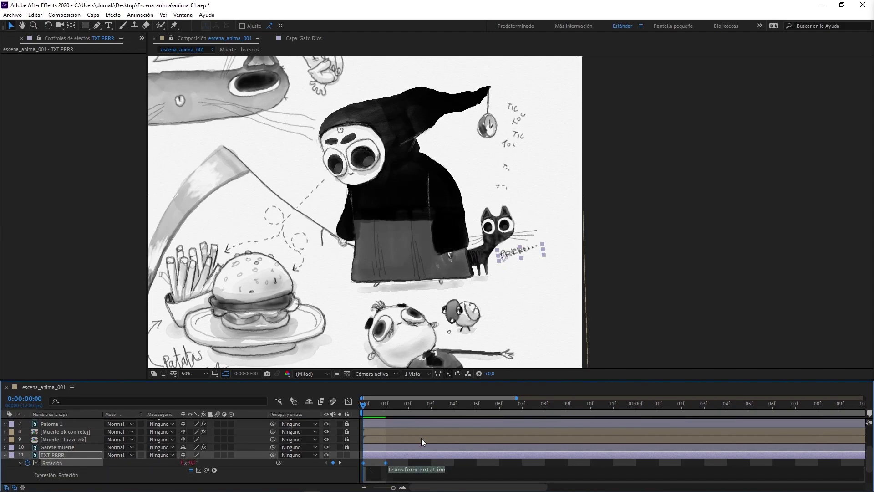
left_click(27, 464, "alt")
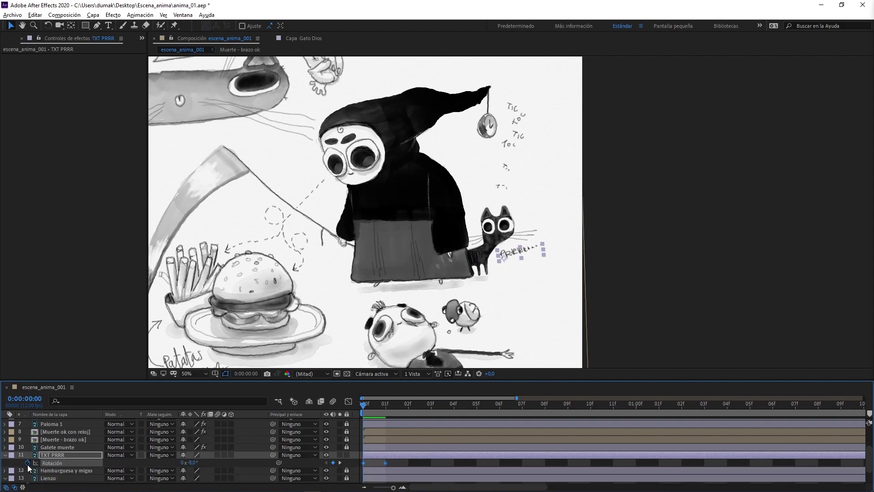
left_click(337, 463)
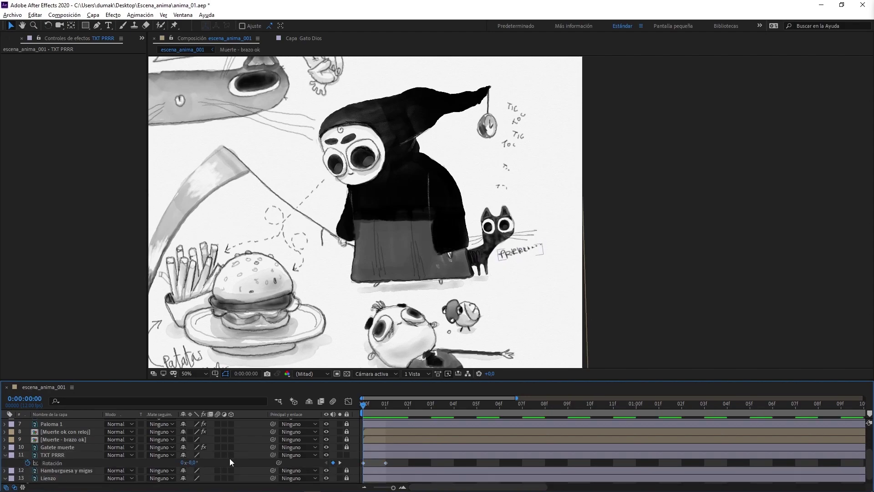
left_click(31, 463)
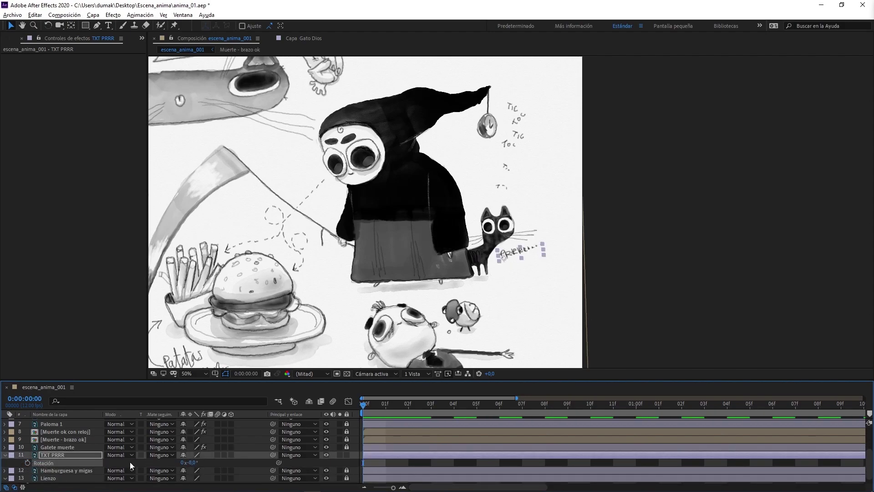
left_click_drag(191, 463, 178, 455)
key("space")
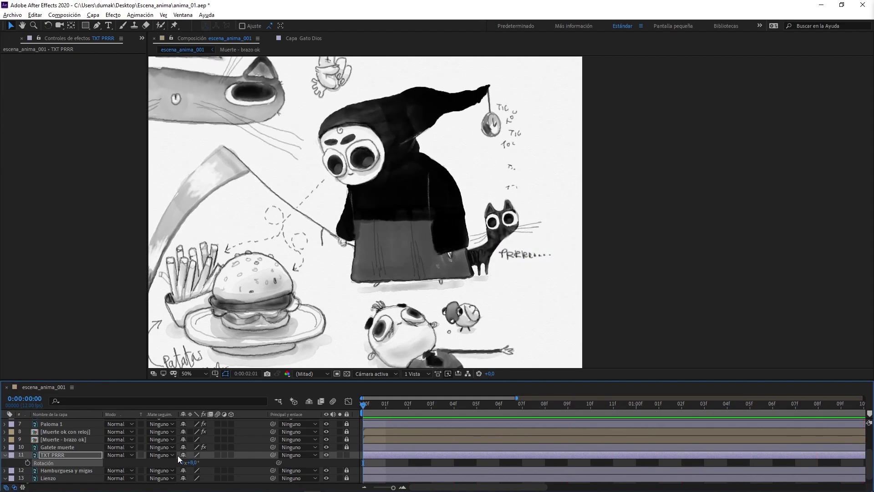
key("space")
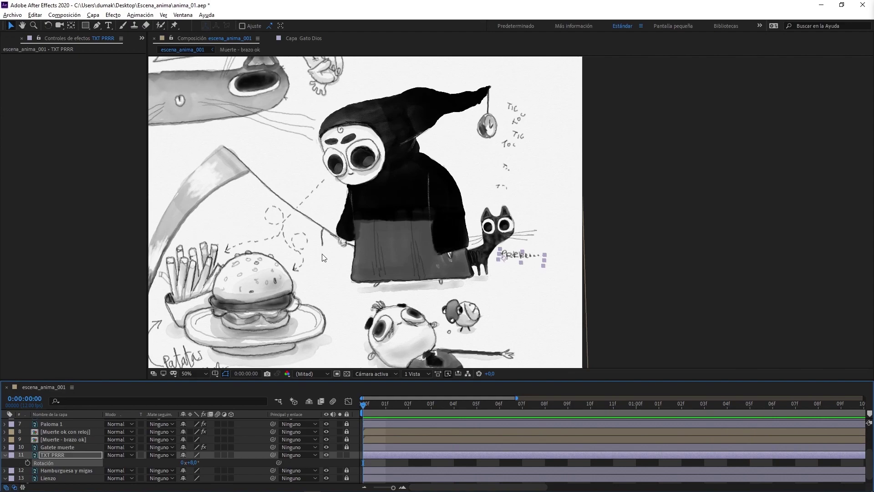
Preview the whole scene and collapse the TXT PRRR and Lienzo layers
left_click_drag(283, 263, 341, 255)
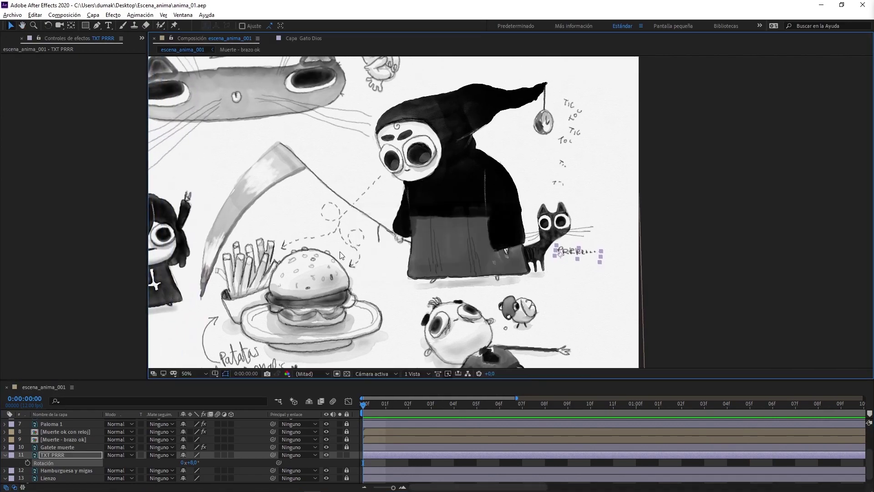
key("space")
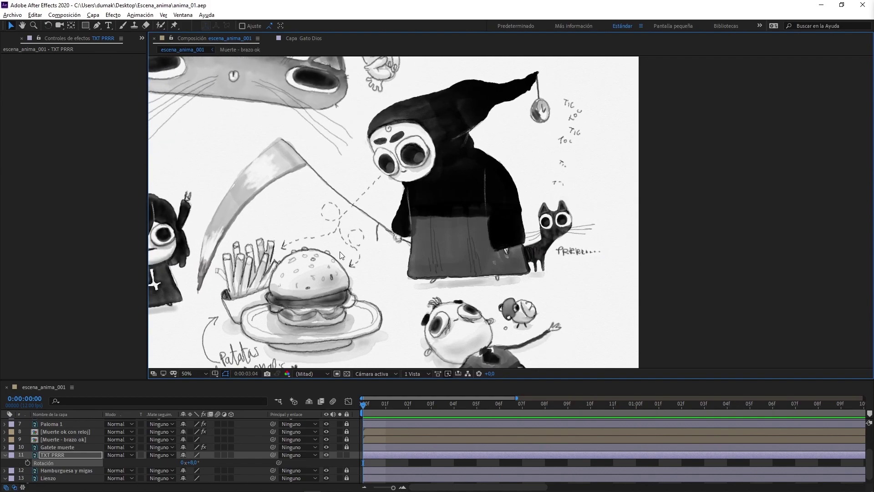
key("space")
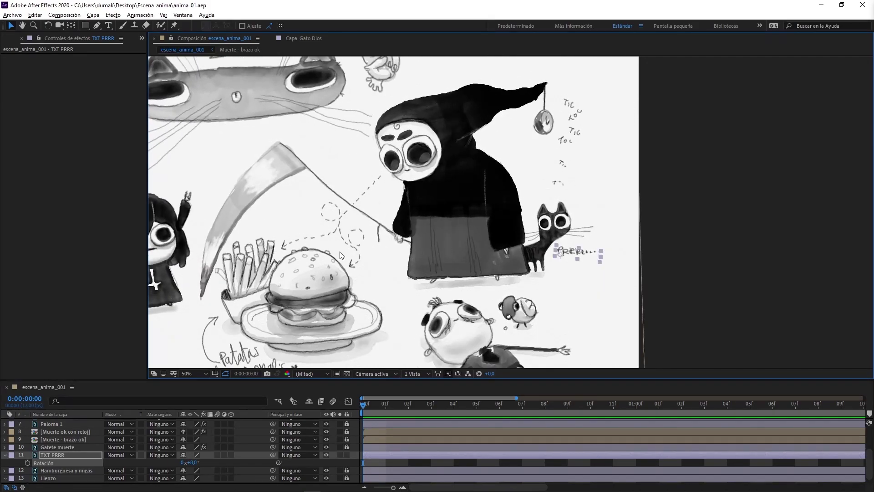
left_click(4, 455)
left_click(5, 472)
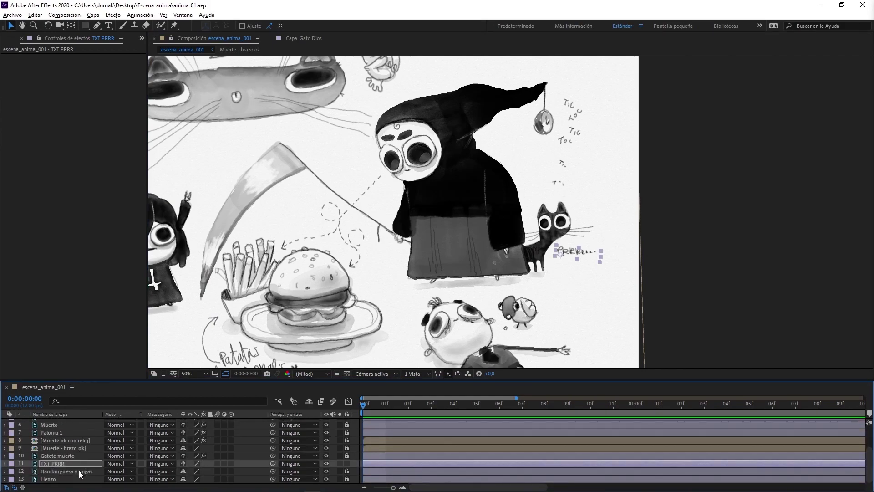
Lock TXT PRRR, unlock the Hamburguesa y migas layer, and pan to the lower scene
left_click(346, 463)
left_click(346, 471)
left_click(326, 472)
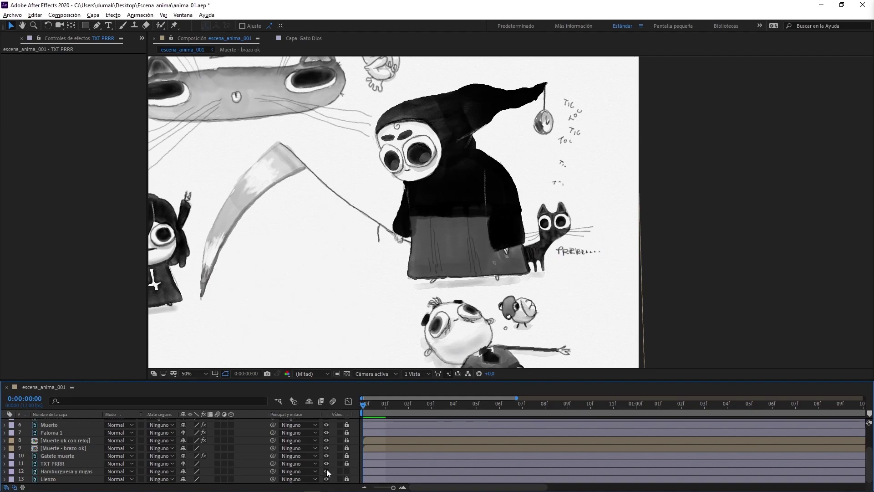
left_click(326, 472)
left_click(326, 471)
left_click(326, 471)
mouse_move(304, 294)
left_mouse_down()
mouse_move(353, 221)
mouse_move(366, 226)
left_mouse_up()
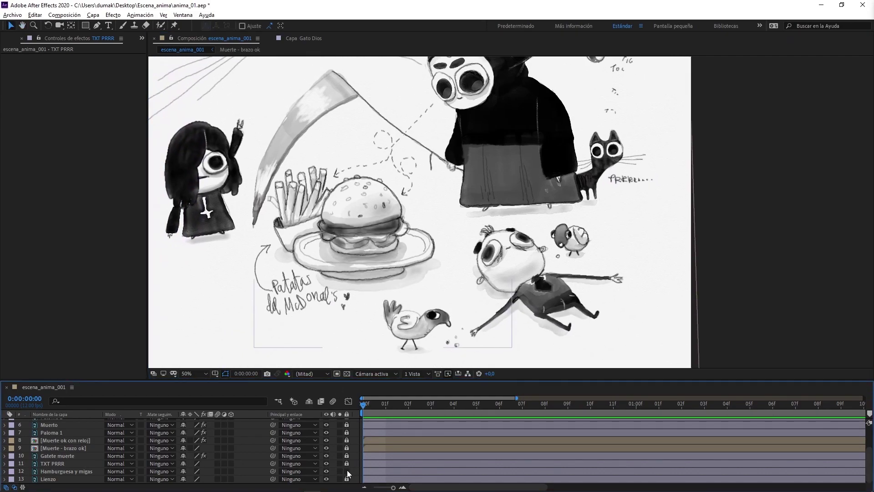
Duplicate Hamburguesa y migas, hide the copy, and reselect the original layer
left_click(55, 471)
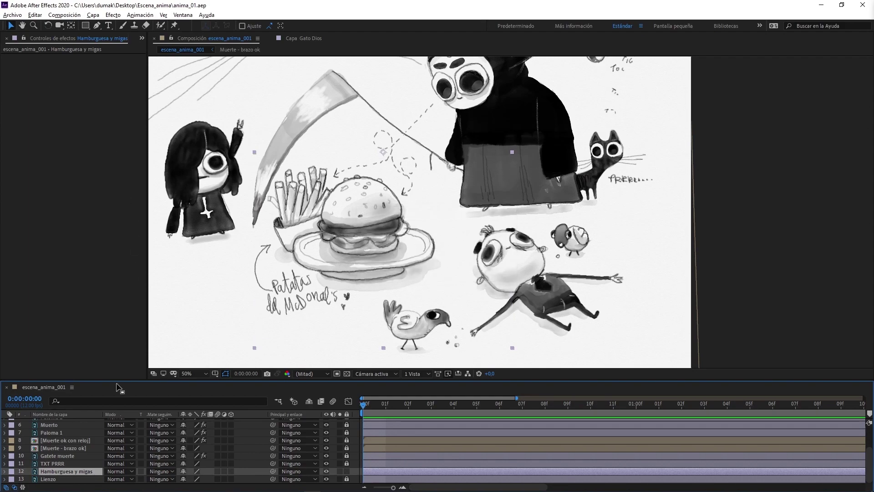
key("ctrl+d")
left_click(327, 471)
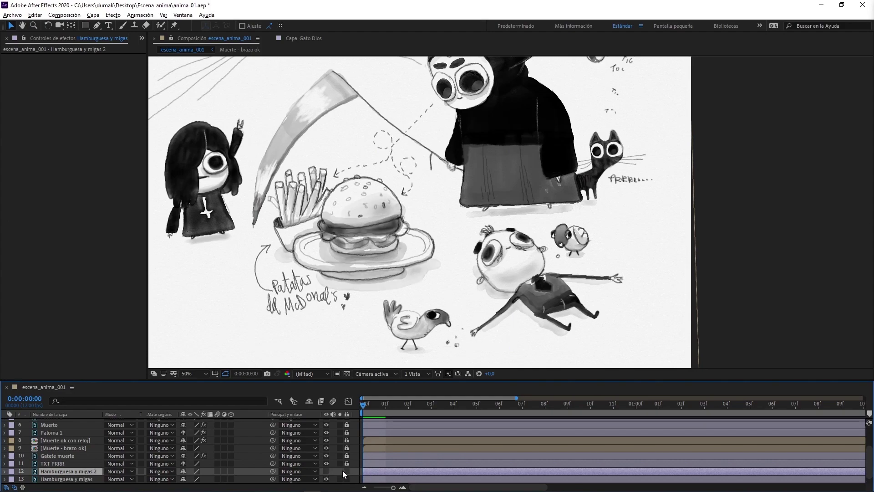
left_click(228, 480)
left_click(97, 26)
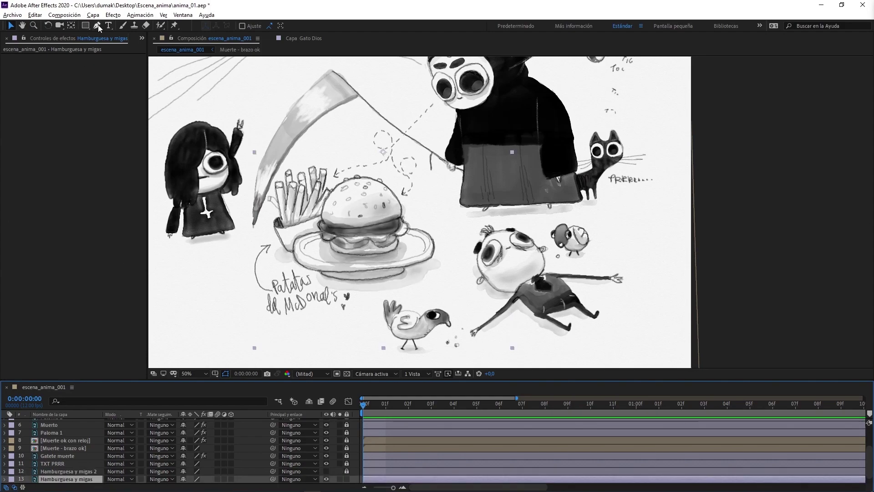
Draw a mask outline over the top of the burger and around the fries
left_click_drag(413, 206, 402, 199)
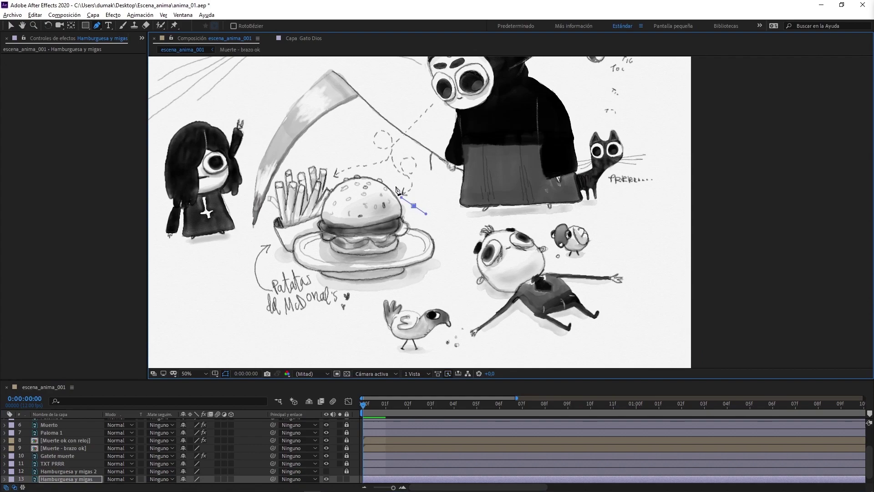
left_click(395, 186)
left_click_drag(377, 170, 331, 178)
left_click(341, 177)
left_click(310, 159)
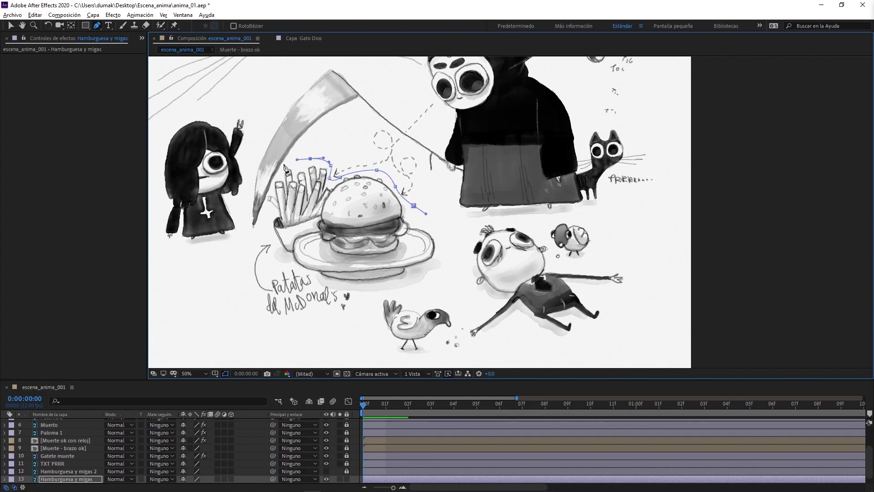
left_click(282, 164)
left_click(258, 188)
left_click_drag(256, 214, 264, 224)
left_click(274, 235)
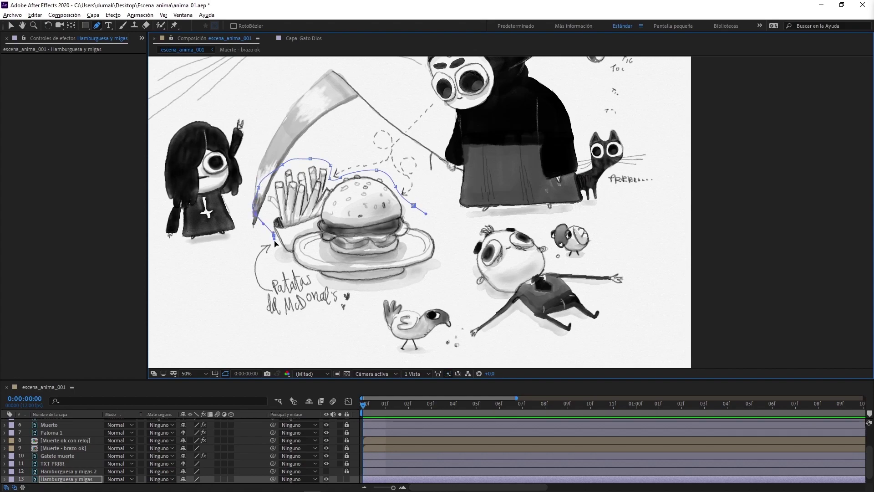
Close the mask around the plate and begin renaming layer 13
left_click(273, 250)
left_click_drag(270, 264, 313, 279)
left_click(324, 287)
left_click_drag(326, 287, 333, 290)
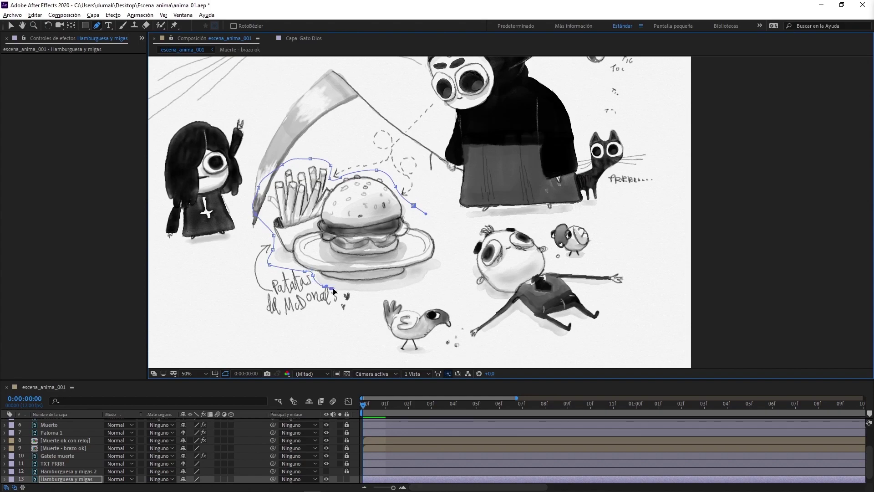
left_click(350, 291)
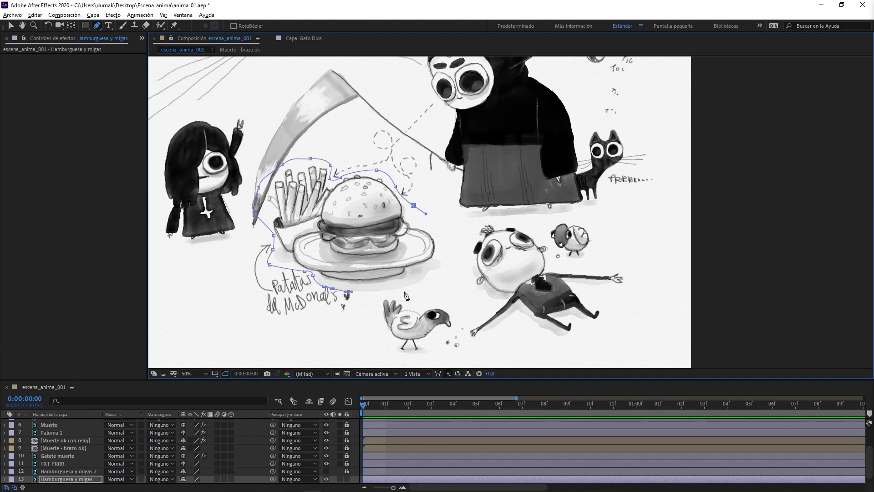
left_click_drag(409, 290, 419, 289)
left_click(447, 262)
left_click(444, 234)
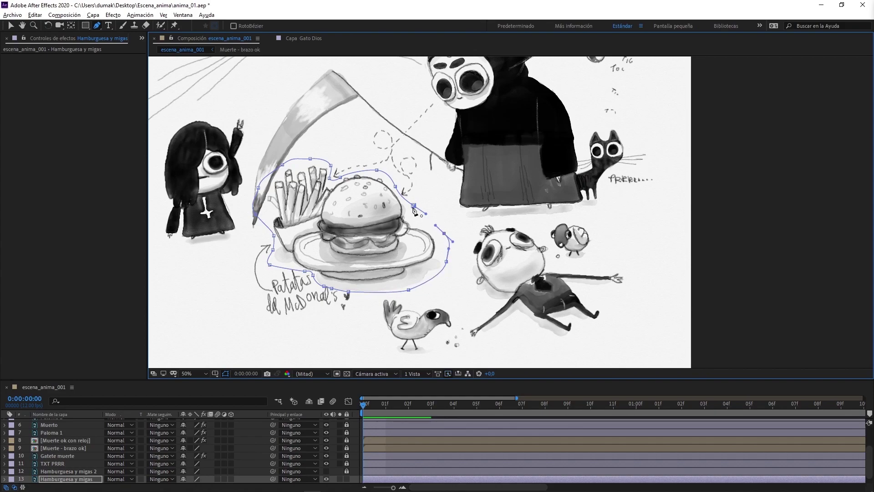
left_click(414, 205)
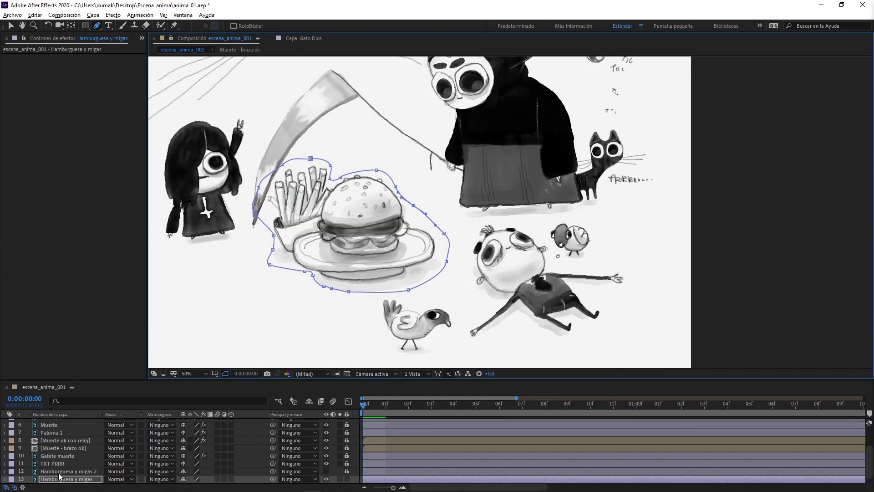
right_click(77, 478)
left_click(87, 478)
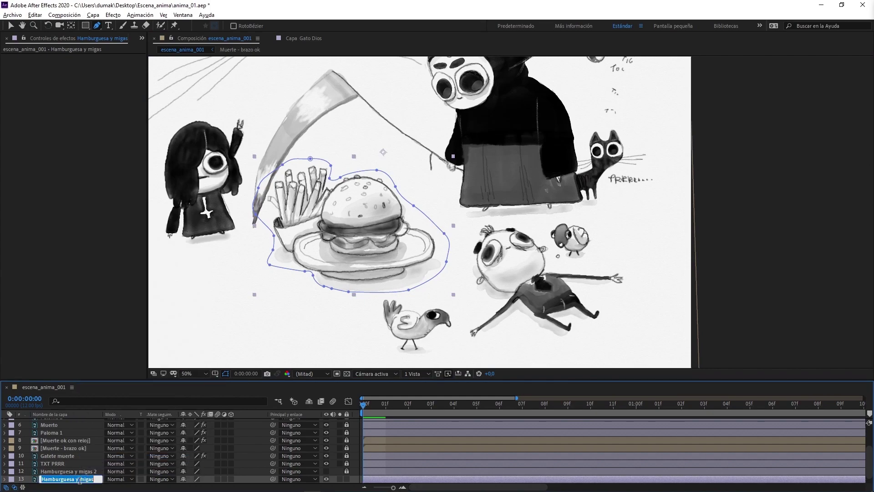
Confirm the name Hamburguesa sola, then lock and hide that layer
key("Return")
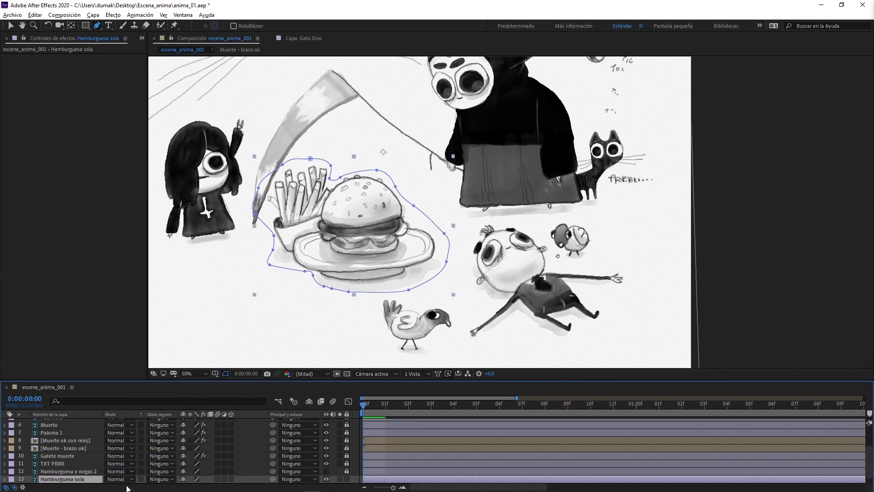
scroll(31, 473, "down", 1)
left_click(4, 472)
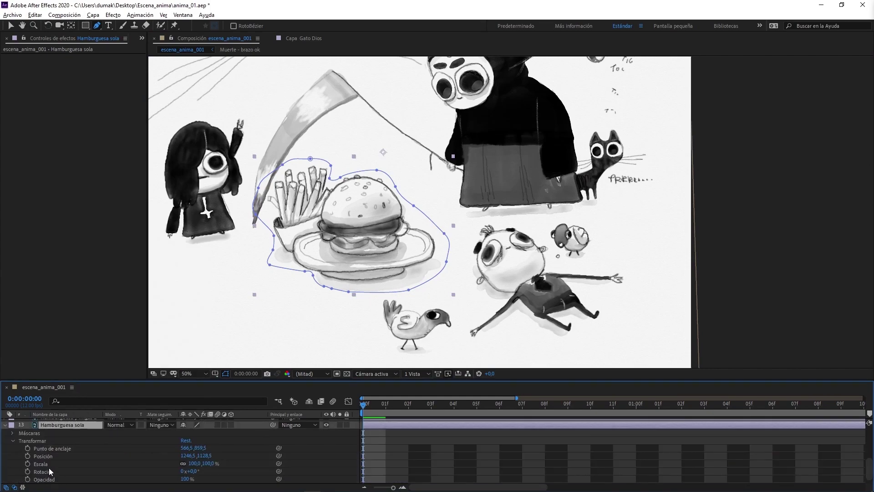
left_click(5, 425)
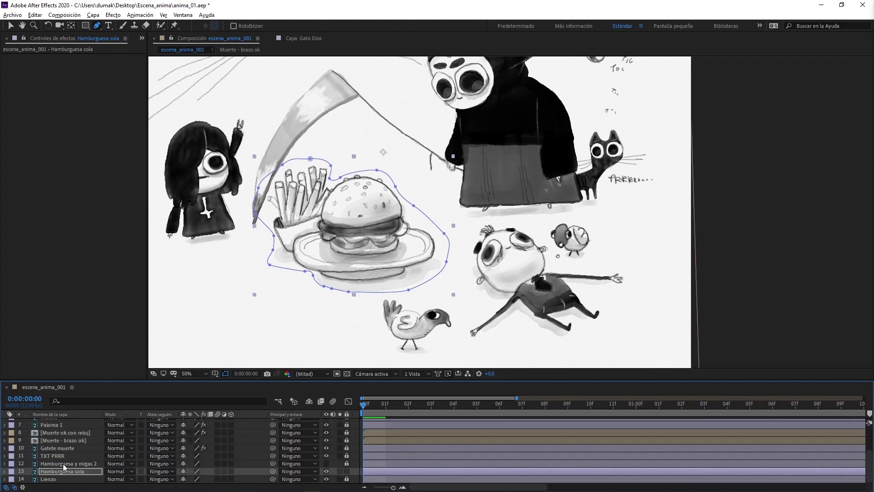
key("F2")
left_click(347, 472)
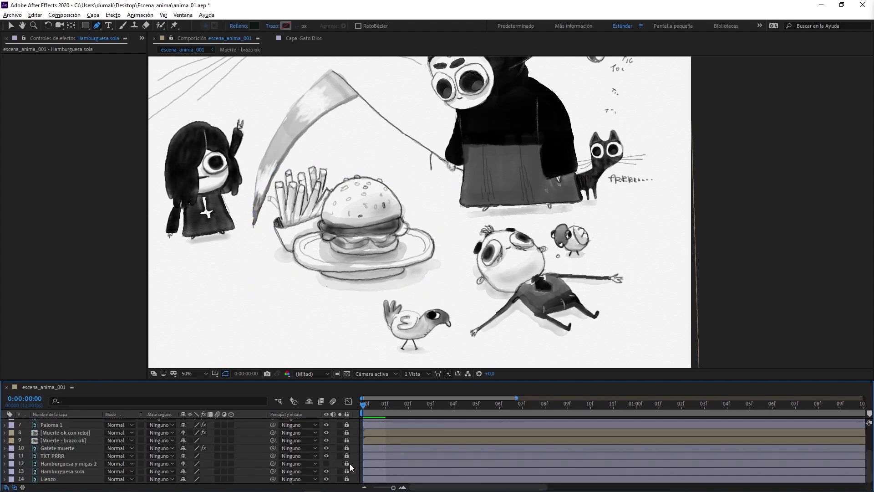
left_click(326, 472)
Make the Hamburguesa y migas 2 layer visible and select it
left_click(326, 463)
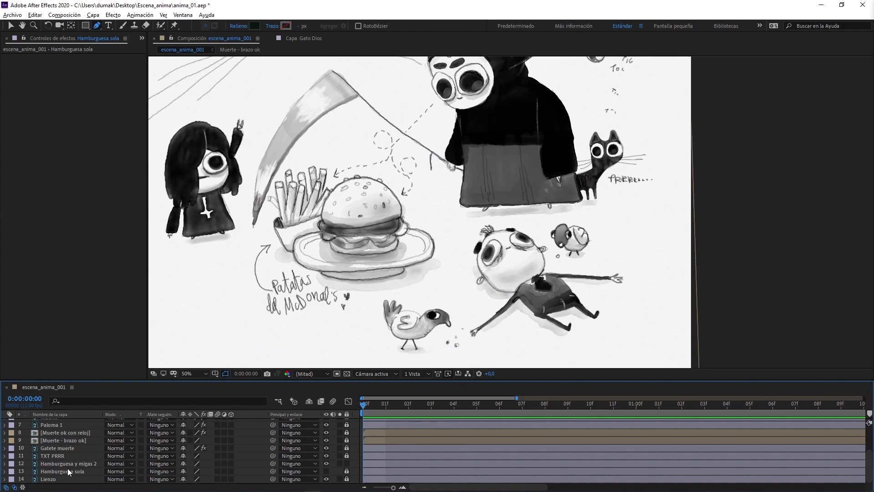
left_click(45, 464)
key("Return")
key("Caps_Lock")
key("Caps_Lock")
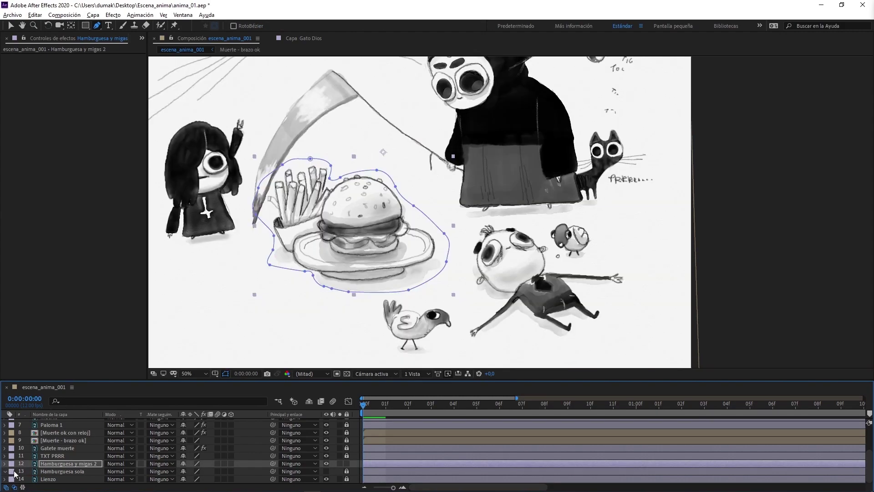
left_click(4, 471)
left_click(6, 425)
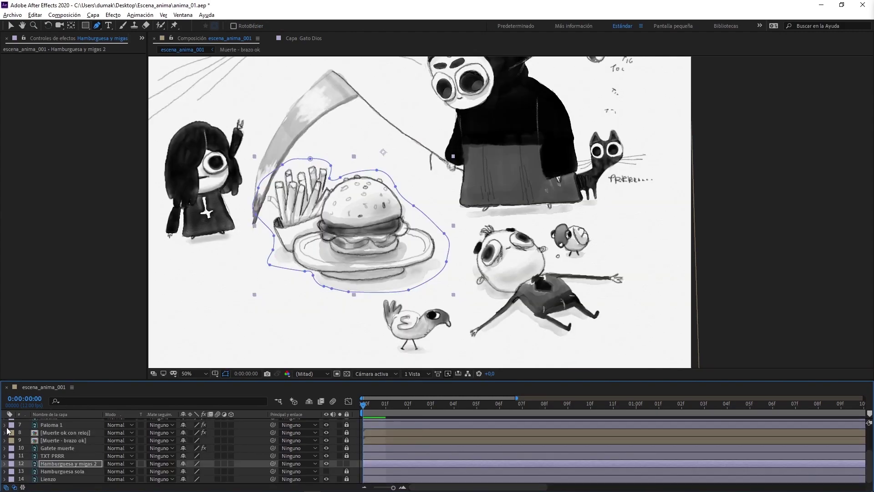
left_click(11, 463)
left_click(4, 464)
Invert Máscara 1 on Hamburguesa y migas 2 and precompose the layer
left_click(5, 464)
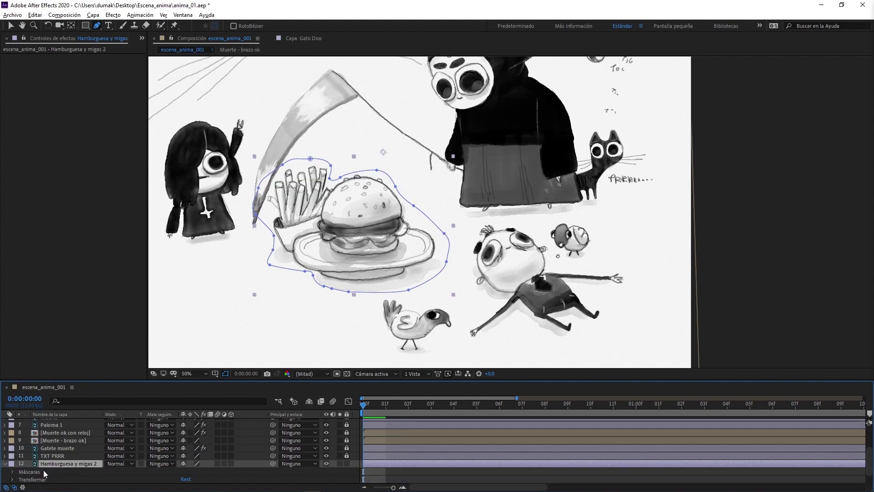
left_click(13, 473)
left_click(216, 479)
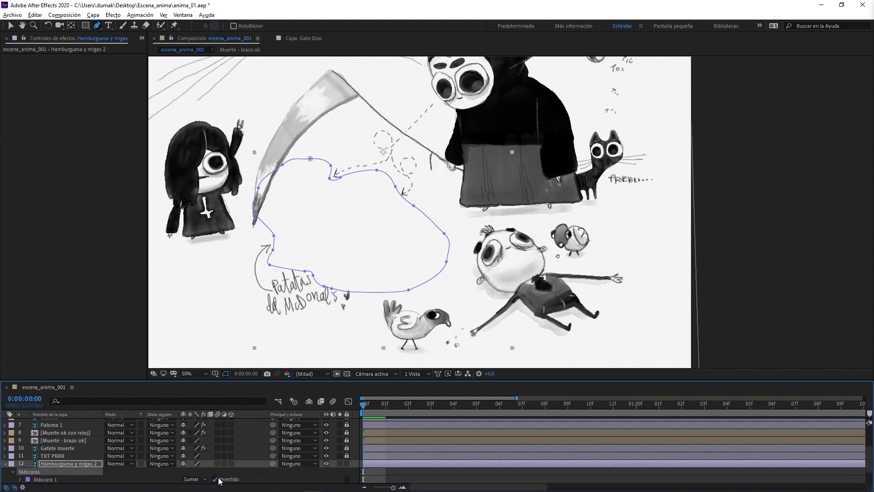
left_click(4, 464)
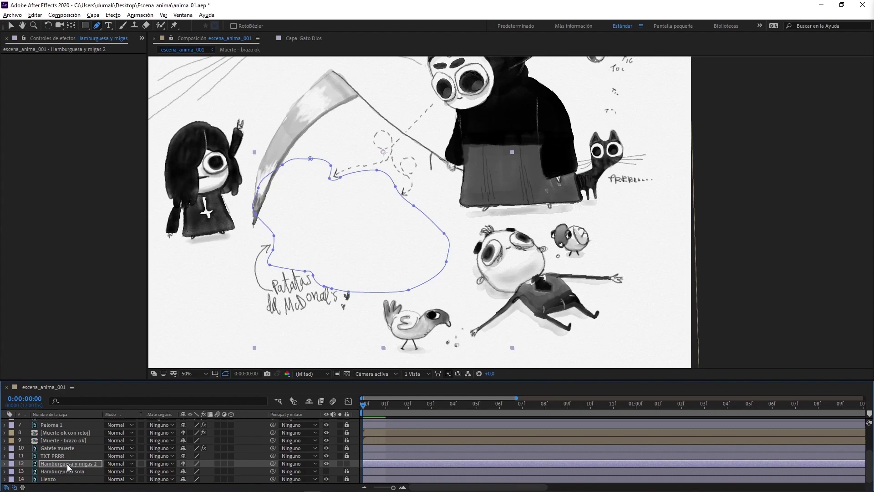
key("ctrl+shift+c")
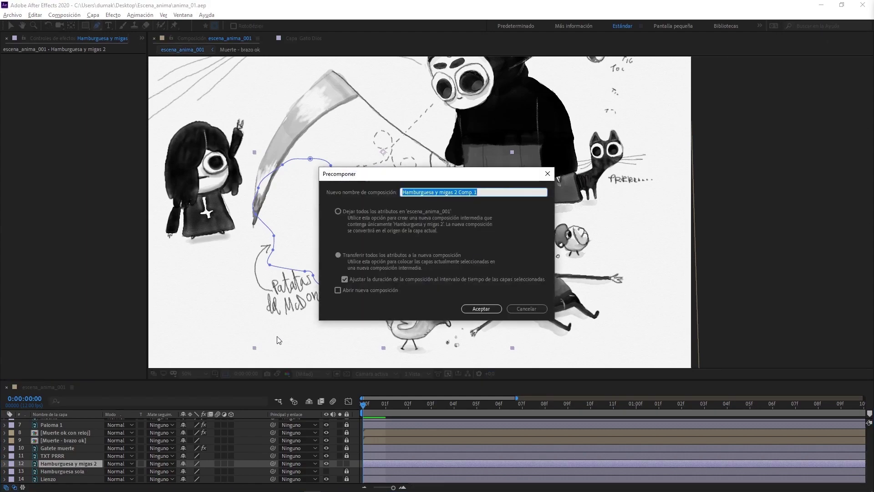
Name the new precomp 'Migas y textos' and deselect all layers
type("Migas y textos")
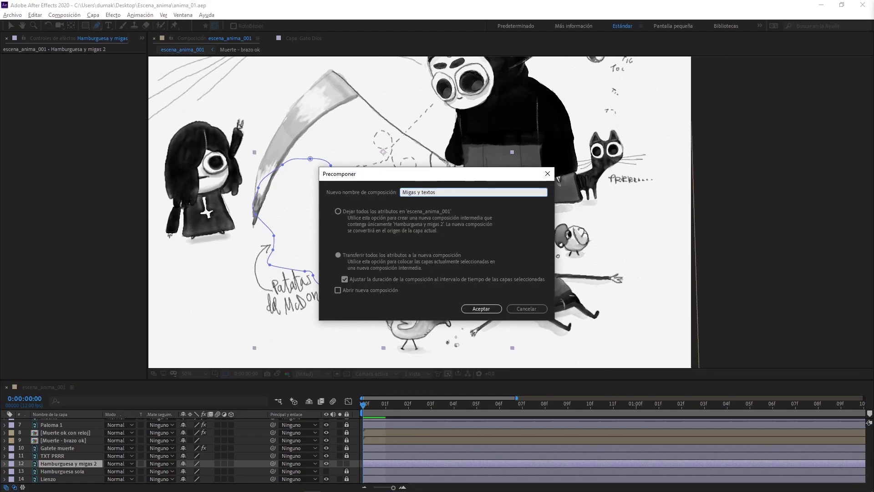
key("Return")
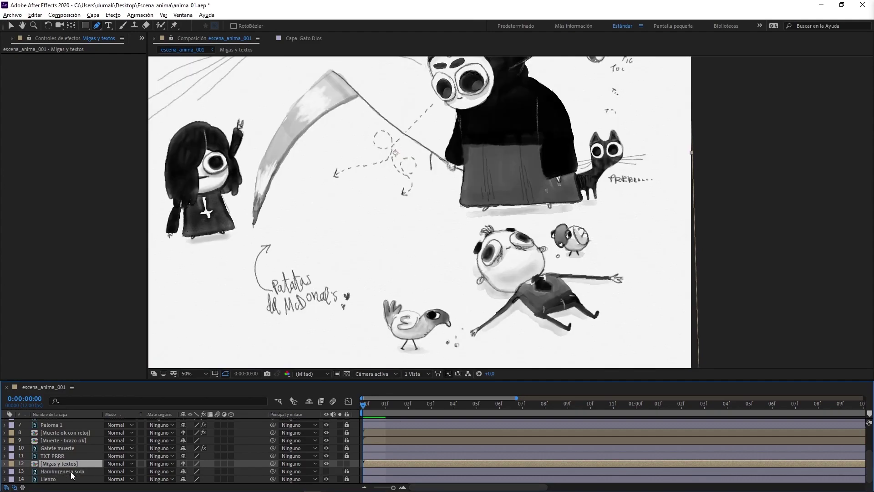
key("ctrl+shift+a")
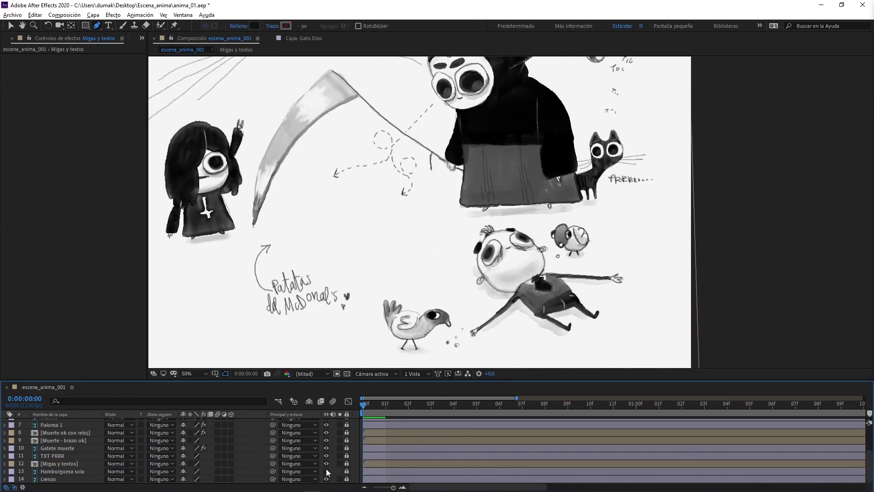
Show and unlock Hamburguesa sola, then move it above Migas y textos
left_click(327, 471)
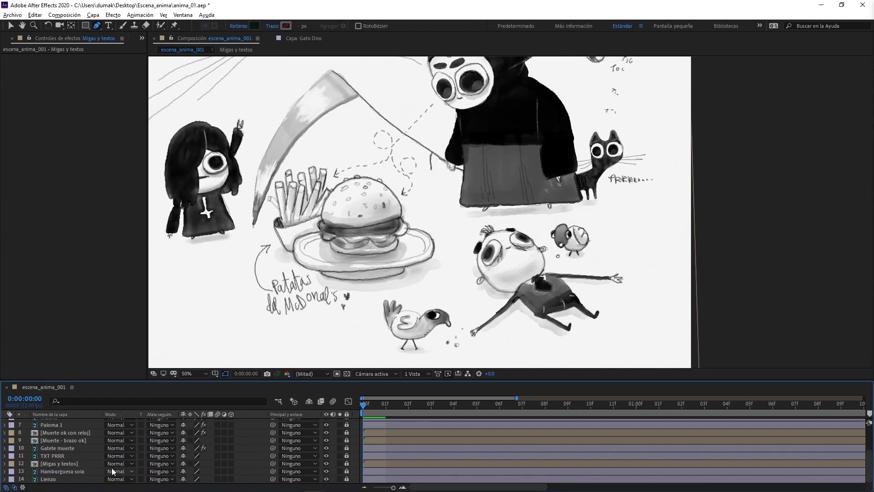
left_click(346, 472)
left_click_drag(60, 472, 82, 462)
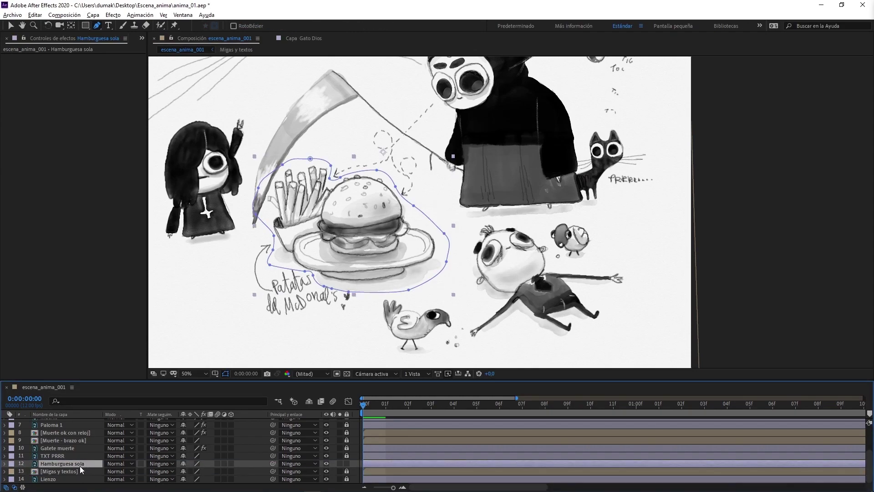
Precompose the burger as 'Hamburguesa Sola feliz' and drag its anchor point onto the plate
key("ctrl+shift+c")
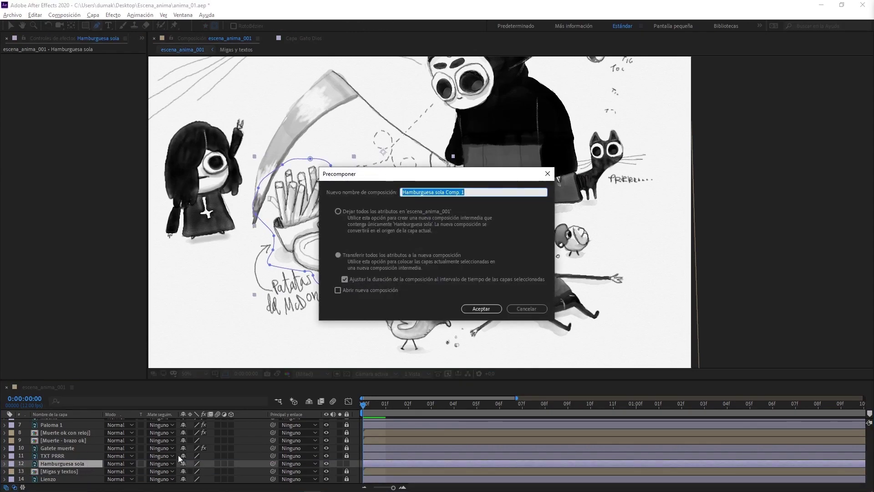
left_click_drag(436, 193, 529, 193)
type("S")
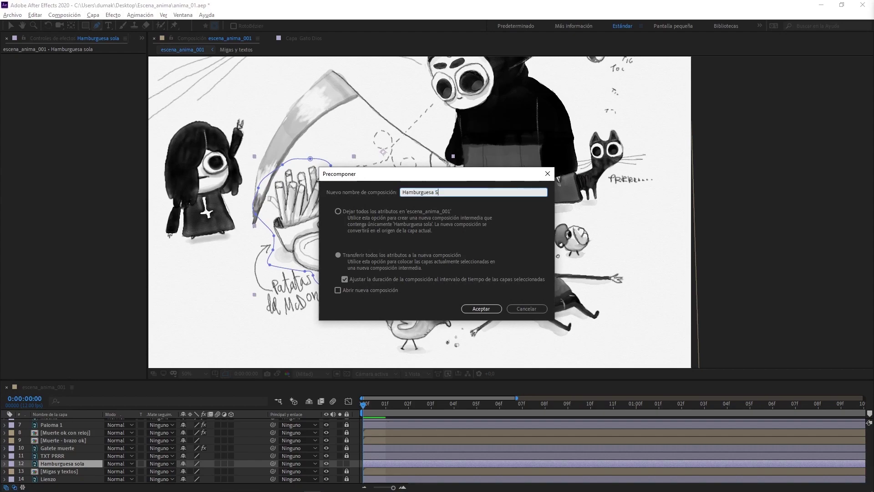
type("eliz")
key("Return")
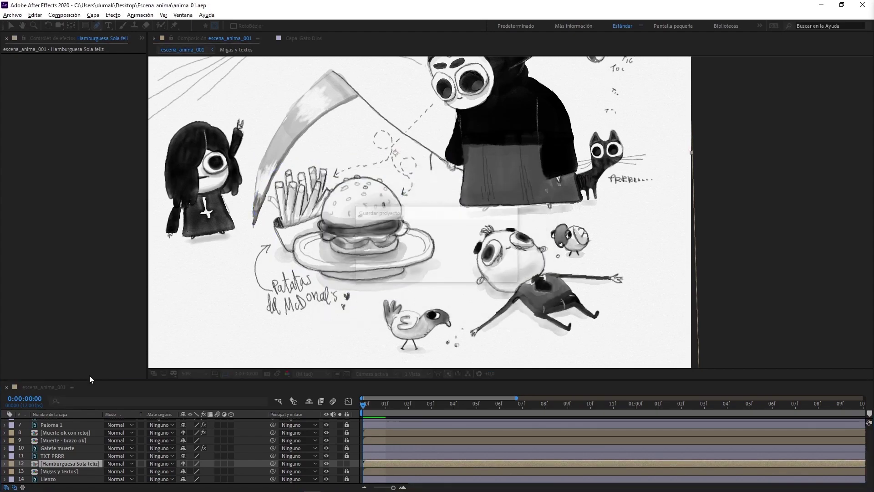
left_click(72, 26)
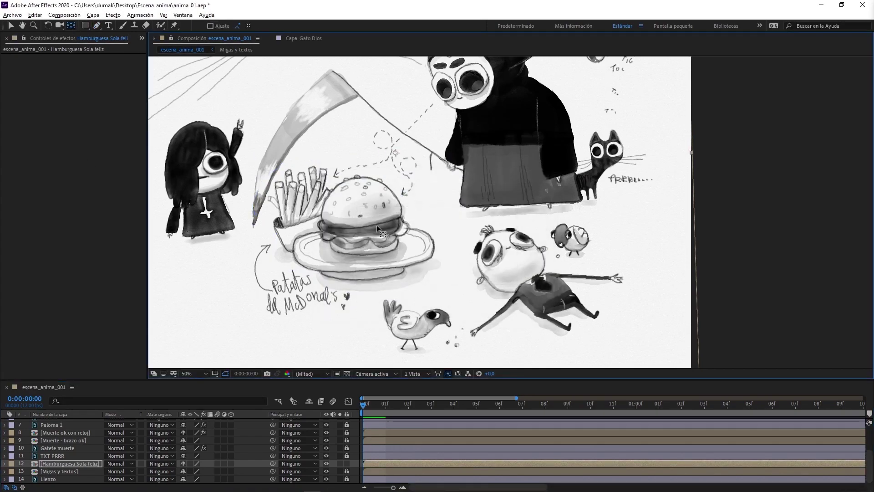
left_click_drag(396, 153, 366, 276)
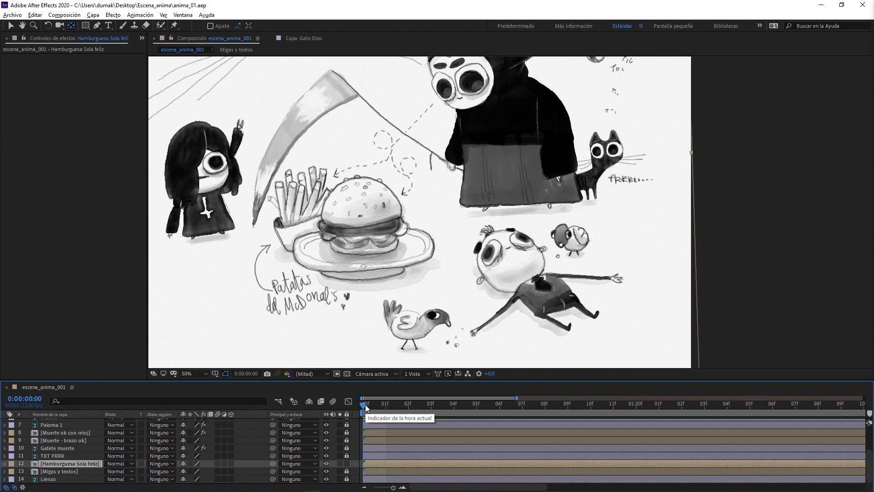
Apply Distorsionar > Deformación to Hamburguesa Sola feliz, arching the burger (Arco, Curvar 50)
left_click(113, 16)
mouse_move(161, 150)
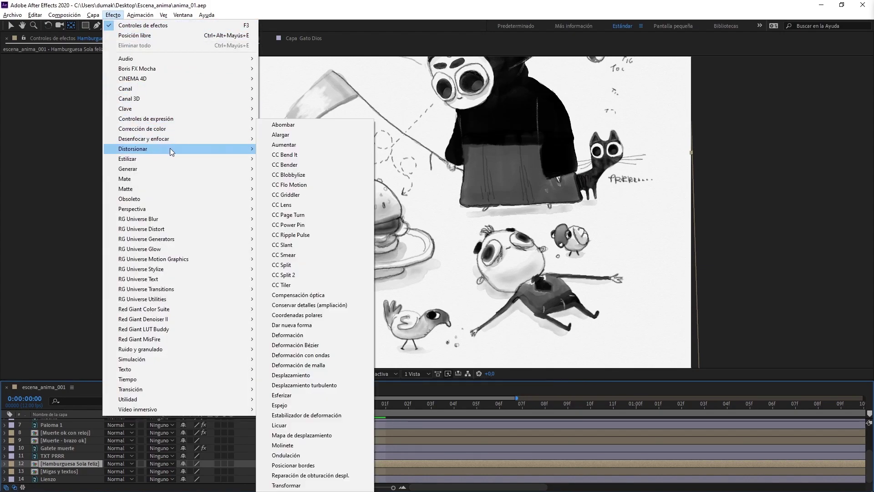
left_click(335, 338)
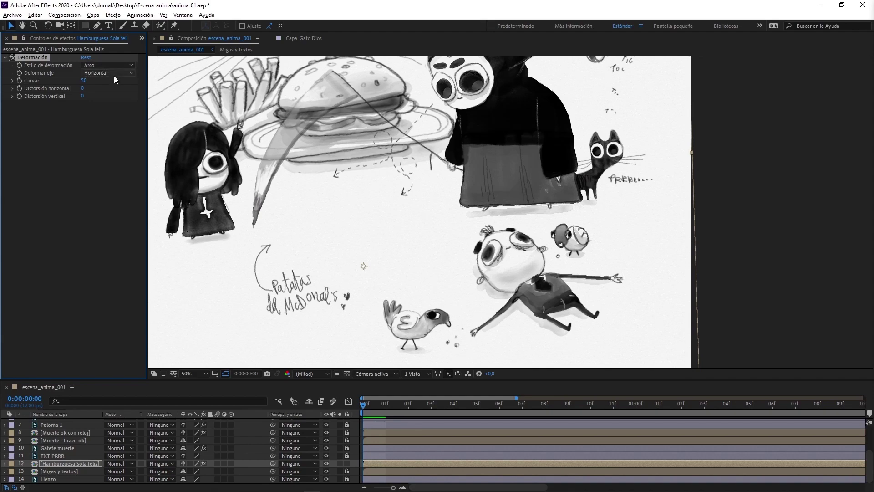
Scrub the warp's Curvar down to 2 for a slight arc, previewing along the way
mouse_move(85, 83)
left_mouse_down()
mouse_move(73, 92)
mouse_move(40, 89)
left_mouse_up()
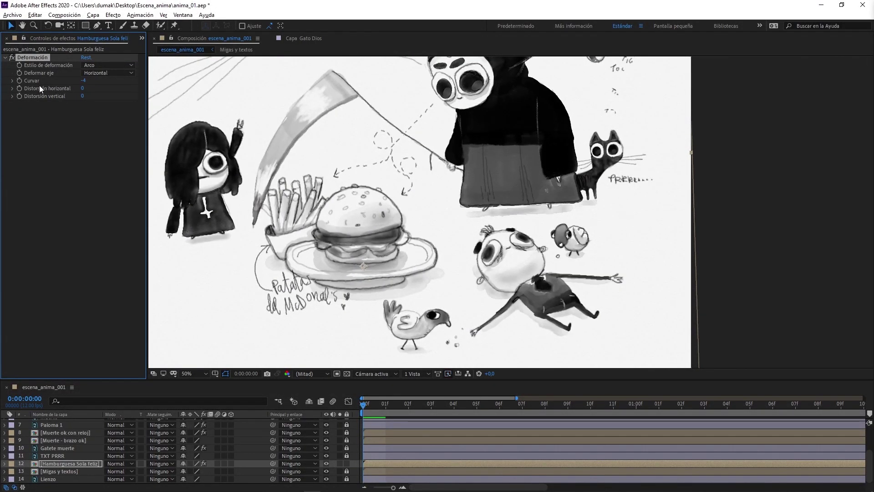
key("space")
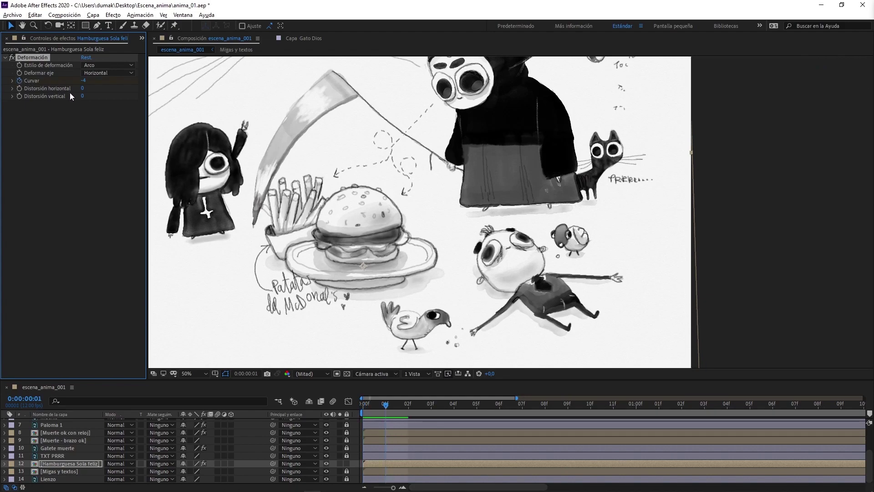
left_click_drag(85, 80, 101, 80)
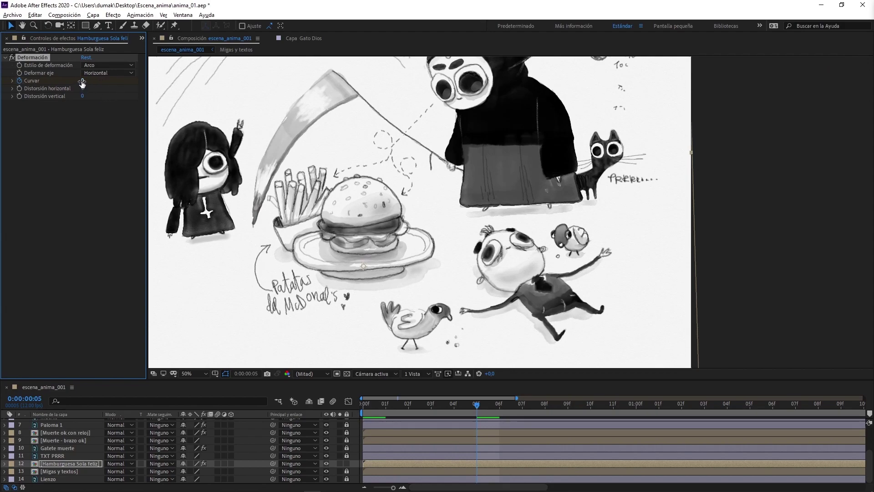
left_click_drag(82, 82, 83, 83)
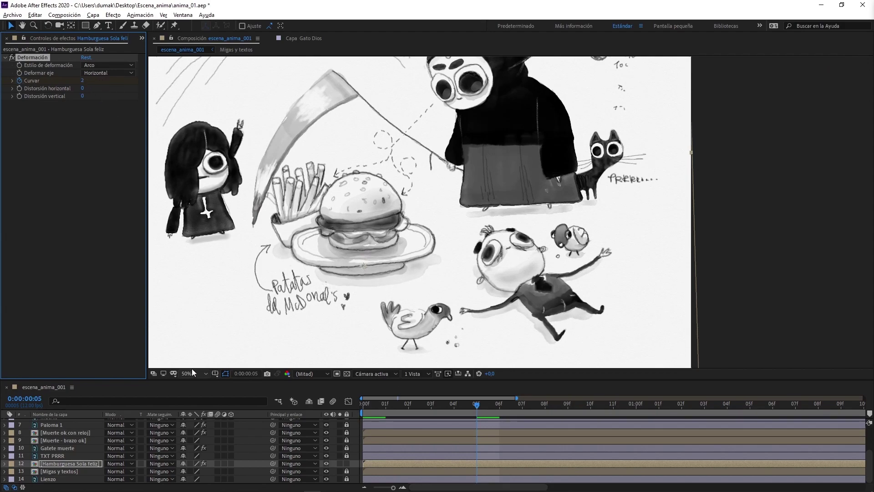
Twirl open the layer's Deformación properties in a taller timeline and select the Curvar keyframes
left_click(5, 463)
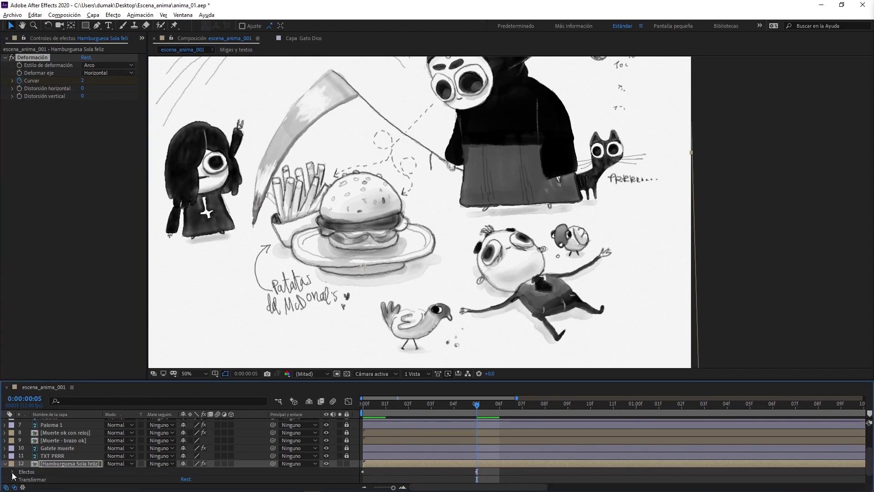
left_click(13, 471)
left_click_drag(478, 487, 492, 487)
left_click_drag(451, 379, 451, 309)
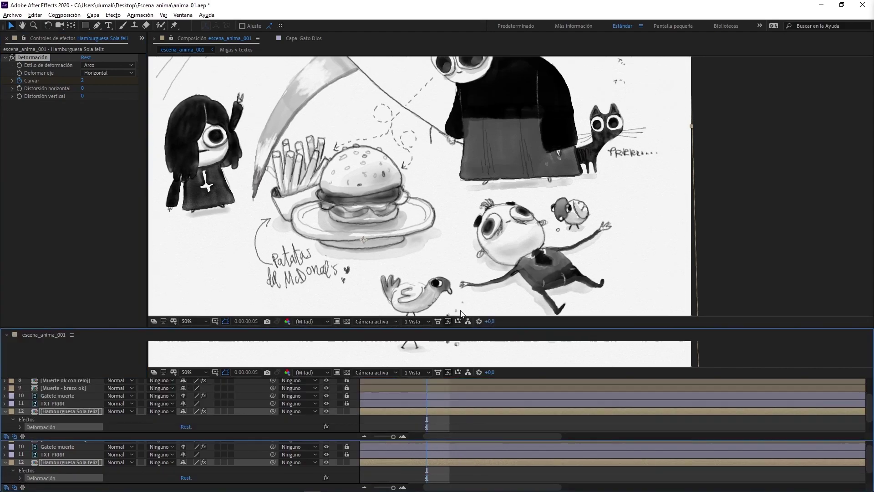
left_click(21, 453)
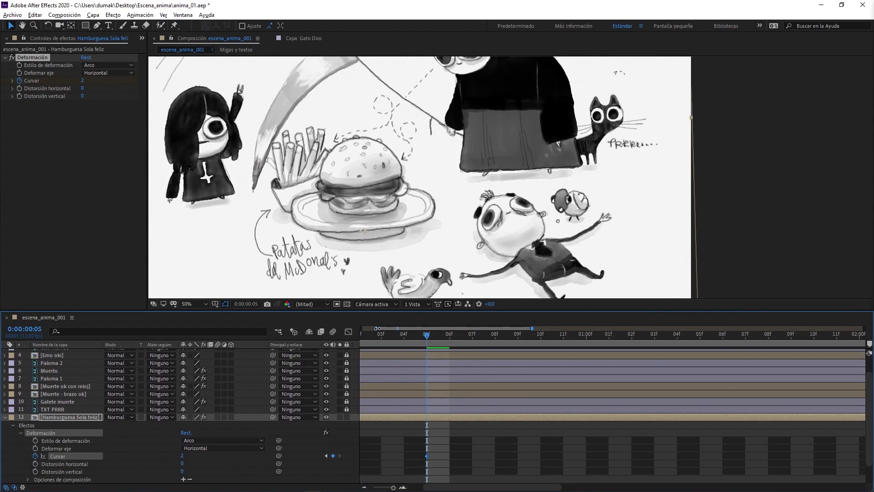
left_click_drag(377, 328, 361, 328)
left_click_drag(460, 446, 362, 461)
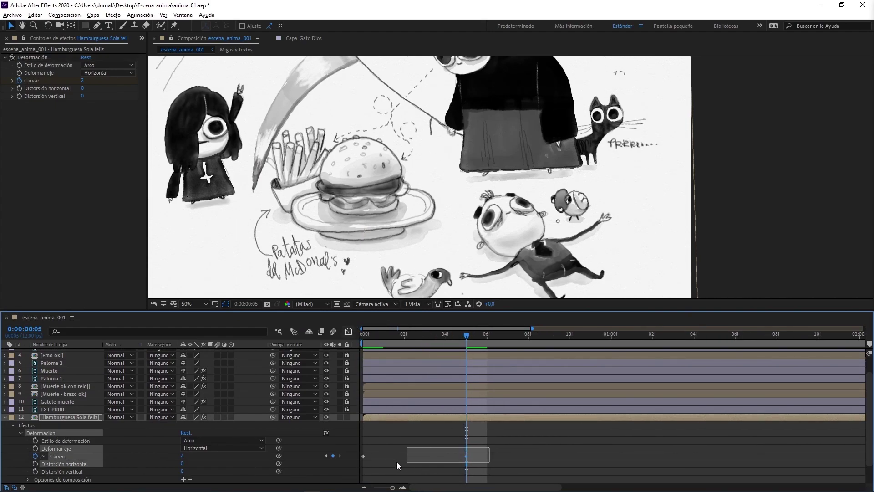
Make the first Curvar keyframe a hold keyframe and start an expression on Curvar
right_click(364, 456)
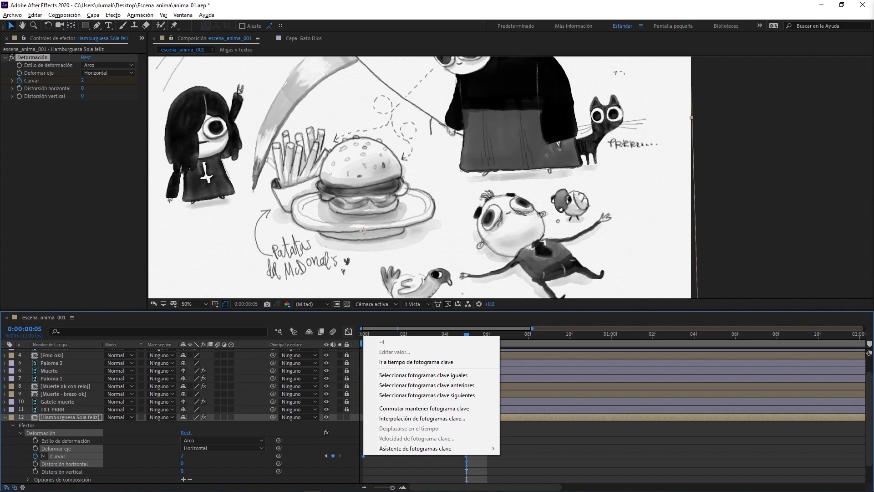
left_click(424, 408)
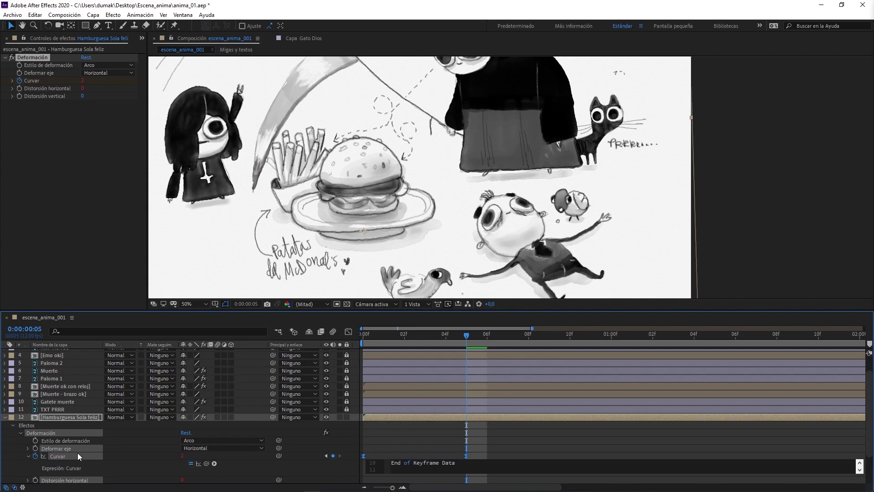
left_click(35, 455, "alt")
Insert a loopOut expression on Curvar and change its type to pingpong
left_click(214, 464)
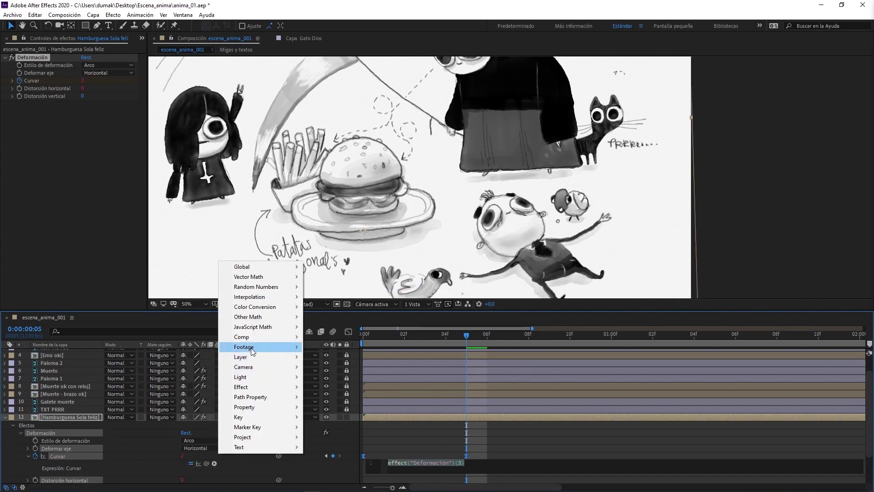
mouse_move(252, 407)
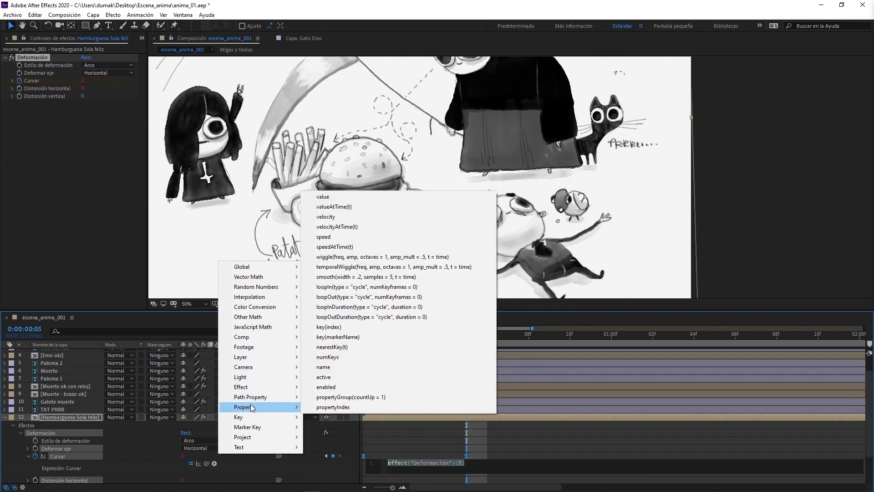
left_click(394, 297)
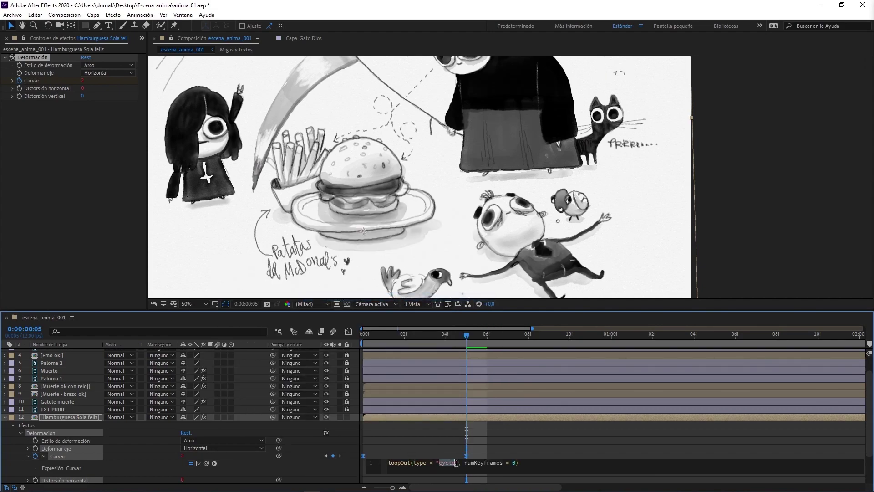
type("pingpong")
key("Return")
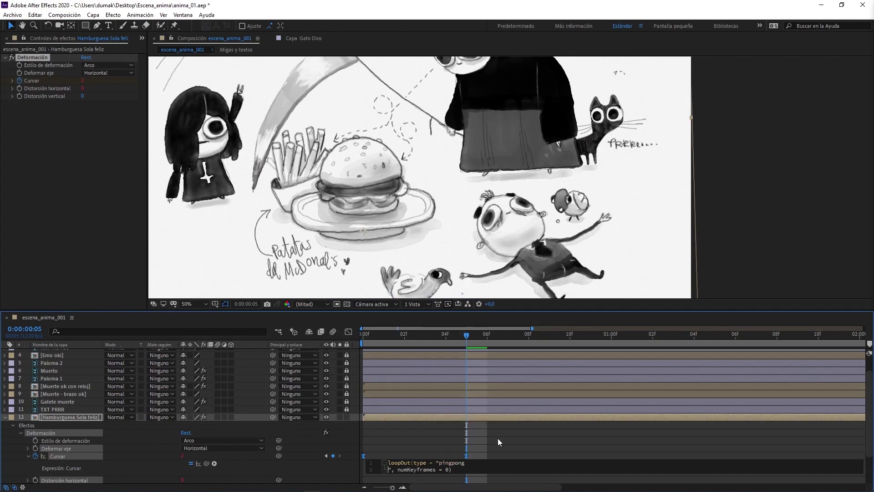
left_click(781, 260)
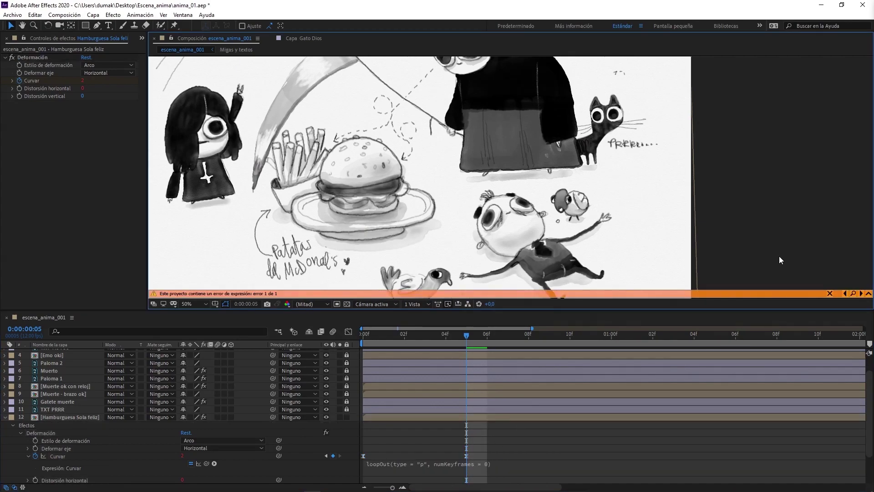
Fix the typo in the pingpong expression and preview the burger wobble
left_click(419, 469)
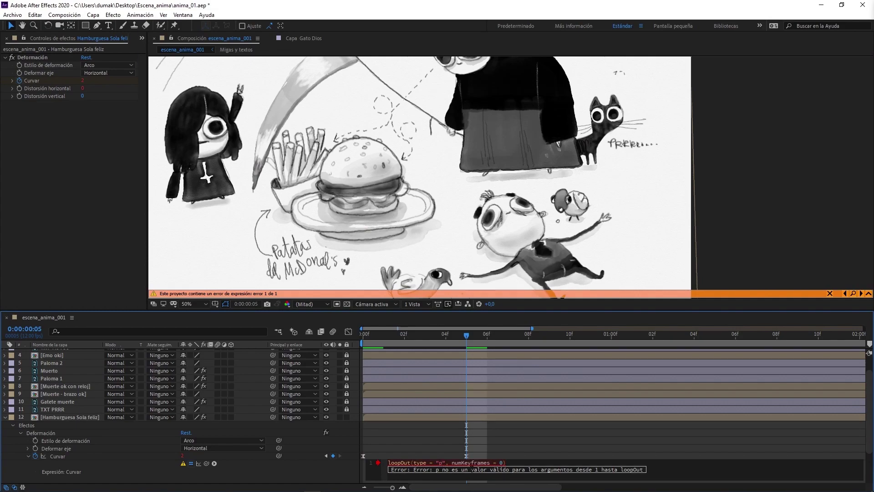
type("ingpong")
left_click(783, 275)
key("space")
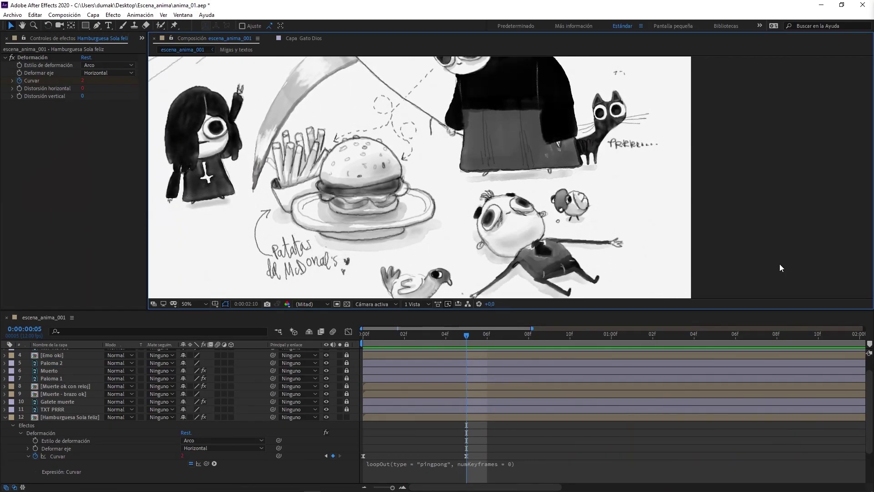
left_click(473, 316)
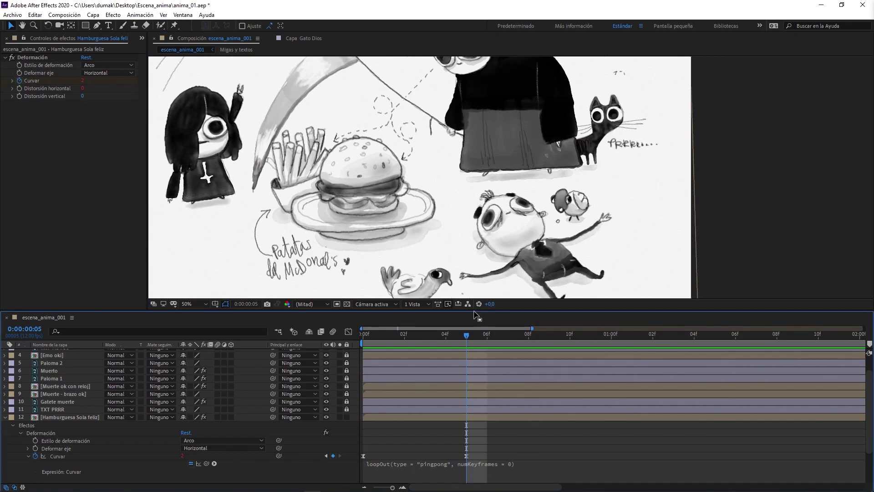
Make the viewer taller, fit the composition, and zoom into the drawing area
left_click_drag(476, 316, 469, 420)
key("comma")
key("comma")
scroll(406, 335, "up", 1)
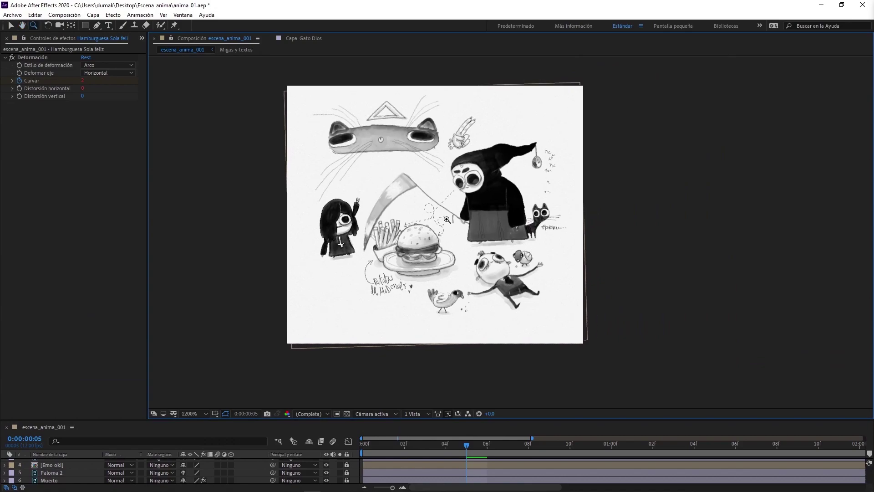
scroll(458, 206, "up", 10)
scroll(457, 206, "down", 3)
scroll(434, 216, "down", 3)
scroll(433, 217, "down", 4)
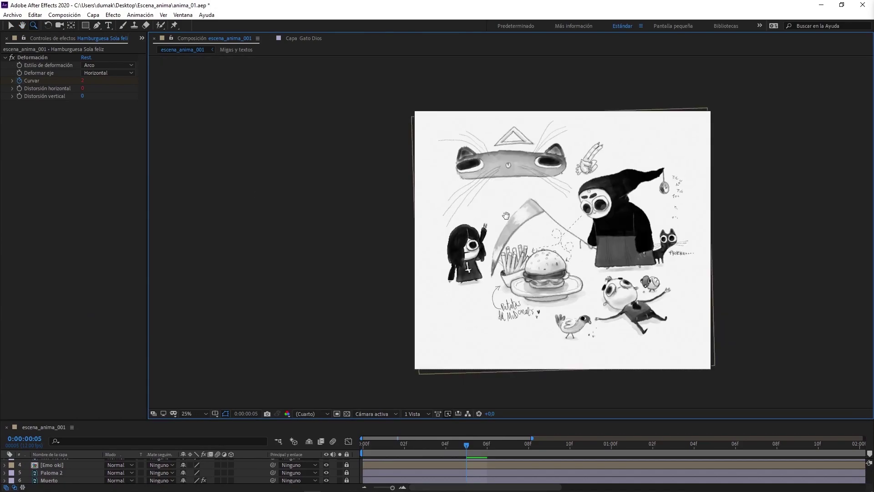
key("z")
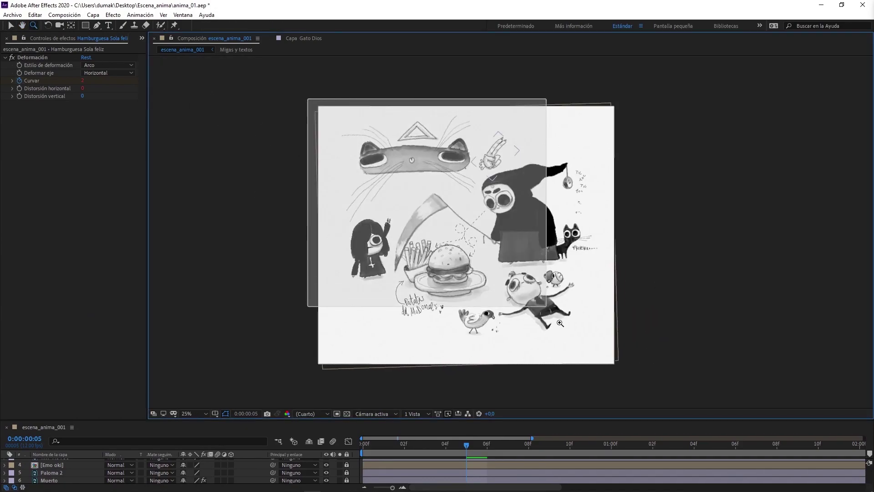
left_click_drag(308, 99, 641, 379)
key("v")
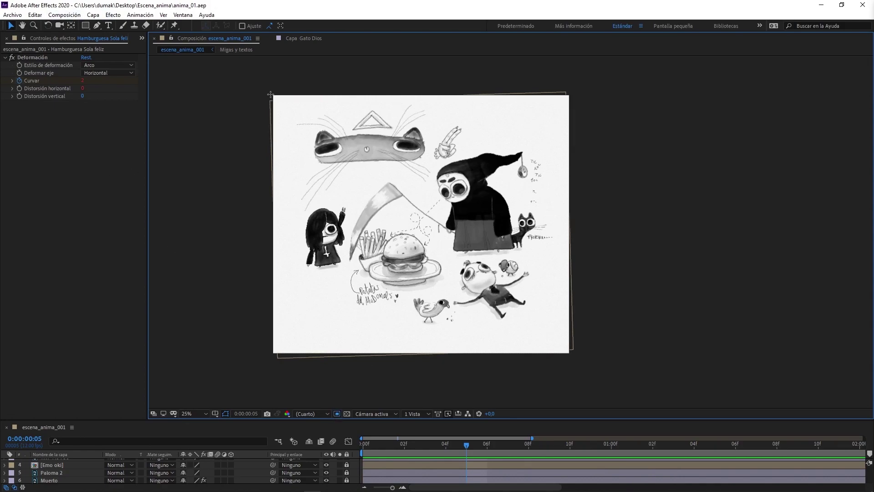
Nudge the drawing layer's bottom, top and left edges slightly inward
left_click(270, 94)
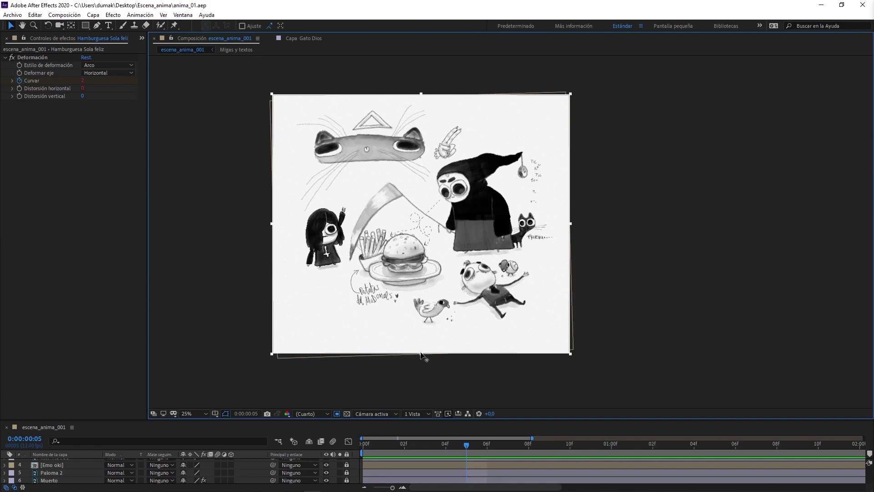
left_click_drag(421, 354, 421, 344)
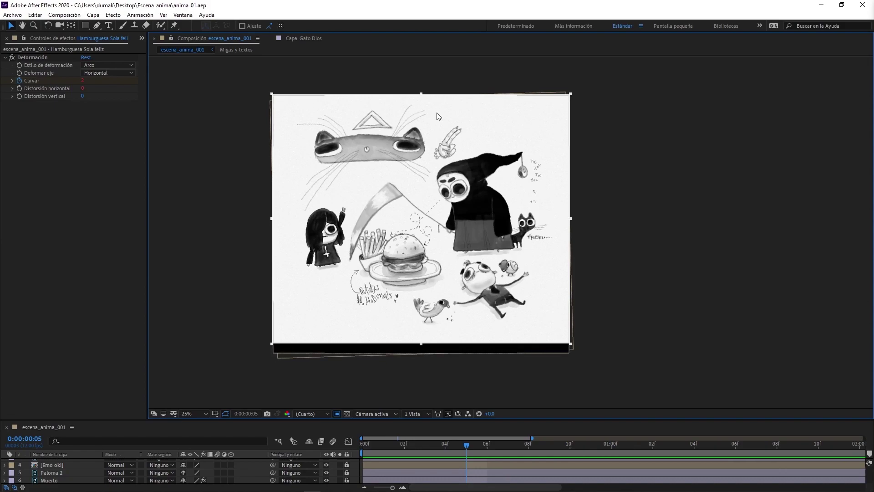
left_click_drag(420, 94, 420, 97)
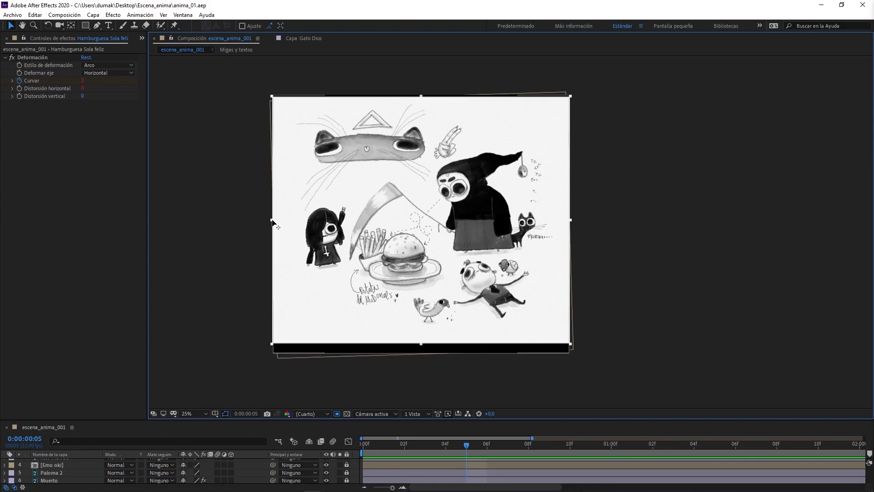
left_click_drag(272, 220, 275, 220)
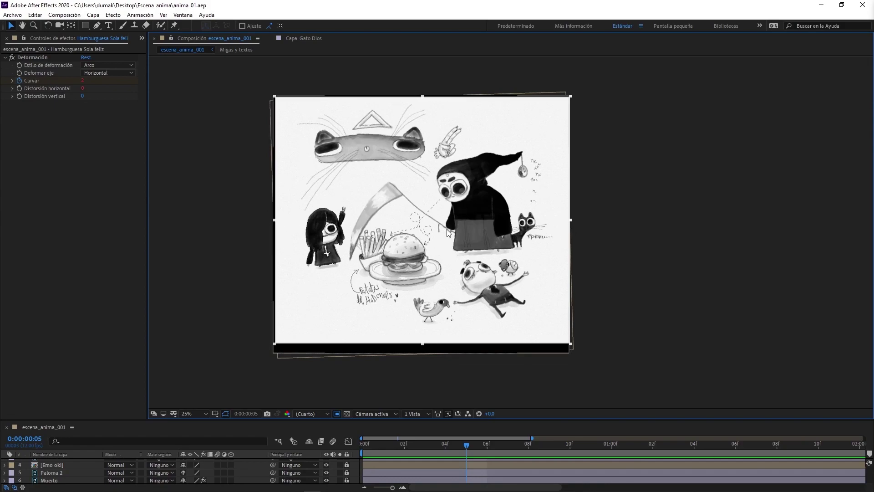
Play and stop the composition preview twice to check the animation
key("space")
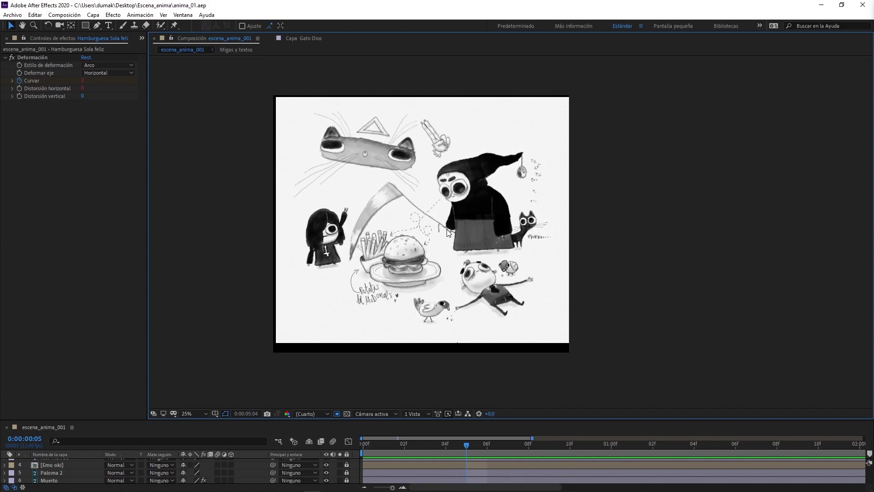
key("space")
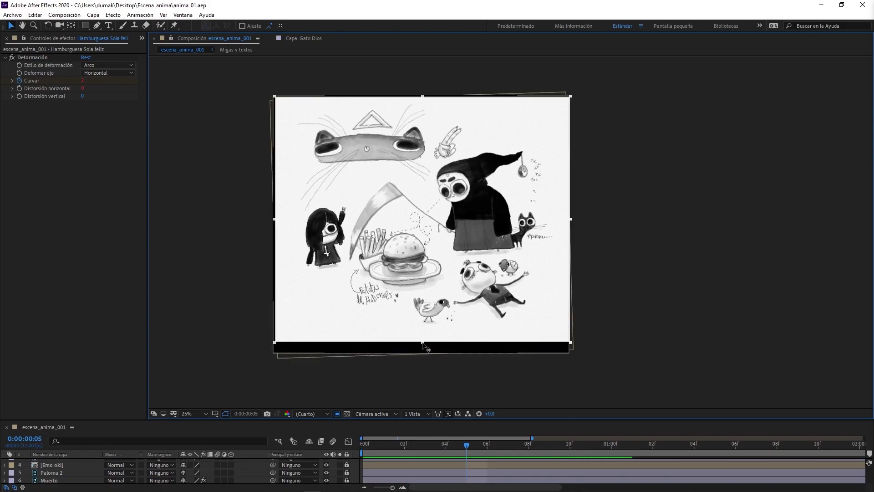
key("space")
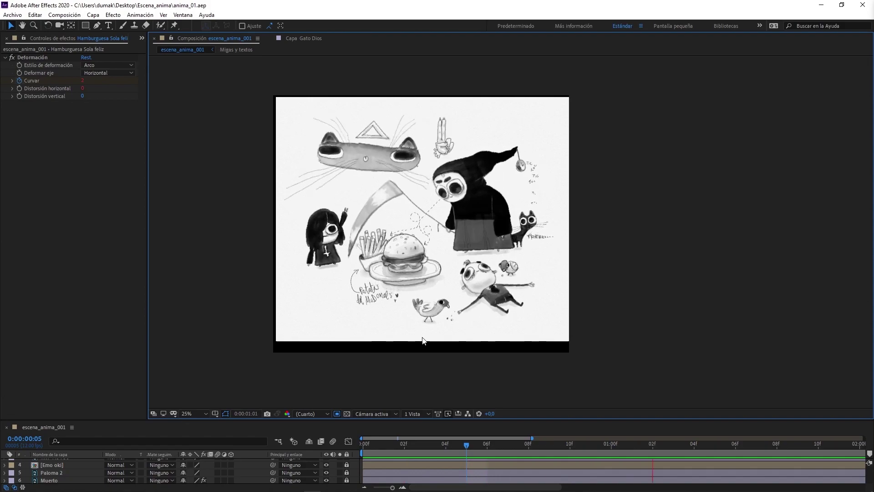
key("space")
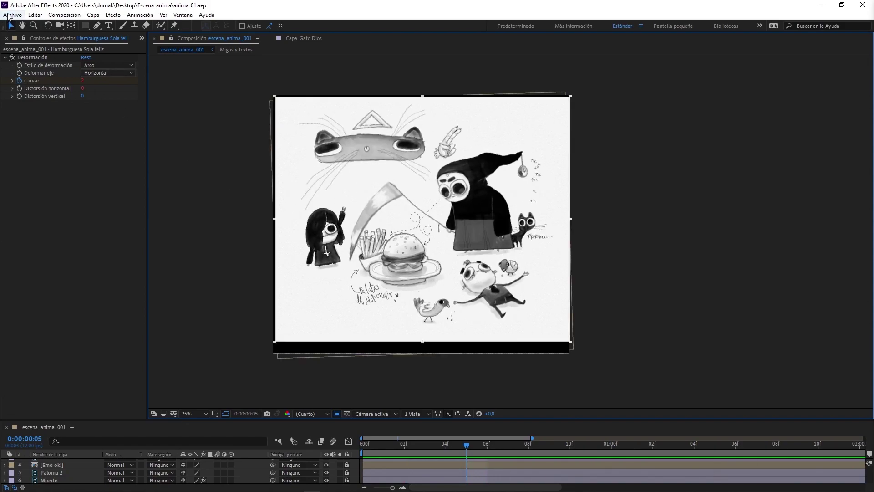
left_click(9, 16)
mouse_move(65, 15)
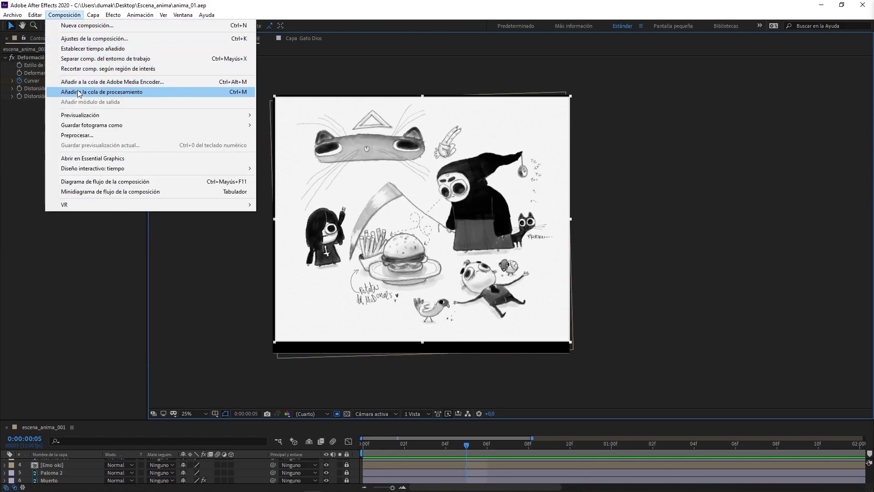
left_click(90, 70)
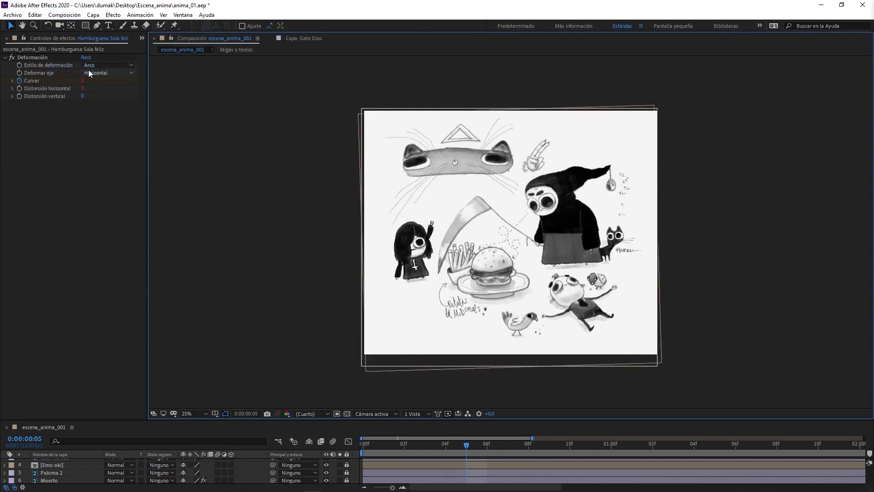
key("space")
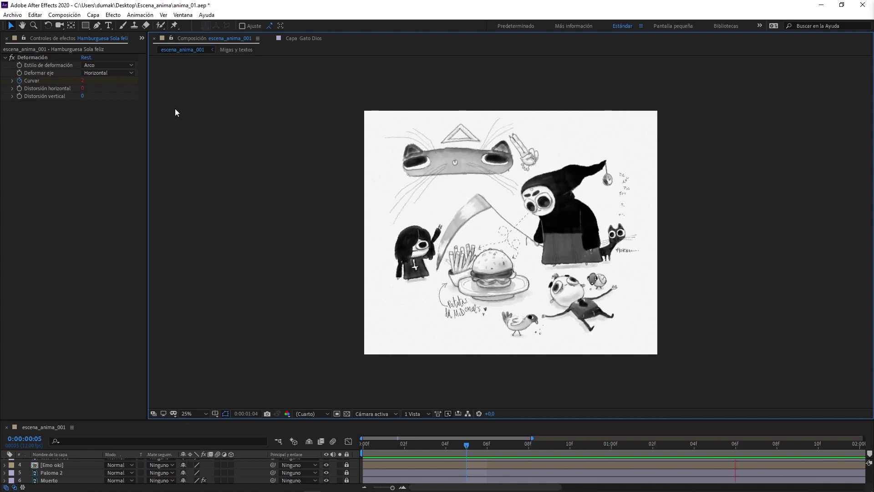
key("space")
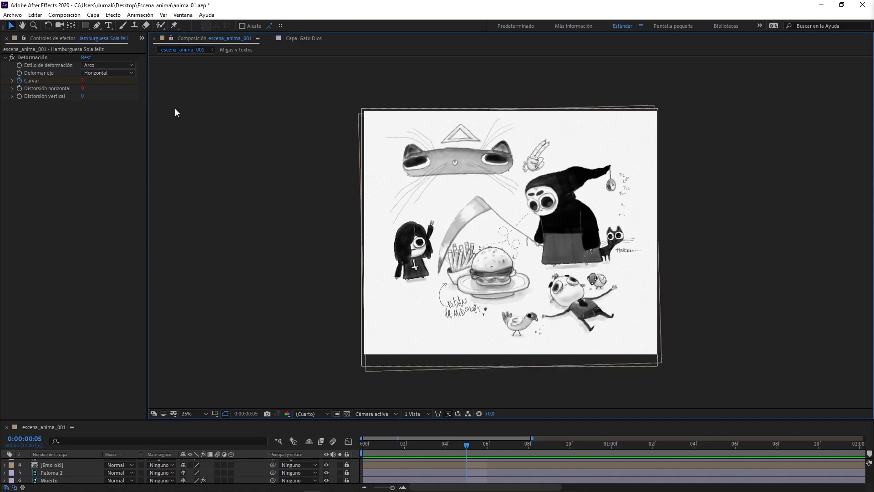
mouse_move(780, 490)
left_click(826, 485)
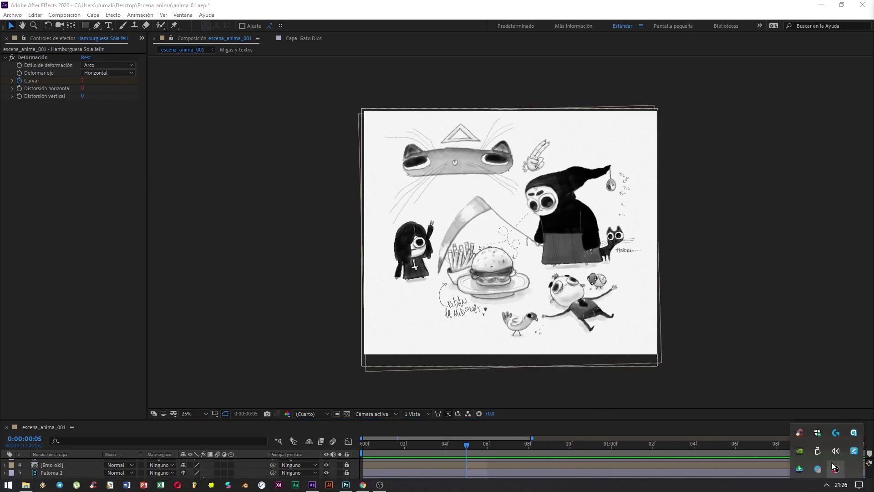
right_click(836, 469)
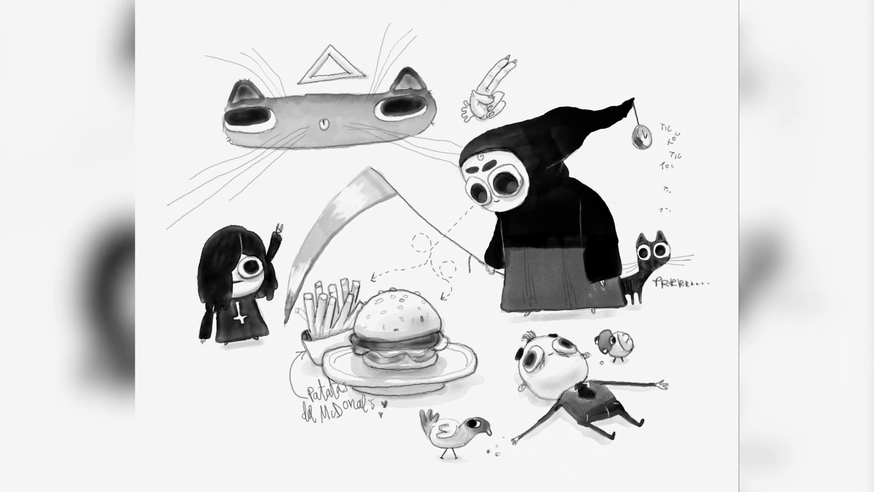